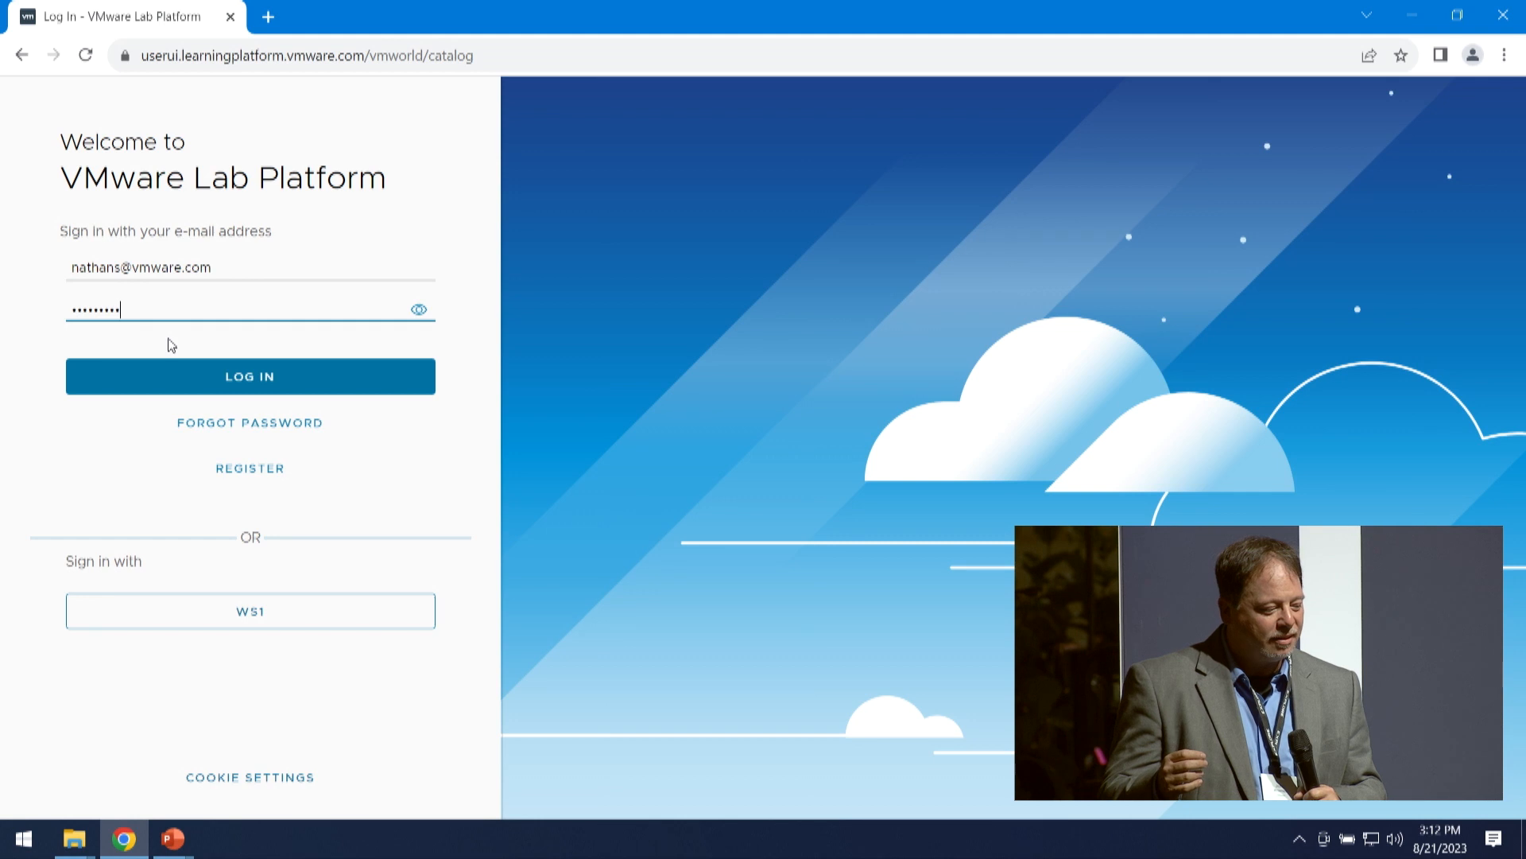
- Submit the completed login form and choose the BYOD Lounge (120 Seats) section
{"action": "key", "text": "Return"}
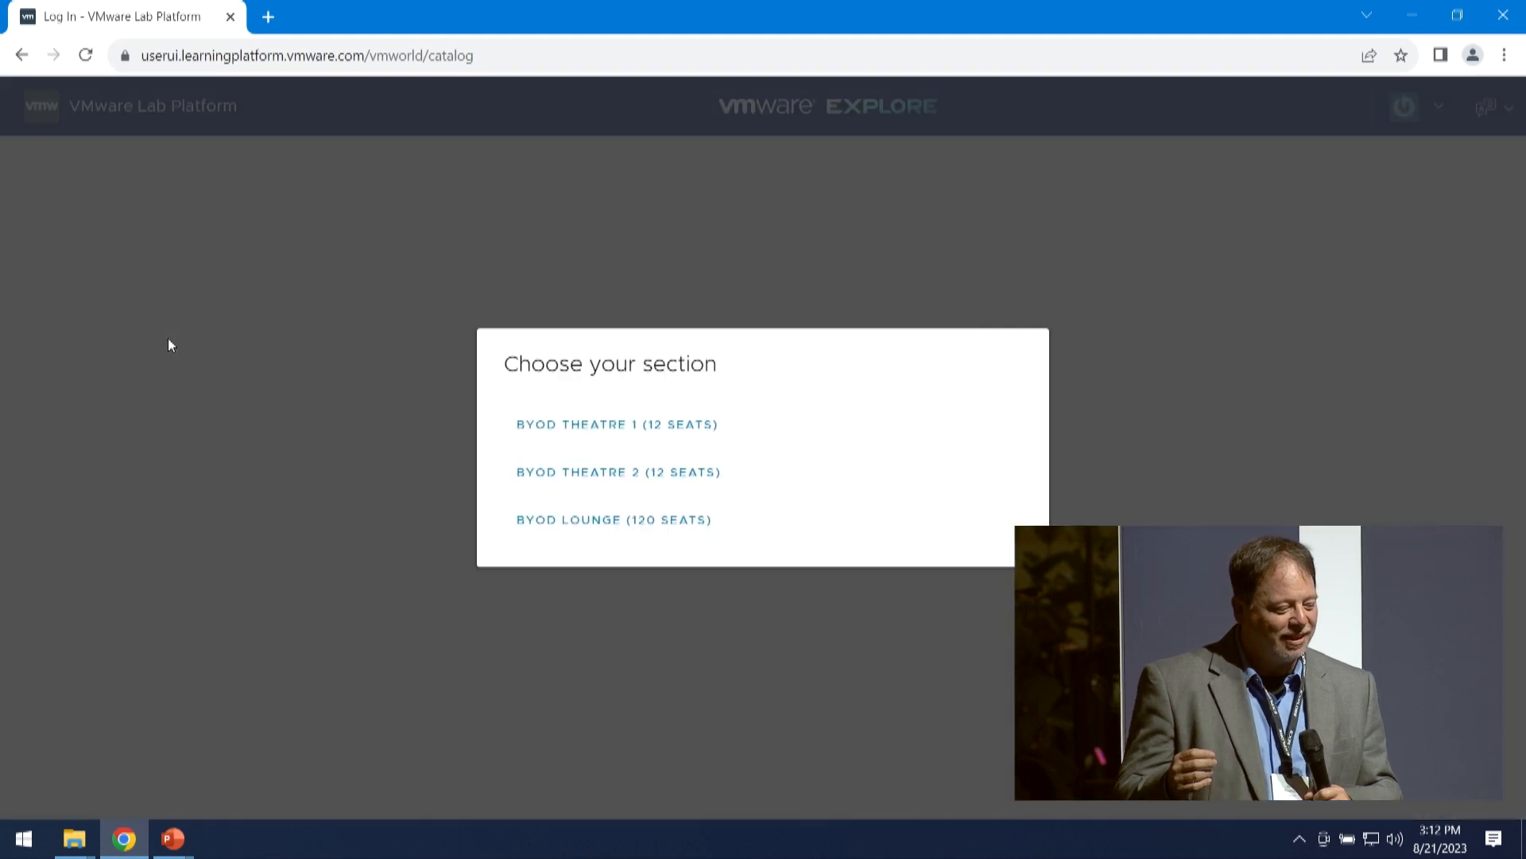
{"action": "left_click", "coordinate": [559, 520]}
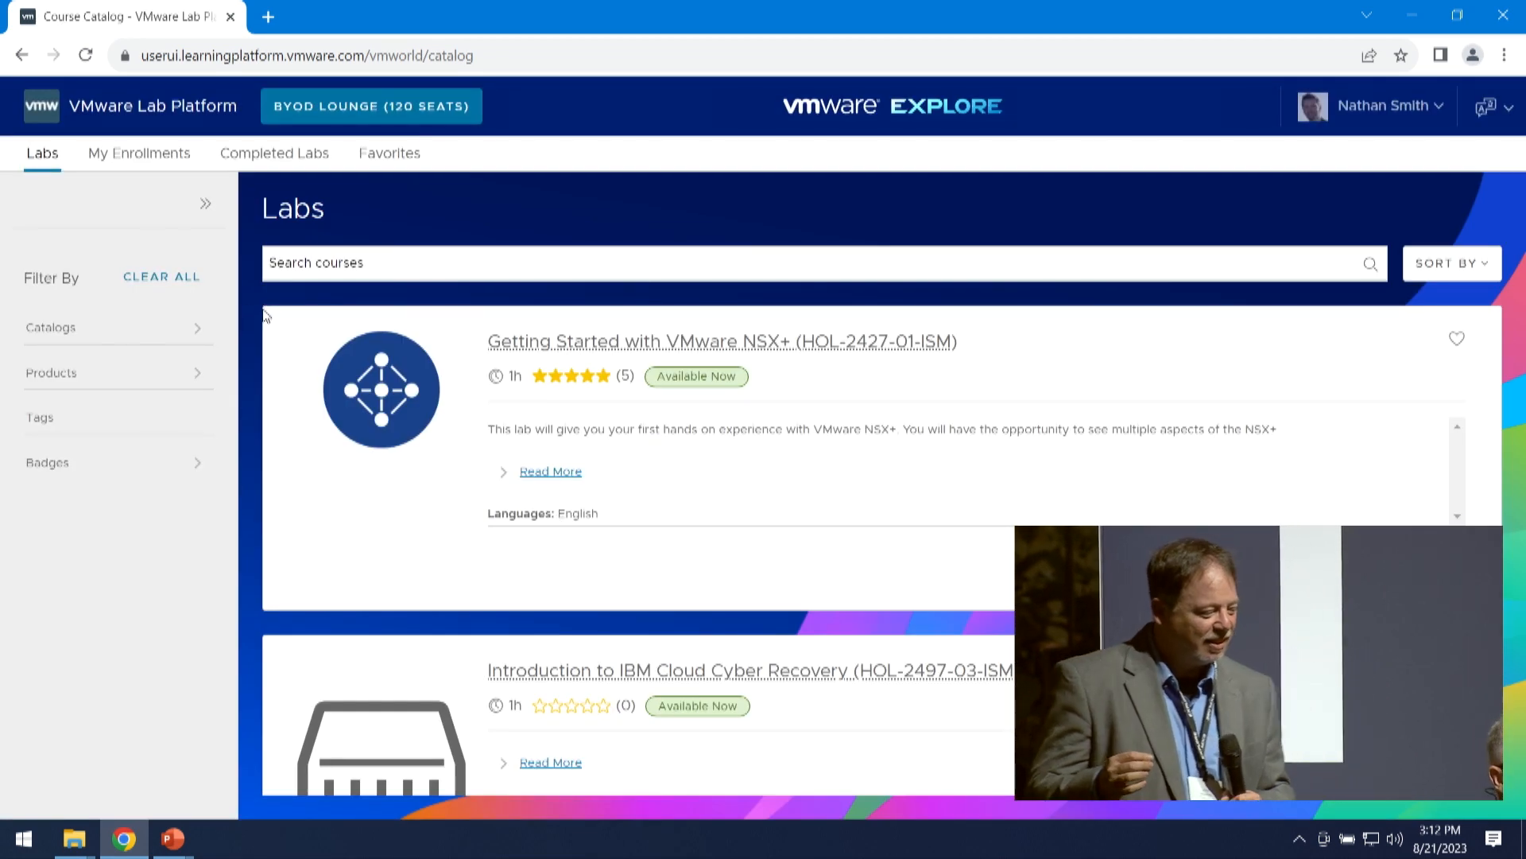
- Search the lab catalog for 2451-01 and go to the list of enrolled labs
{"action": "left_click", "coordinate": [374, 248]}
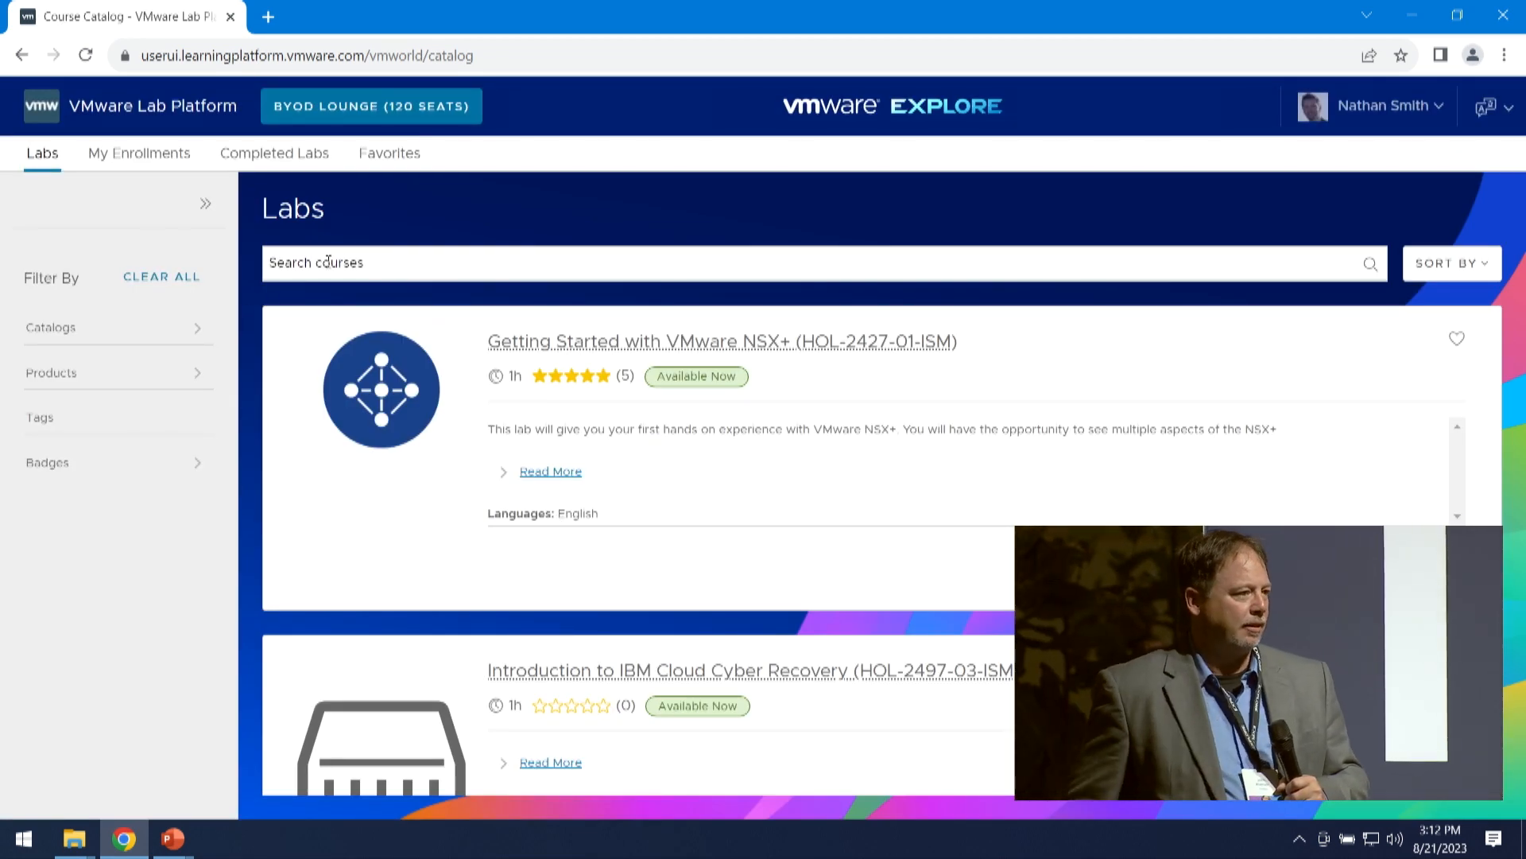
{"action": "type", "text": "24"}
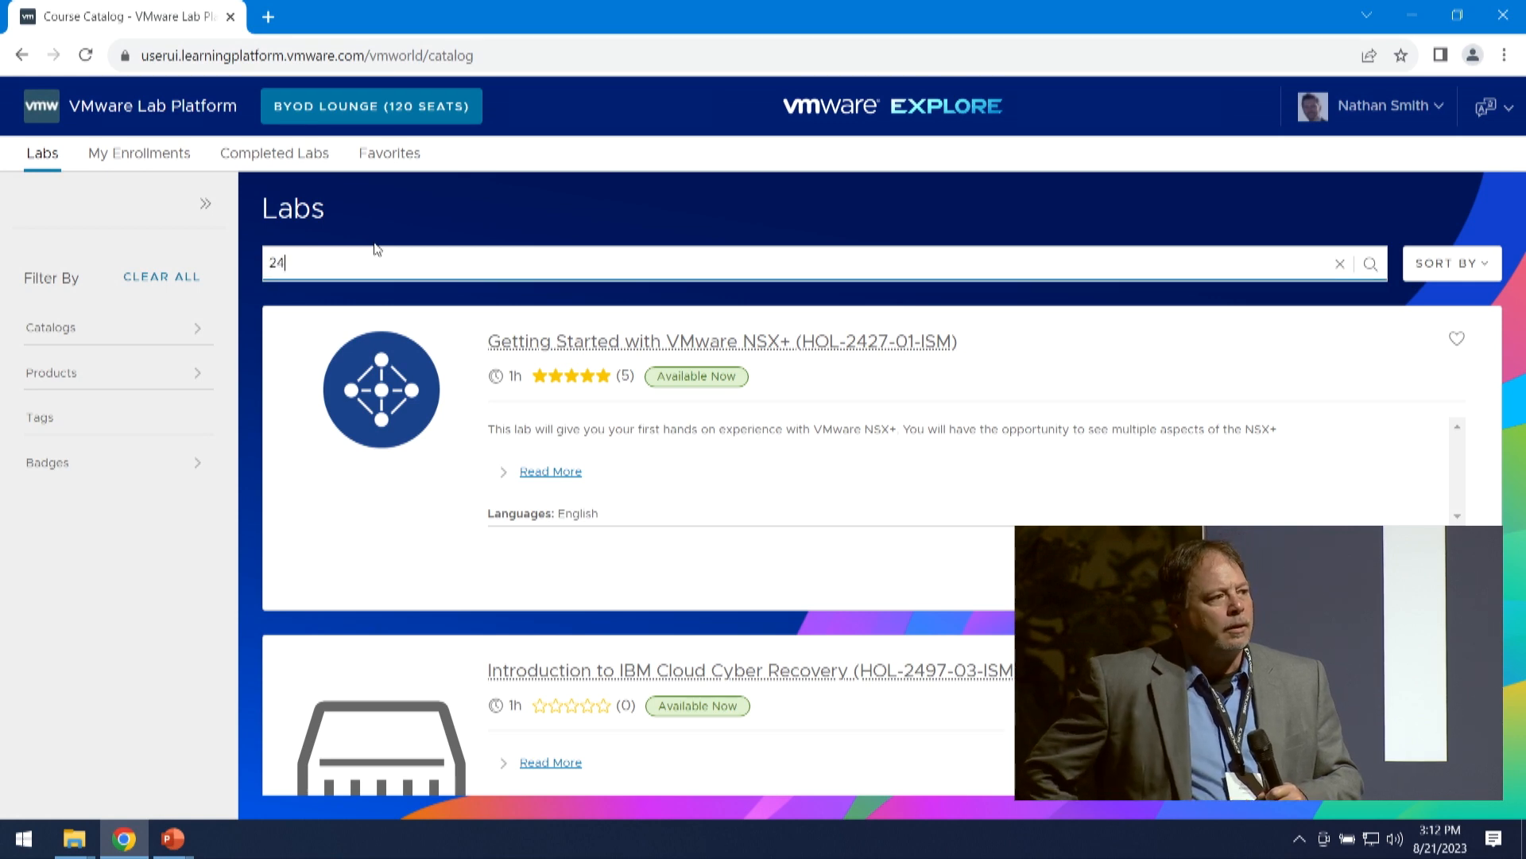
{"action": "type", "text": "51-01"}
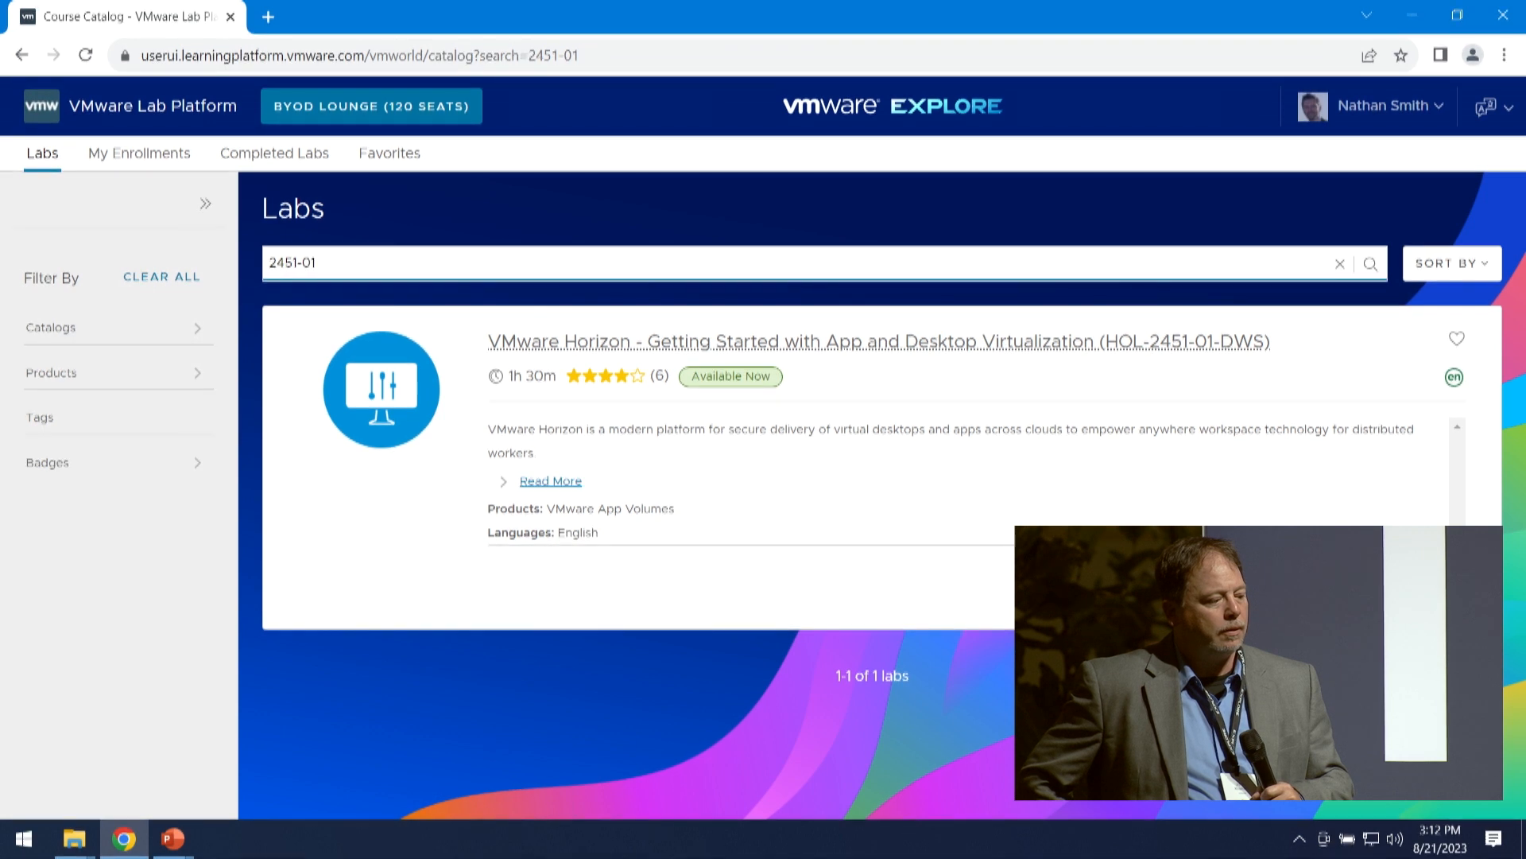
{"action": "left_click", "coordinate": [139, 153]}
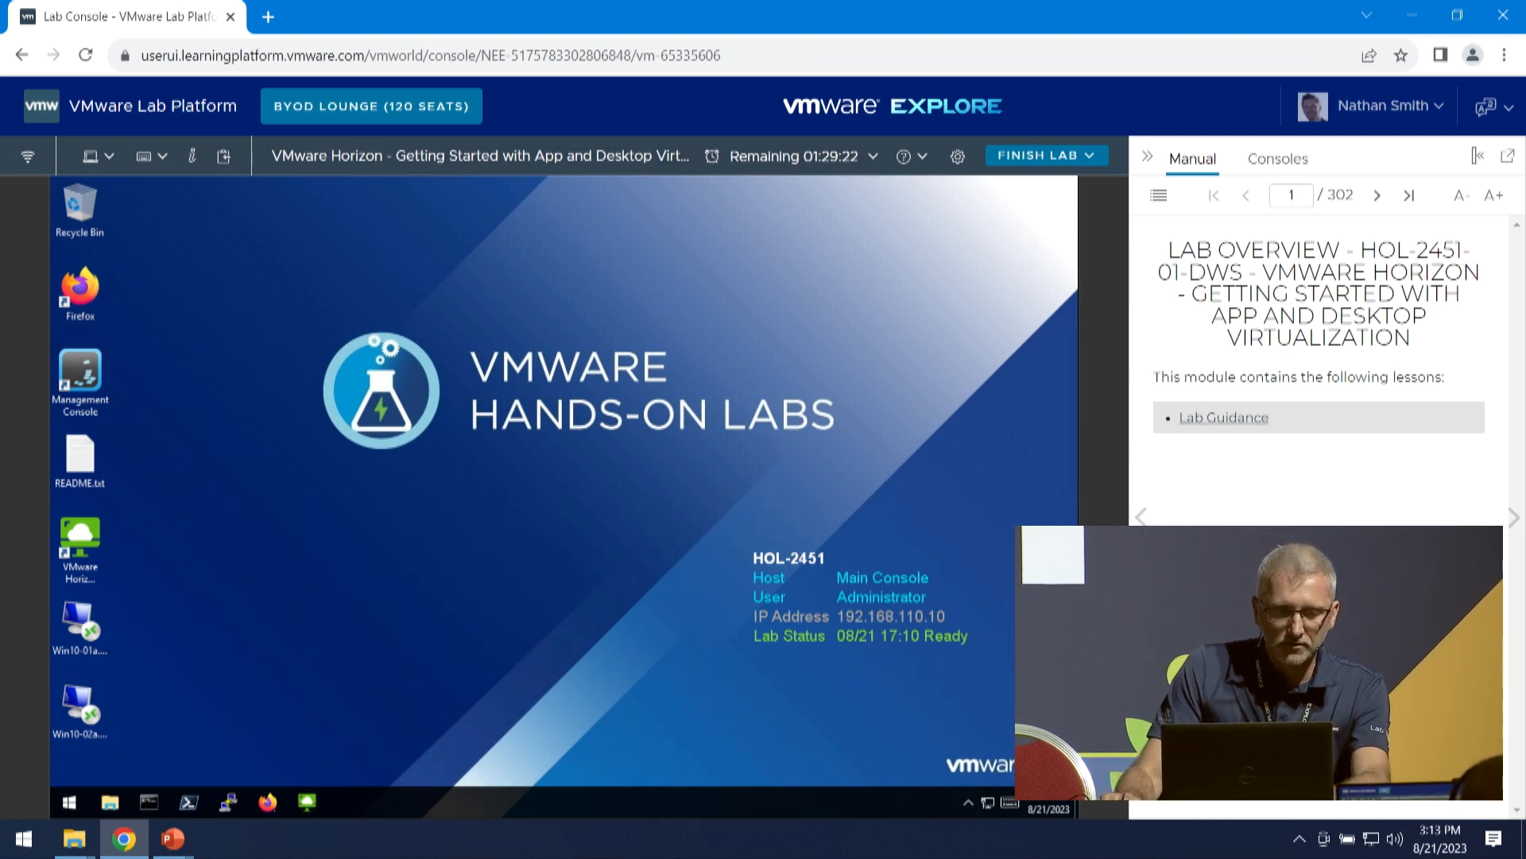
- Launch Firefox on the lab desktop and open the vcsa-01a Web Client from the Region A bookmarks
{"action": "left_click", "coordinate": [268, 803]}
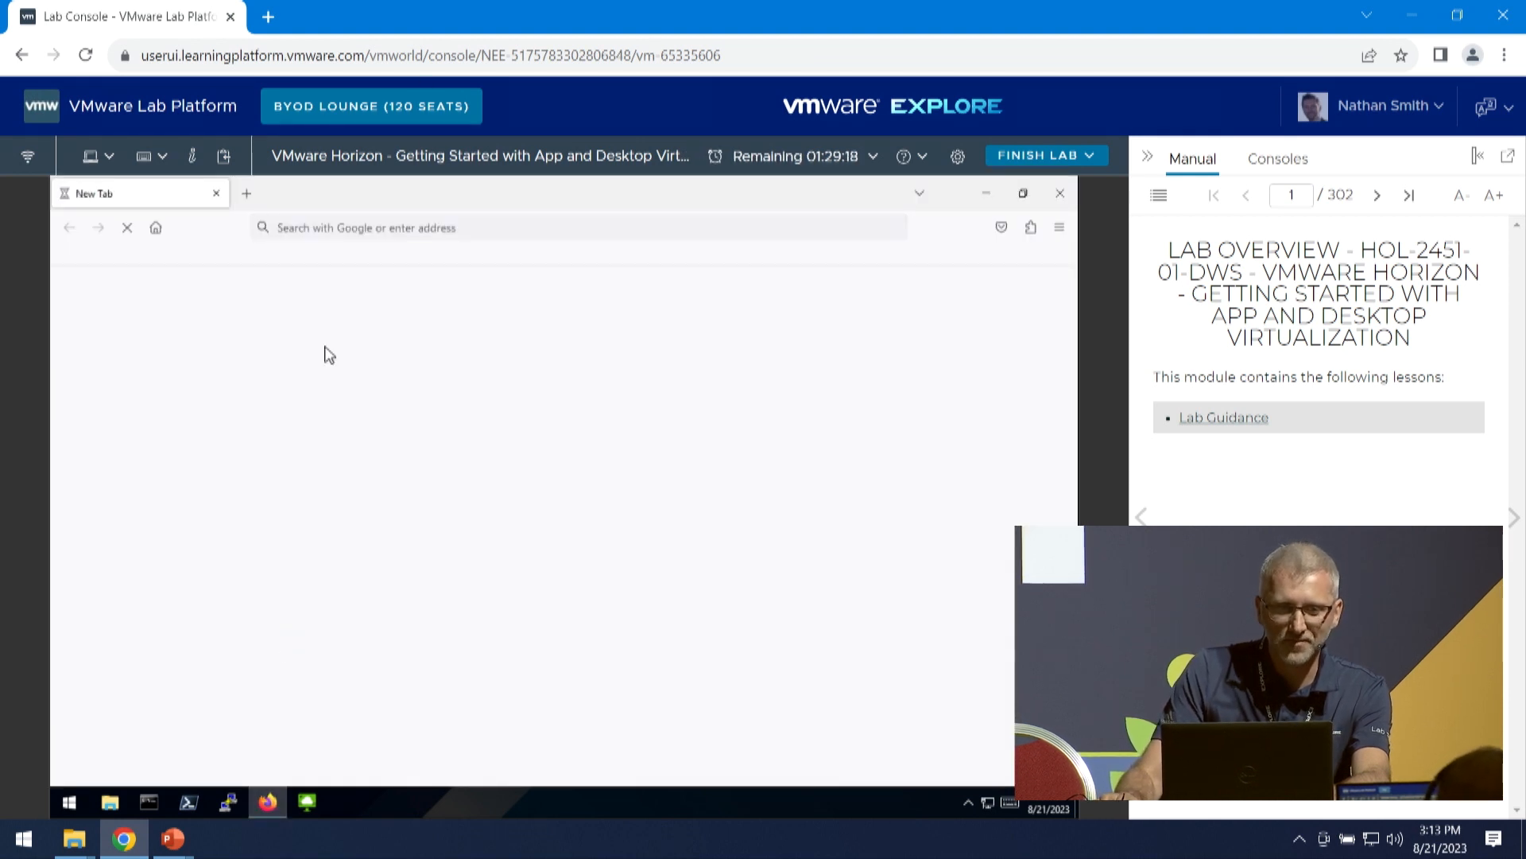
{"action": "left_click", "coordinate": [87, 255]}
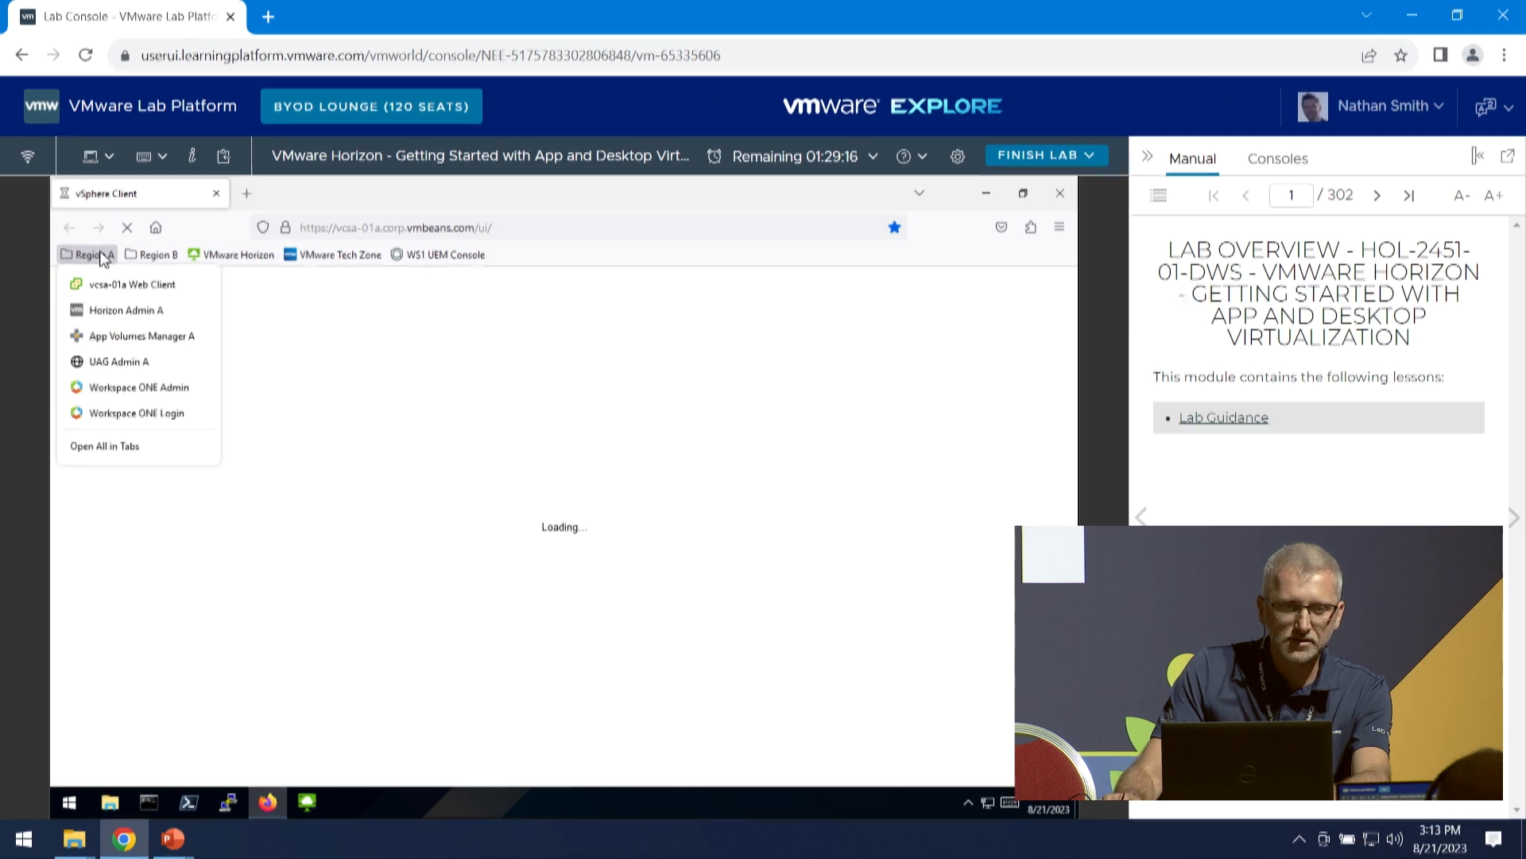
{"action": "left_click", "coordinate": [116, 290]}
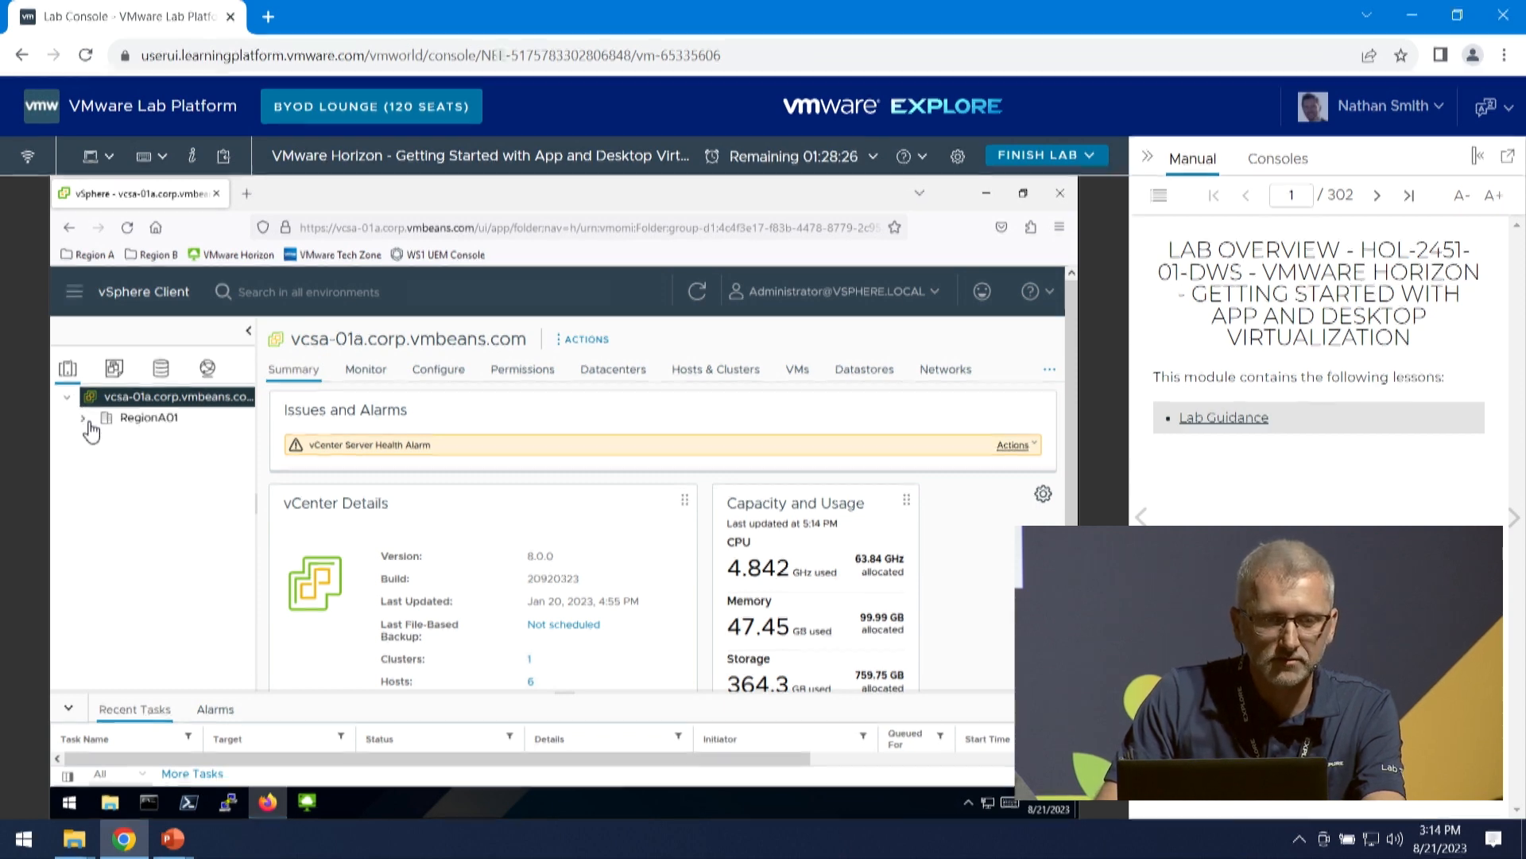
- Expand the RegionA01 inventory down to its virtual machines and view the snapshots of base-w10-x64-01a
{"action": "left_click", "coordinate": [98, 439]}
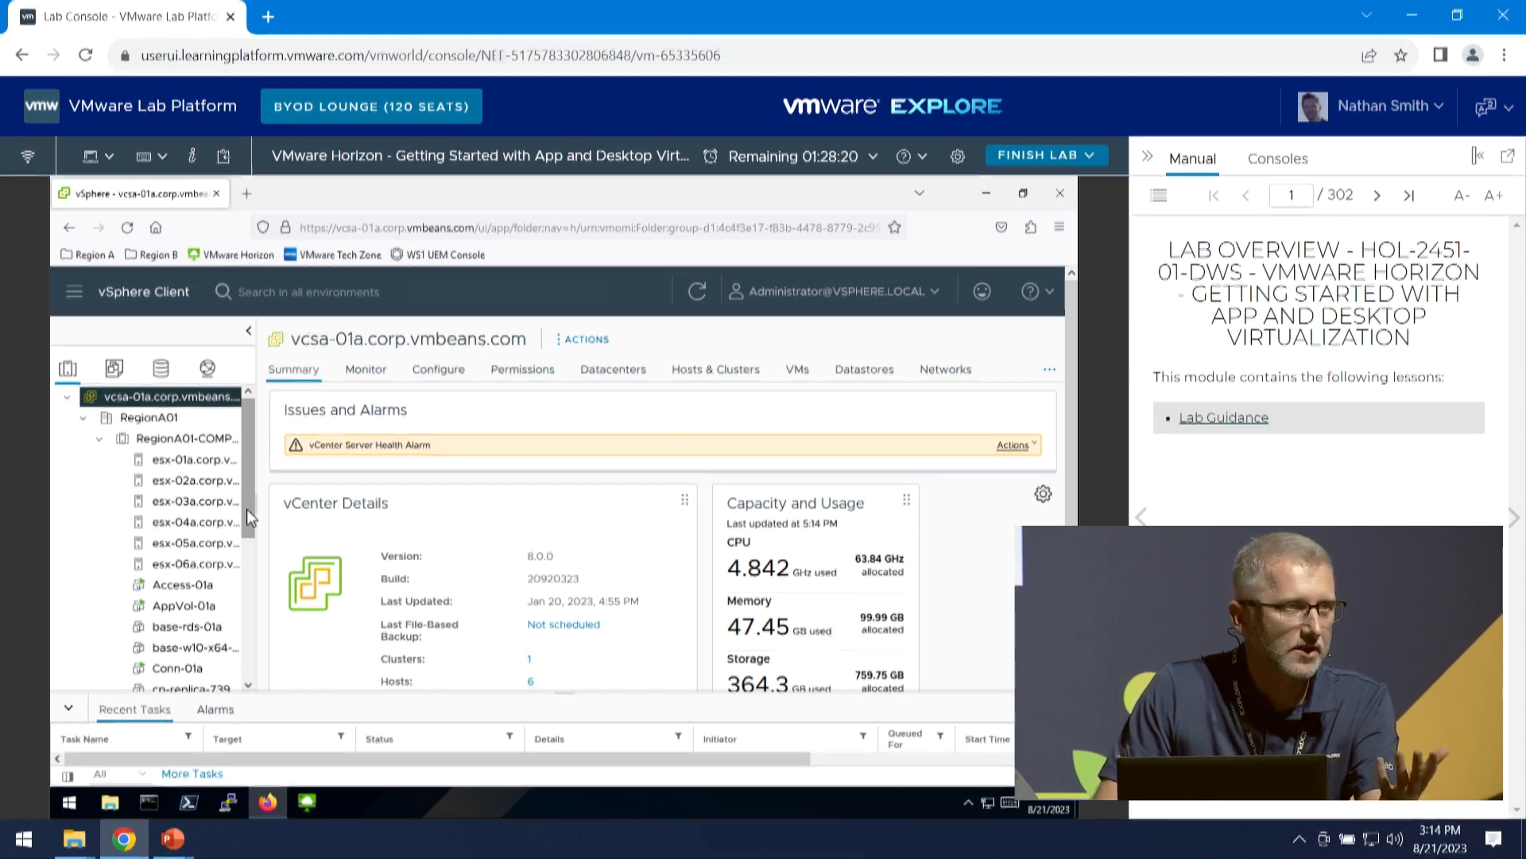
{"action": "left_click_drag", "start_coordinate": [246, 509], "coordinate": [245, 560]}
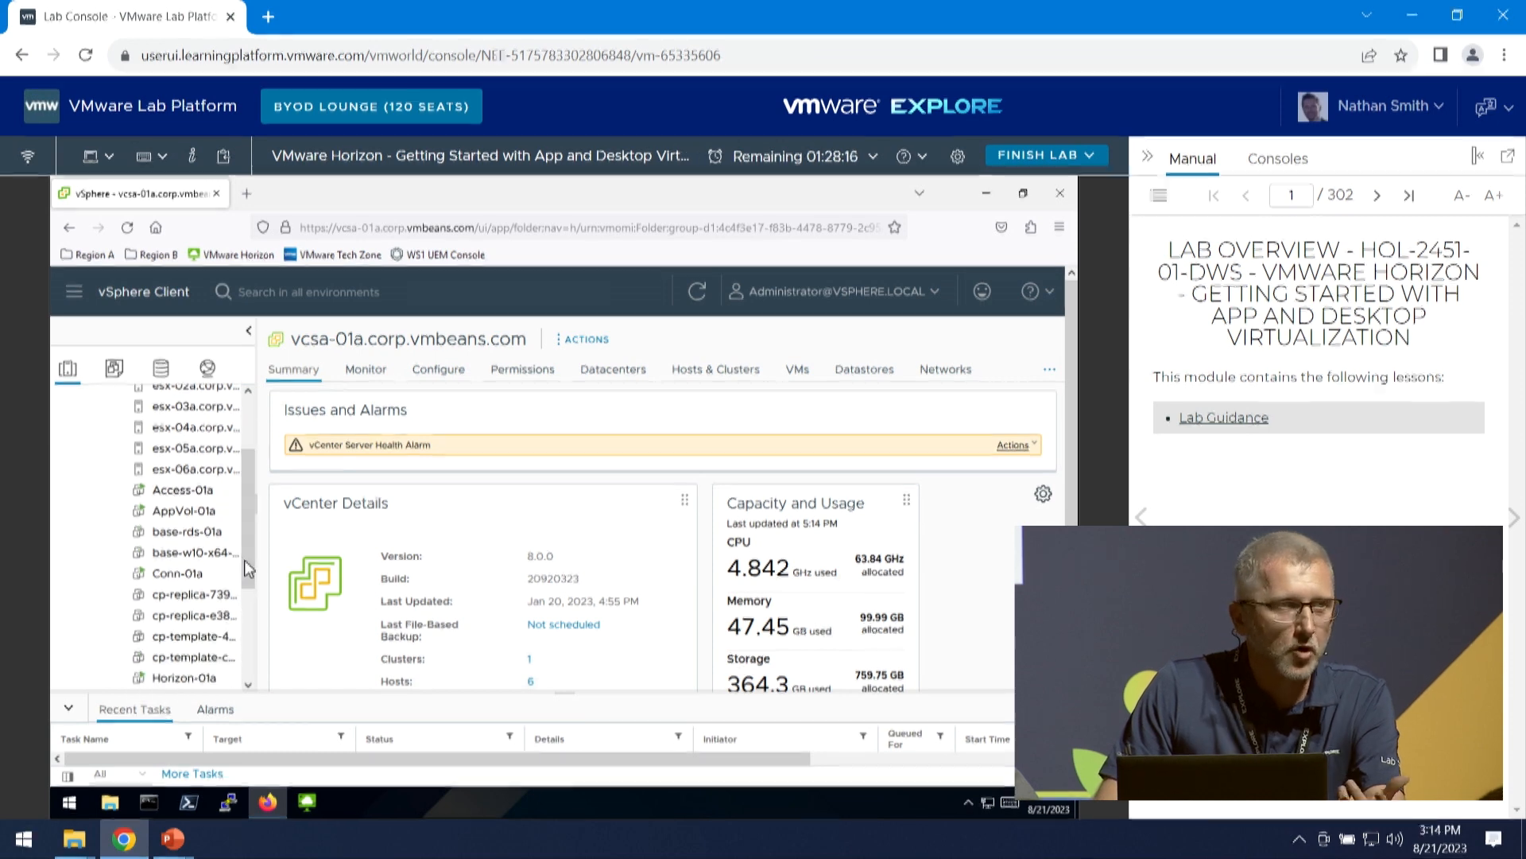
{"action": "left_click", "coordinate": [191, 554]}
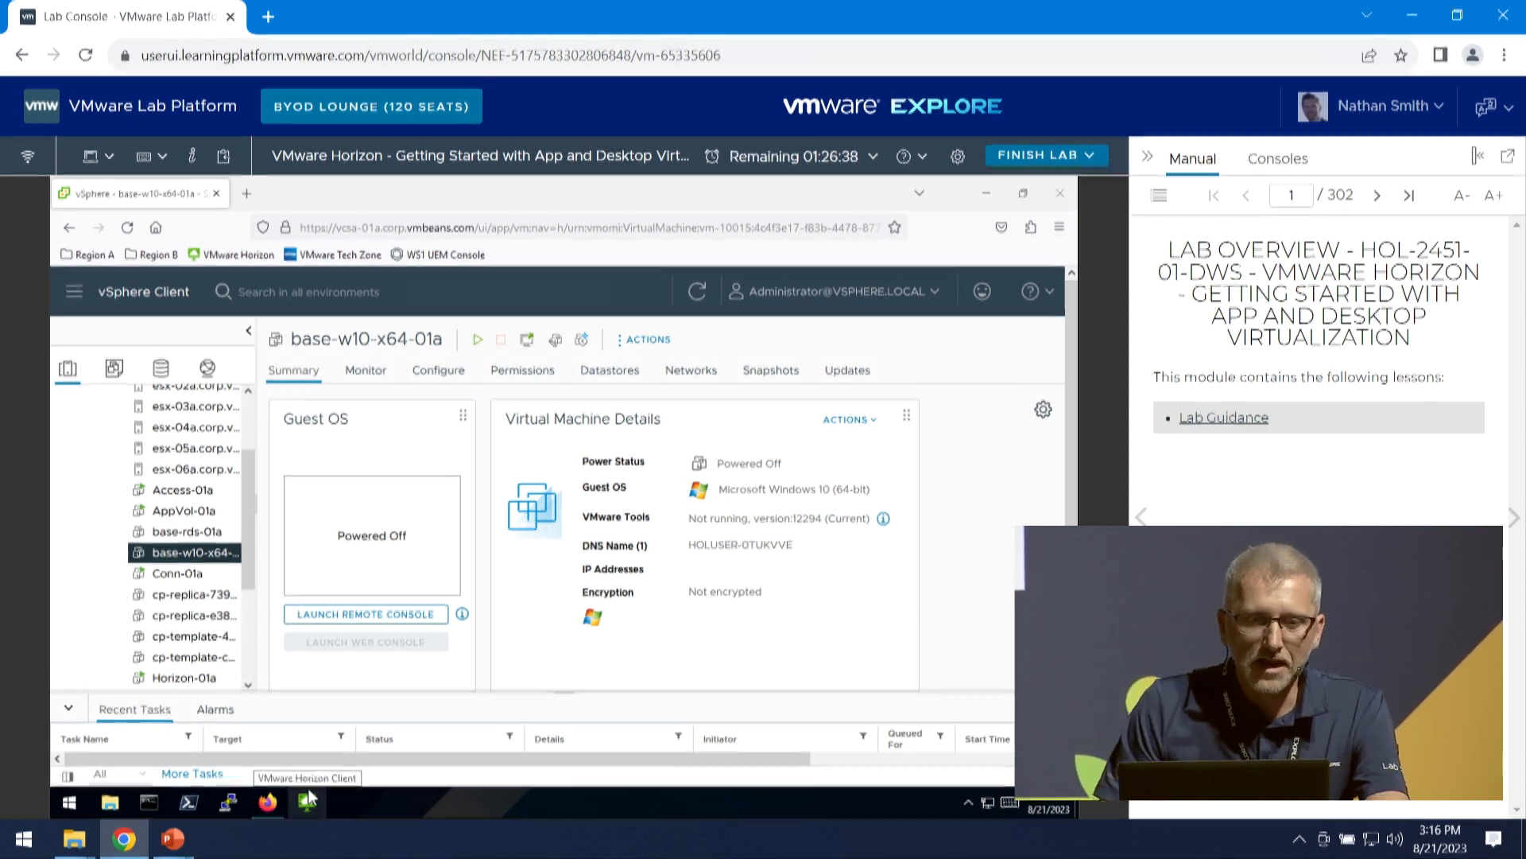
{"action": "left_click", "coordinate": [776, 373]}
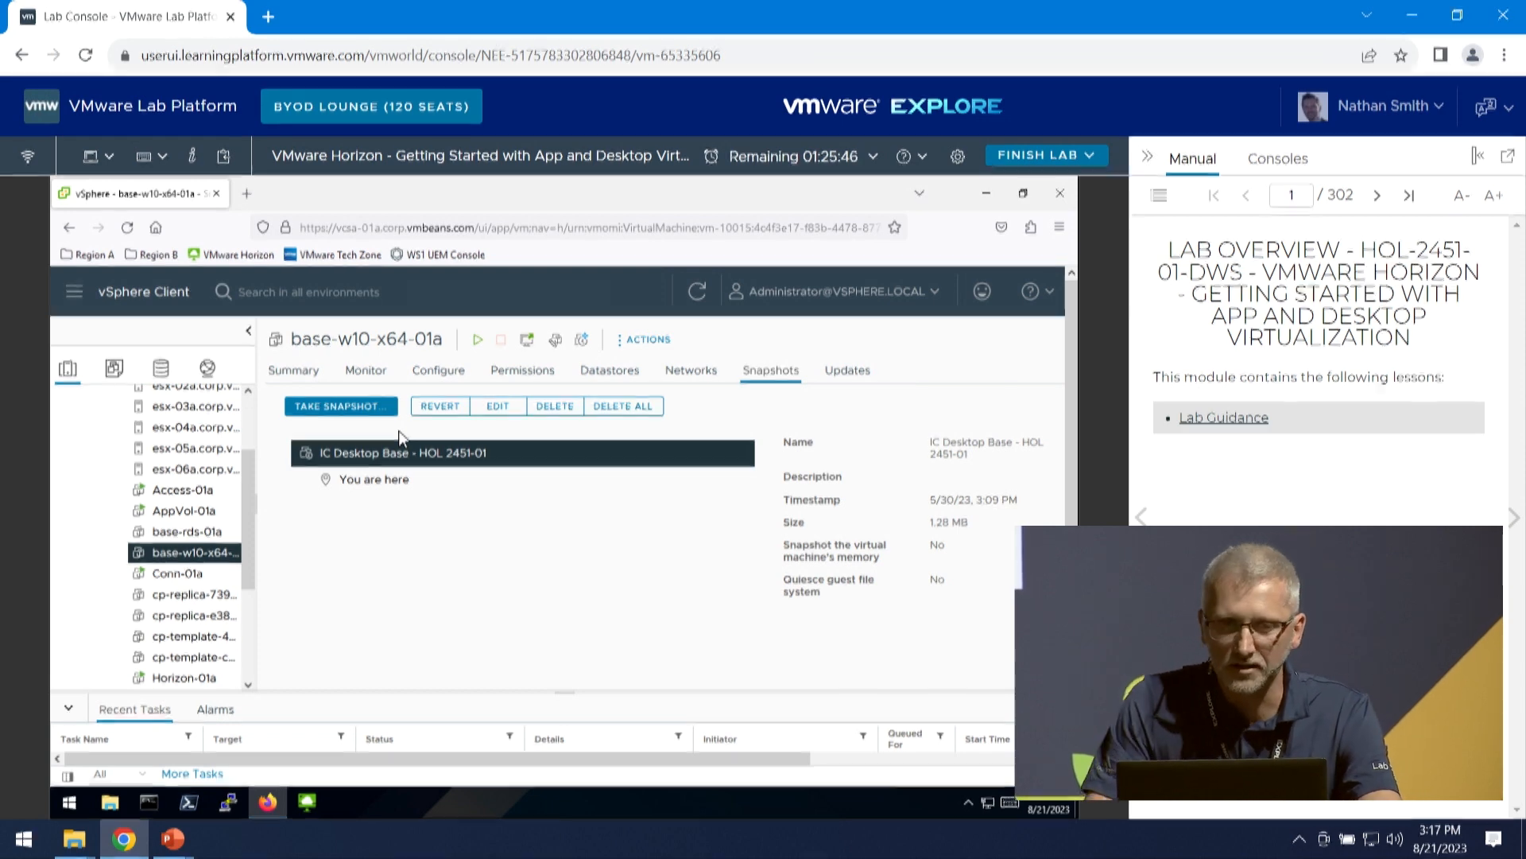
- Open the Horizon Admin A console from the Region A bookmarks in a new browser tab
{"action": "left_click", "coordinate": [249, 198]}
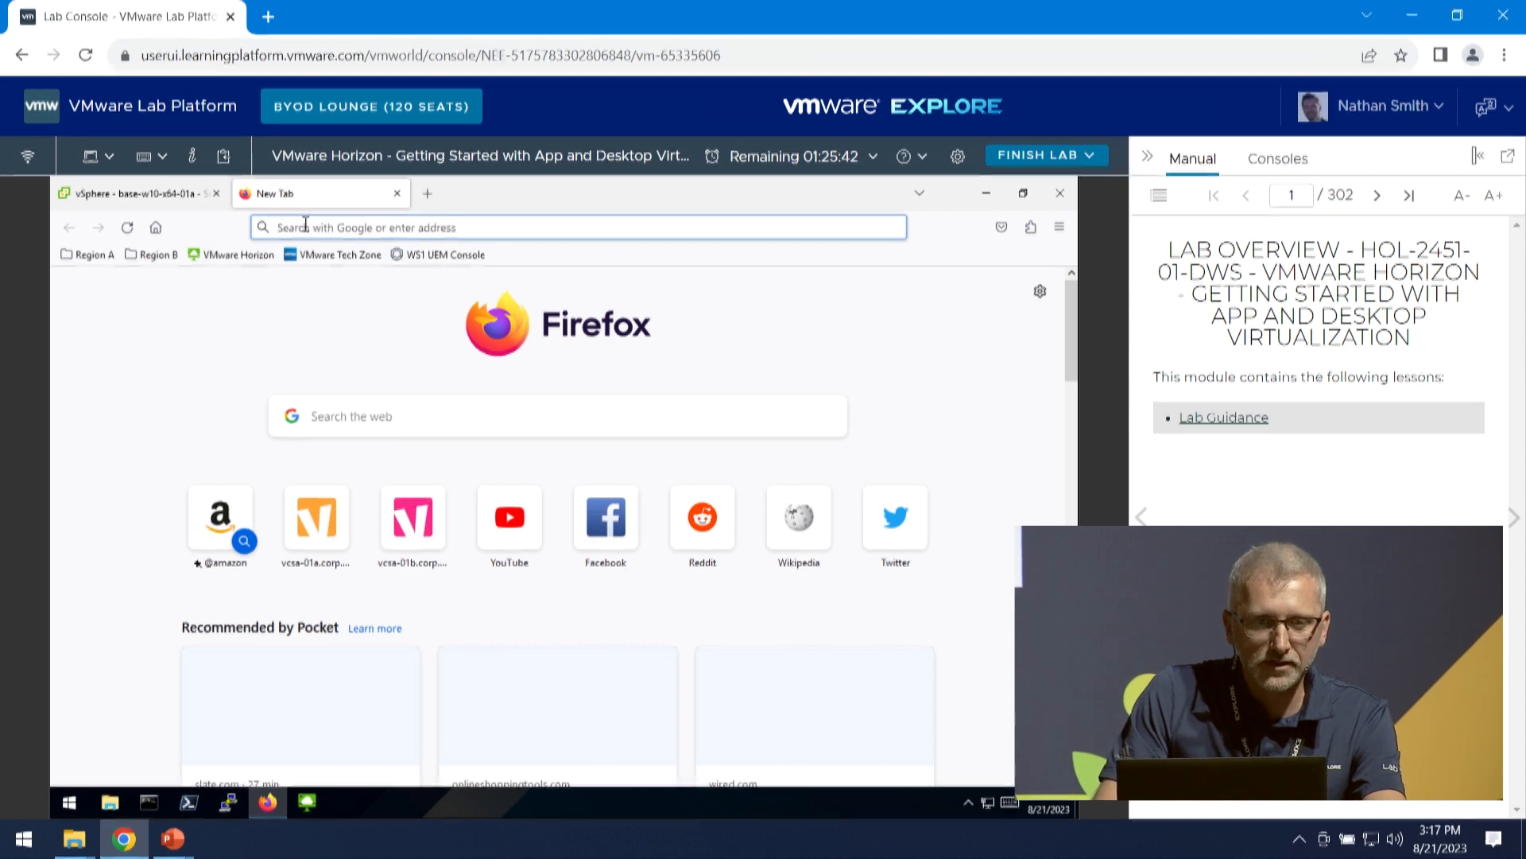
{"action": "left_click", "coordinate": [83, 257]}
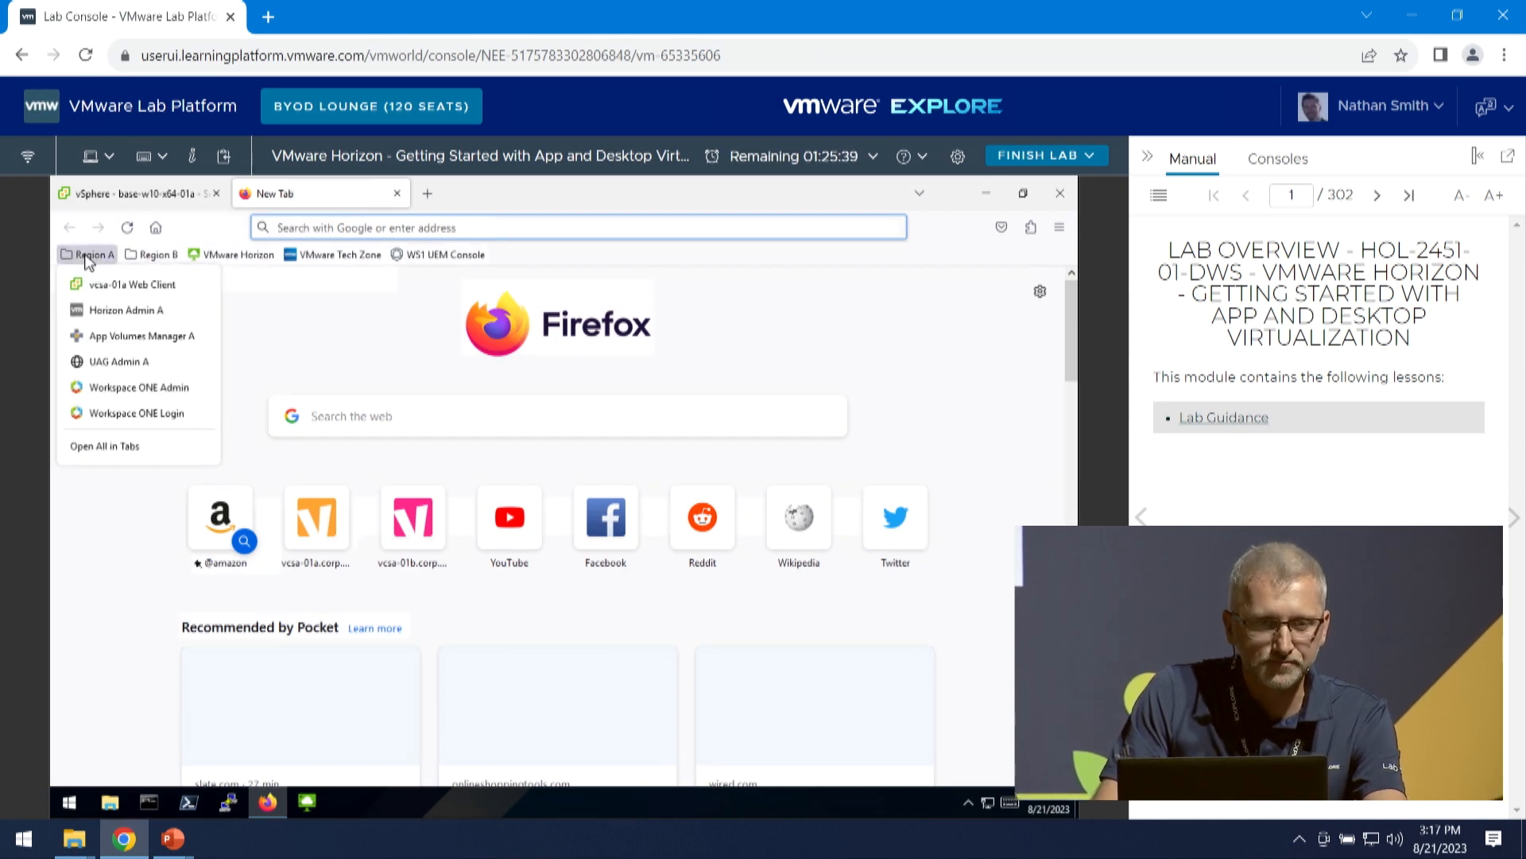
{"action": "left_click", "coordinate": [115, 314]}
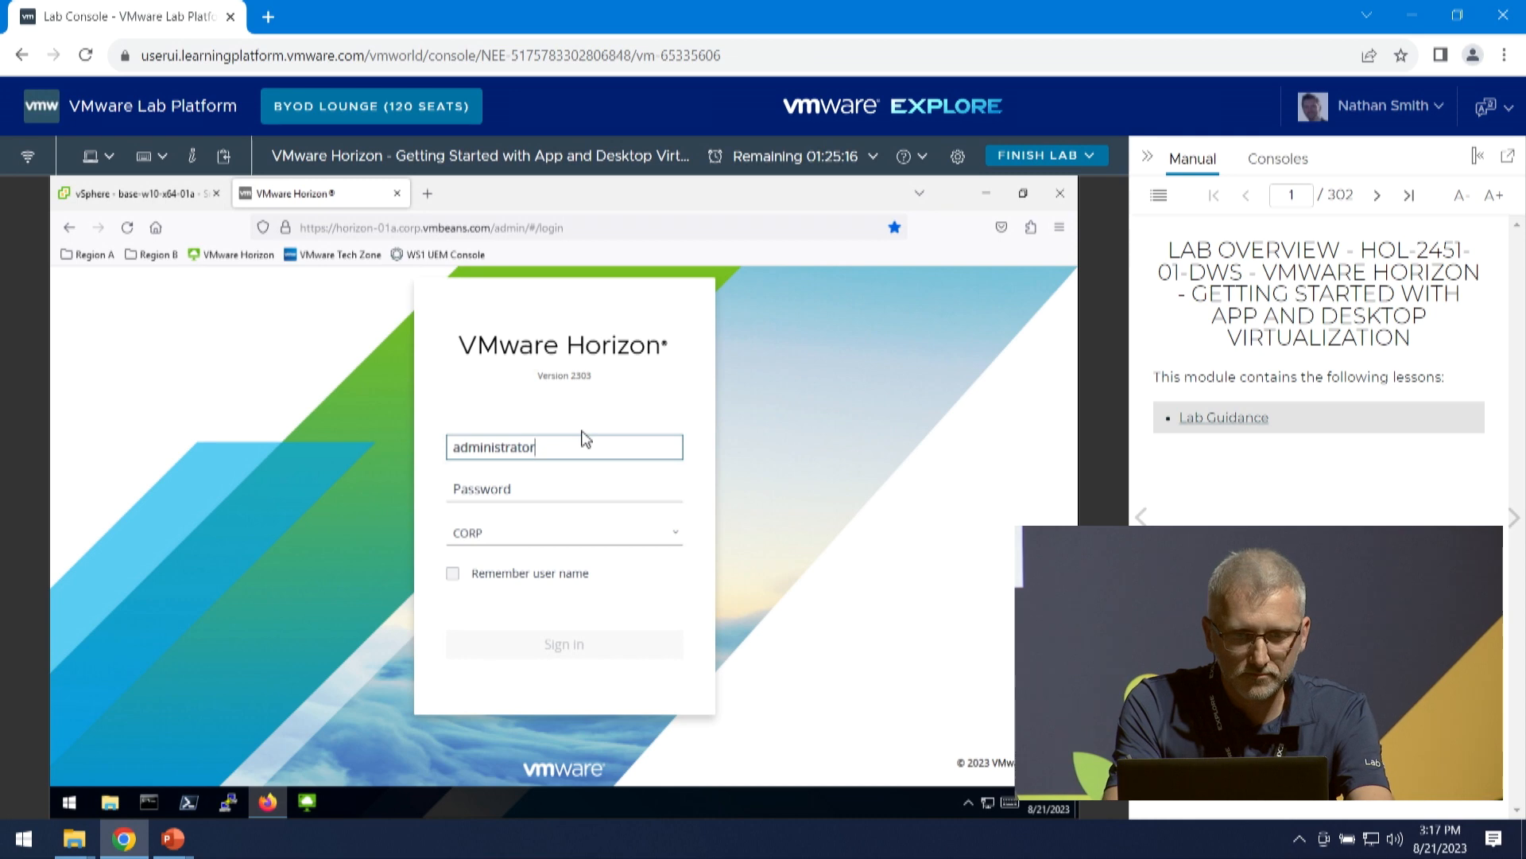
- Enter the administrator account's password and sign in to the VMware Horizon console
{"action": "type", "text": "V"}
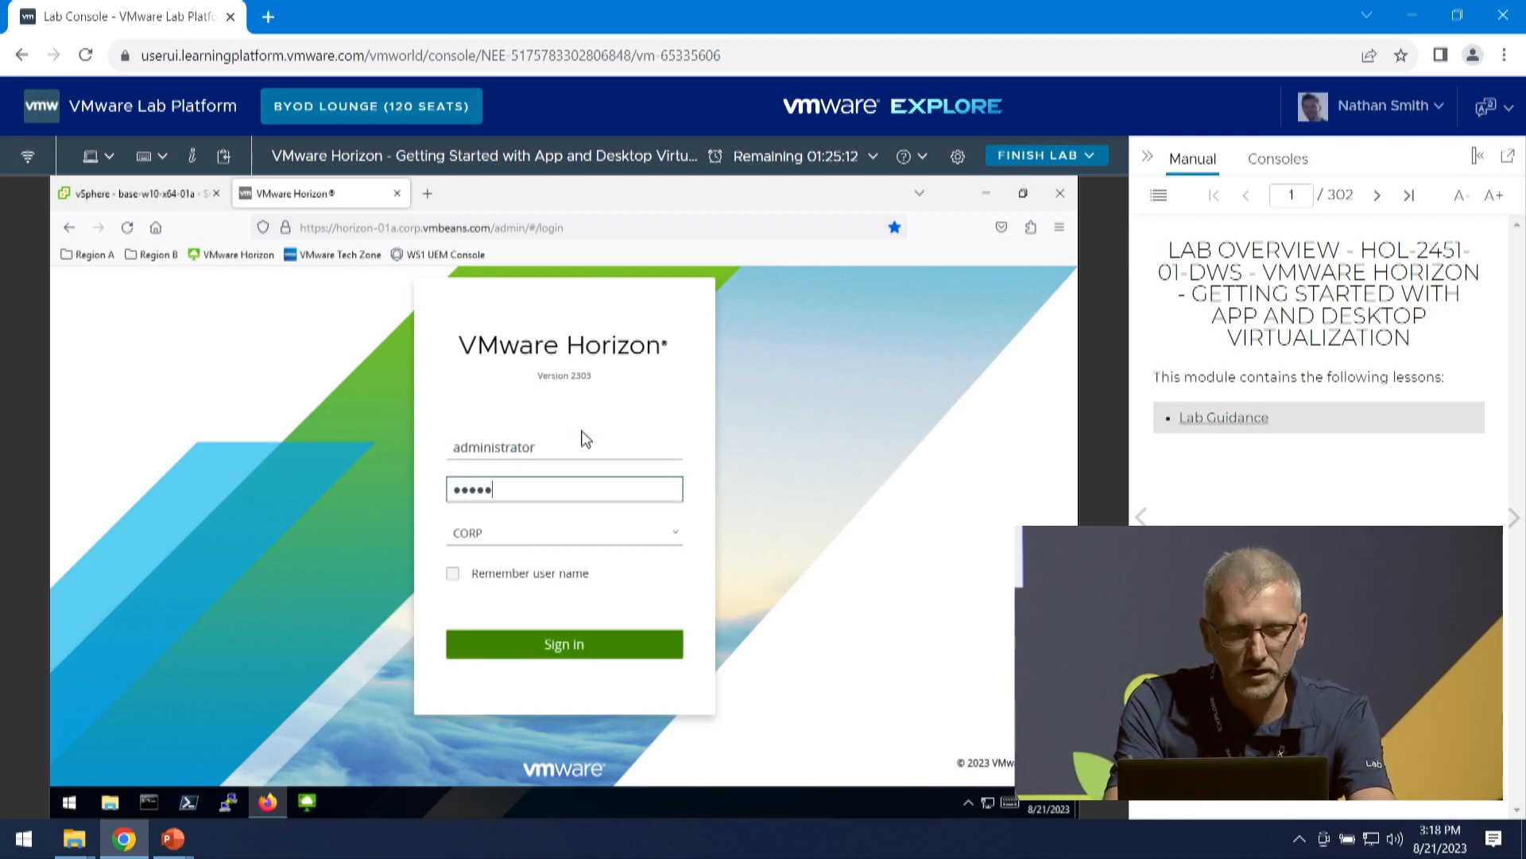
{"action": "type", "text": "!"}
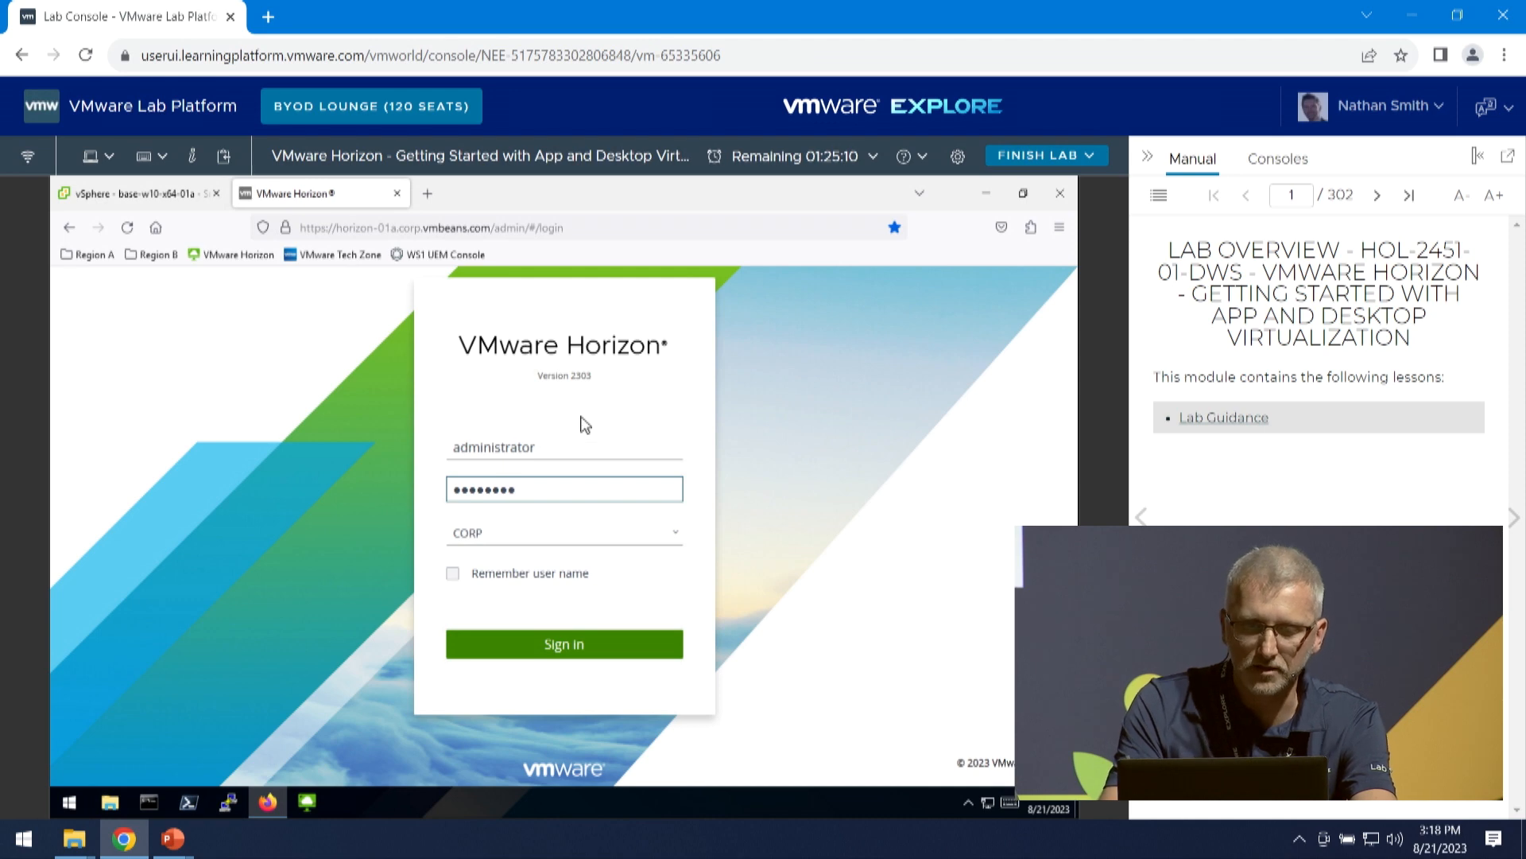
{"action": "key", "text": "Return"}
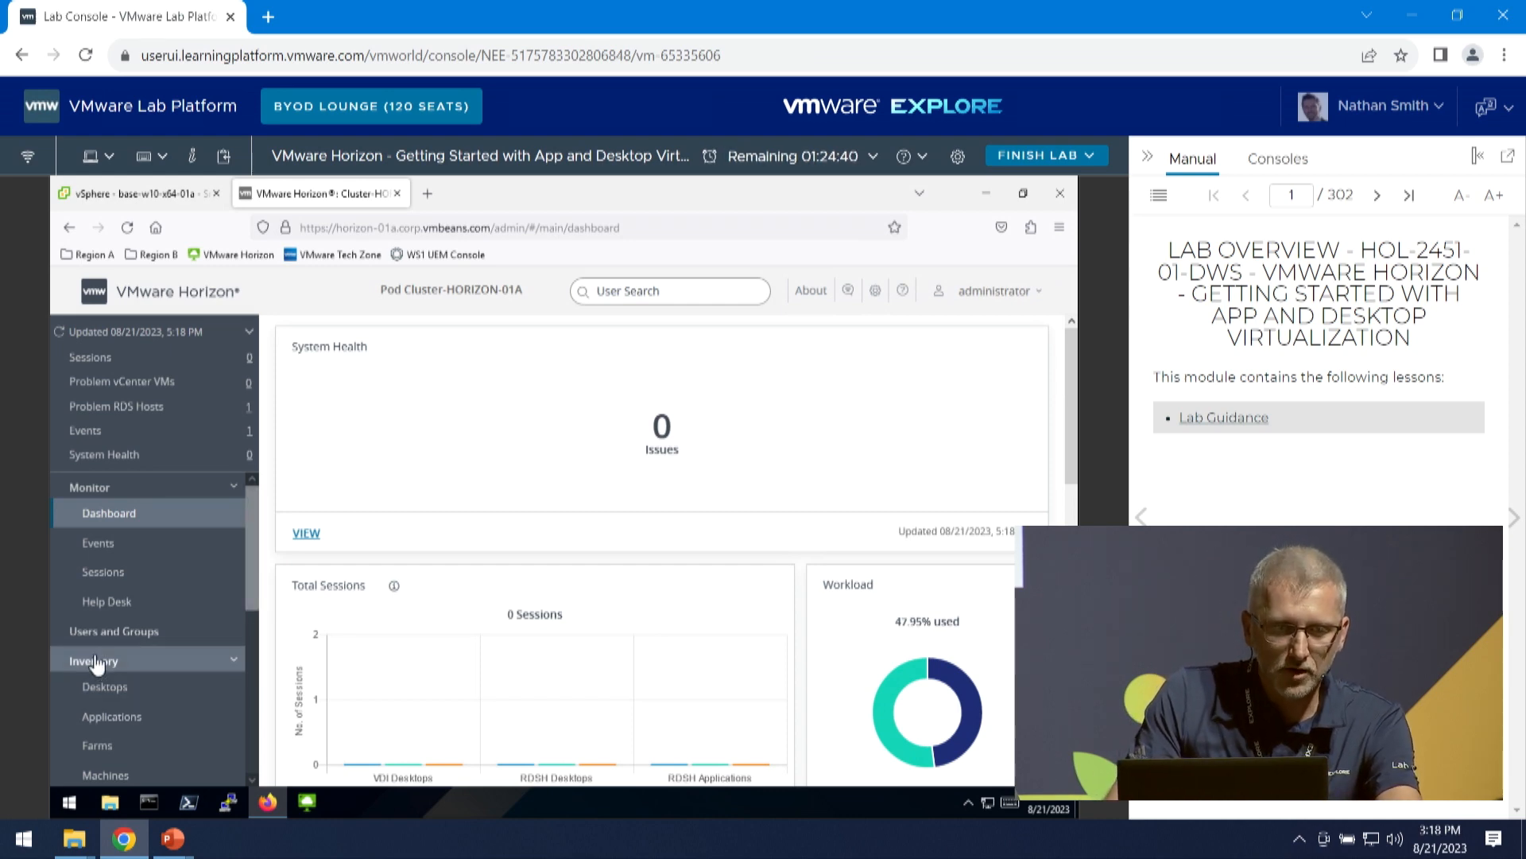
- Start a new automated desktop pool using Instant Clone on vcsa-01a.corp.vmbeans.com, with floating user assignment and no VMware Virtual SAN
{"action": "left_click", "coordinate": [124, 690]}
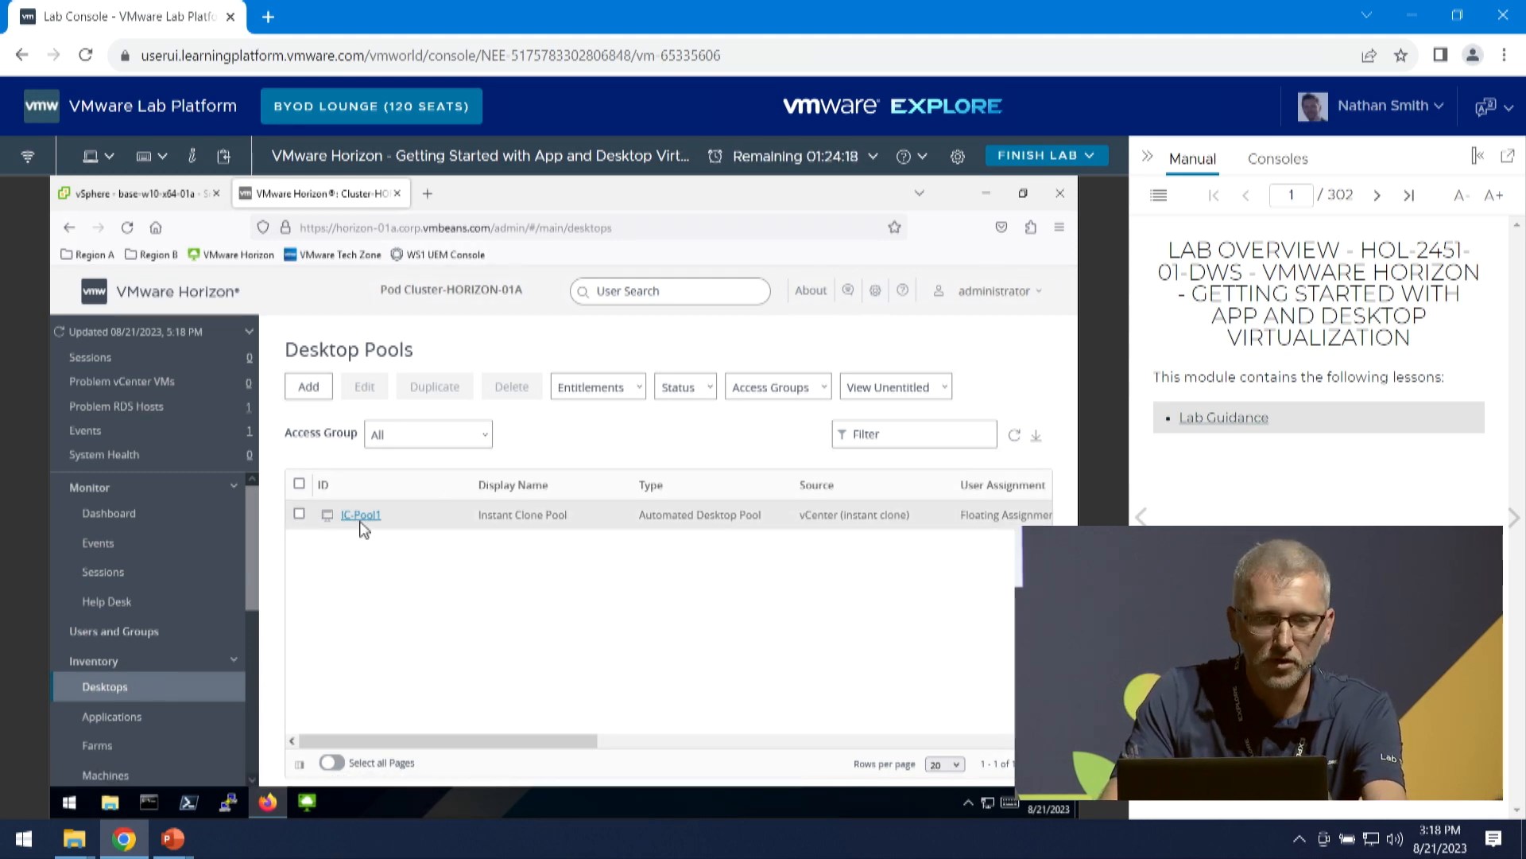
{"action": "left_click", "coordinate": [307, 388]}
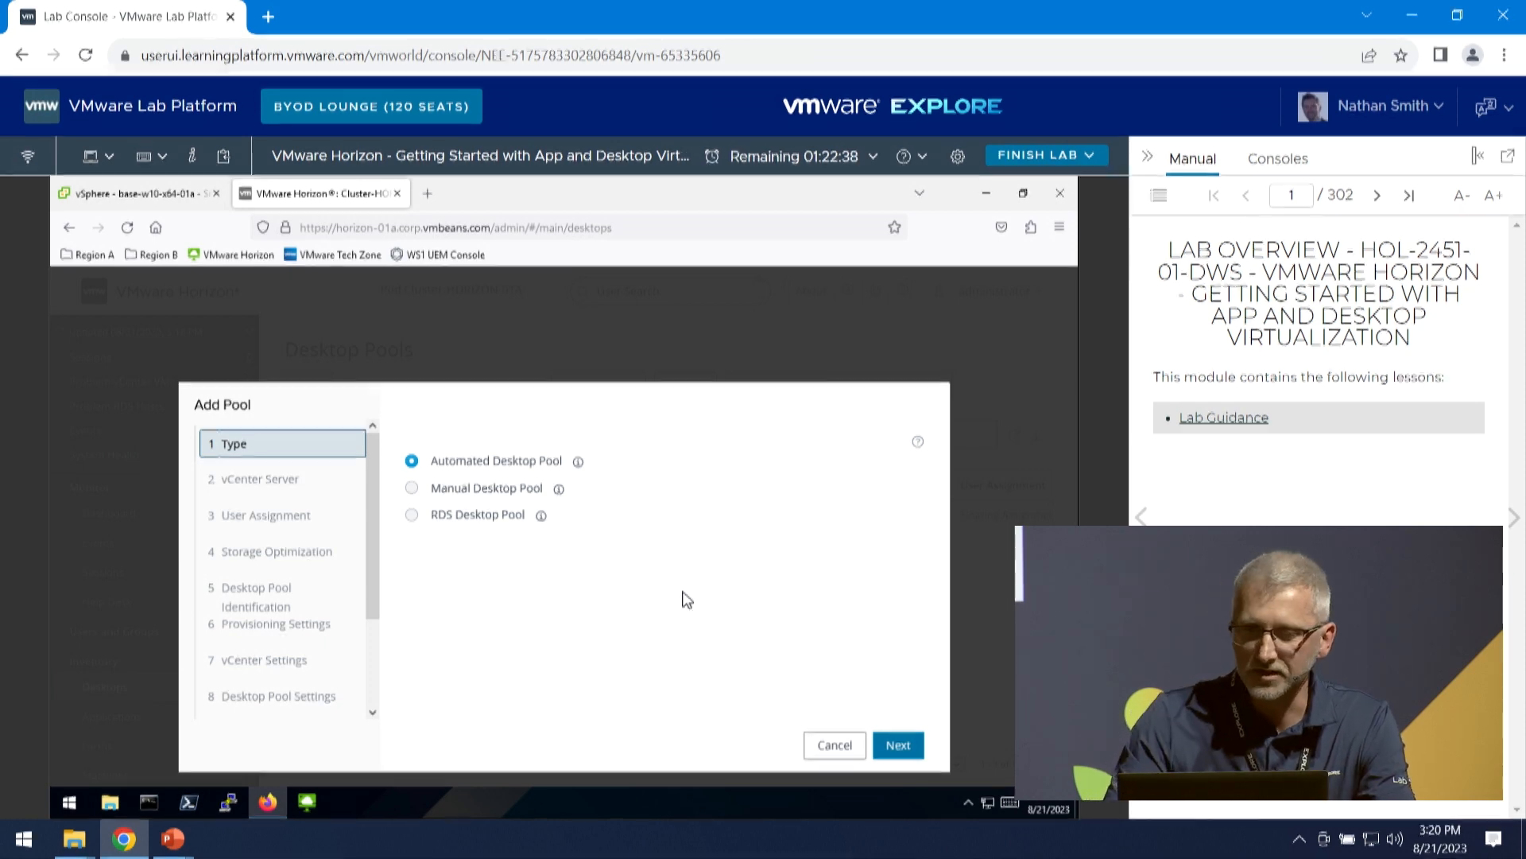
{"action": "left_click", "coordinate": [896, 748]}
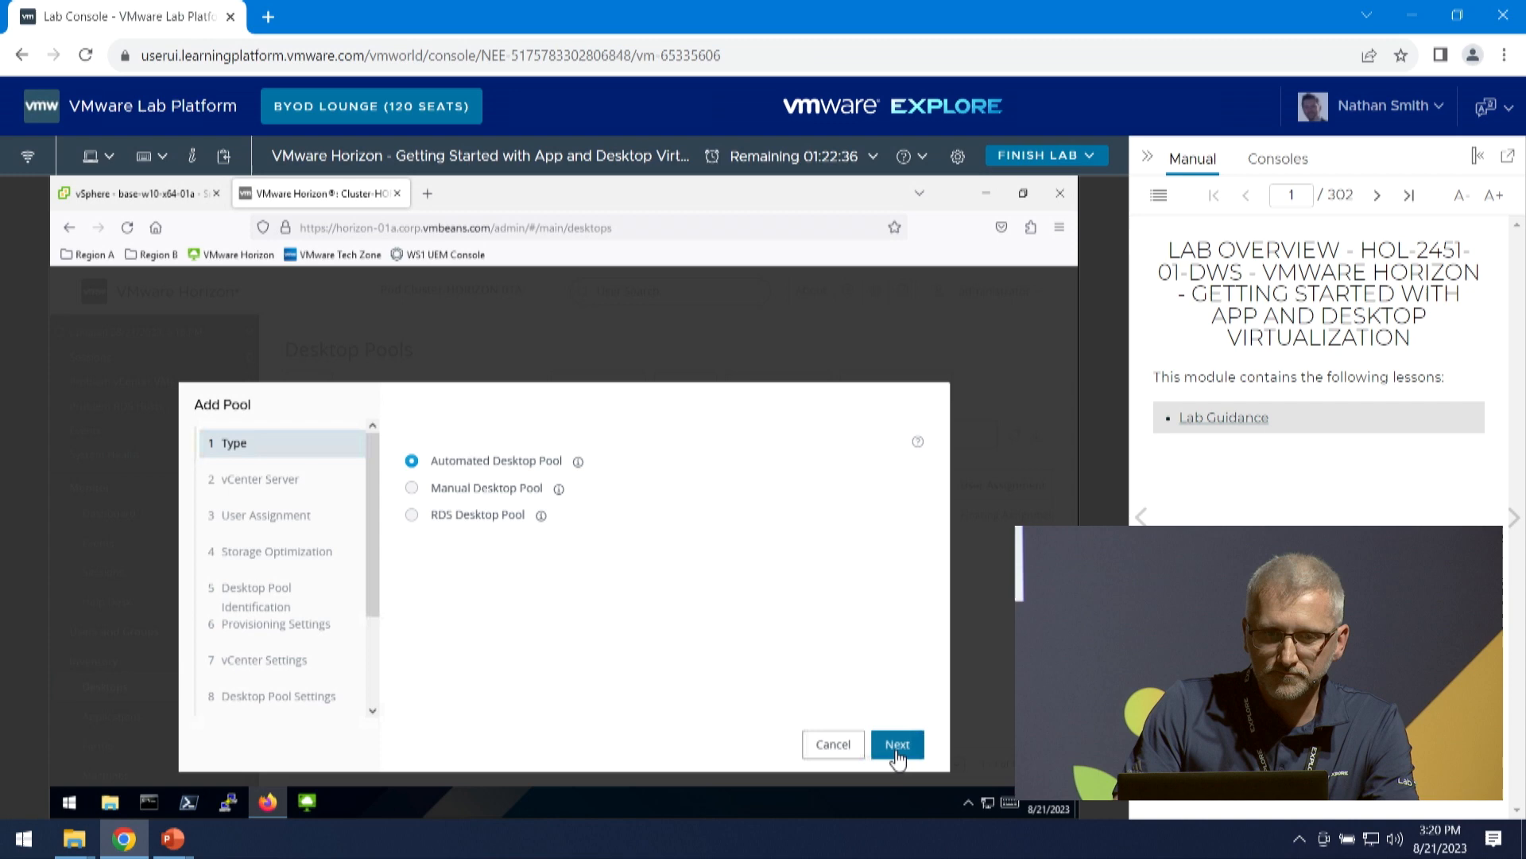
{"action": "scroll", "coordinate": [656, 573], "scroll_direction": "down", "scroll_amount": 1}
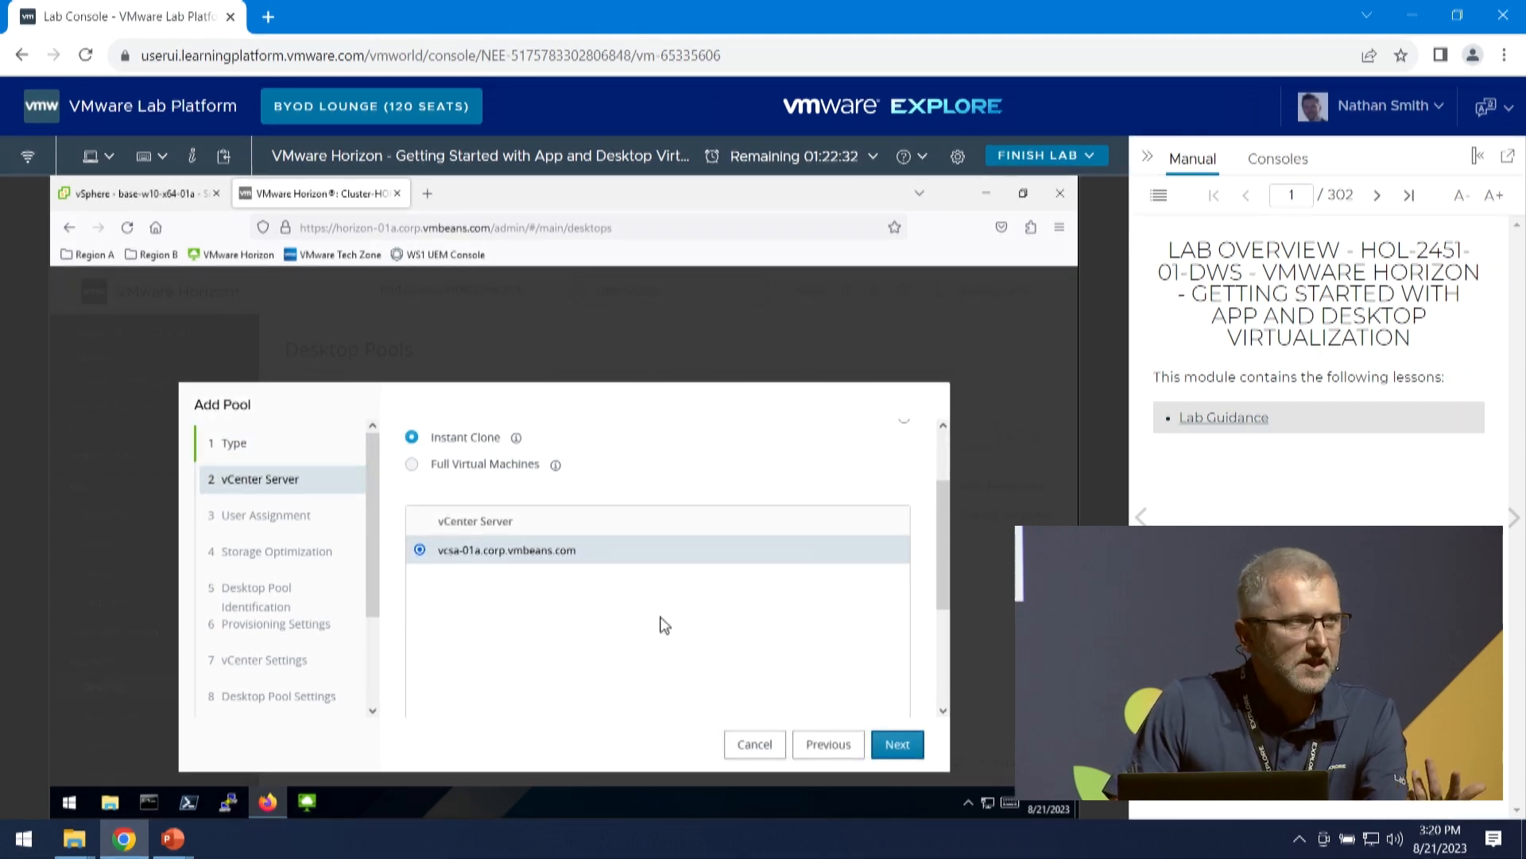
{"action": "left_click", "coordinate": [892, 747]}
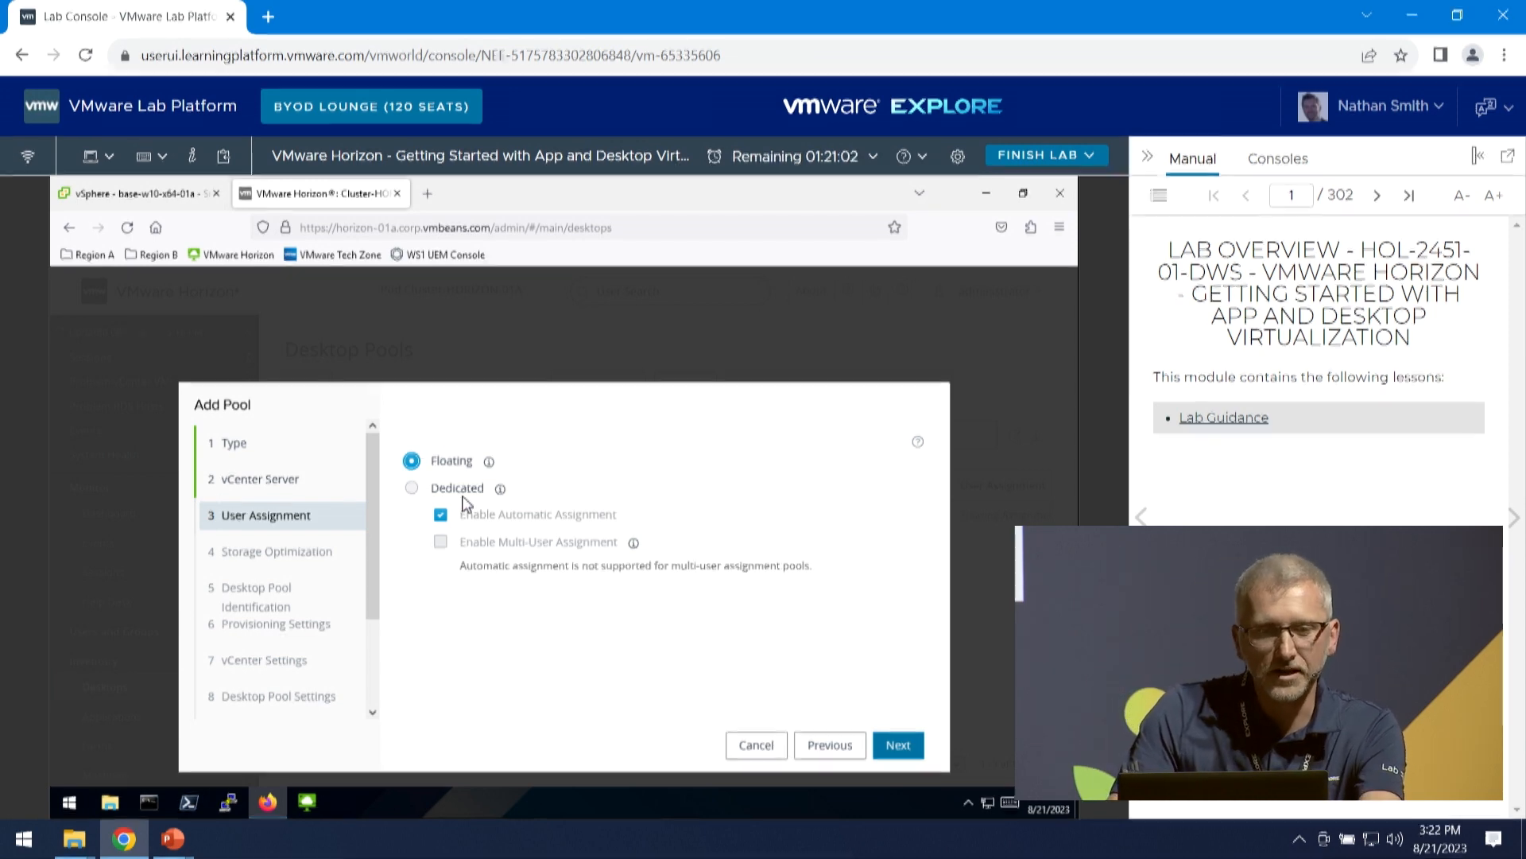
{"action": "left_click", "coordinate": [896, 747]}
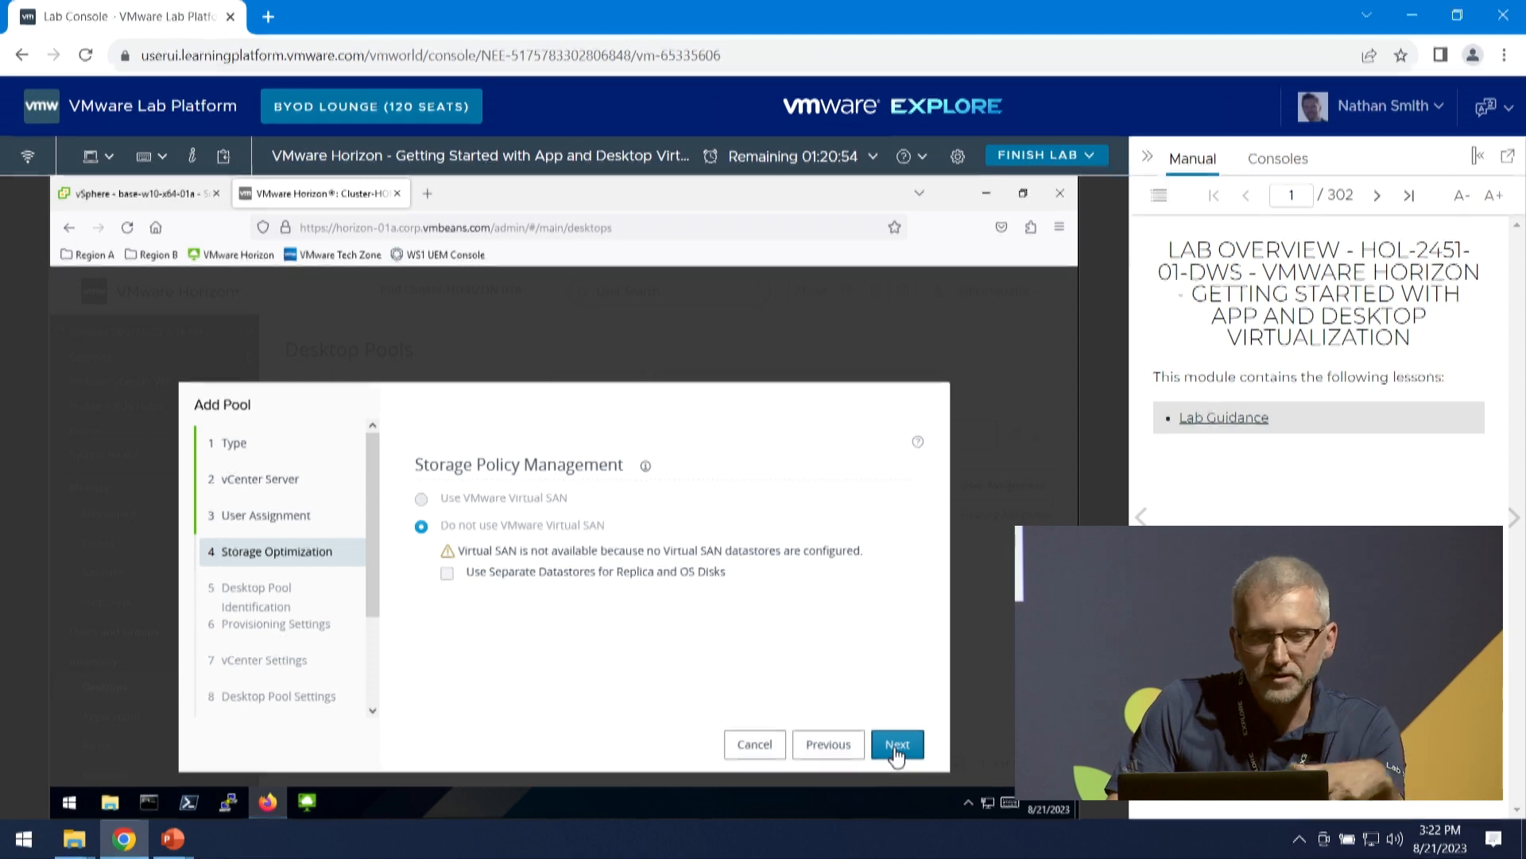
{"action": "left_click", "coordinate": [897, 746]}
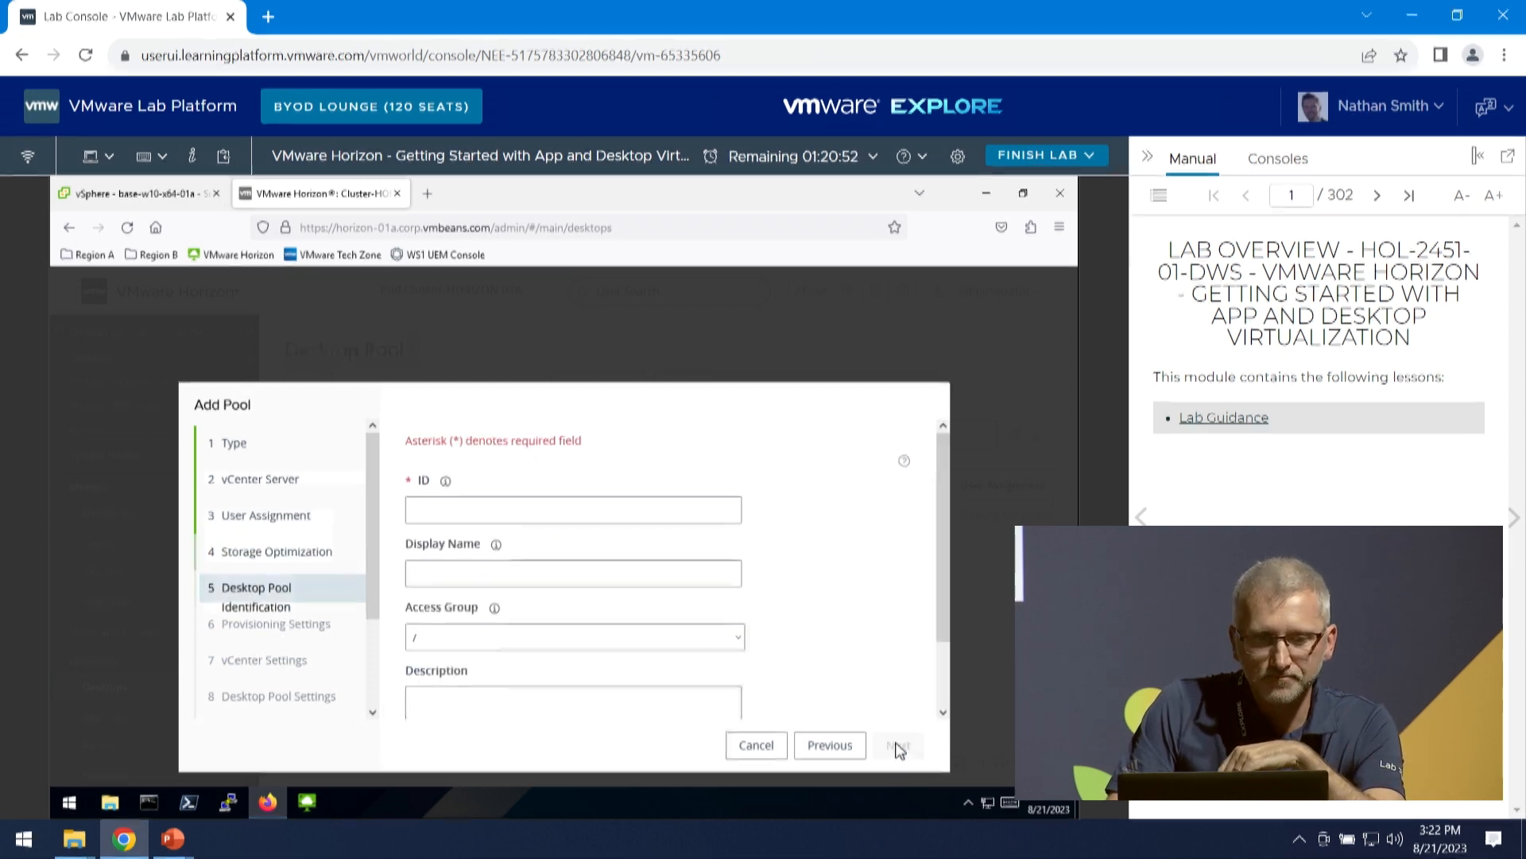
- Set both the desktop pool's ID and display name to HOL and continue to the provisioning settings
{"action": "left_click", "coordinate": [622, 507]}
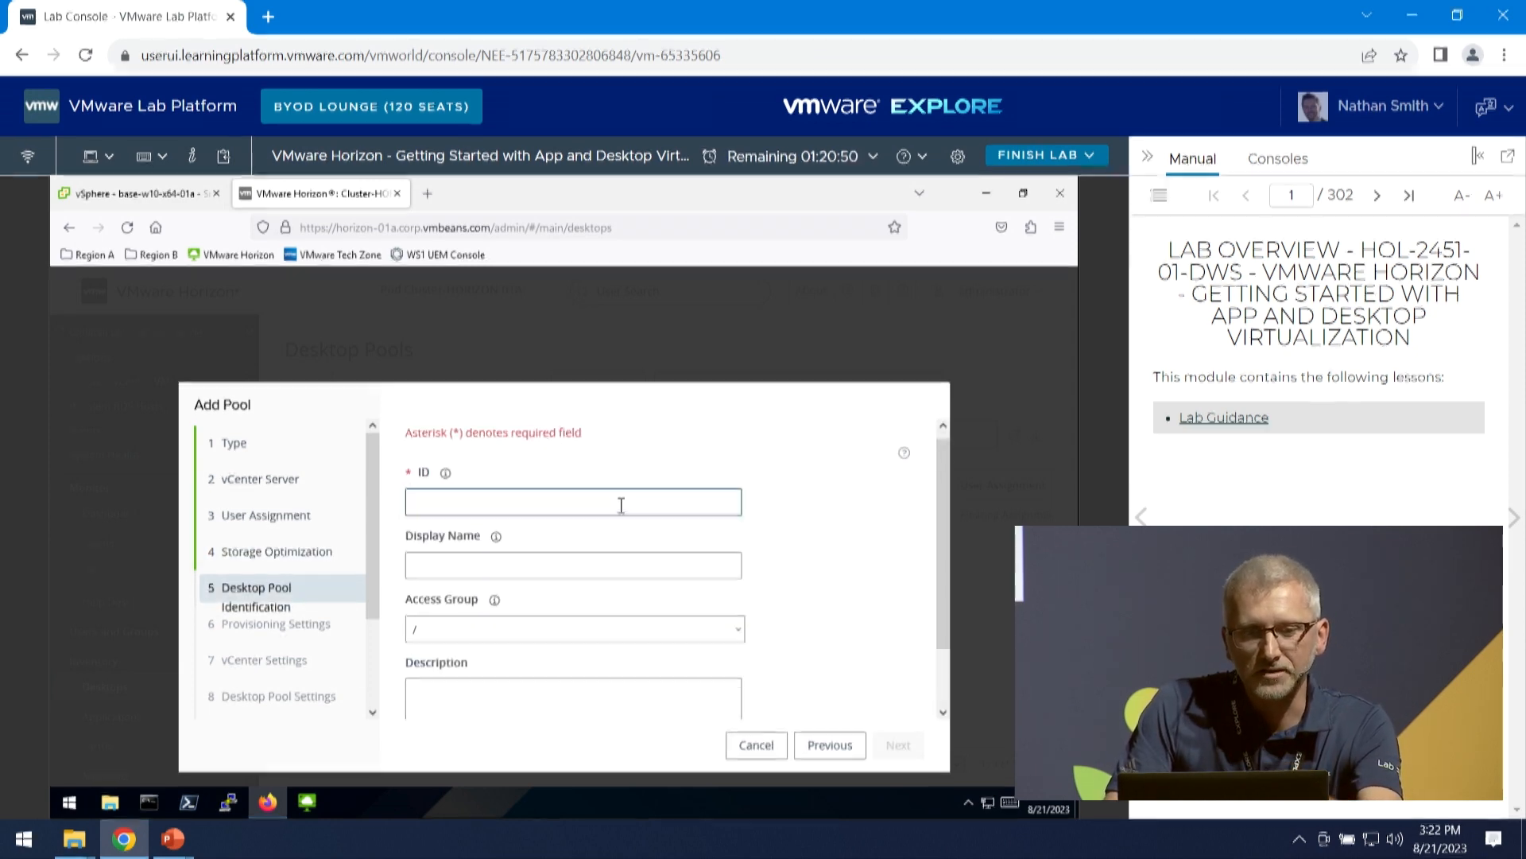
{"action": "scroll", "coordinate": [622, 504], "scroll_direction": "down", "scroll_amount": 1}
{"action": "type", "text": "HOL"}
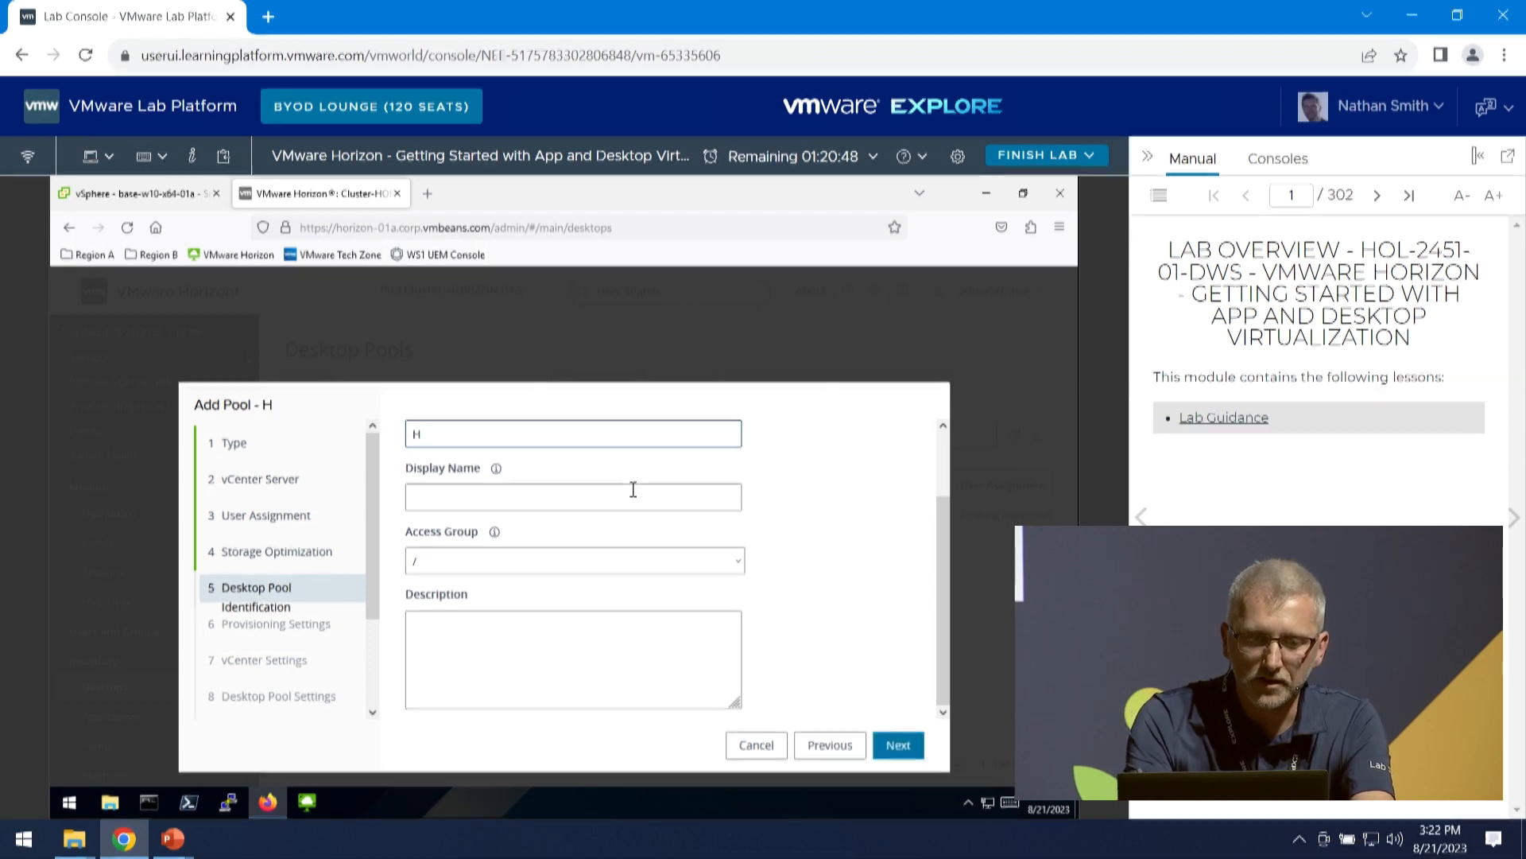
{"action": "left_click", "coordinate": [648, 498]}
{"action": "type", "text": "HOL"}
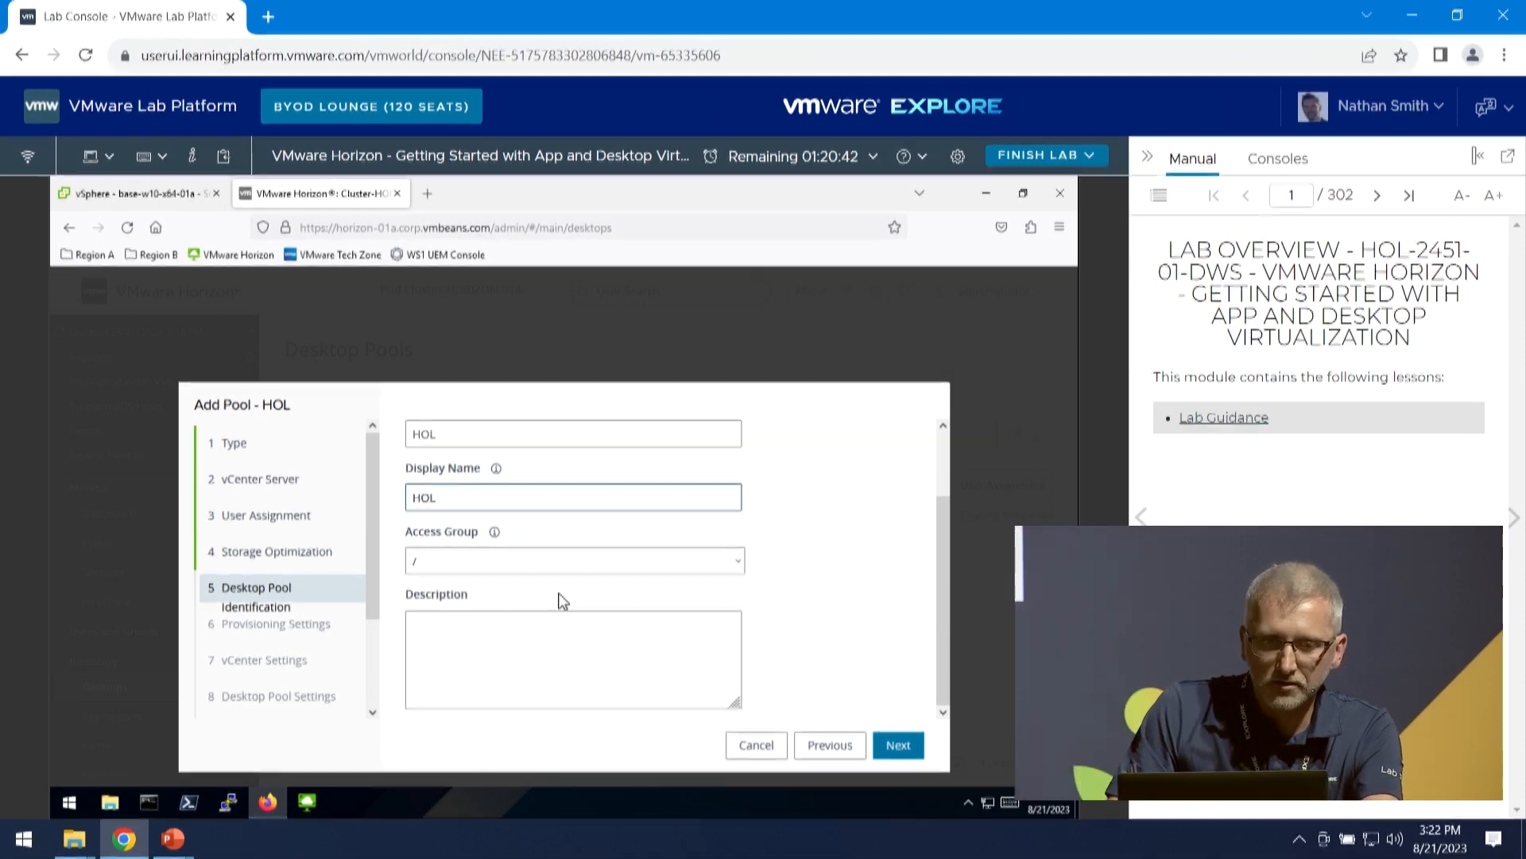
{"action": "left_click", "coordinate": [903, 749]}
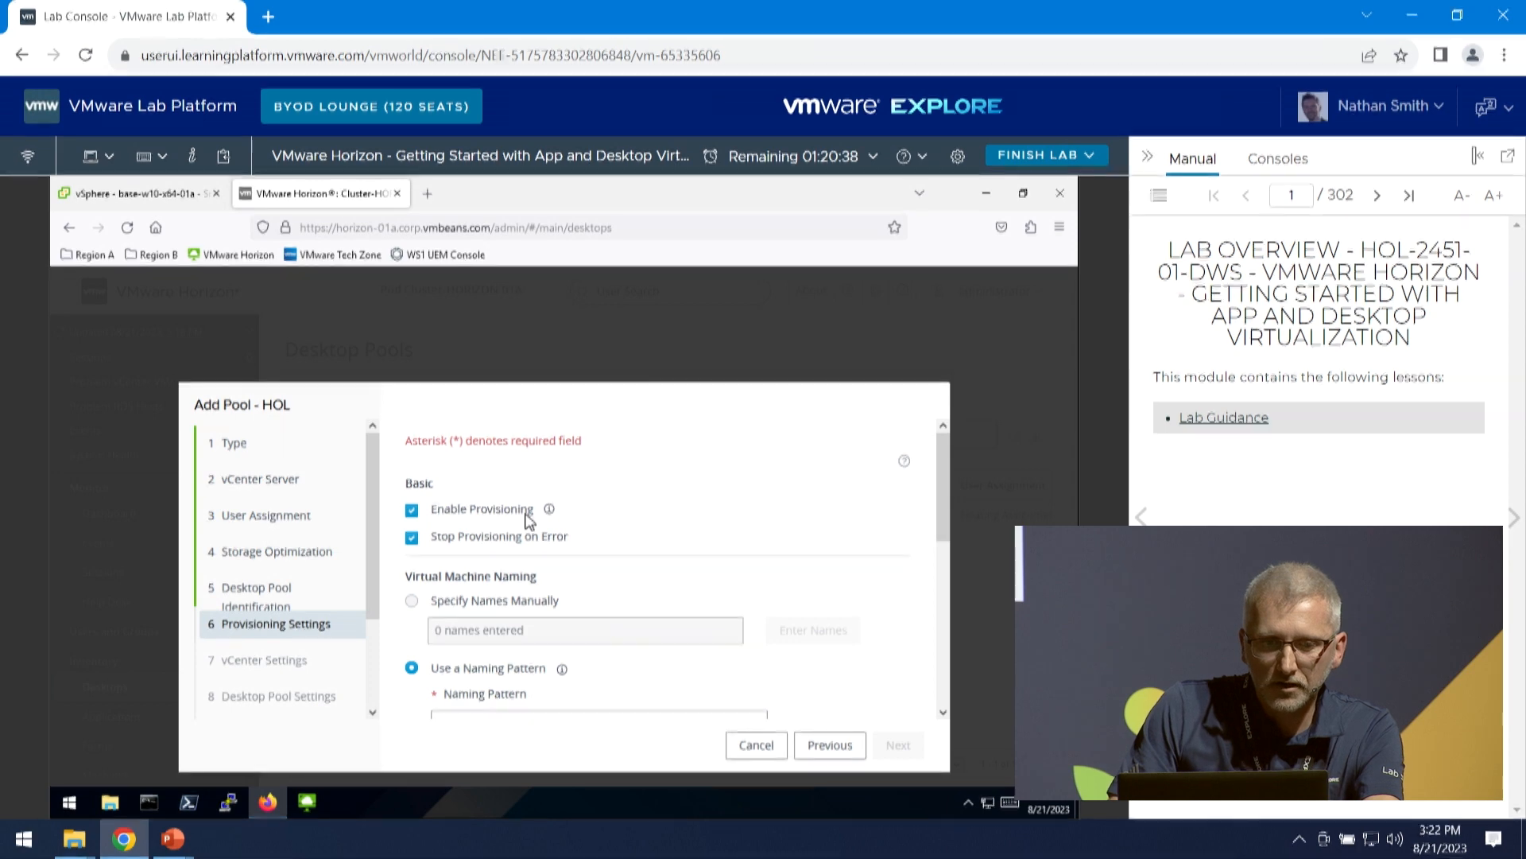
- Set the virtual machine naming pattern to HOL{n} and continue to the pool's vCenter settings
{"action": "scroll", "coordinate": [528, 519], "scroll_direction": "down", "scroll_amount": 1}
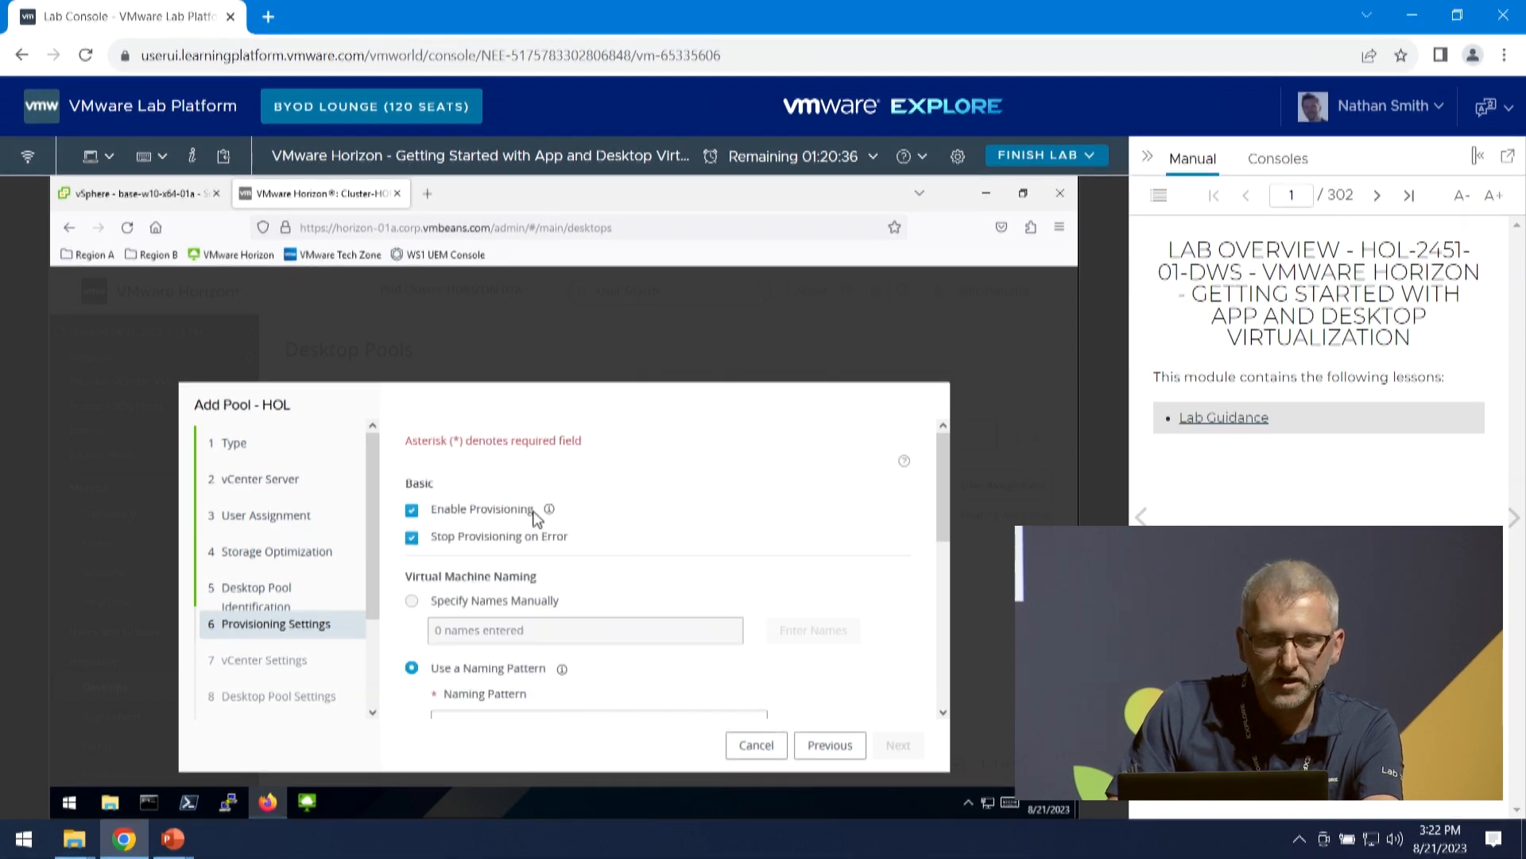
{"action": "scroll", "coordinate": [535, 519], "scroll_direction": "down", "scroll_amount": 1}
{"action": "scroll", "coordinate": [537, 626], "scroll_direction": "down", "scroll_amount": 1}
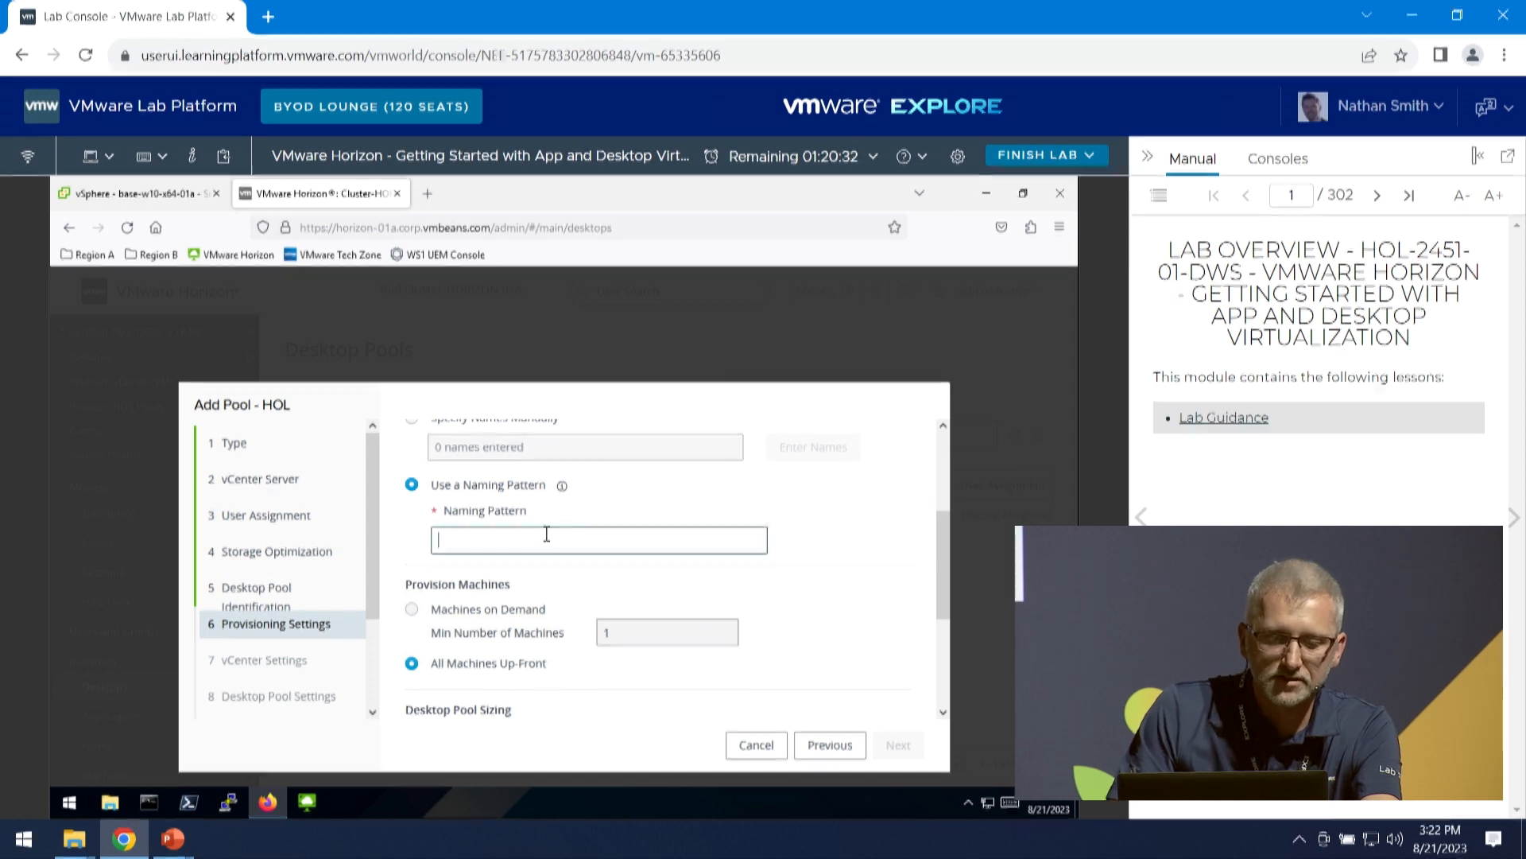
{"action": "type", "text": "L"}
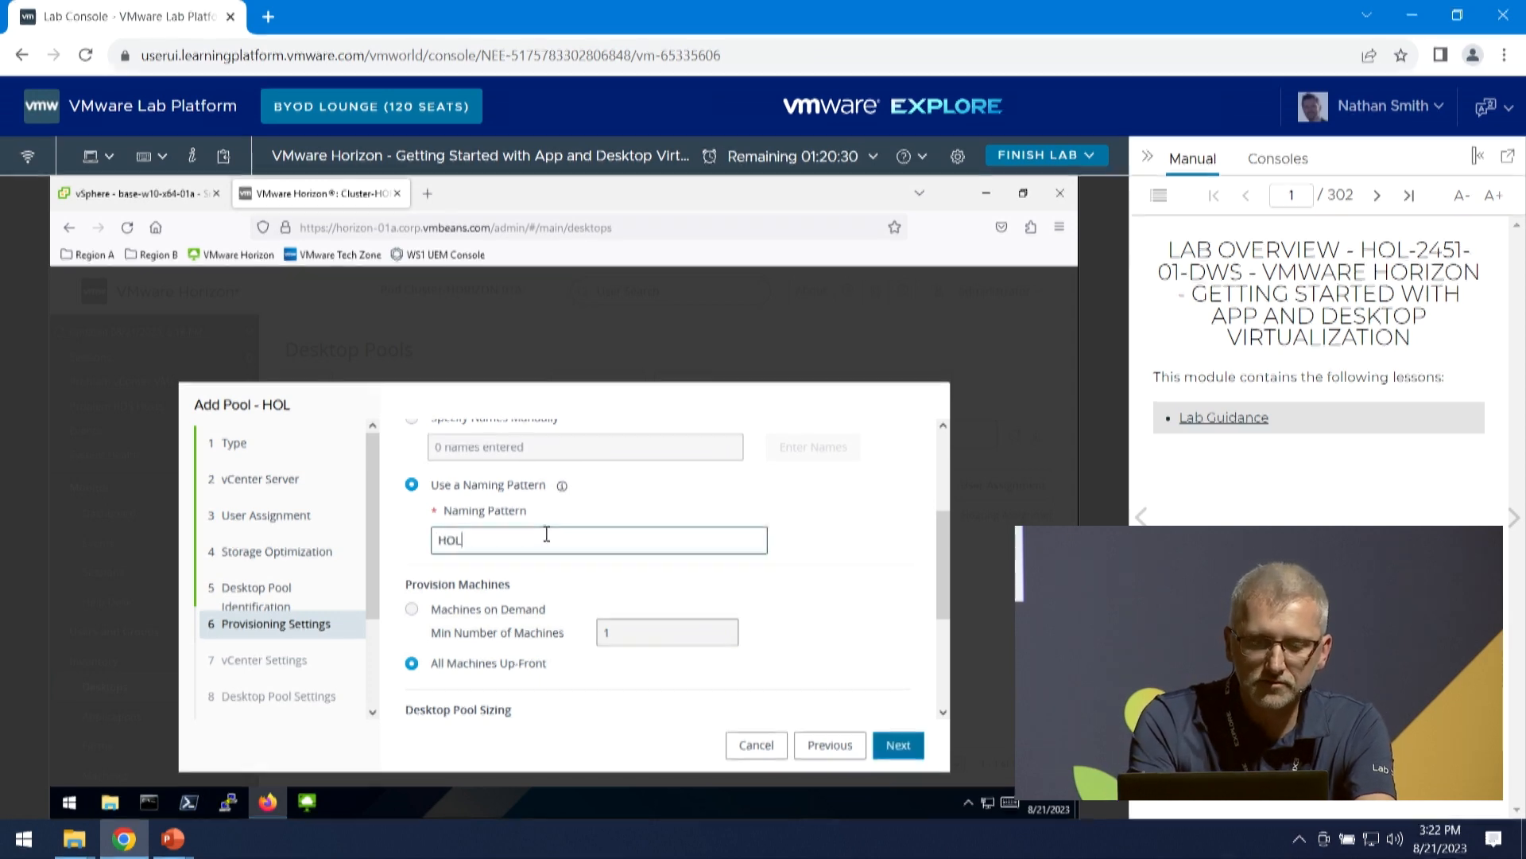
{"action": "type", "text": "{/"}
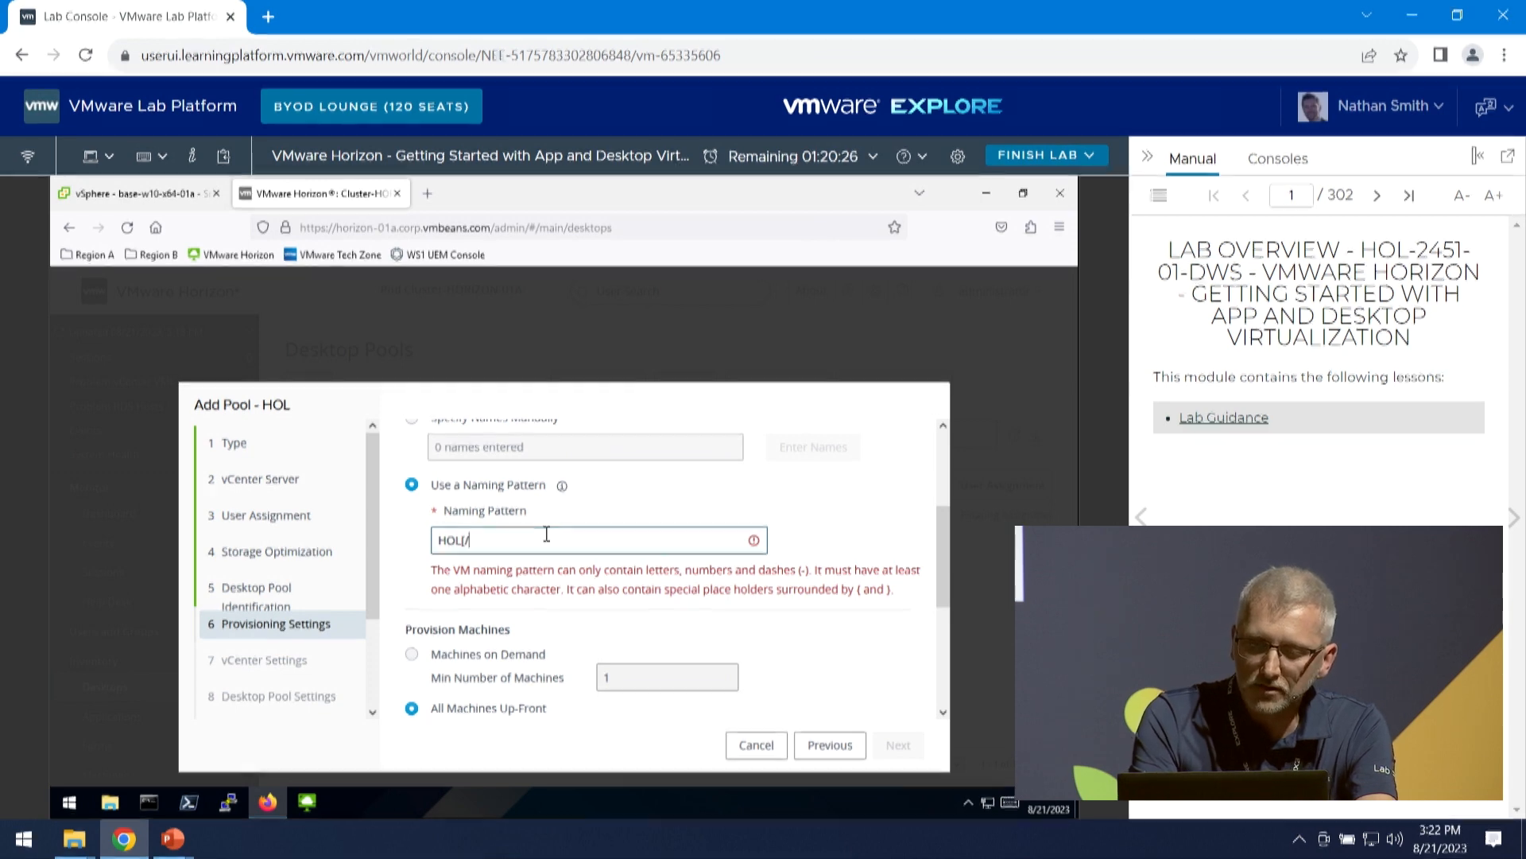
{"action": "key", "text": "BackSpace"}
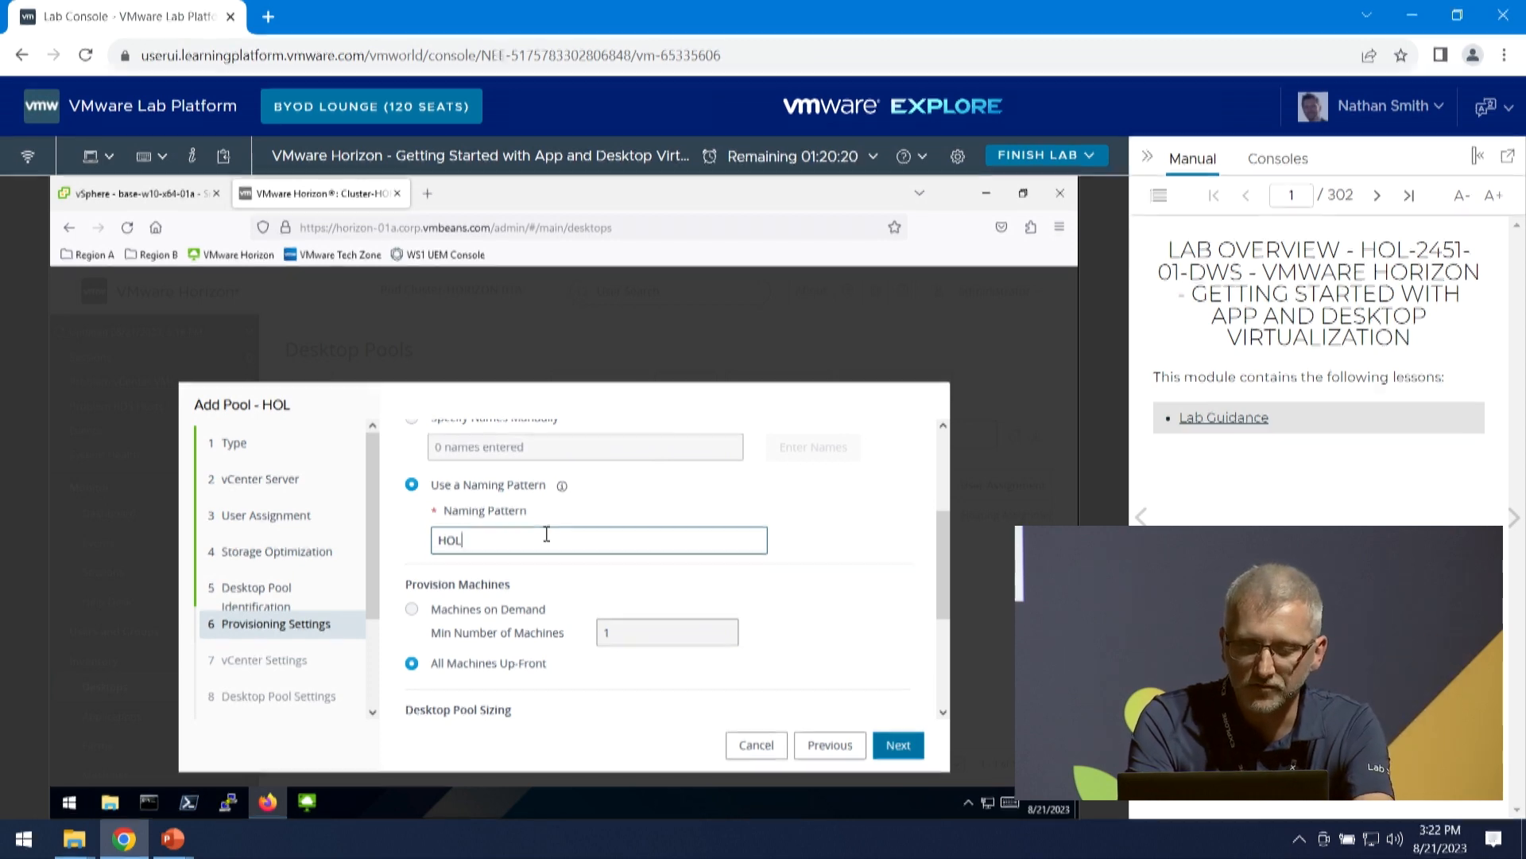
{"action": "type", "text": "{n"}
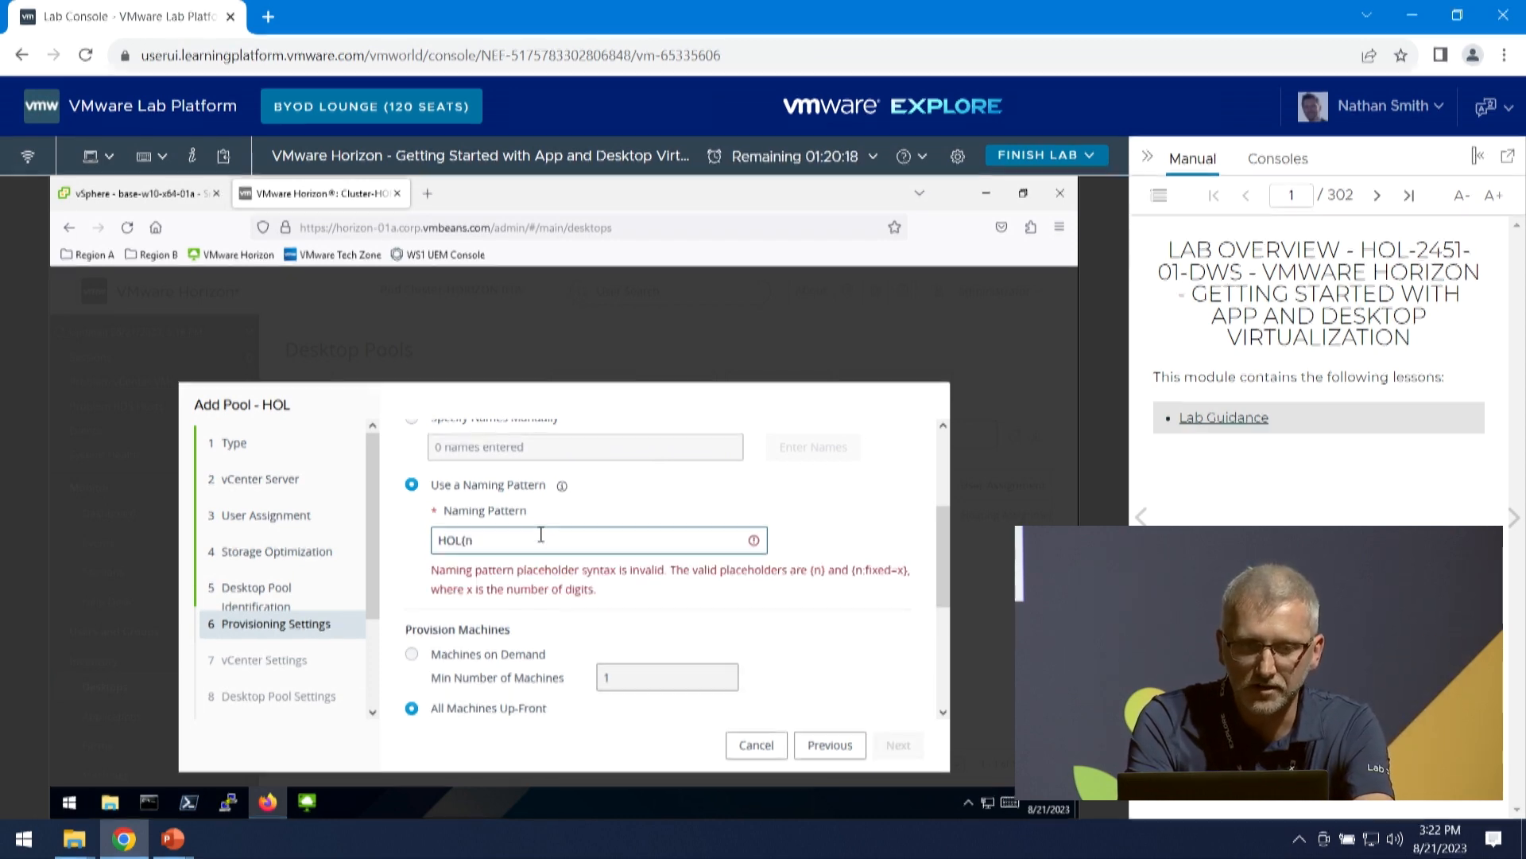
{"action": "type", "text": "}"}
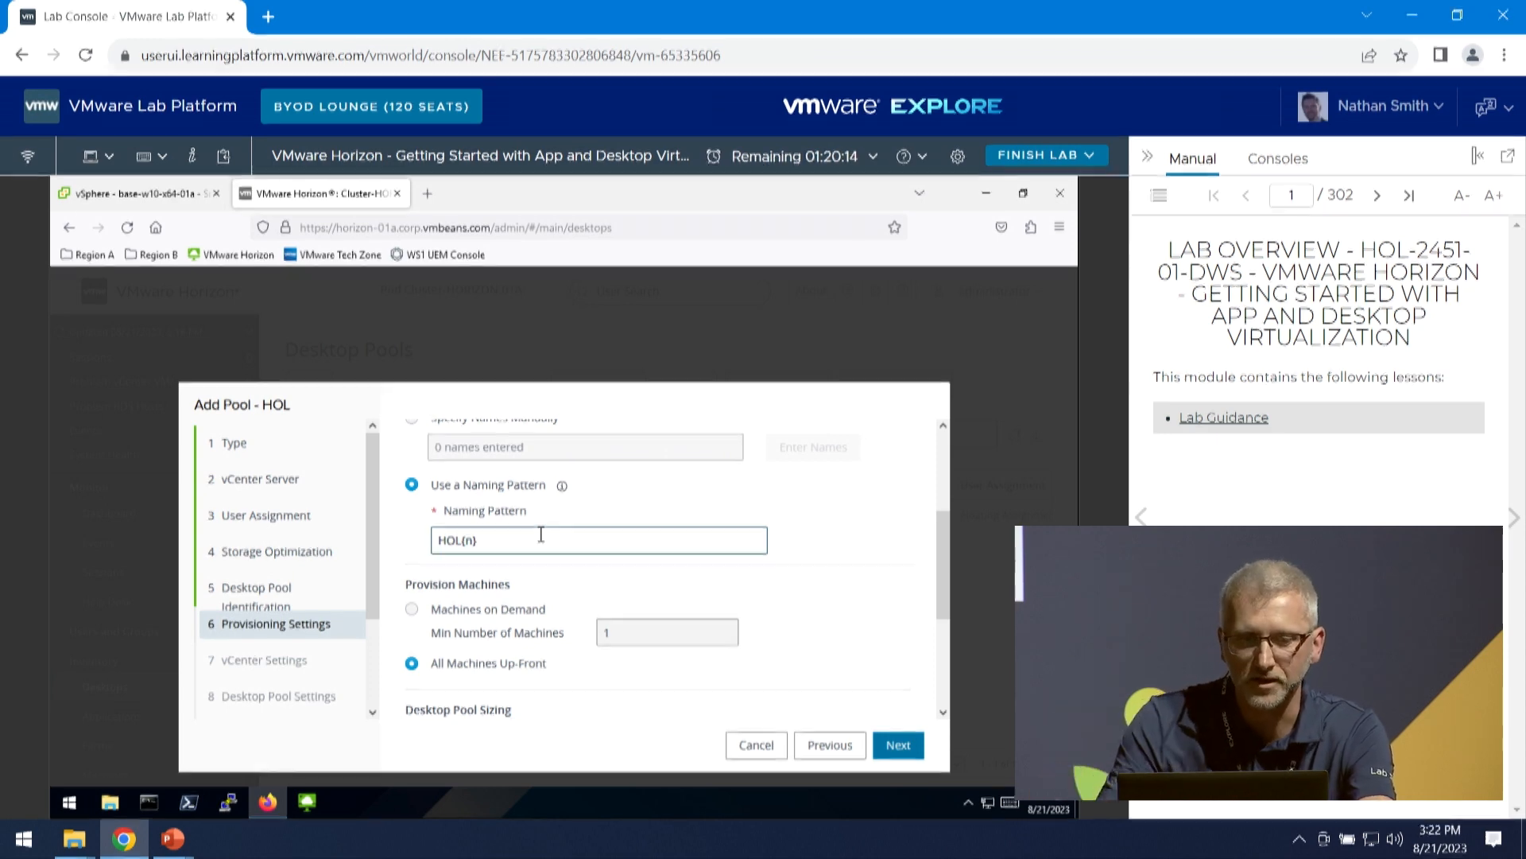
{"action": "scroll", "coordinate": [531, 556], "scroll_direction": "down", "scroll_amount": 2}
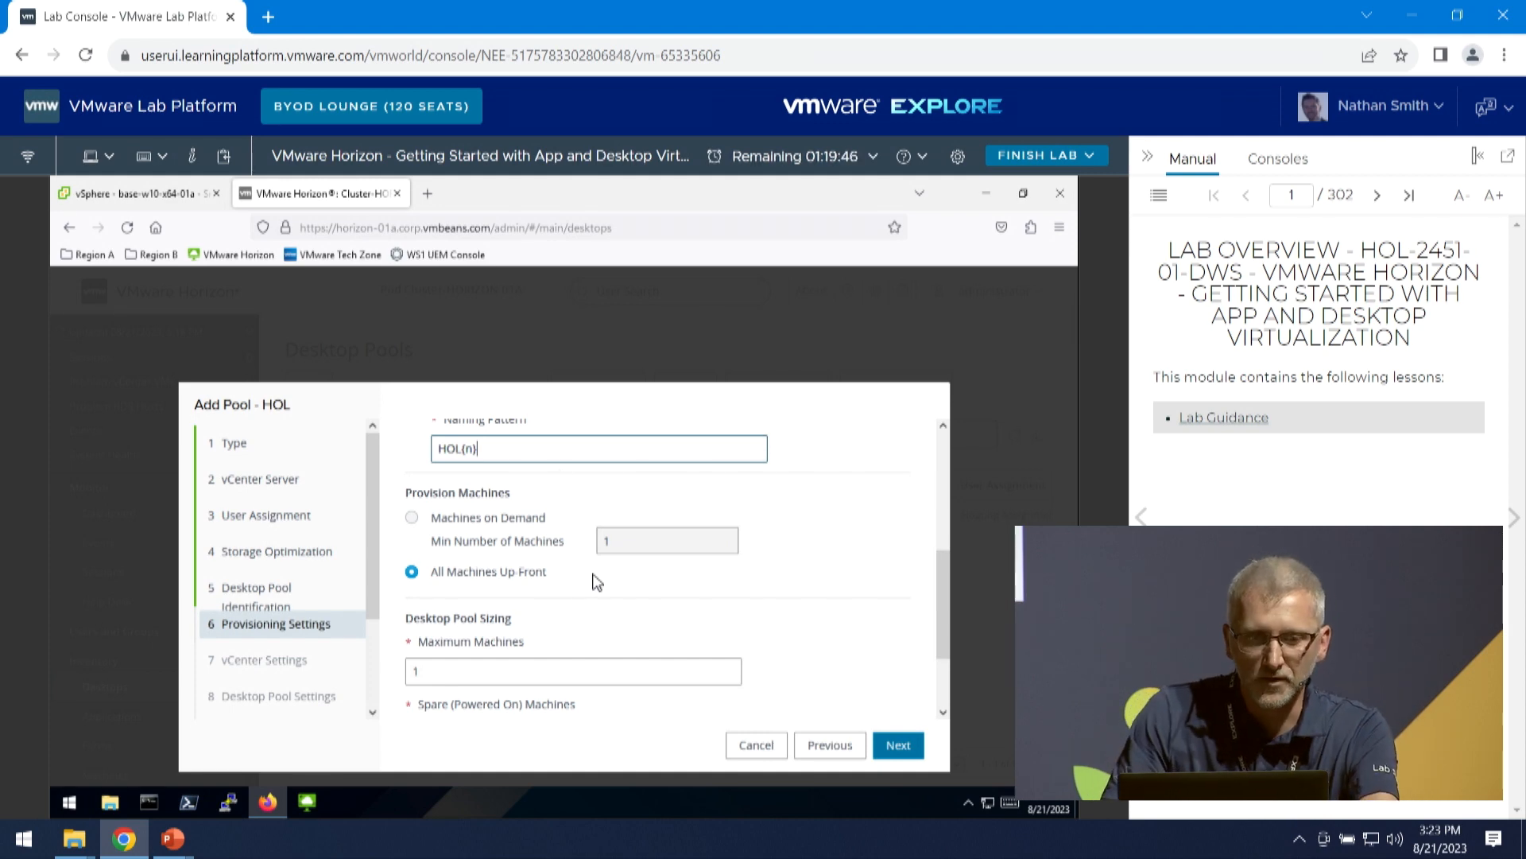
{"action": "scroll", "coordinate": [597, 608], "scroll_direction": "down", "scroll_amount": 2}
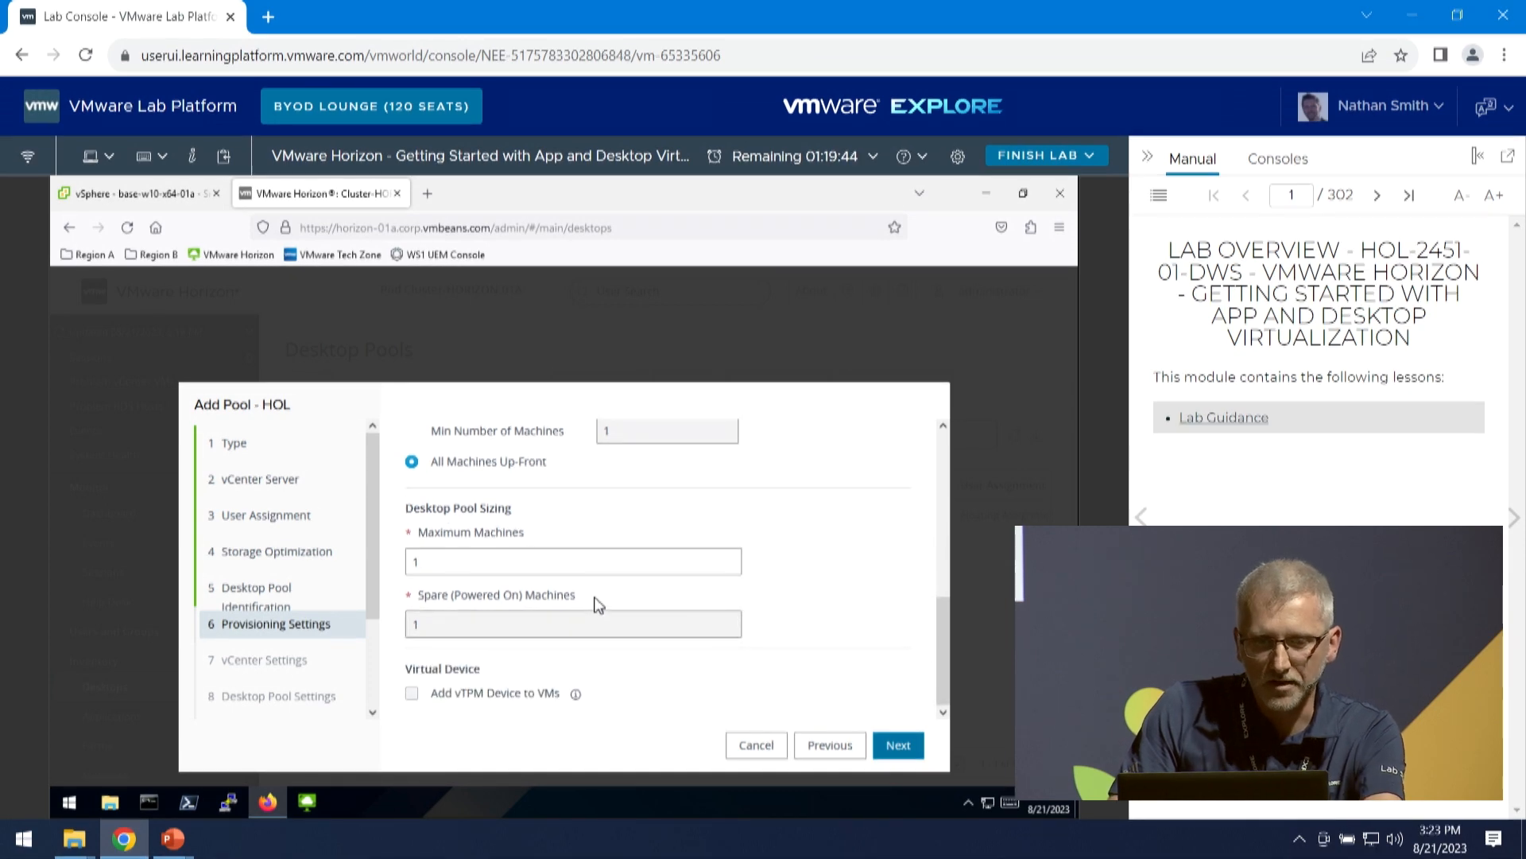
{"action": "left_click", "coordinate": [892, 745]}
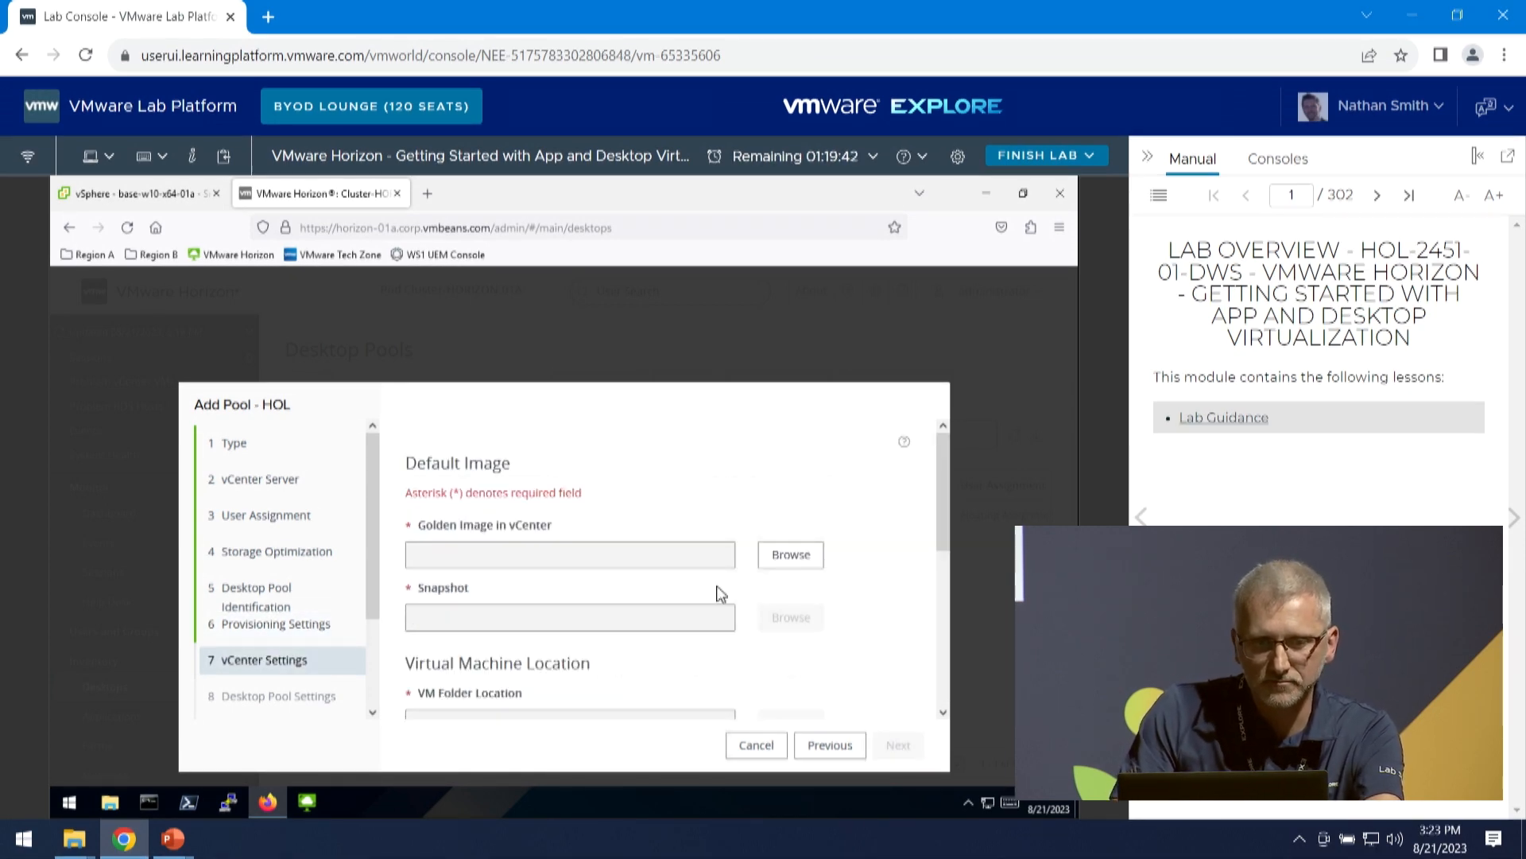
- Choose base-w10-x64-01a as the golden image and IC Desktop Base - HOL 2451-01 as its snapshot
{"action": "left_click", "coordinate": [780, 561]}
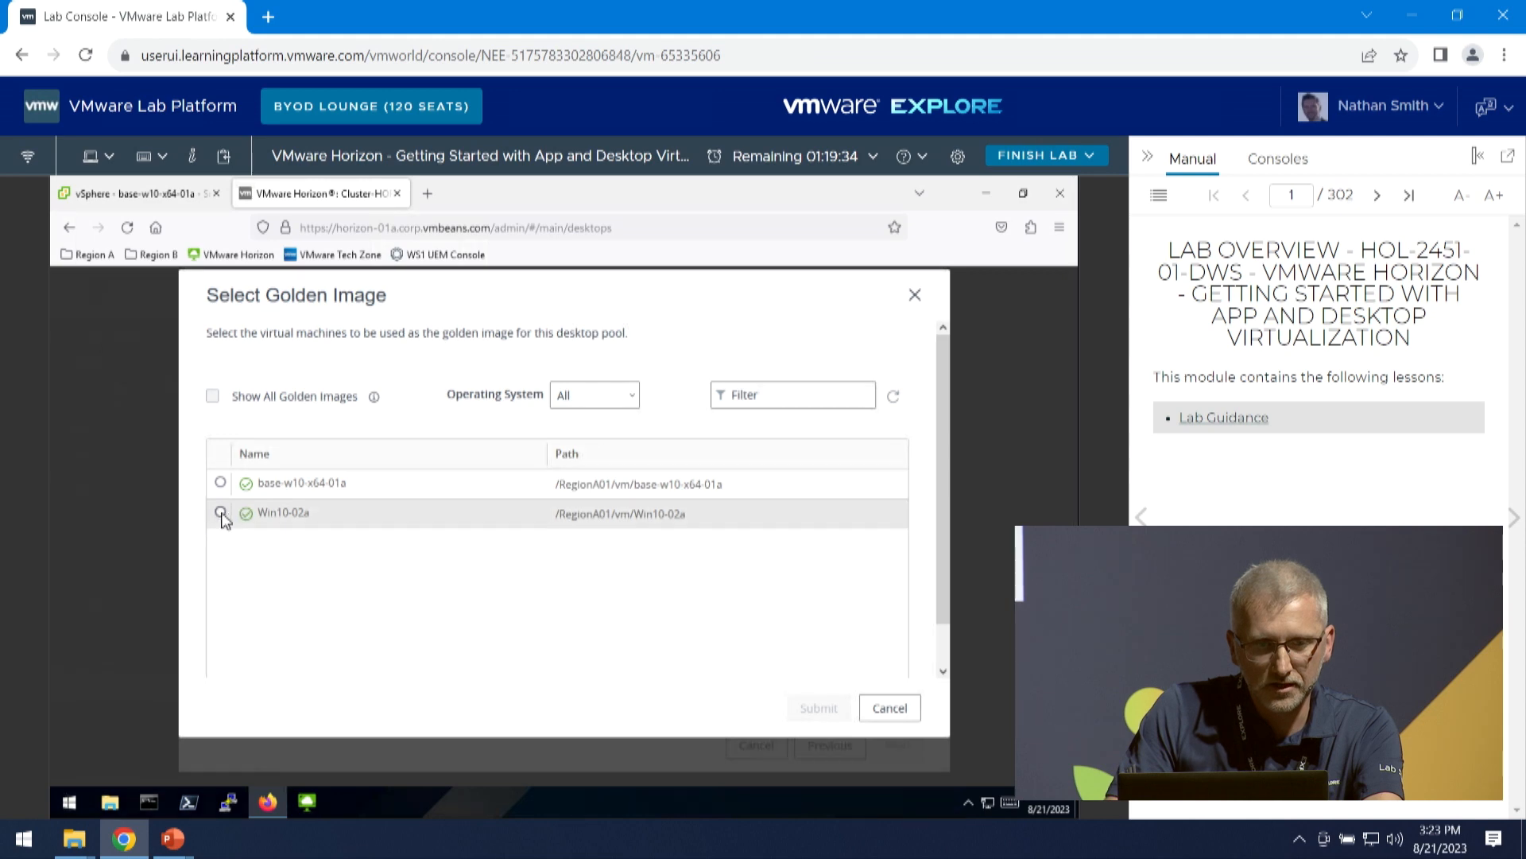
{"action": "left_click", "coordinate": [221, 513]}
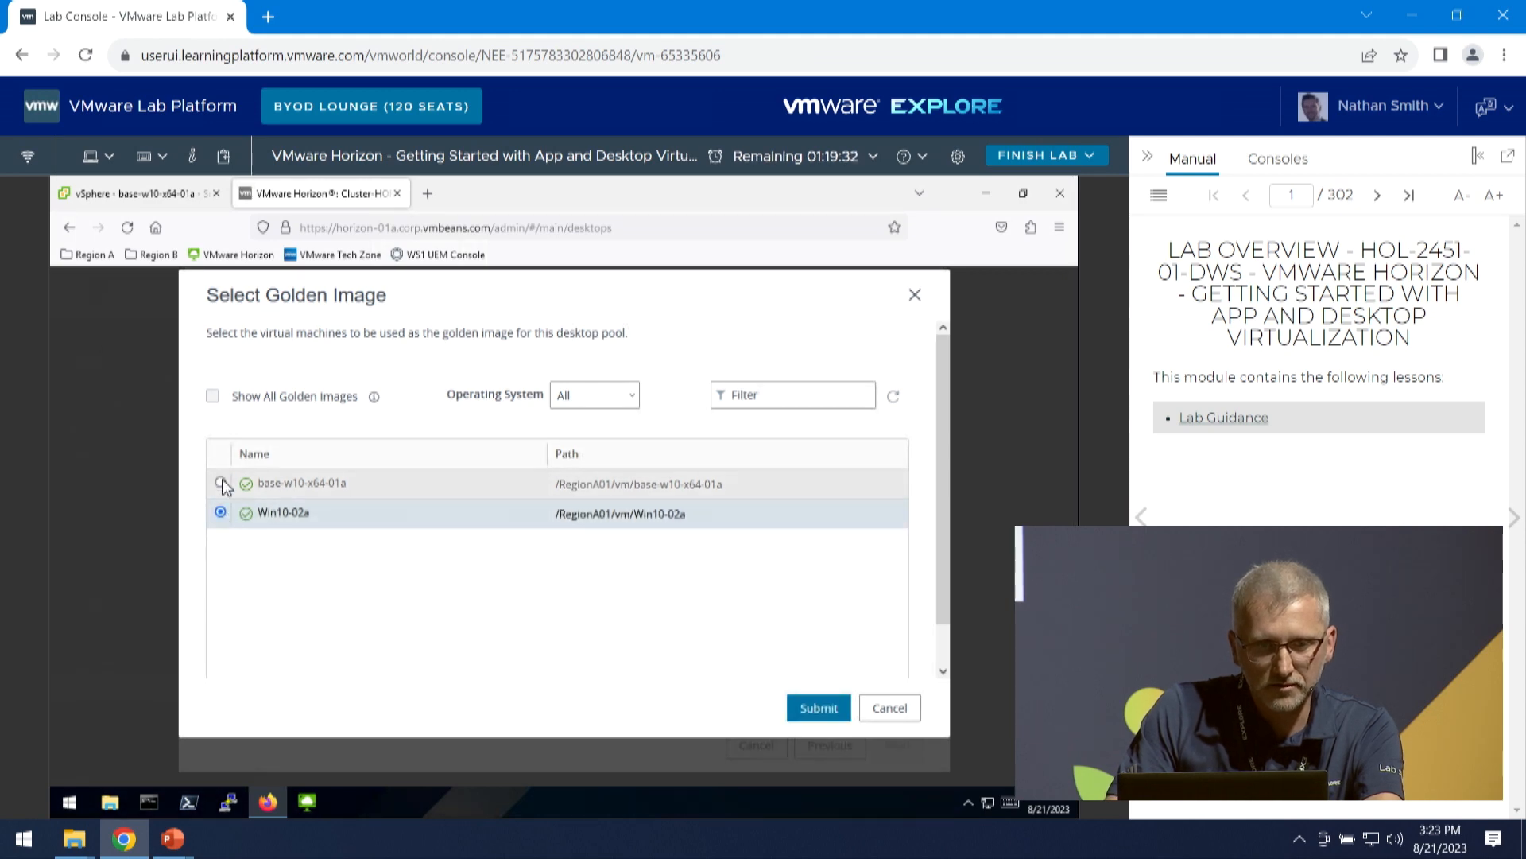
{"action": "left_click", "coordinate": [221, 482]}
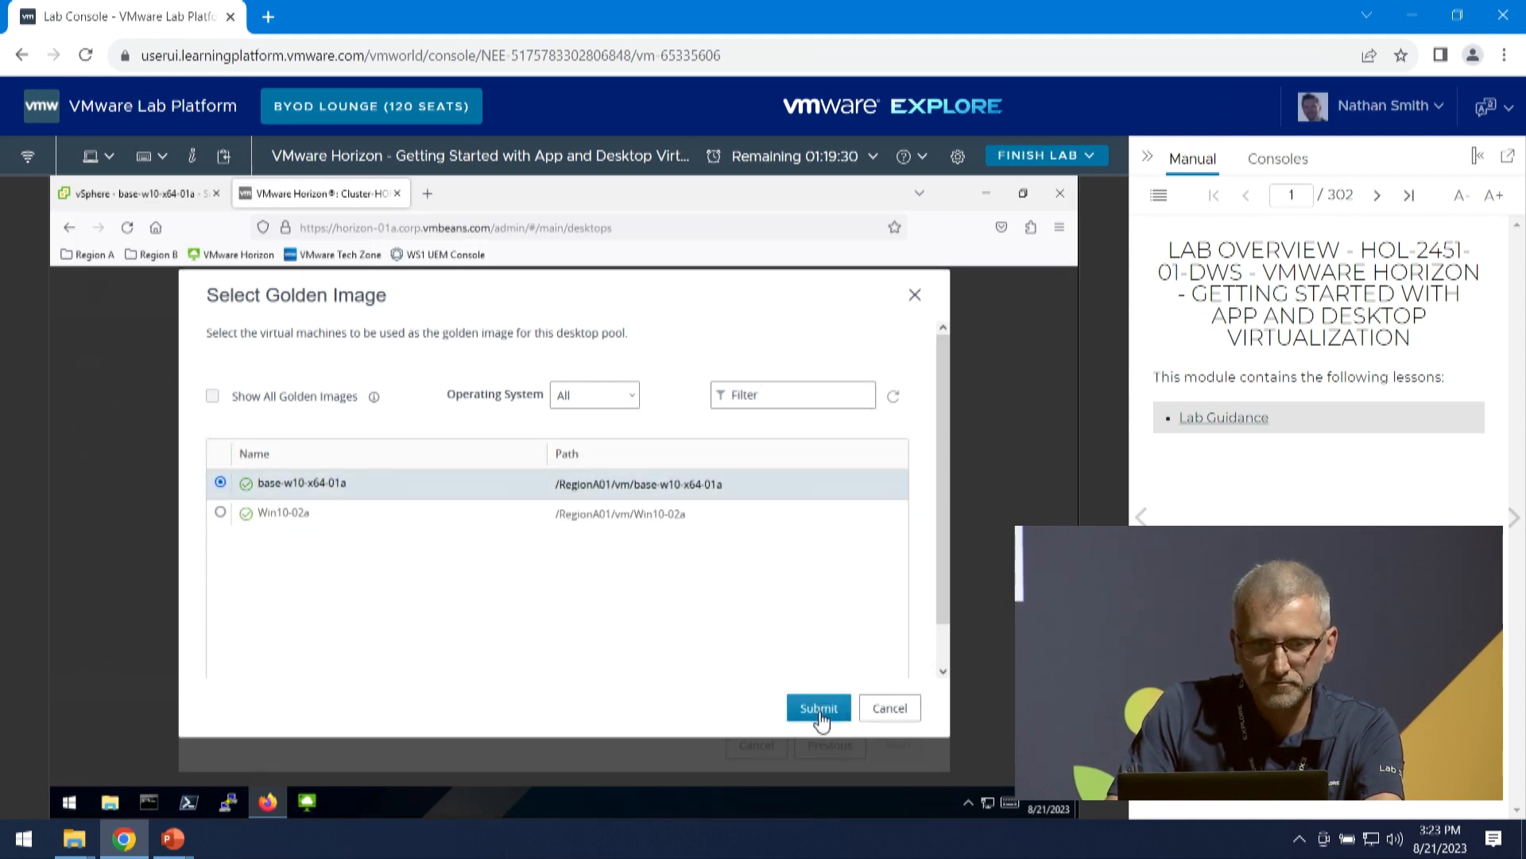
{"action": "left_click", "coordinate": [819, 708]}
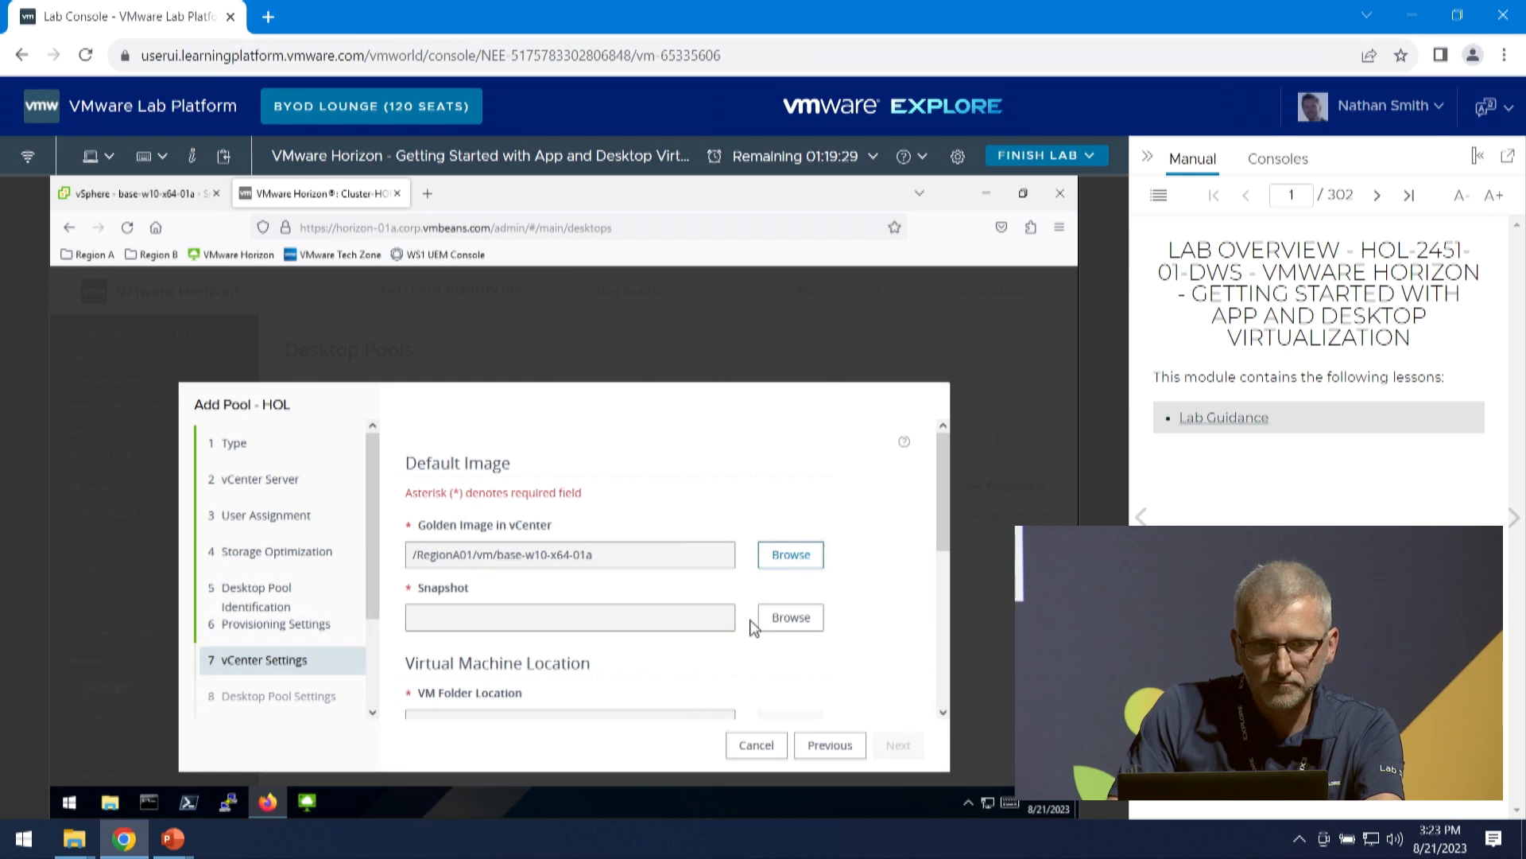
{"action": "left_click", "coordinate": [803, 627]}
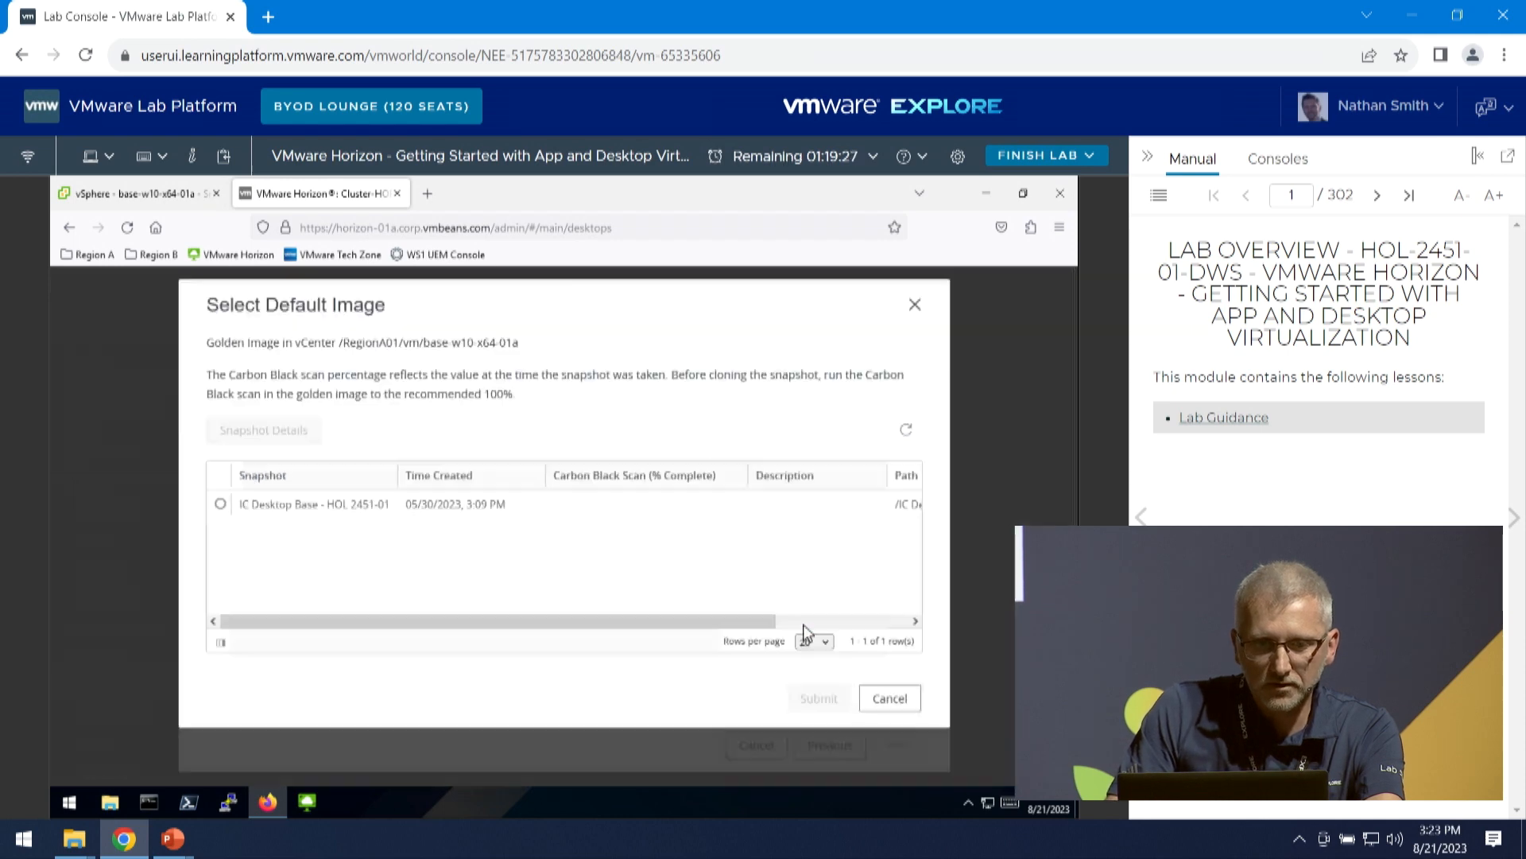
{"action": "left_click", "coordinate": [221, 504]}
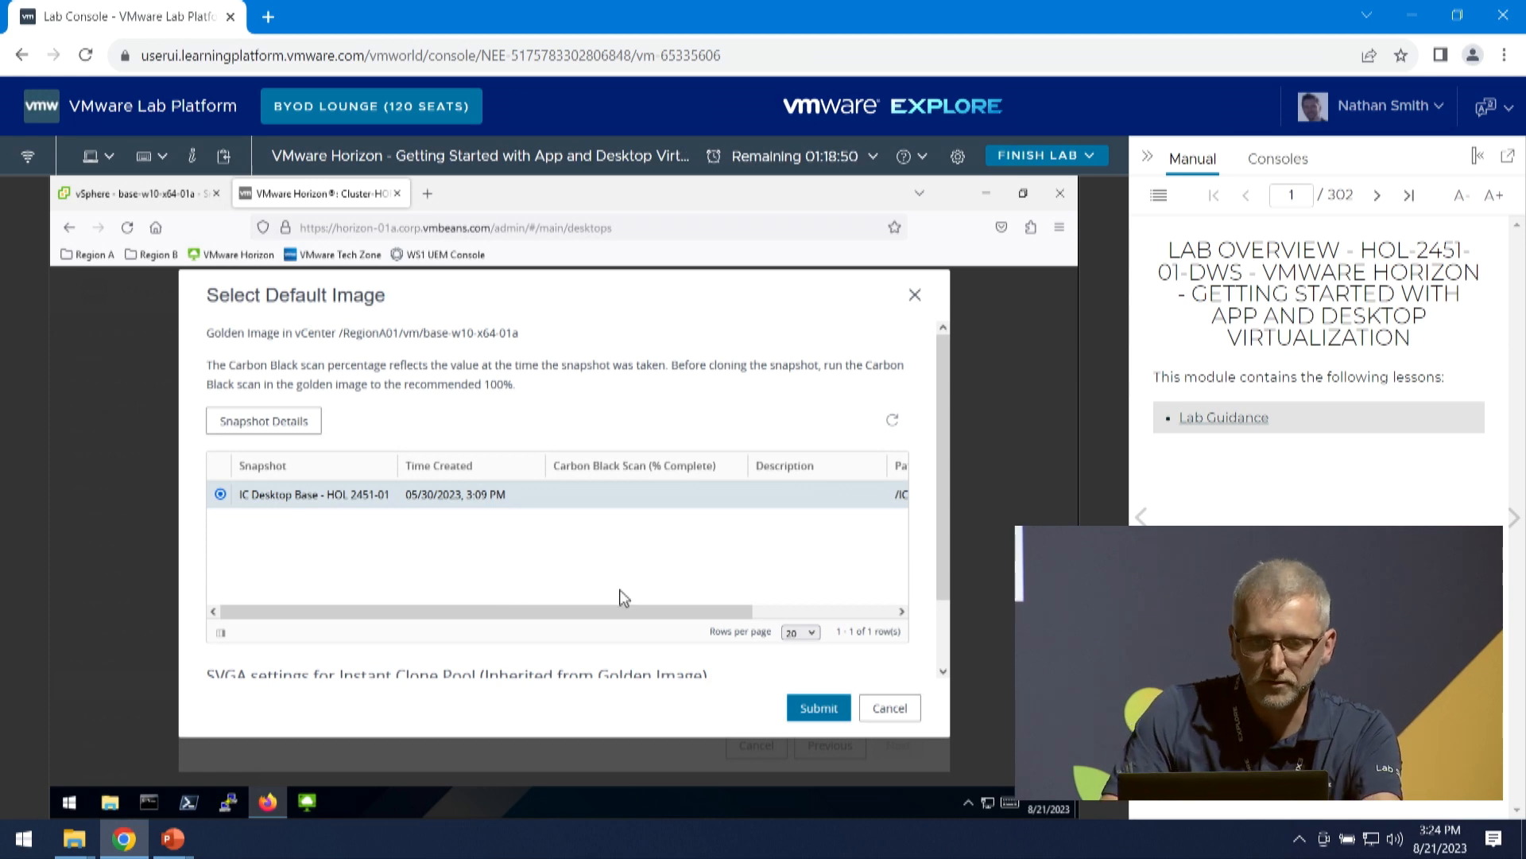
{"action": "left_click", "coordinate": [819, 708]}
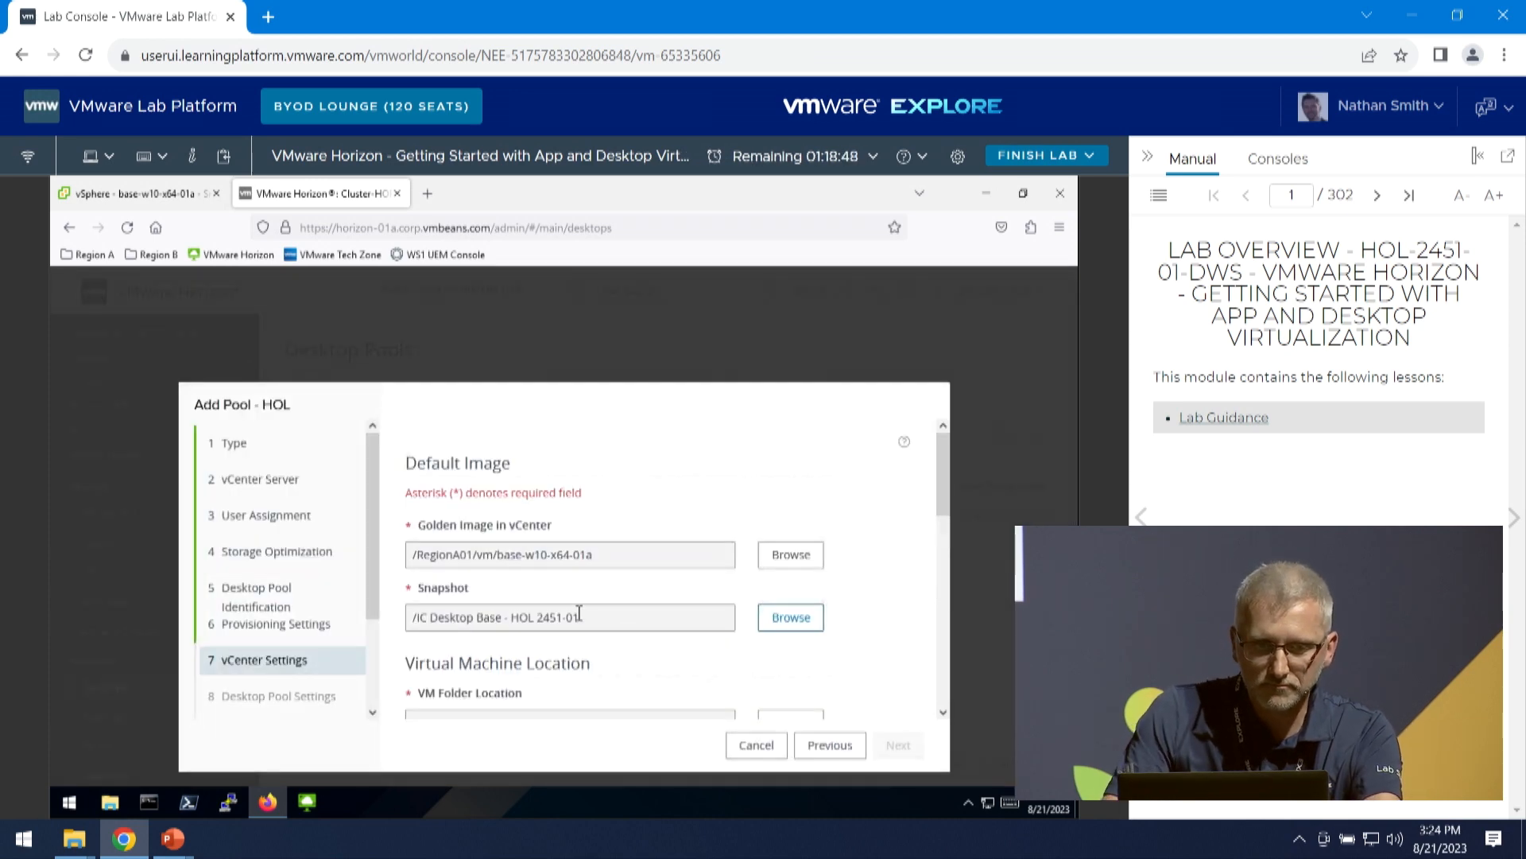
- Set the VM folder location for the pool's machines to RegionA01
{"action": "scroll", "coordinate": [604, 612], "scroll_direction": "down", "scroll_amount": 3}
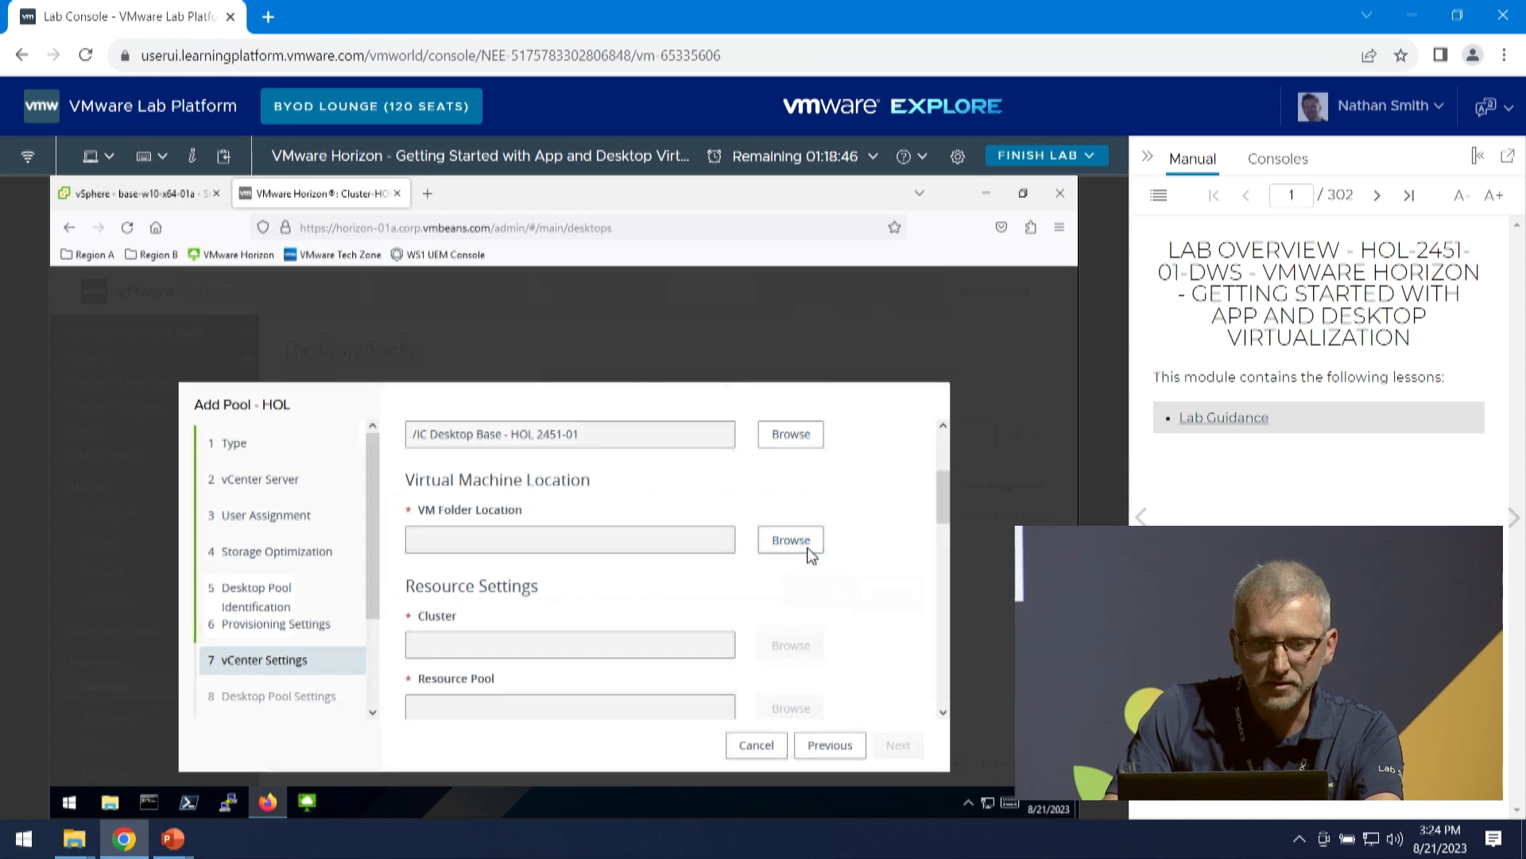
{"action": "left_click", "coordinate": [808, 550]}
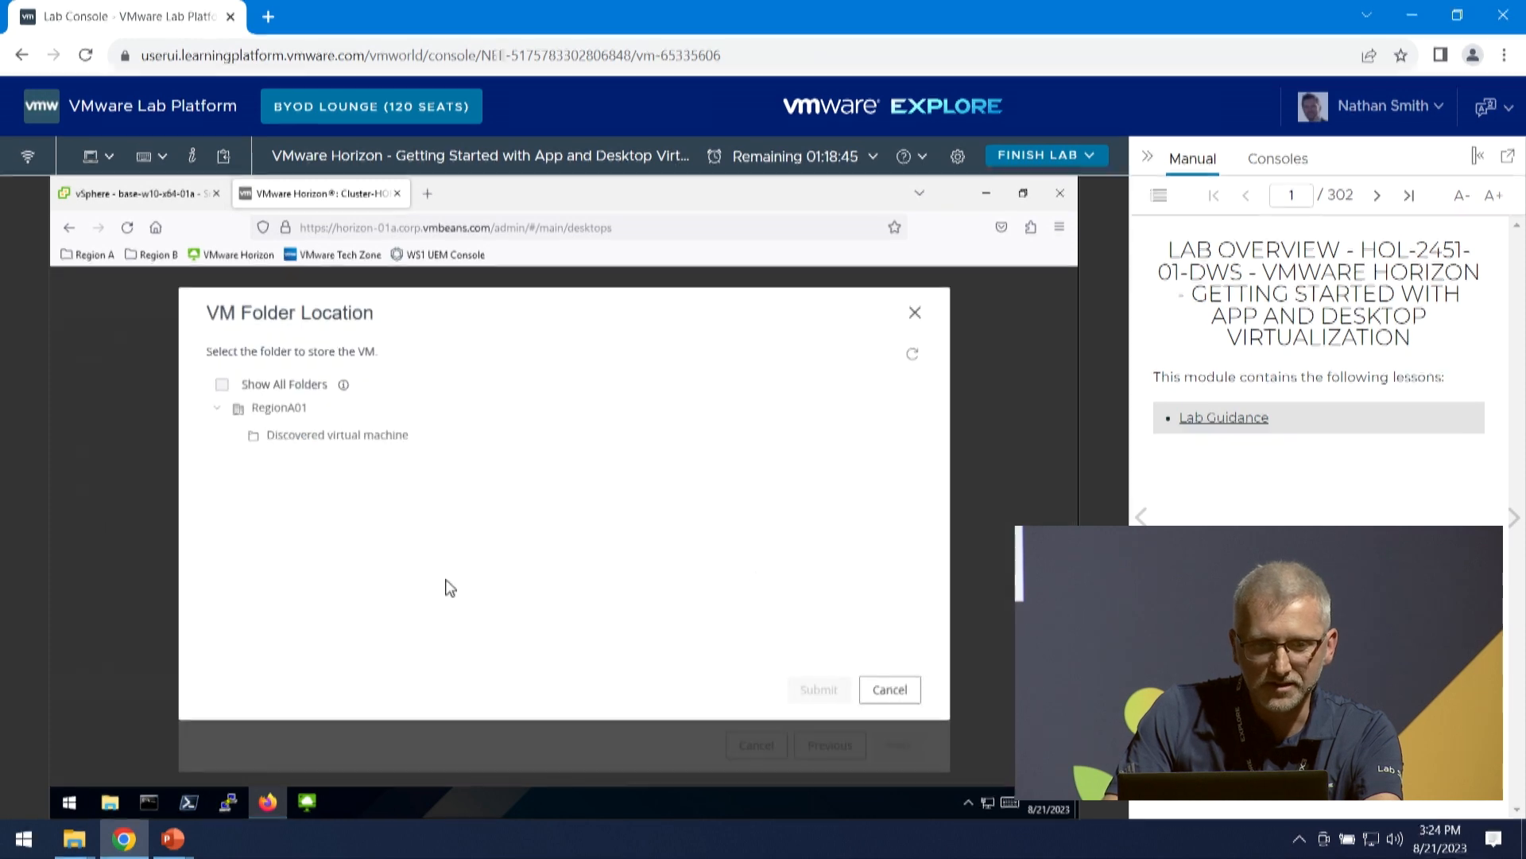
{"action": "left_click", "coordinate": [270, 408]}
{"action": "left_click", "coordinate": [817, 690]}
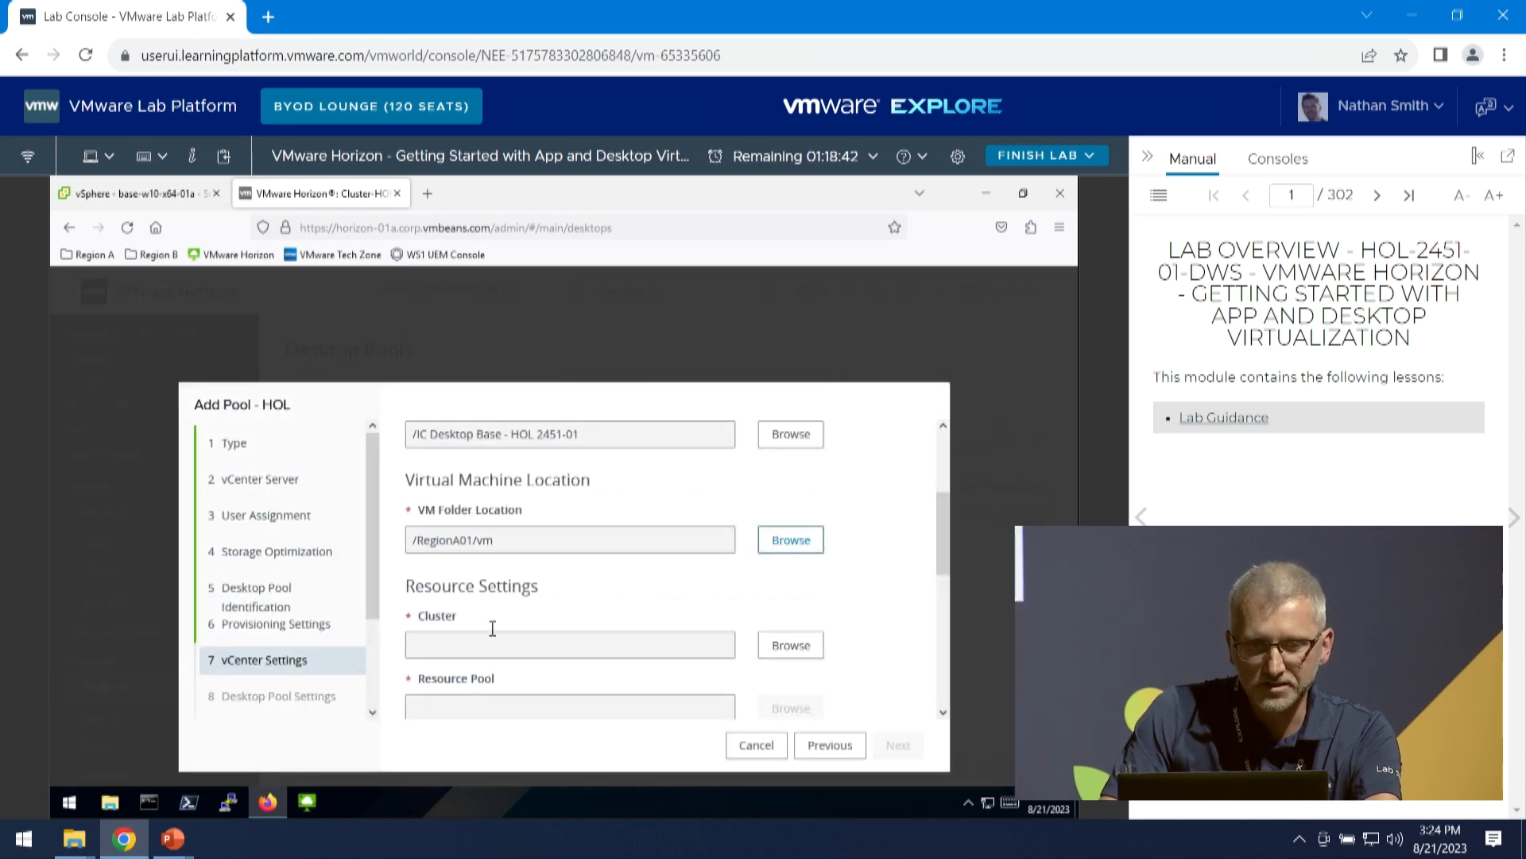
- Select RegionA01-COMP01 as both the cluster and the resource pool for the desktop pool
{"action": "scroll", "coordinate": [568, 568], "scroll_direction": "down", "scroll_amount": 3}
{"action": "left_click", "coordinate": [808, 464]}
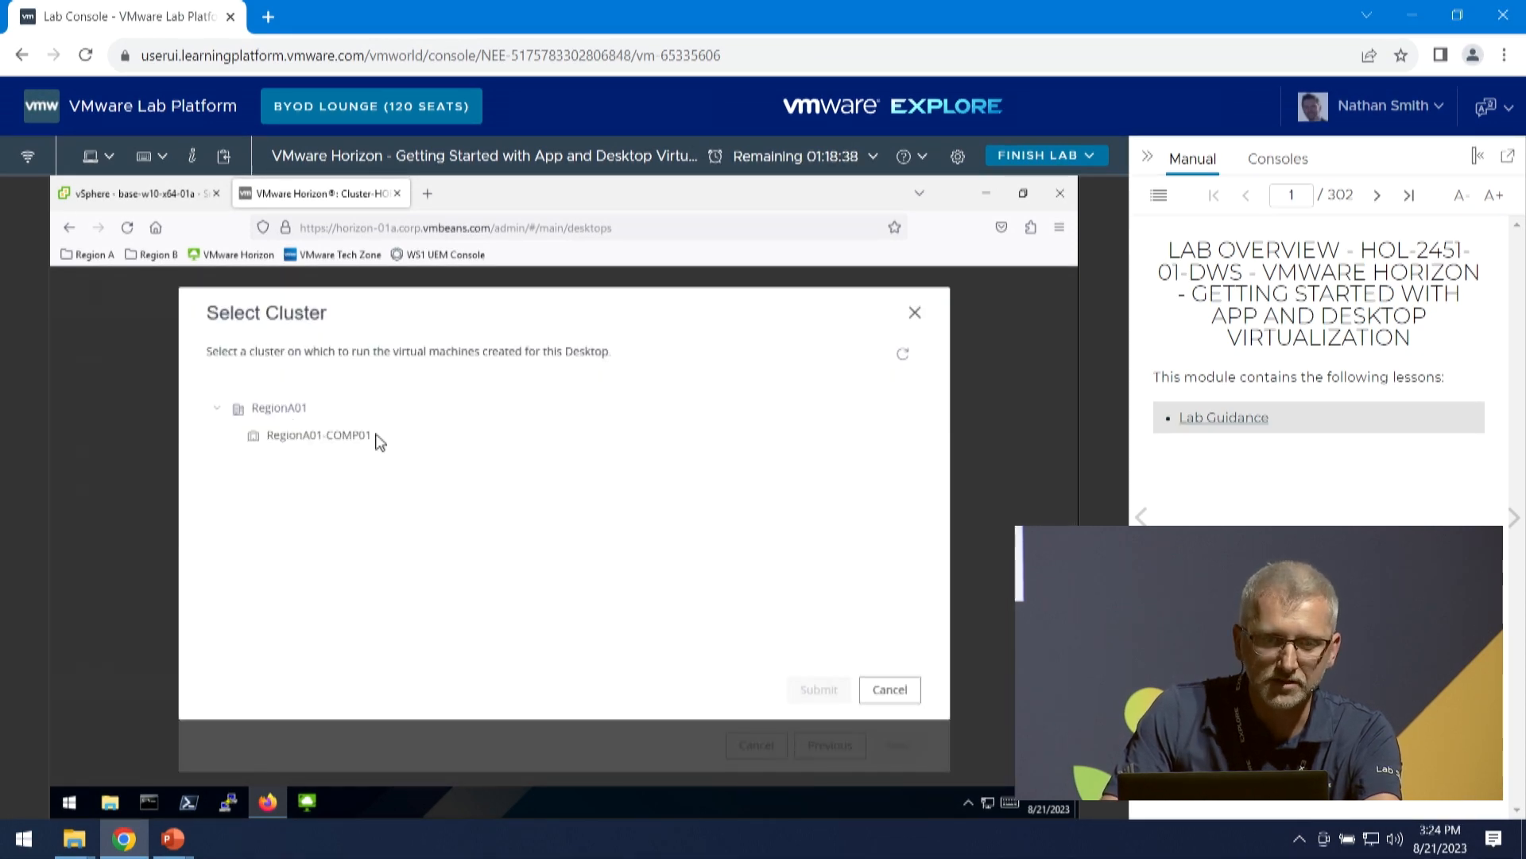
{"action": "left_click", "coordinate": [344, 437]}
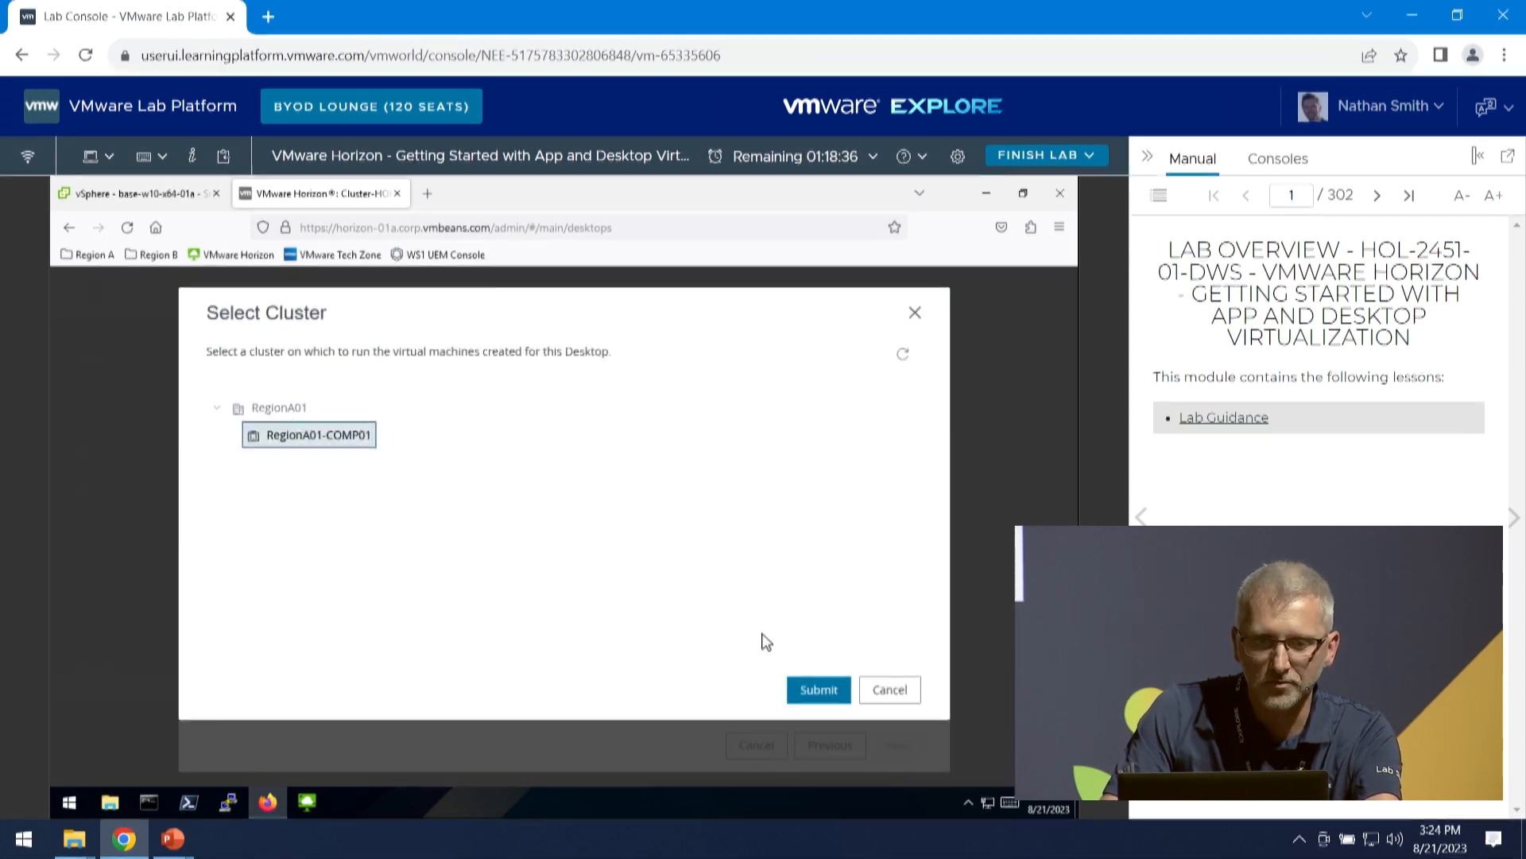
{"action": "left_click", "coordinate": [813, 689]}
{"action": "left_click", "coordinate": [777, 528]}
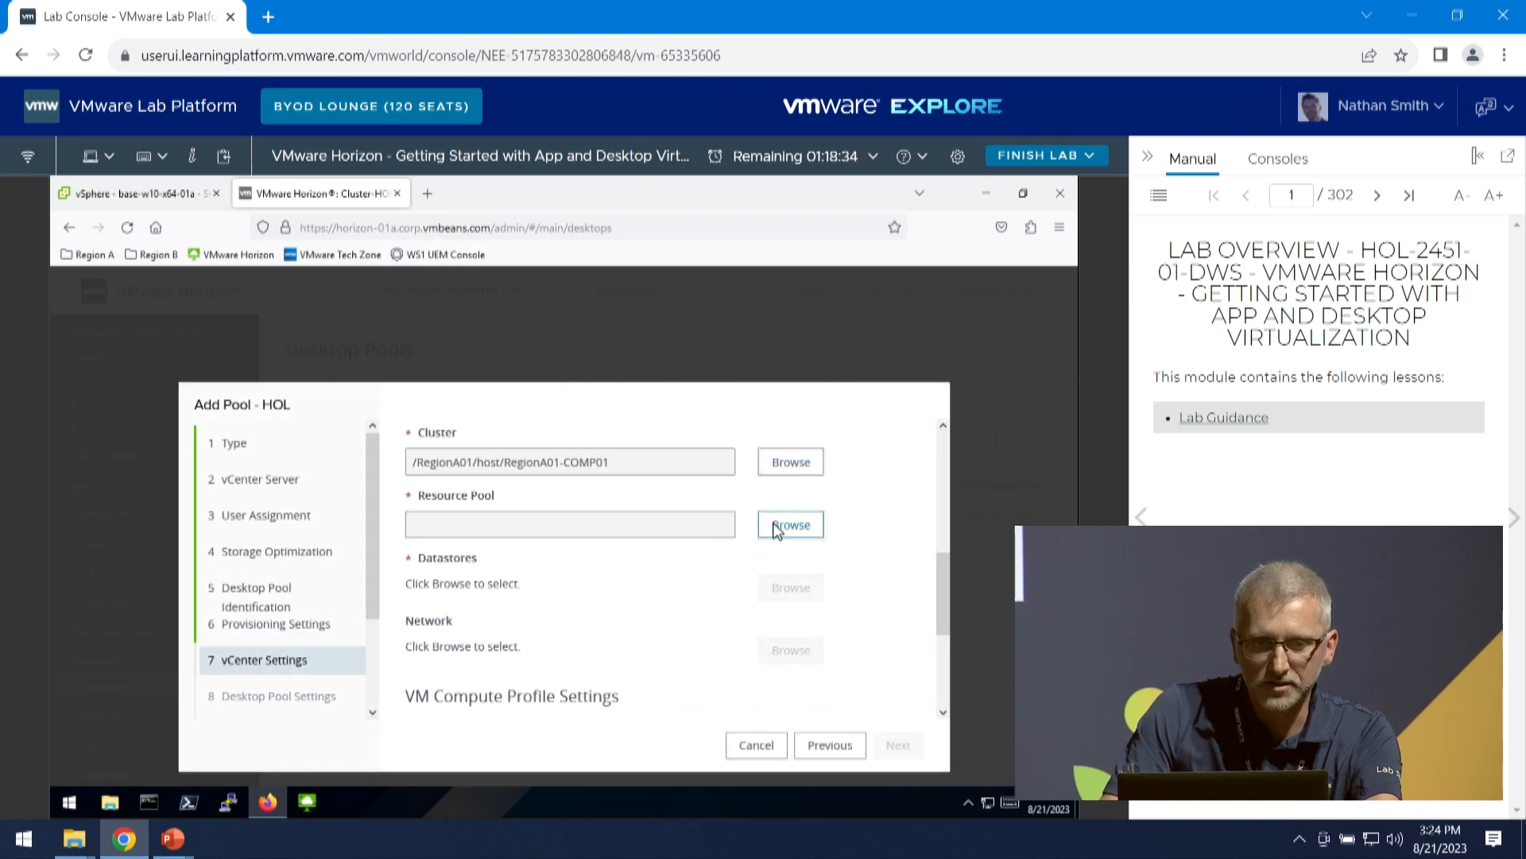
{"action": "left_click", "coordinate": [327, 434]}
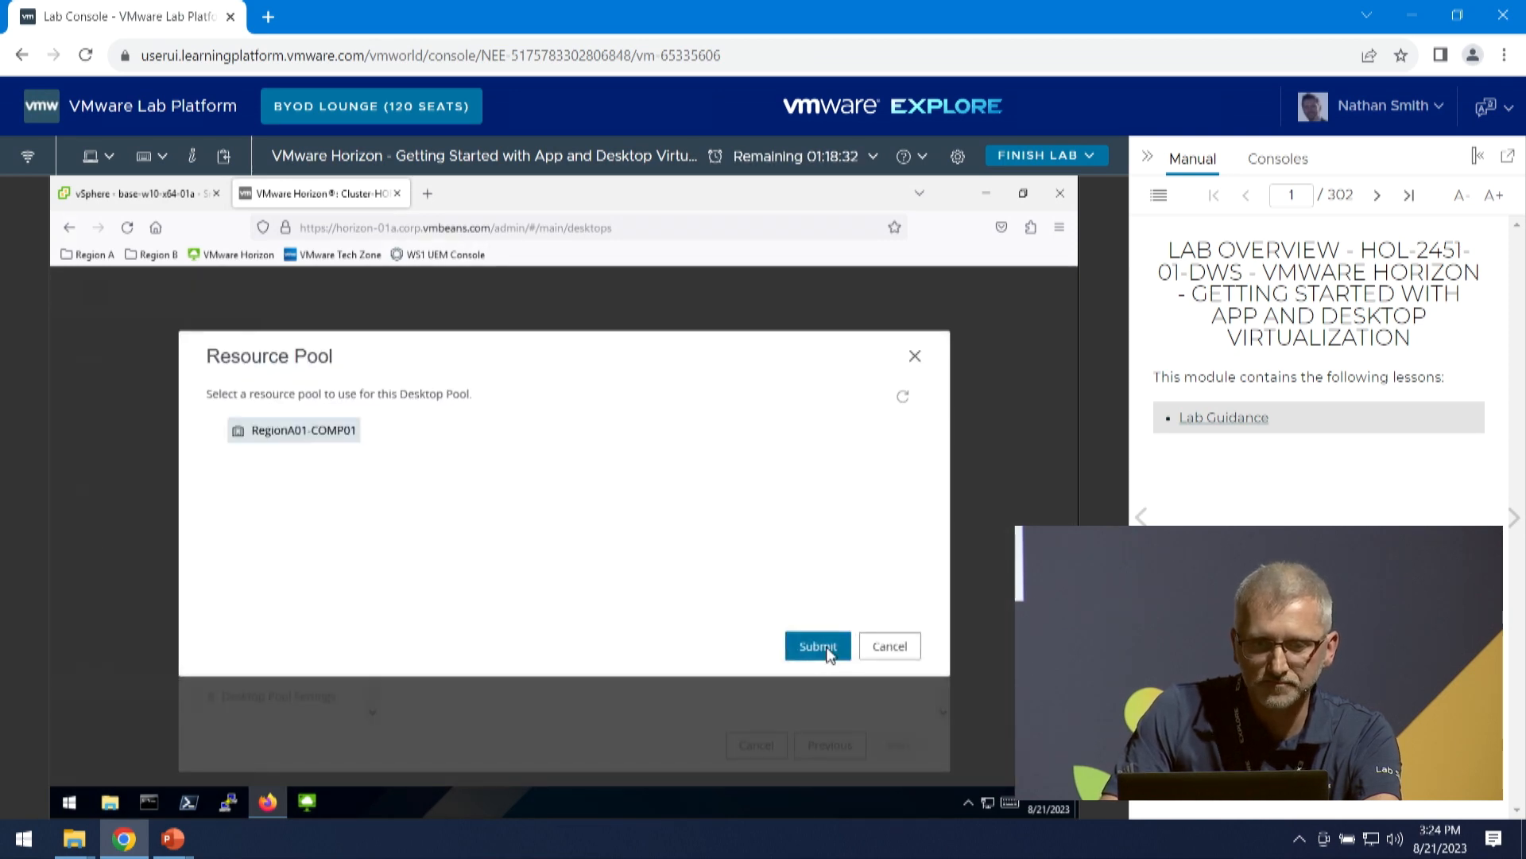
{"action": "left_click", "coordinate": [833, 643]}
- Assign the RegionA01-ISCSI01 datastore to the instant clones and continue with the default compute profile to the desktop pool settings
{"action": "left_click", "coordinate": [791, 496]}
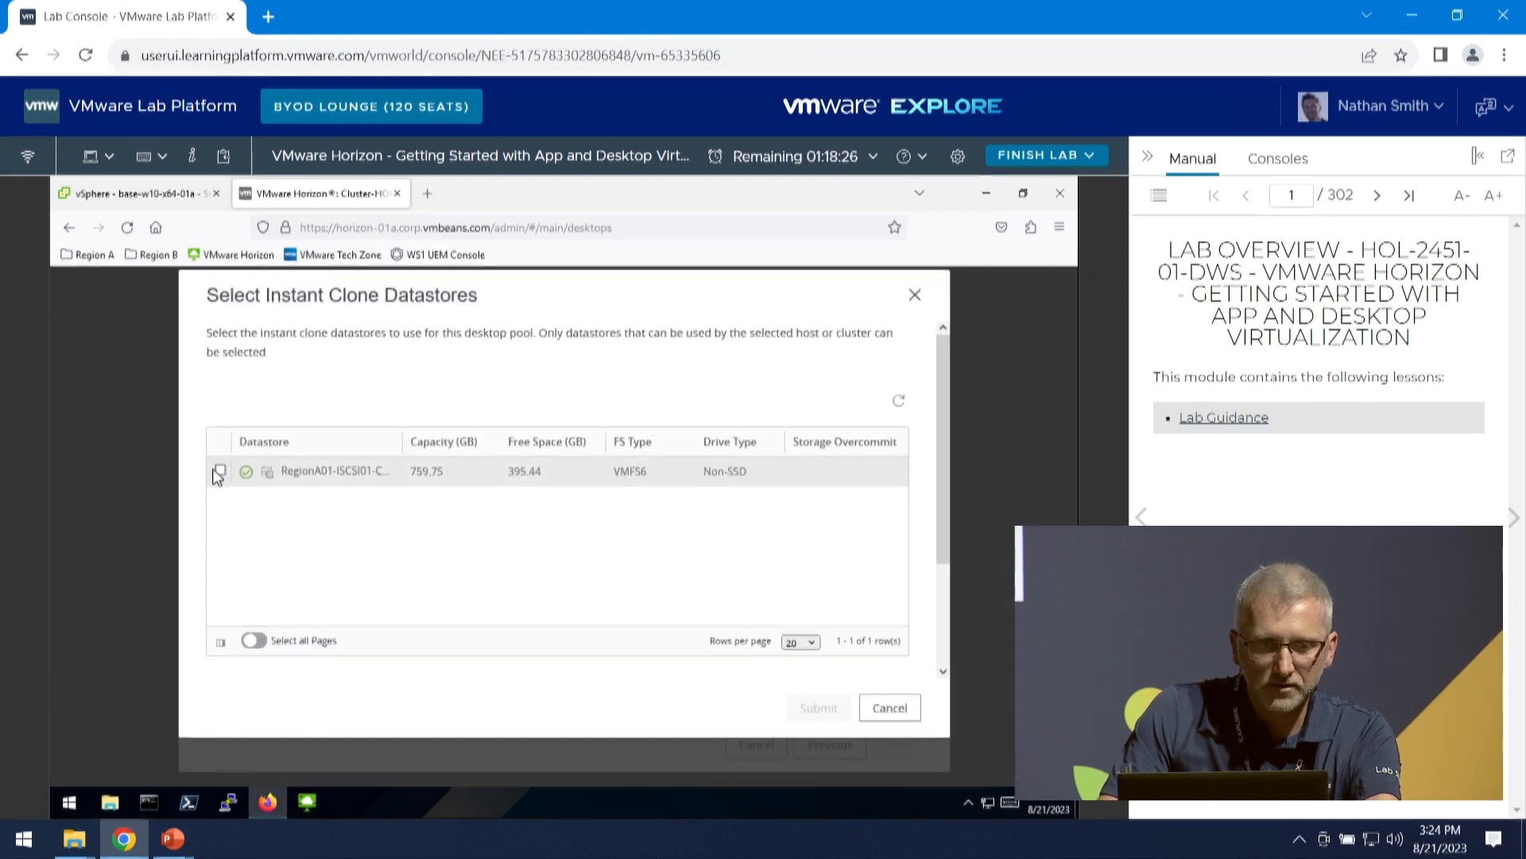
{"action": "left_click", "coordinate": [220, 470]}
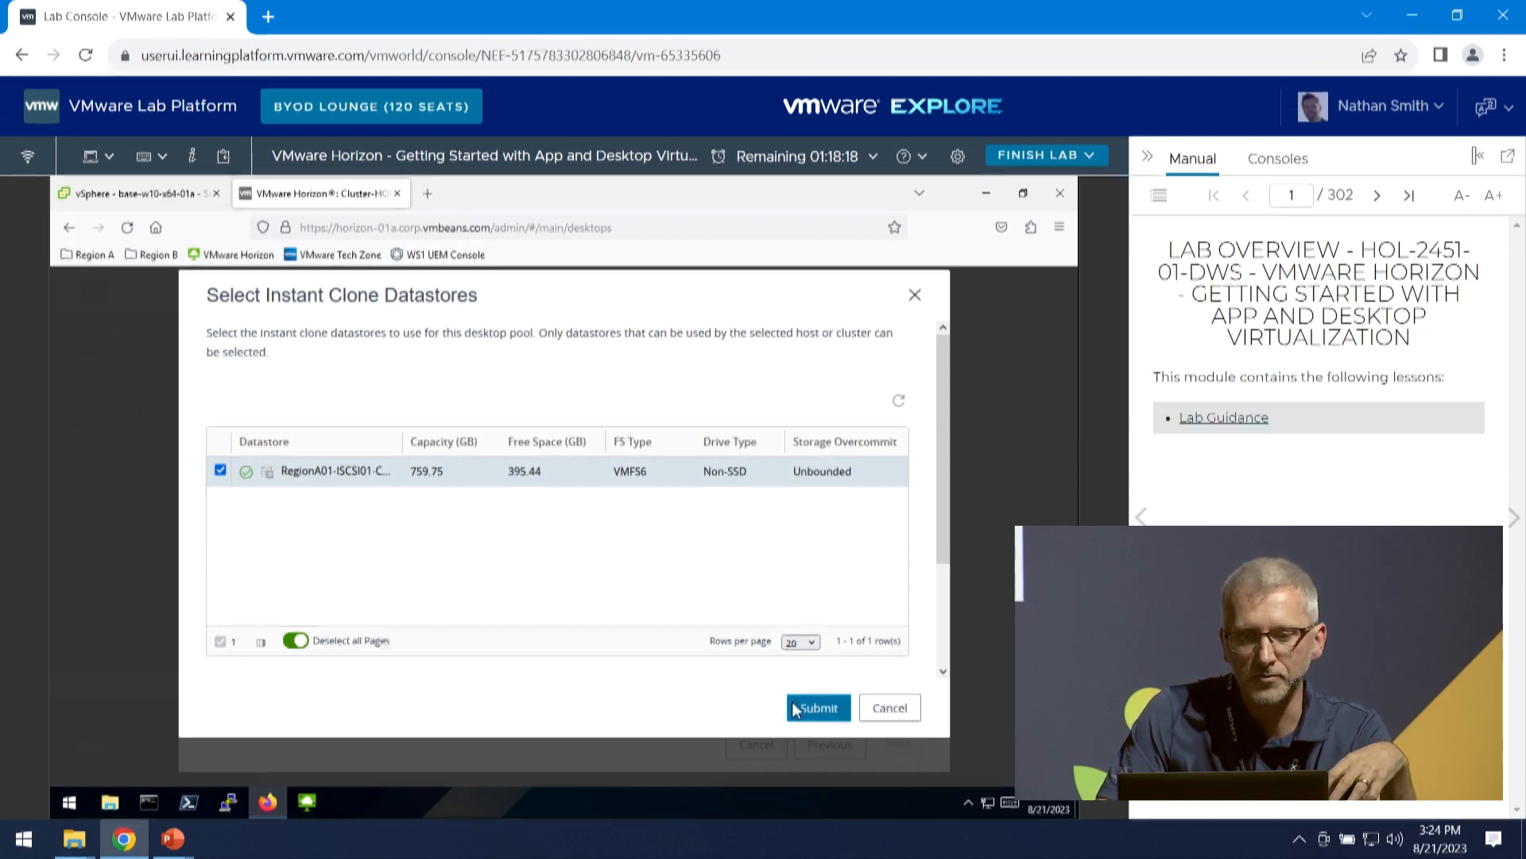
{"action": "left_click", "coordinate": [827, 706]}
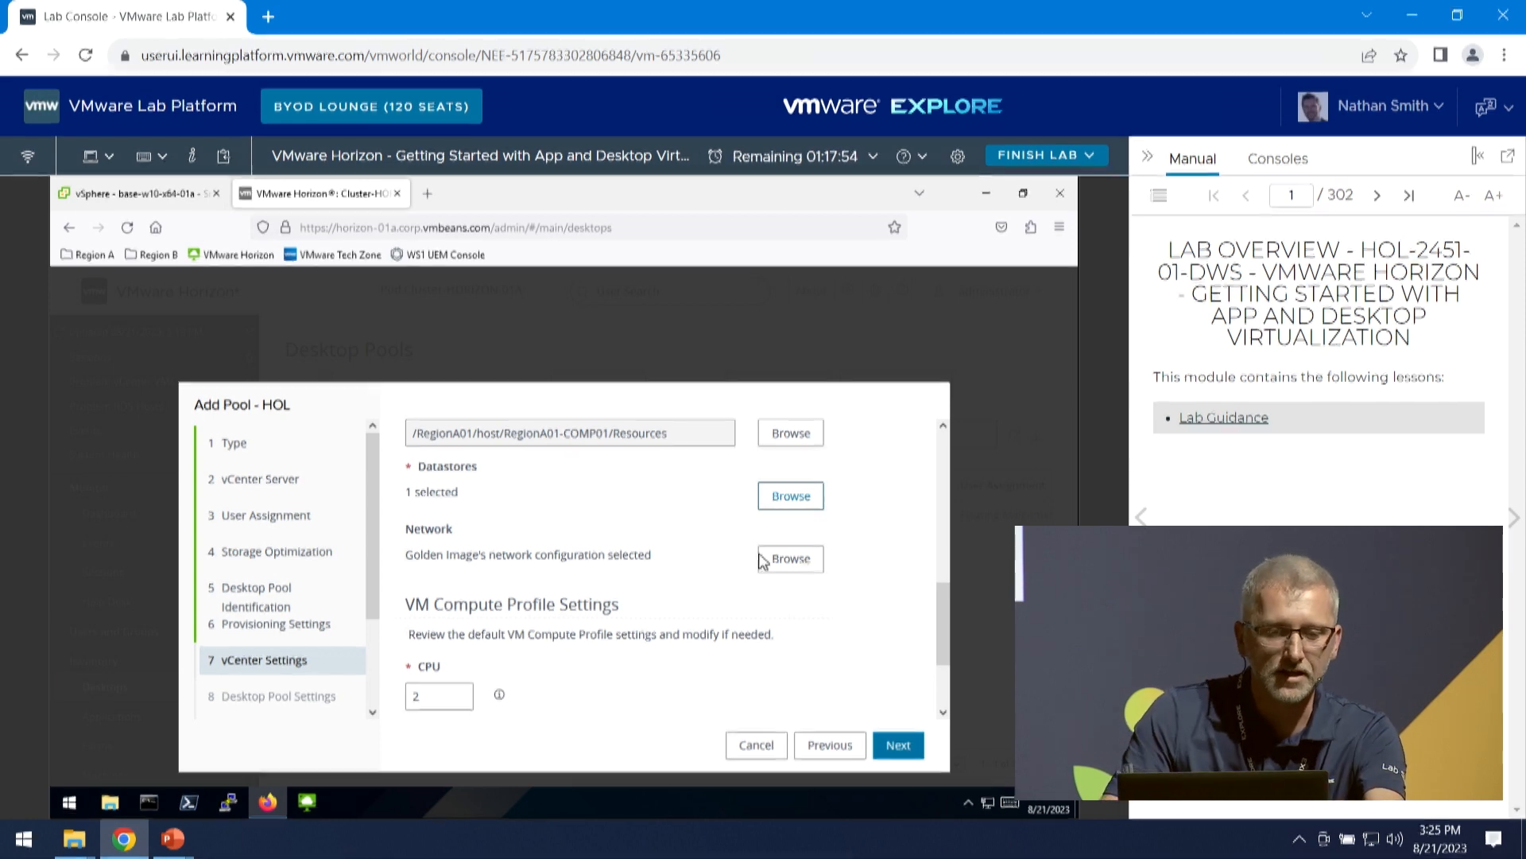
{"action": "scroll", "coordinate": [763, 558], "scroll_direction": "down", "scroll_amount": 3}
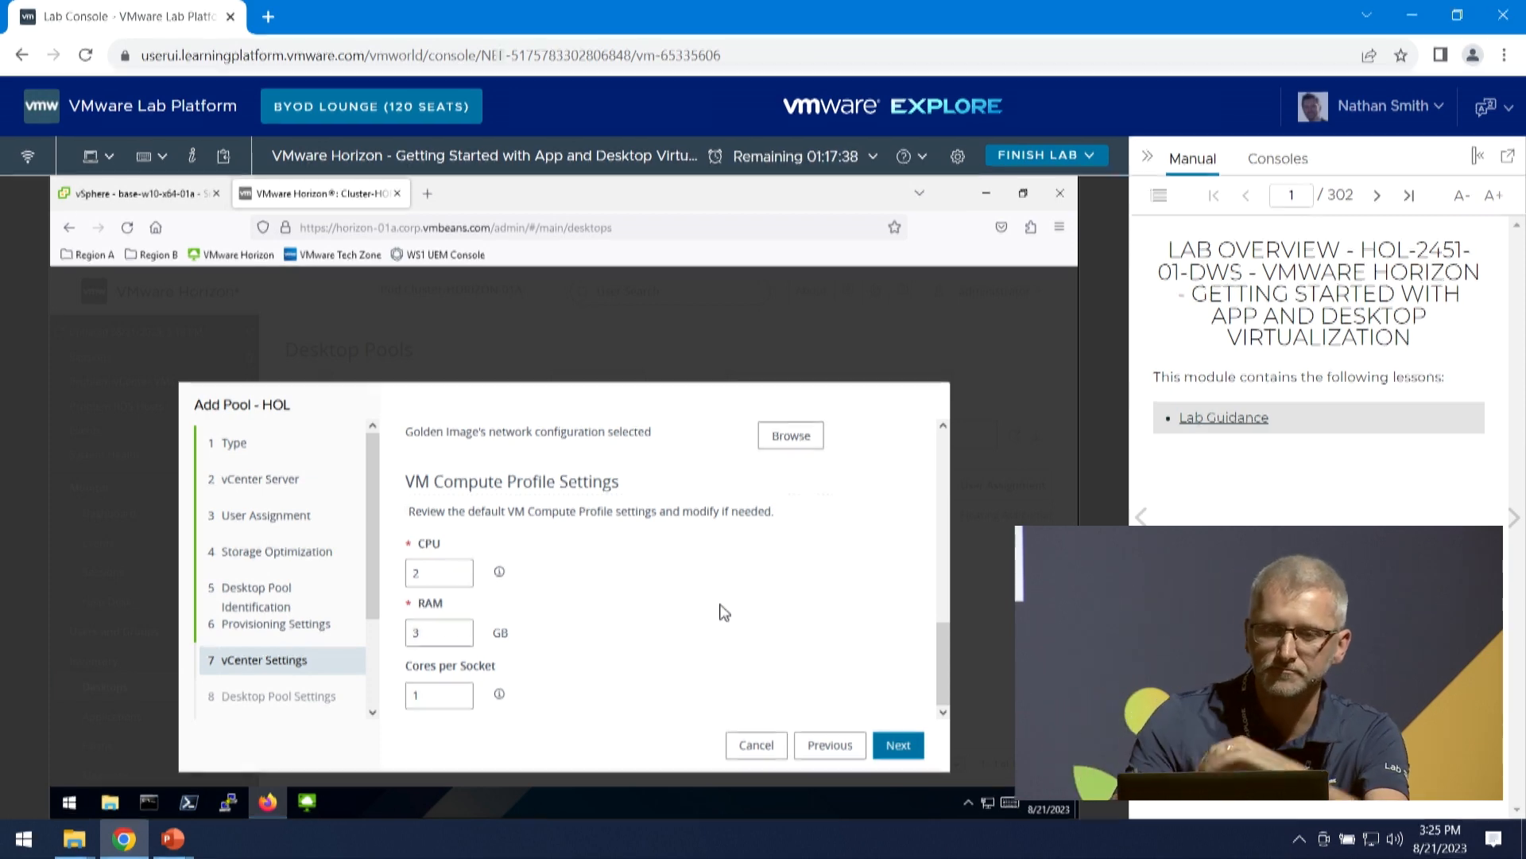
{"action": "left_click", "coordinate": [894, 747]}
- Review and accept the default desktop pool settings and remote display settings, continuing to guest customization
{"action": "scroll", "coordinate": [681, 606], "scroll_direction": "down", "scroll_amount": 2}
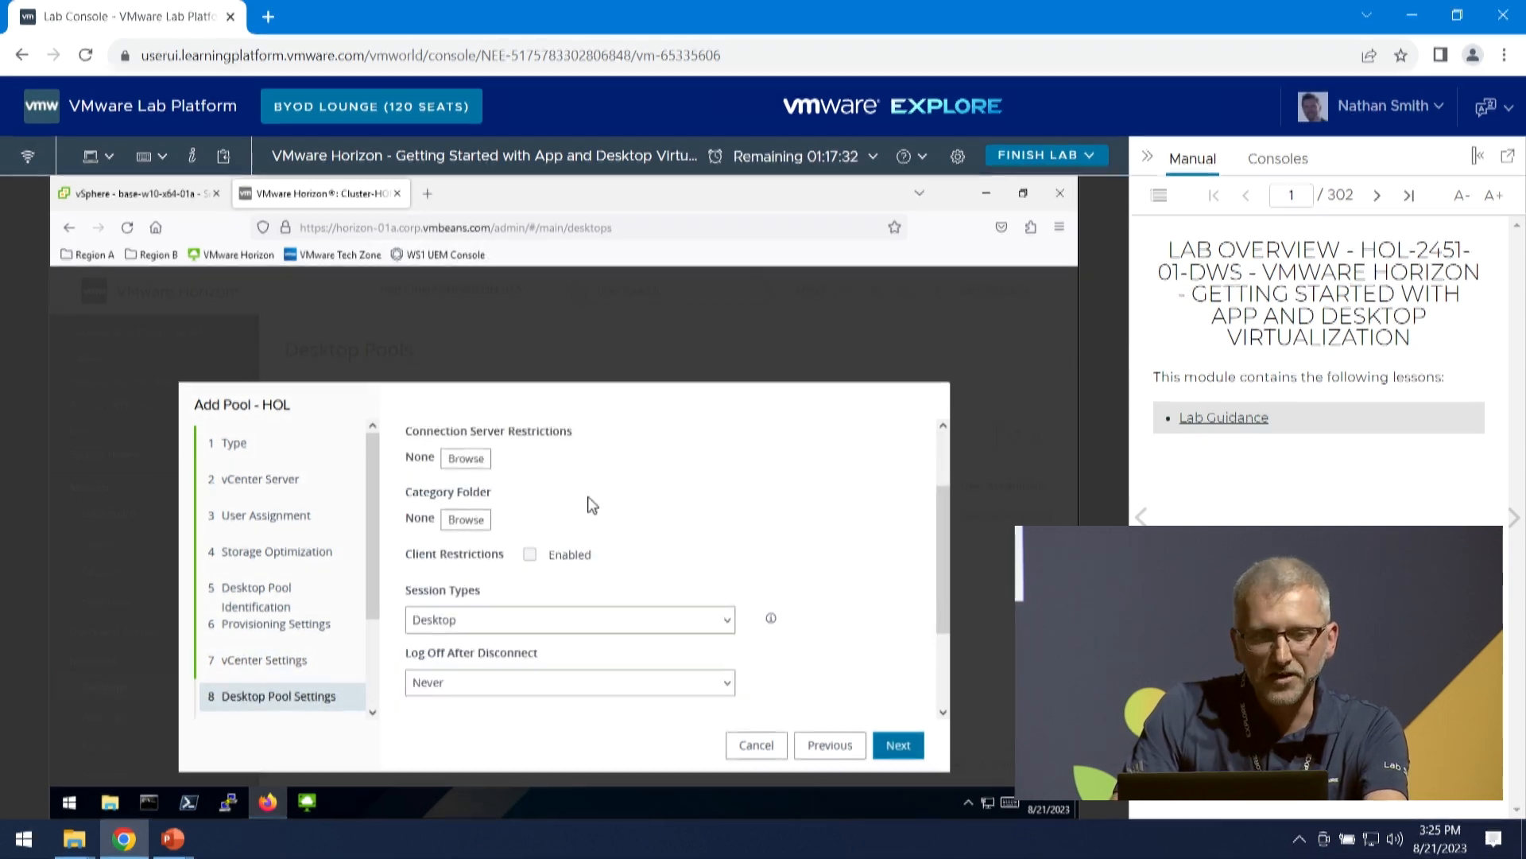
{"action": "scroll", "coordinate": [588, 557], "scroll_direction": "down", "scroll_amount": 2}
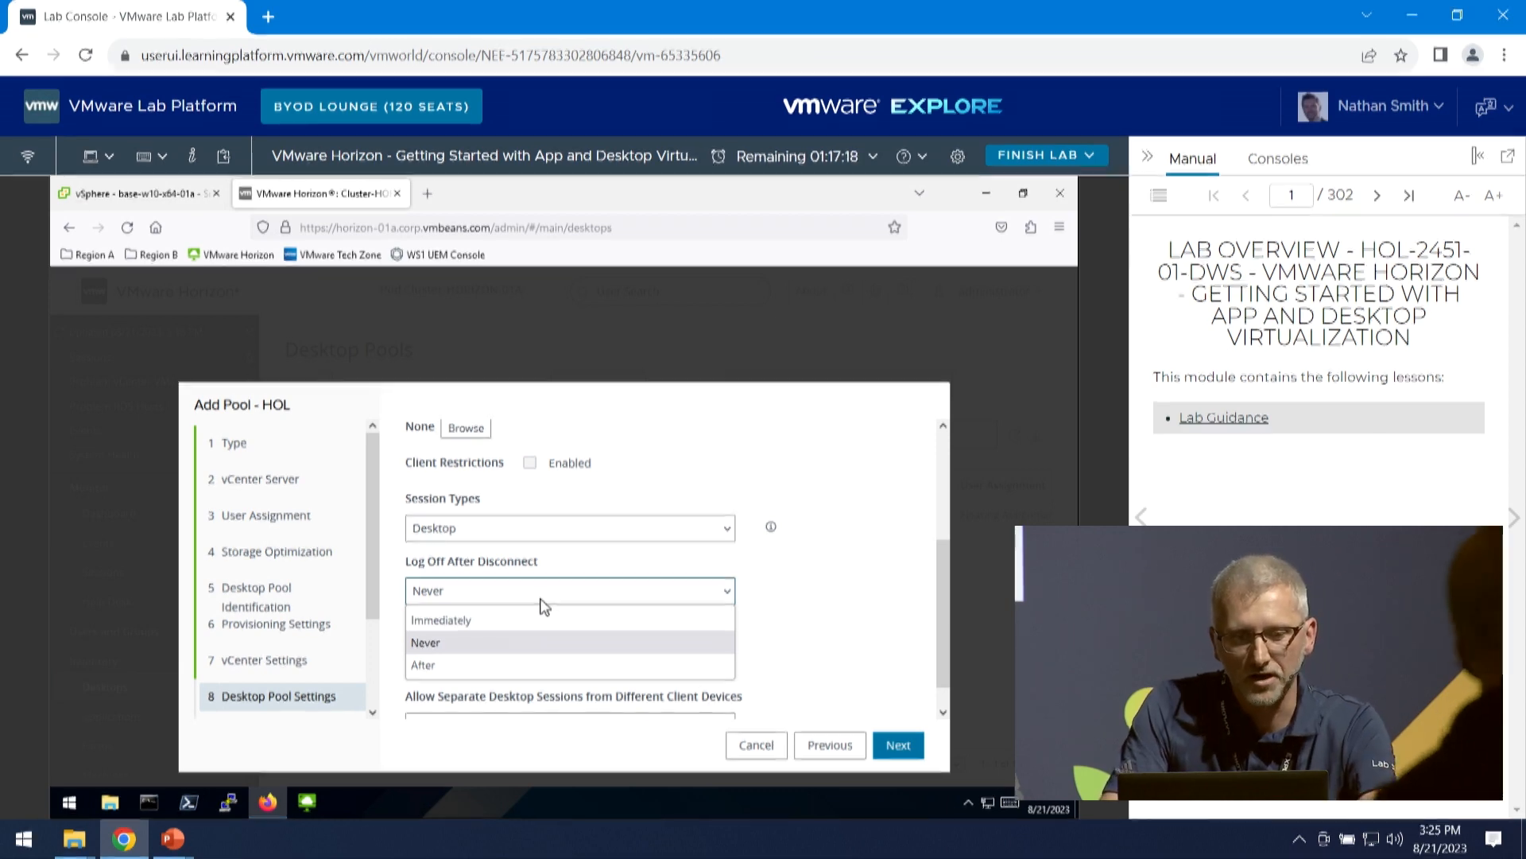
{"action": "left_click", "coordinate": [892, 755]}
{"action": "left_click", "coordinate": [891, 751]}
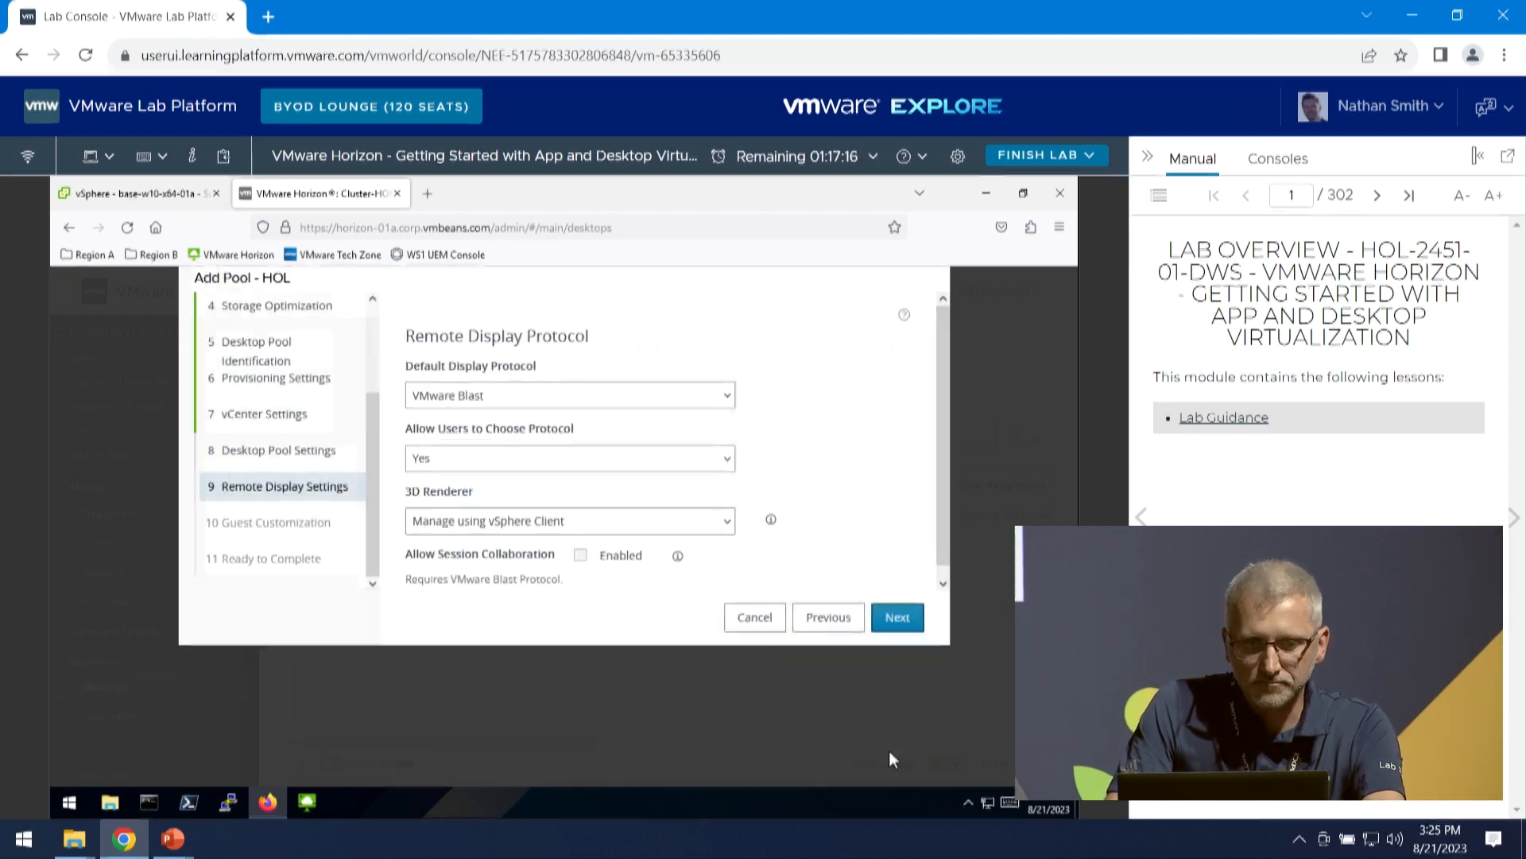
{"action": "left_click", "coordinate": [898, 618]}
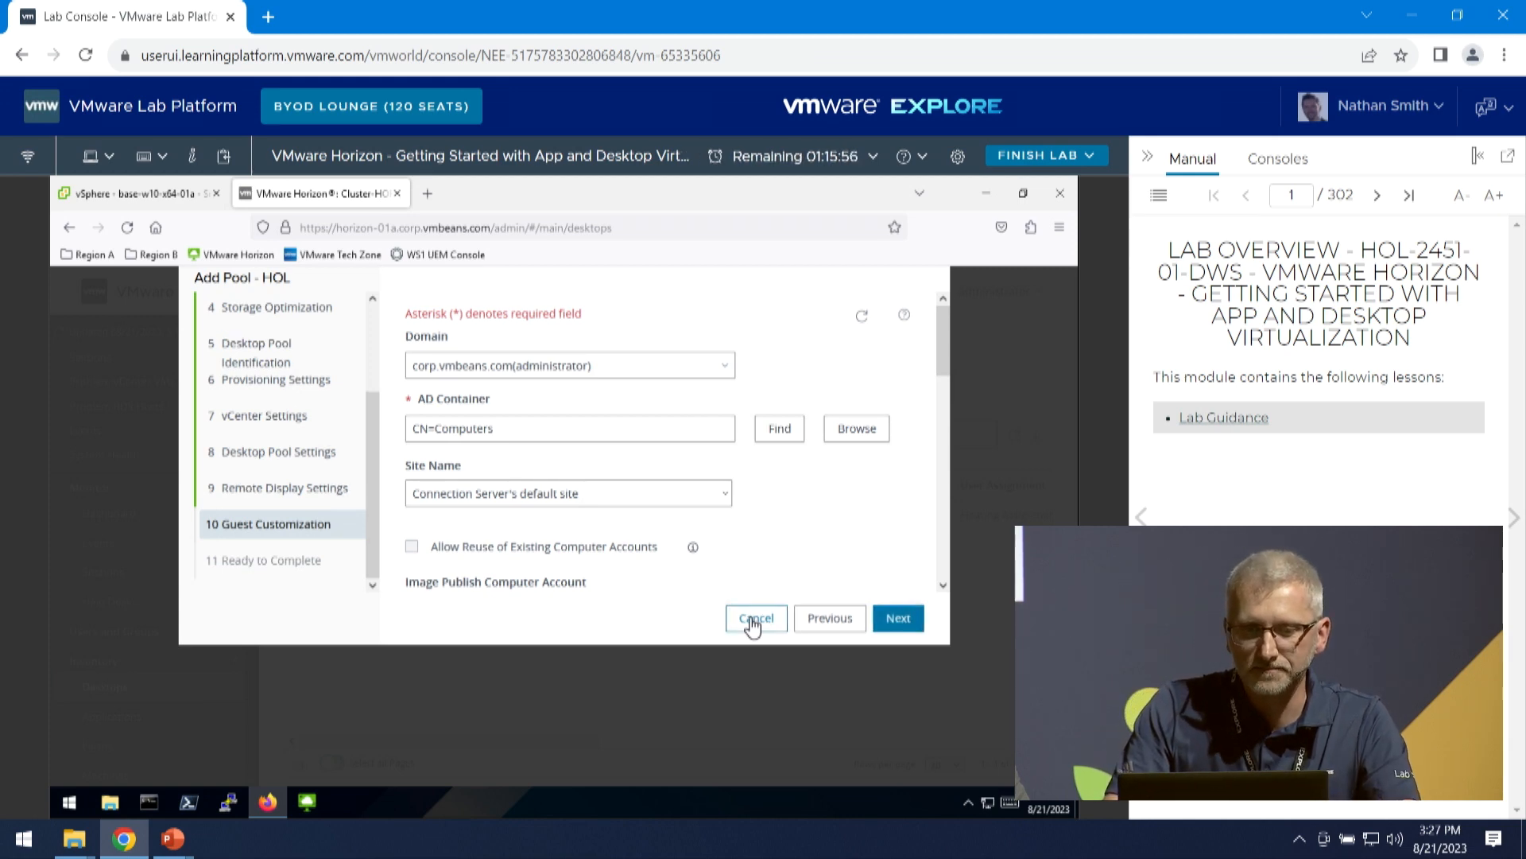
- Cancel the creation of the HOL desktop pool and confirm discarding its progress
{"action": "left_click", "coordinate": [753, 623]}
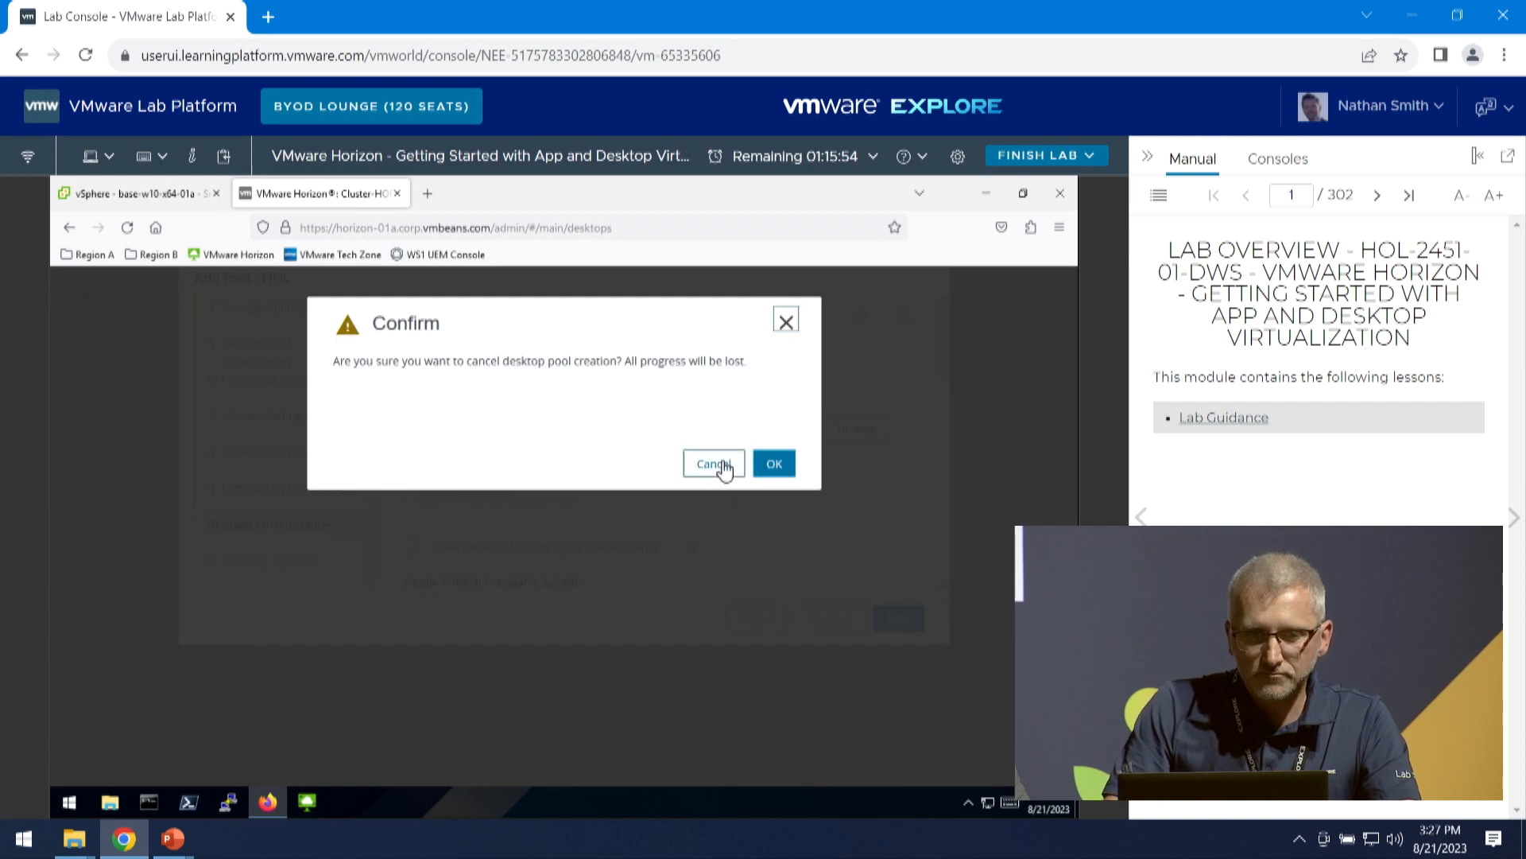
{"action": "left_click", "coordinate": [773, 466]}
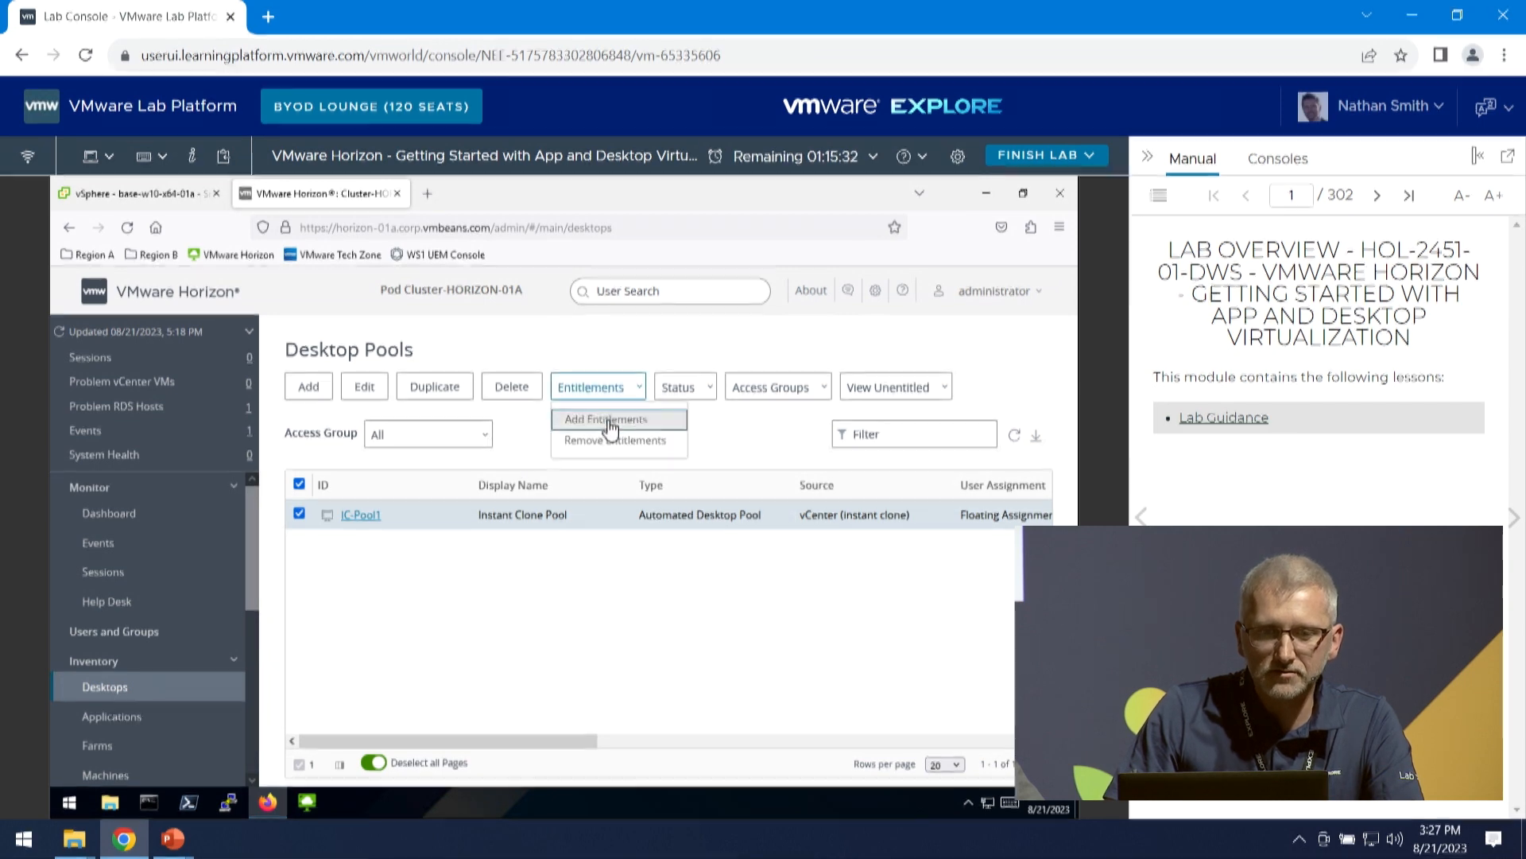
- Start adding entitlements to the selected pool and search the entire directory for users or groups whose name starts with user1mod1
{"action": "left_click", "coordinate": [609, 421]}
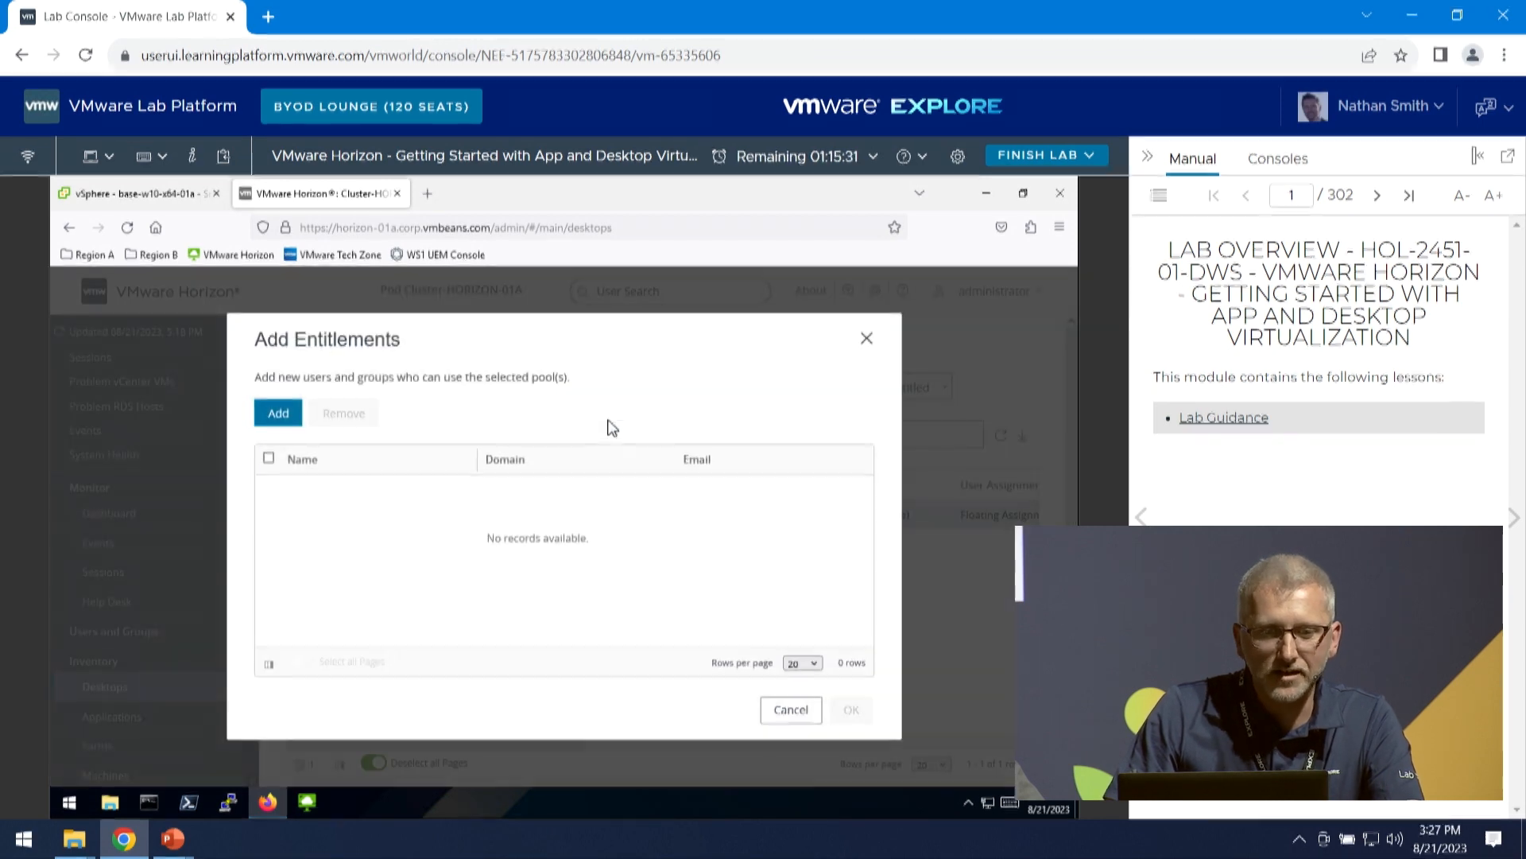
{"action": "left_click", "coordinate": [280, 414]}
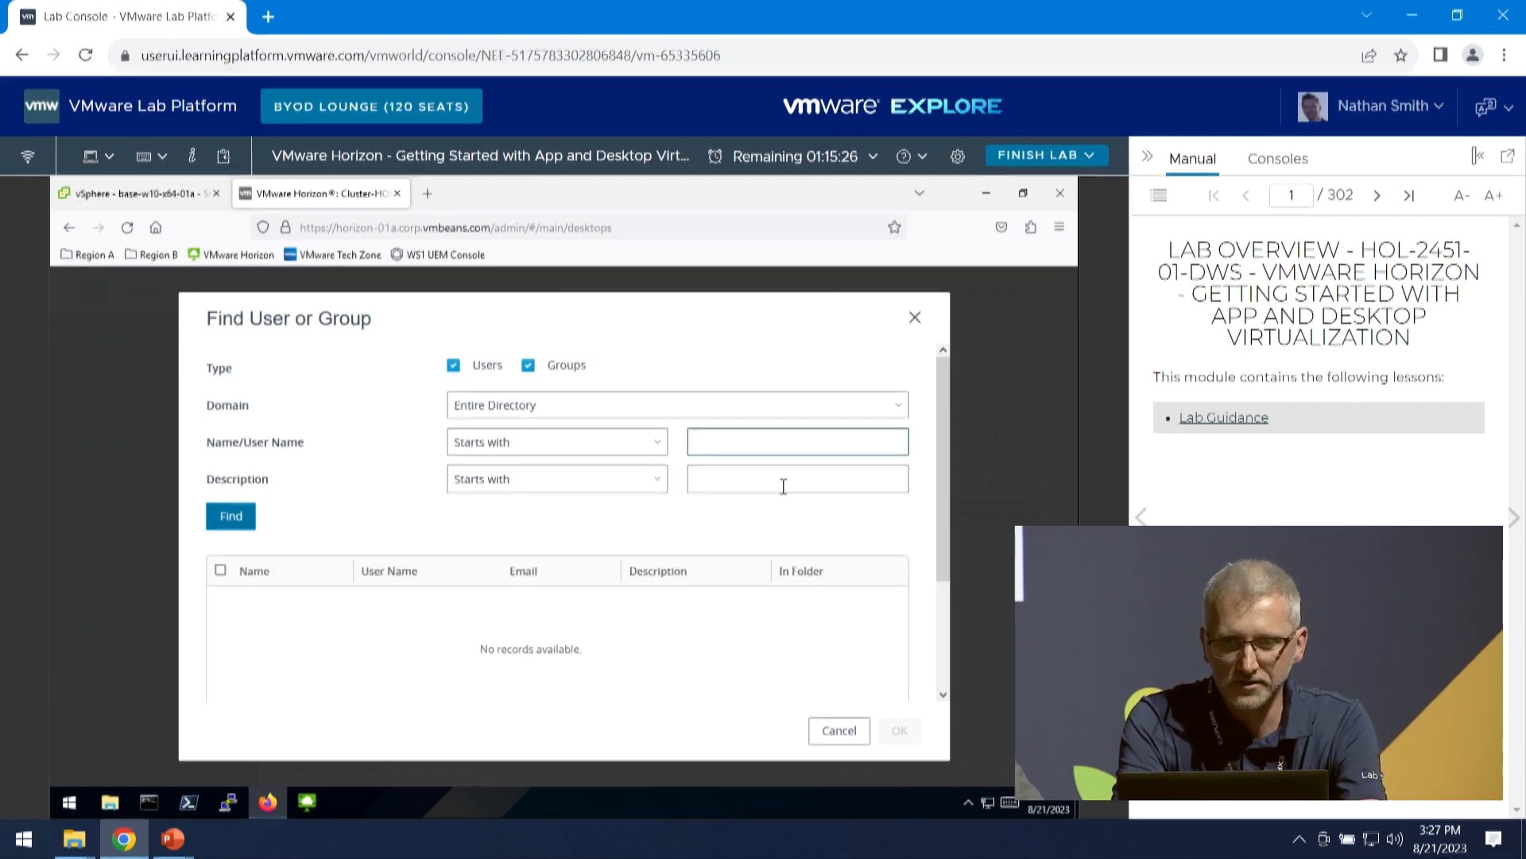
{"action": "type", "text": "user"}
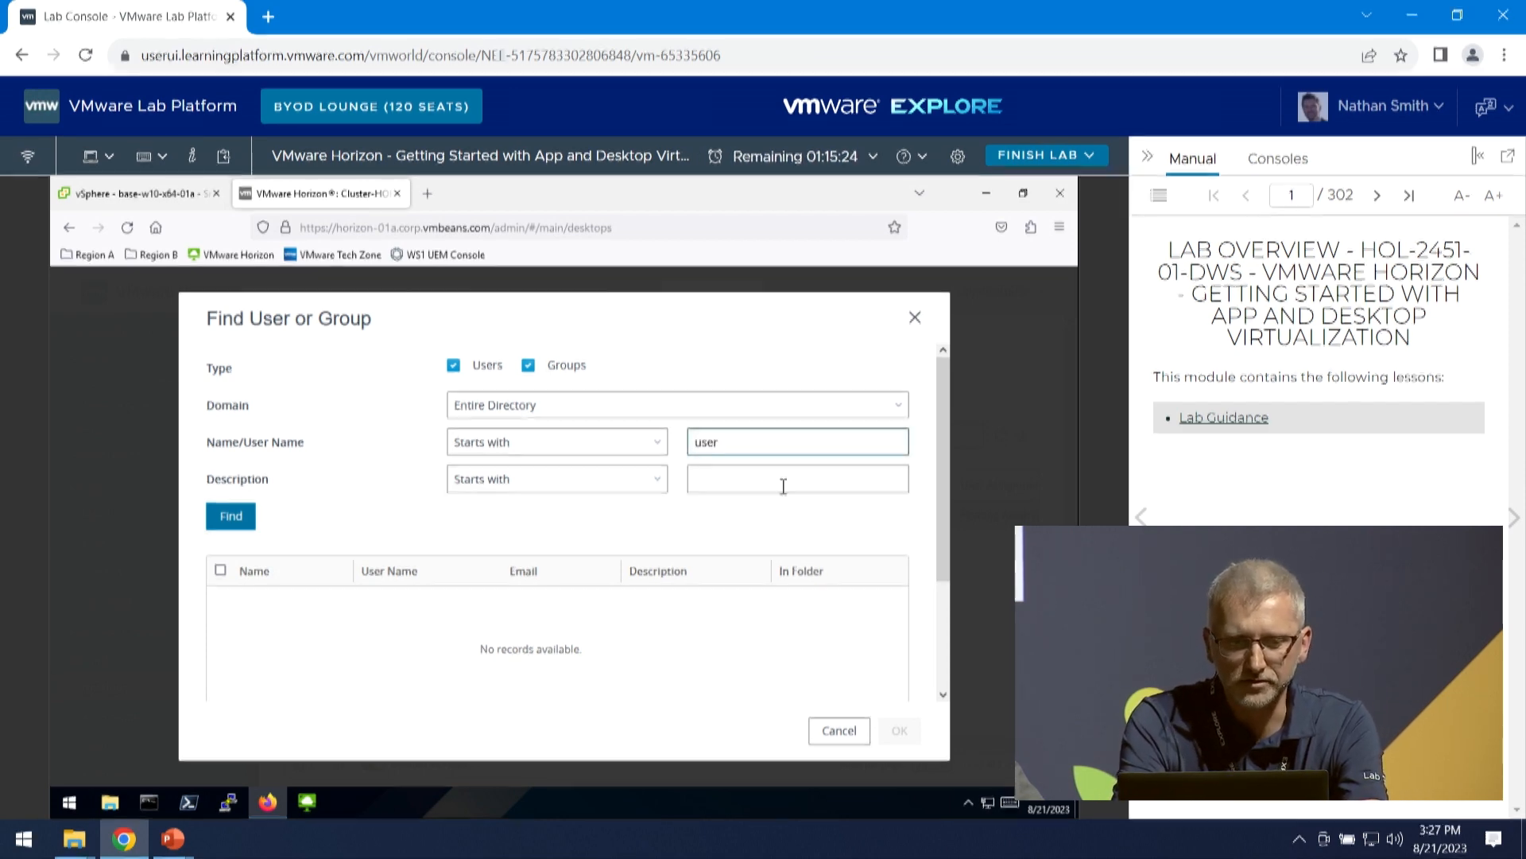
{"action": "type", "text": "1-mod1"}
{"action": "key", "text": "BackSpace"}
{"action": "key", "text": "BackSpace"}
{"action": "key", "text": "BackSpace"}
{"action": "key", "text": "BackSpace"}
{"action": "key", "text": "BackSpace"}
{"action": "key", "text": "BackSpace"}
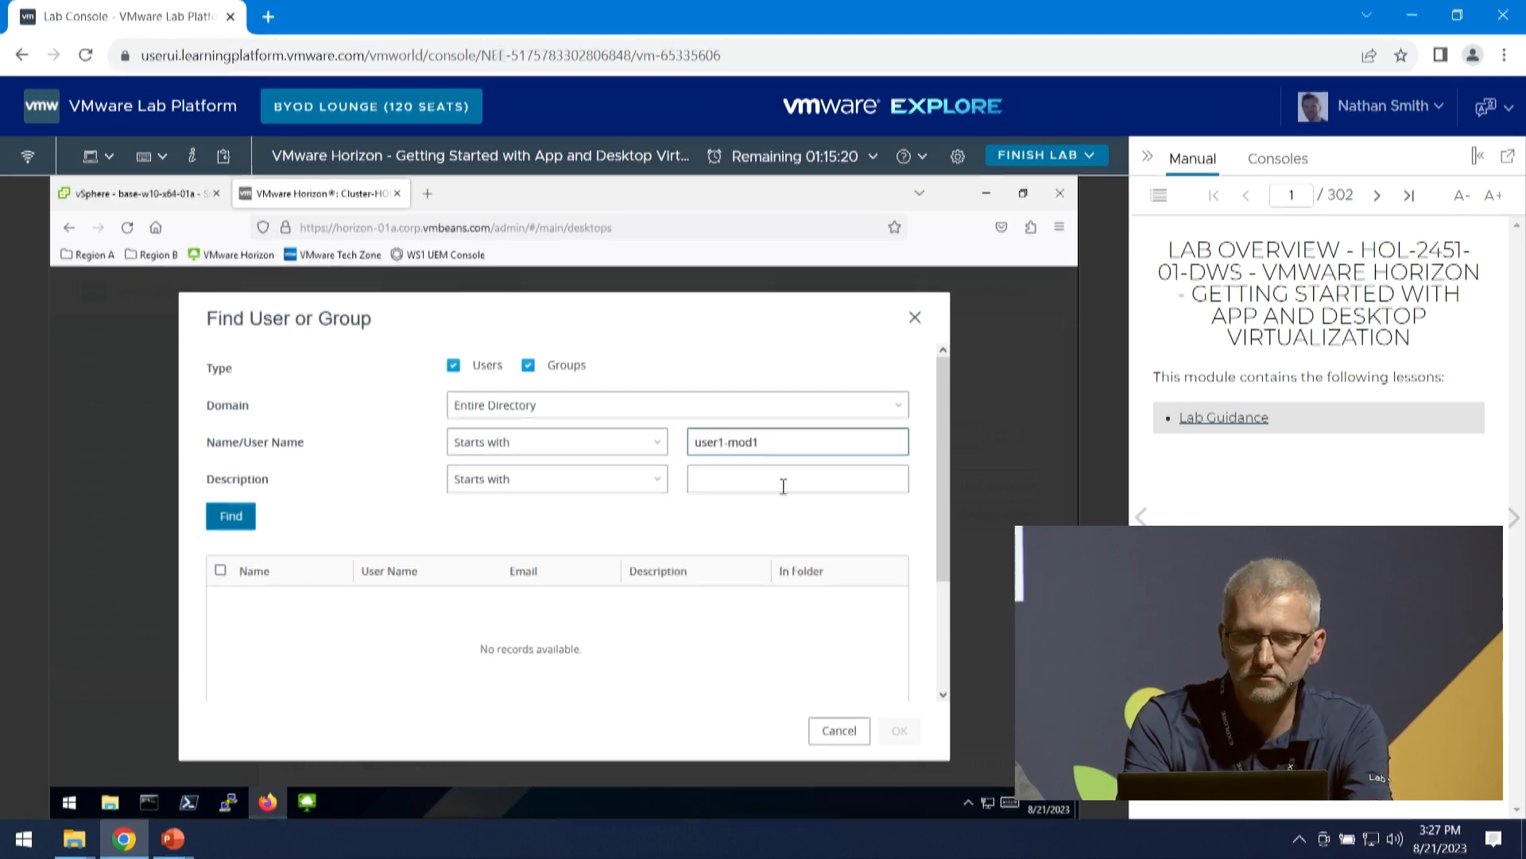
{"action": "type", "text": "1mod1"}
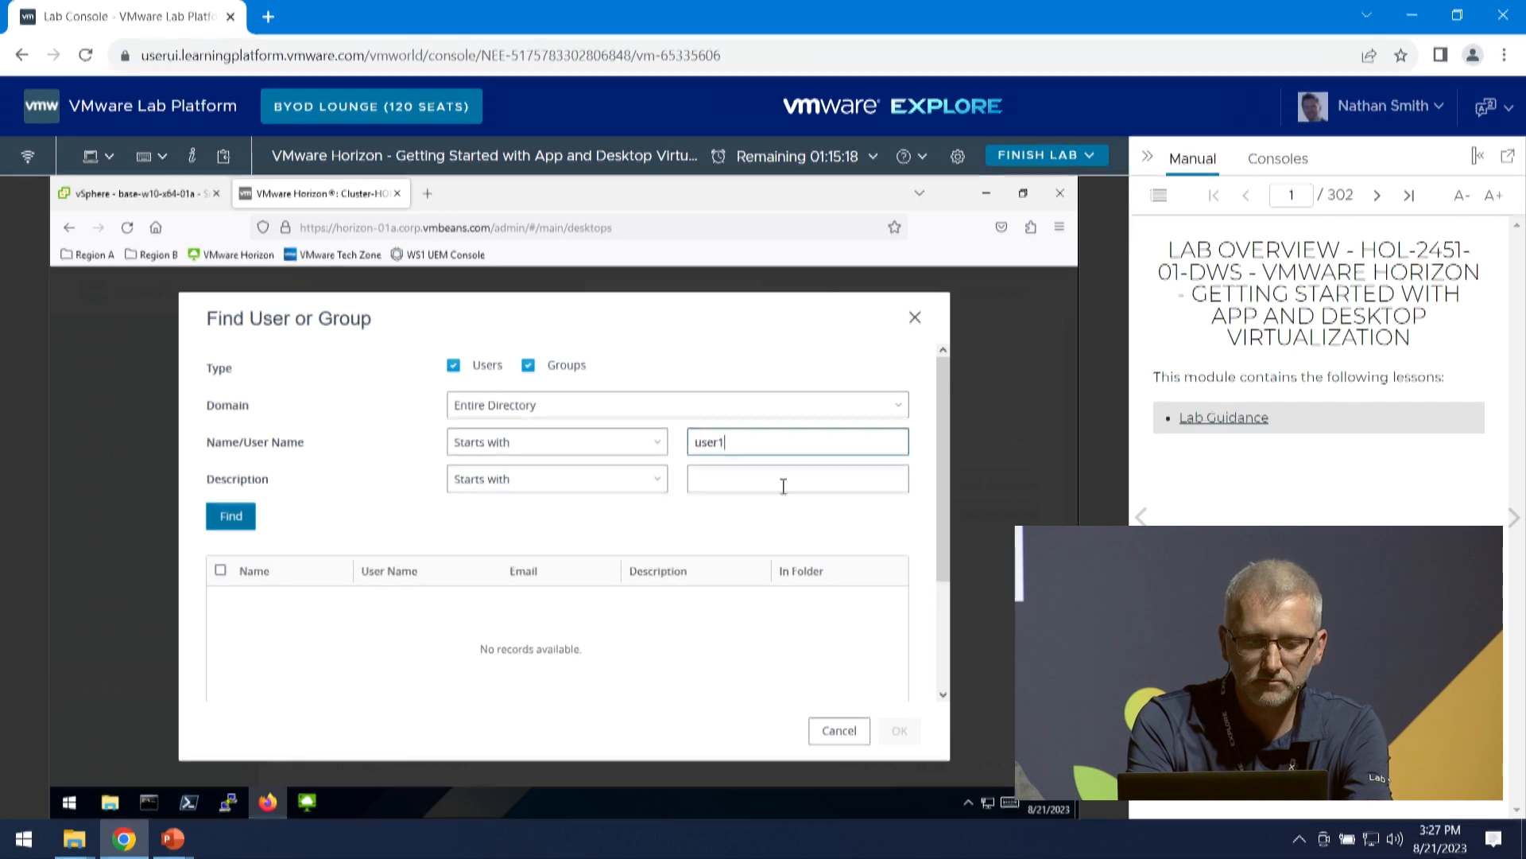
{"action": "key", "text": "Return"}
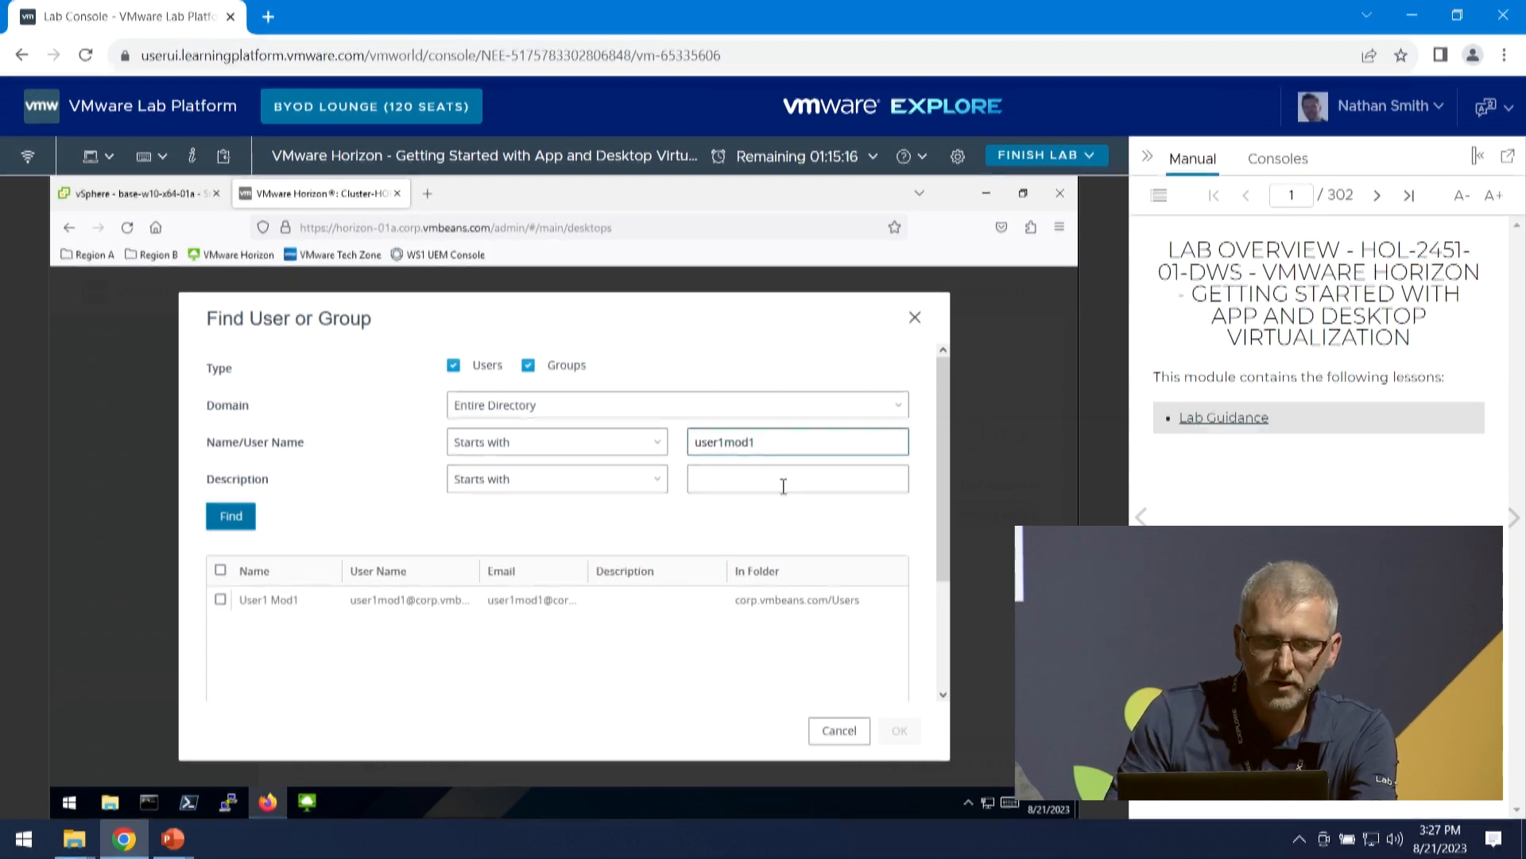
- Entitle the found user1mod1 account to the desktop pool, and open the entitlements list of IC-Pool1 to review it
{"action": "left_click", "coordinate": [222, 601]}
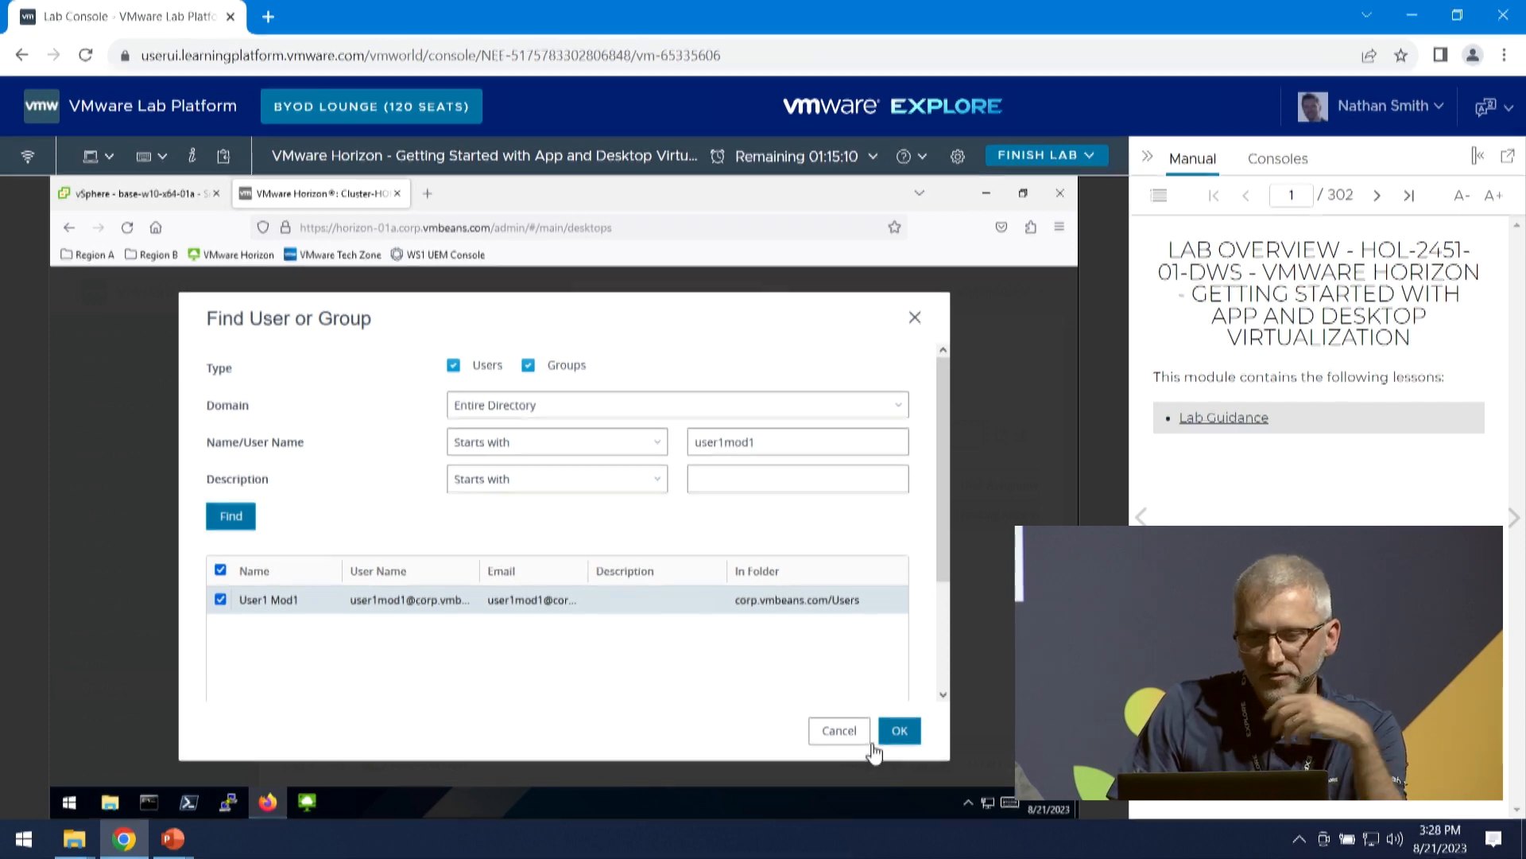
{"action": "left_click", "coordinate": [896, 731]}
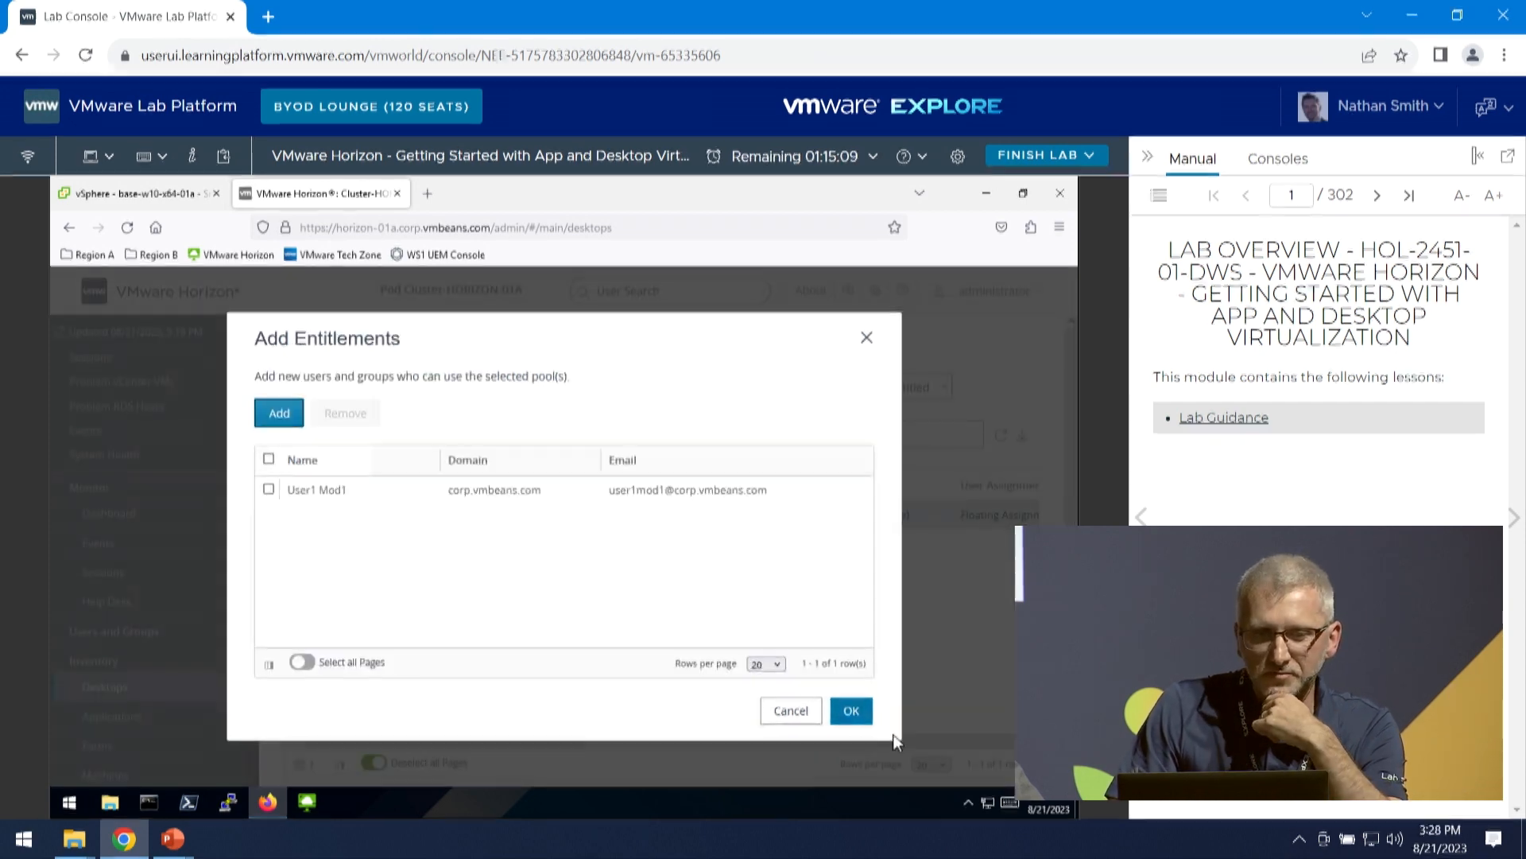
{"action": "left_click", "coordinate": [849, 711]}
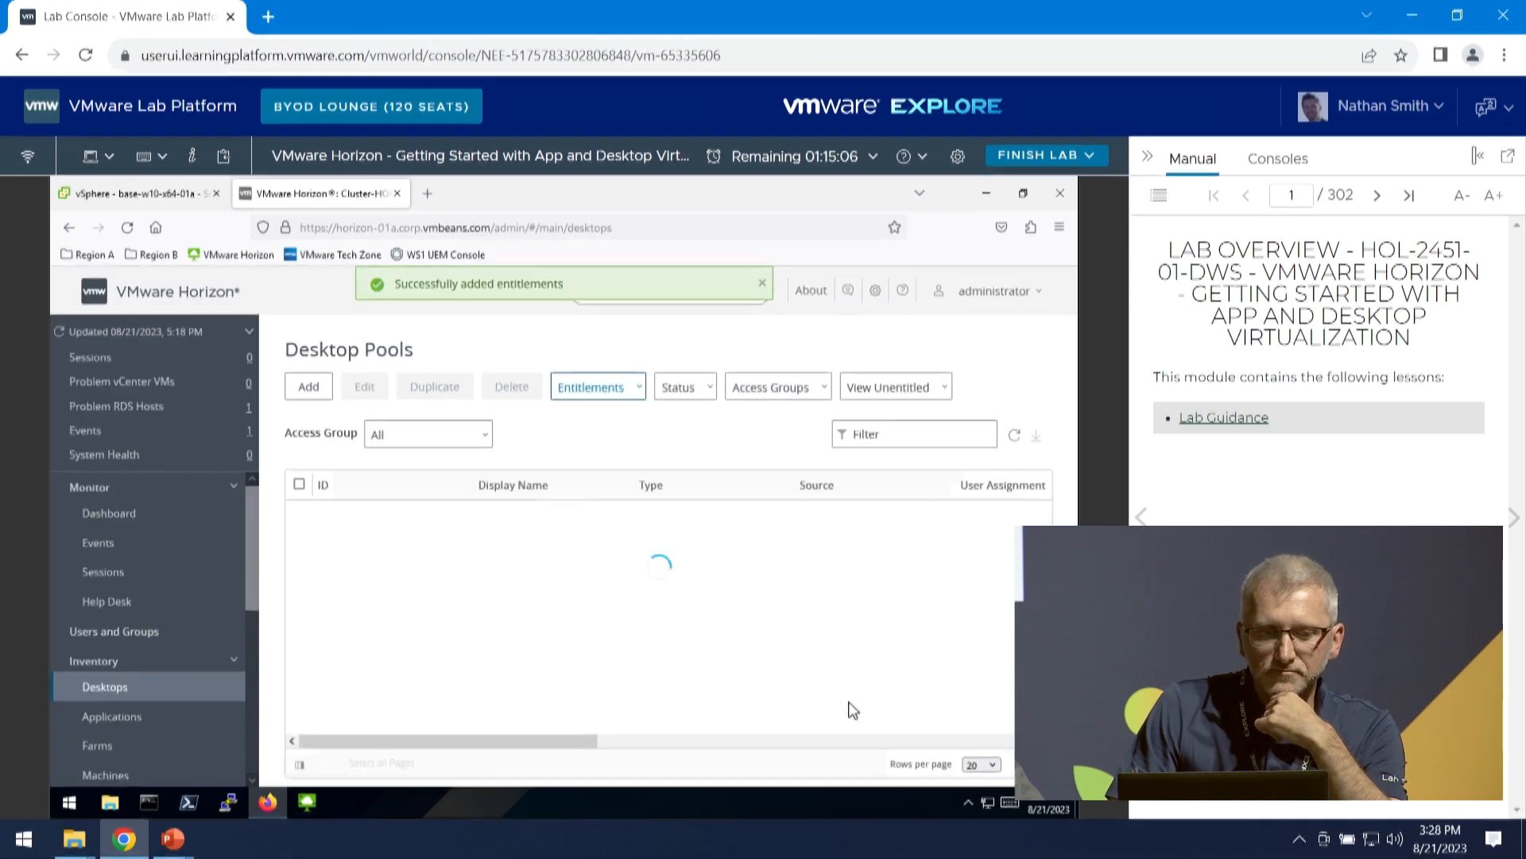
{"action": "left_click", "coordinate": [361, 517]}
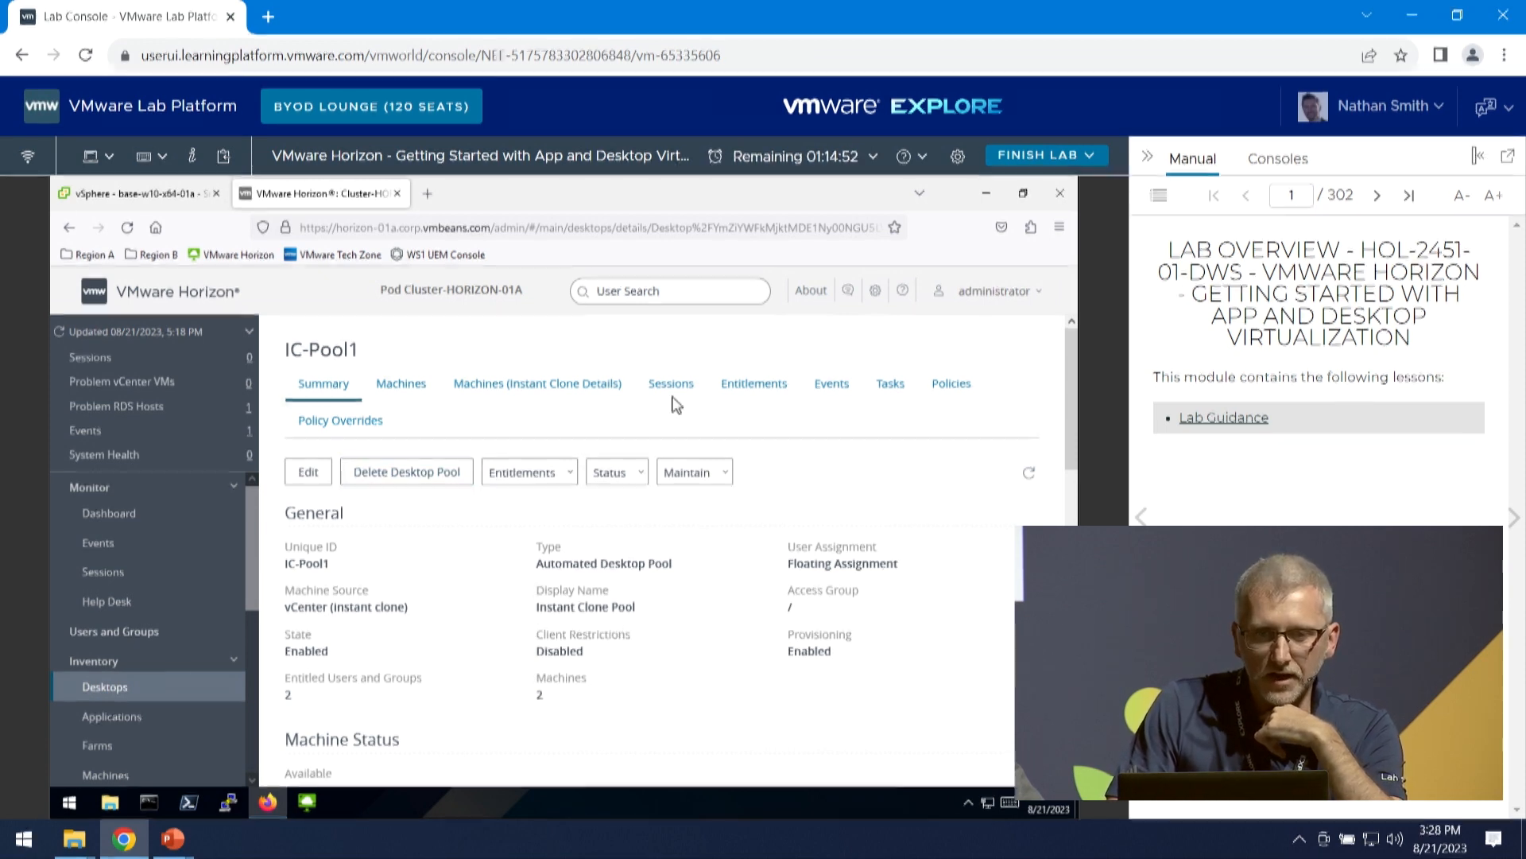
{"action": "left_click", "coordinate": [763, 389]}
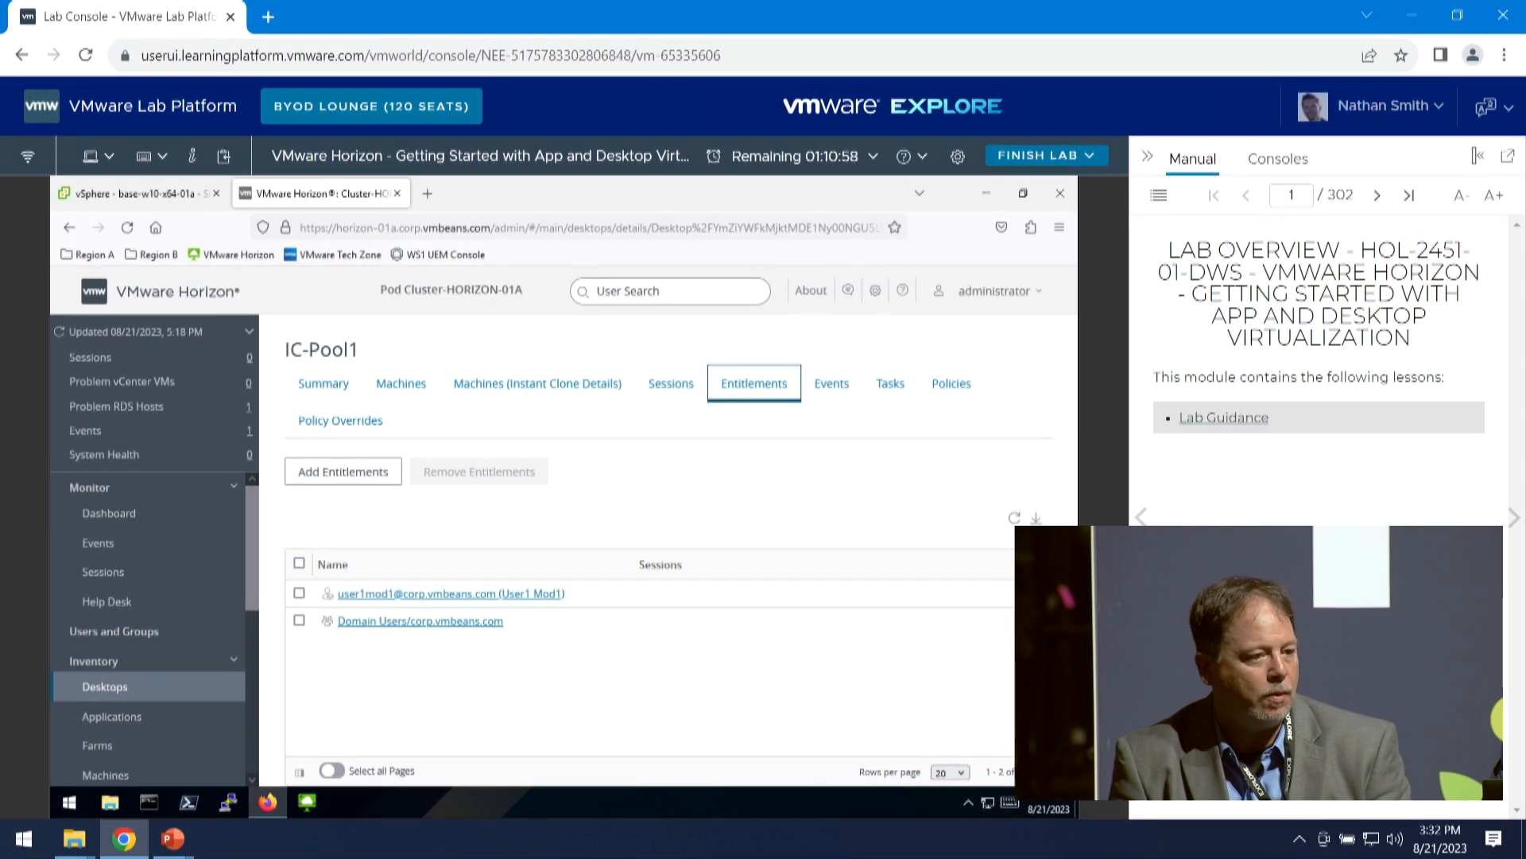
- Switch to the ELW-HOL-2451-01-DWS.pptx presentation in PowerPoint, start the slide show from slide 14 (VMware App Volumes) and advance to slide 15
{"action": "mouse_move", "coordinate": [188, 845]}
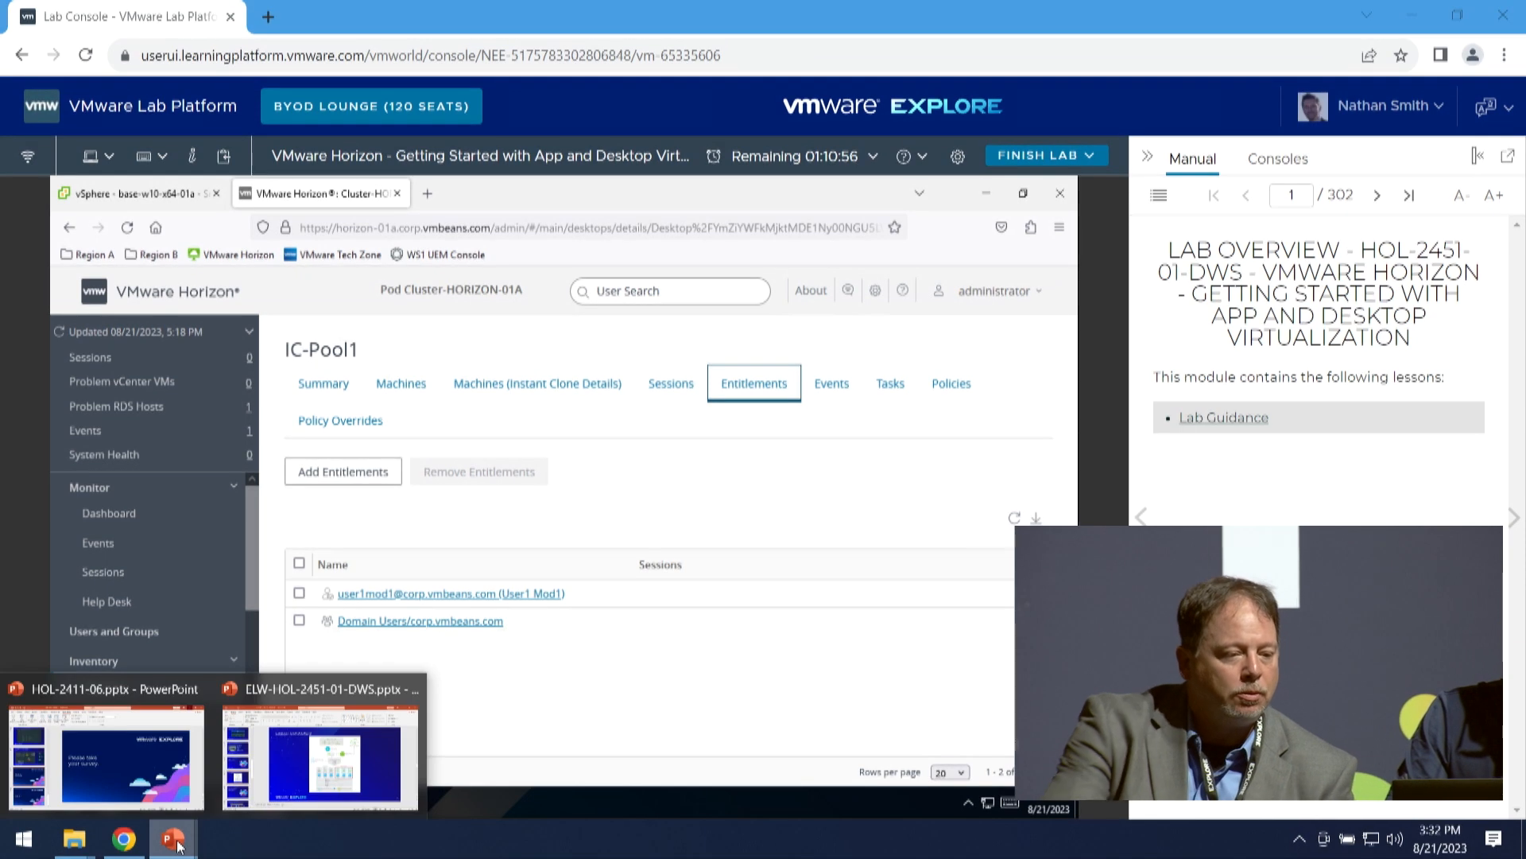
{"action": "left_click", "coordinate": [331, 751]}
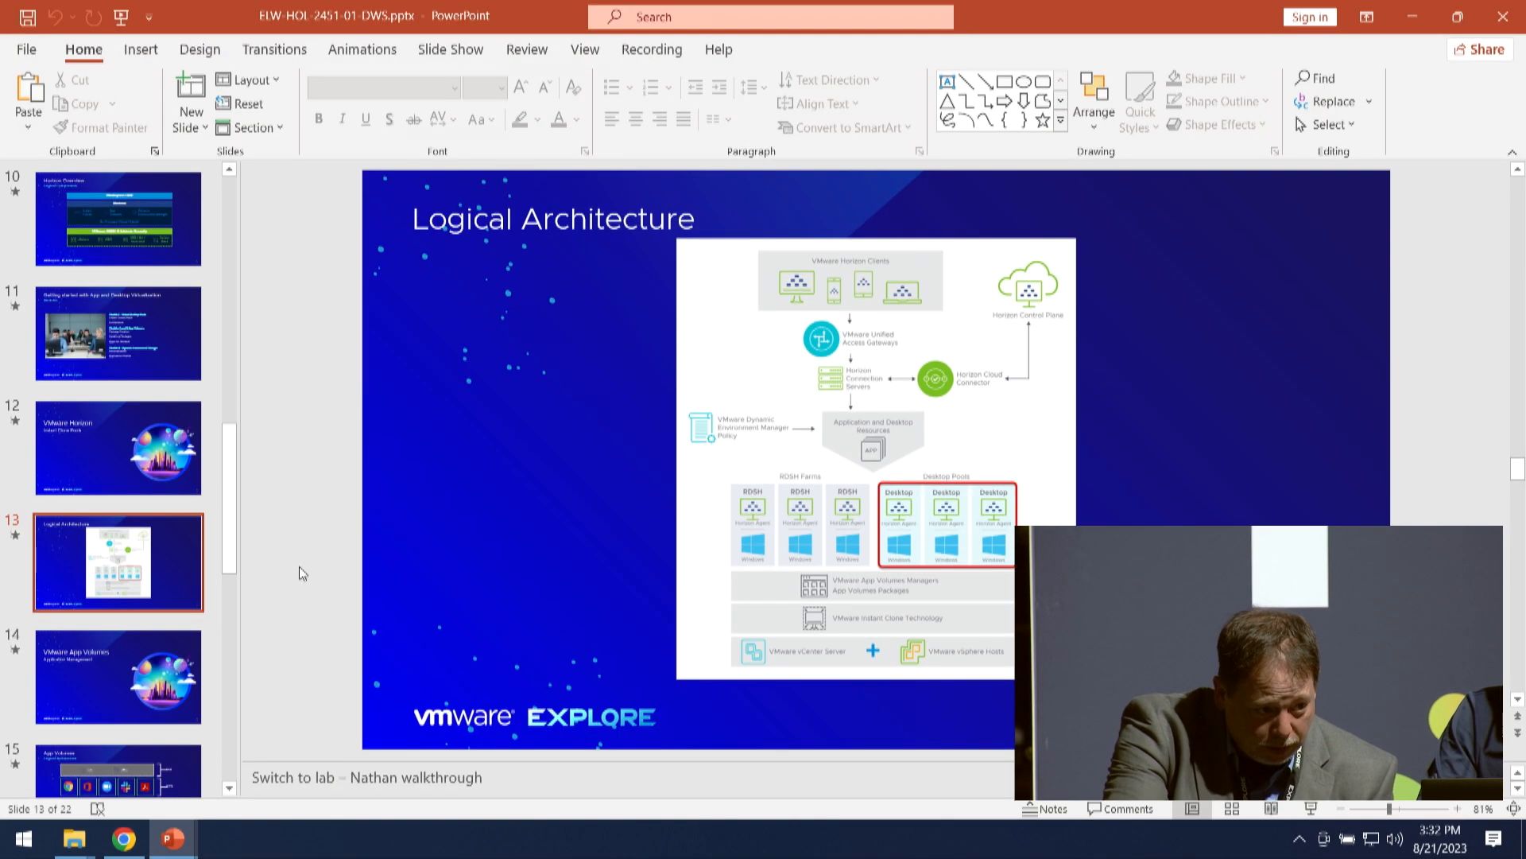
{"action": "left_click", "coordinate": [141, 682]}
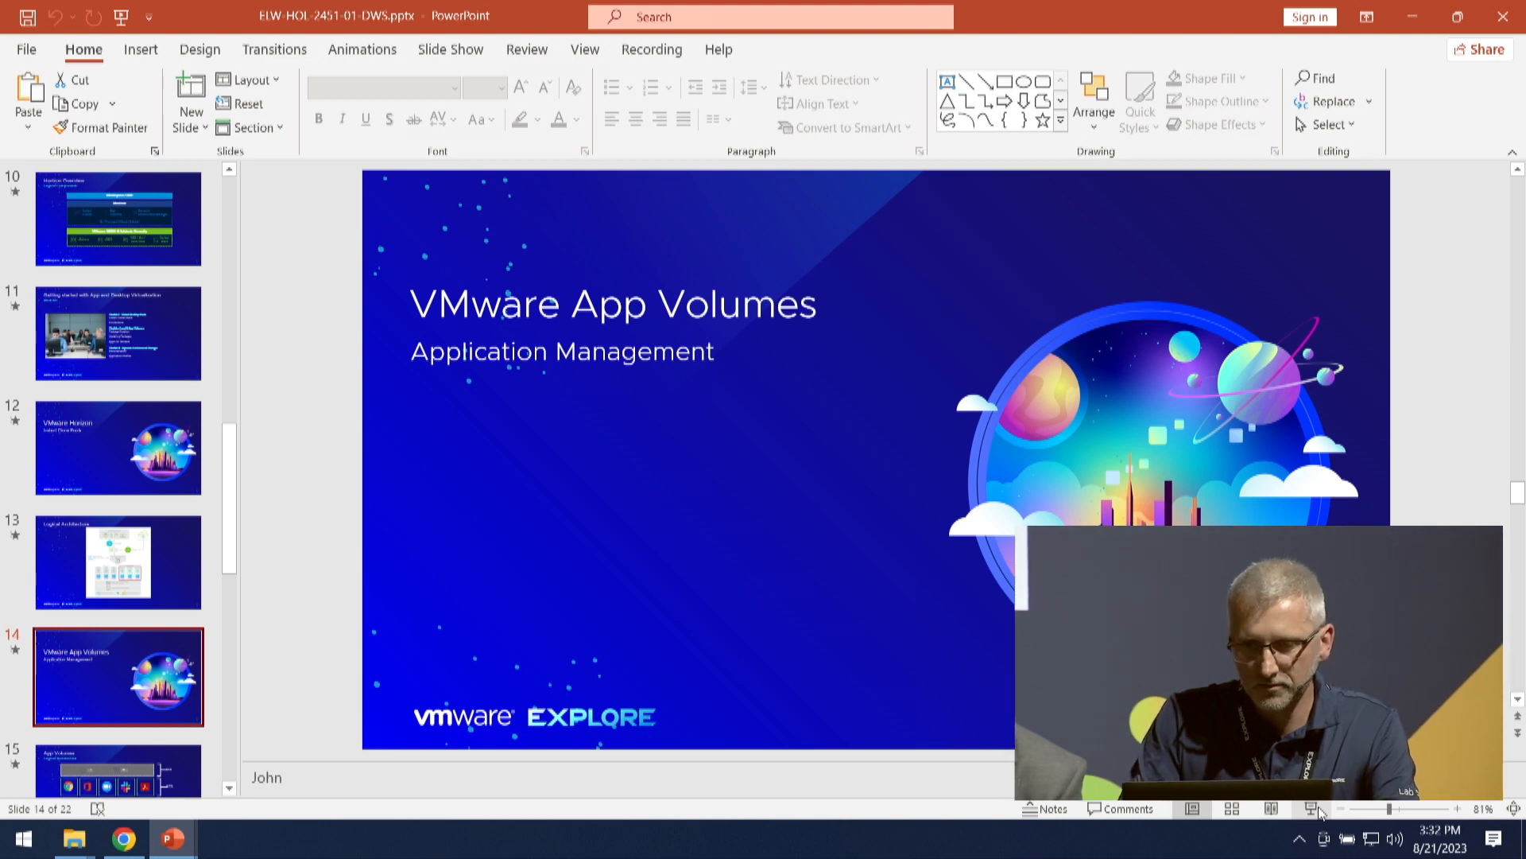
{"action": "left_click", "coordinate": [1313, 808]}
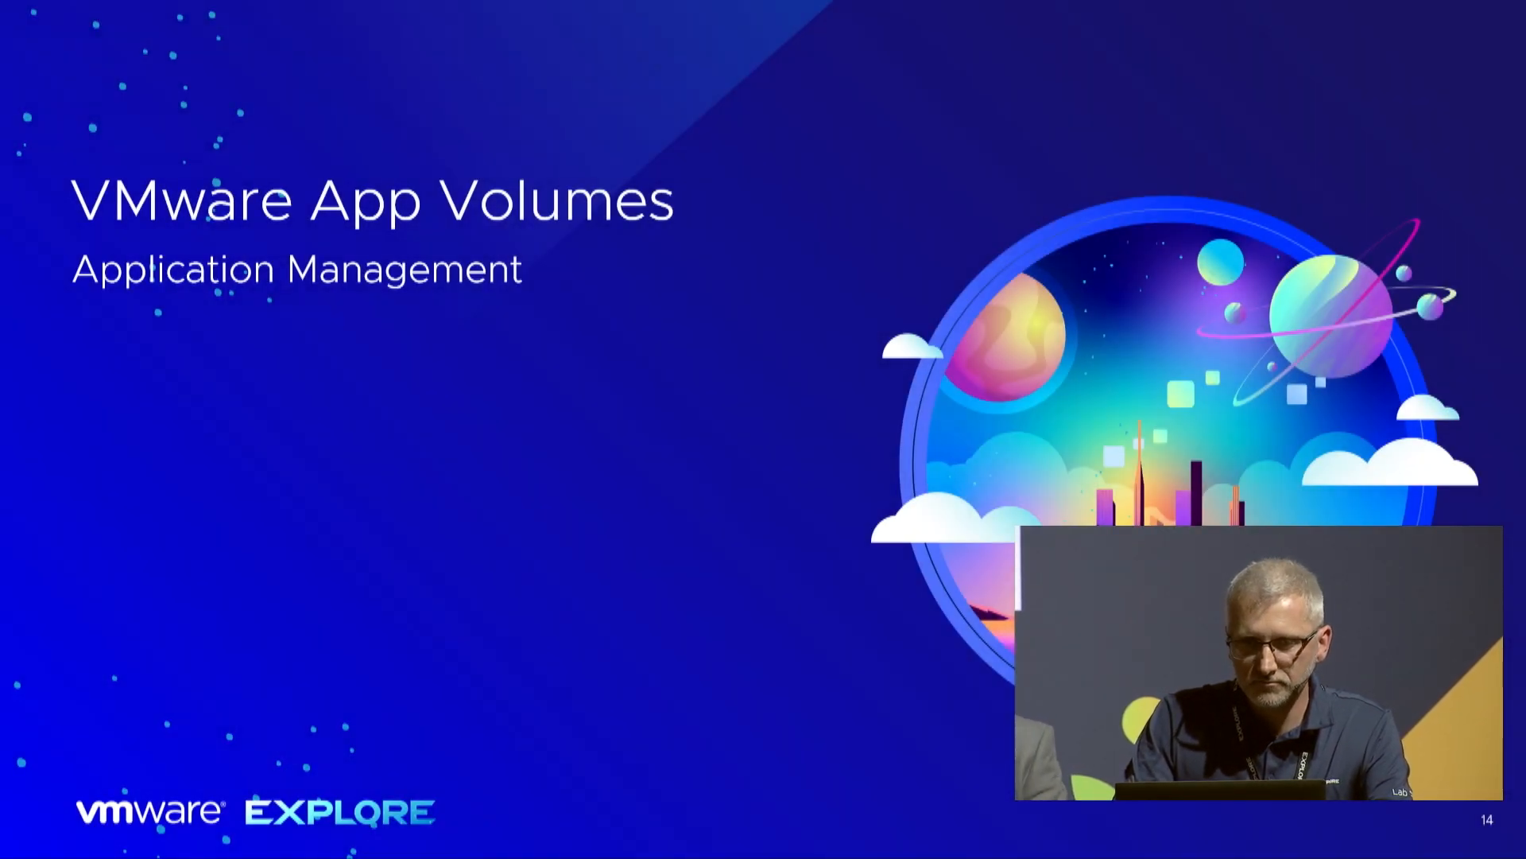
{"action": "key", "text": "Right"}
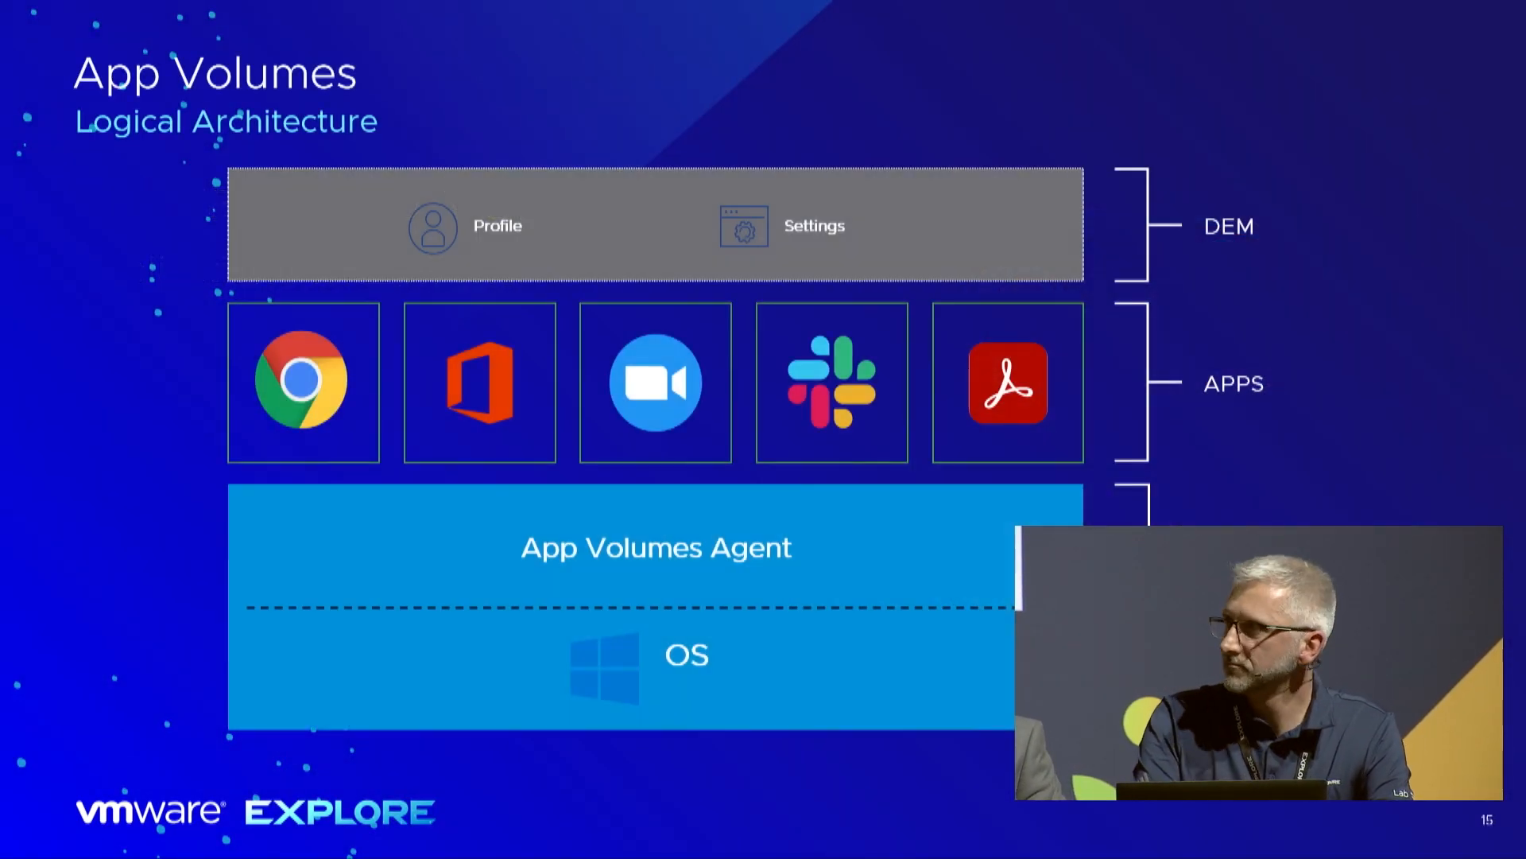
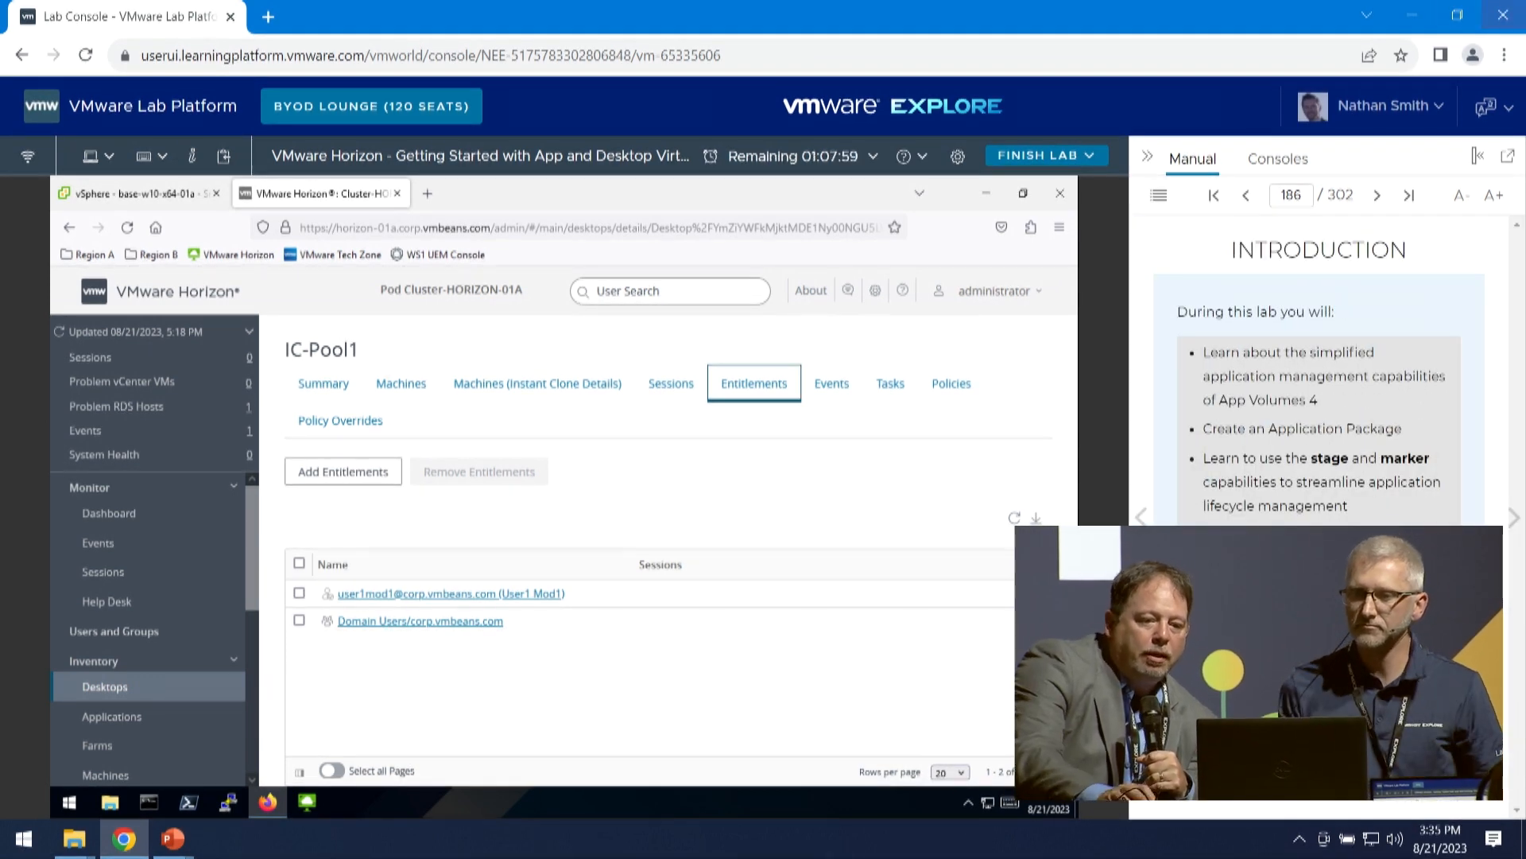
- Page through the lab manual's App Volumes introduction from page 186 up to the Launch Firefox instructions
{"action": "left_click", "coordinate": [1513, 518]}
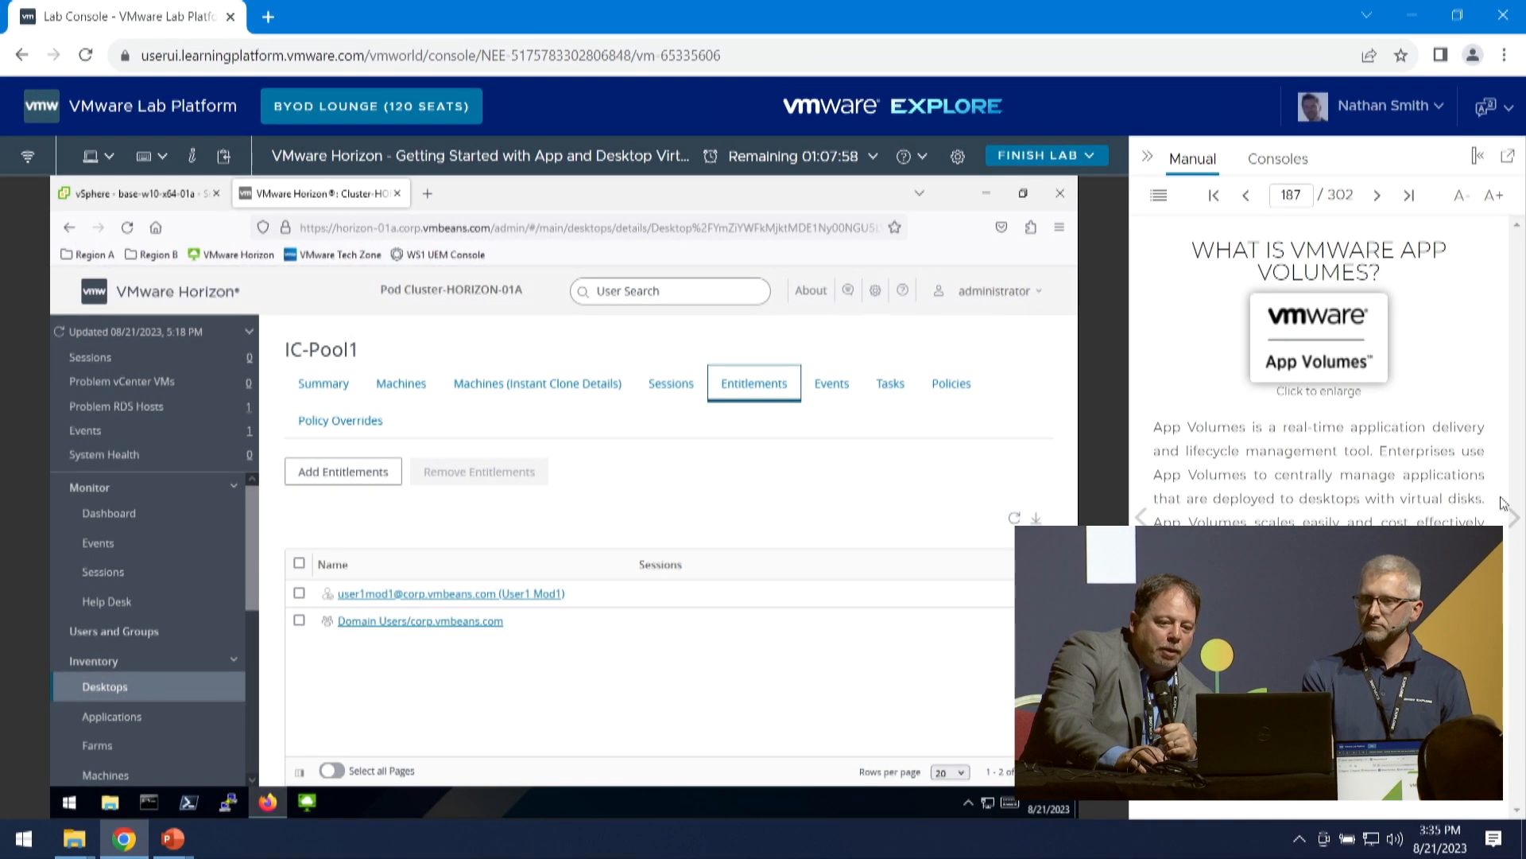
{"action": "left_click", "coordinate": [1513, 517]}
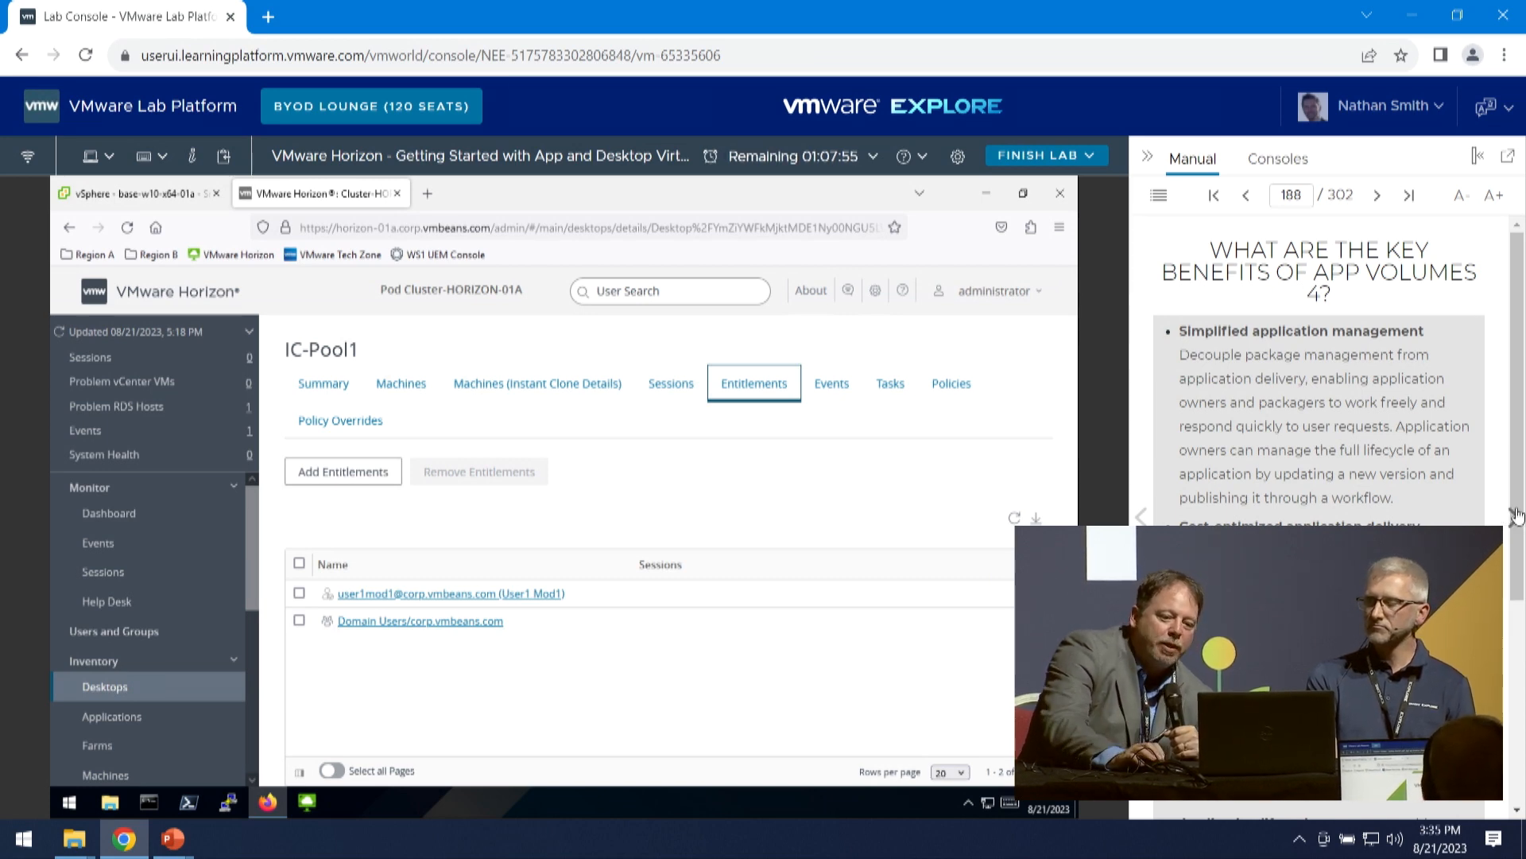
{"action": "left_click", "coordinate": [1514, 518]}
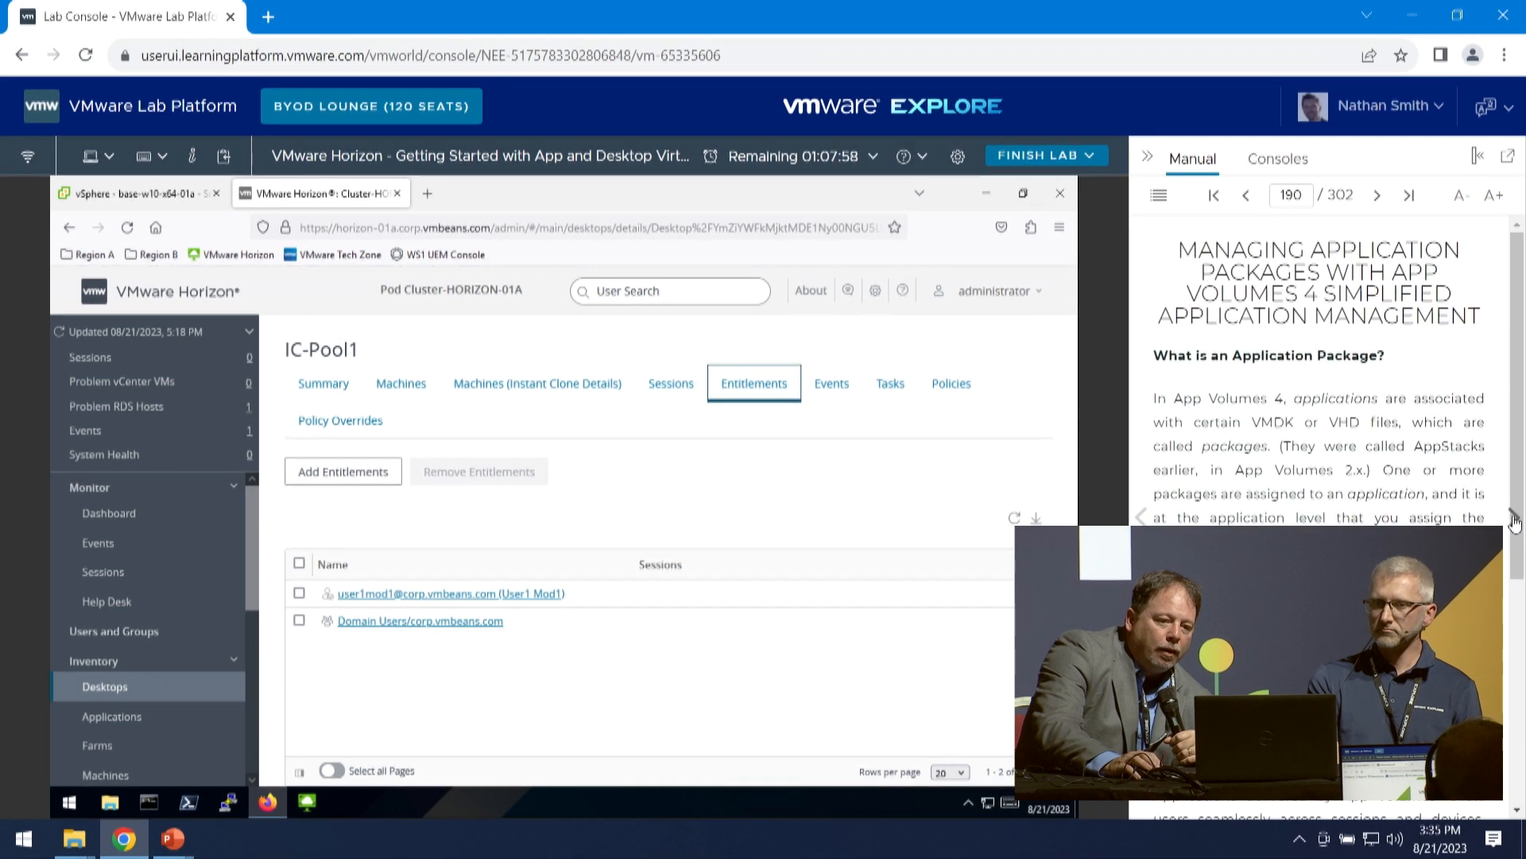
{"action": "left_click", "coordinate": [1514, 518]}
{"action": "left_click", "coordinate": [1513, 519]}
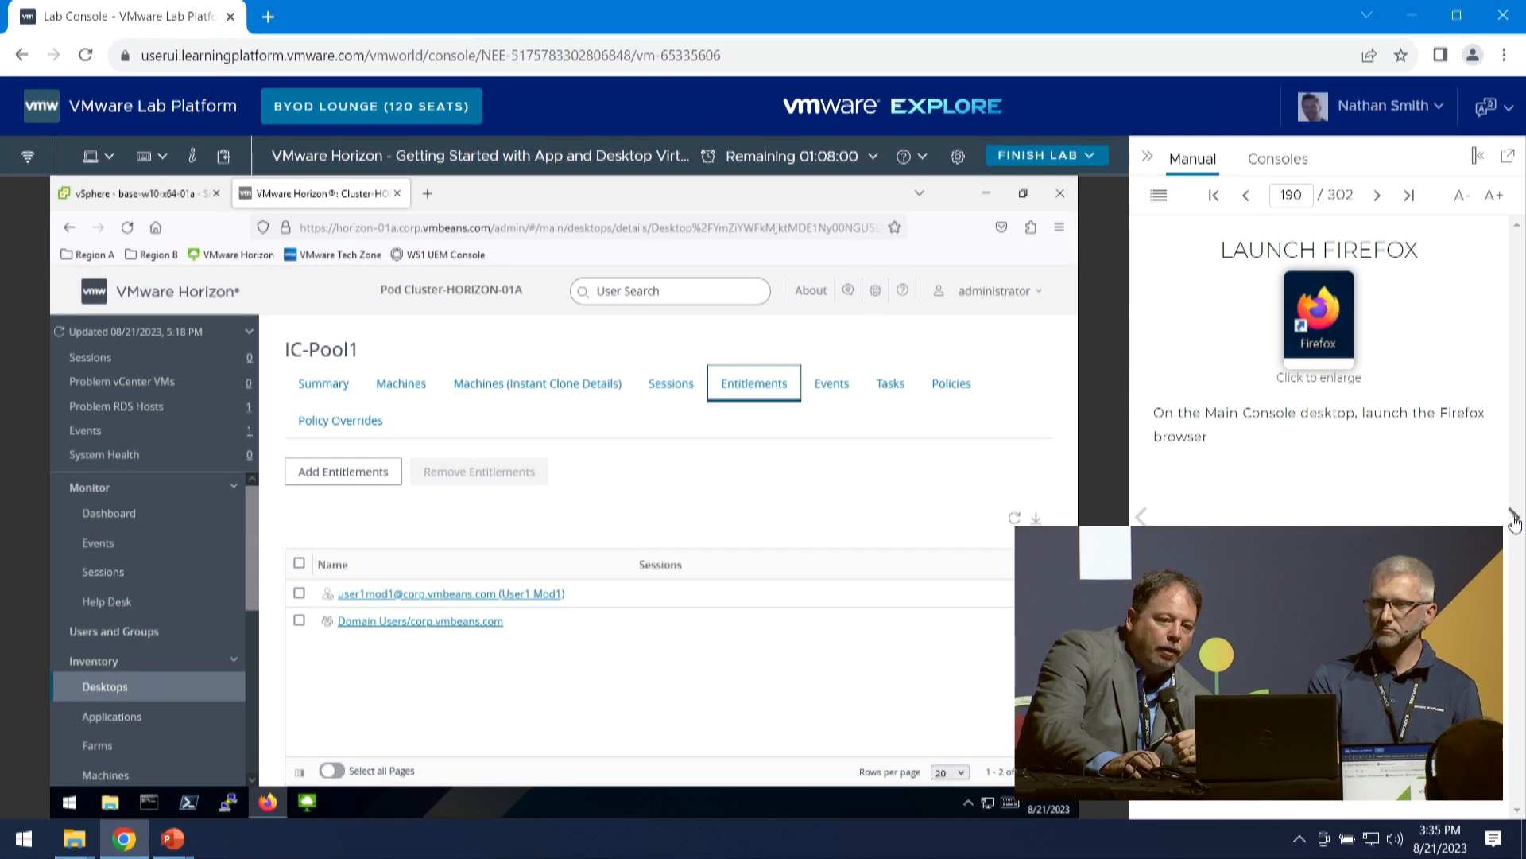
{"action": "left_click", "coordinate": [1142, 517]}
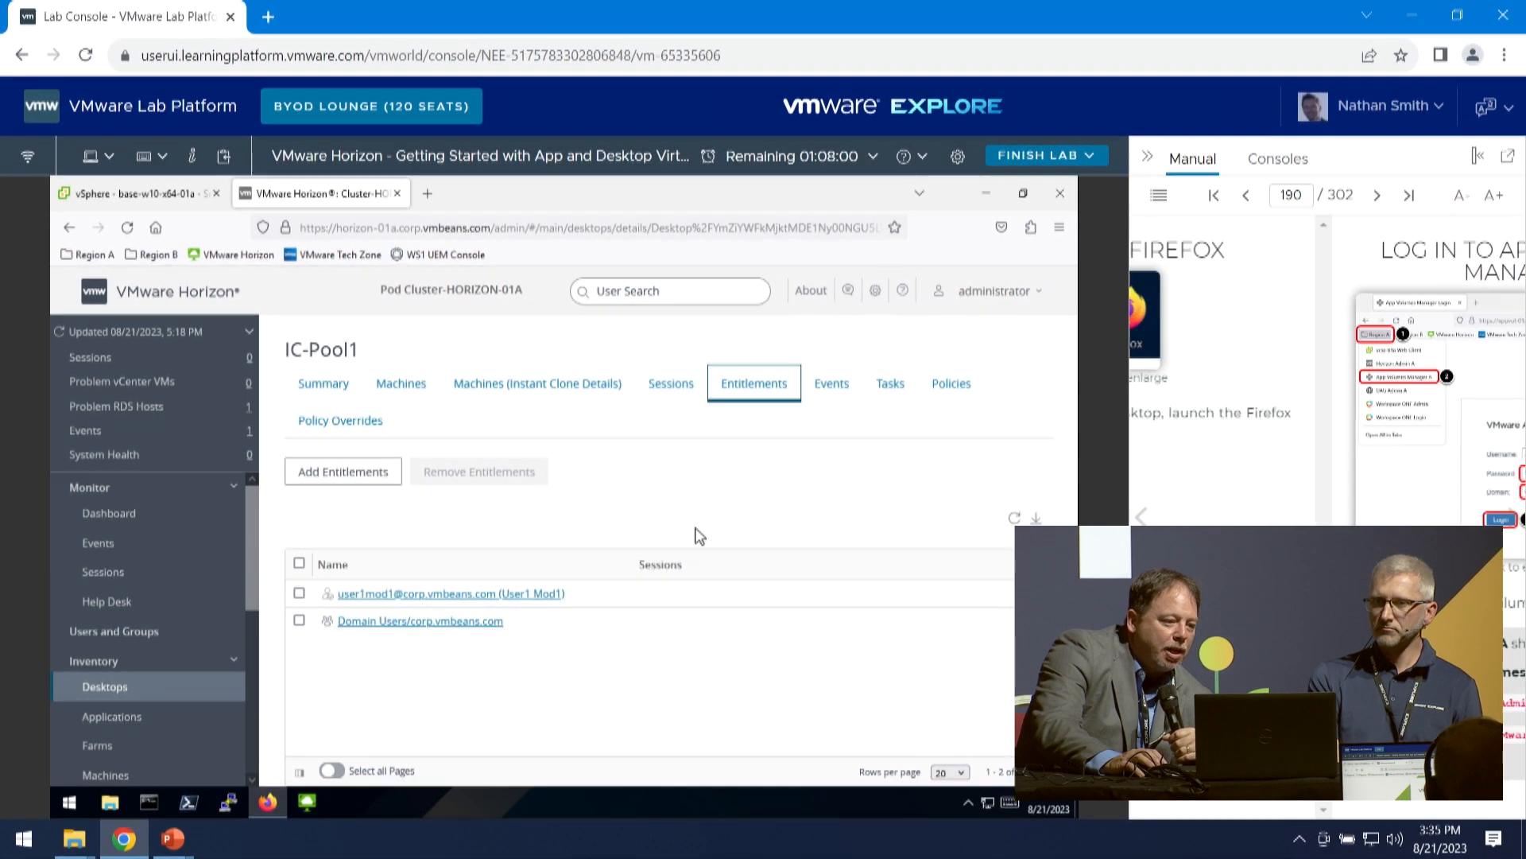
{"action": "left_click", "coordinate": [266, 805]}
{"action": "left_click", "coordinate": [264, 804]}
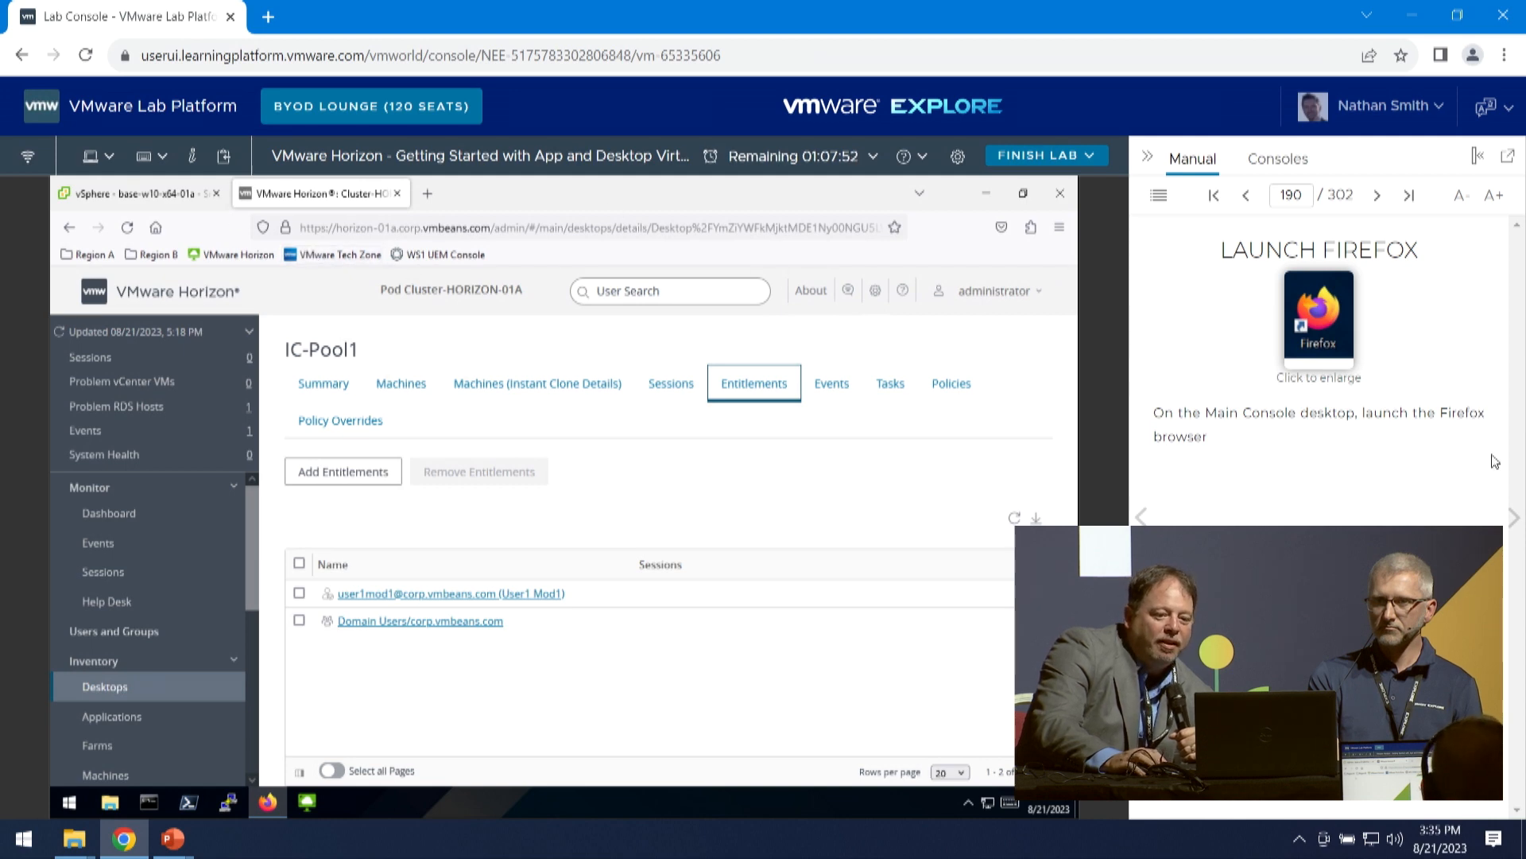
- Open App Volumes Manager A from the Region A bookmarks and log in as Administrator on the CORP domain with the account password
{"action": "left_click", "coordinate": [1515, 518]}
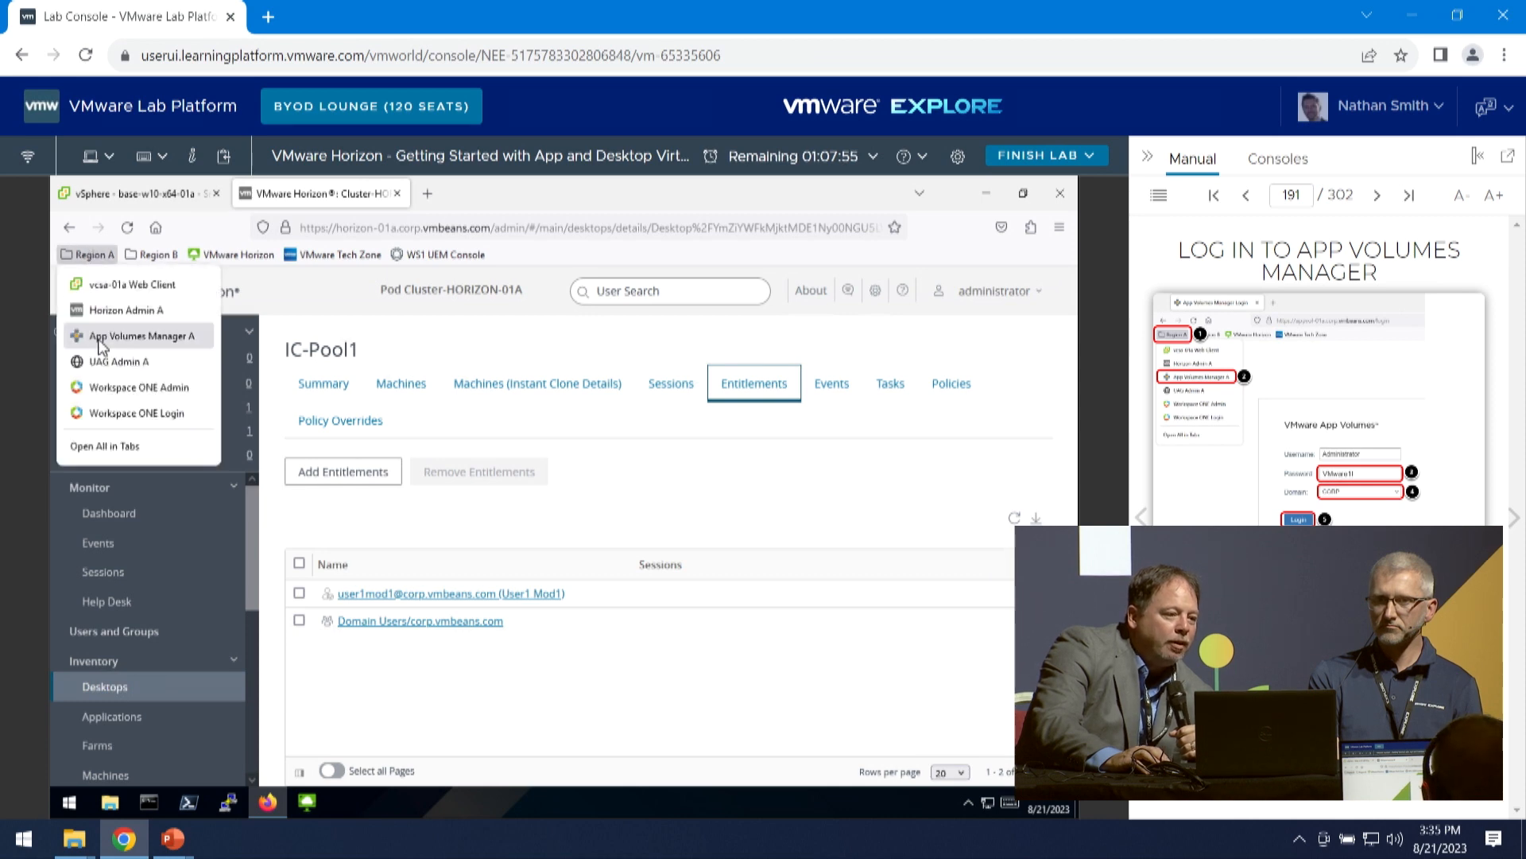
{"action": "left_click", "coordinate": [145, 339]}
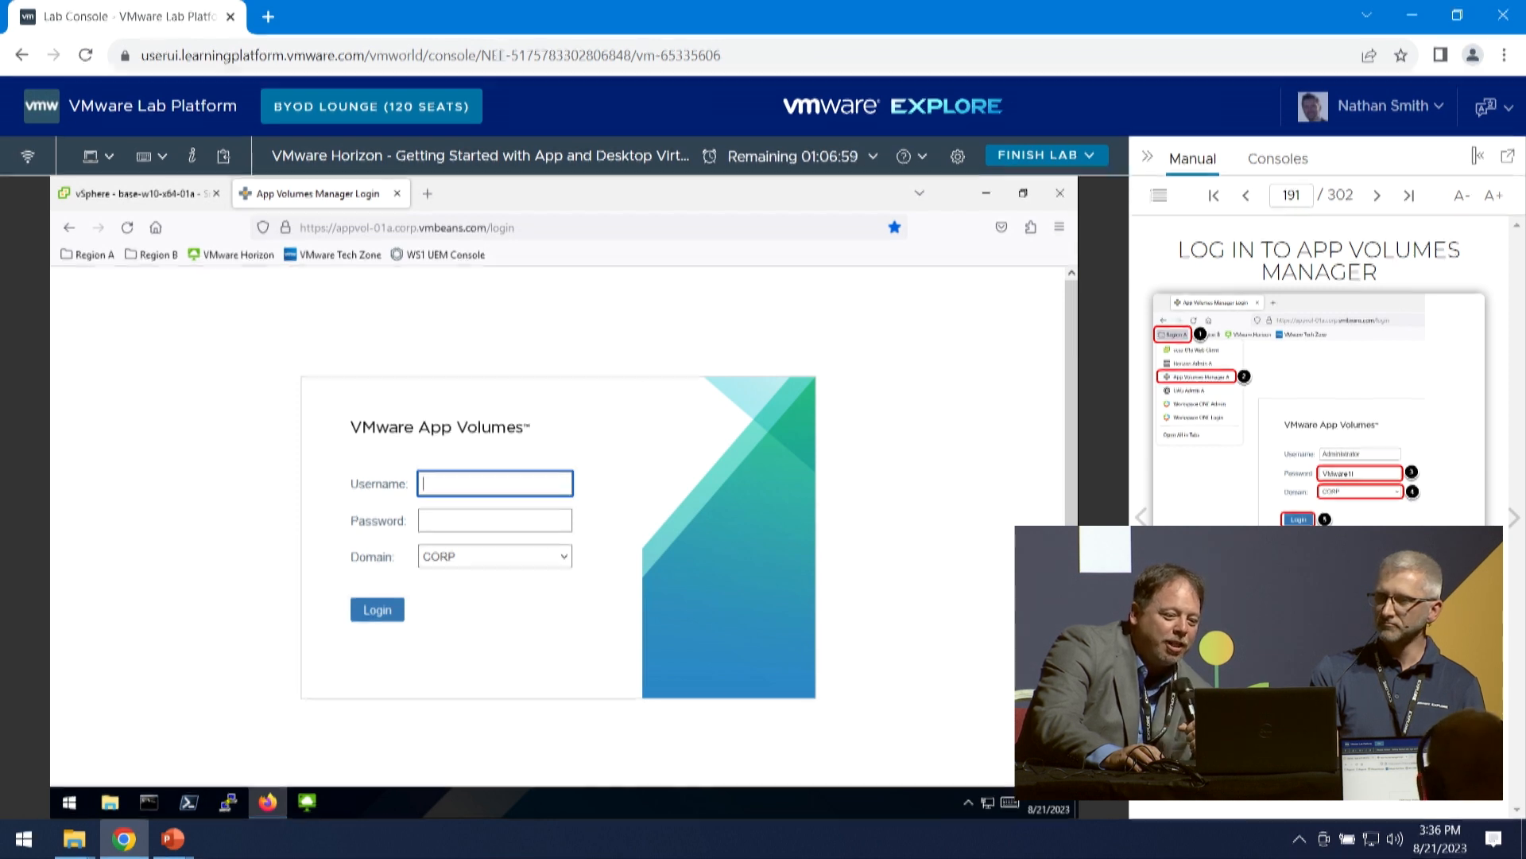
{"action": "left_click_drag", "start_coordinate": [1240, 636], "coordinate": [549, 493]}
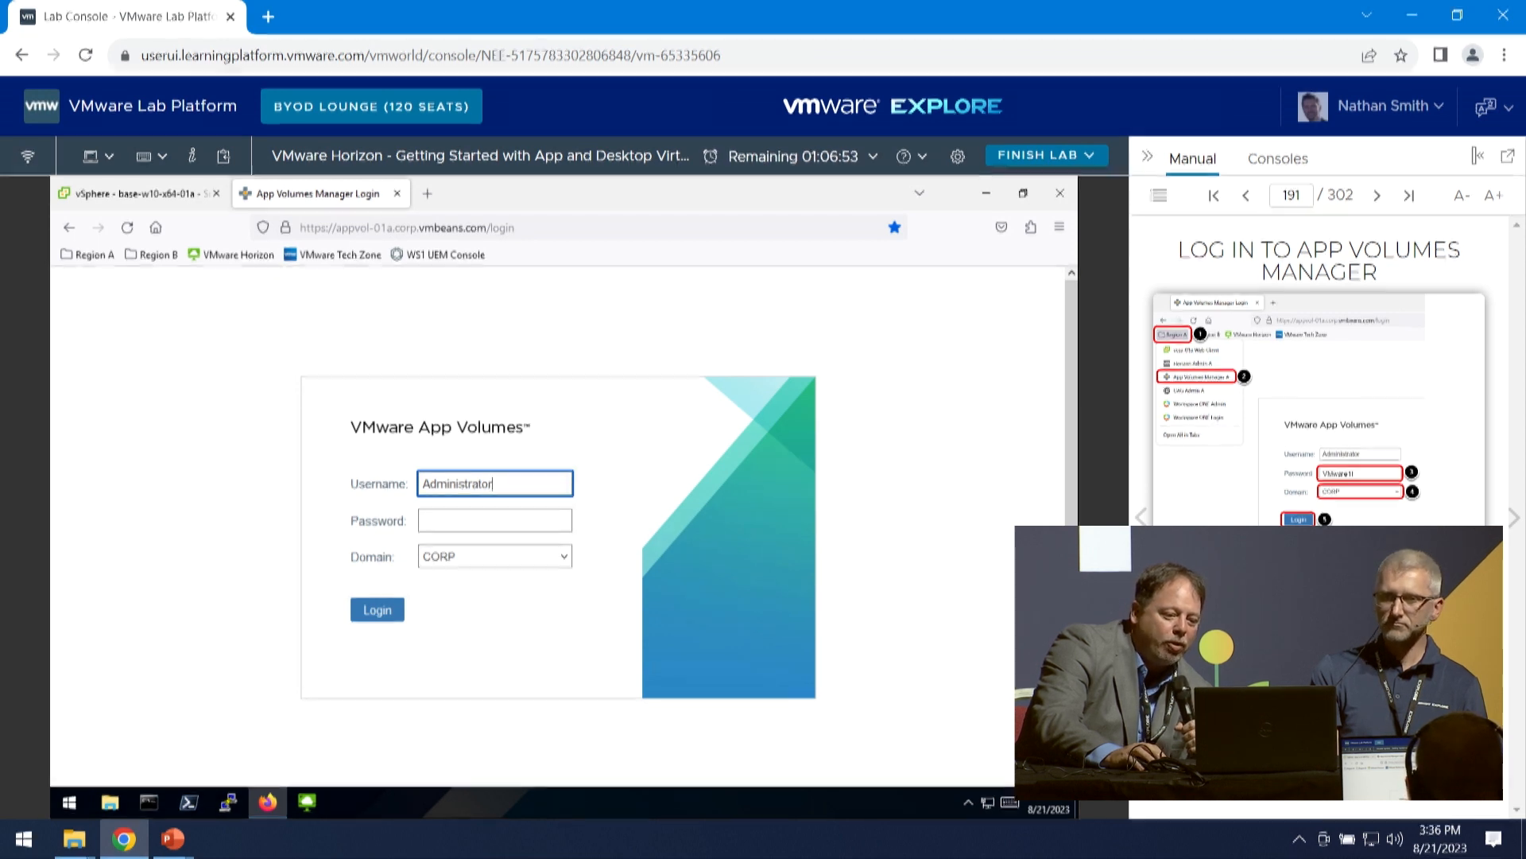
{"action": "left_click_drag", "start_coordinate": [1240, 691], "coordinate": [493, 523]}
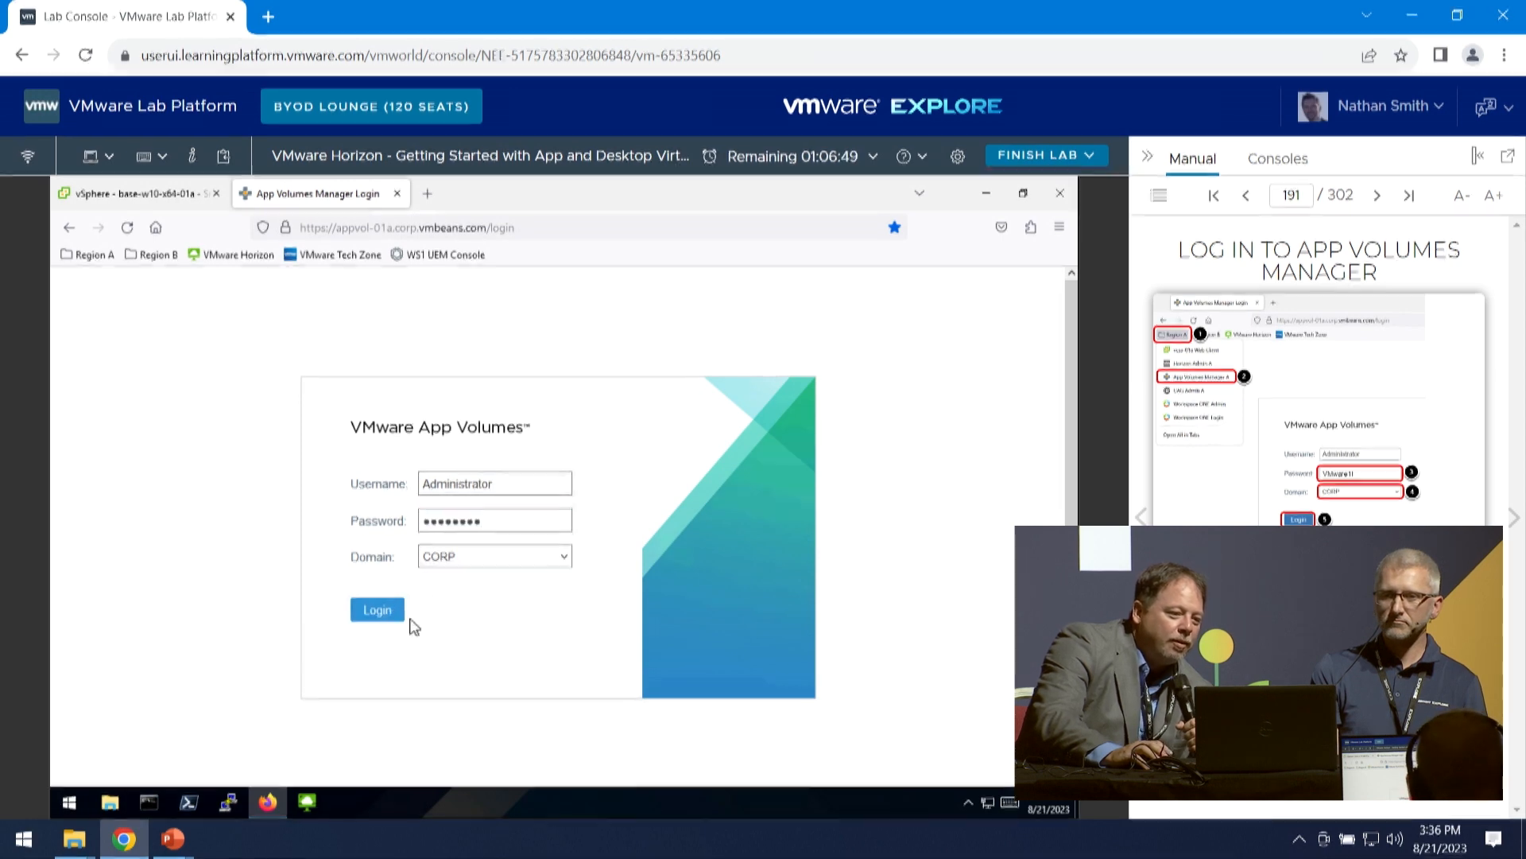
{"action": "key", "text": "Return"}
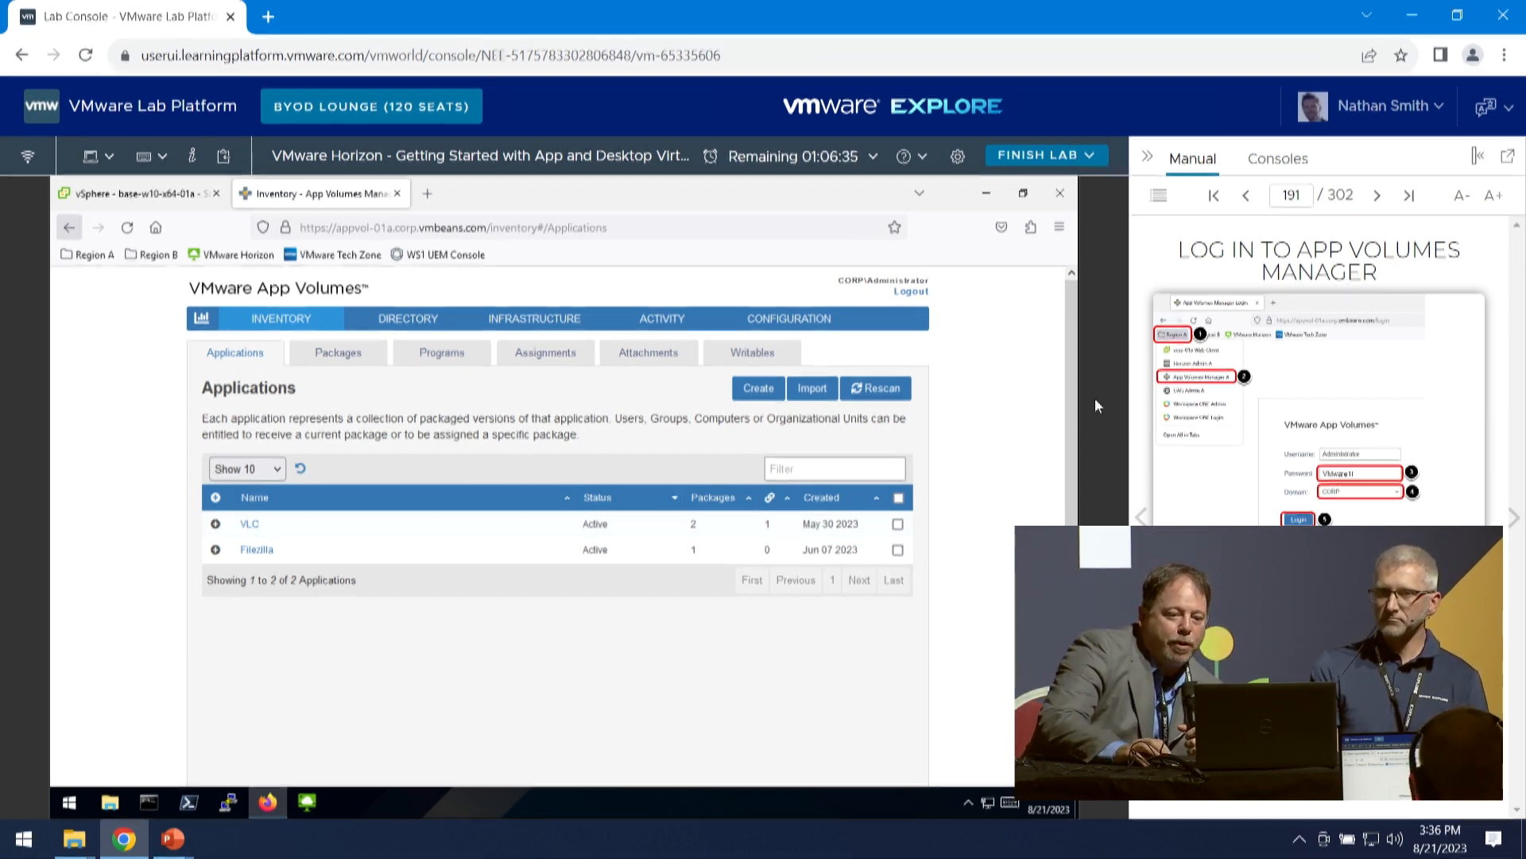
- Create a new App Volumes application named 7-Zip, keeping the option to create a package, and confirm its creation
{"action": "left_click", "coordinate": [1512, 528]}
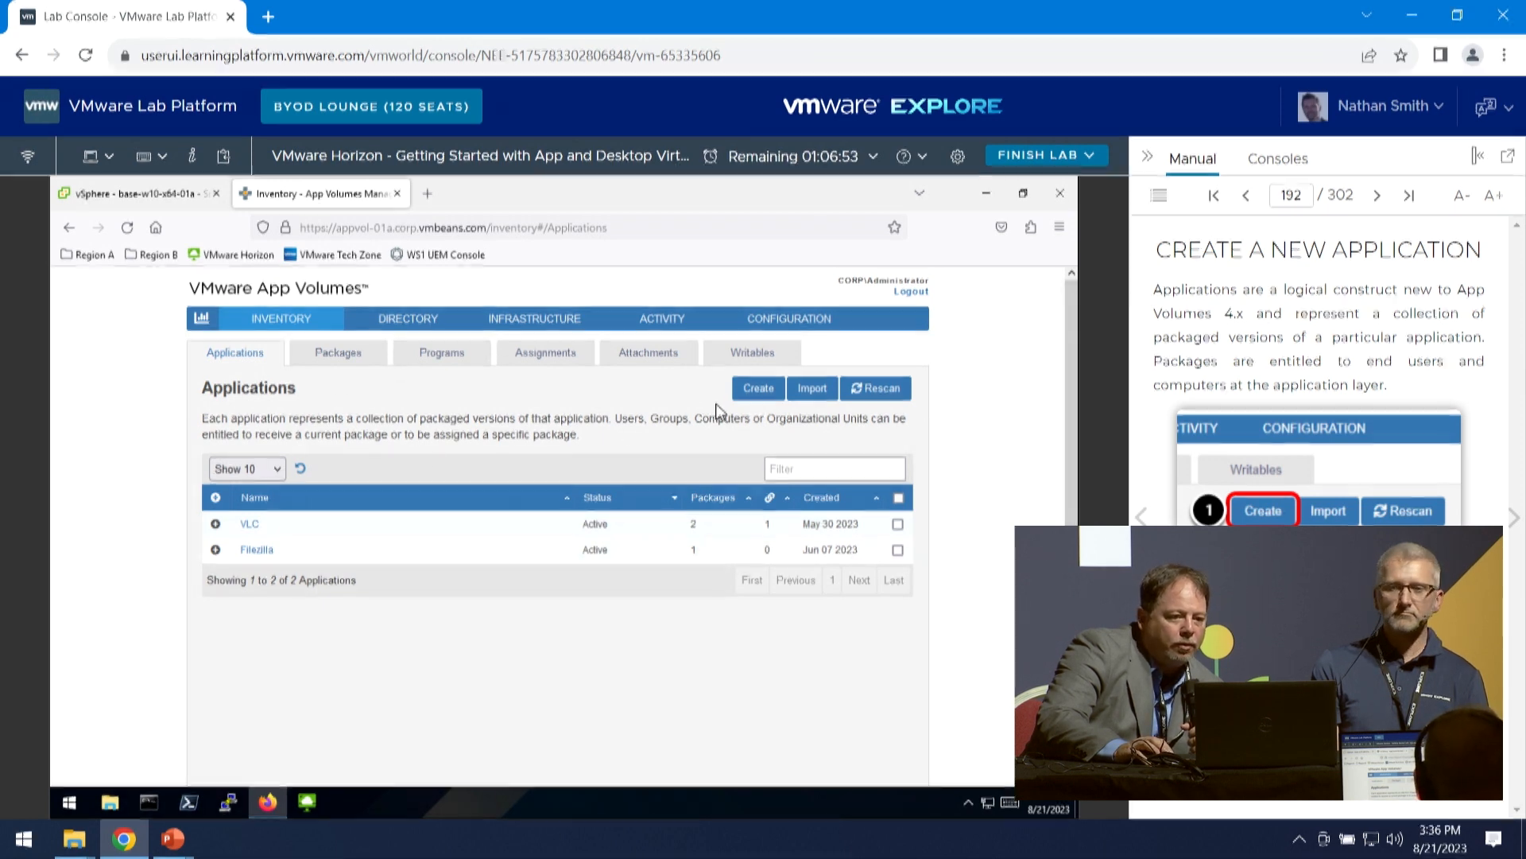
{"action": "left_click", "coordinate": [766, 395]}
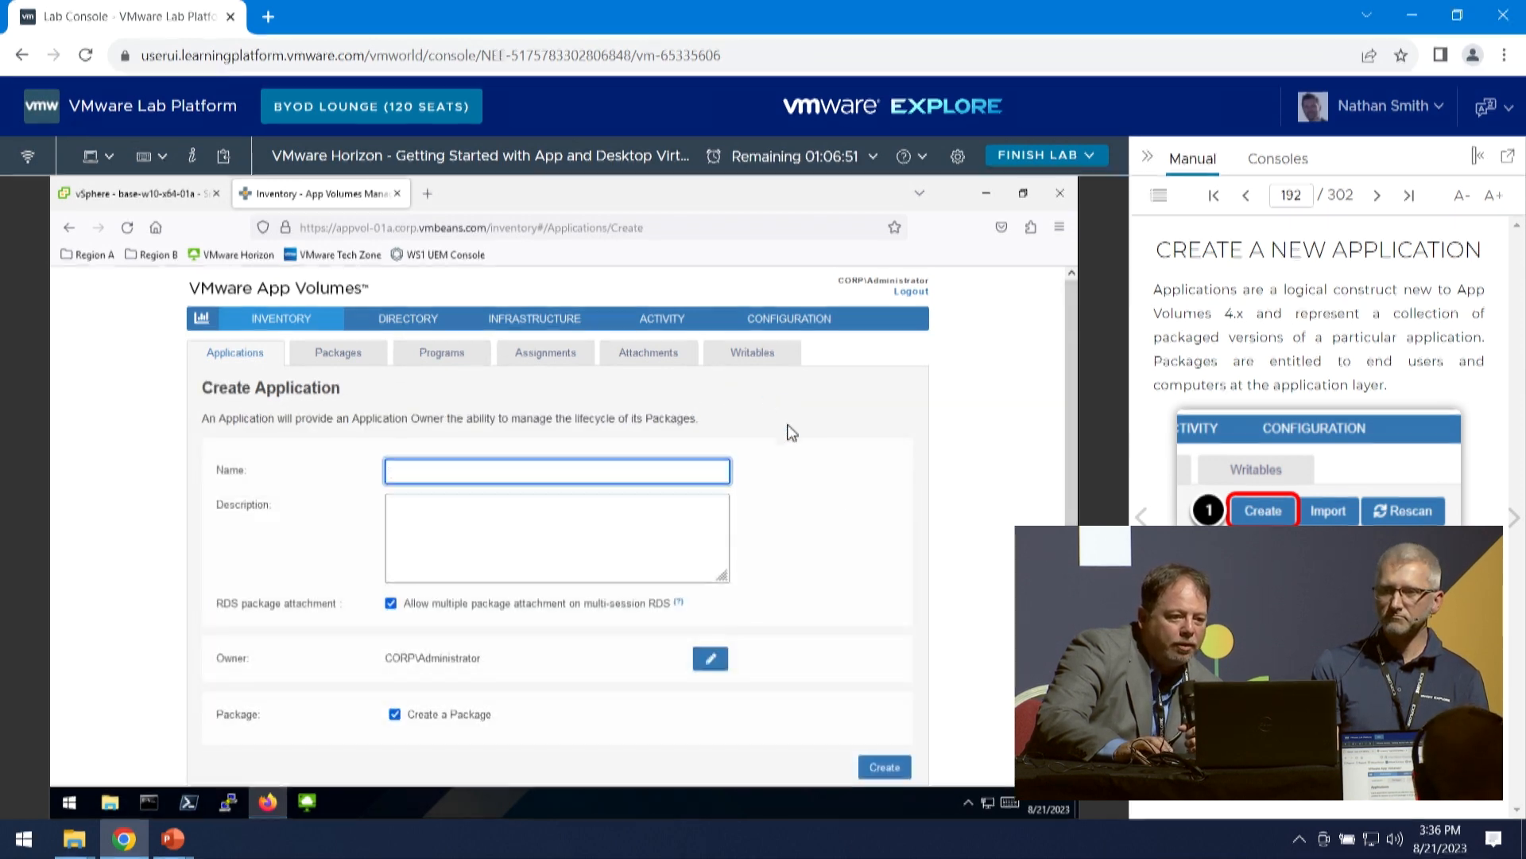
{"action": "left_click", "coordinate": [1514, 518]}
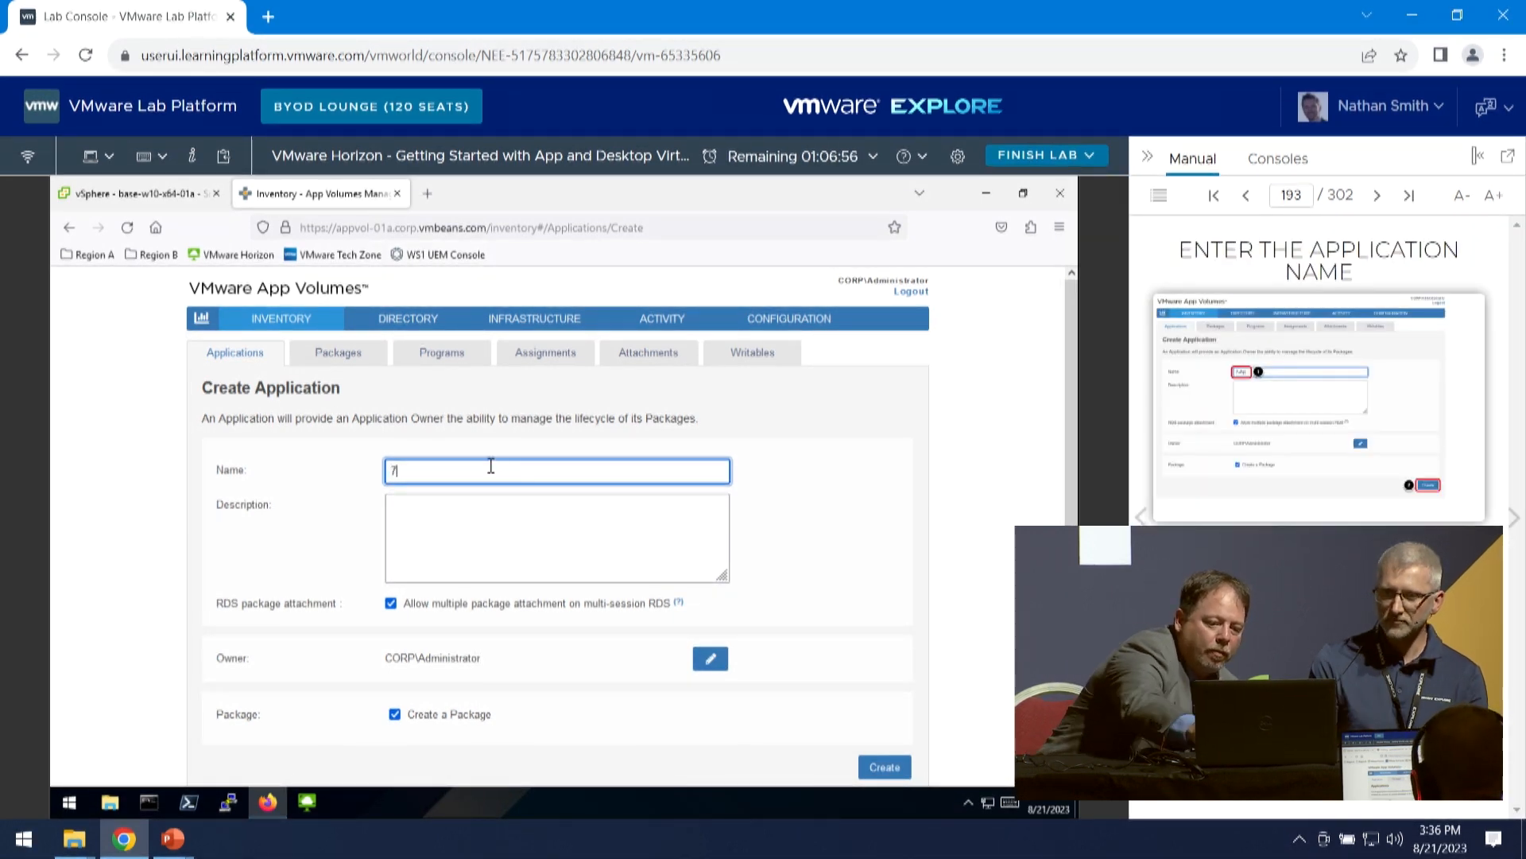
{"action": "type", "text": "7-Zip"}
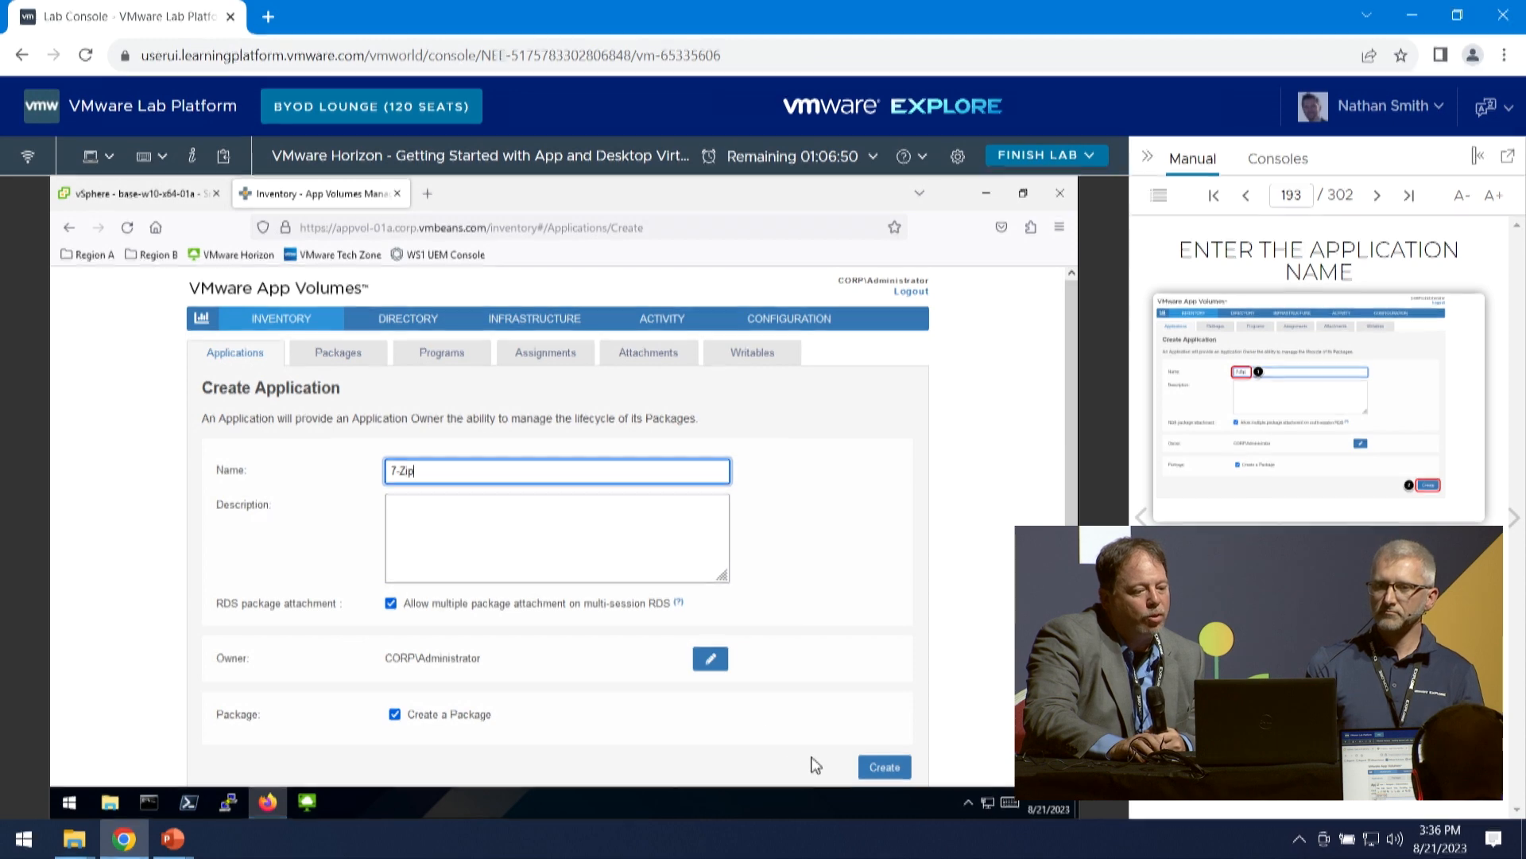
{"action": "left_click", "coordinate": [883, 766]}
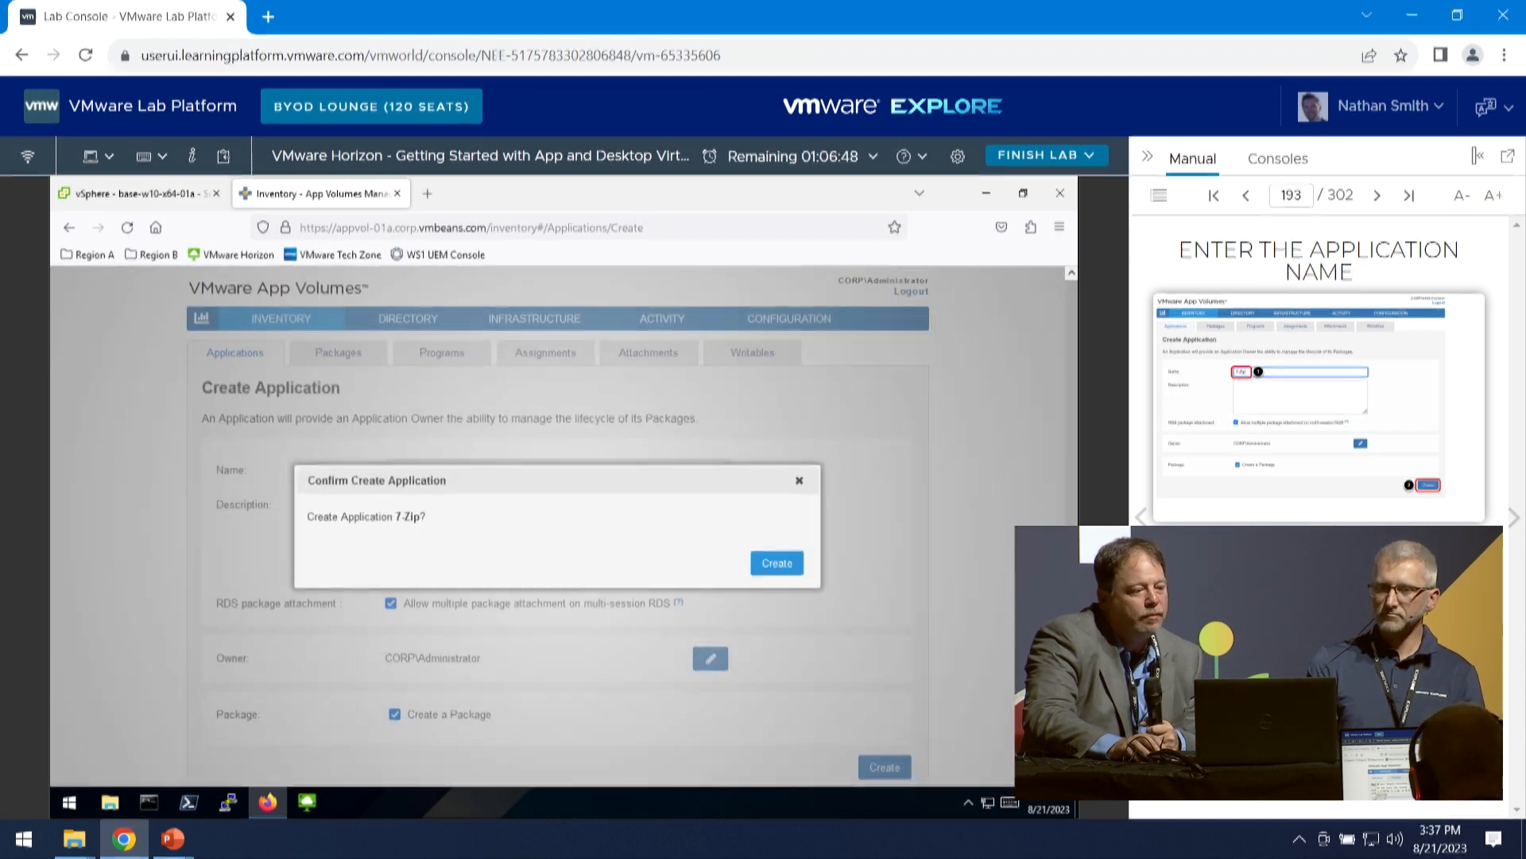
{"action": "left_click", "coordinate": [776, 563]}
- Name the new 7-Zip package 7-Zip 22.01 and review the available stage options, keeping New
{"action": "left_click", "coordinate": [1510, 518]}
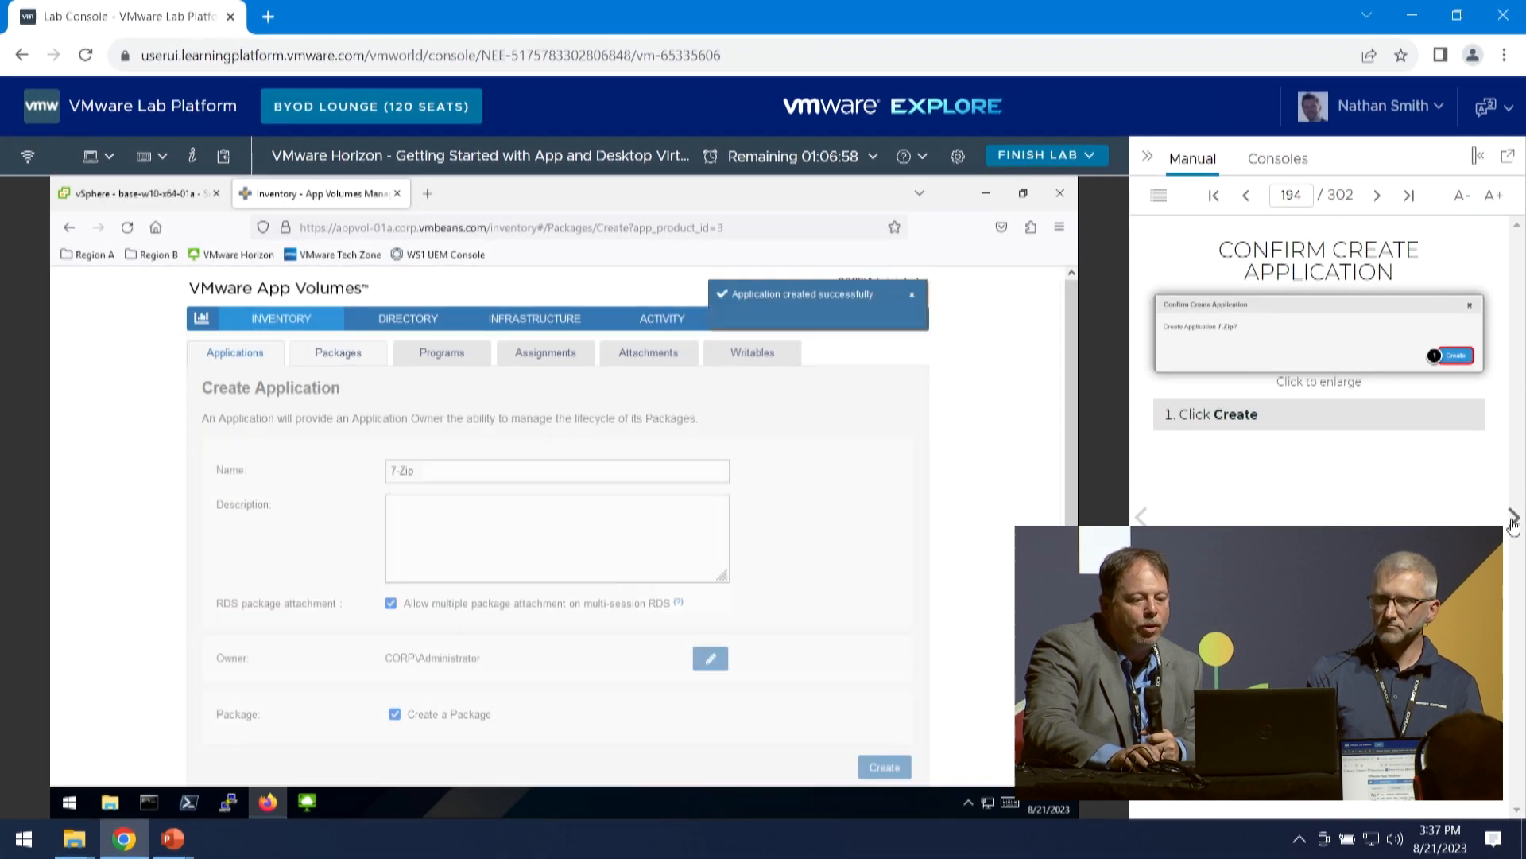
{"action": "left_click", "coordinate": [1512, 520]}
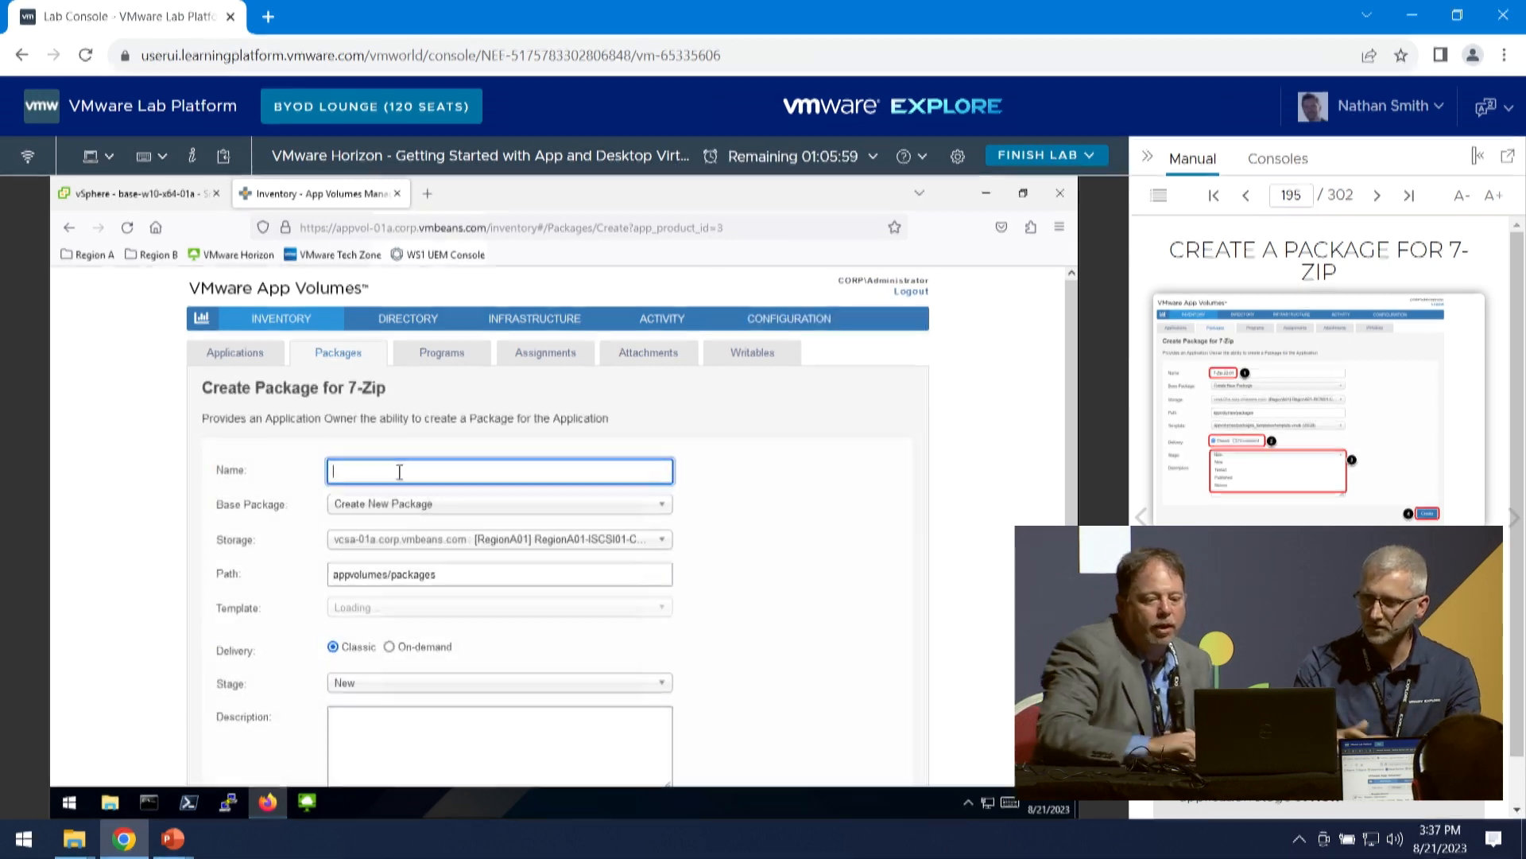
{"action": "type", "text": "7"}
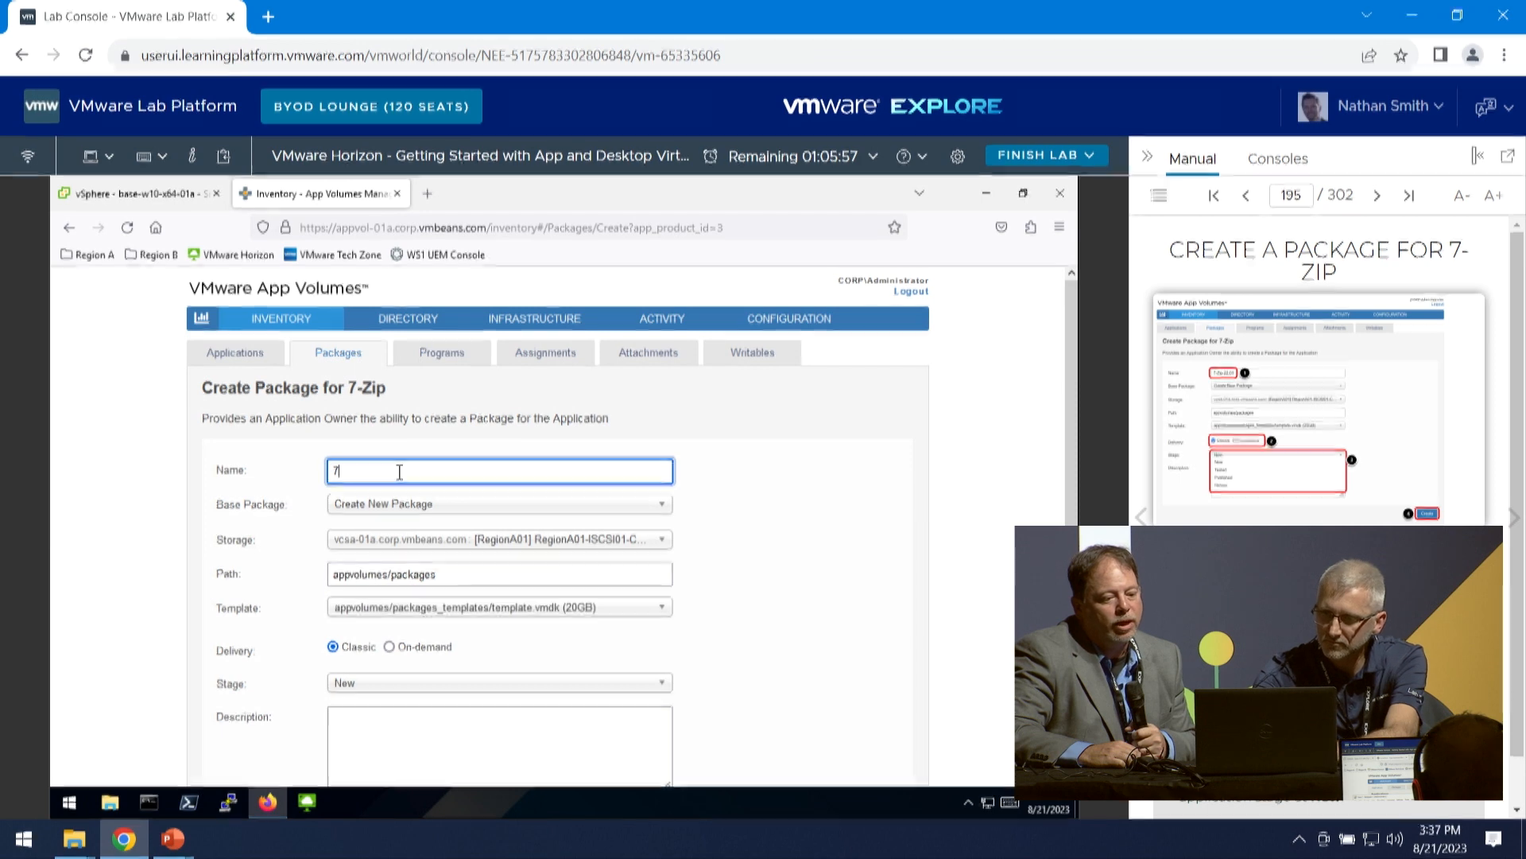
{"action": "type", "text": "-Zip"}
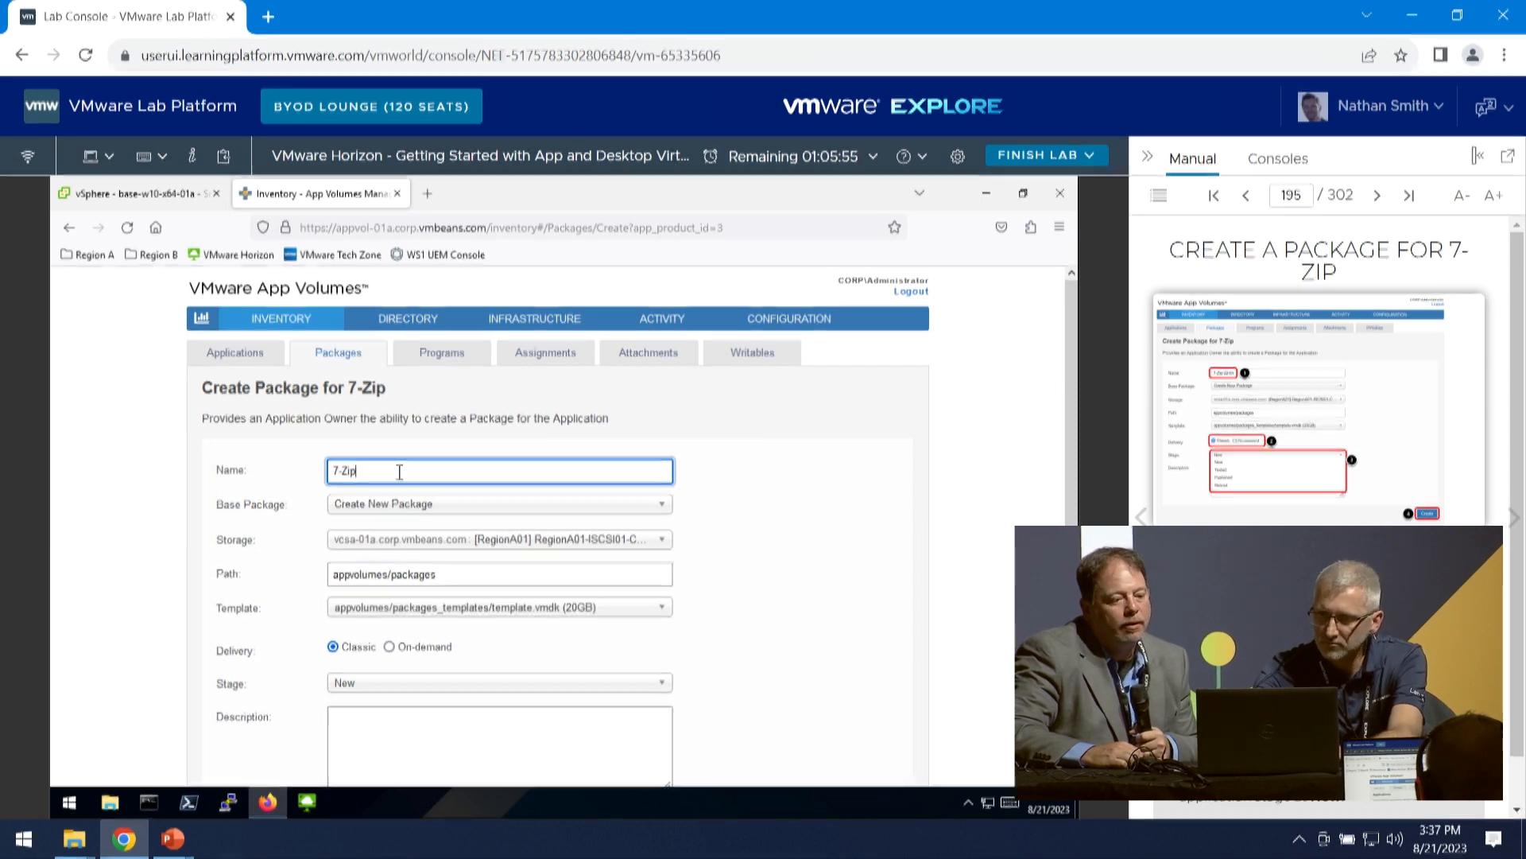
{"action": "type", "text": " 22.01"}
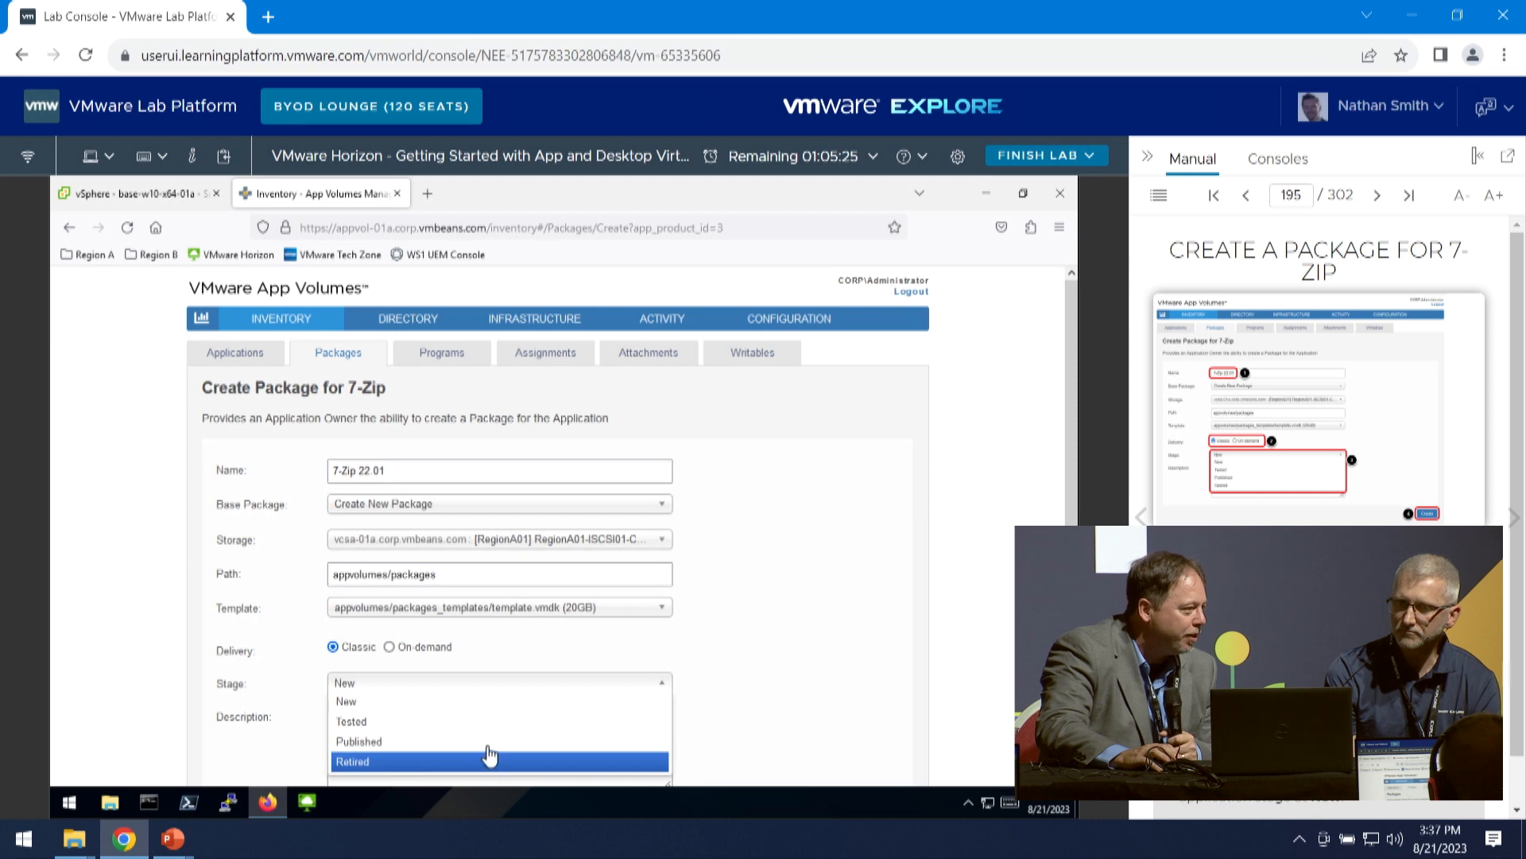
{"action": "left_click", "coordinate": [768, 628]}
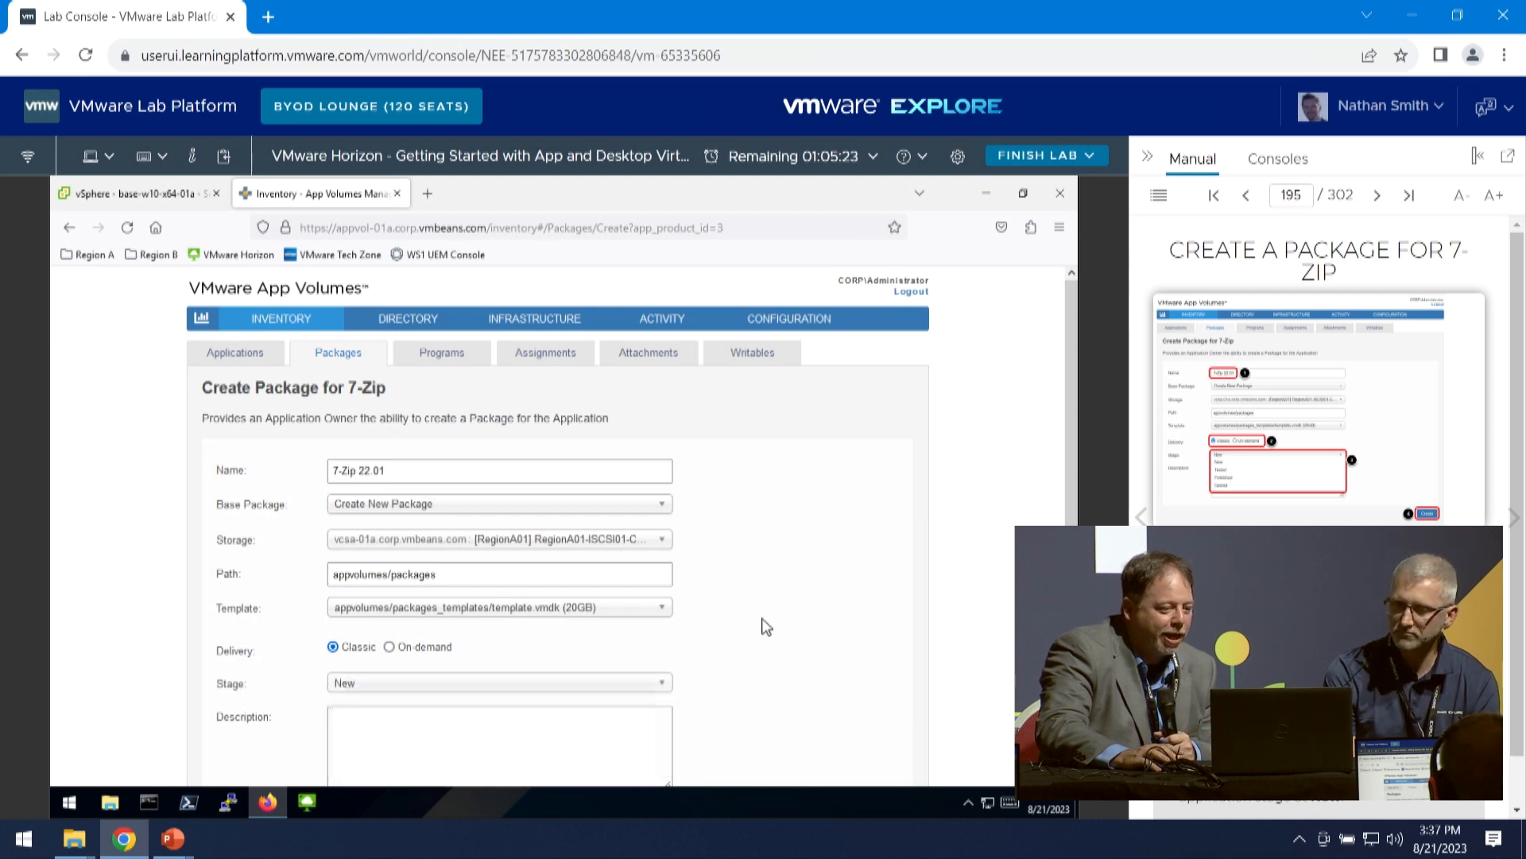
- Create the 7-Zip 22.01 package with Classic delivery and confirm it to be performed in the background
{"action": "scroll", "coordinate": [858, 690], "scroll_direction": "down", "scroll_amount": 2}
{"action": "scroll", "coordinate": [858, 690], "scroll_direction": "down", "scroll_amount": 1}
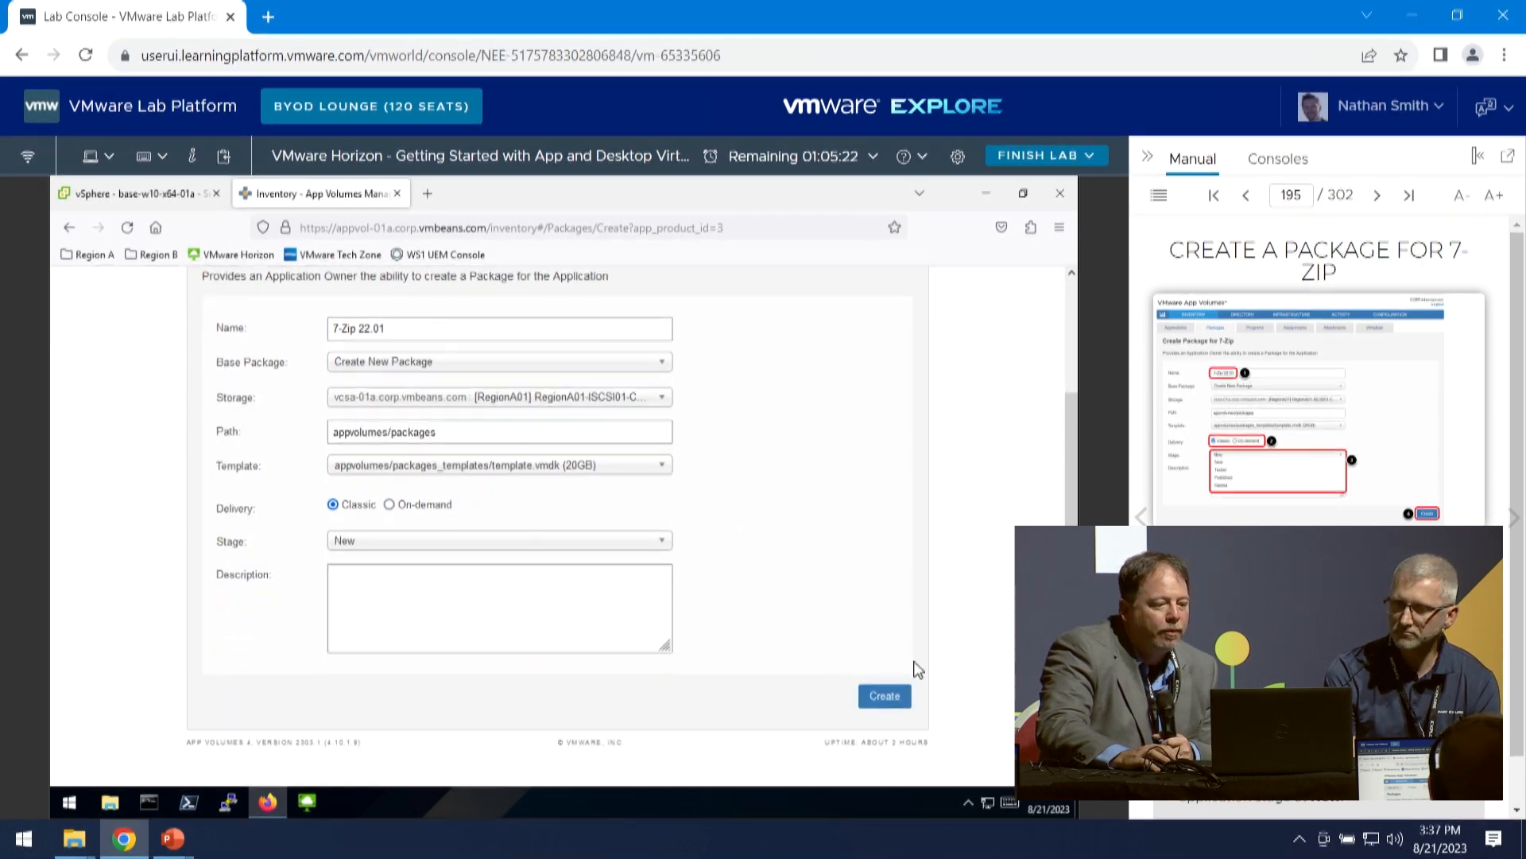
{"action": "left_click", "coordinate": [885, 698]}
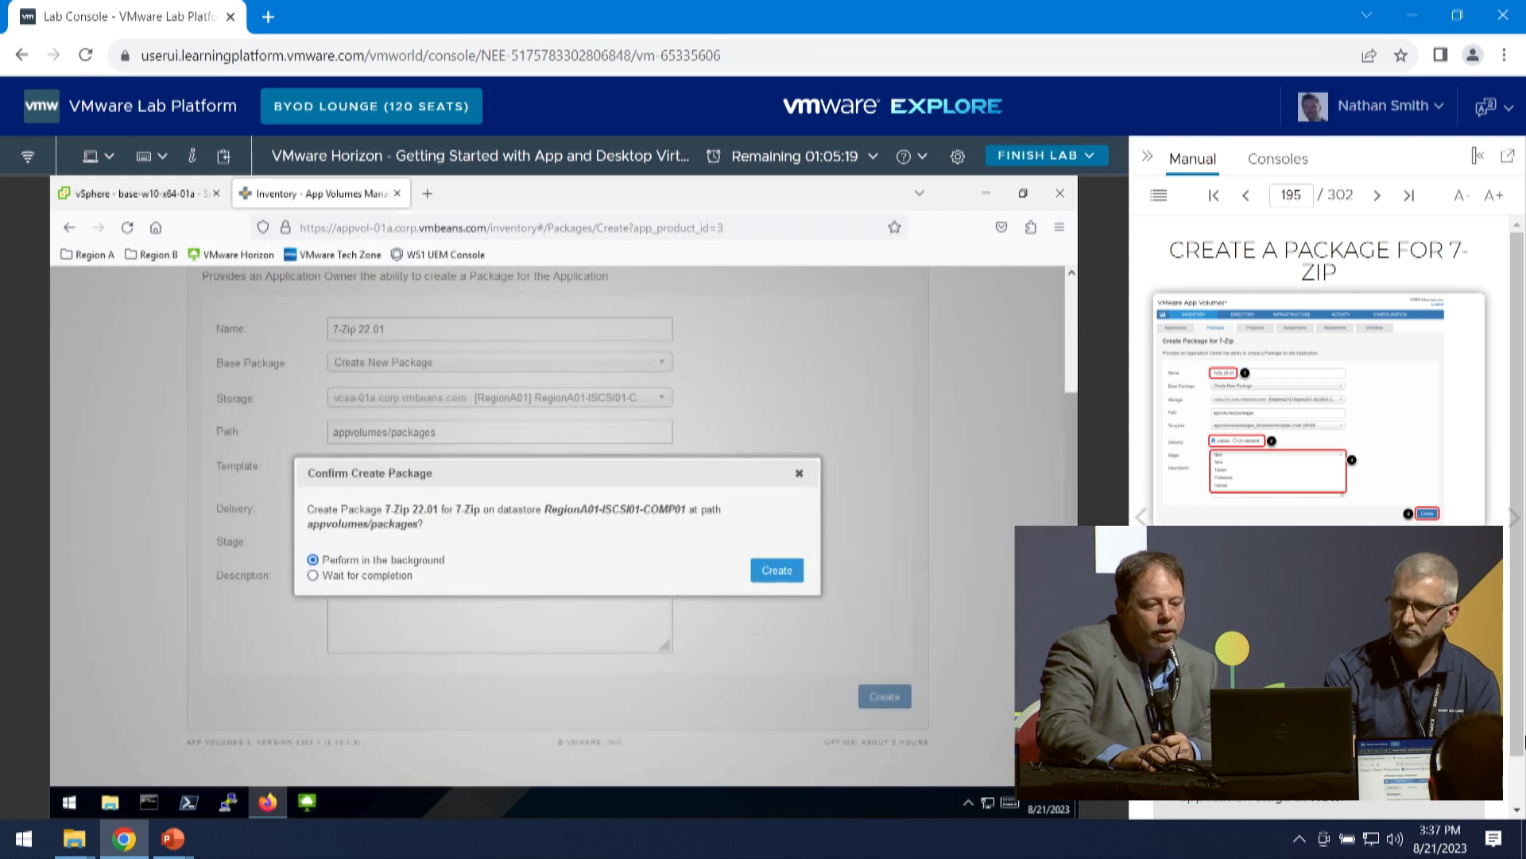
{"action": "scroll", "coordinate": [1304, 318], "scroll_direction": "down", "scroll_amount": 1}
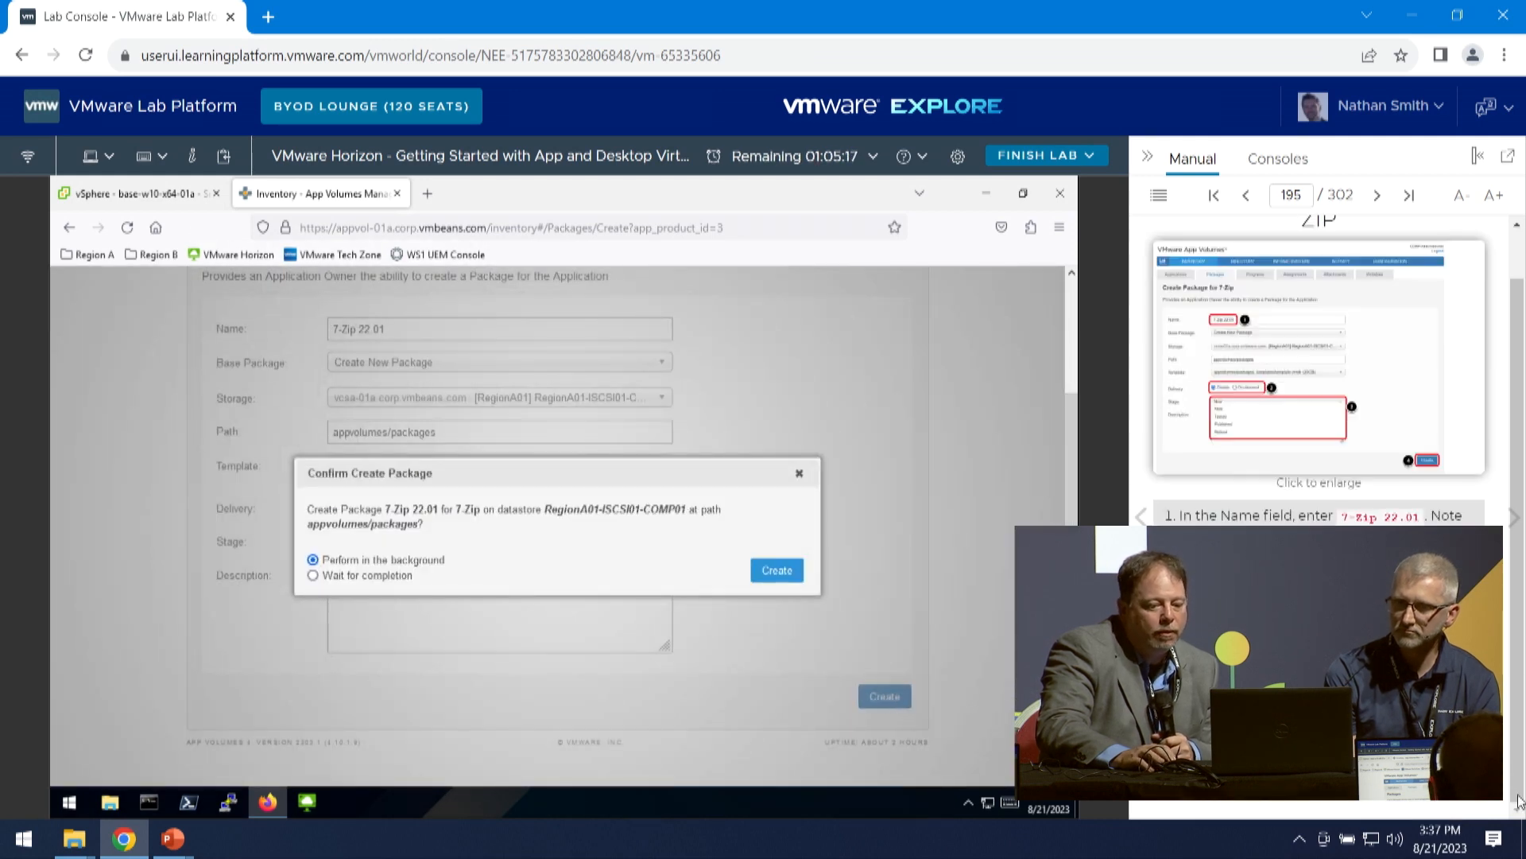
{"action": "left_click", "coordinate": [1377, 196]}
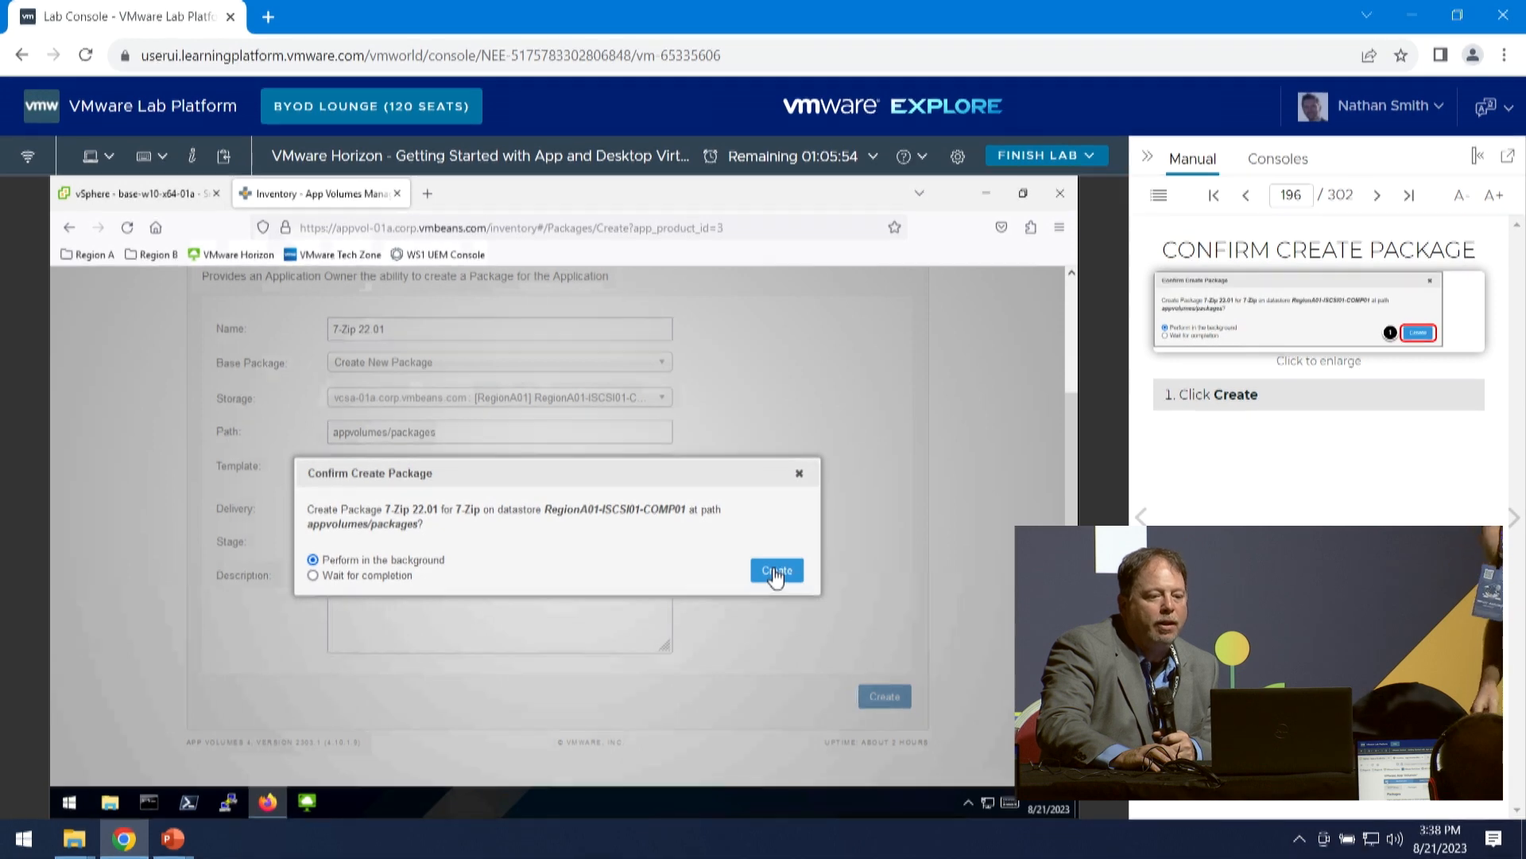
{"action": "left_click", "coordinate": [776, 573]}
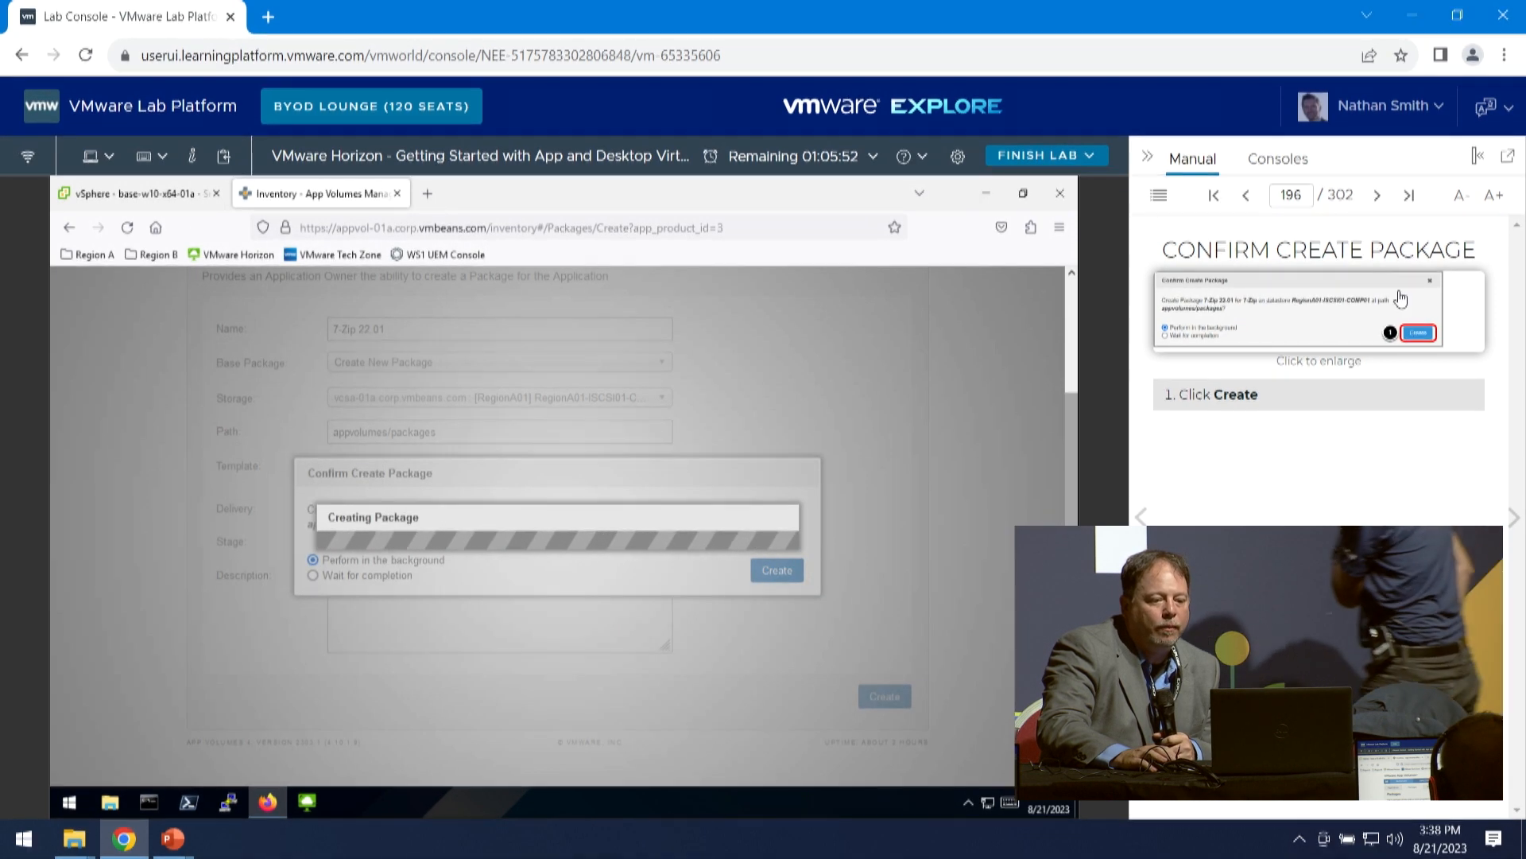
- Advance the manual to the packaging process instructions and open the 7-Zip application's details to review them
{"action": "left_click", "coordinate": [1516, 511]}
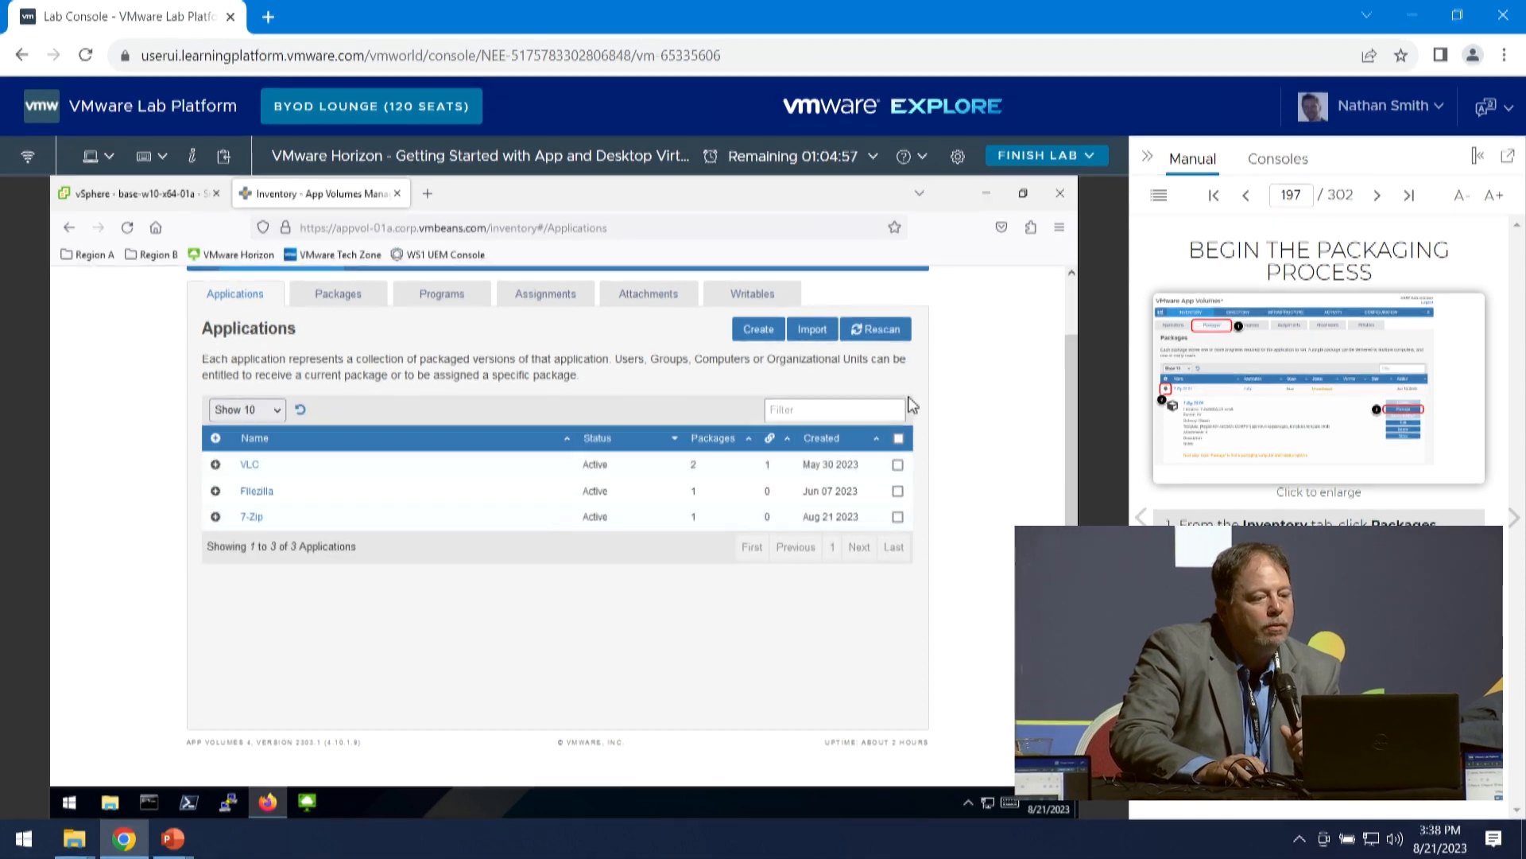
{"action": "scroll", "coordinate": [946, 374], "scroll_direction": "up", "scroll_amount": 2}
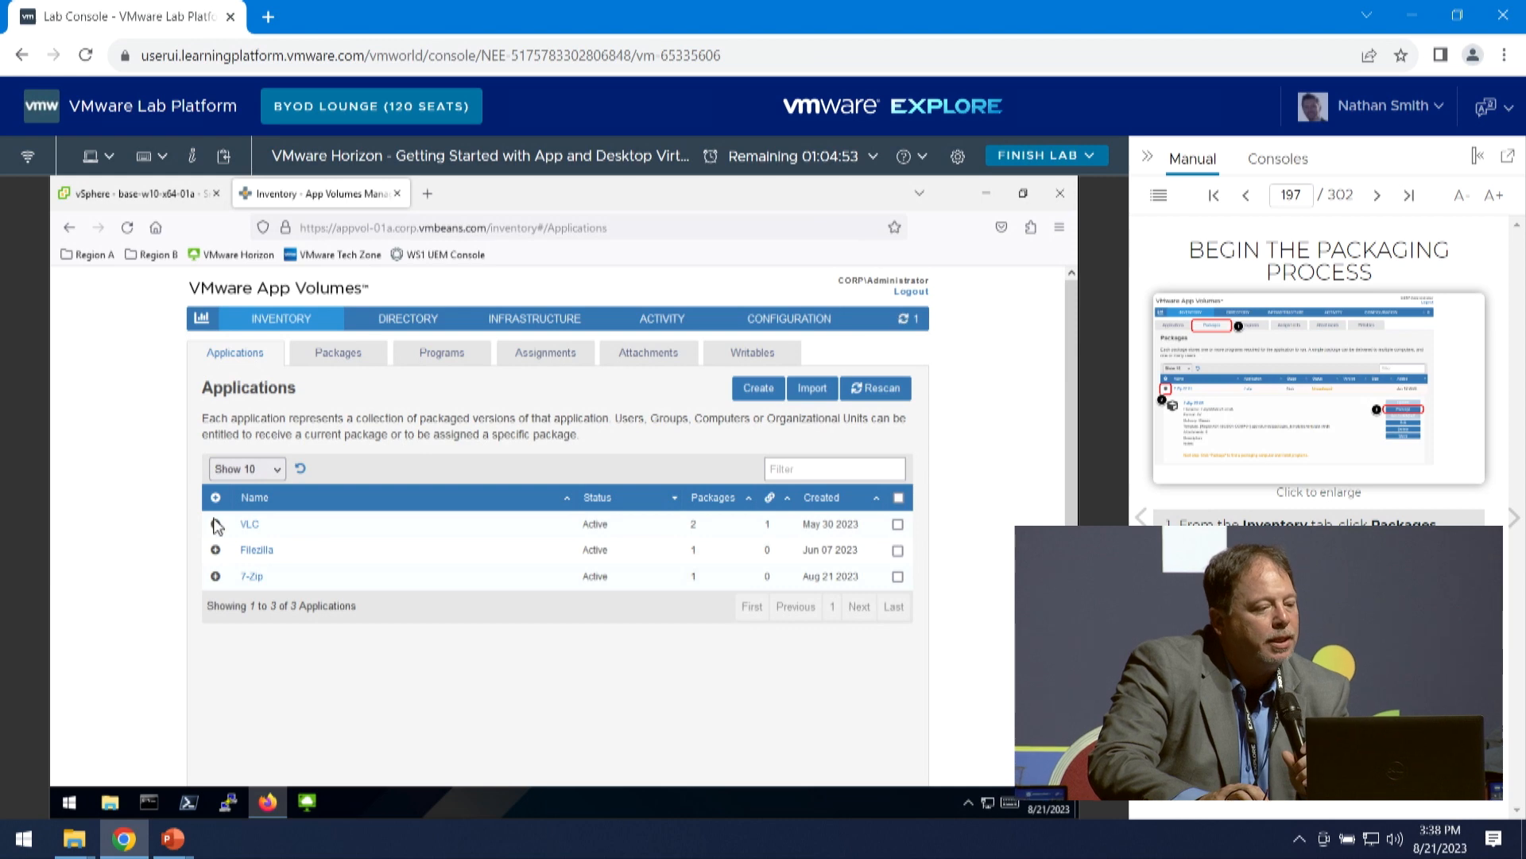
{"action": "left_click", "coordinate": [253, 577]}
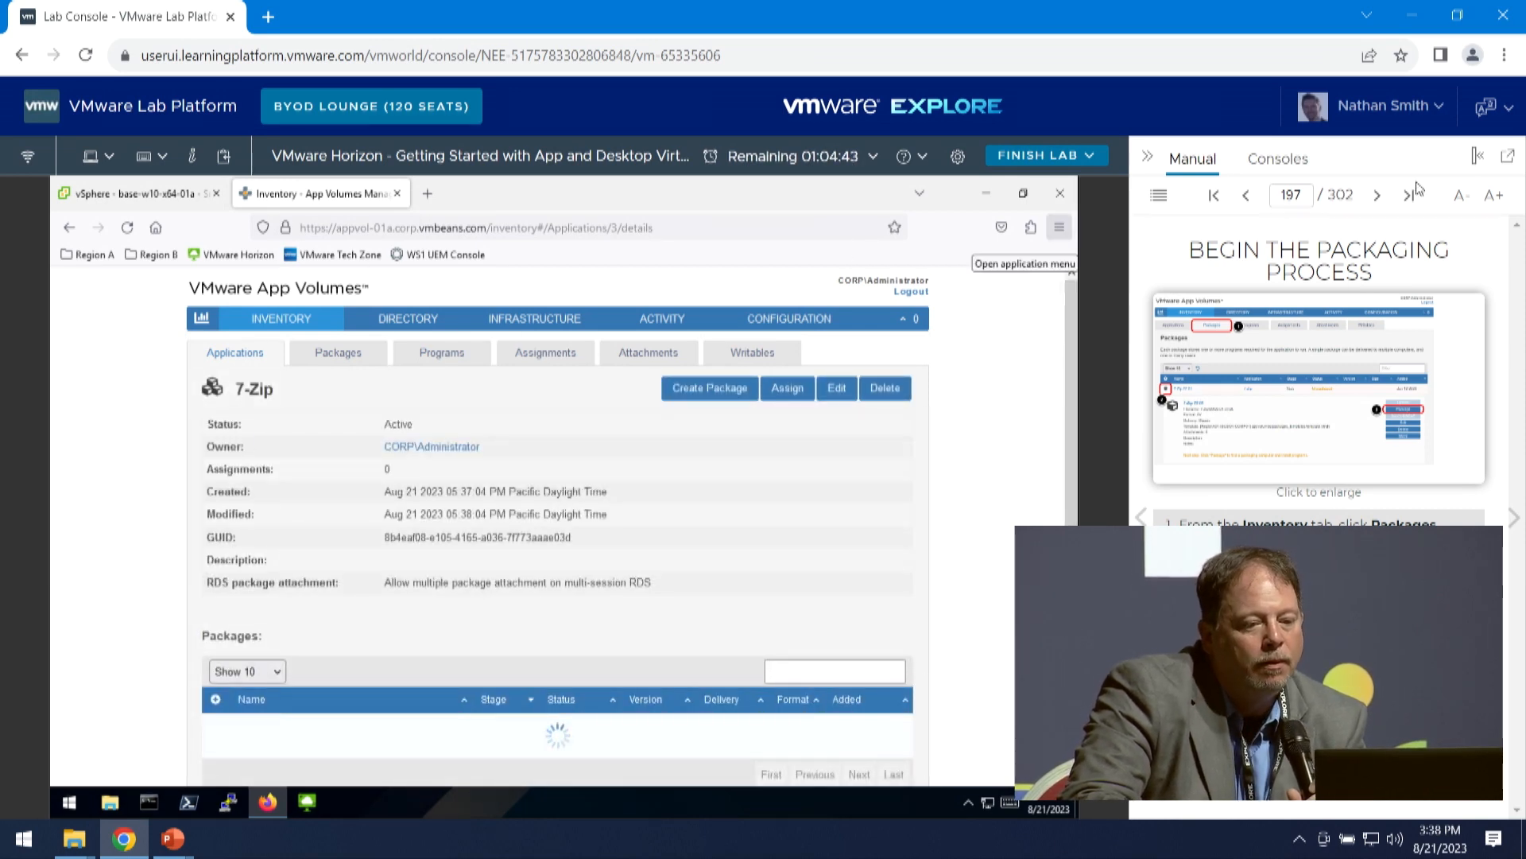
- Advance the manual to Find a Packaging Computer, expand 7-Zip 22.01 in the packages inventory and start its packaging
{"action": "left_click", "coordinate": [1377, 195]}
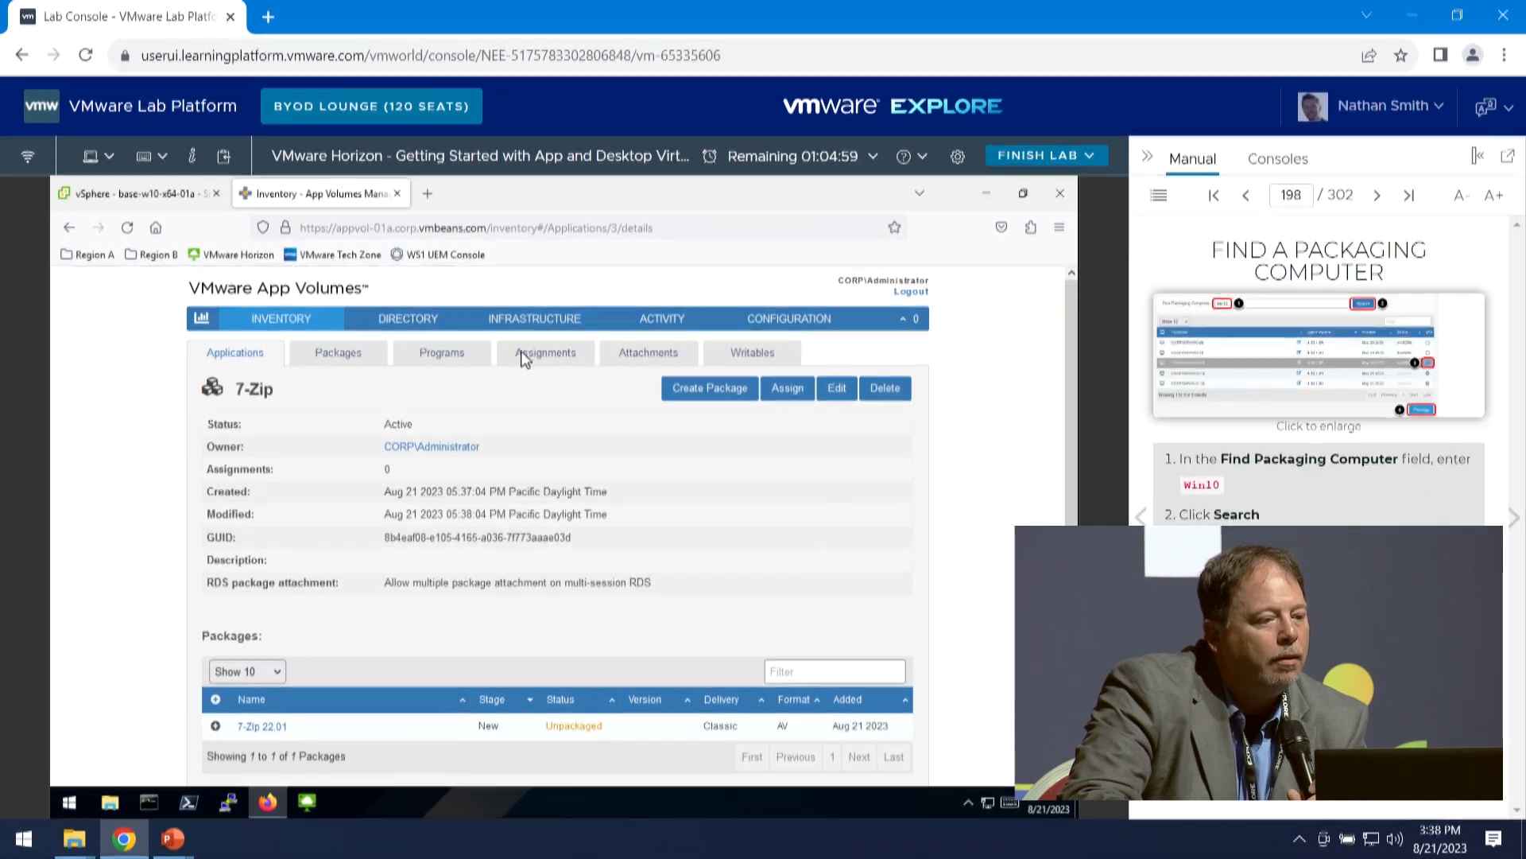
{"action": "left_click", "coordinate": [354, 357]}
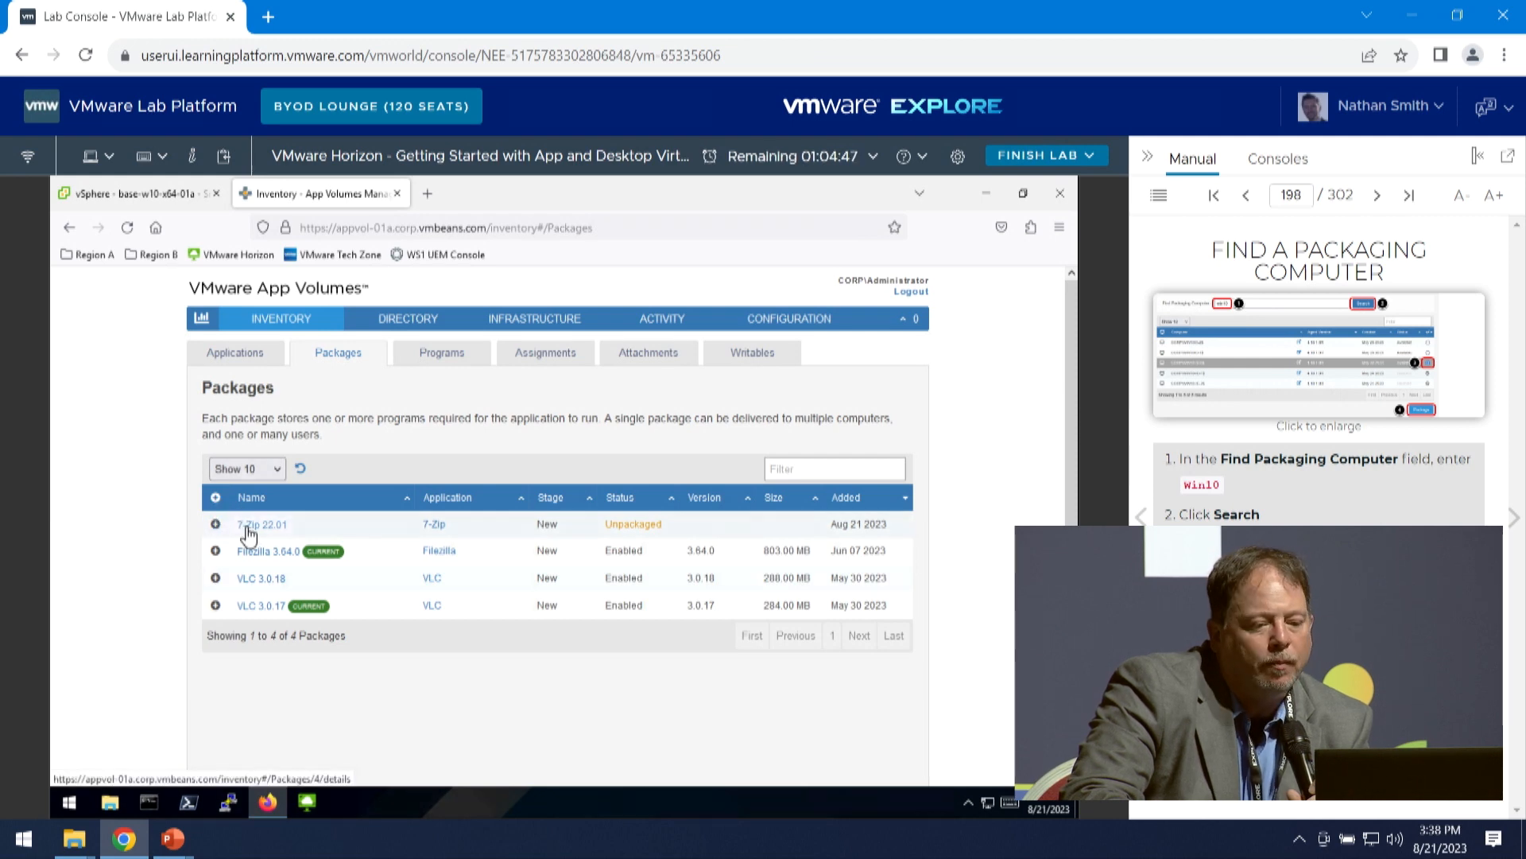
{"action": "left_click", "coordinate": [217, 524]}
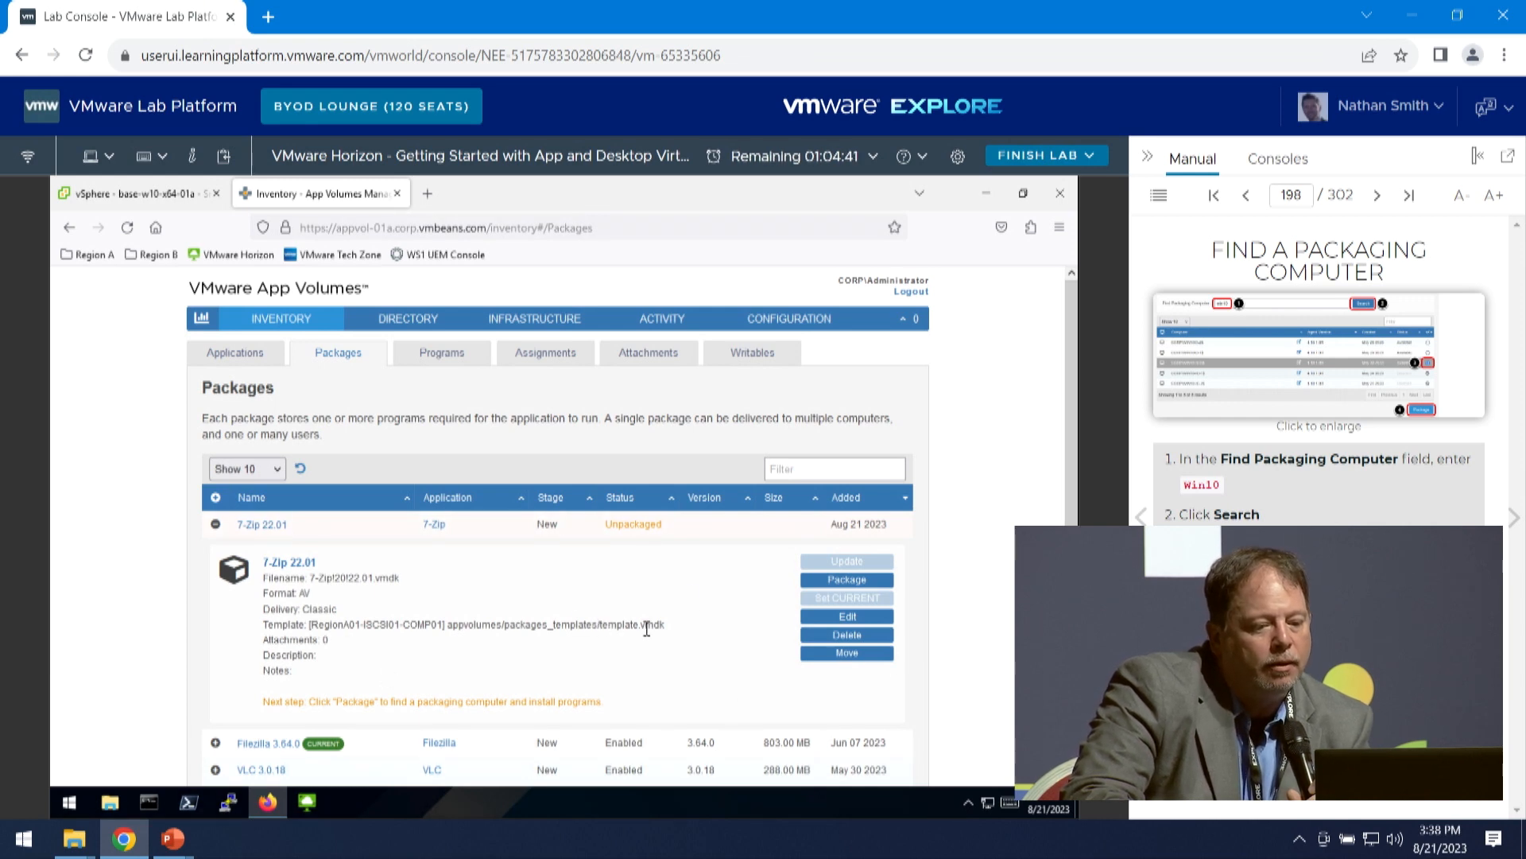
{"action": "scroll", "coordinate": [716, 604], "scroll_direction": "down", "scroll_amount": 2}
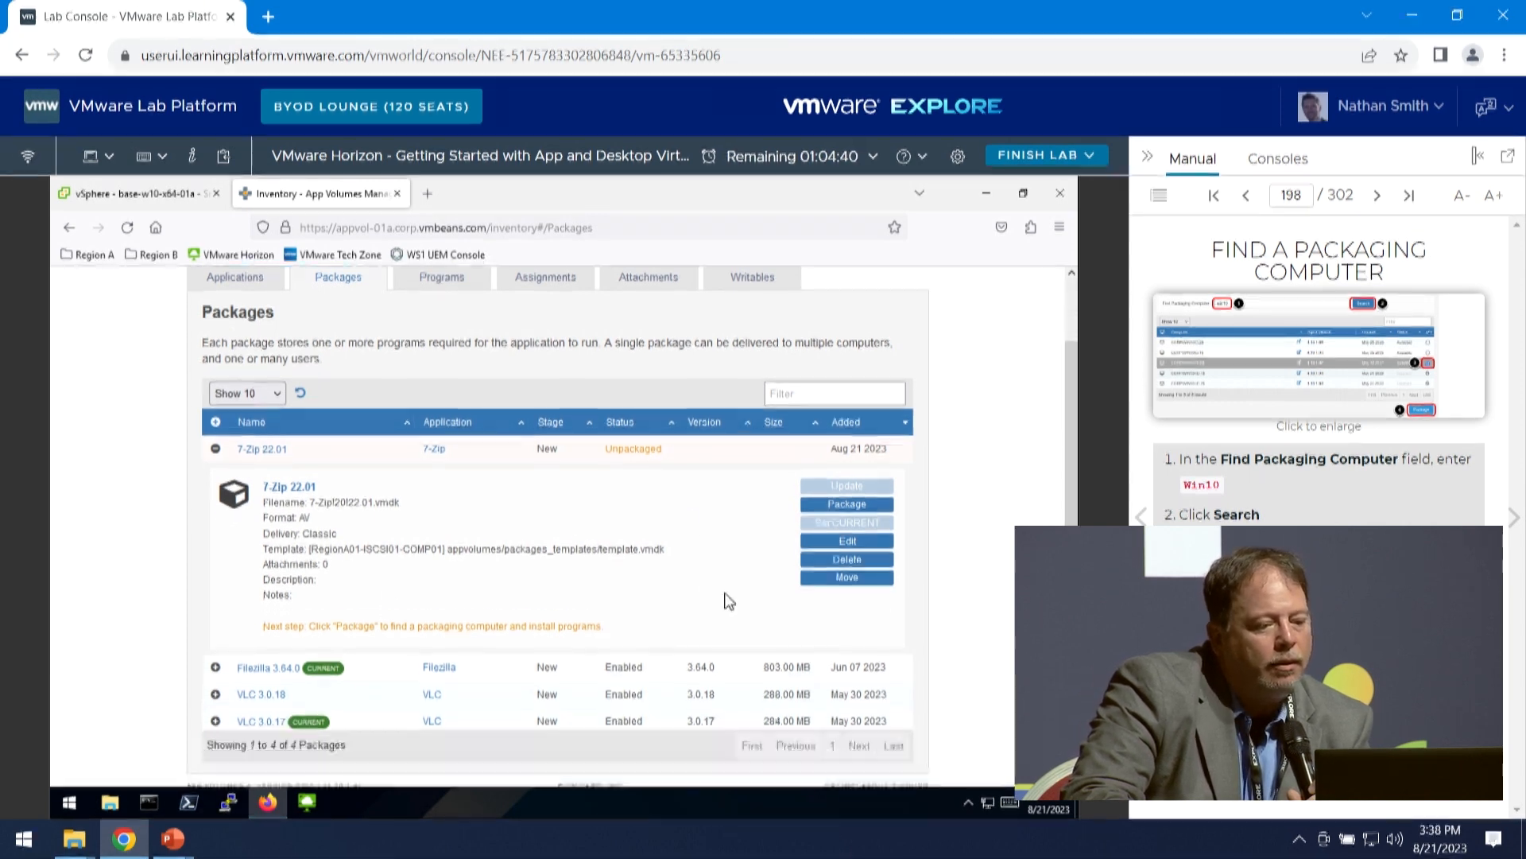
{"action": "left_click", "coordinate": [839, 499]}
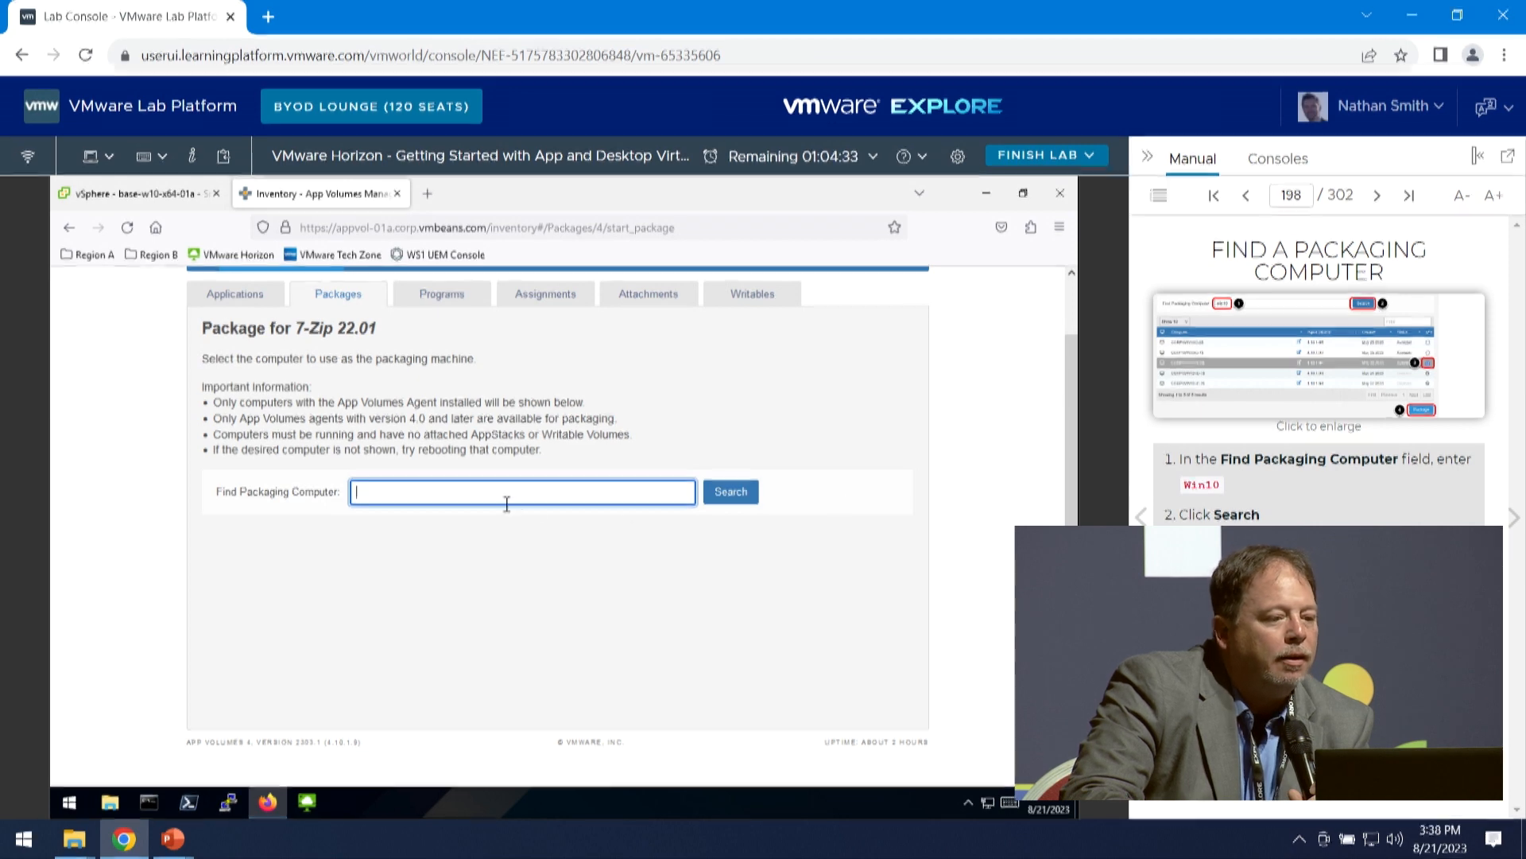
- Advance the manual to Confirm Start Packaging and search for packaging computers matching win10
{"action": "left_click", "coordinate": [1514, 519]}
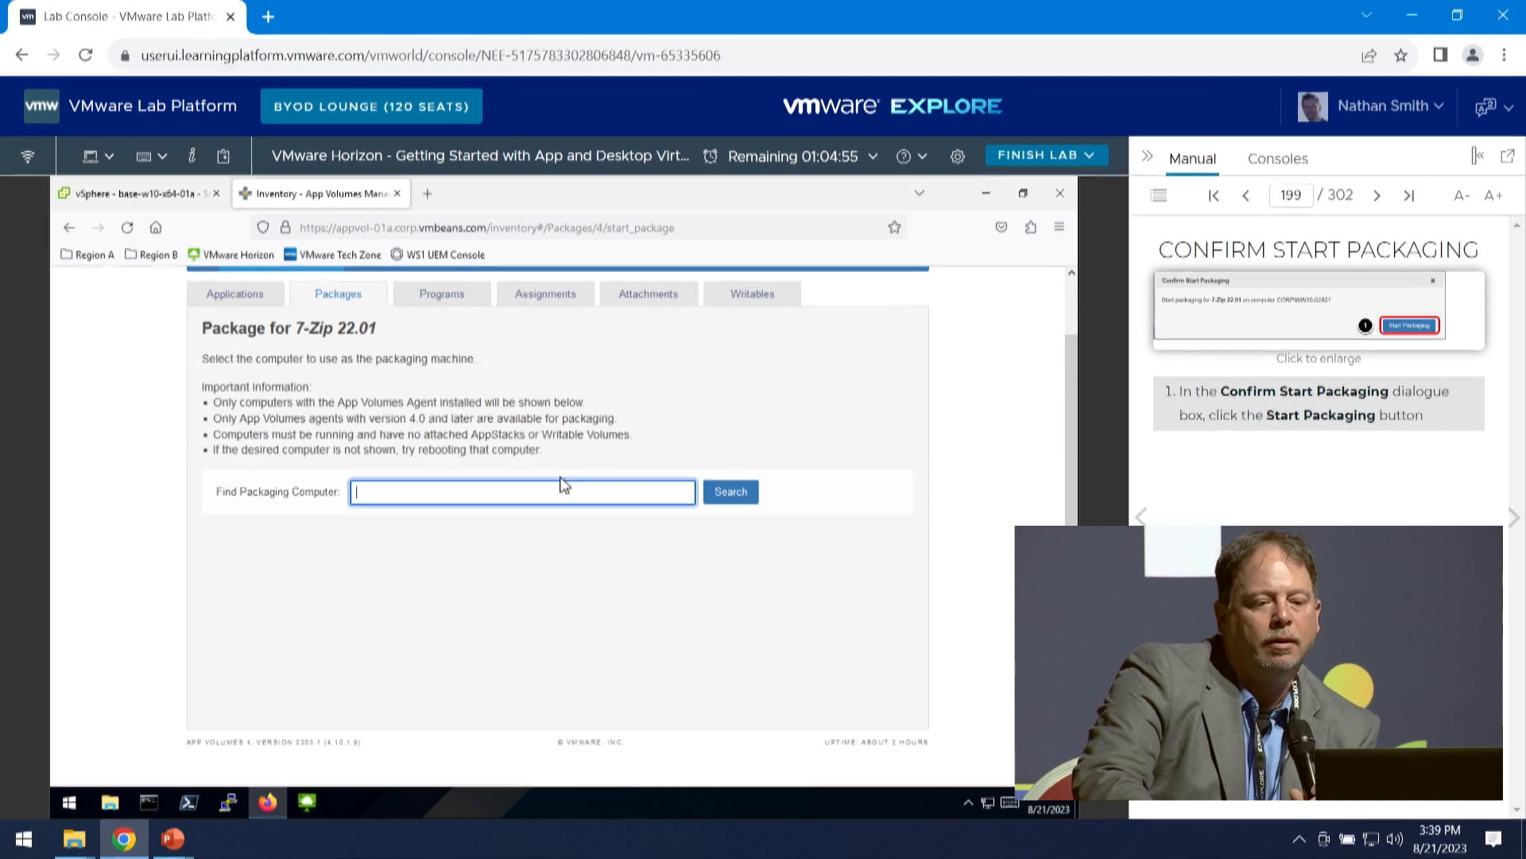
{"action": "type", "text": "win10"}
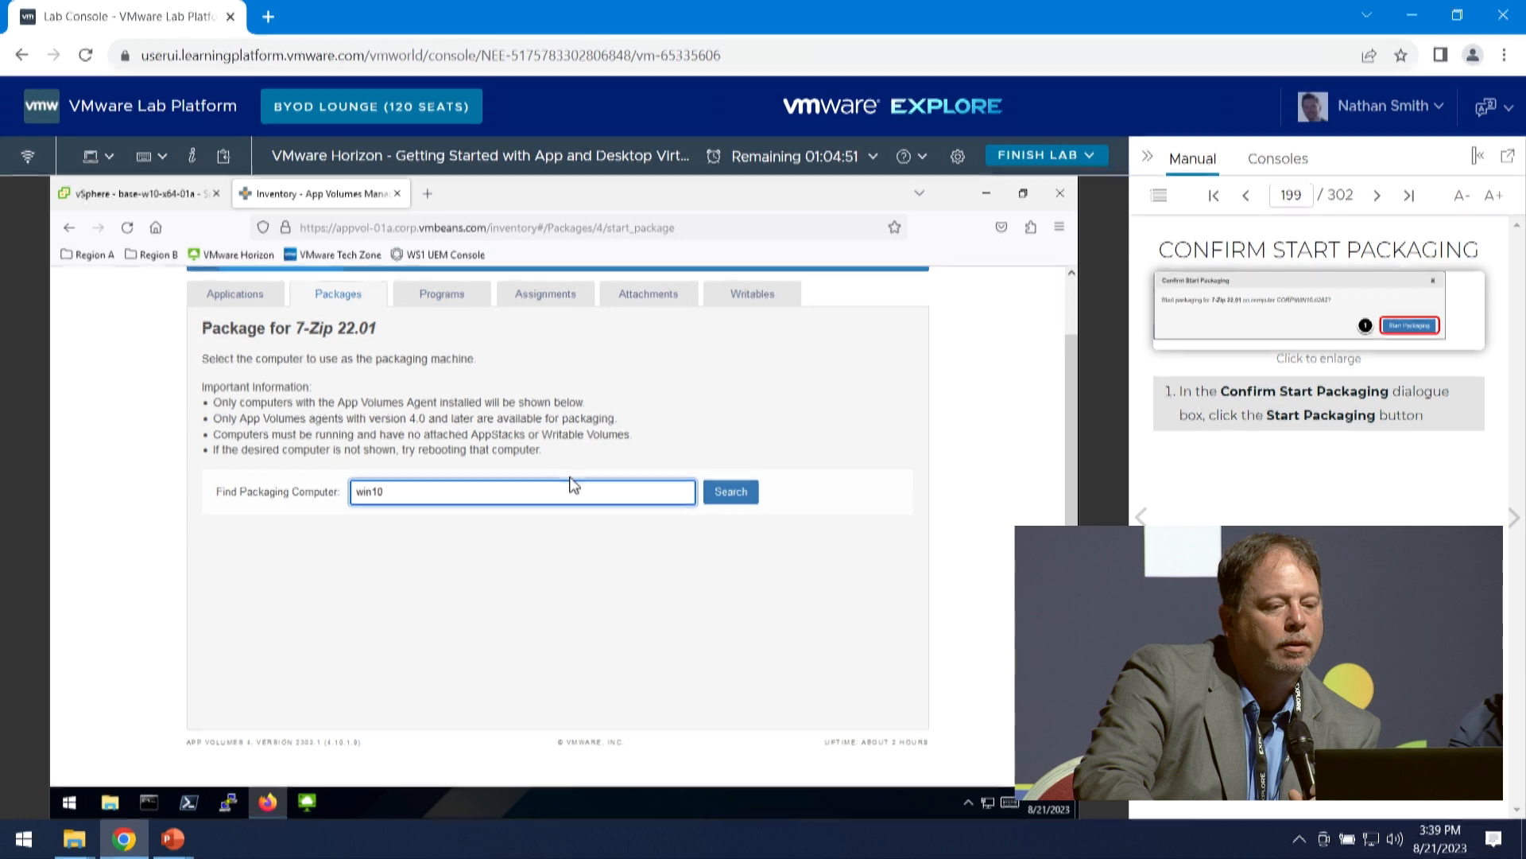
{"action": "left_click", "coordinate": [724, 491]}
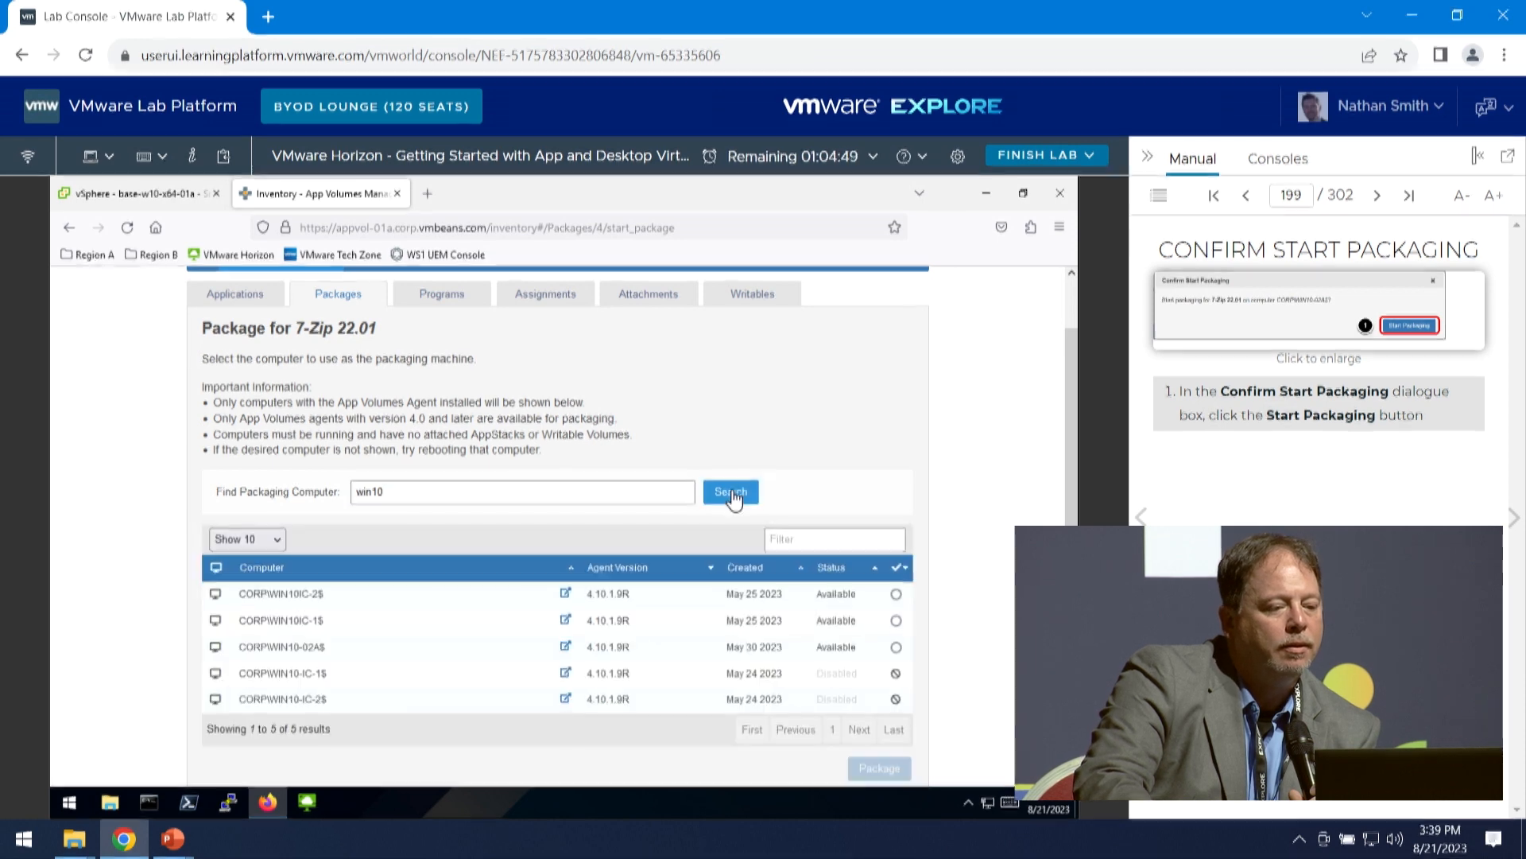
- Choose CORP\WIN10-02A$ as the packaging computer and start packaging 7-Zip 22.01 on it
{"action": "scroll", "coordinate": [373, 628], "scroll_direction": "down", "scroll_amount": 2}
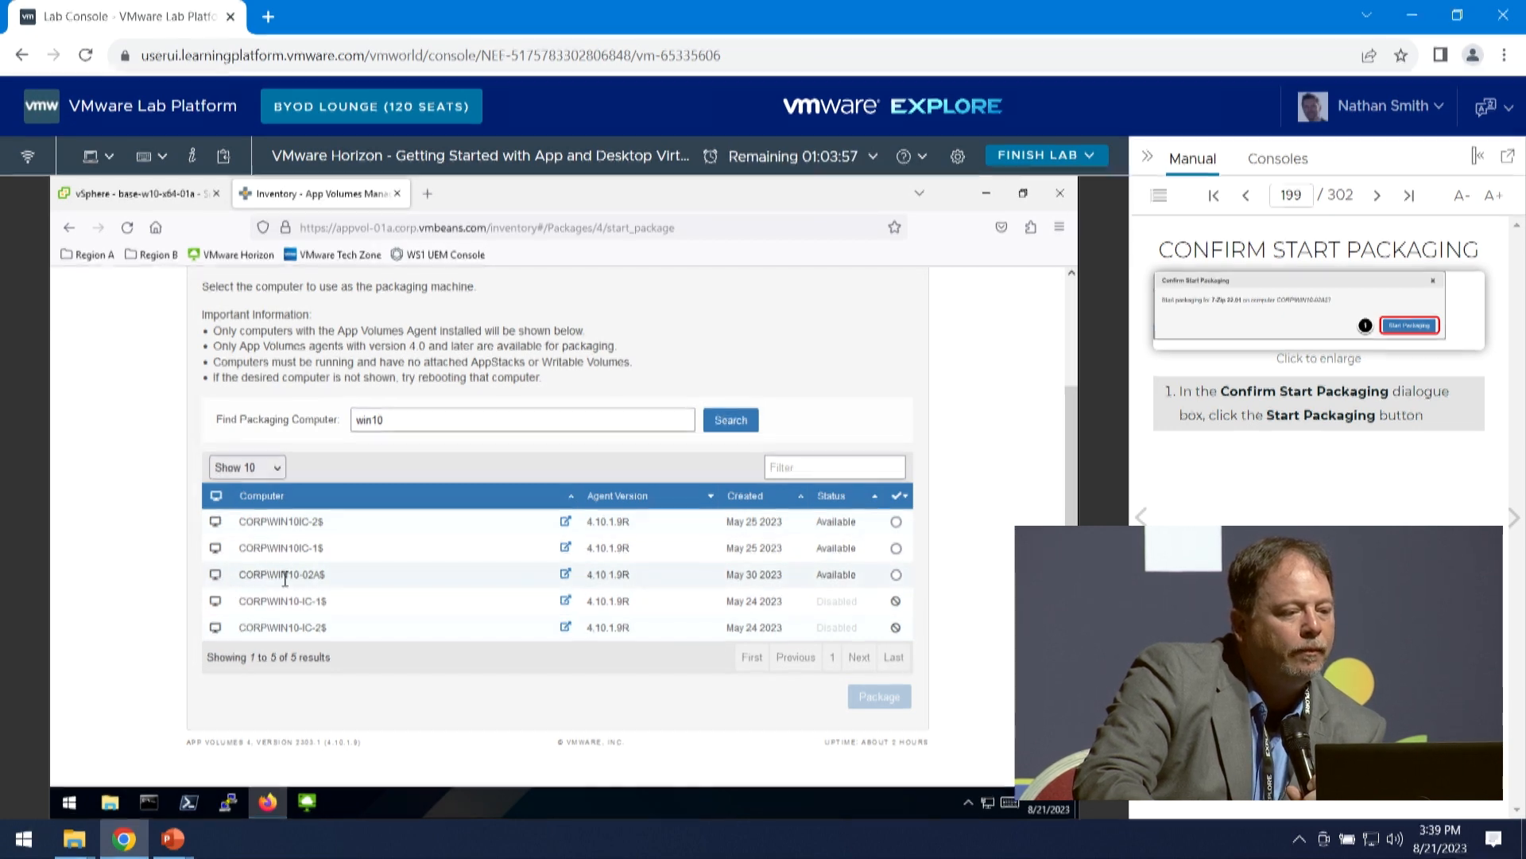
{"action": "left_click", "coordinate": [896, 574]}
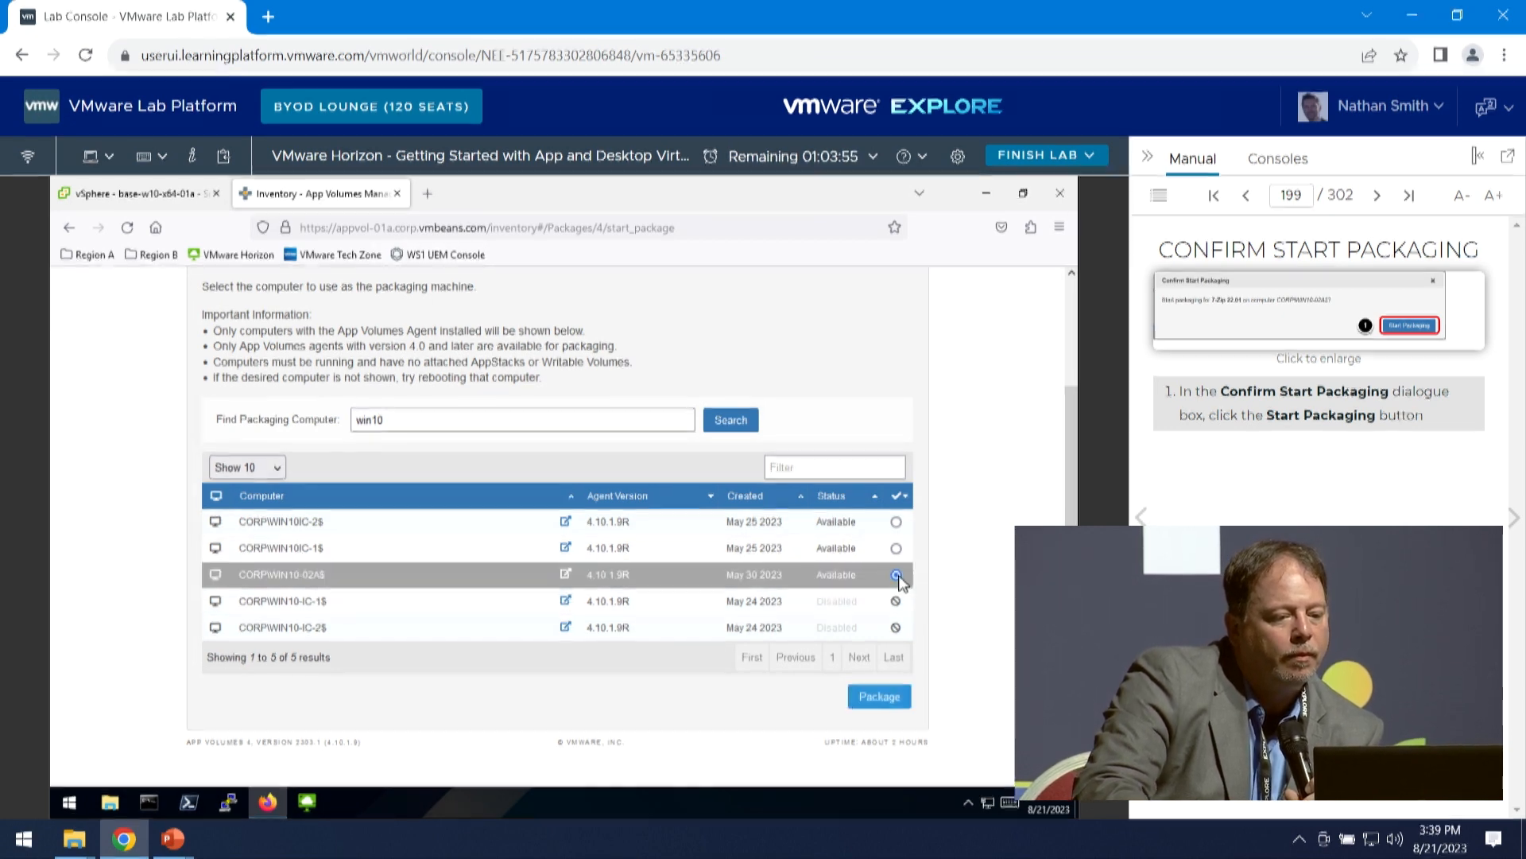
{"action": "left_click", "coordinate": [879, 696]}
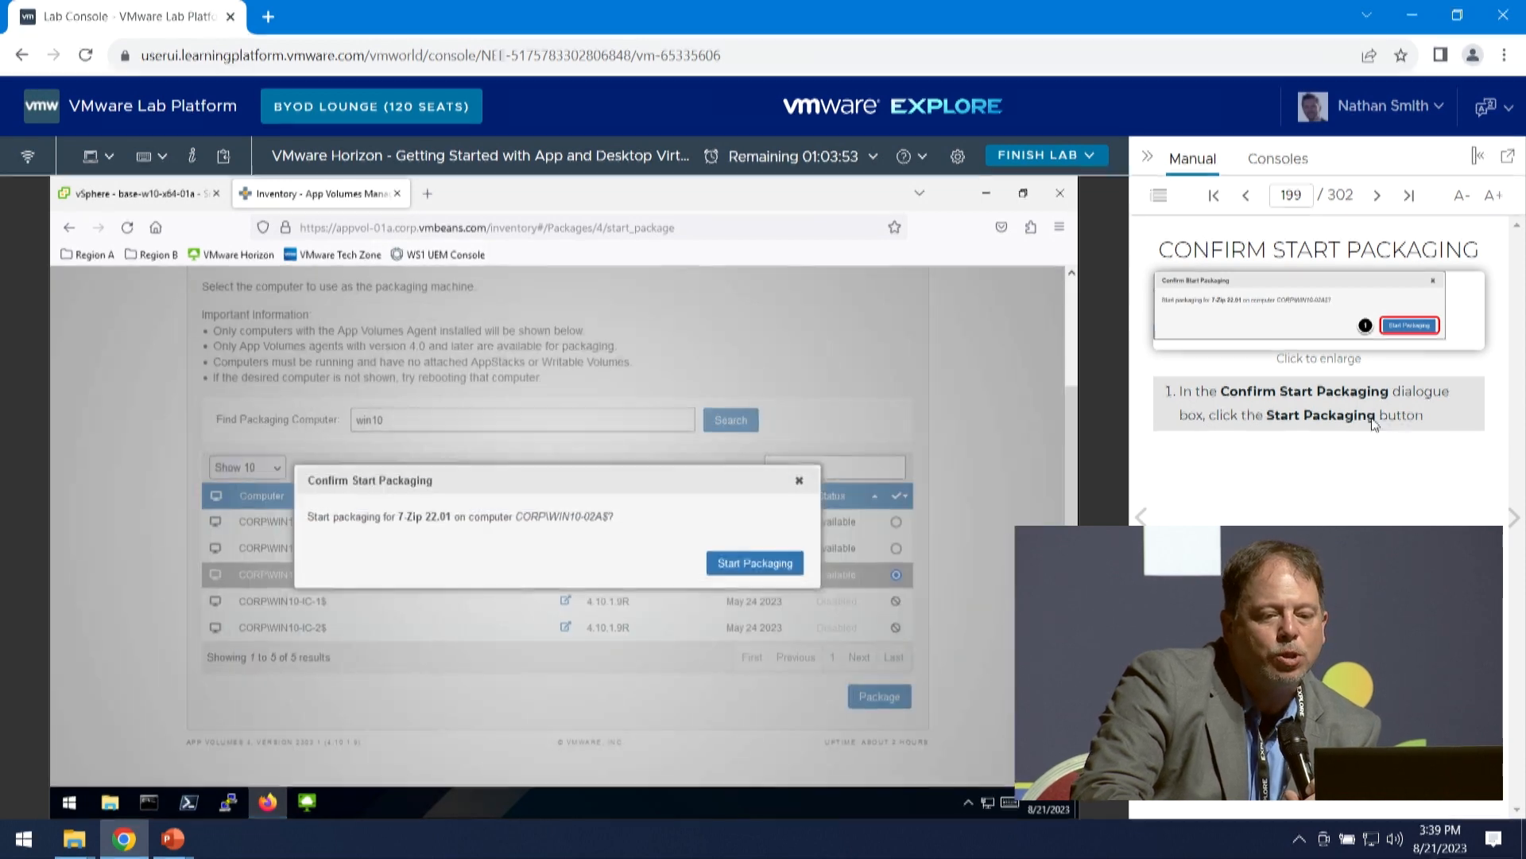
{"action": "left_click", "coordinate": [778, 566]}
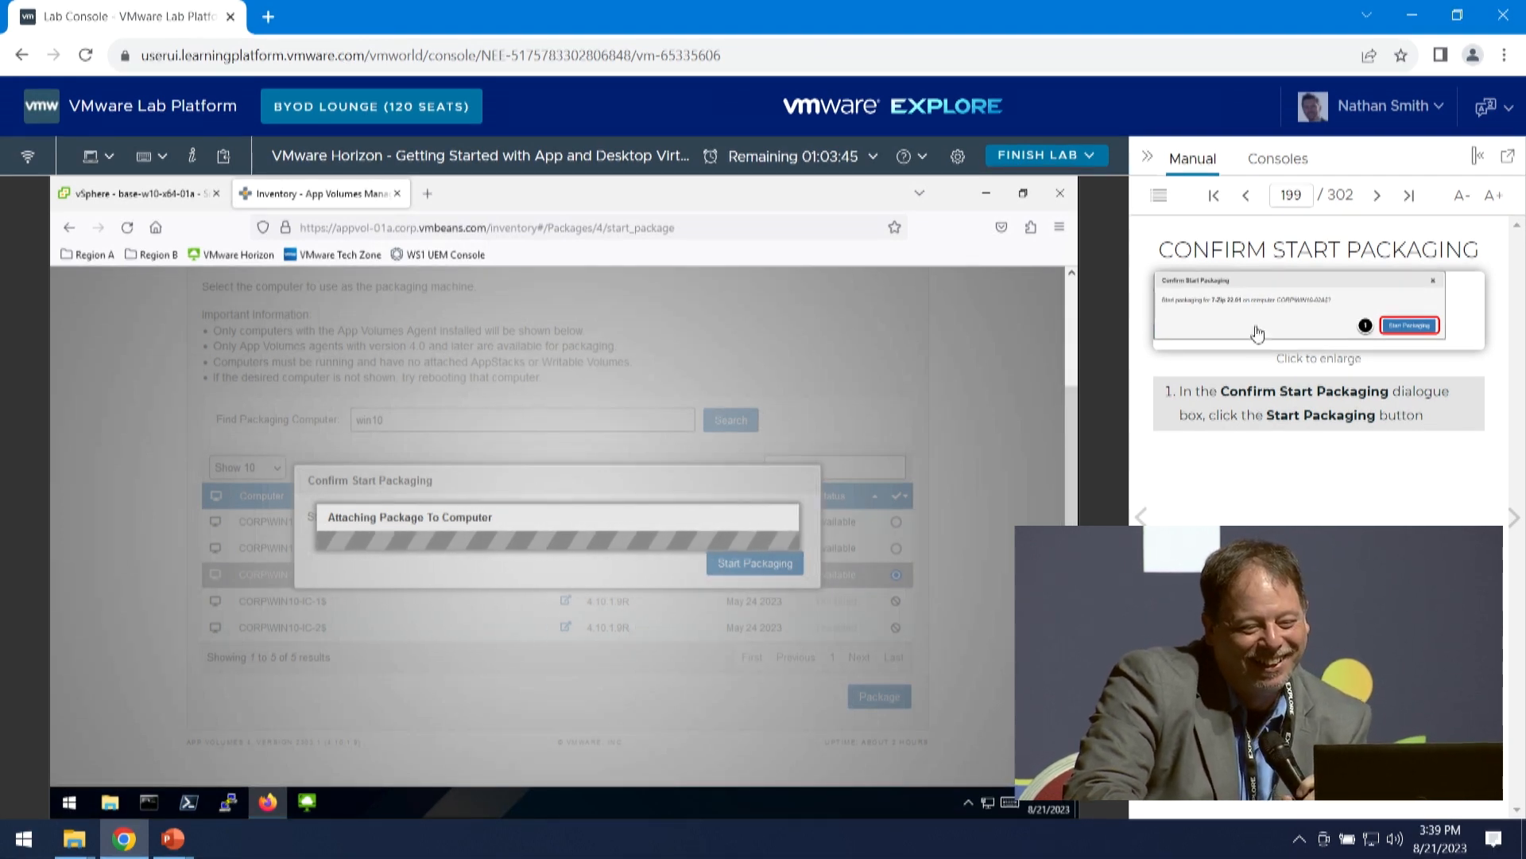
- Switch to the vSphere Client and advance the manual to the Login to the Packaging Machine instructions
{"action": "left_click", "coordinate": [1515, 517]}
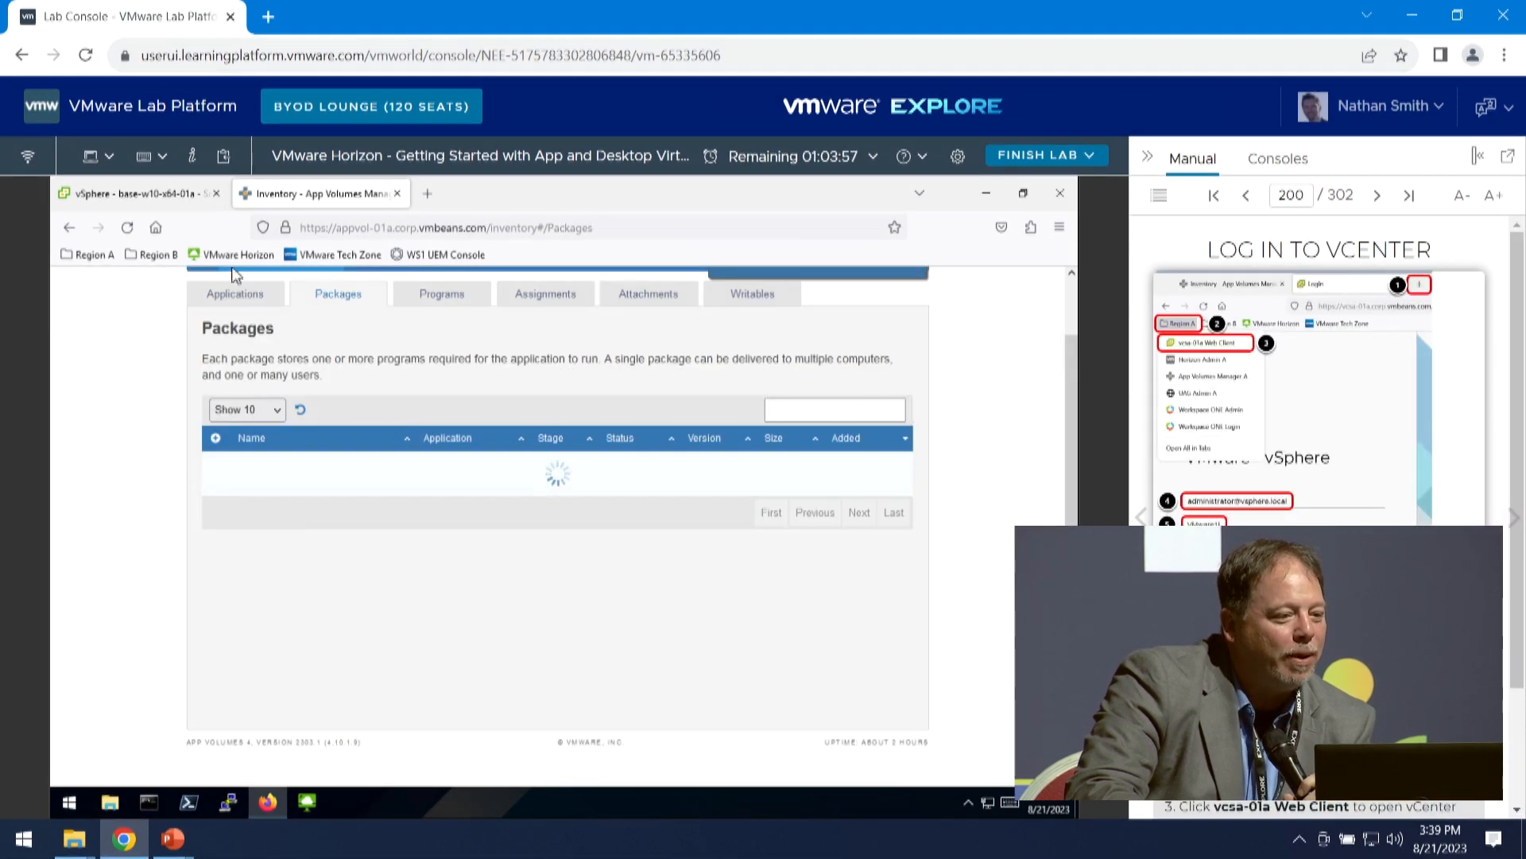
{"action": "left_click", "coordinate": [146, 196]}
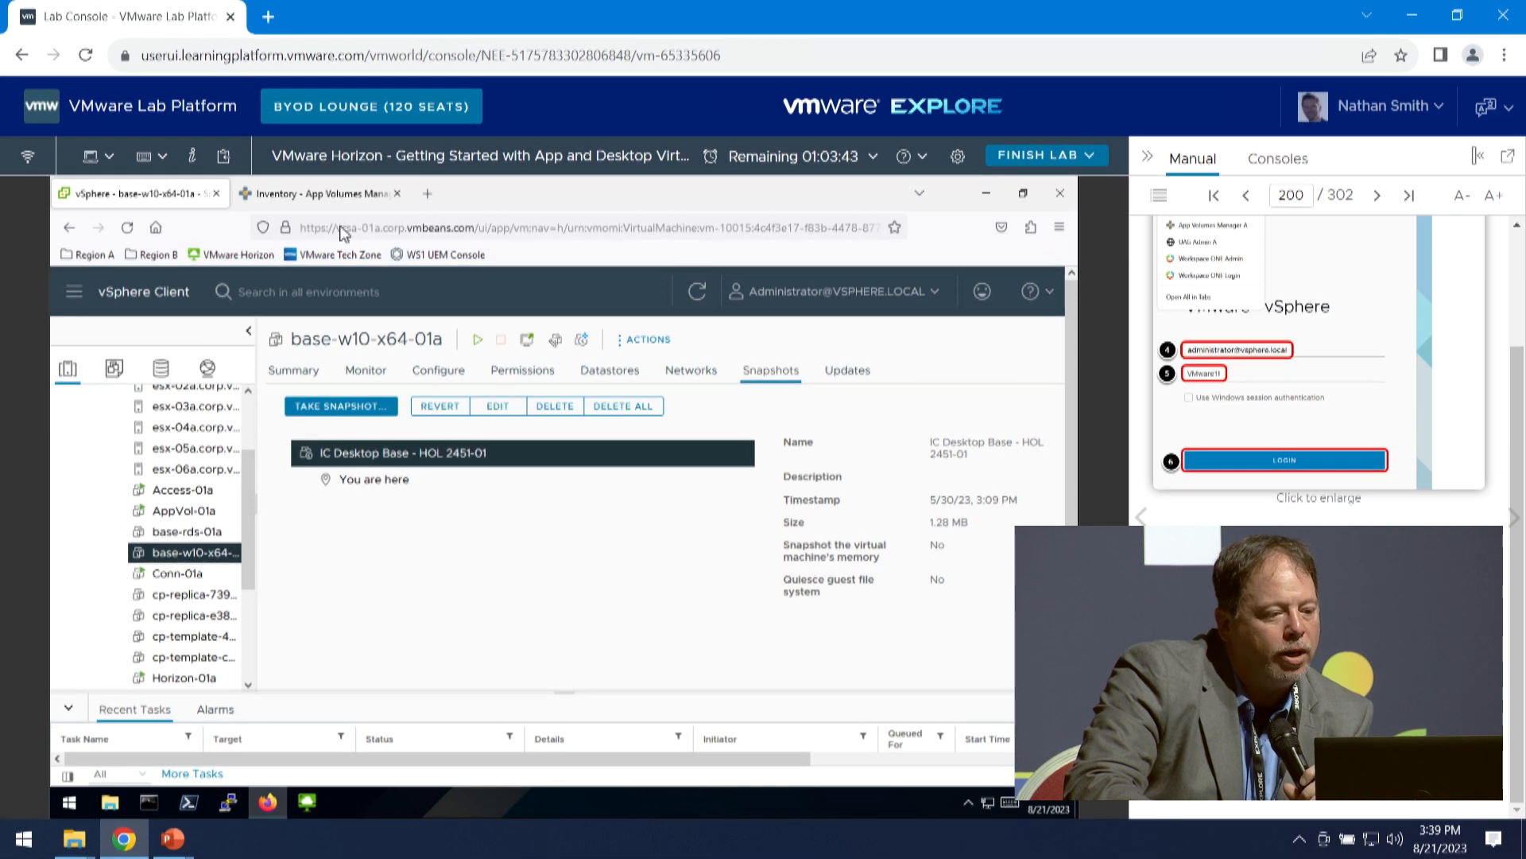
{"action": "left_click", "coordinate": [1515, 515]}
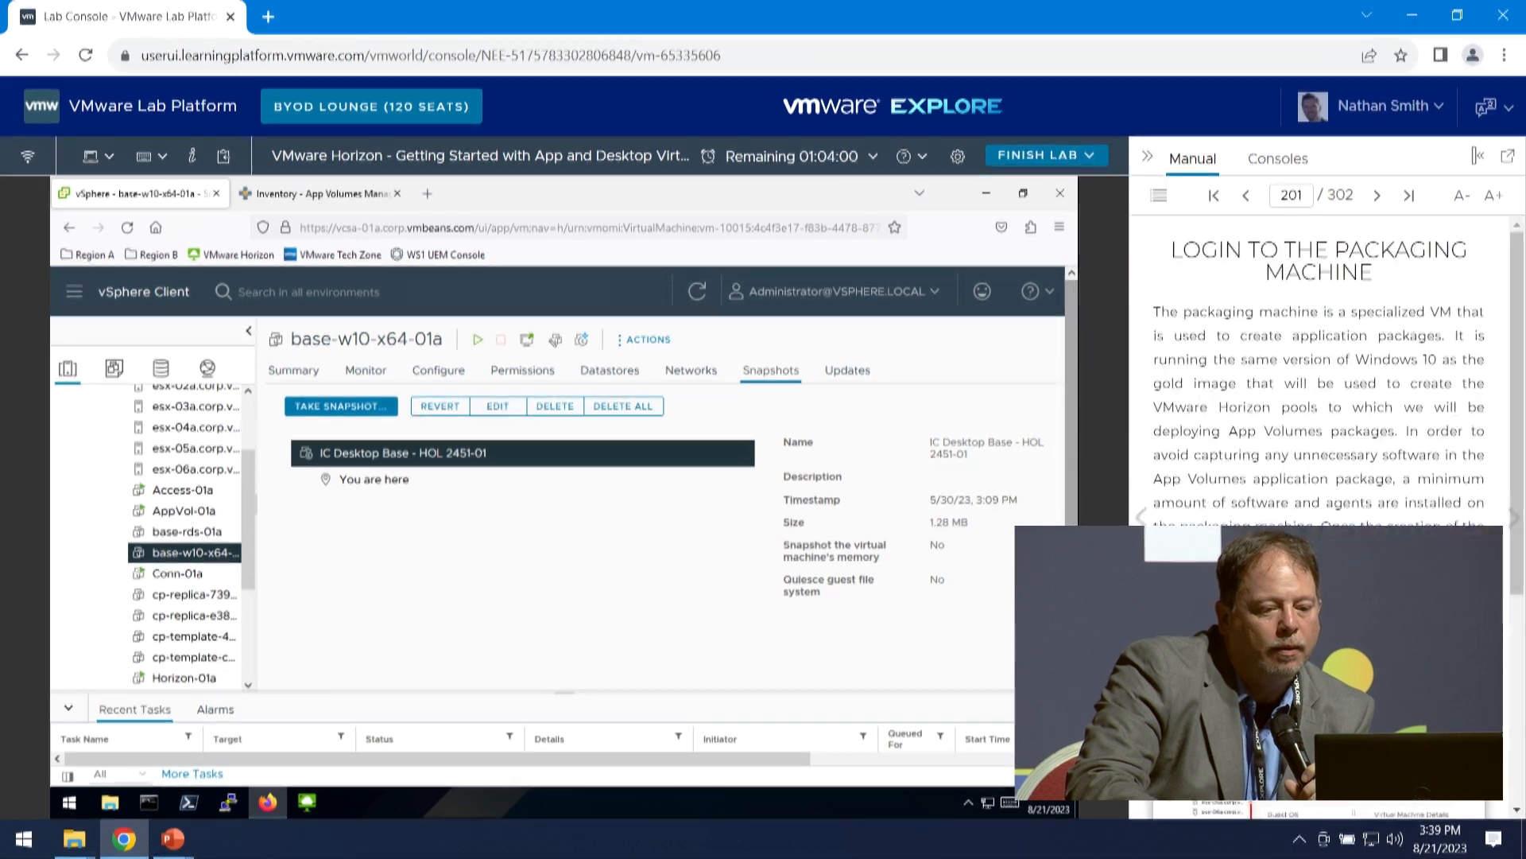
{"action": "scroll", "coordinate": [1319, 596], "scroll_direction": "down", "scroll_amount": 1}
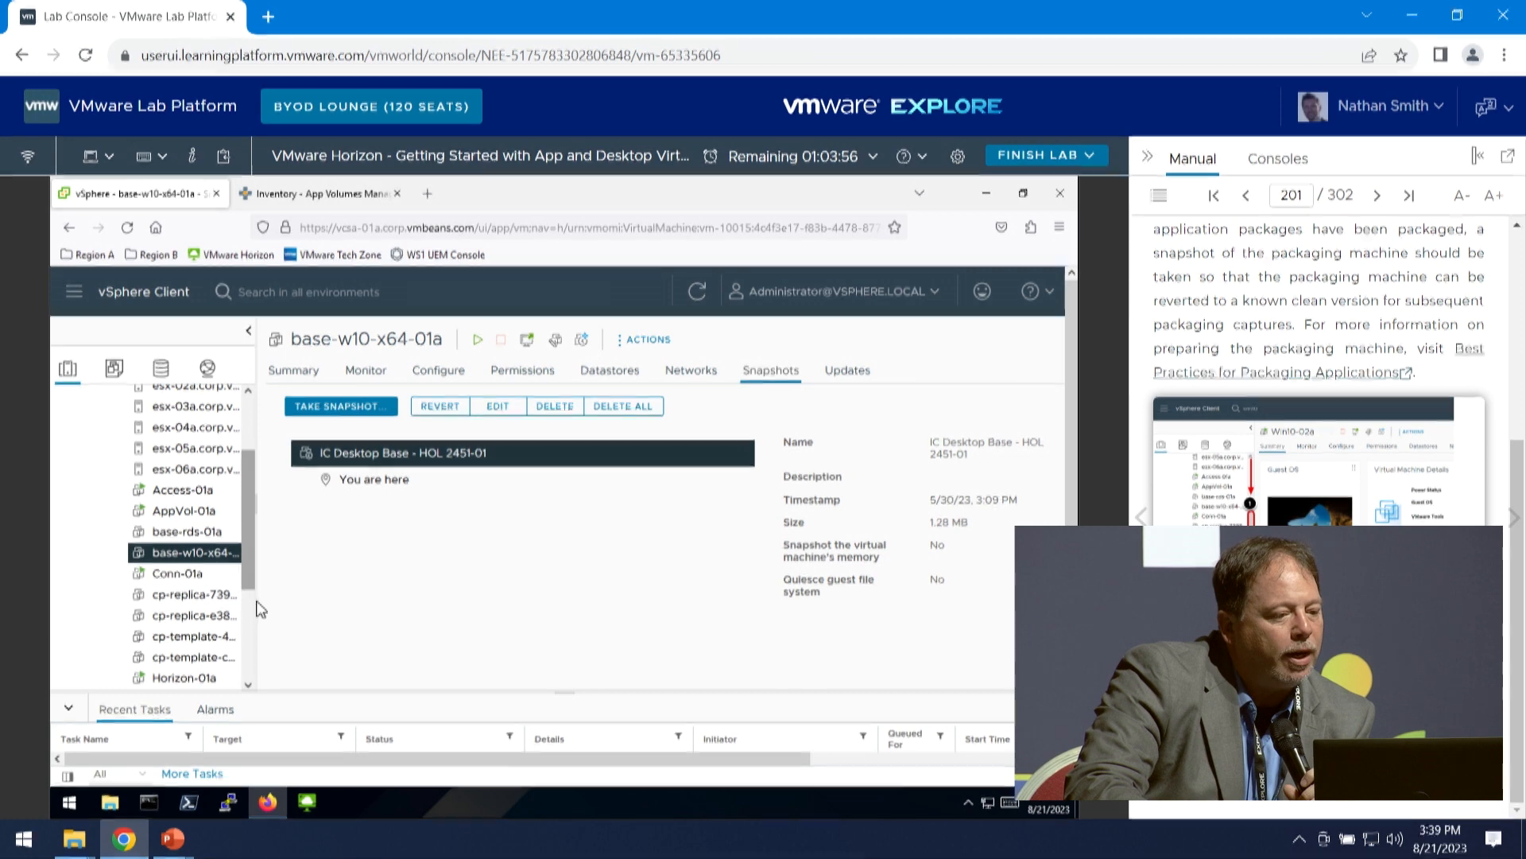
- Open the summary of the Win10-02a virtual machine in the inventory and launch its web console
{"action": "scroll", "coordinate": [247, 629], "scroll_direction": "down", "scroll_amount": 2}
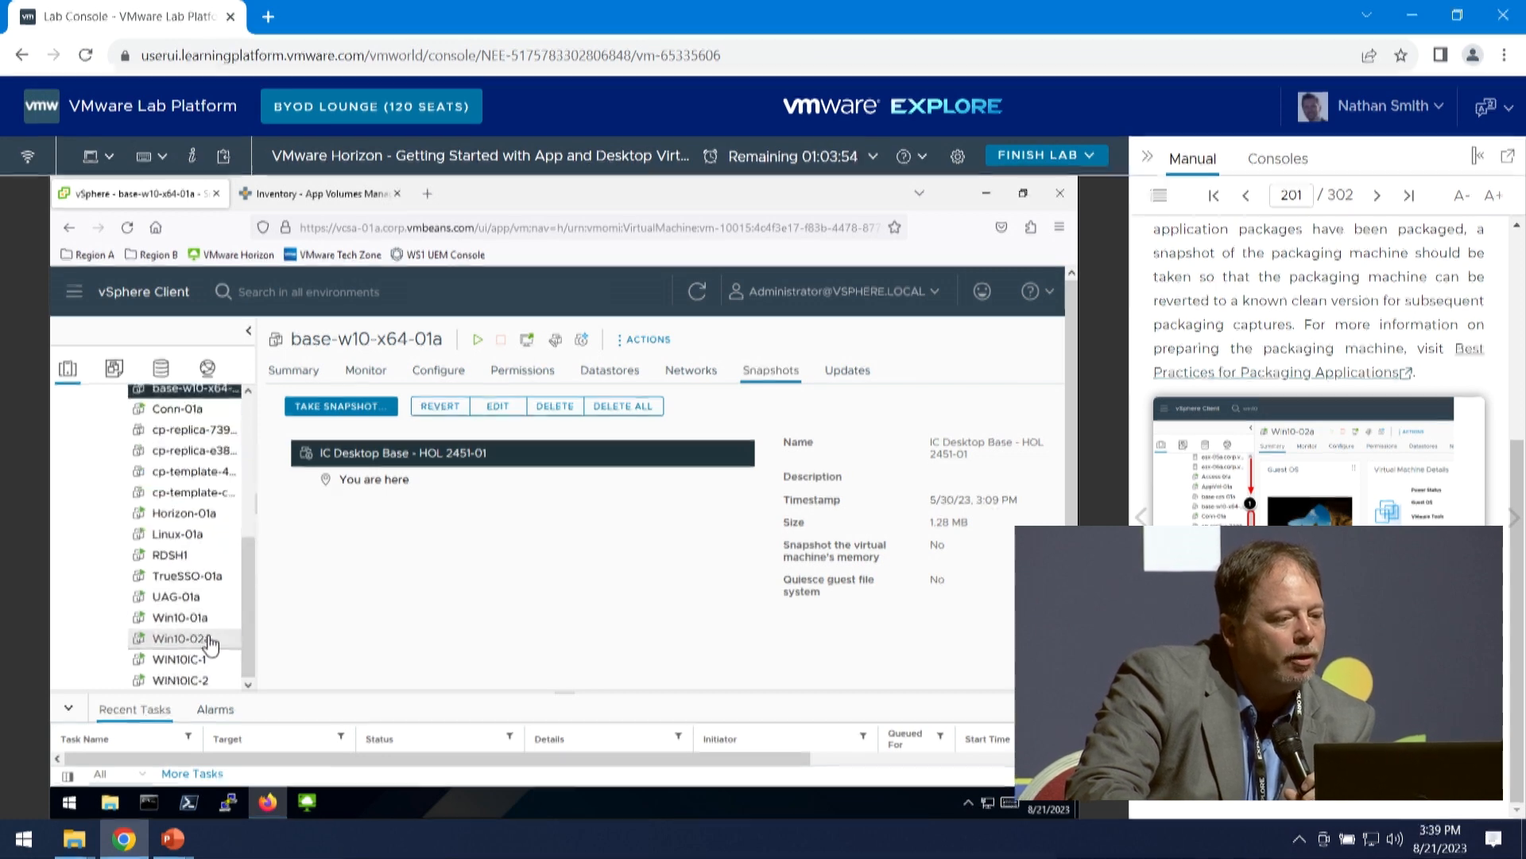
{"action": "left_click", "coordinate": [209, 641]}
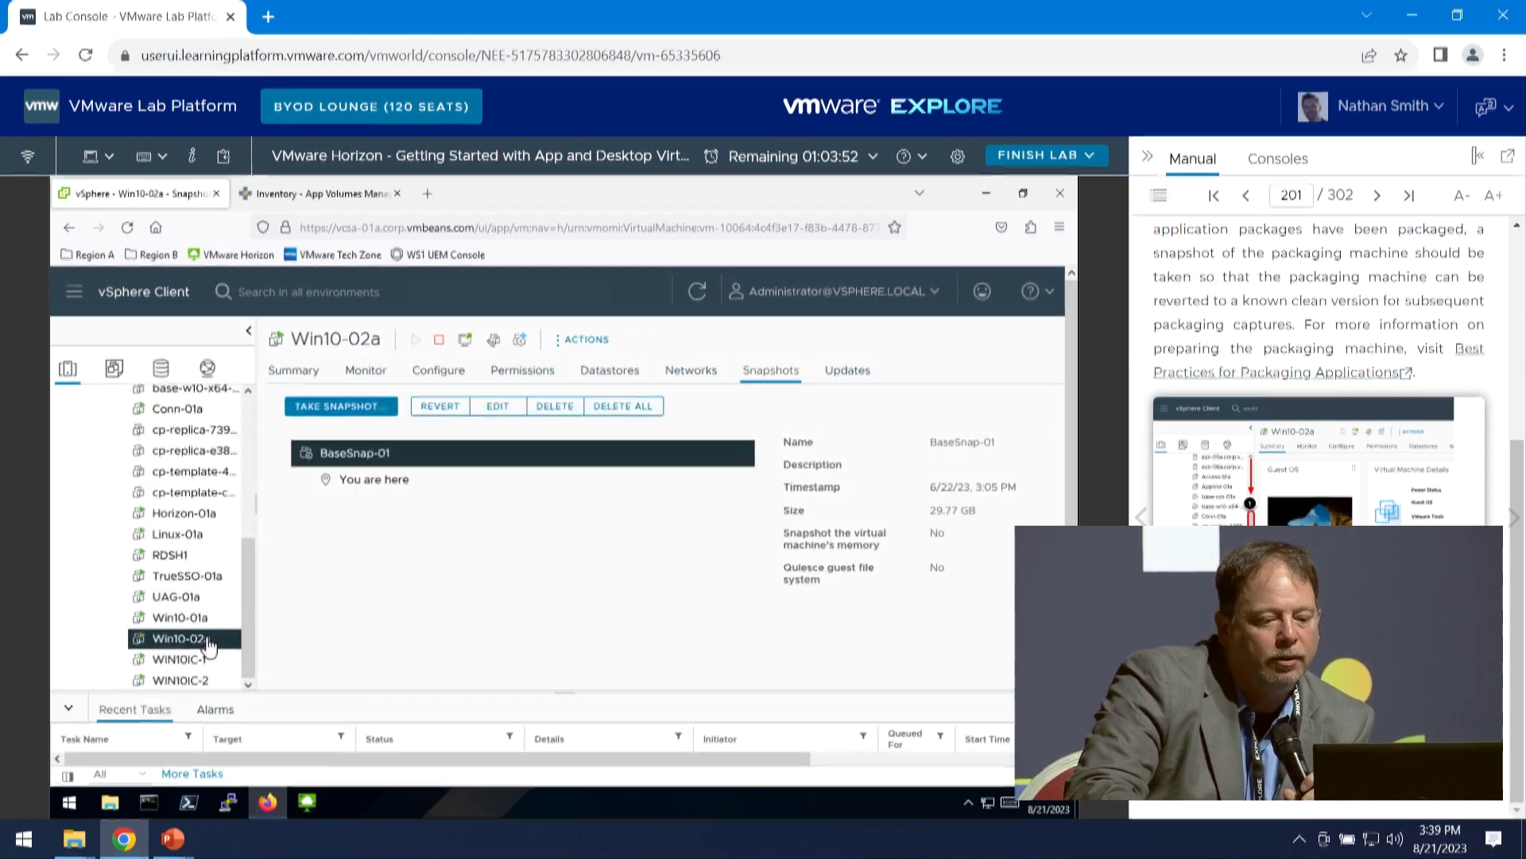
{"action": "left_click", "coordinate": [322, 374]}
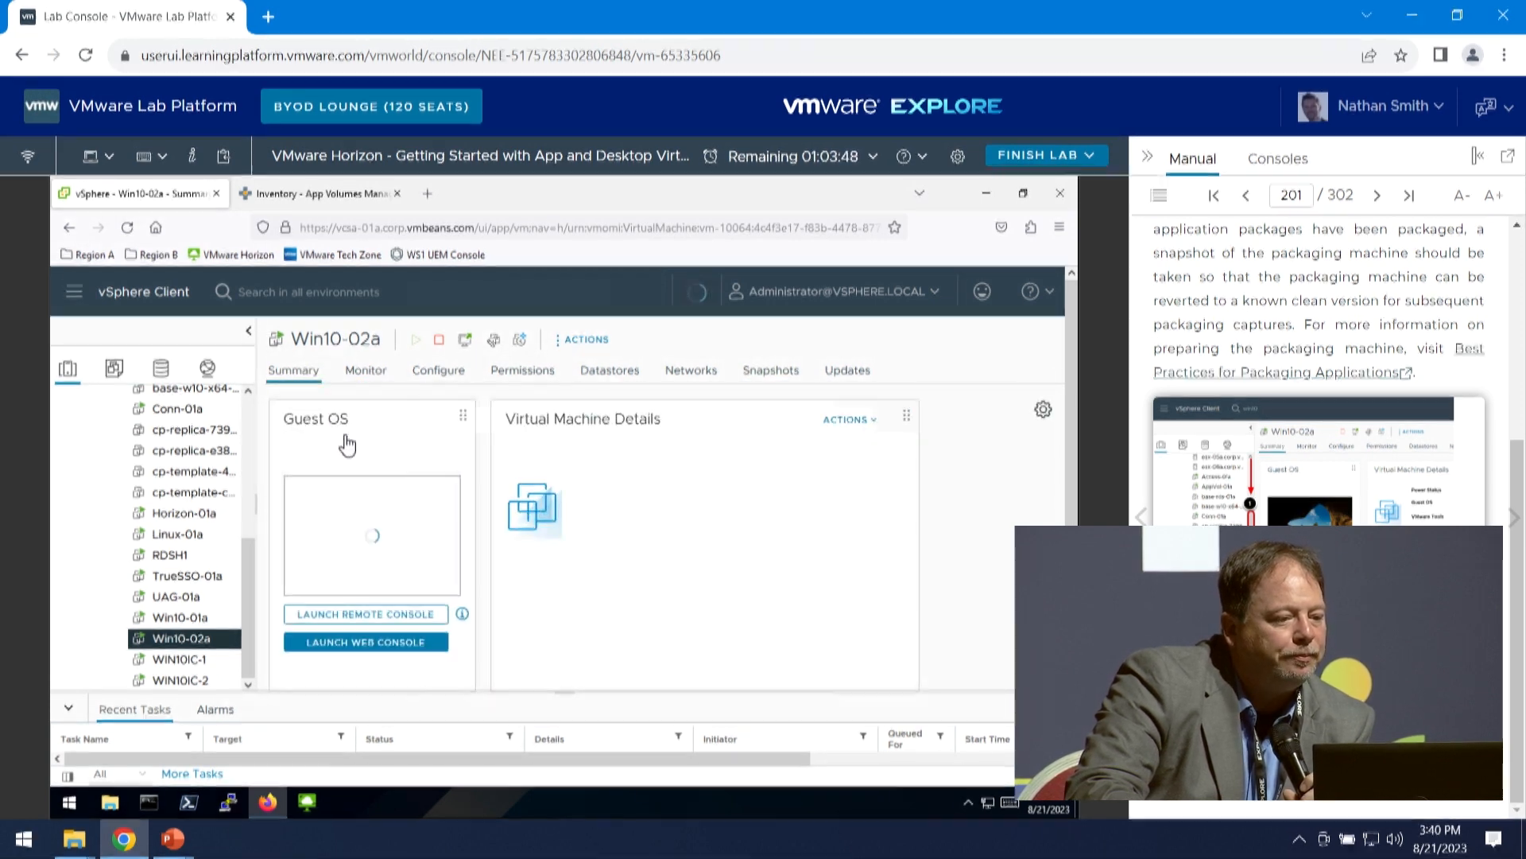
{"action": "left_click", "coordinate": [387, 522]}
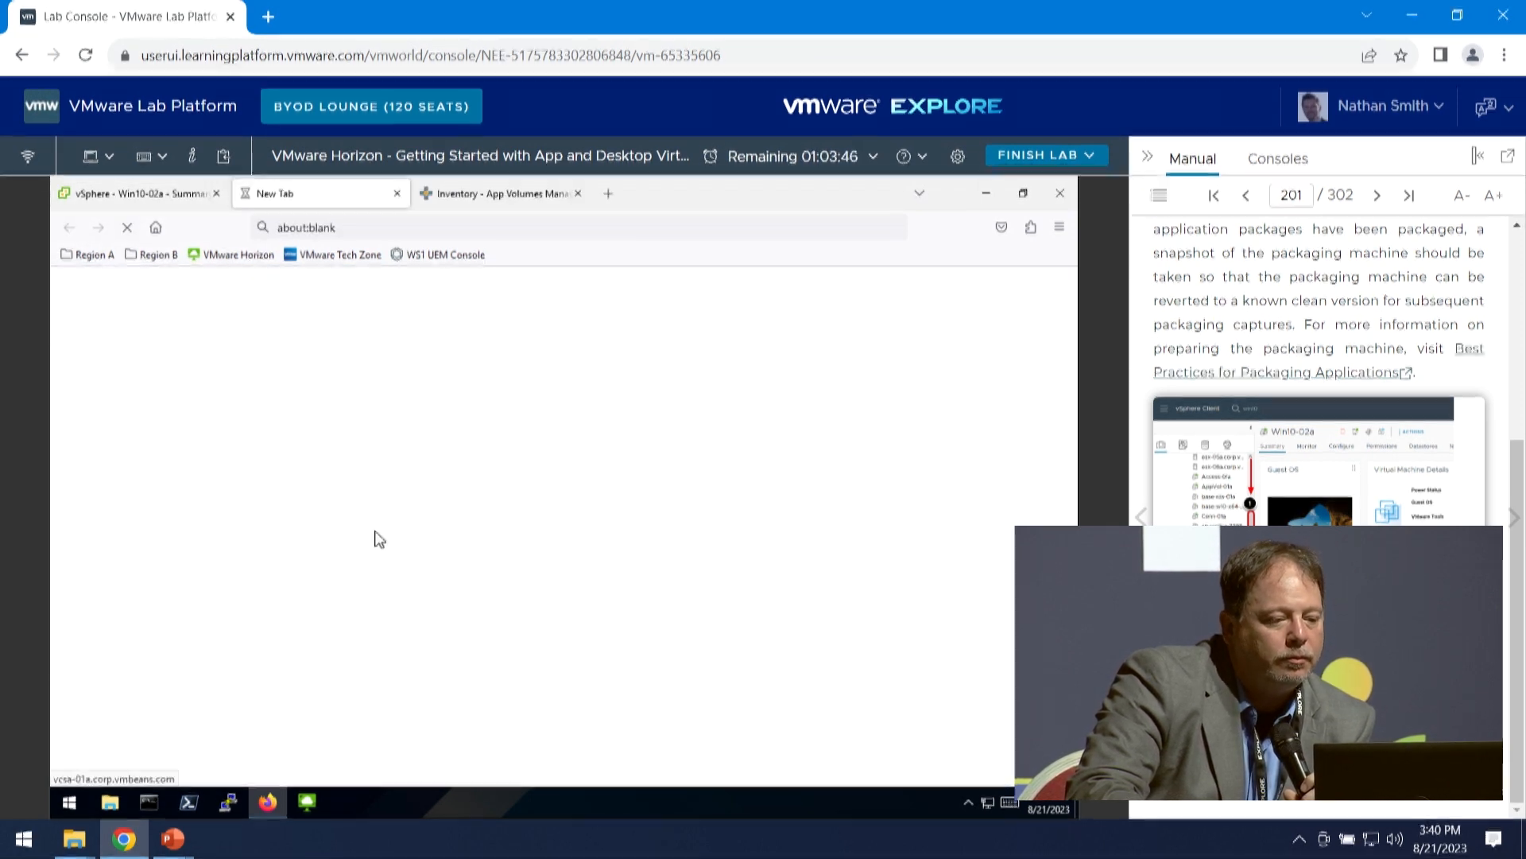
- Advance the manual to the sign-in instructions, unlock the Win10-02a console and choose to sign in as Other user
{"action": "left_click", "coordinate": [1512, 518]}
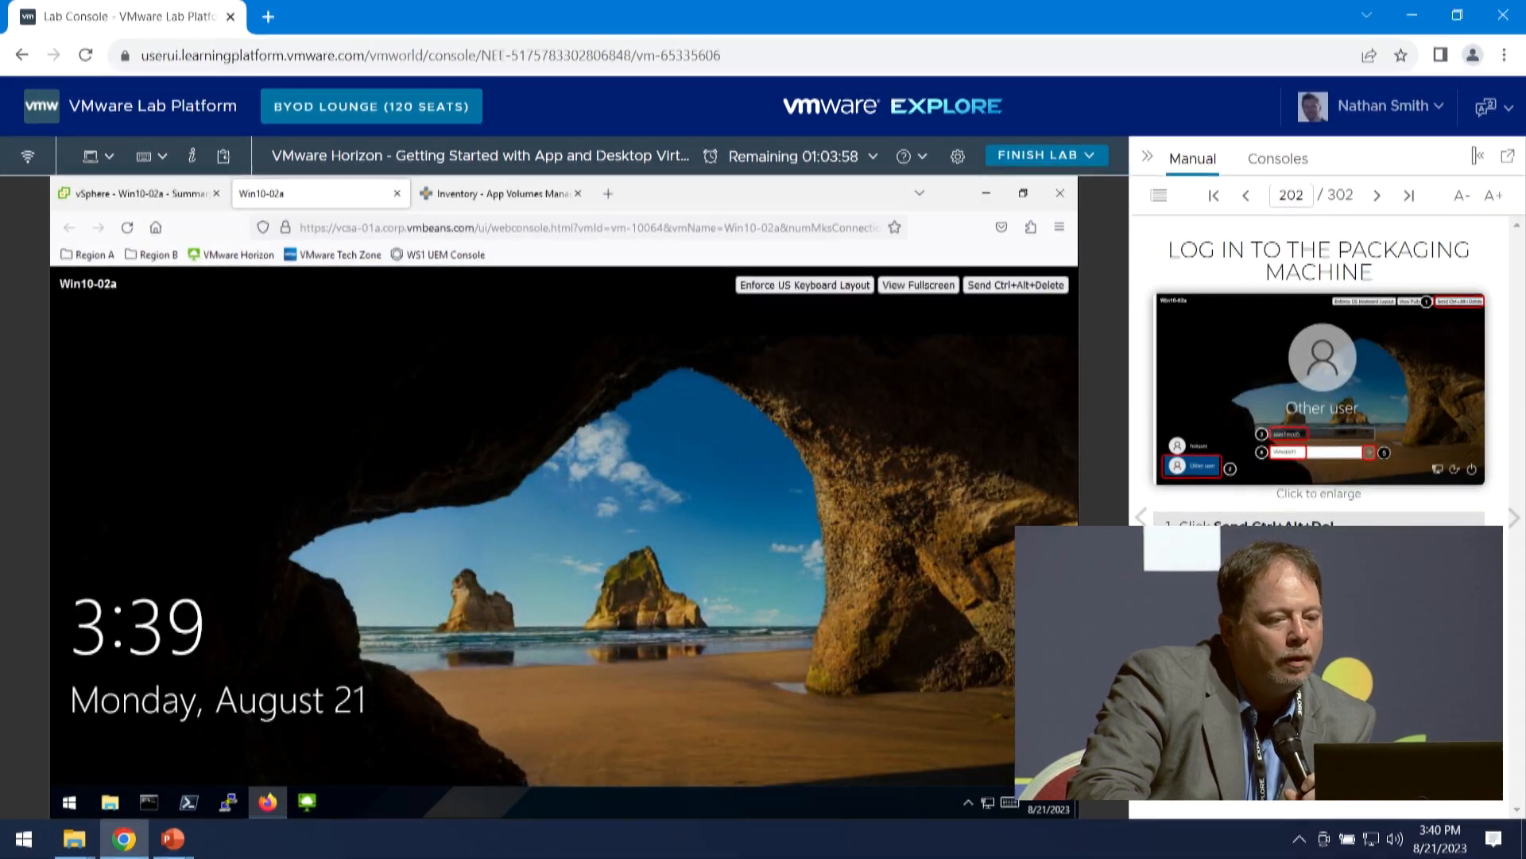
{"action": "left_click", "coordinate": [1035, 289]}
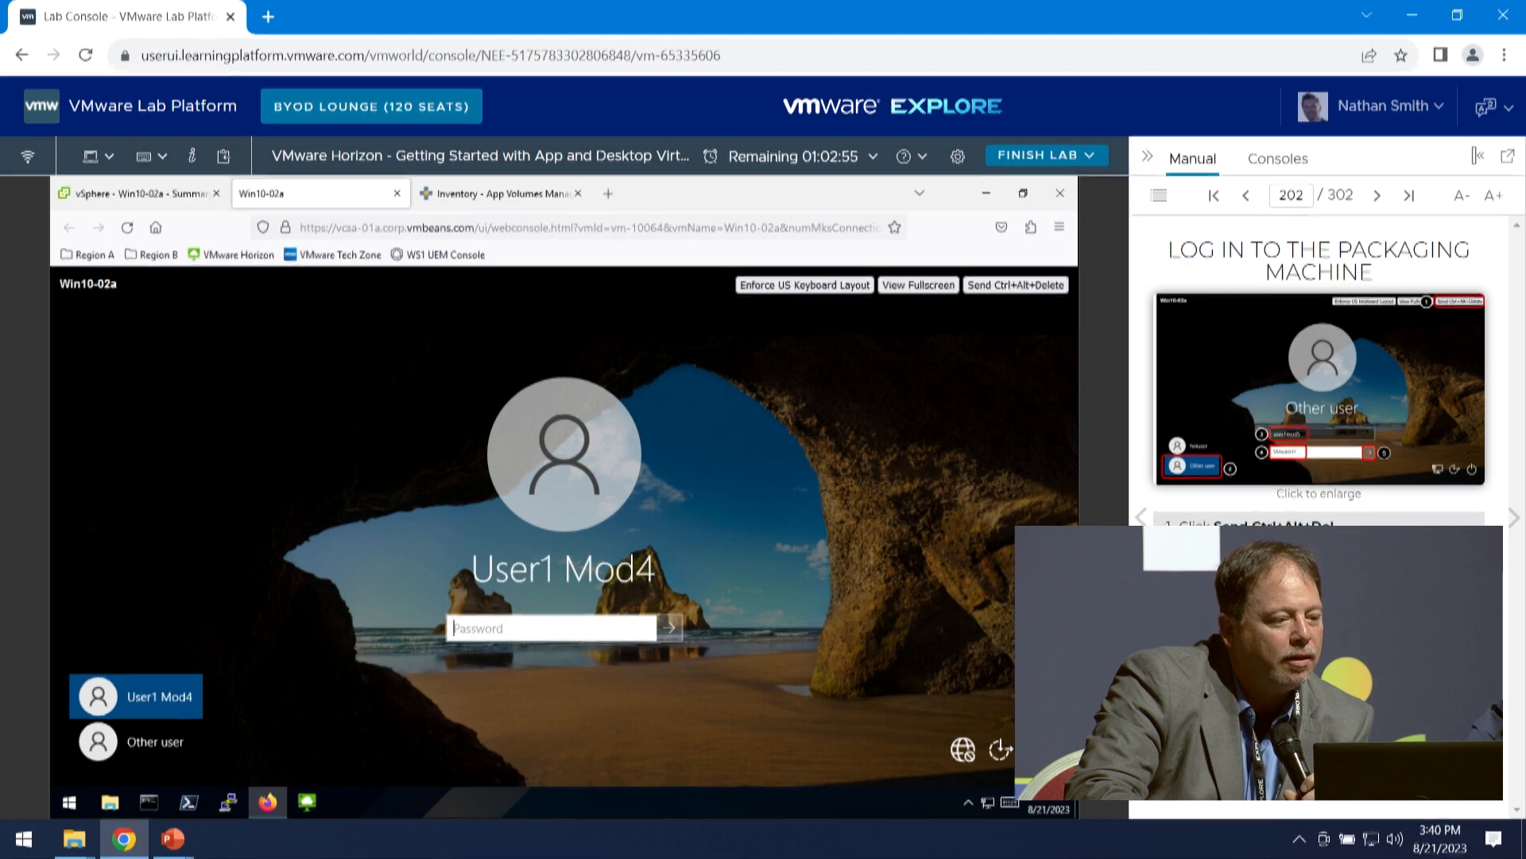
{"action": "left_click", "coordinate": [99, 743]}
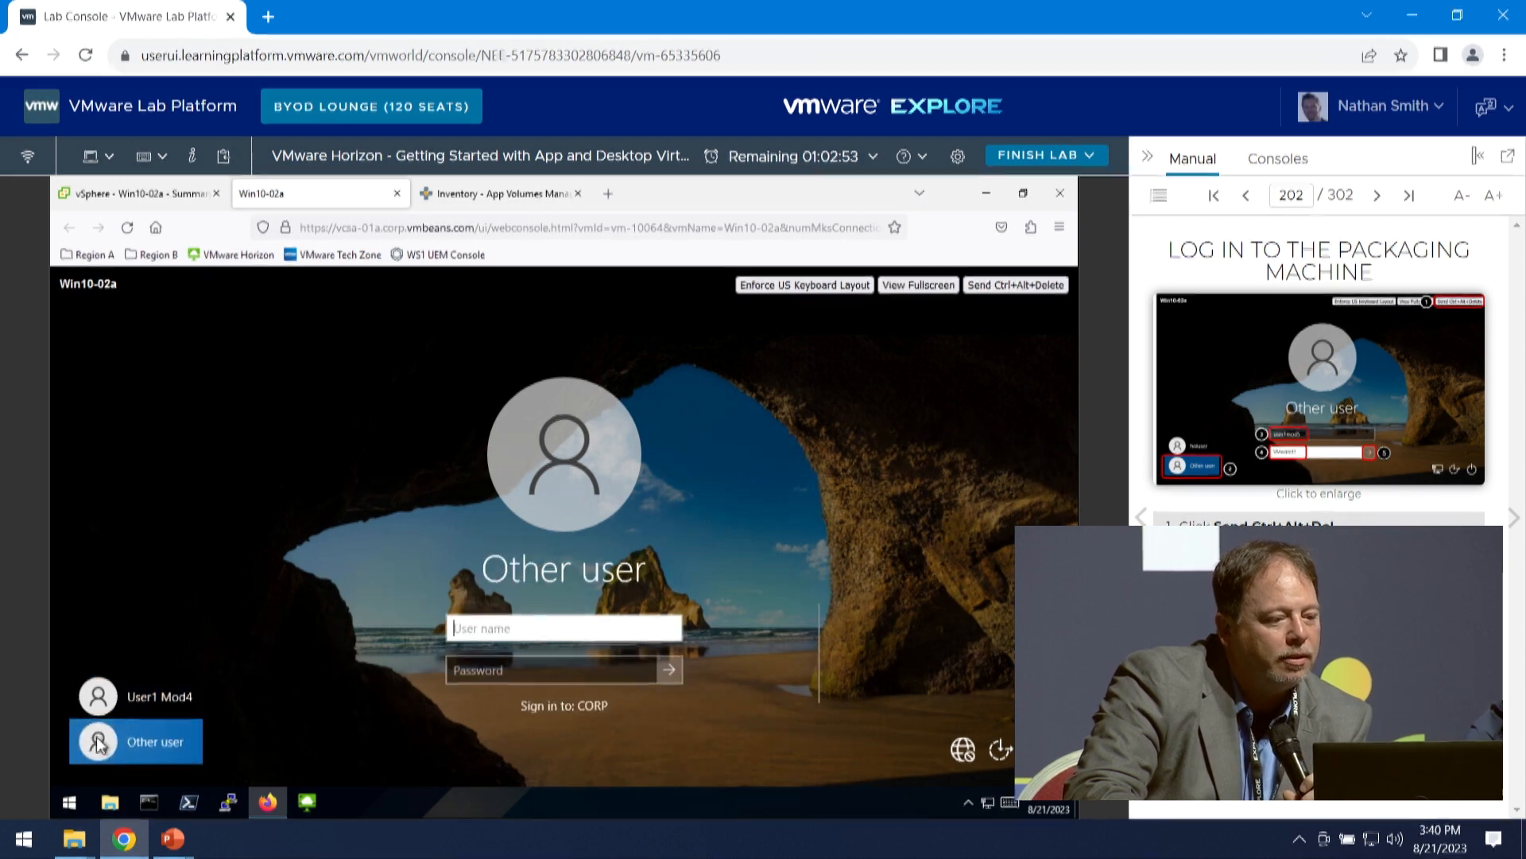
- Sign in to the packaging machine with the user name user1mod5 and the account password
{"action": "type", "text": "user1mod5"}
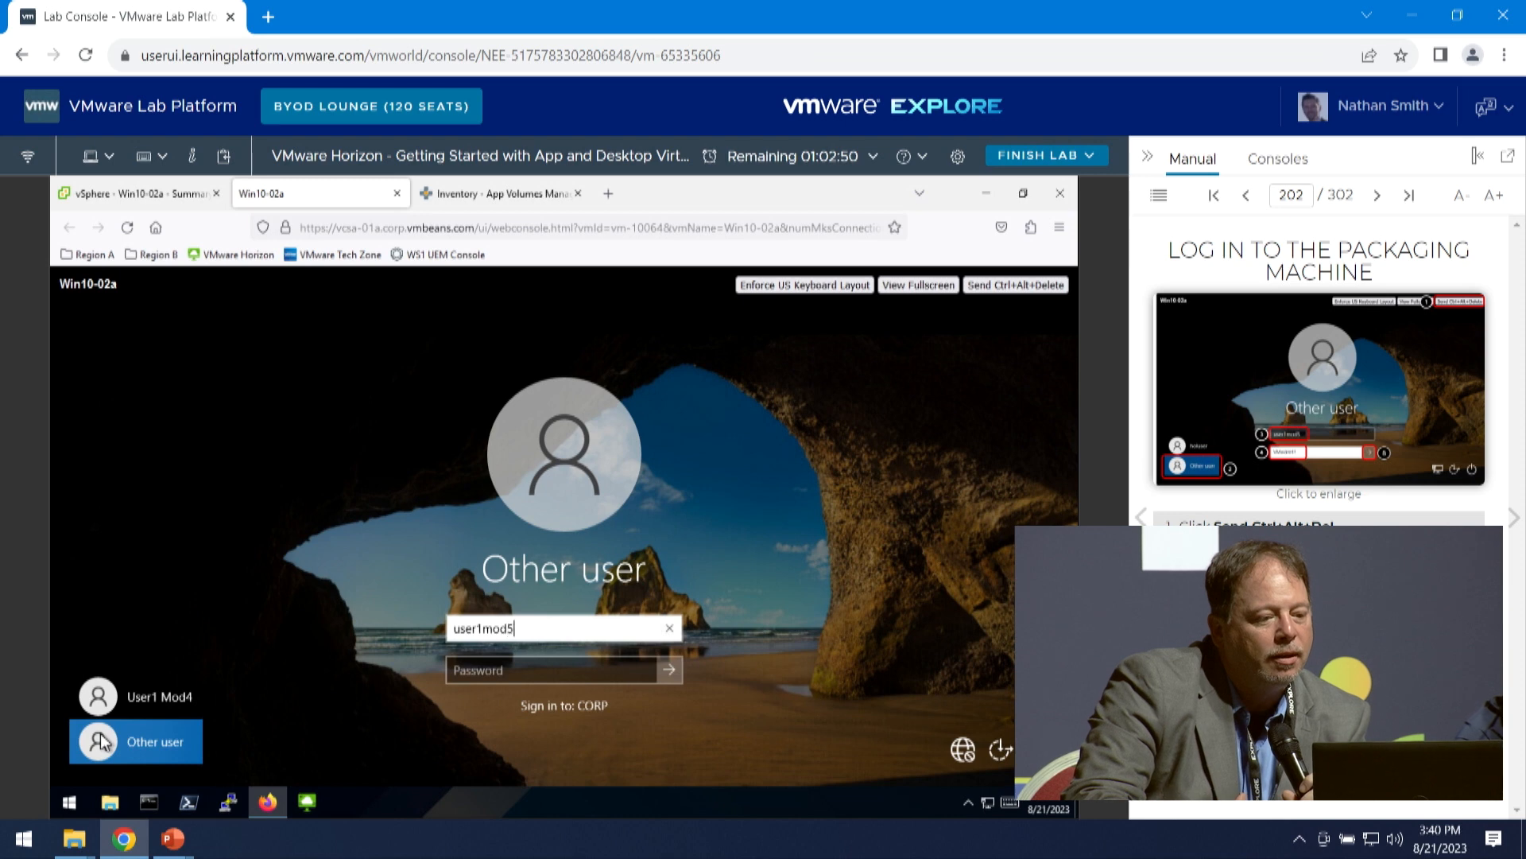
{"action": "key", "text": "Tab"}
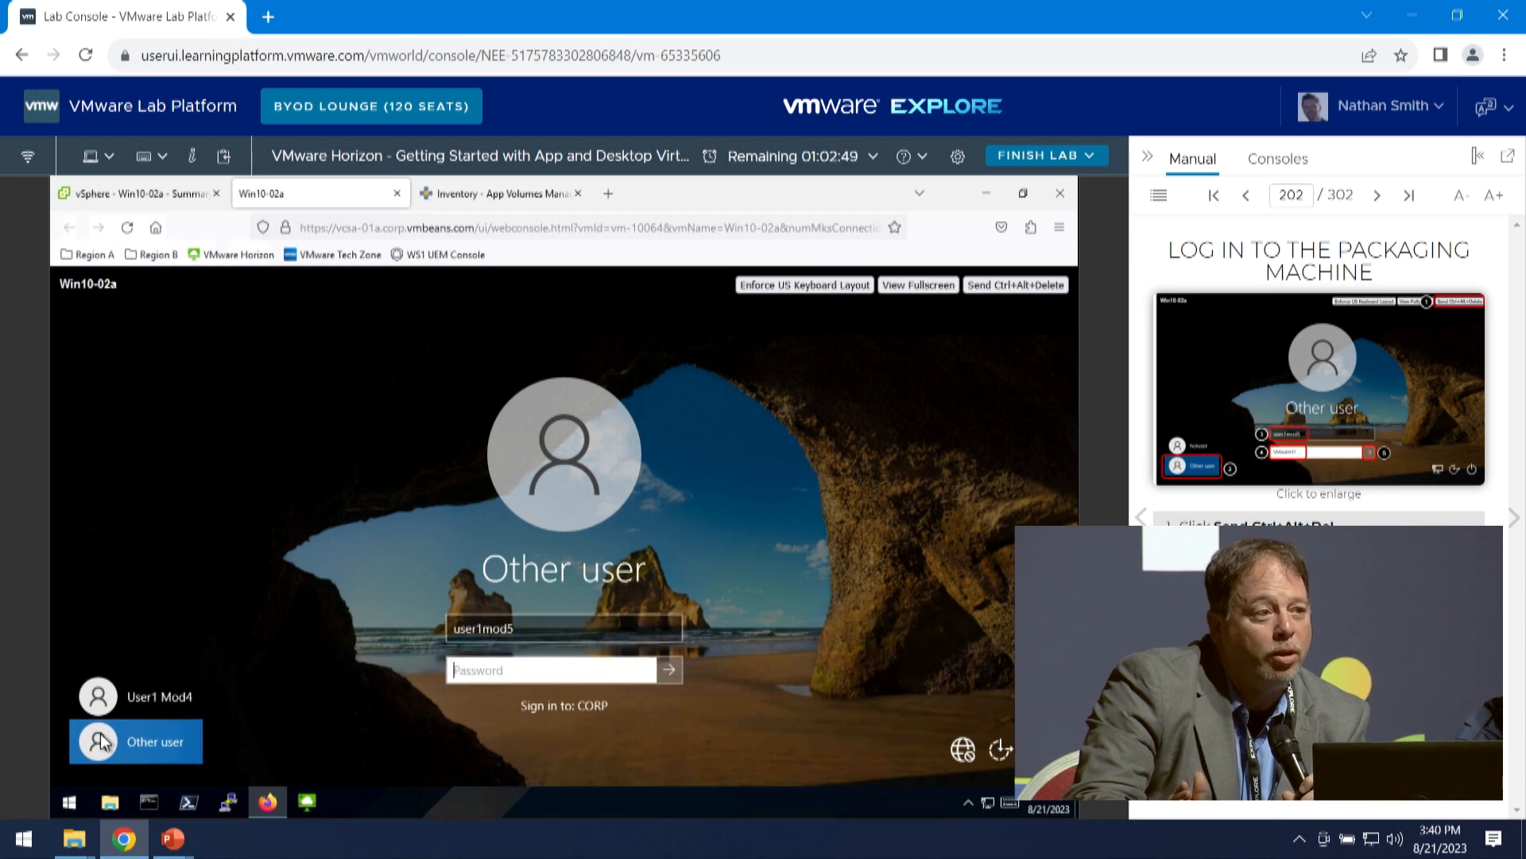
{"action": "type", "text": "VMware1"}
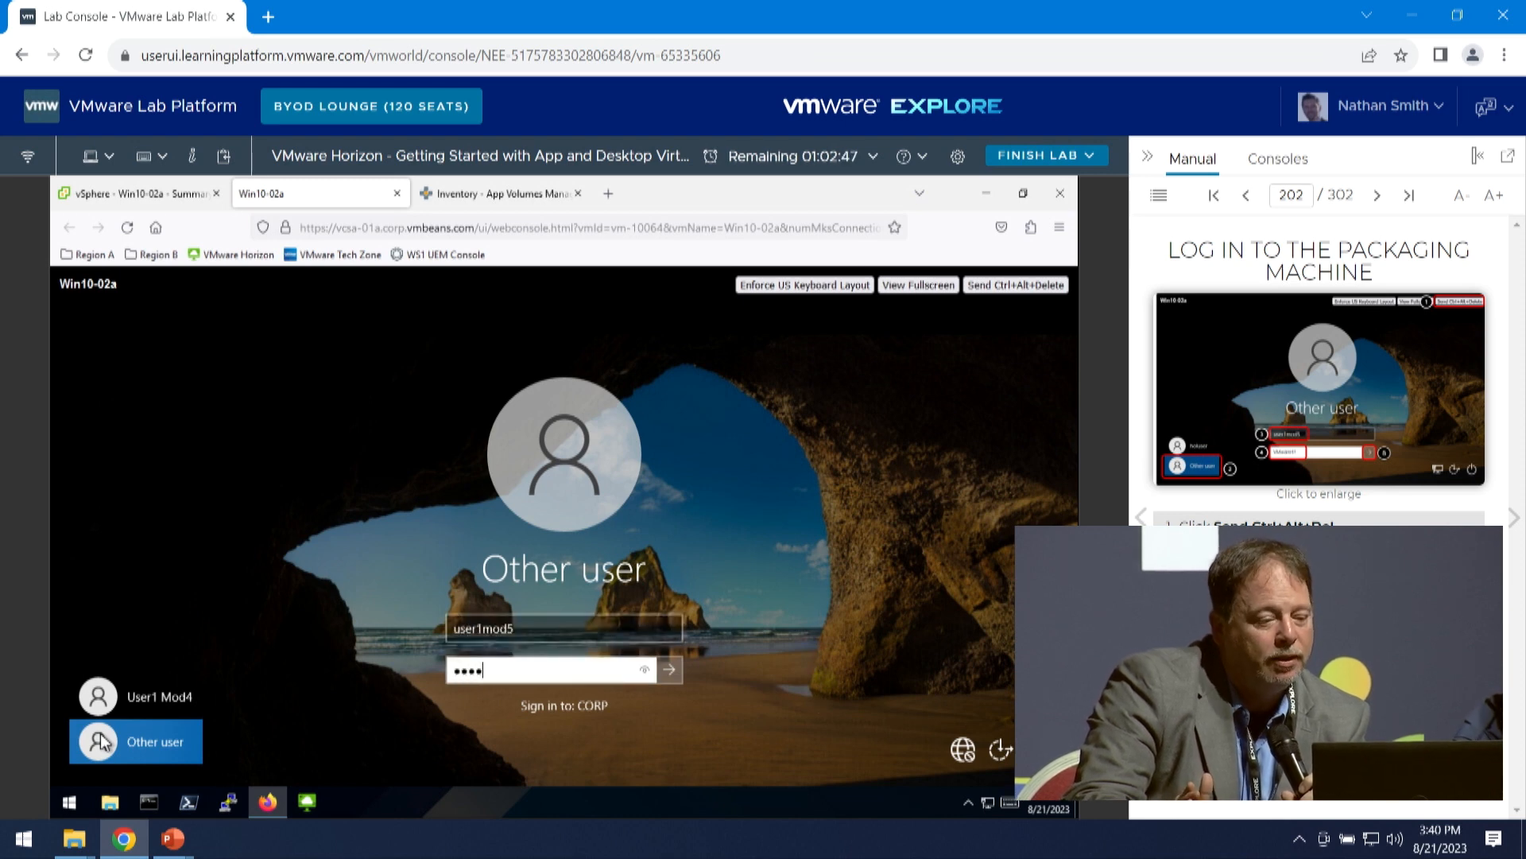
{"action": "type", "text": "!"}
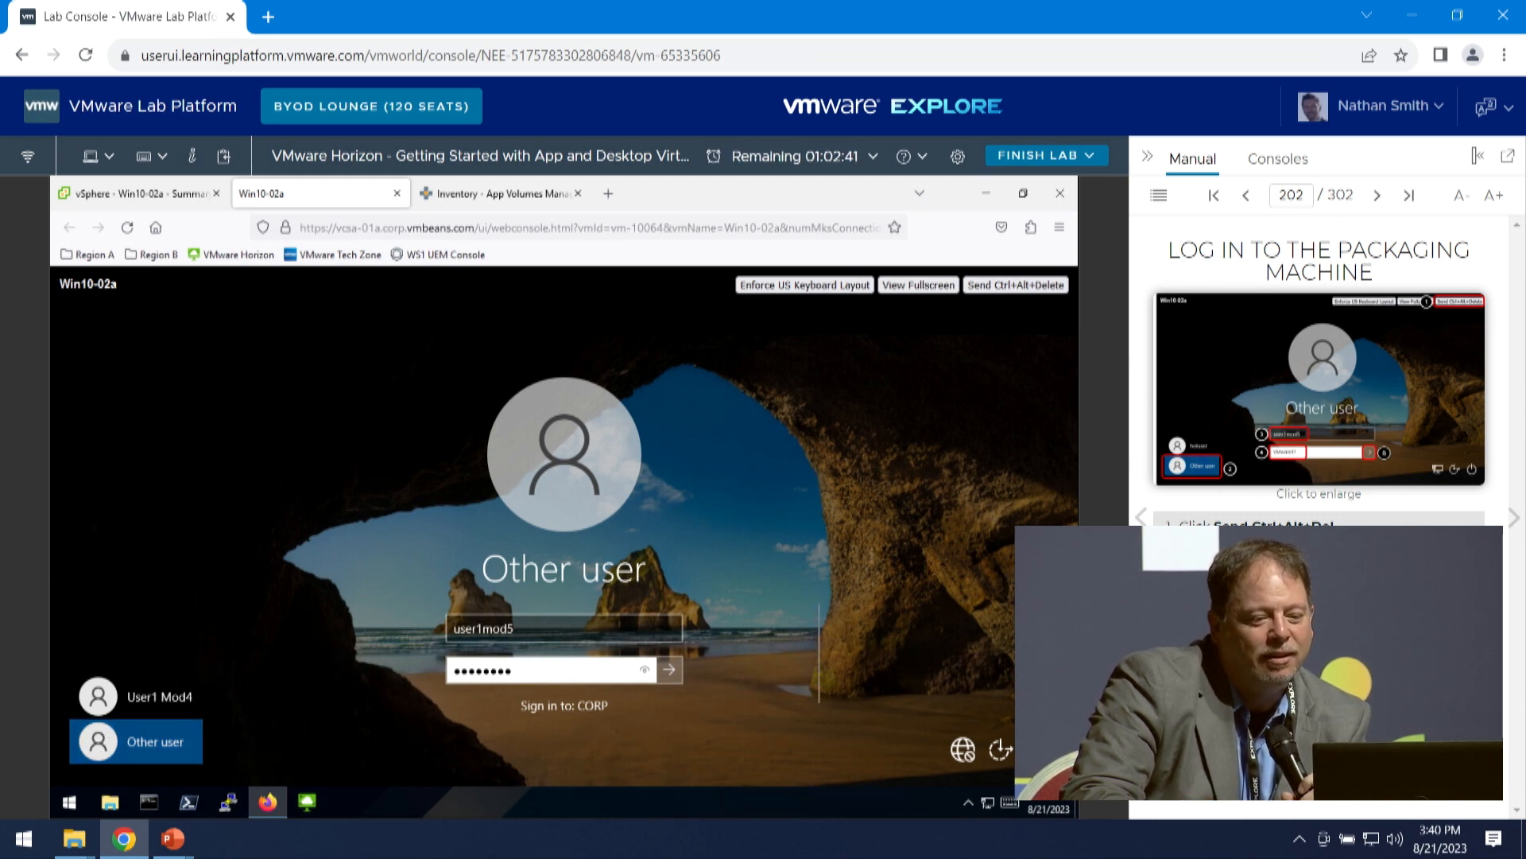
{"action": "left_click", "coordinate": [673, 669]}
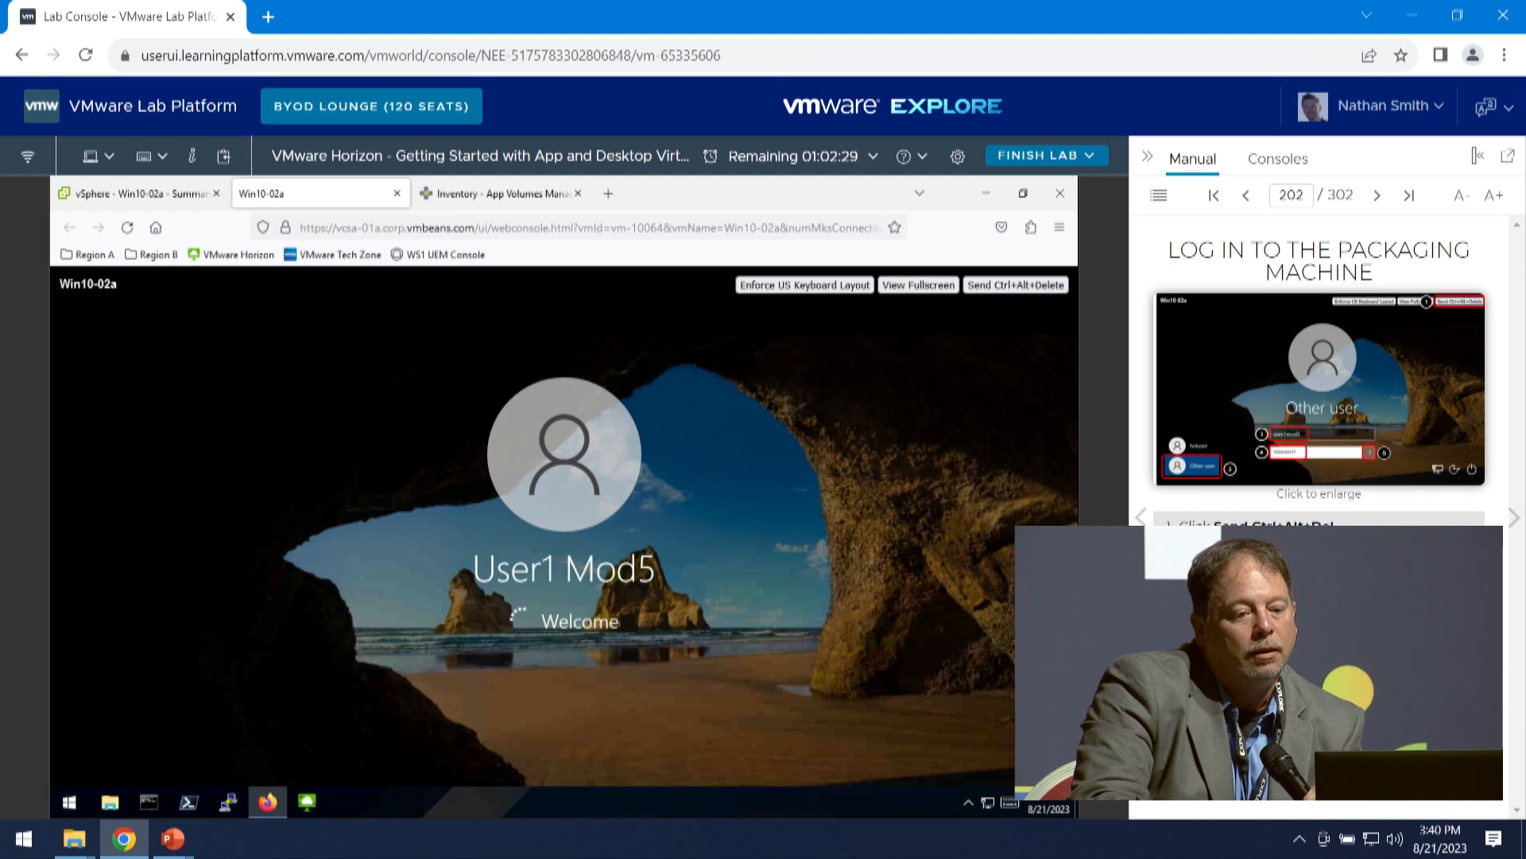
- Advance the manual to Navigate to the 7-Zip Installer and open the HOL folder inside Documents on the packaging machine
{"action": "left_click", "coordinate": [1510, 518]}
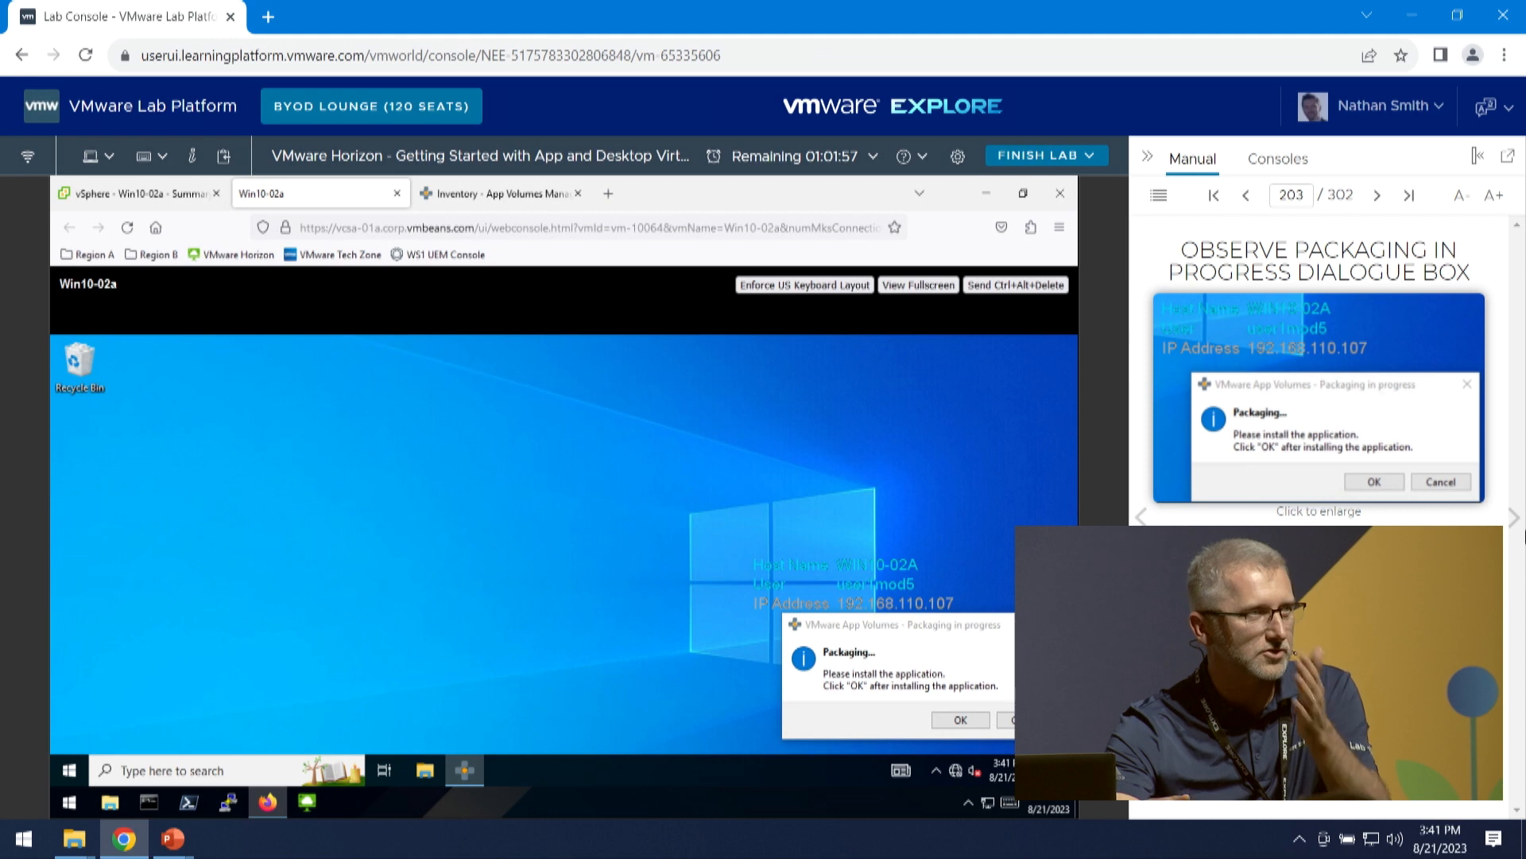
{"action": "left_click", "coordinate": [1515, 518]}
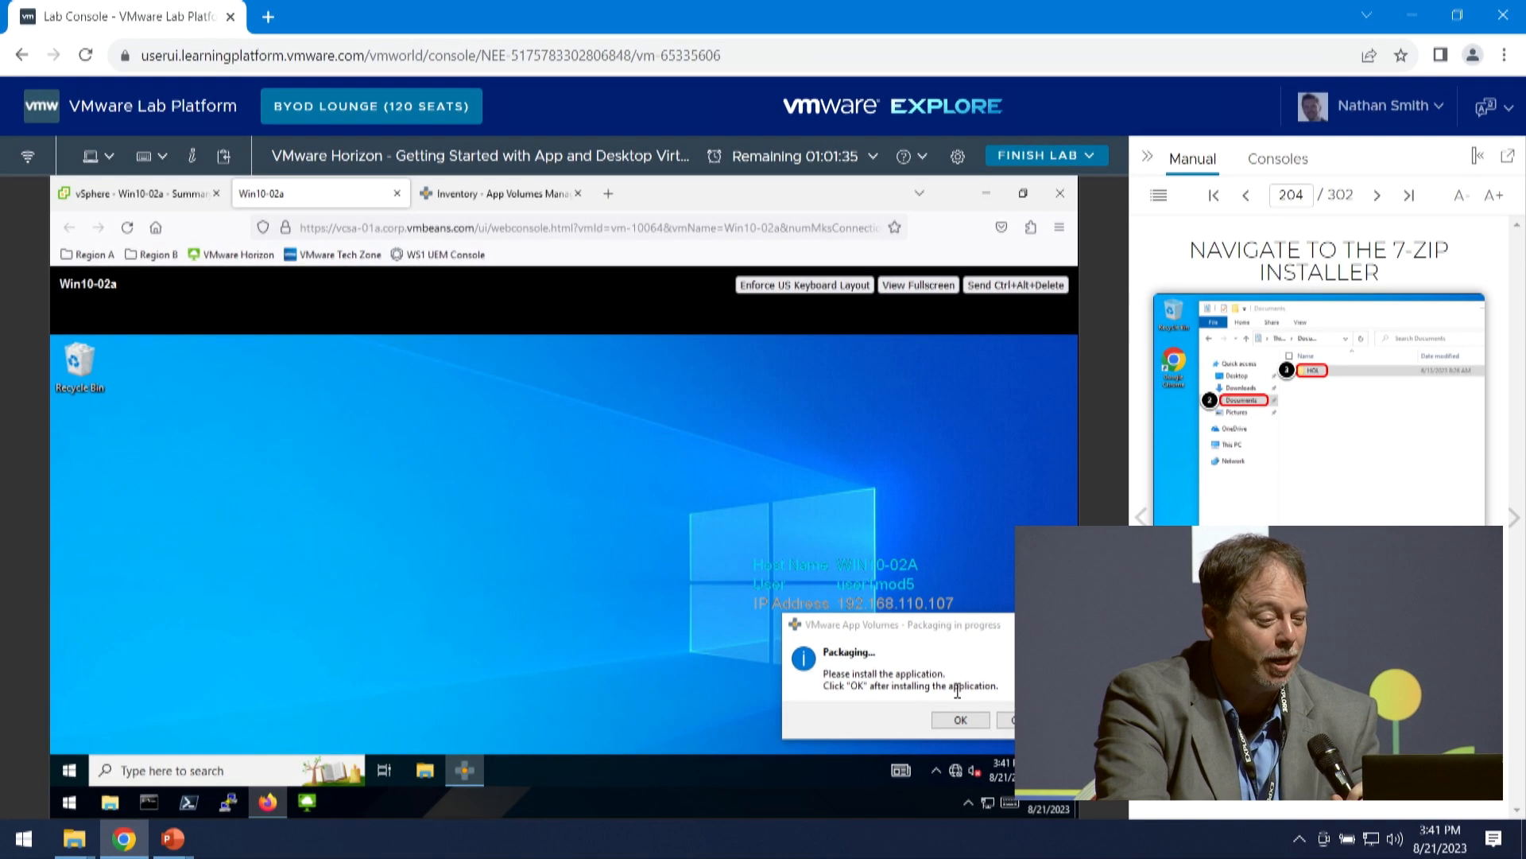
{"action": "left_click", "coordinate": [110, 804]}
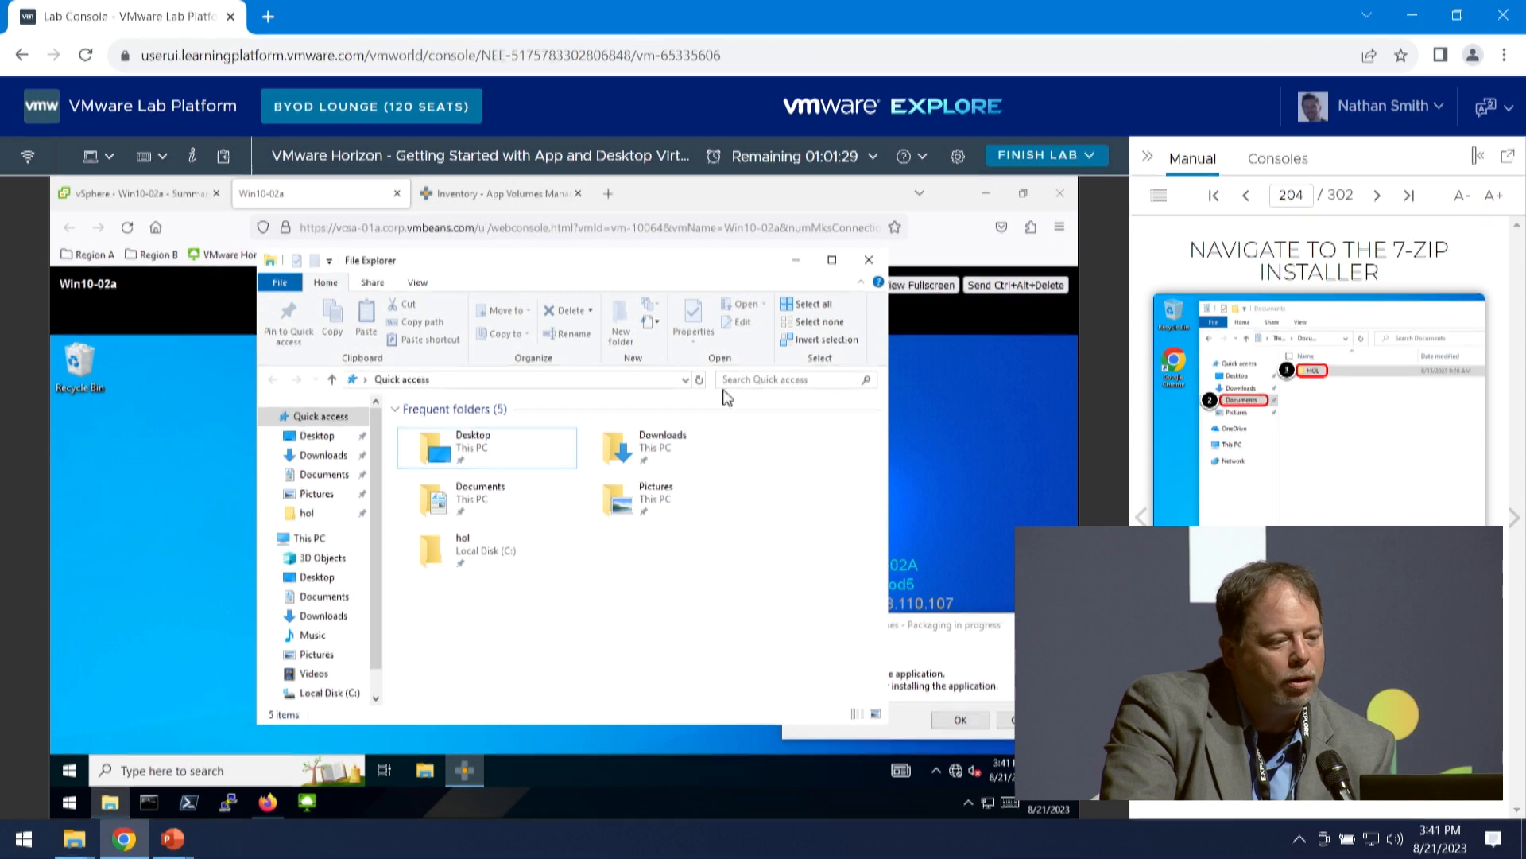
{"action": "left_click", "coordinate": [423, 770]}
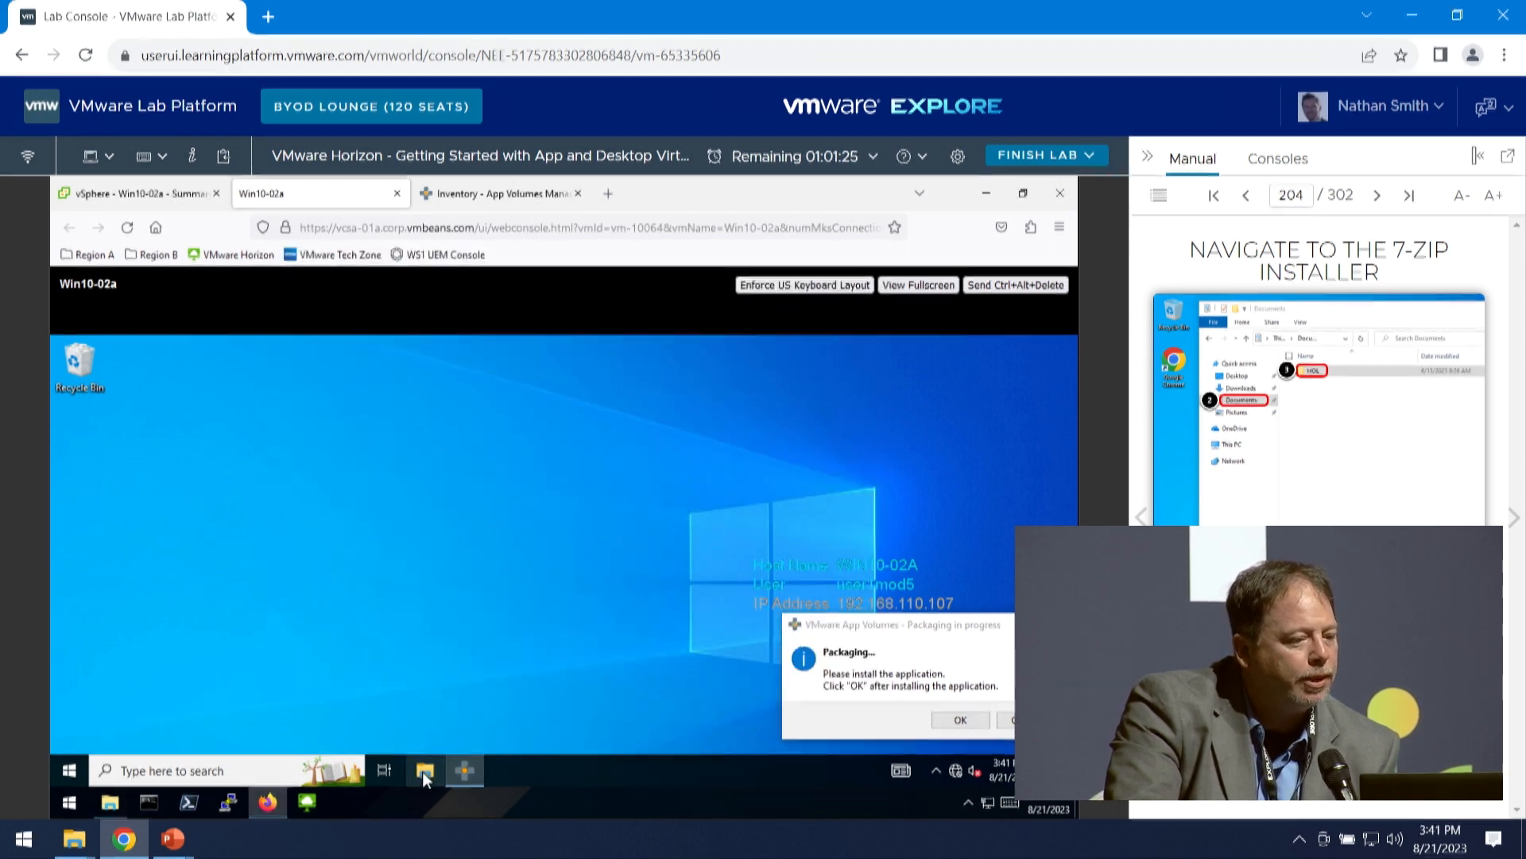
{"action": "left_click", "coordinate": [425, 770]}
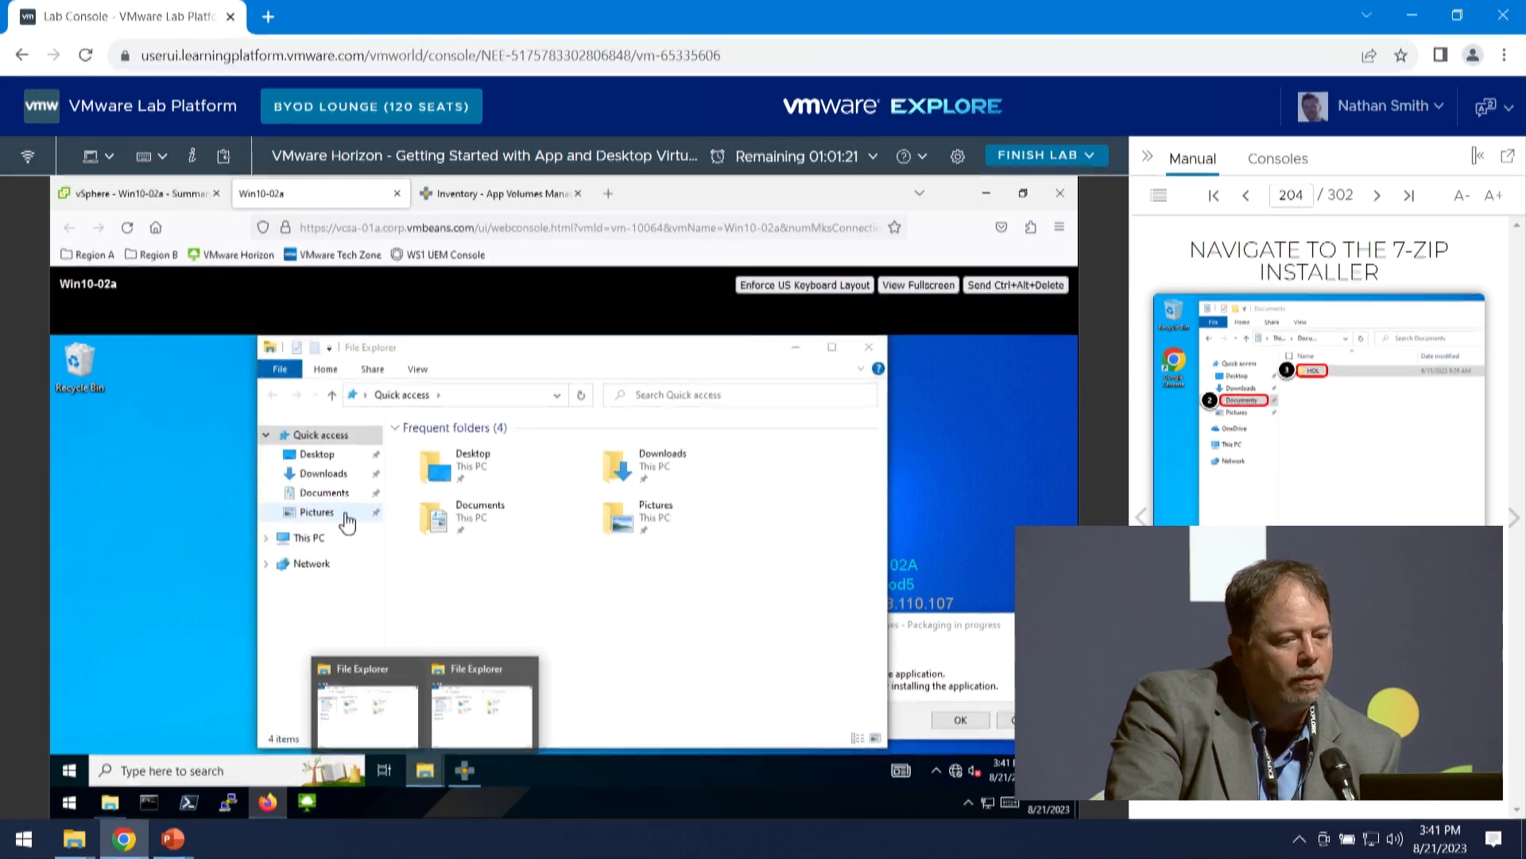
{"action": "left_click", "coordinate": [466, 526]}
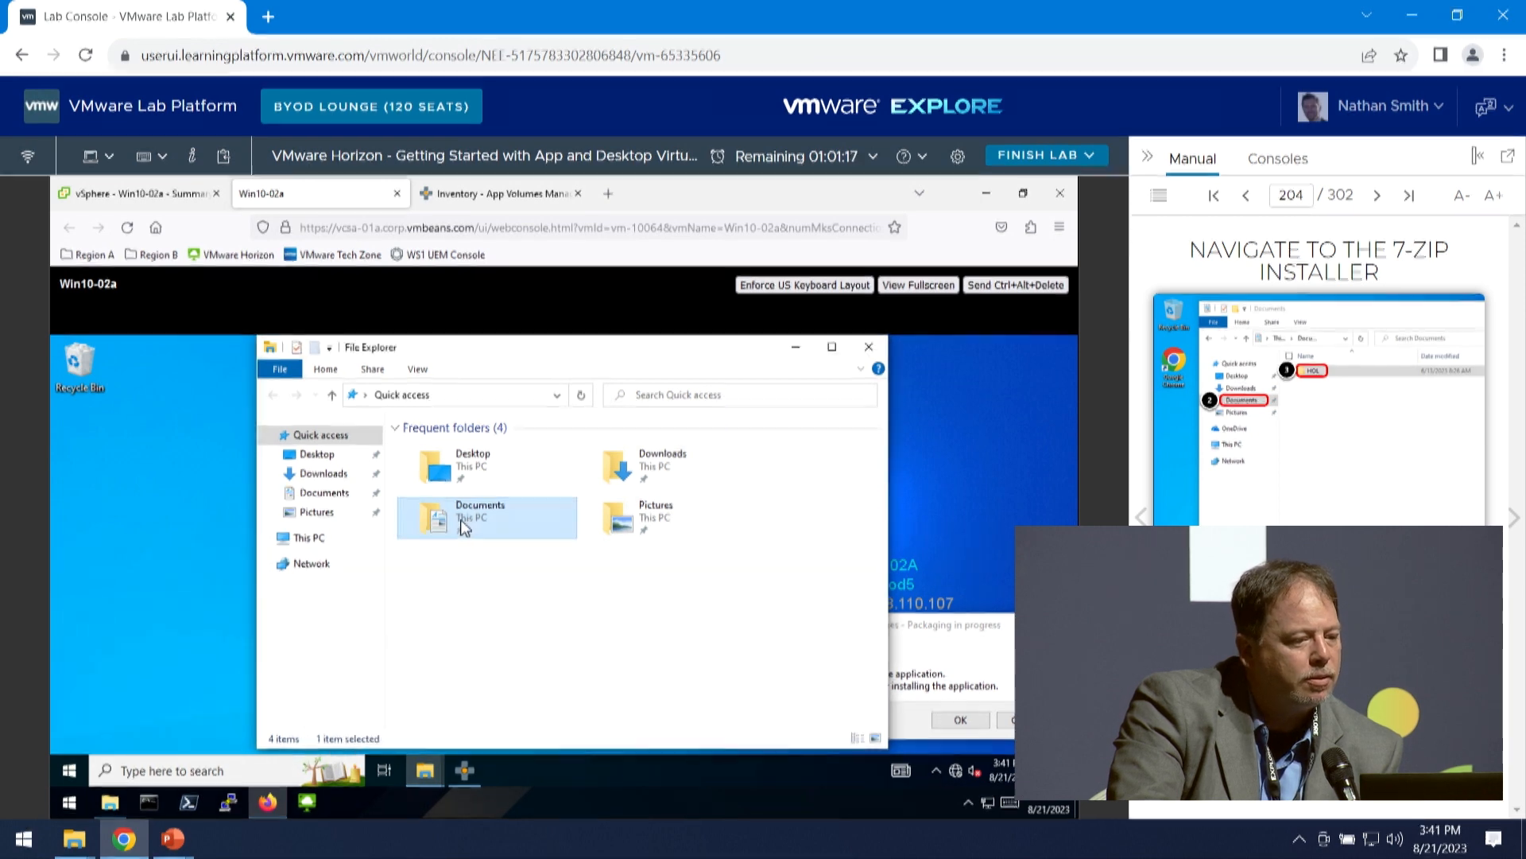
{"action": "double_click", "coordinate": [461, 527]}
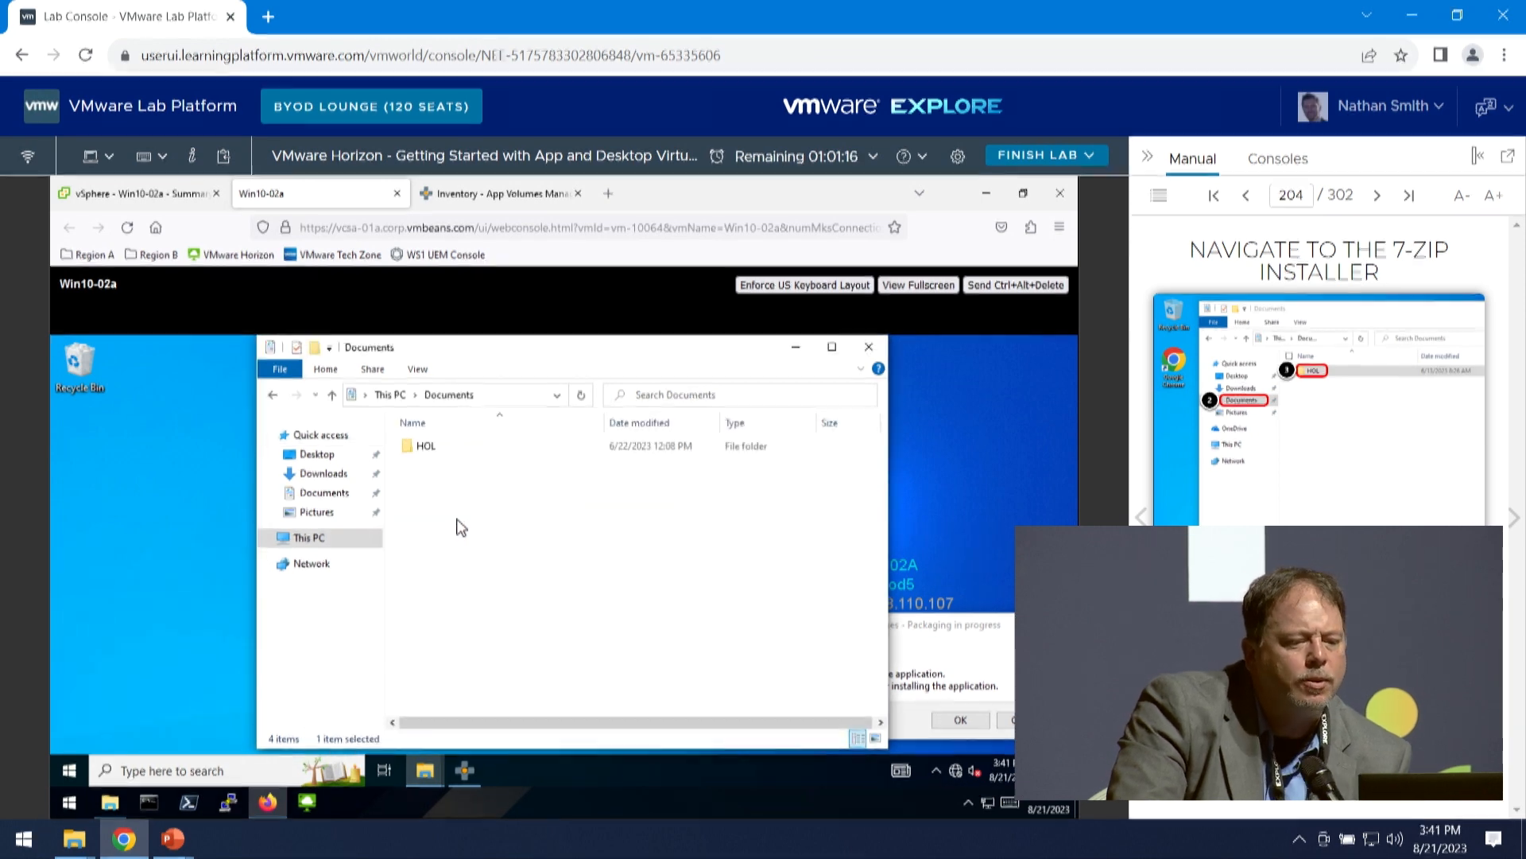
{"action": "double_click", "coordinate": [426, 446]}
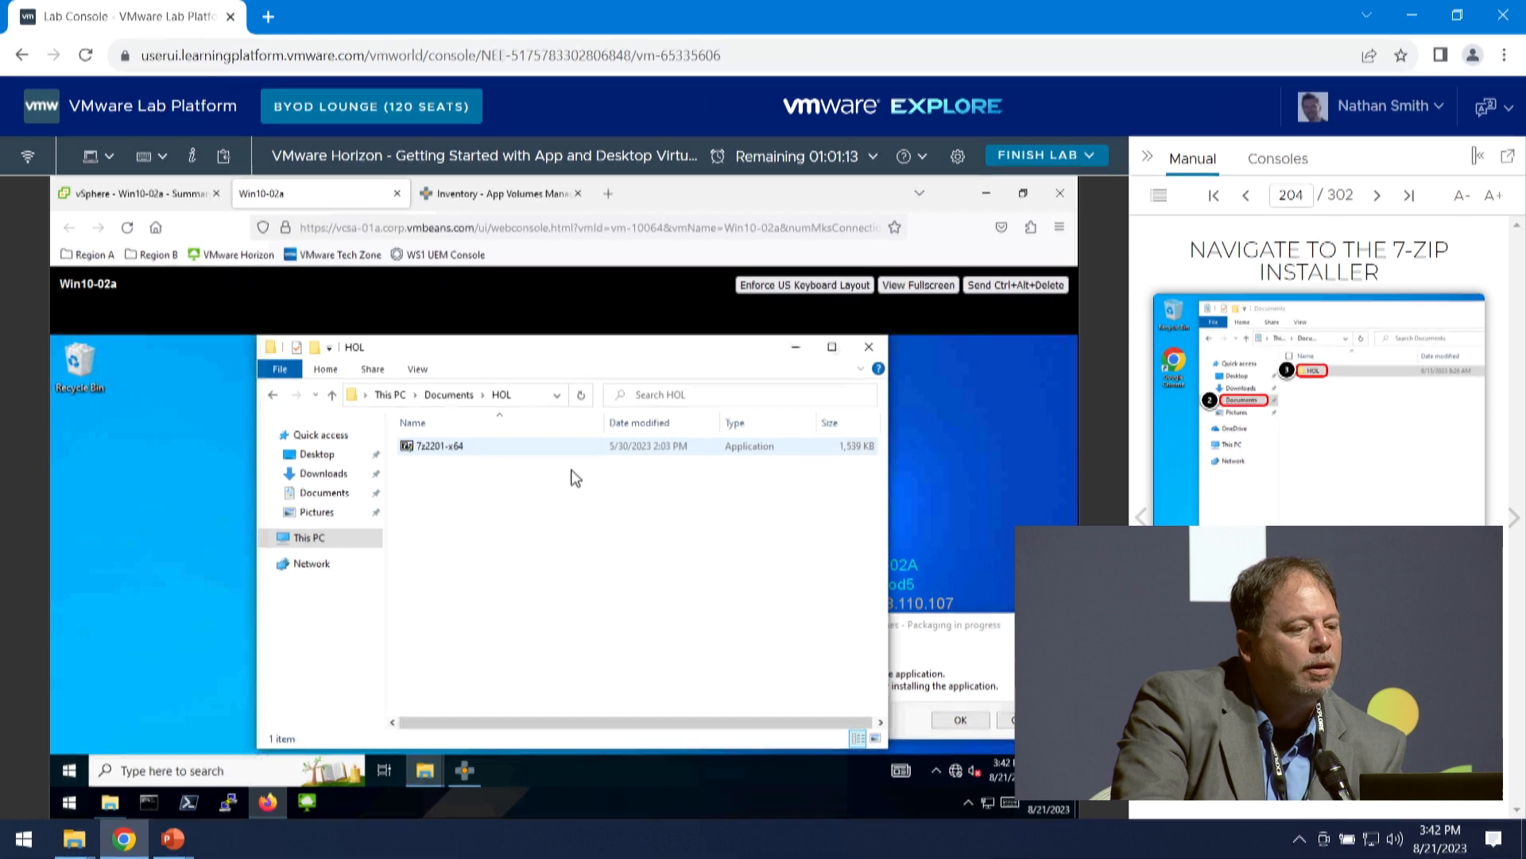
- Launch the 7z2201-x64 installer as administrator and advance the manual to Close 7-Zip Installer
{"action": "double_click", "coordinate": [465, 446]}
{"action": "right_click", "coordinate": [464, 445]}
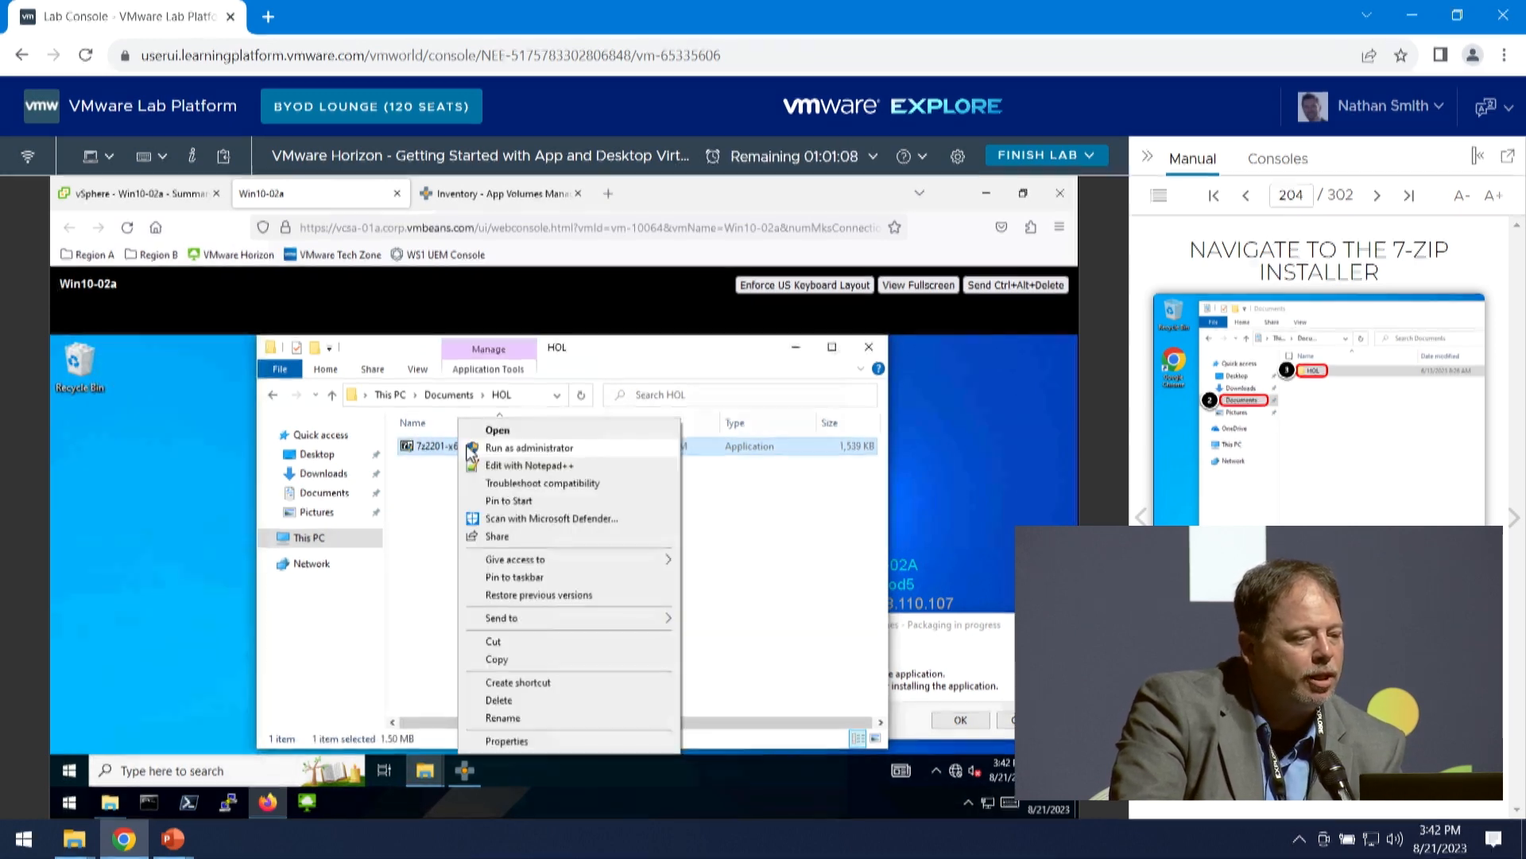
{"action": "left_click", "coordinate": [515, 448]}
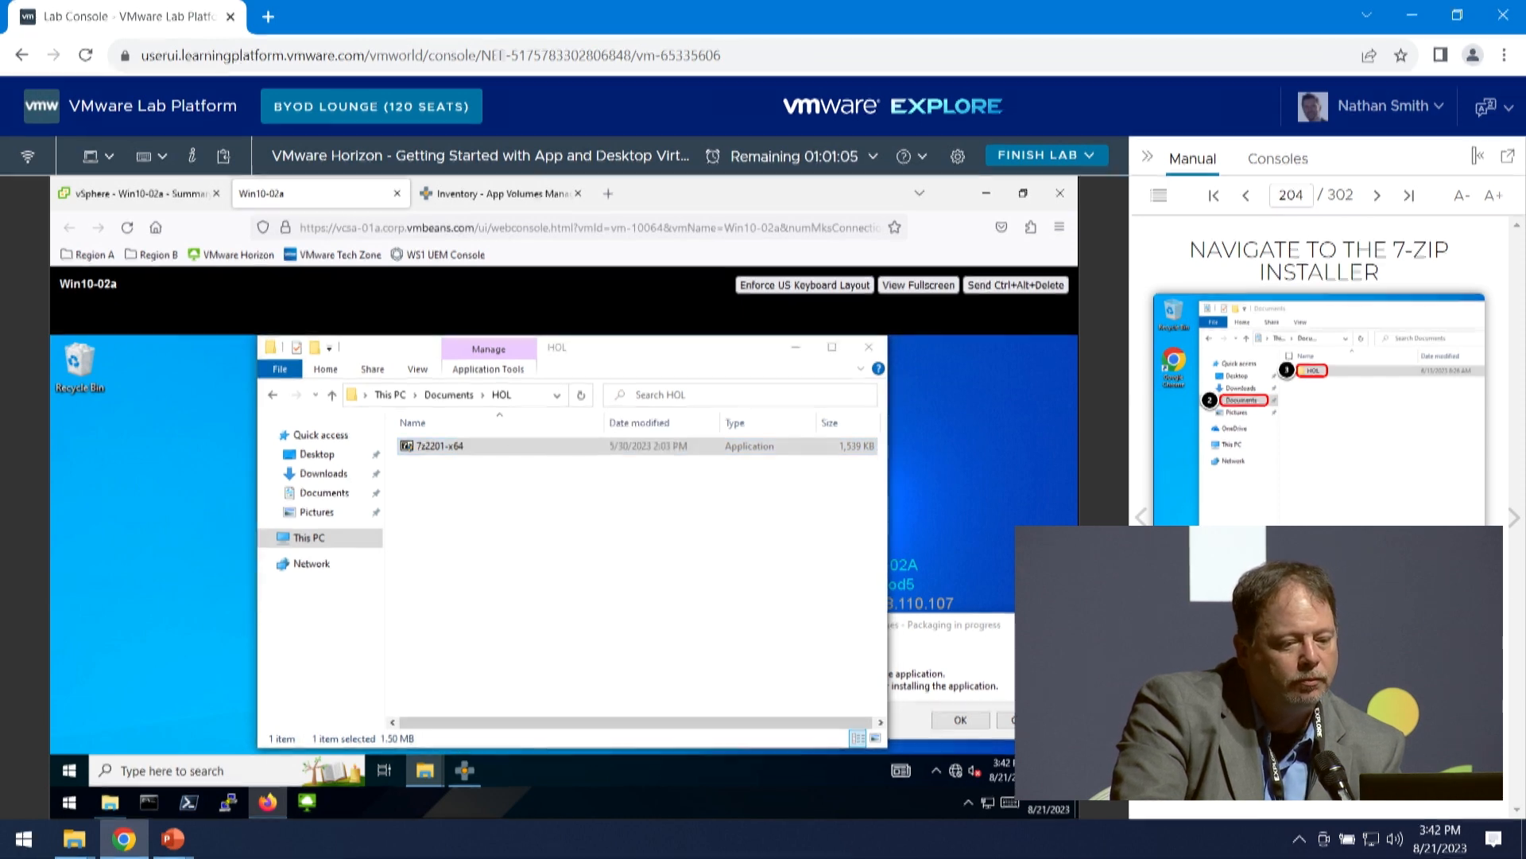
{"action": "left_click", "coordinate": [1512, 522]}
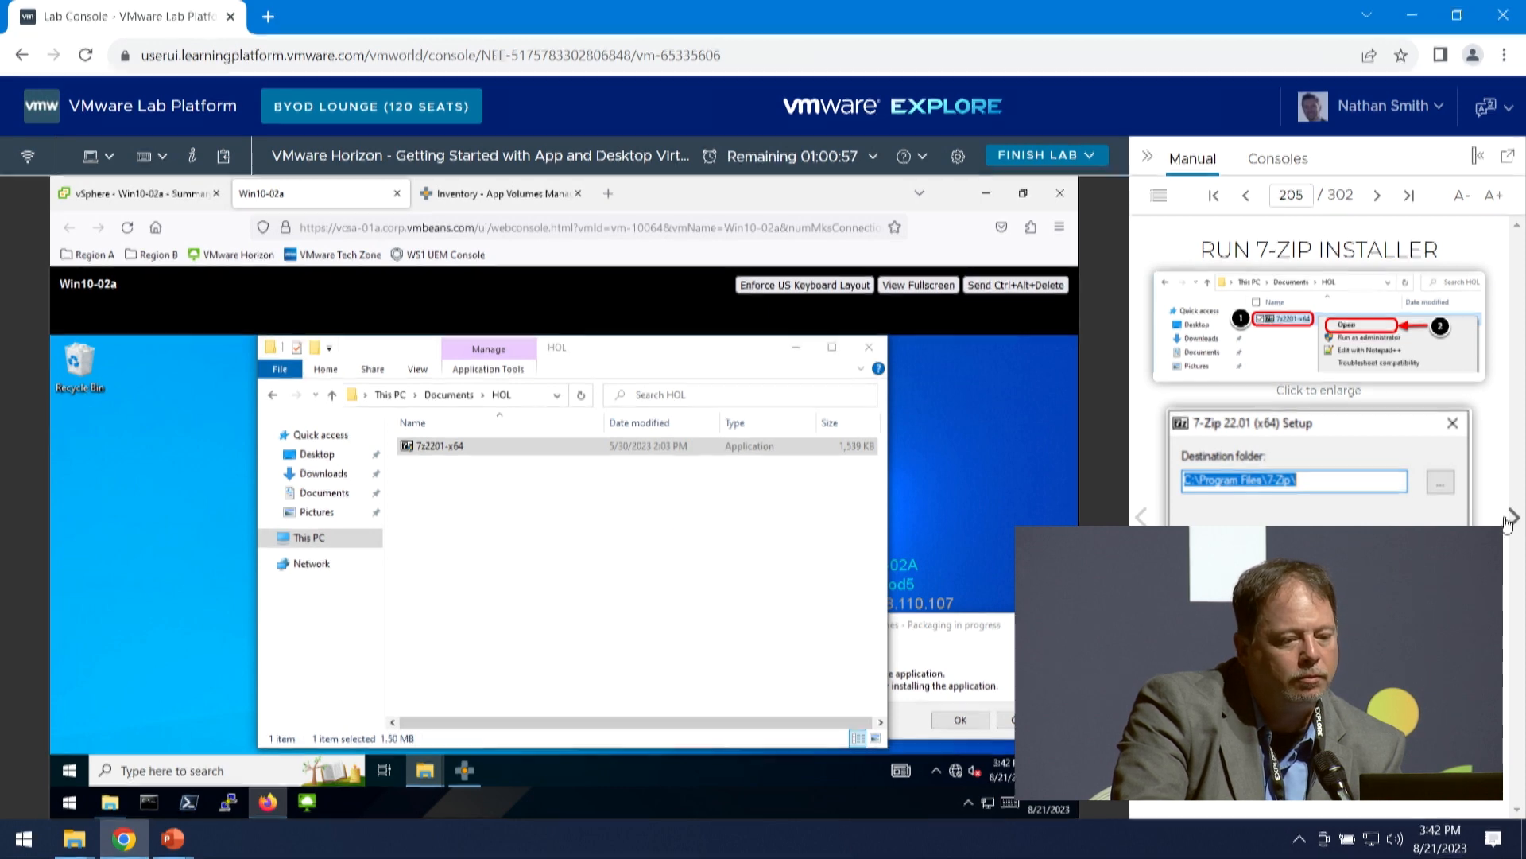
{"action": "left_click", "coordinate": [1514, 521]}
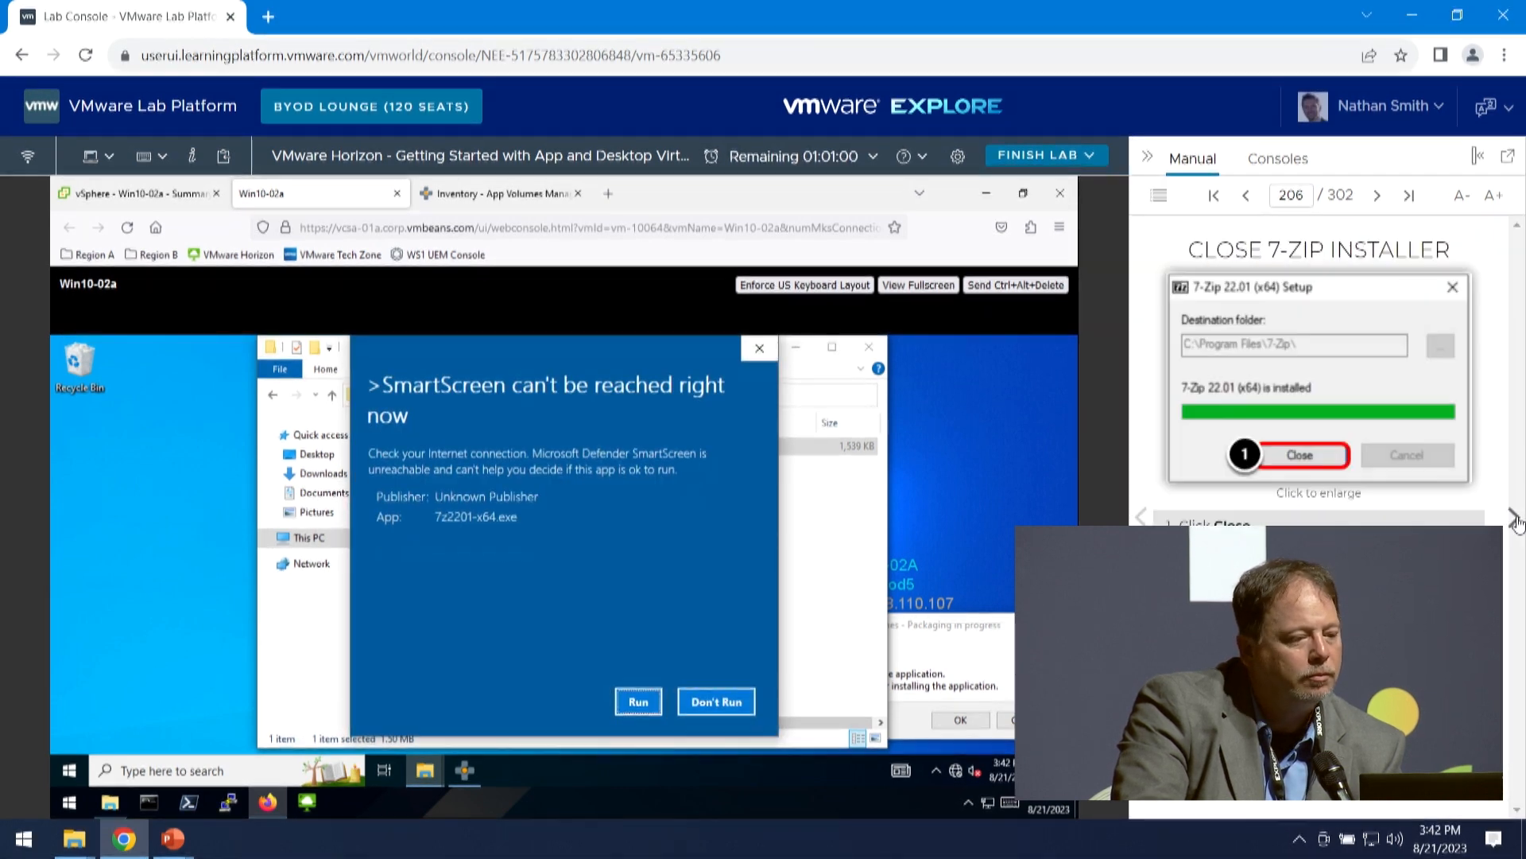
- Allow the 7z2201-x64 installer to run, install 7-Zip in the default folder, close setup and advance the manual to End Packaging
{"action": "left_click", "coordinate": [639, 701]}
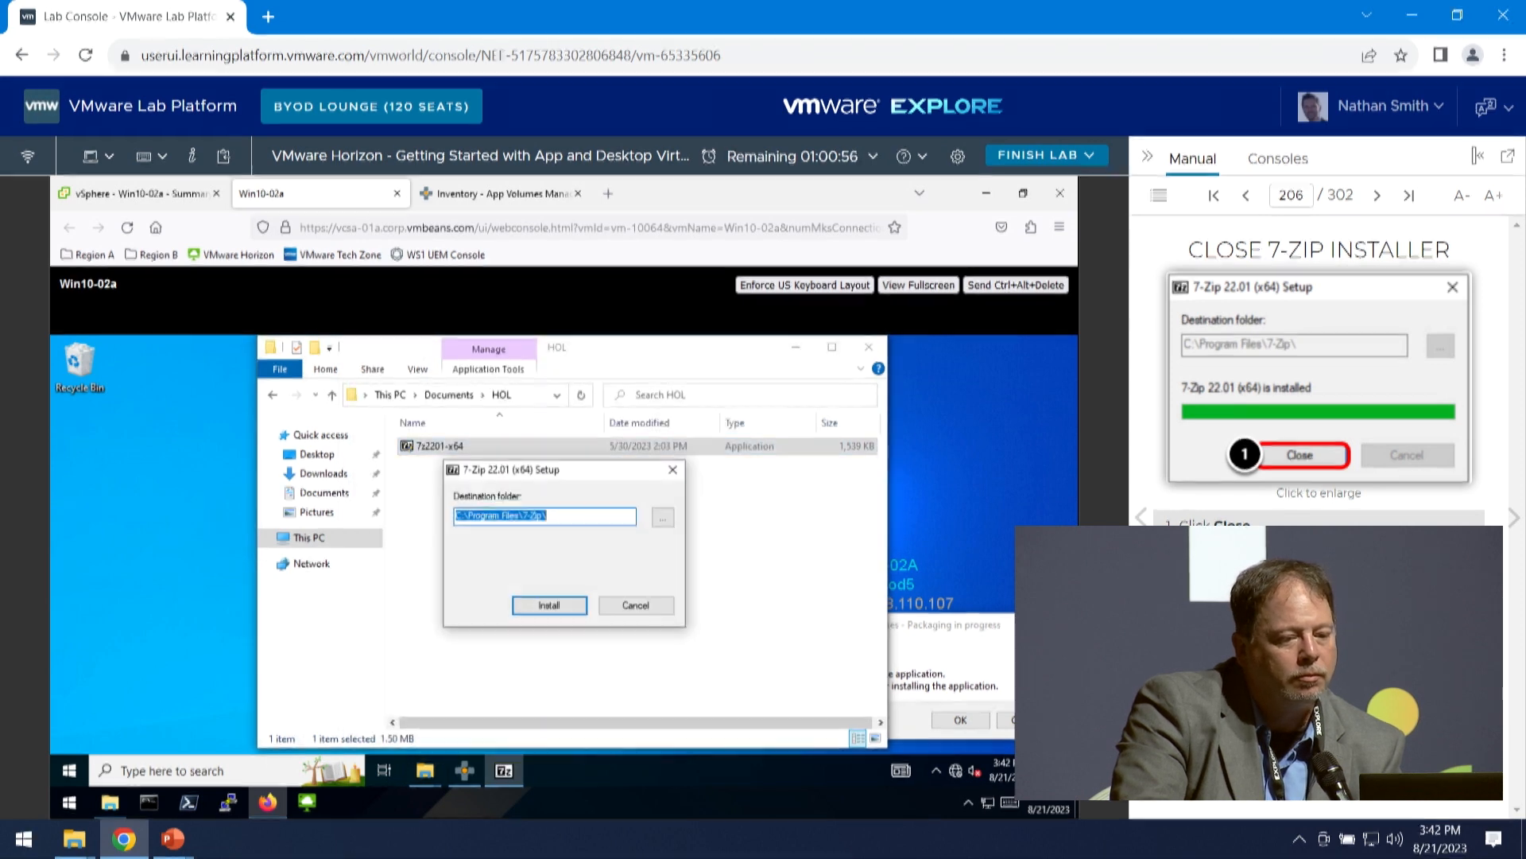
{"action": "left_click", "coordinate": [543, 606]}
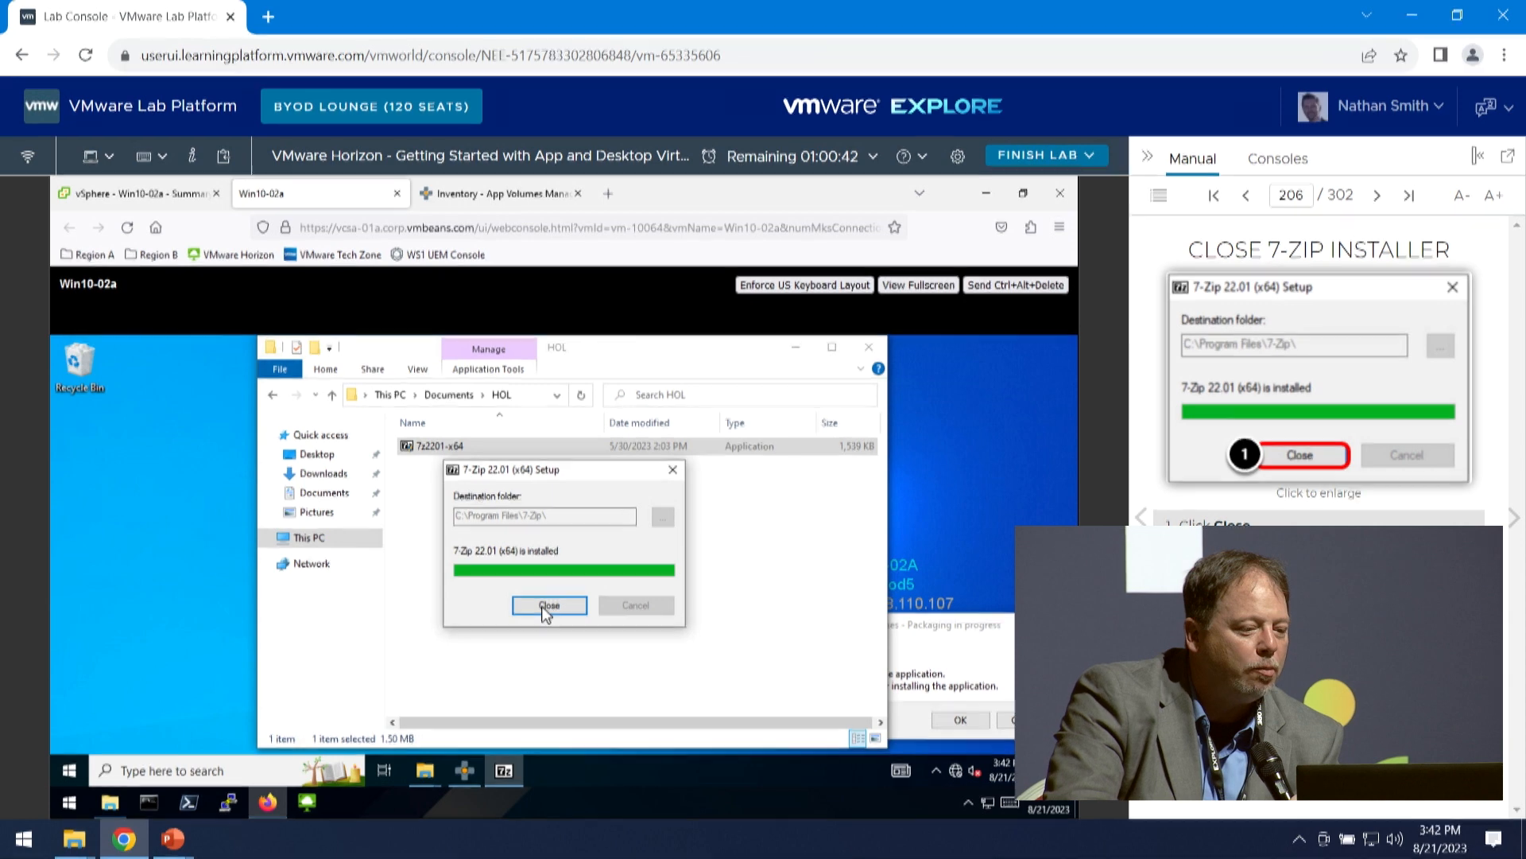
{"action": "left_click", "coordinate": [546, 606]}
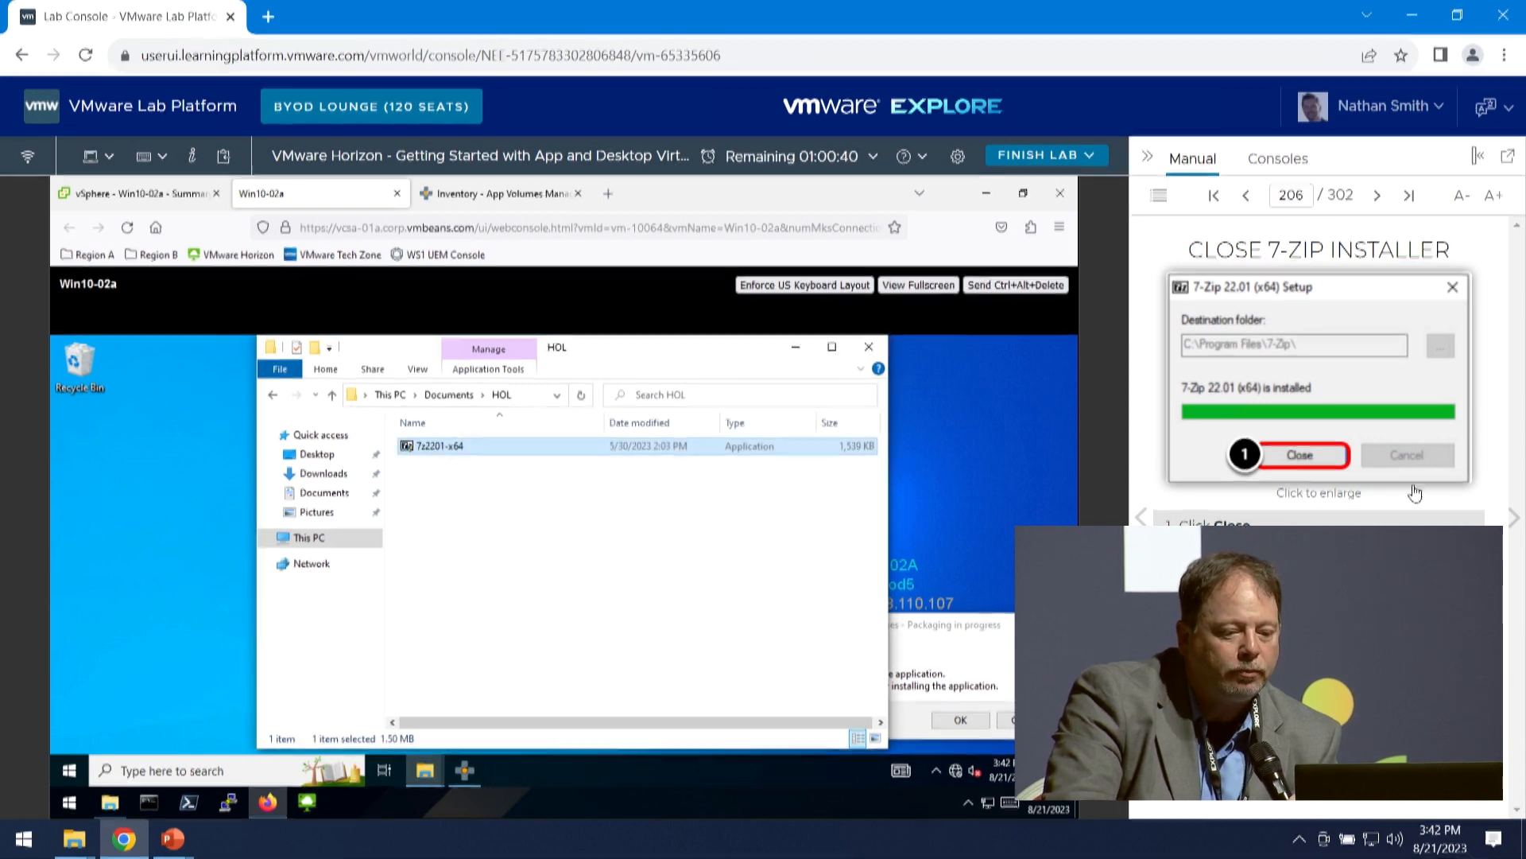
{"action": "left_click", "coordinate": [1513, 521]}
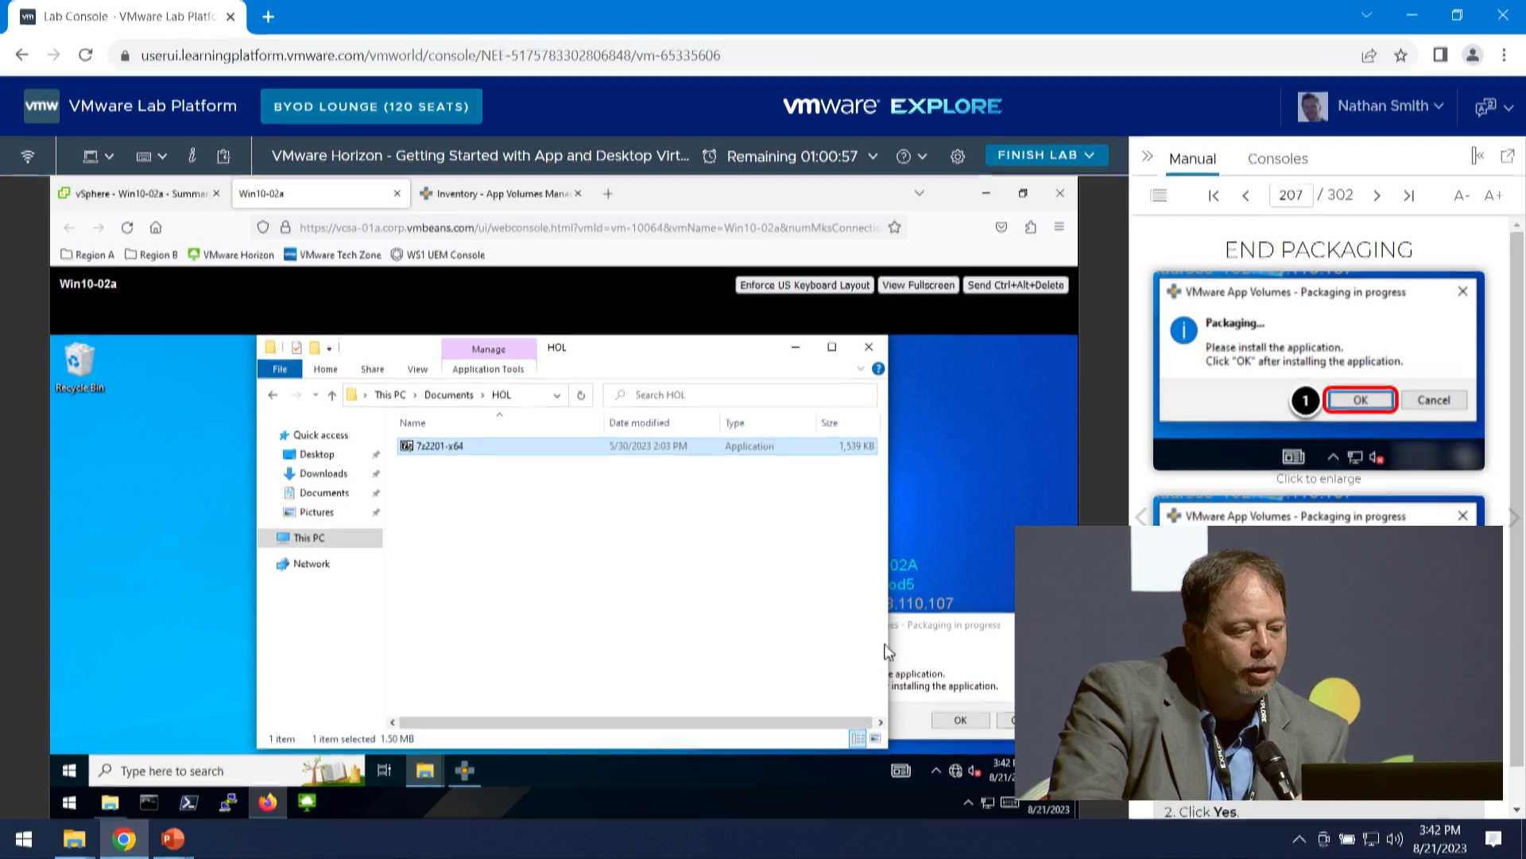
- Confirm in the App Volumes packaging prompt that the installation is complete and advance the manual to Finalize Package
{"action": "left_click", "coordinate": [984, 670]}
{"action": "left_click", "coordinate": [964, 721]}
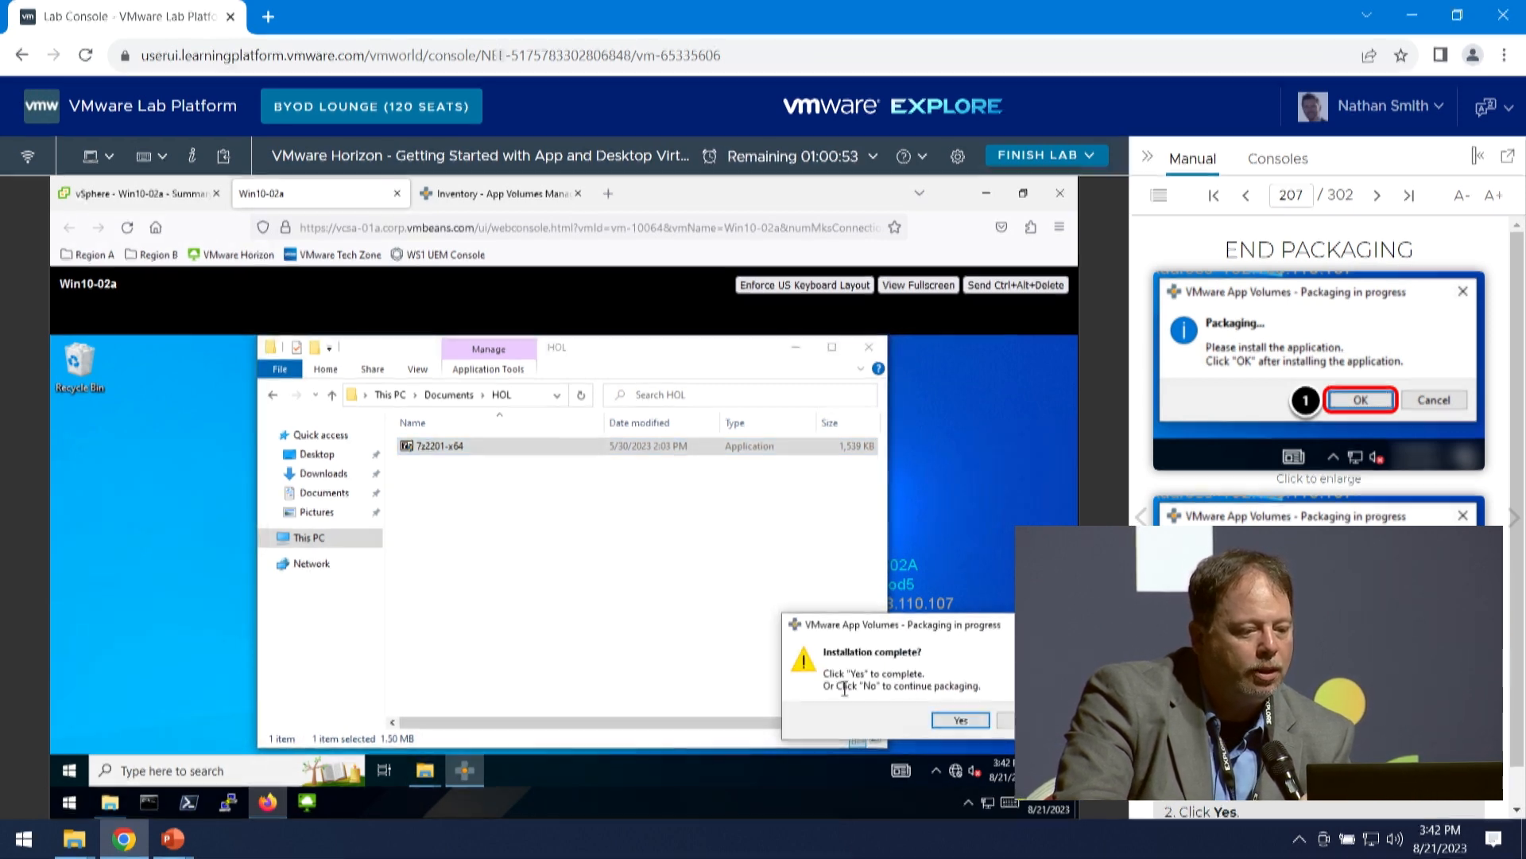
{"action": "left_click", "coordinate": [960, 720]}
{"action": "left_click", "coordinate": [1513, 517]}
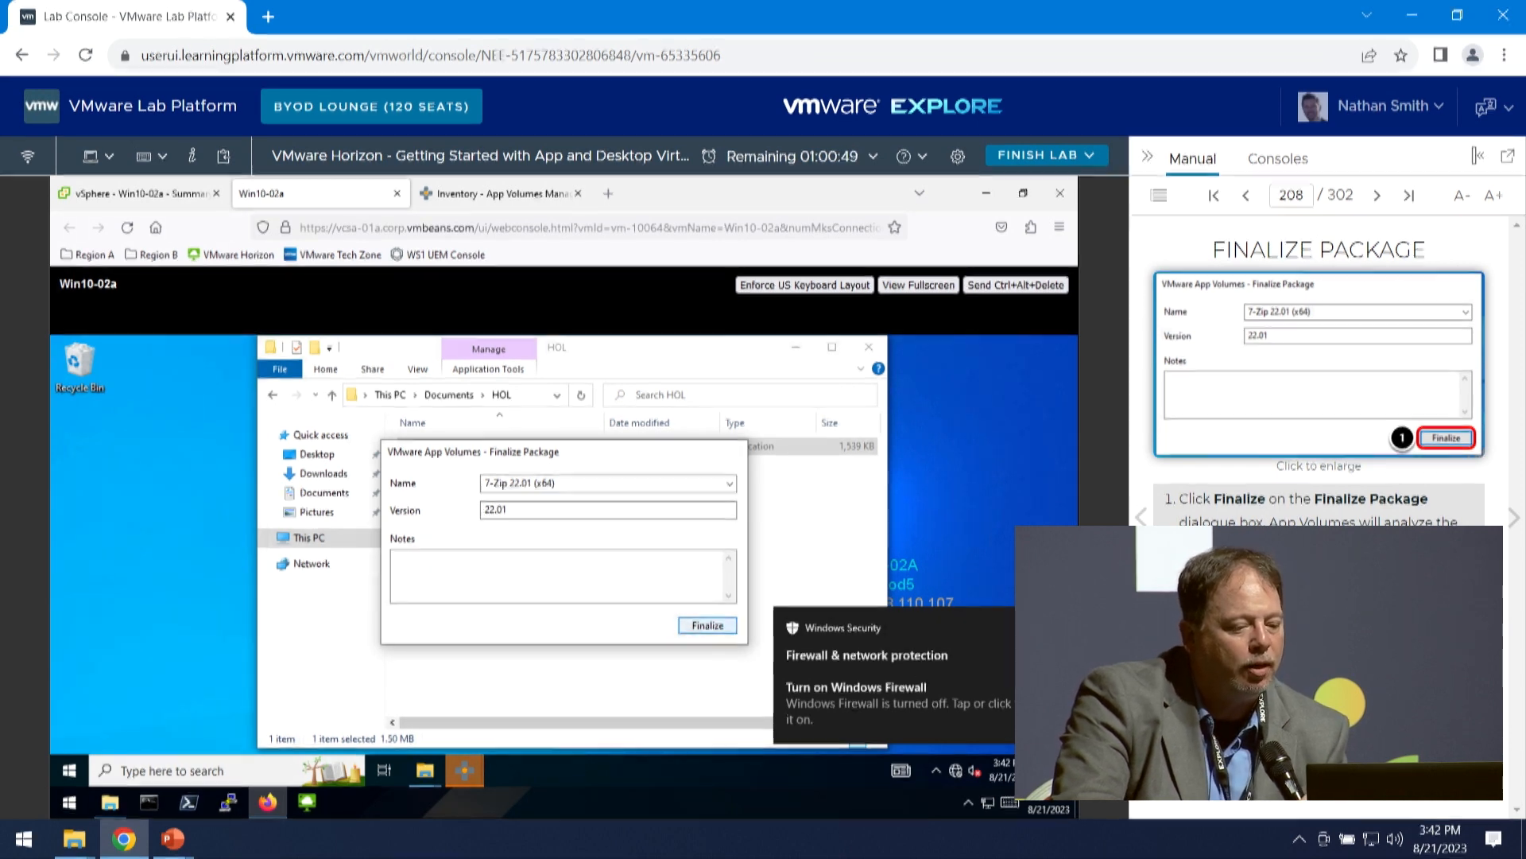
- Finalize the 7-Zip 22.01 (x64) package with version 22.01 and restart the packaging machine
{"action": "left_click", "coordinate": [707, 625]}
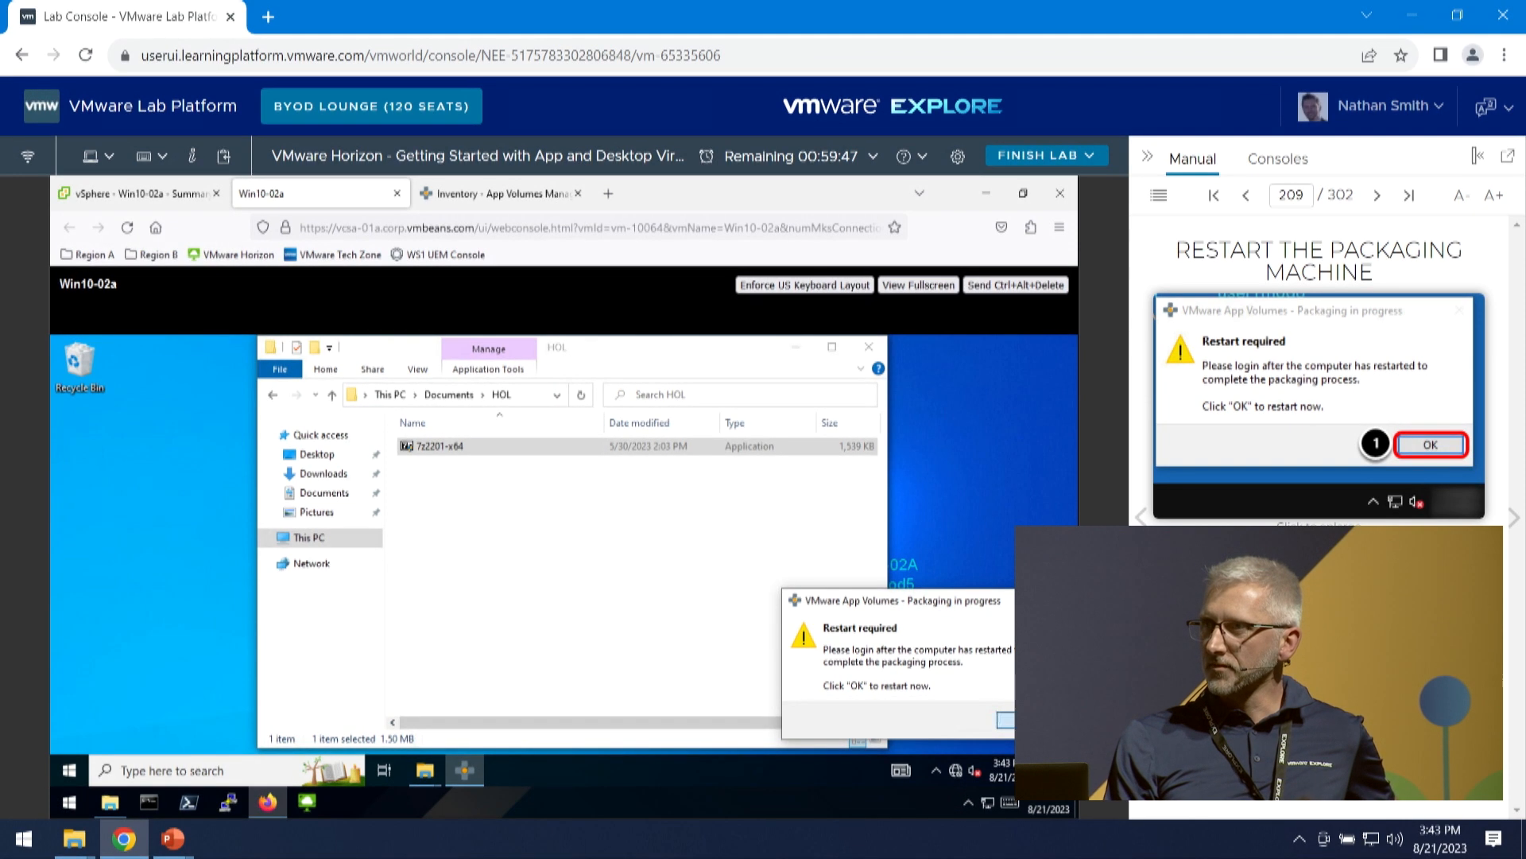
{"action": "left_click", "coordinate": [1026, 719]}
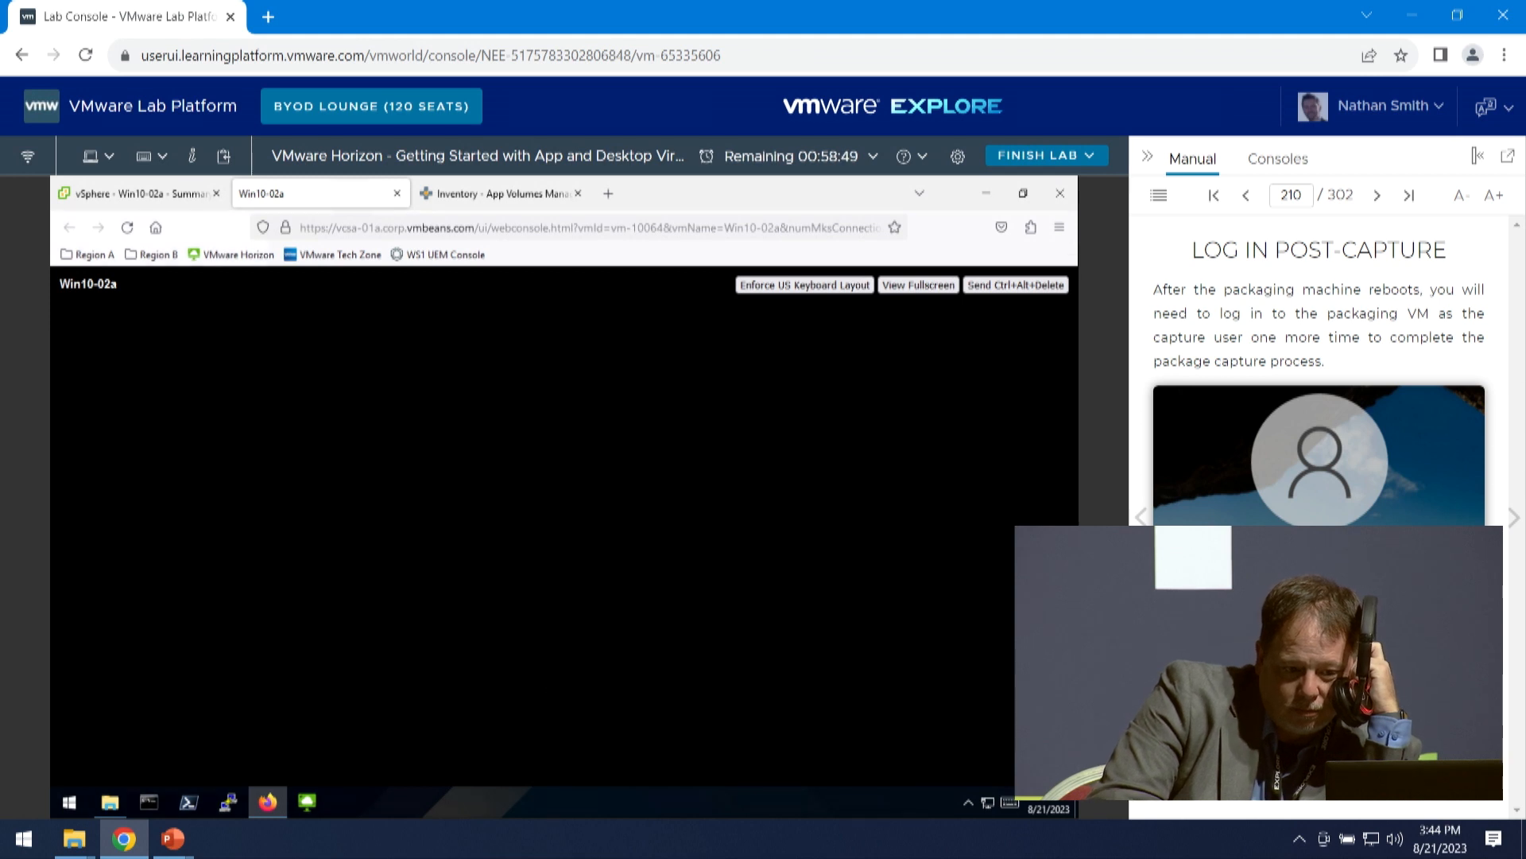
- Unlock the restarted Win10-02a console and sign in as the preselected capture user with the account password
{"action": "left_click", "coordinate": [975, 288]}
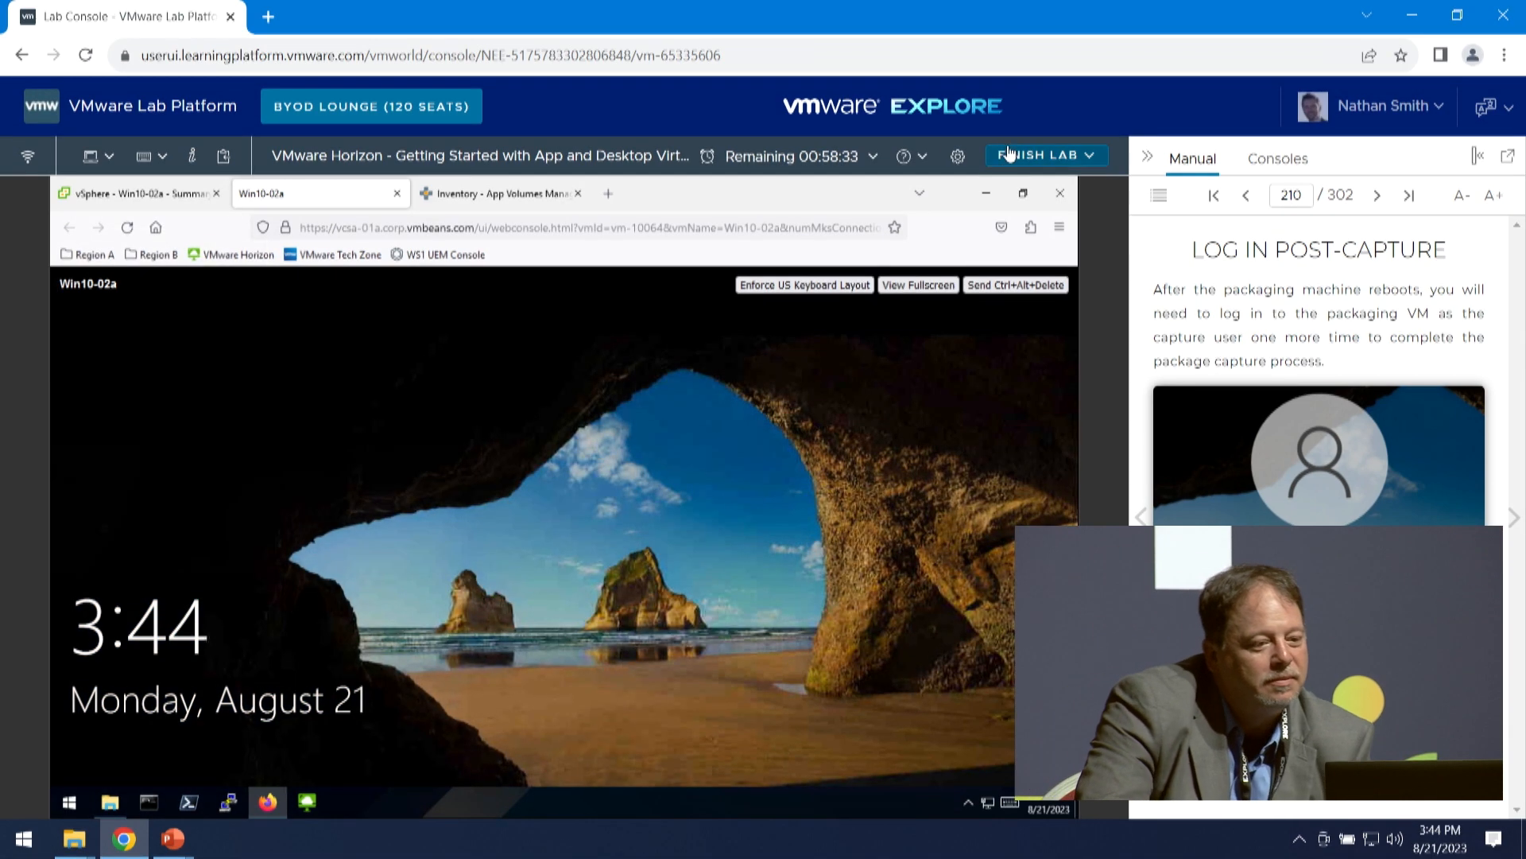
{"action": "left_click", "coordinate": [1018, 284]}
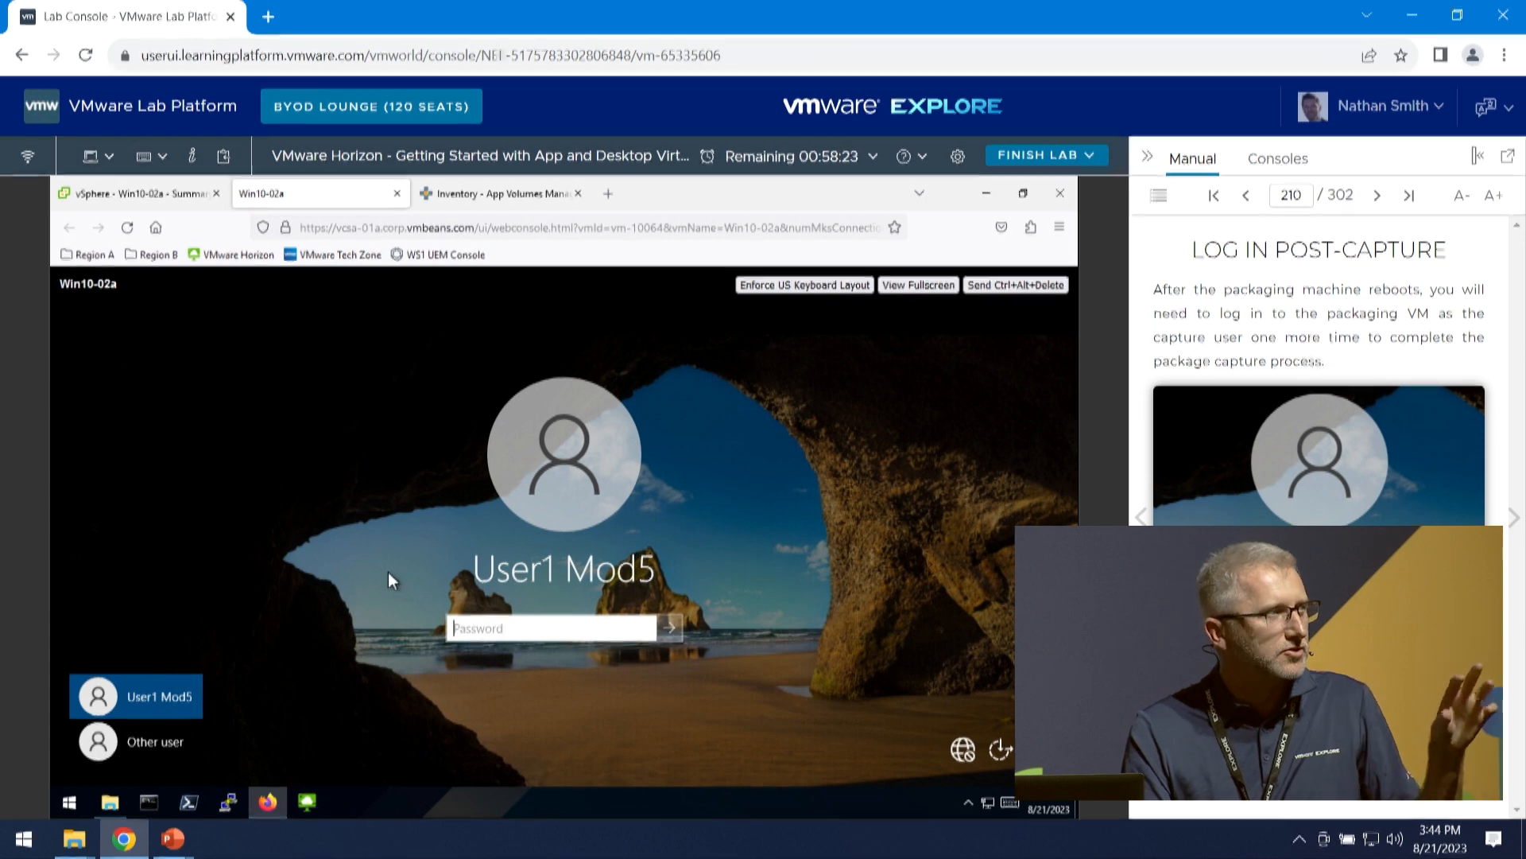
{"action": "type", "text": "VMw"}
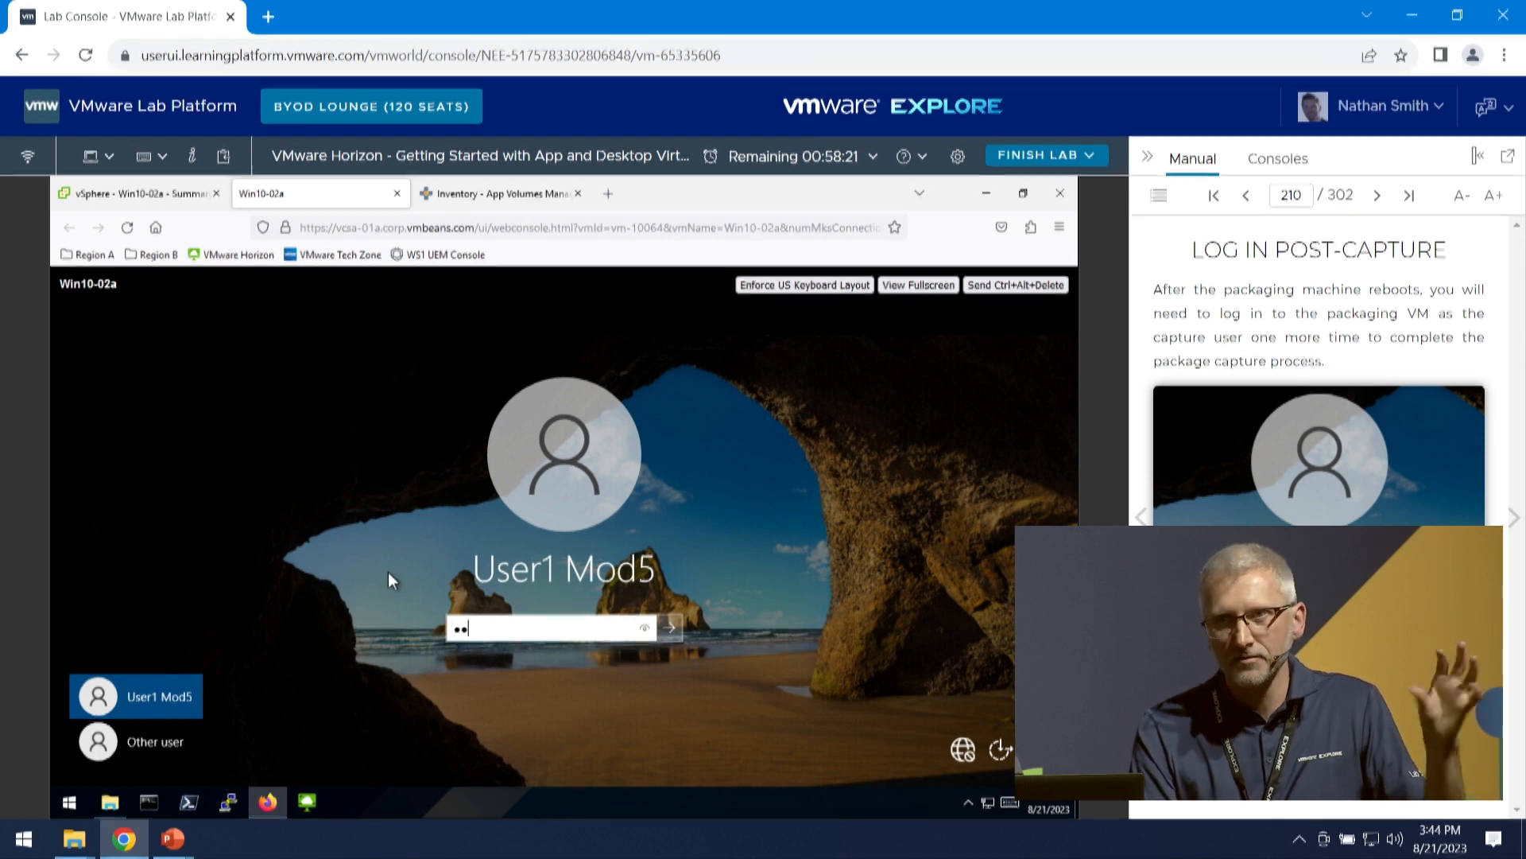
{"action": "type", "text": "are"}
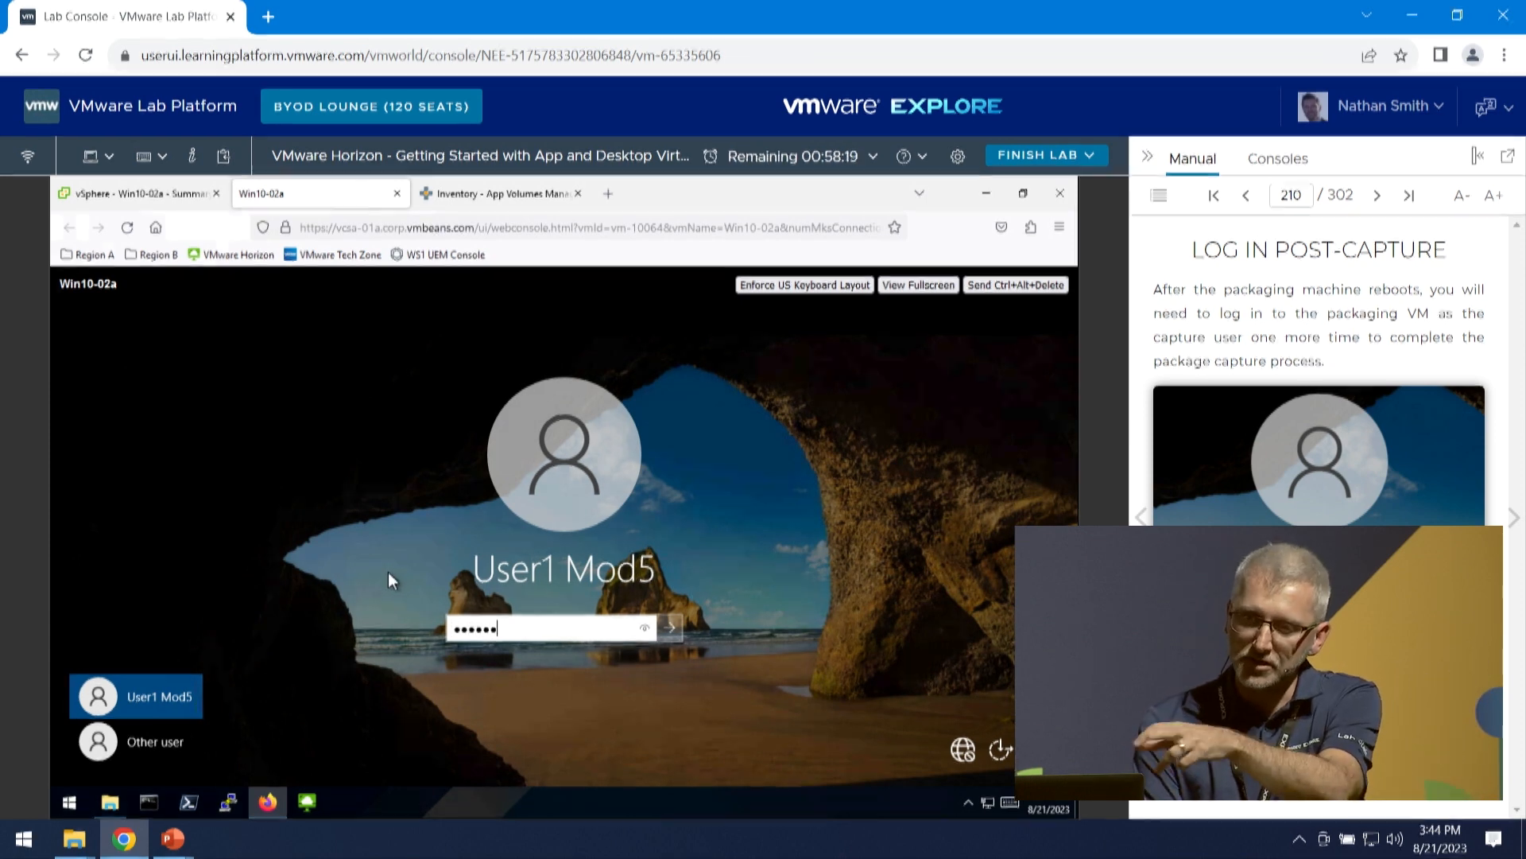
{"action": "type", "text": "1"}
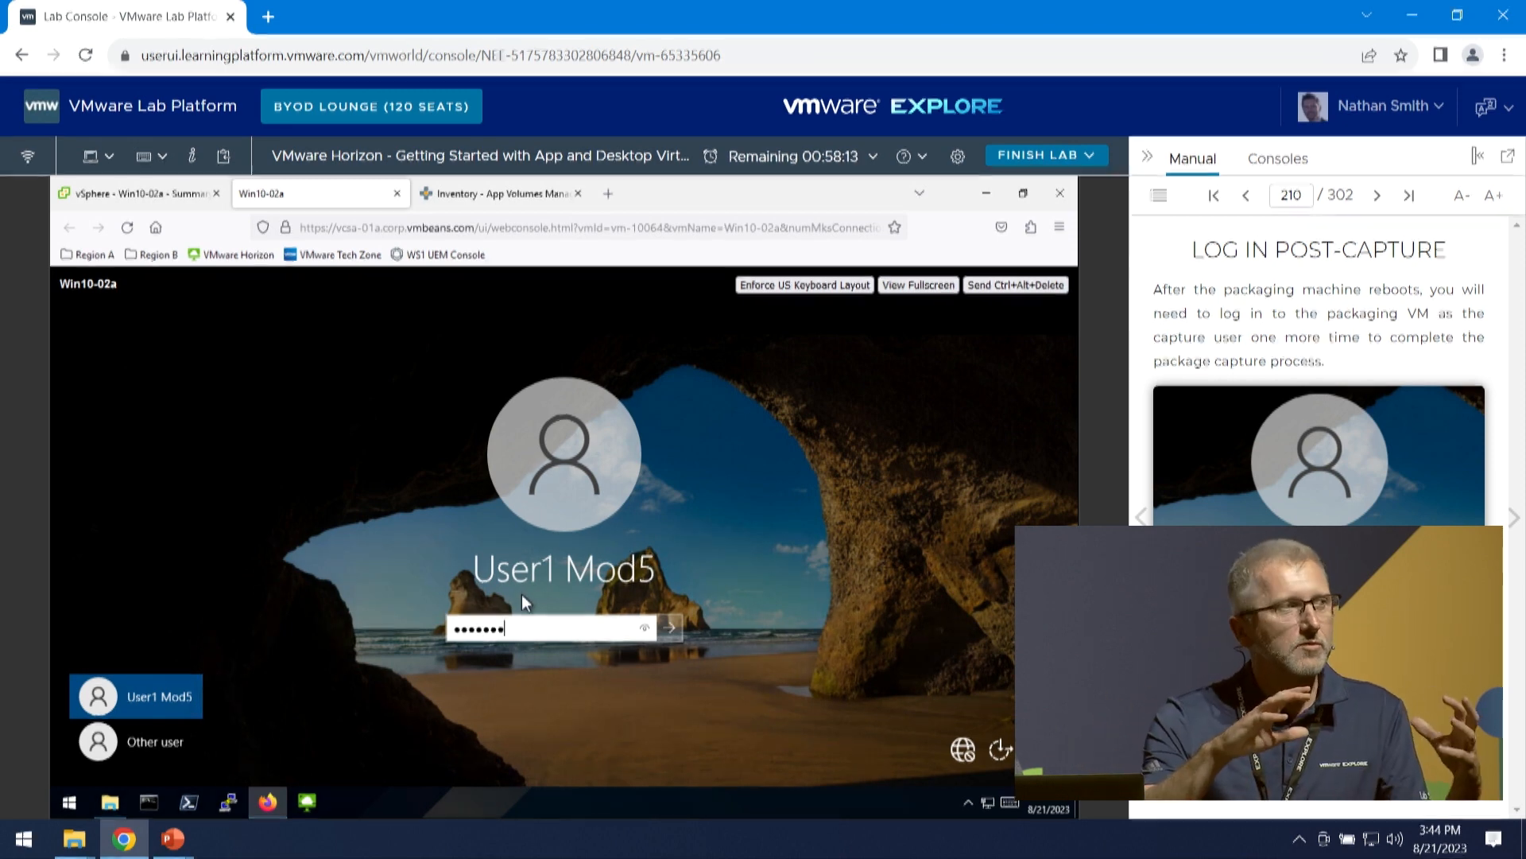
{"action": "type", "text": "!"}
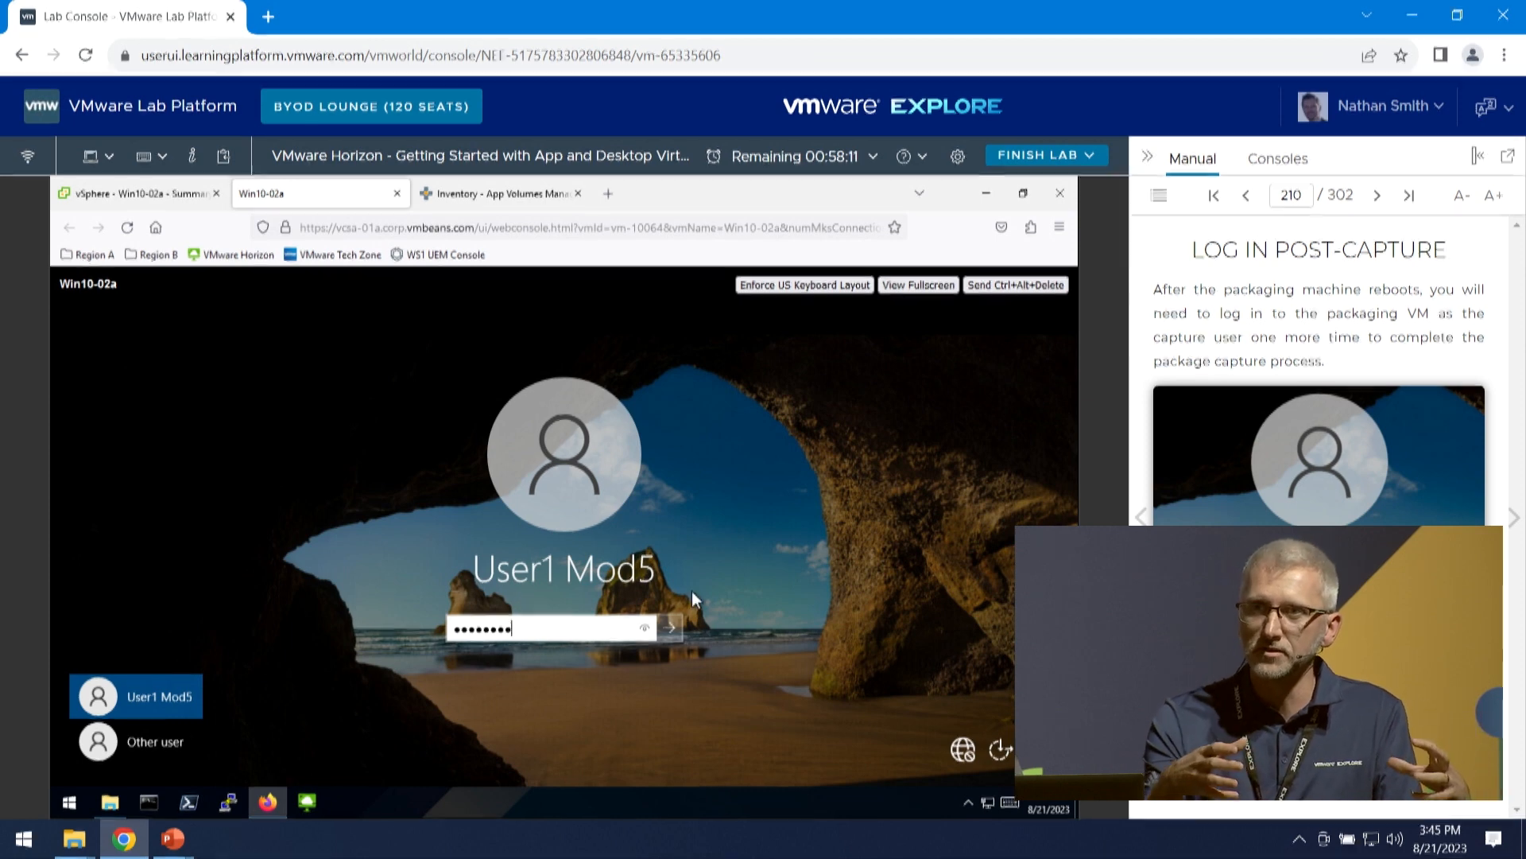
{"action": "key", "text": "Return"}
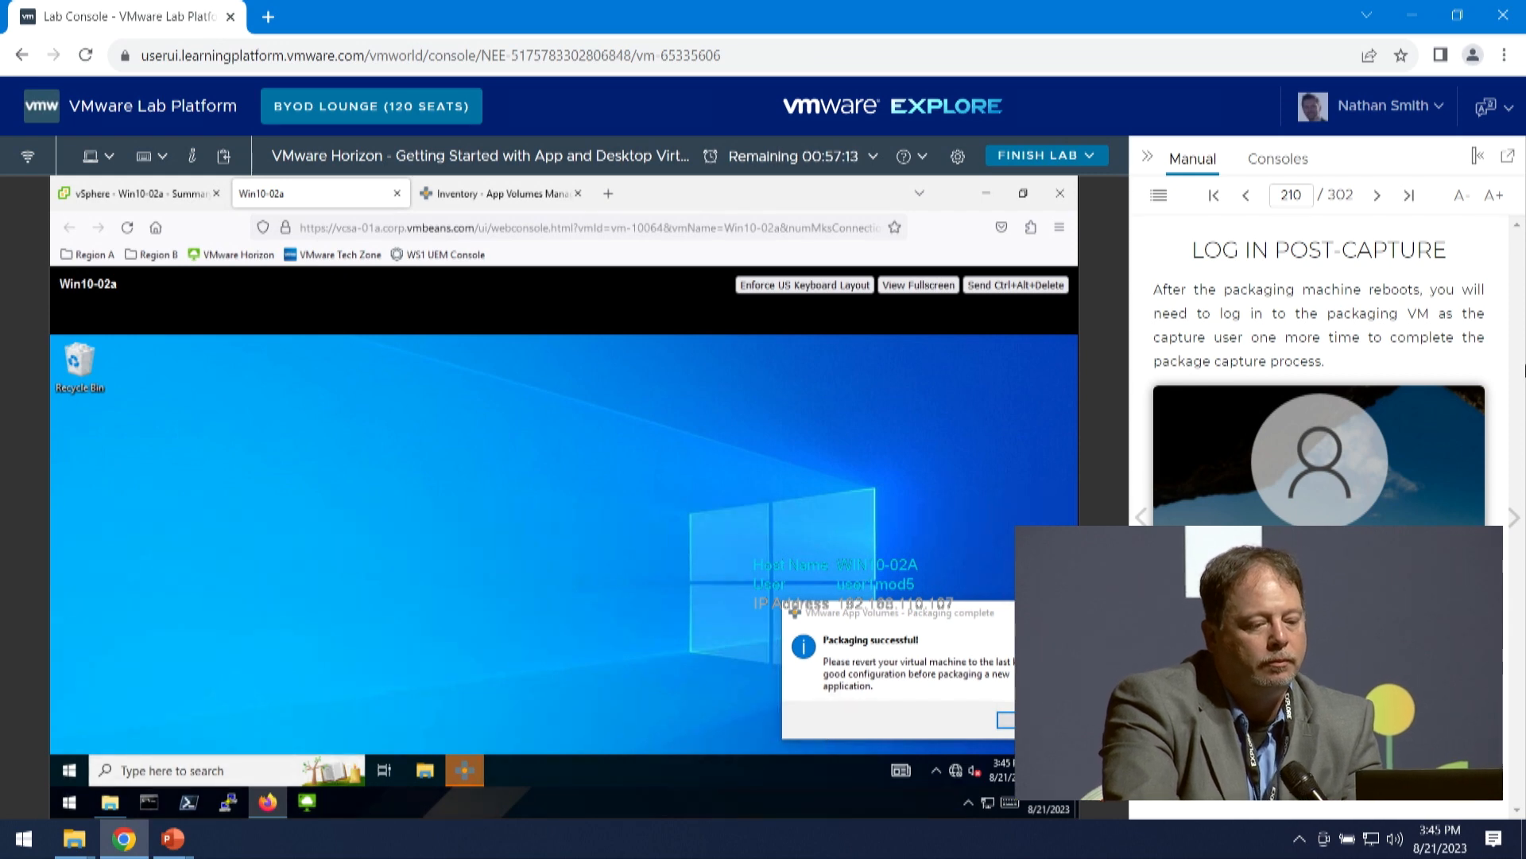
- Acknowledge the packaging completion message and return to App Volumes Manager, advancing the manual to Return to App Volumes Manager
{"action": "left_click", "coordinate": [1514, 518]}
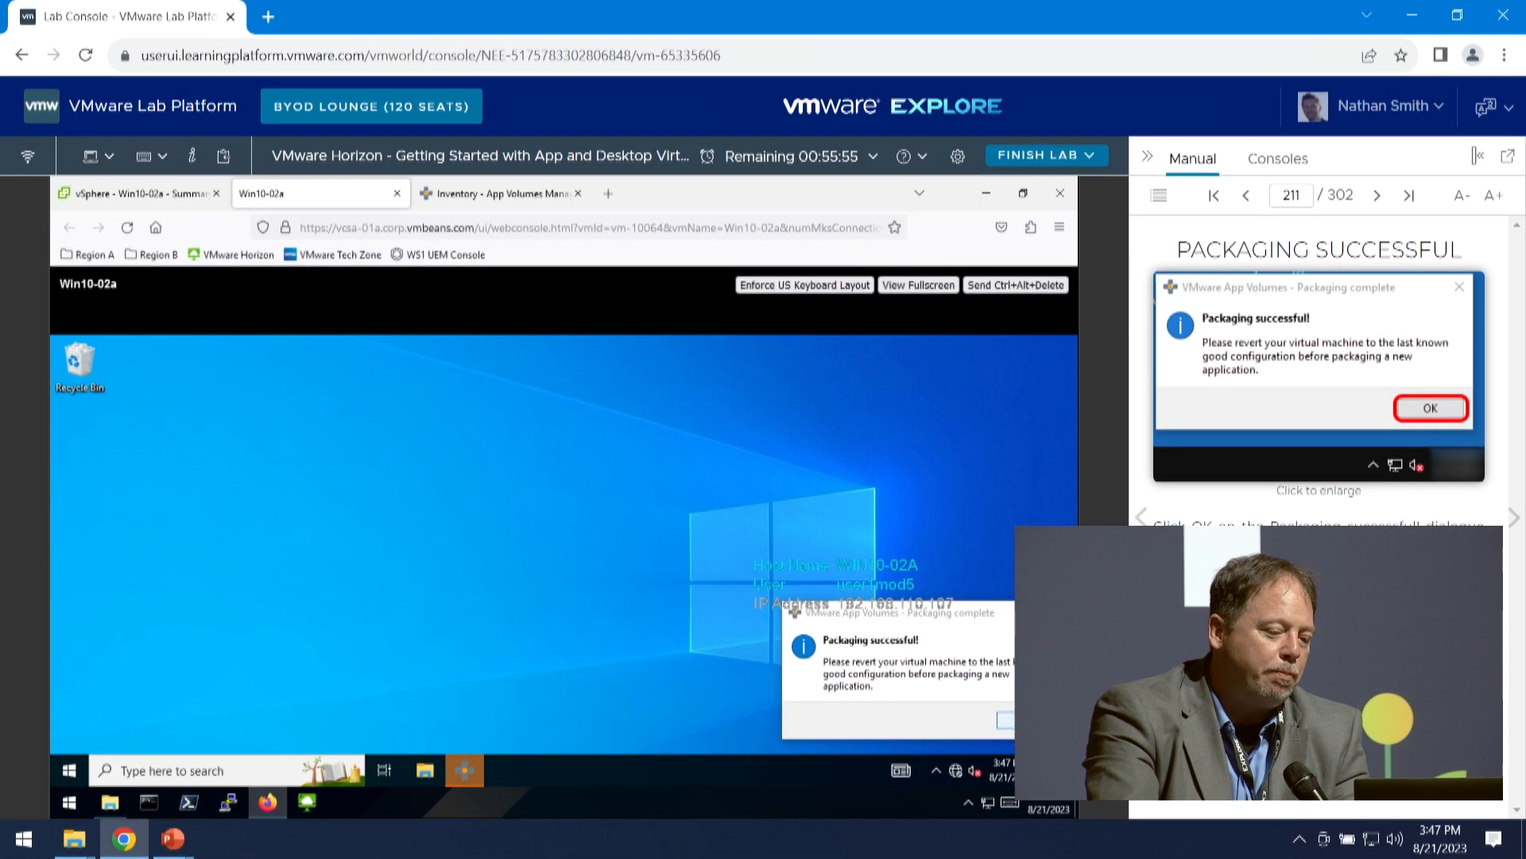
{"action": "left_click", "coordinate": [1008, 720]}
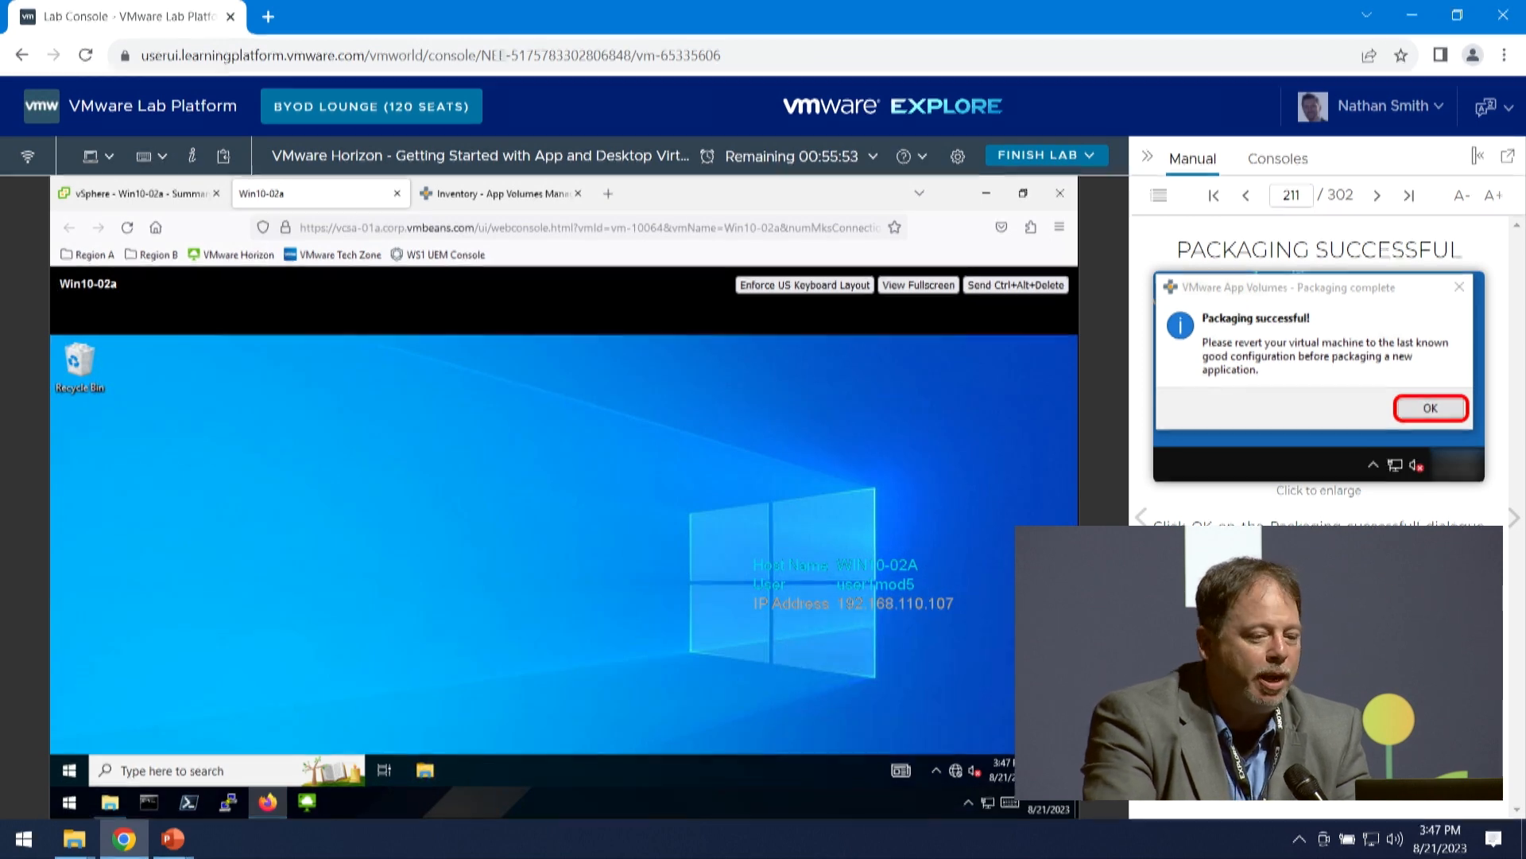
{"action": "left_click", "coordinate": [1511, 519]}
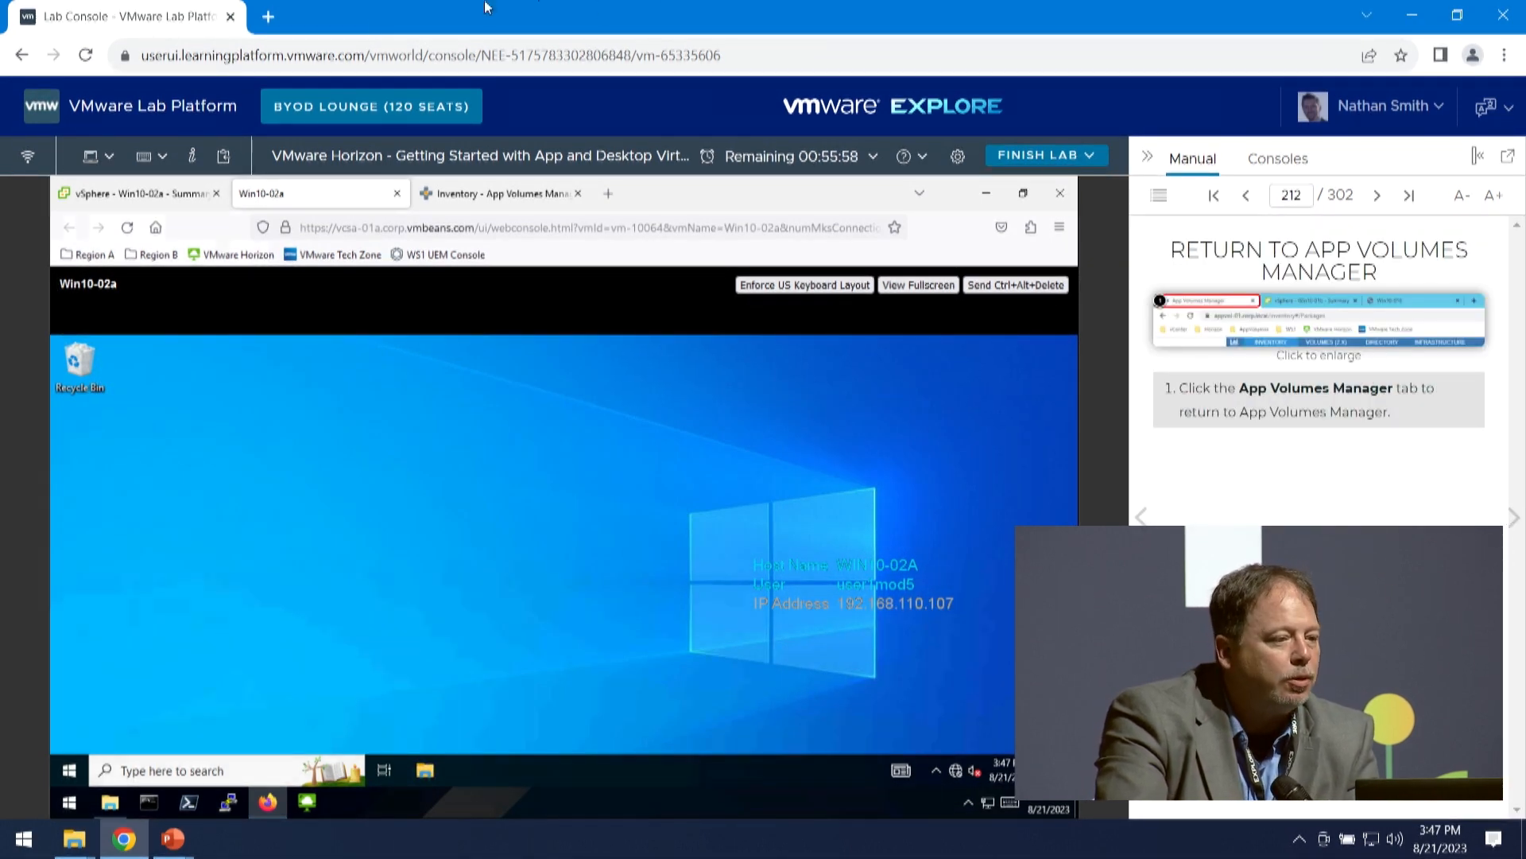
{"action": "left_click", "coordinate": [515, 203]}
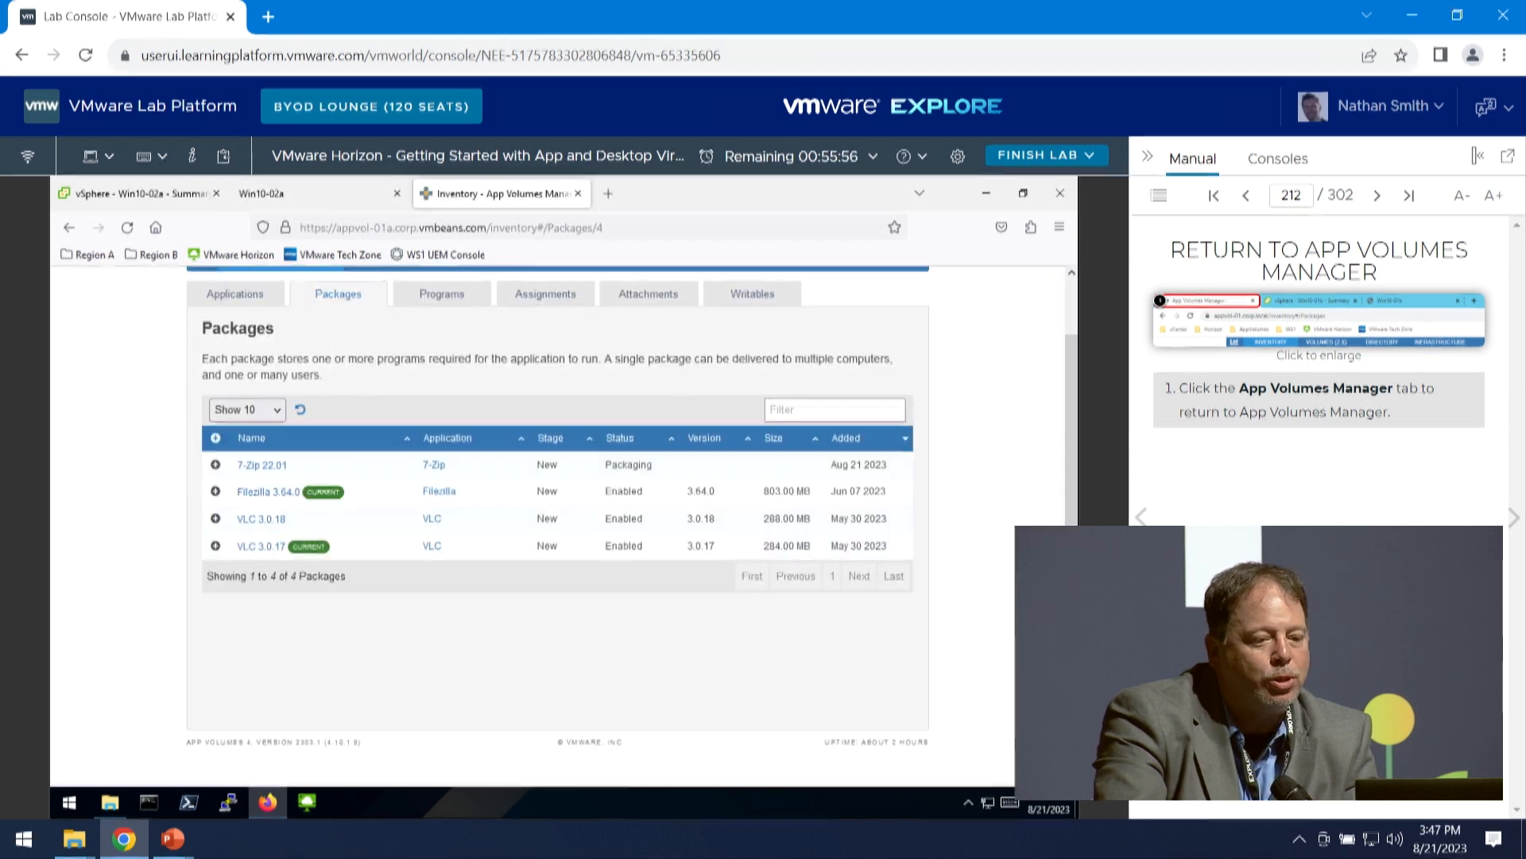
- Advance the manual to Mark 7-Zip 22.01 as Current and set the 7-Zip 22.01 package as CURRENT
{"action": "left_click", "coordinate": [1511, 519]}
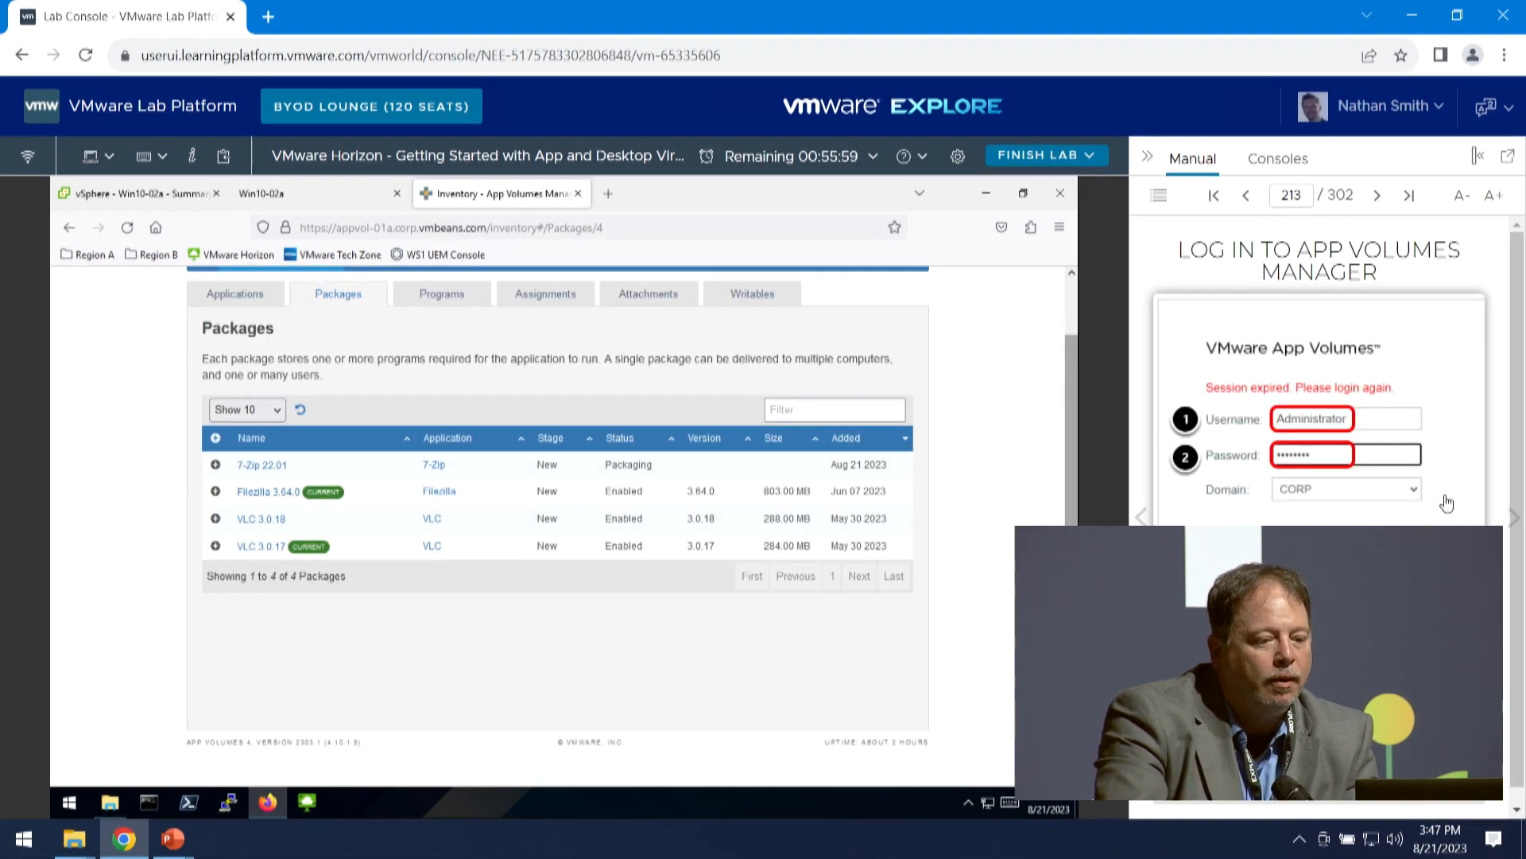
{"action": "left_click", "coordinate": [1515, 518]}
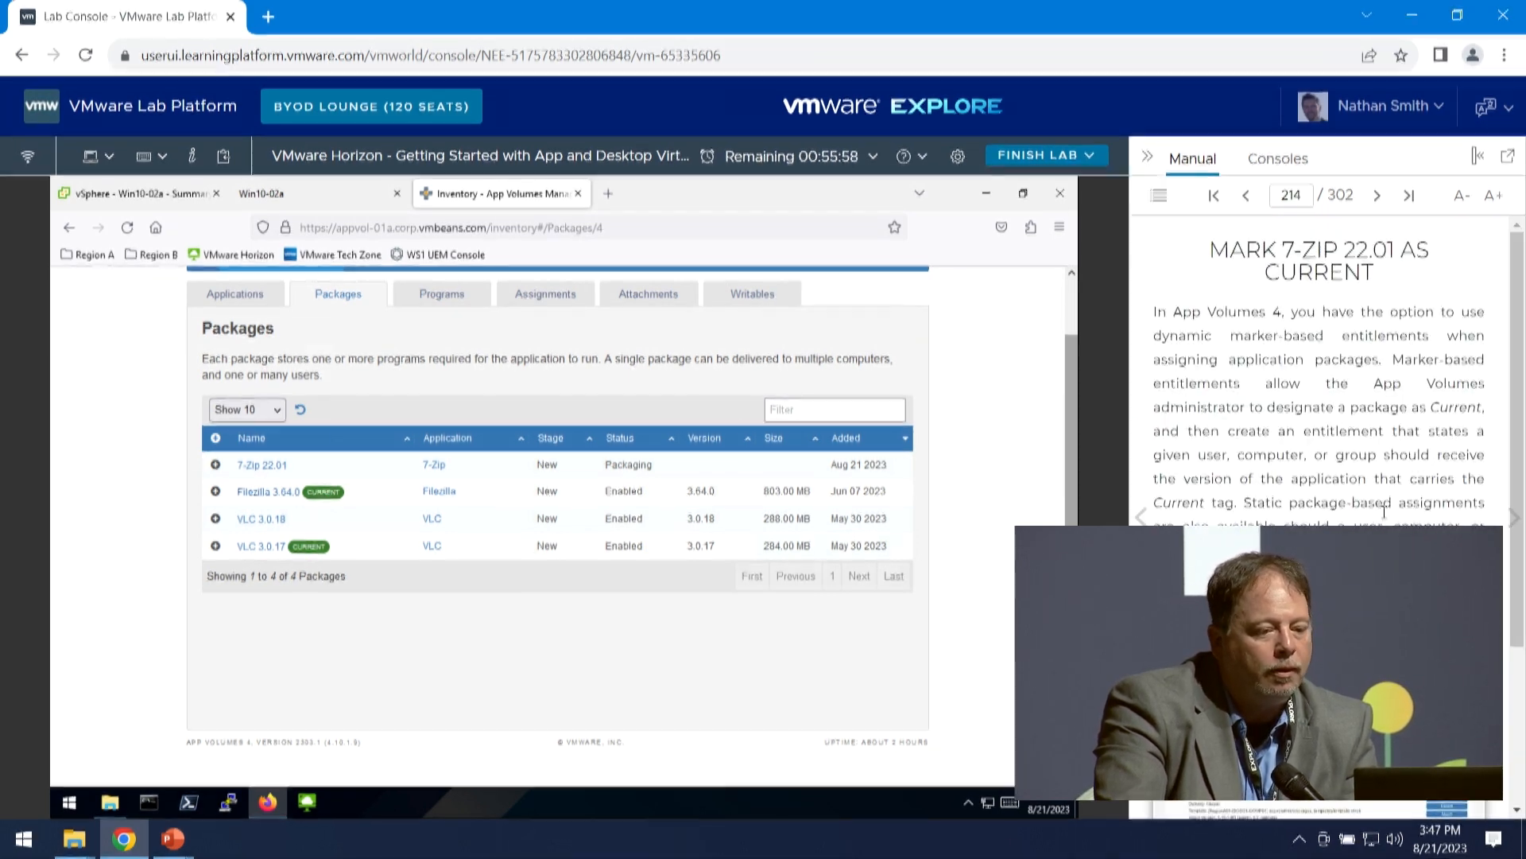
{"action": "scroll", "coordinate": [1320, 358], "scroll_direction": "down", "scroll_amount": 3}
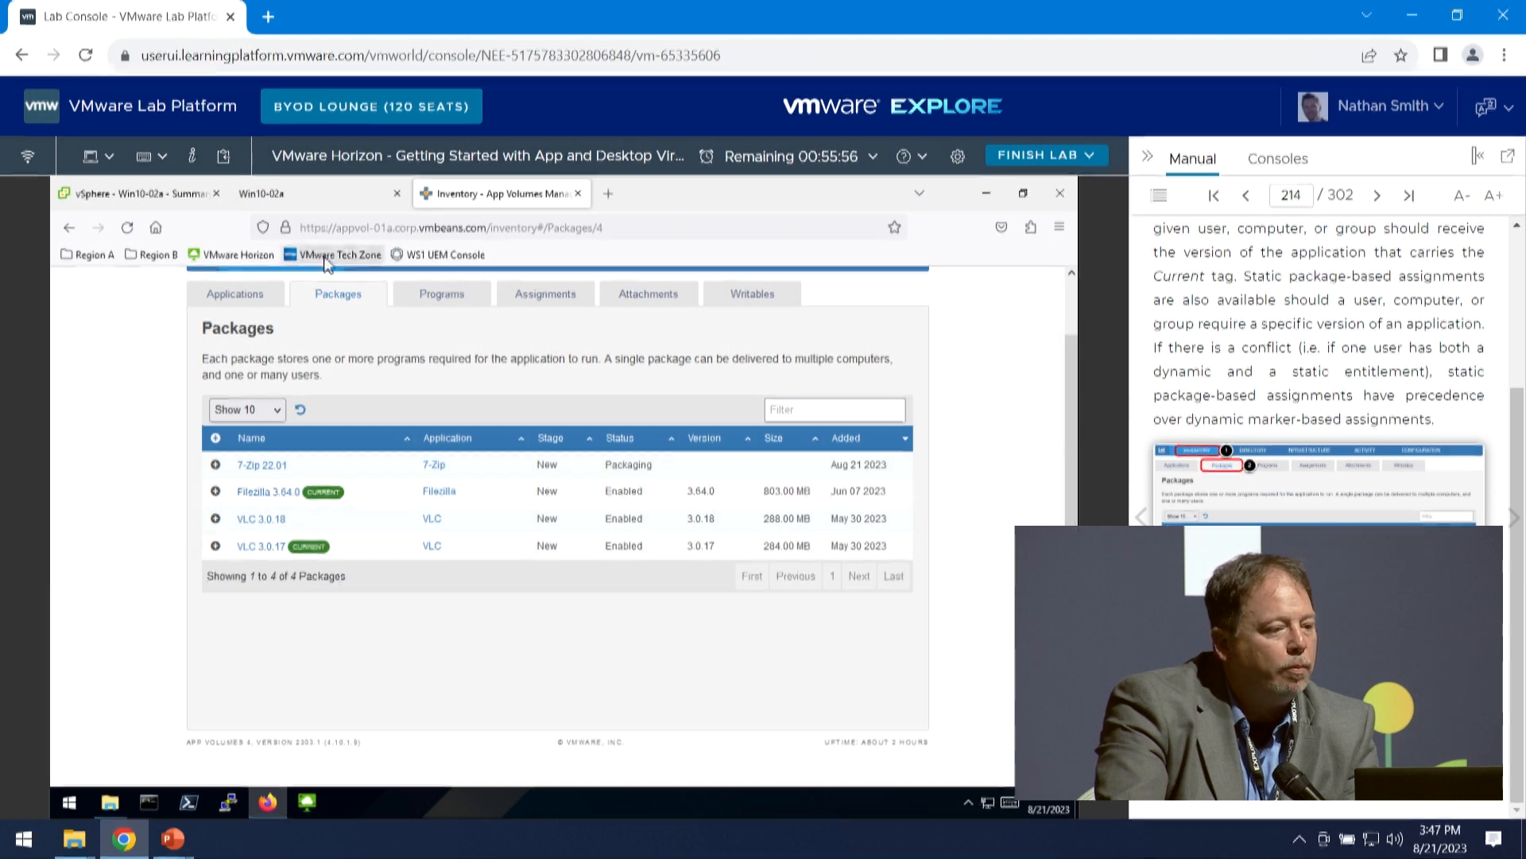
{"action": "scroll", "coordinate": [241, 328], "scroll_direction": "up", "scroll_amount": 1}
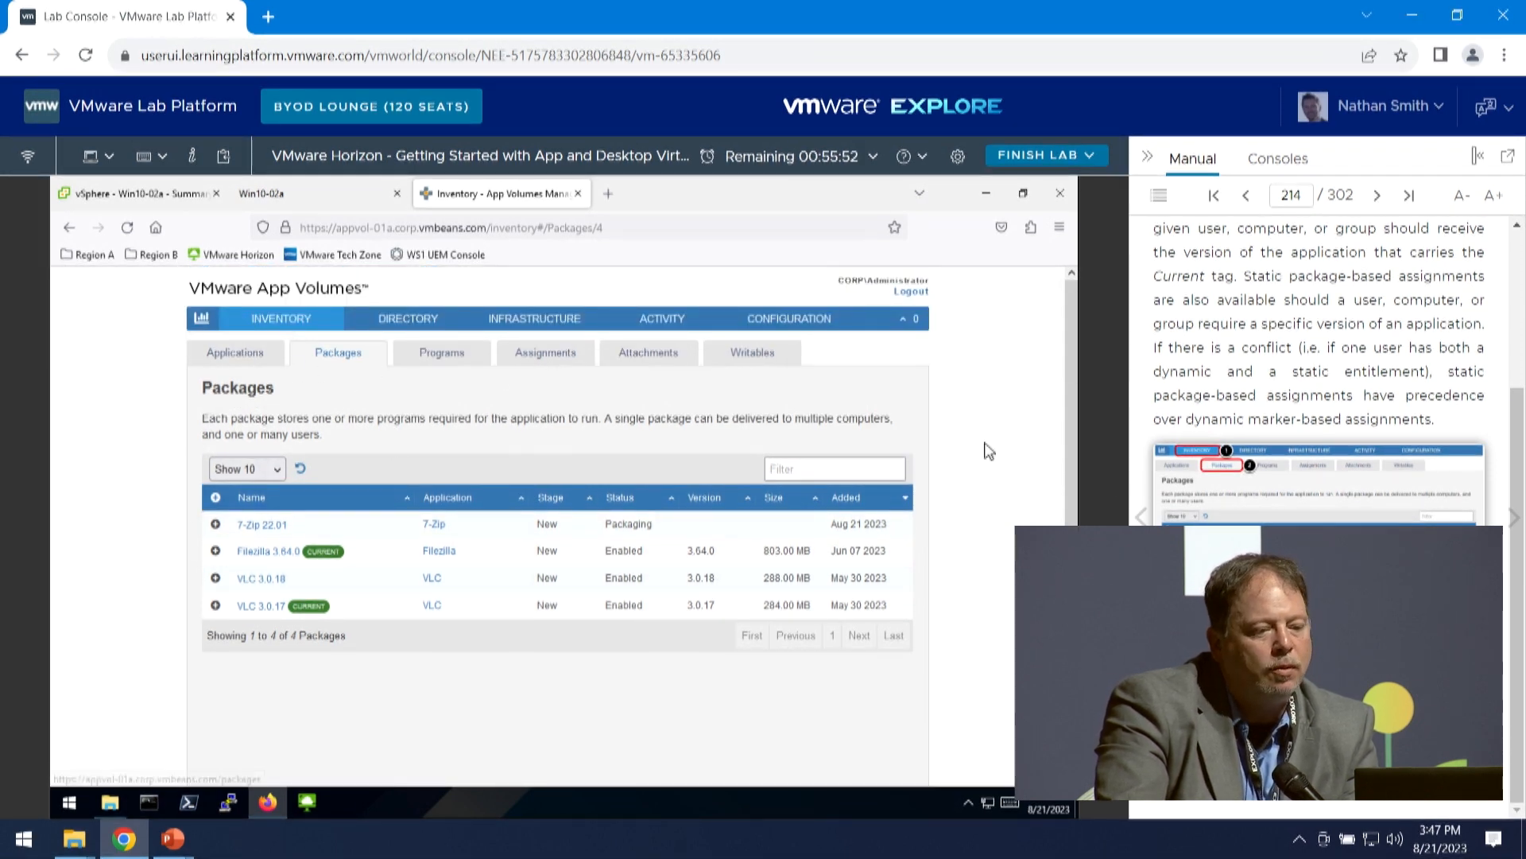
{"action": "left_click_drag", "start_coordinate": [315, 352], "coordinate": [341, 354]}
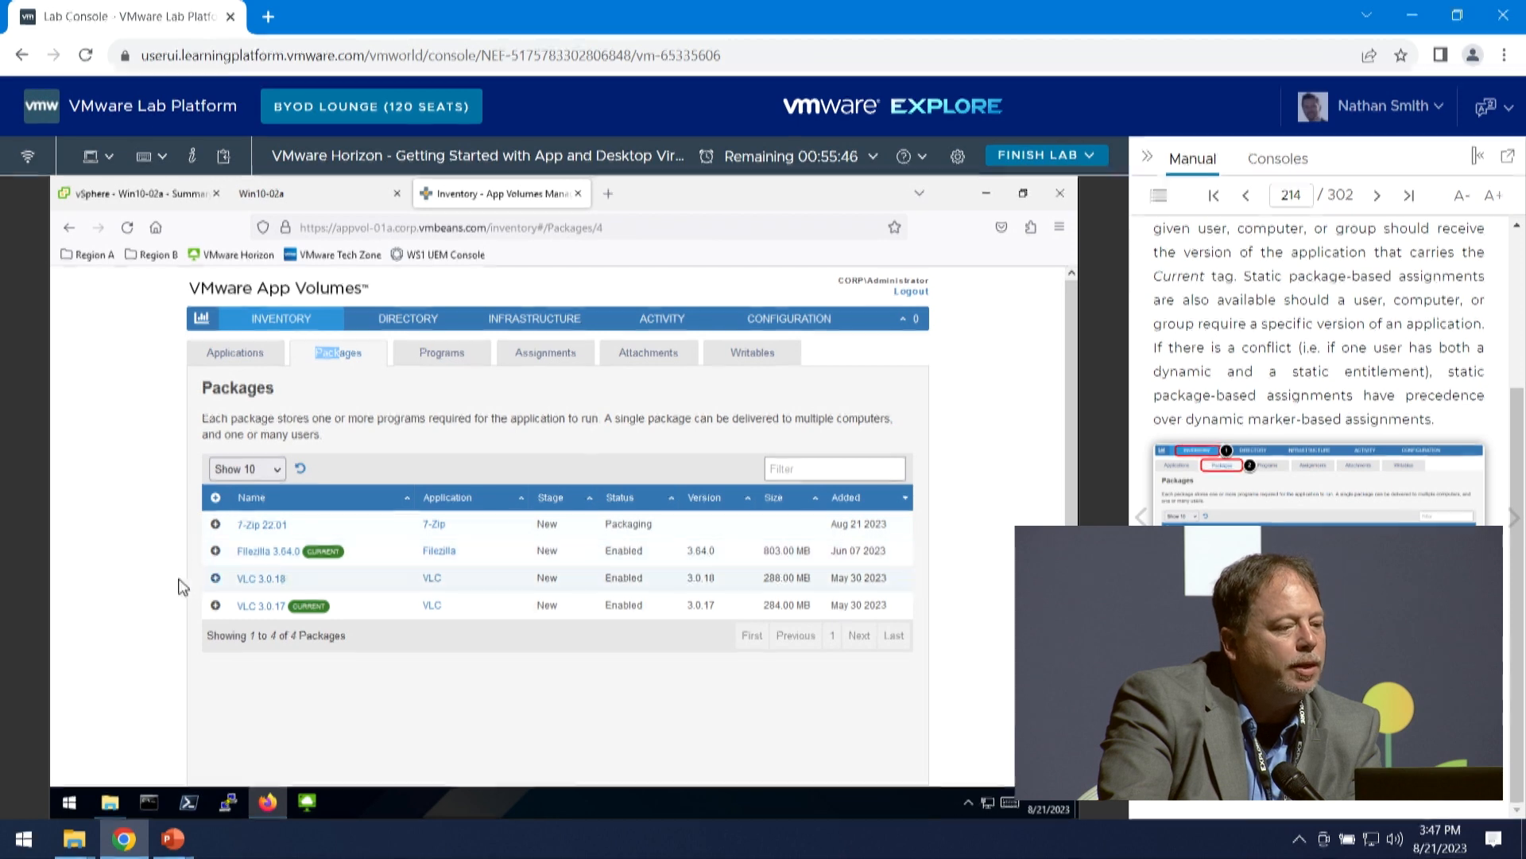
{"action": "left_click", "coordinate": [215, 525]}
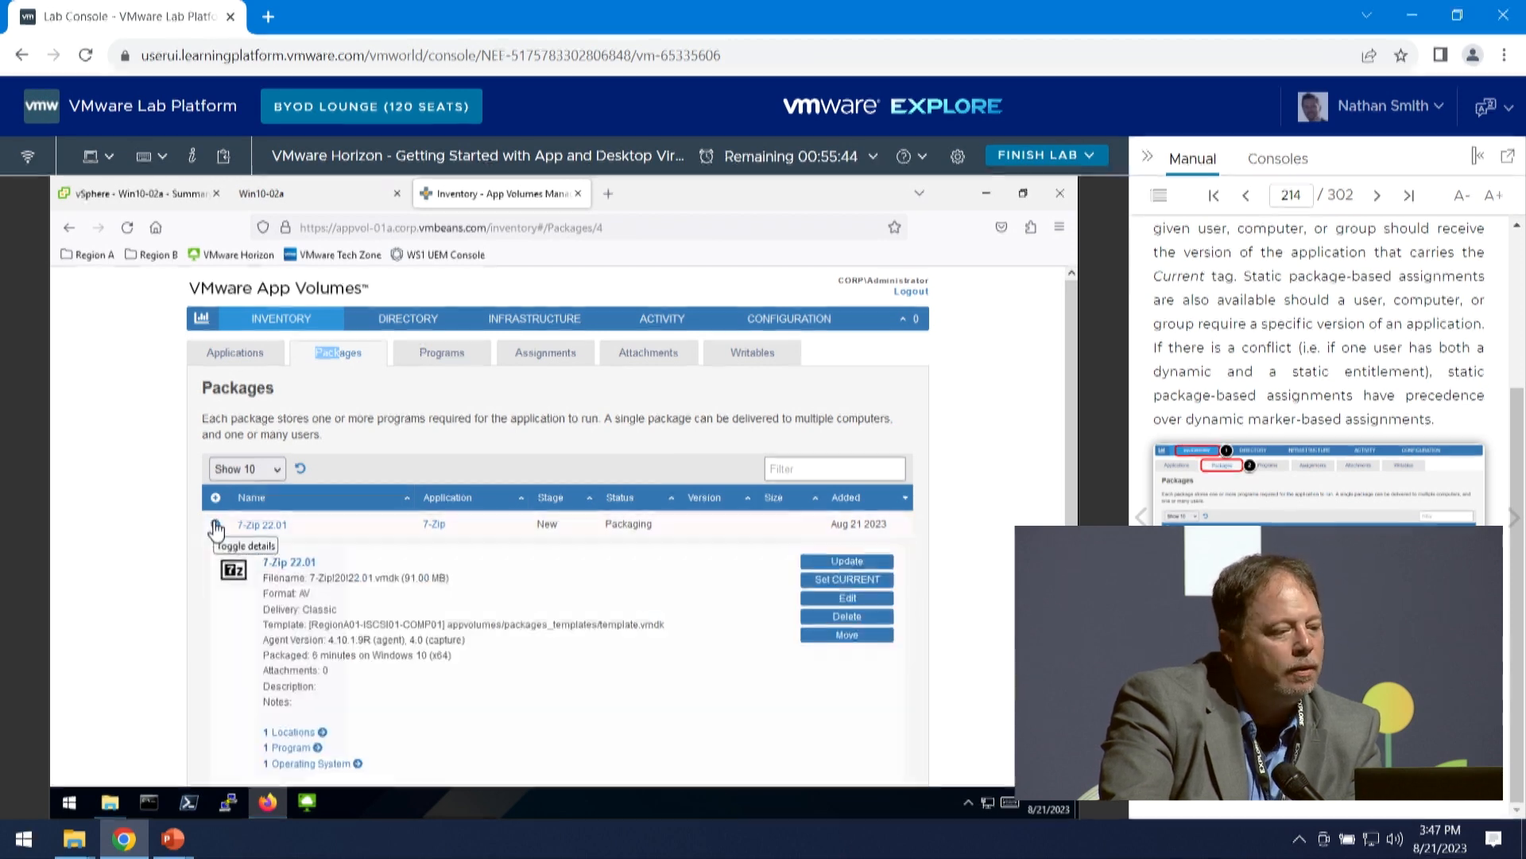
{"action": "left_click", "coordinate": [843, 581]}
{"action": "left_click", "coordinate": [739, 604]}
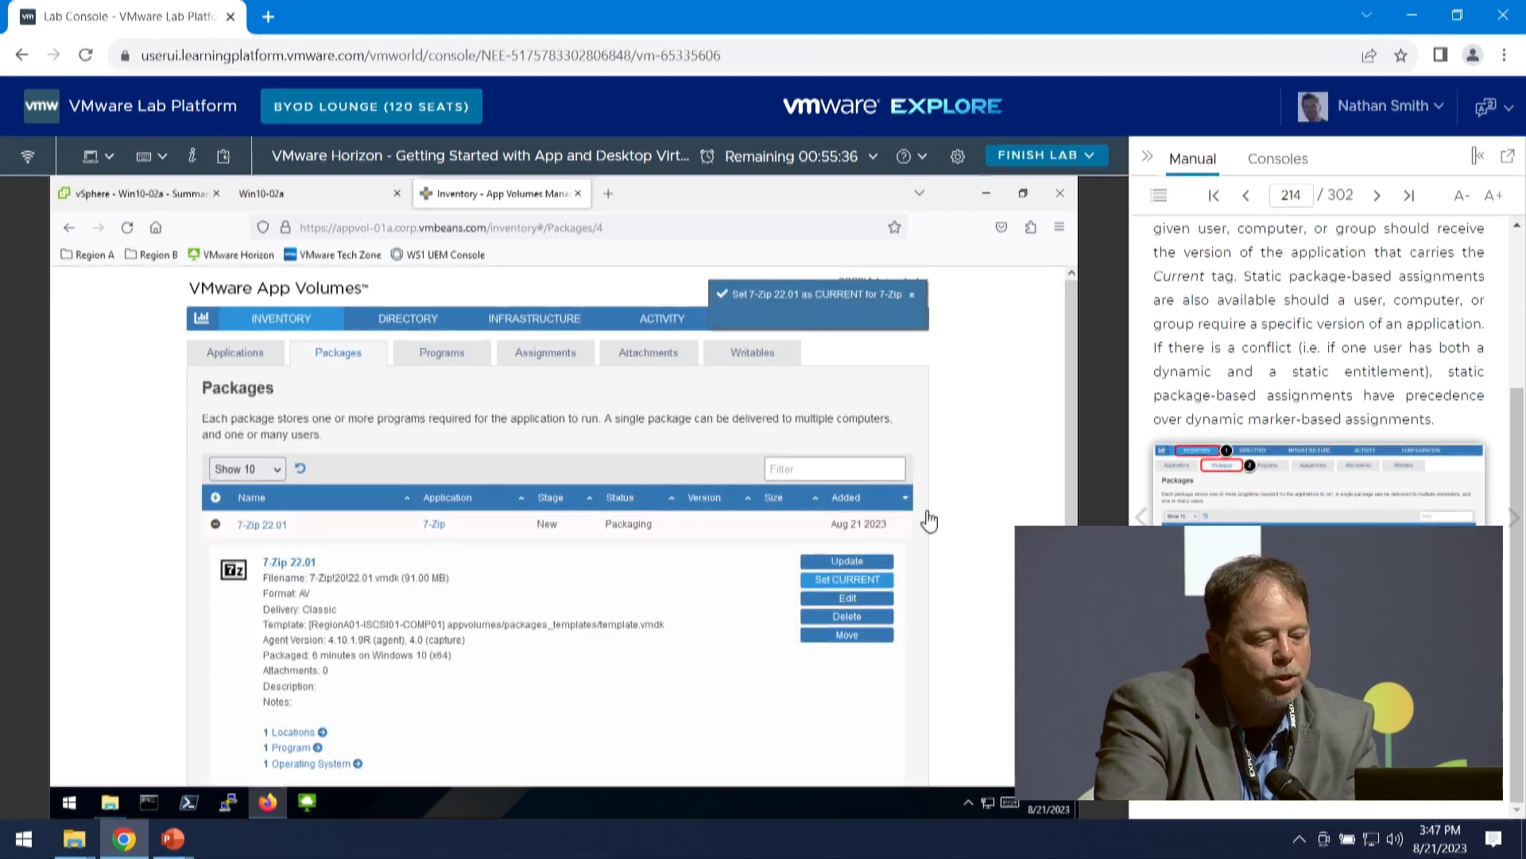
- Advance the manual to Assign the Application Using the Current Marker and start an assignment for the 7-Zip application
{"action": "double_click", "coordinate": [1514, 515]}
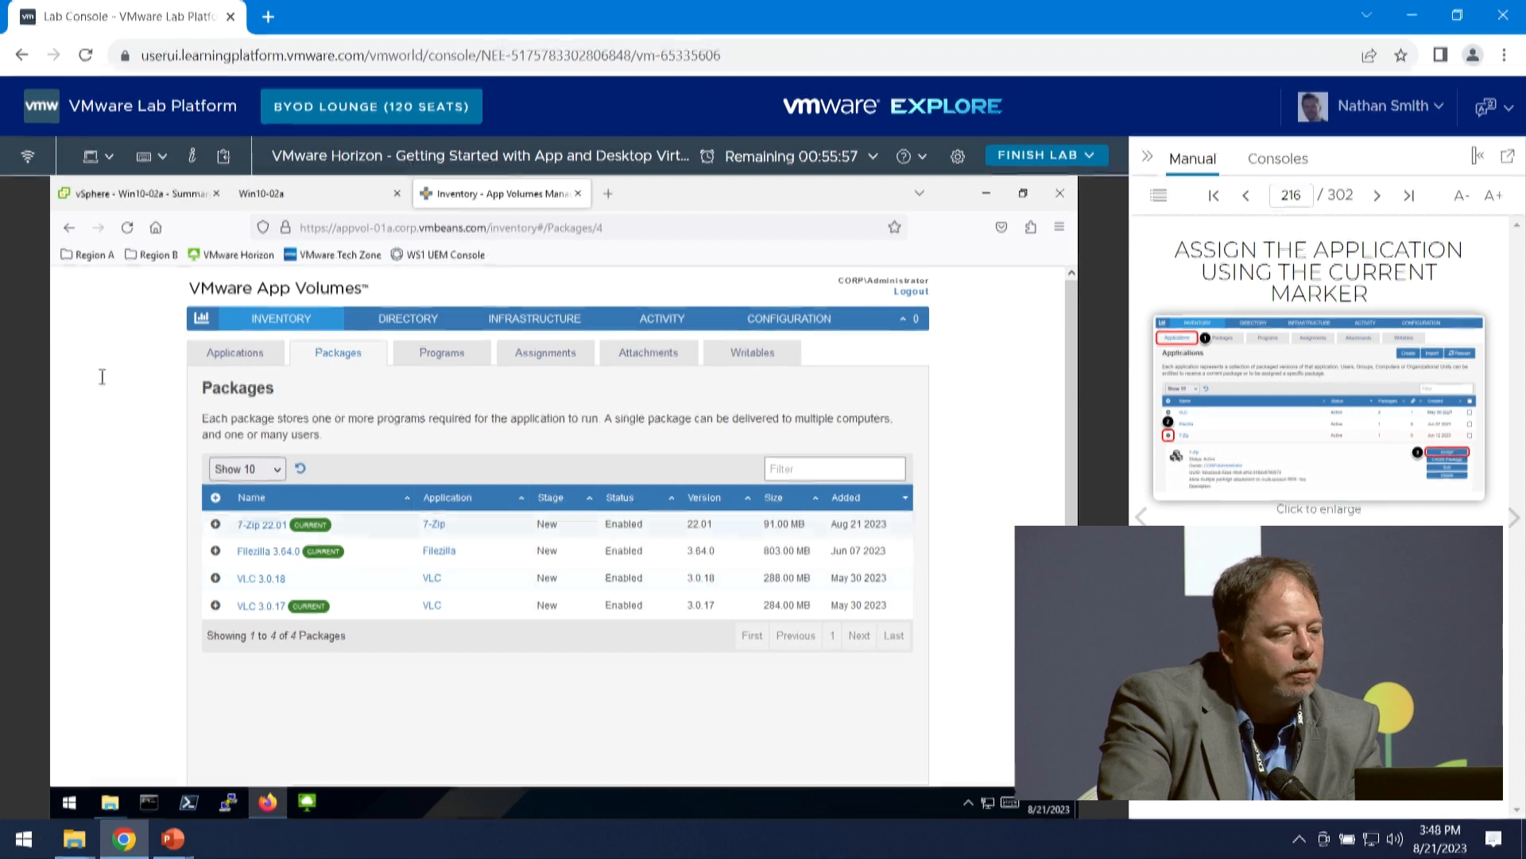
{"action": "left_click", "coordinate": [677, 425]}
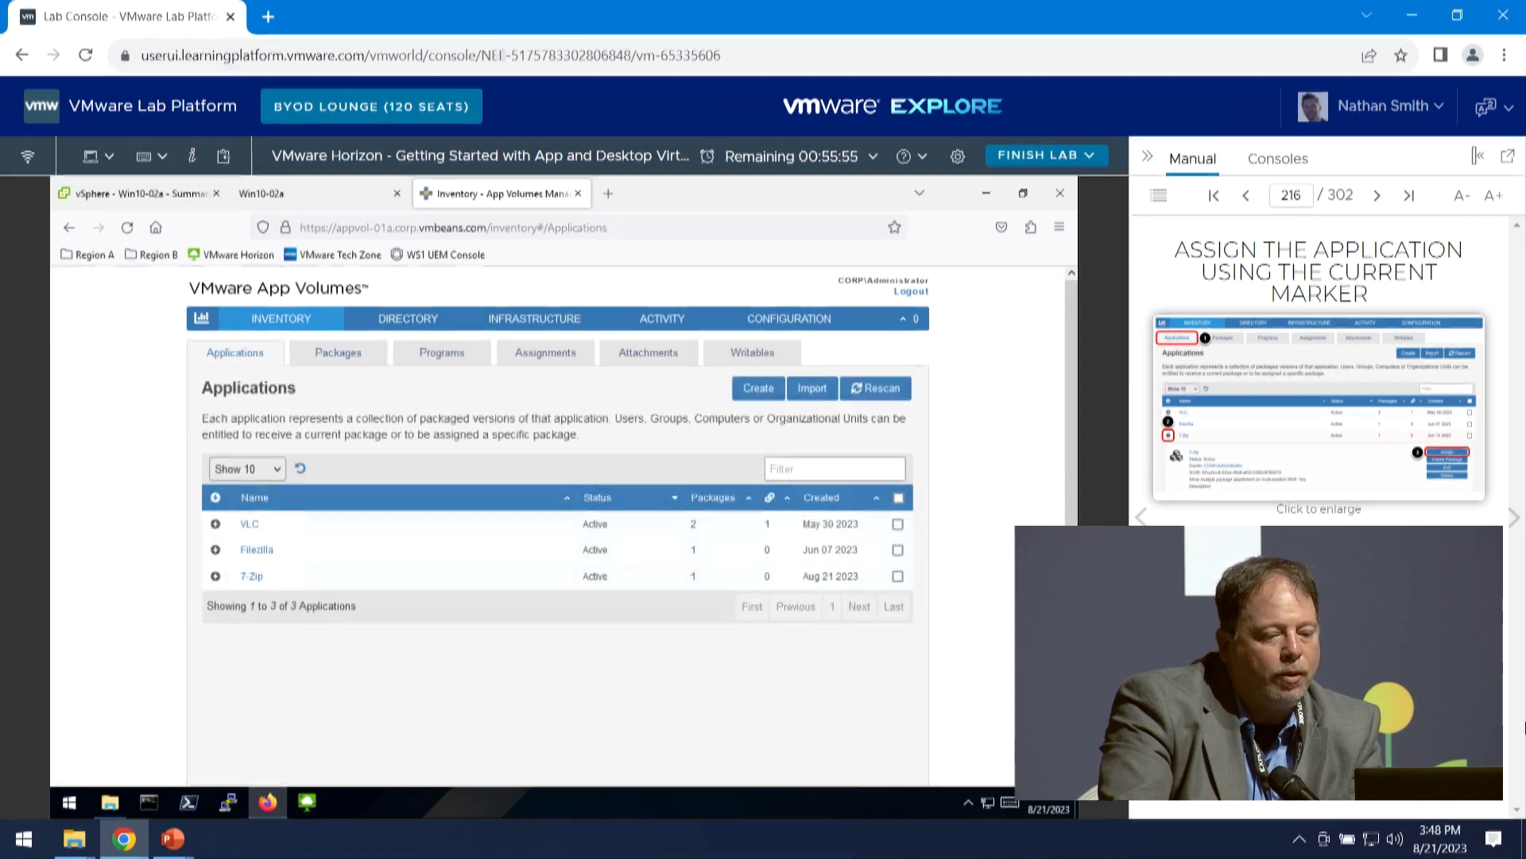
{"action": "left_click", "coordinate": [216, 576]}
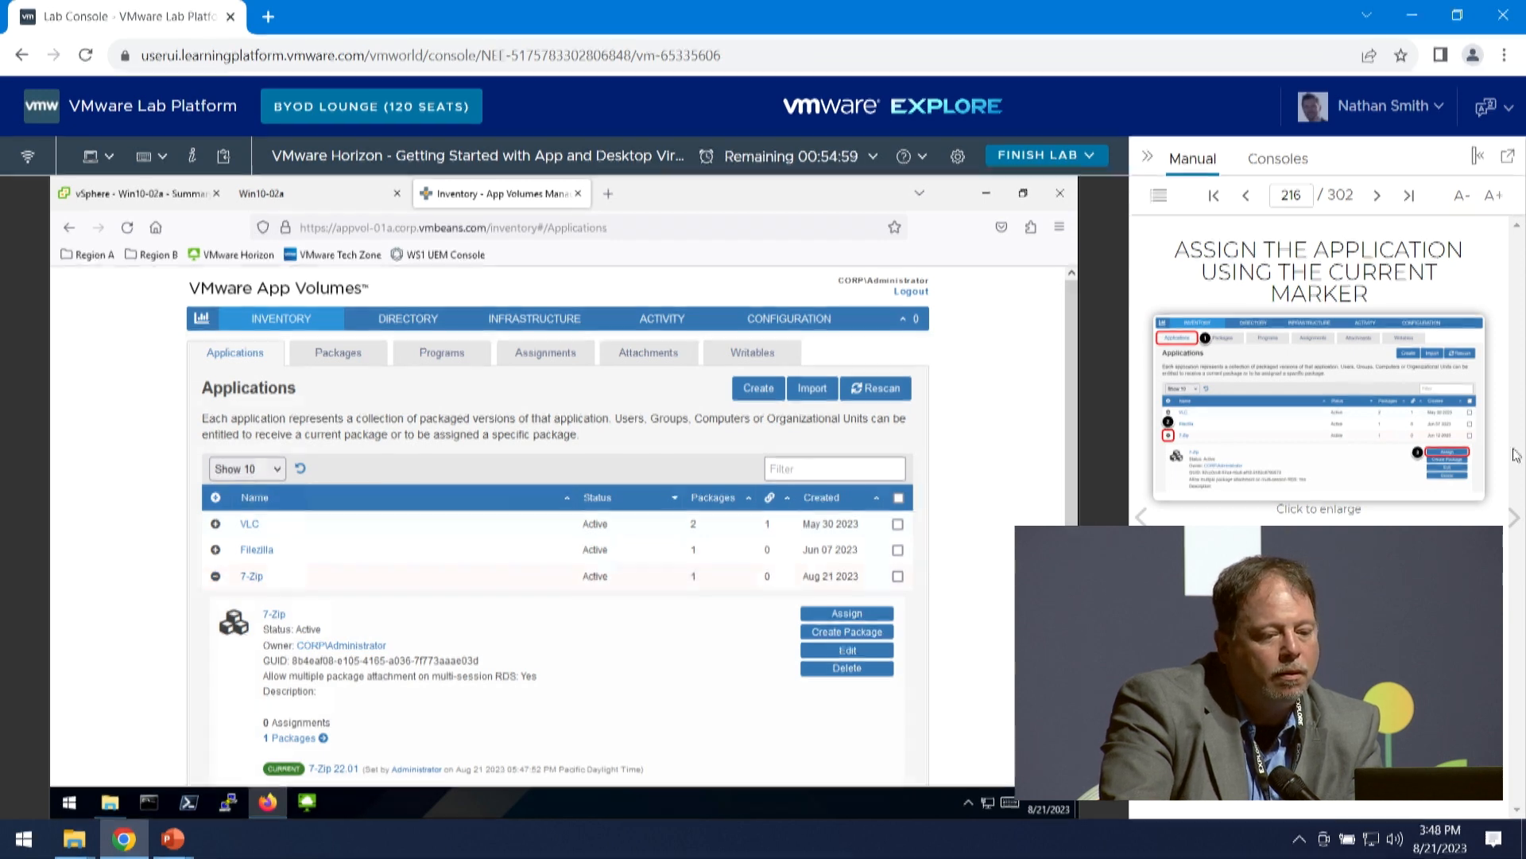
{"action": "left_click", "coordinate": [849, 611]}
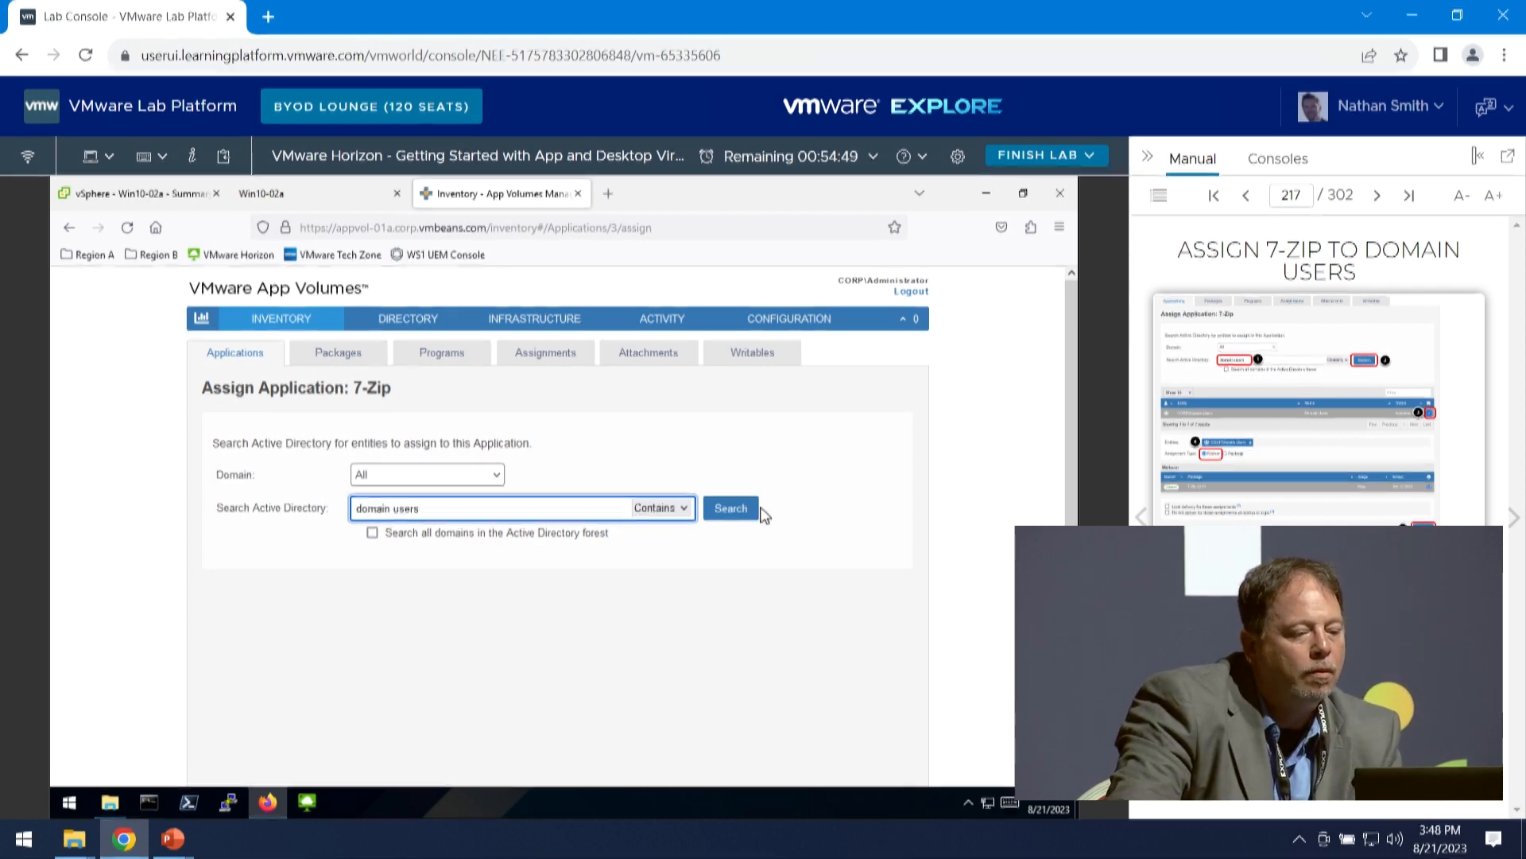
- Search Active Directory for "domain users" and assign 7-Zip to CORP\Domain Users using the CURRENT marker
{"action": "left_click", "coordinate": [732, 513]}
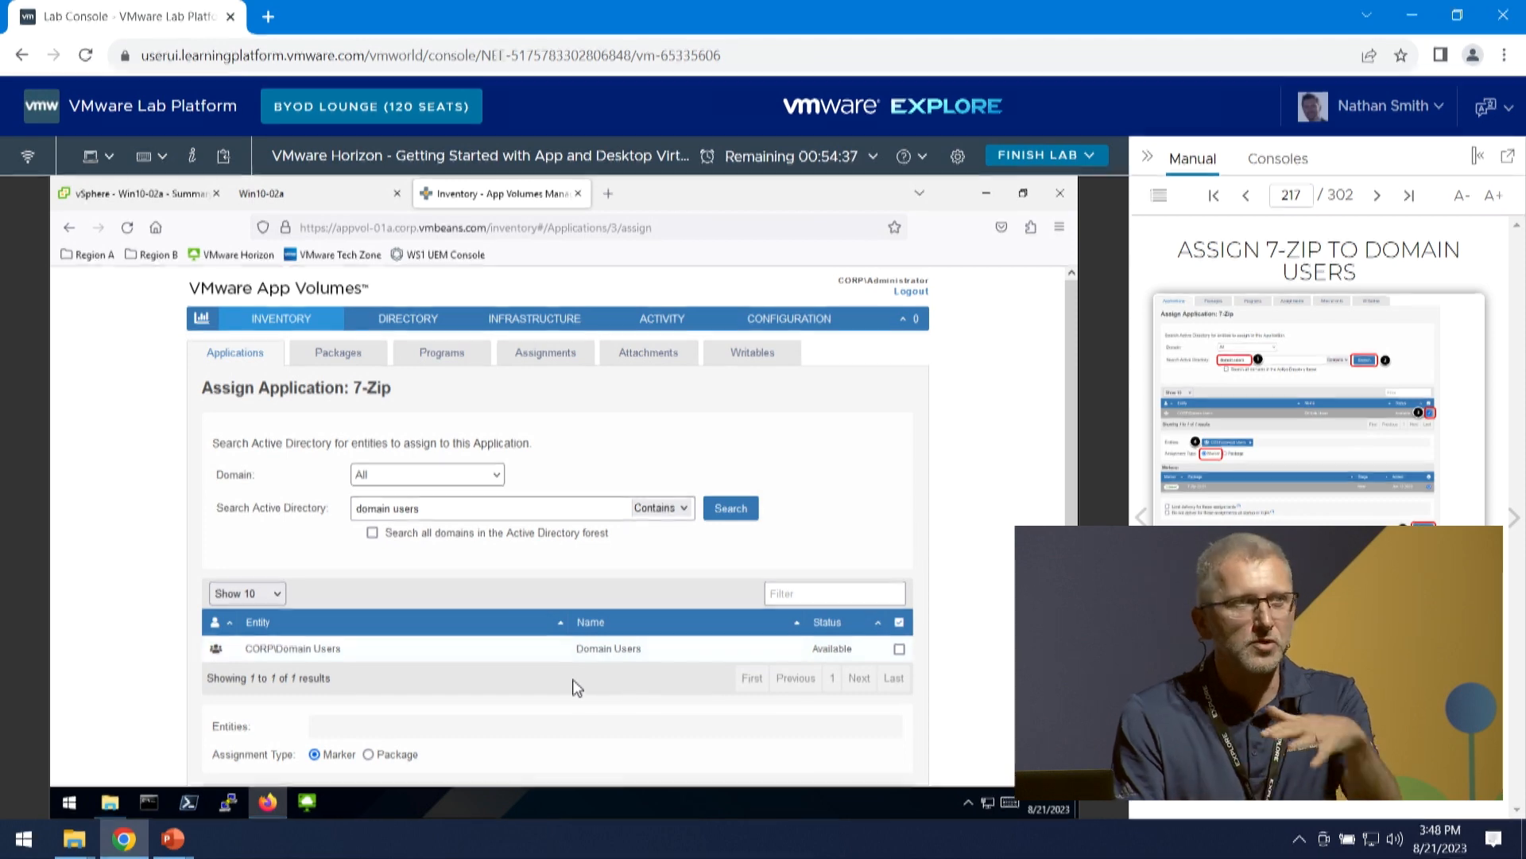
{"action": "scroll", "coordinate": [572, 686], "scroll_direction": "down", "scroll_amount": 2}
{"action": "scroll", "coordinate": [483, 698], "scroll_direction": "down", "scroll_amount": 2}
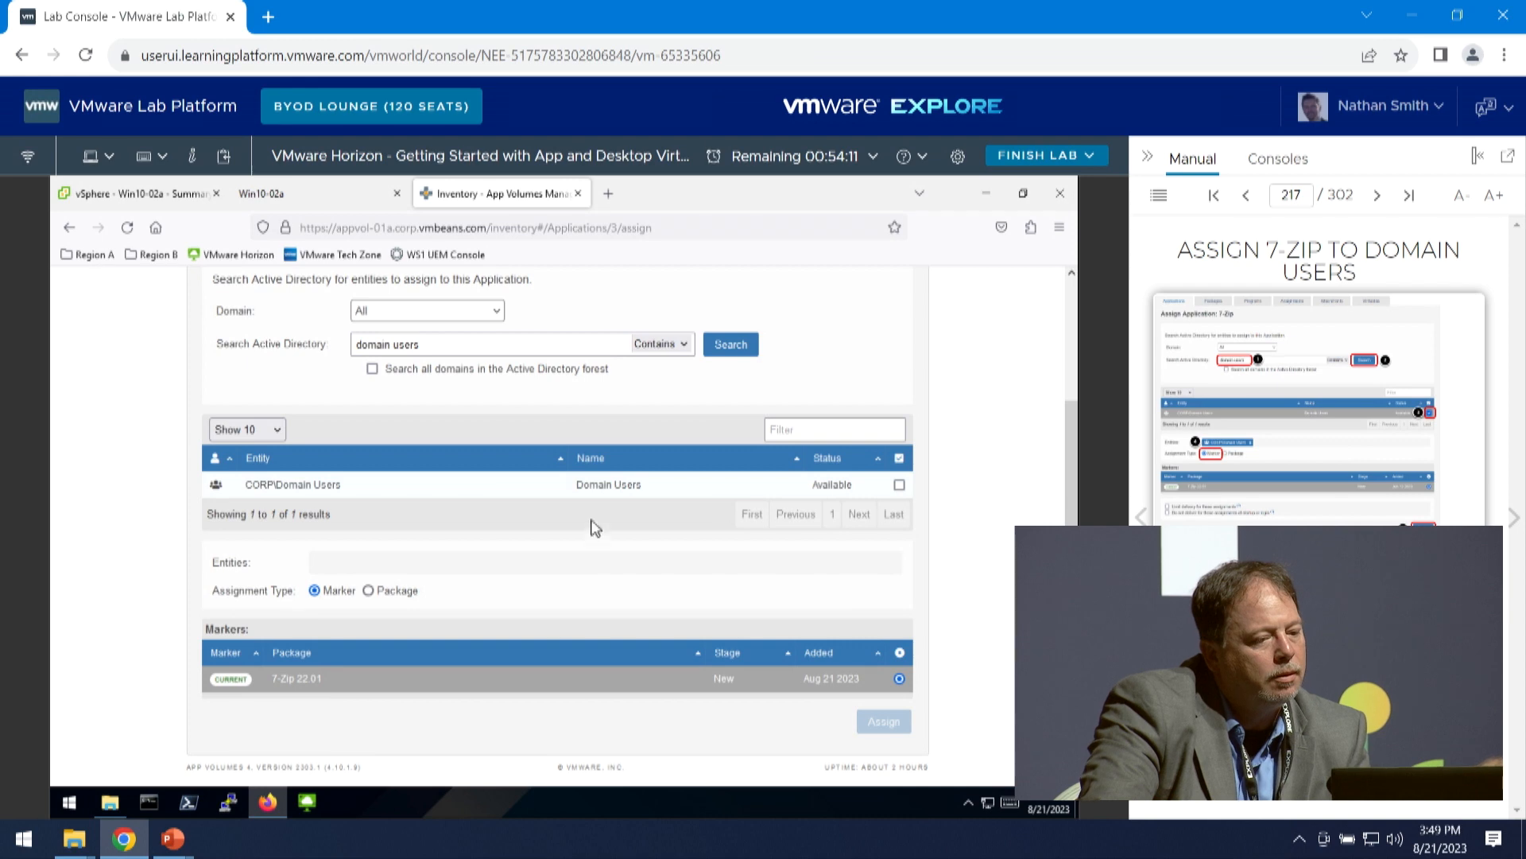
{"action": "left_click", "coordinate": [900, 485]}
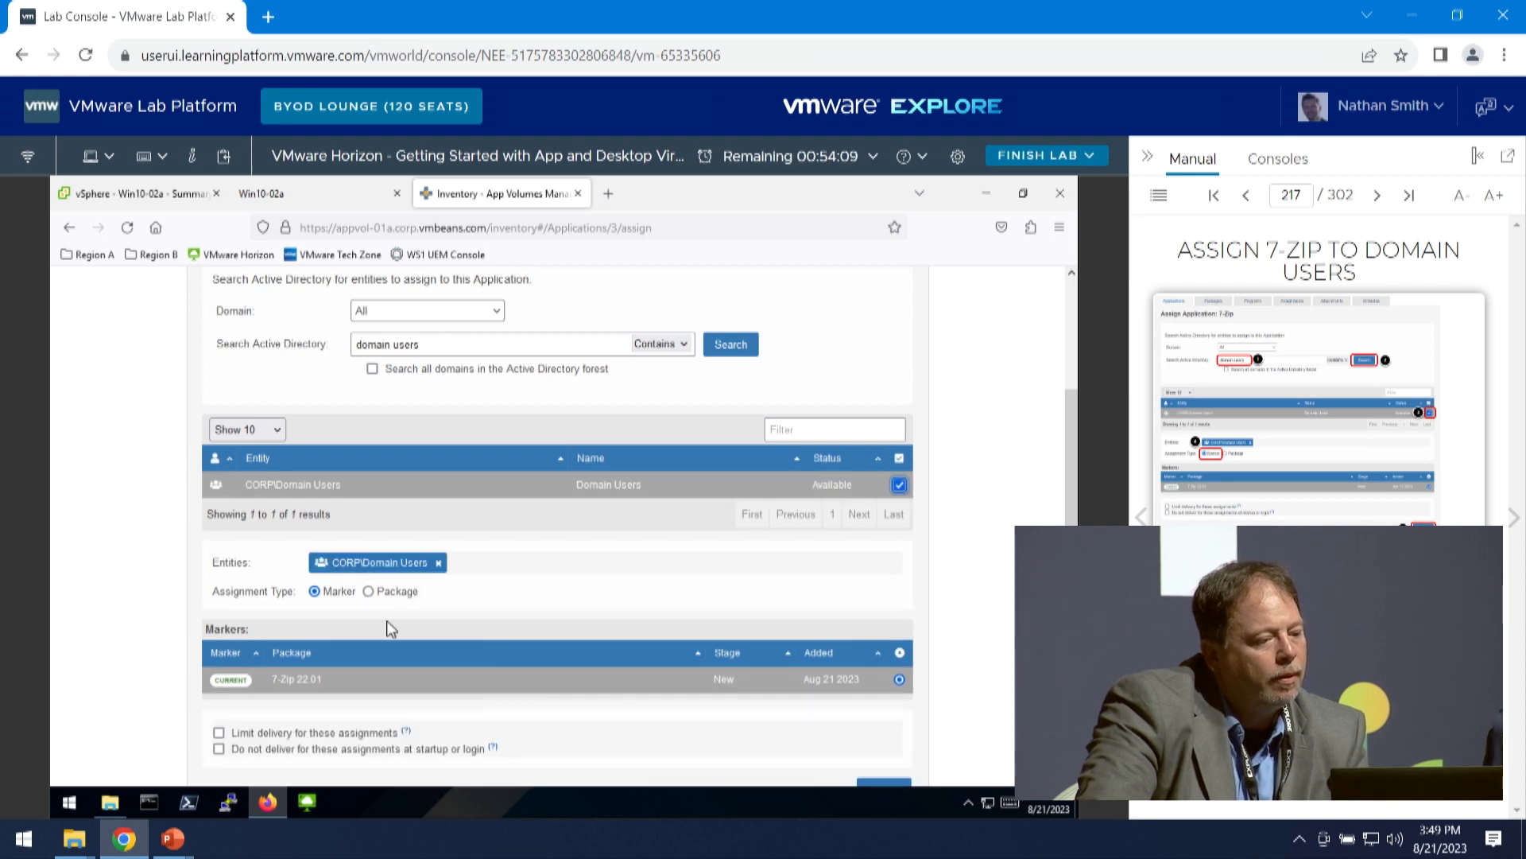
{"action": "scroll", "coordinate": [290, 681], "scroll_direction": "down", "scroll_amount": 2}
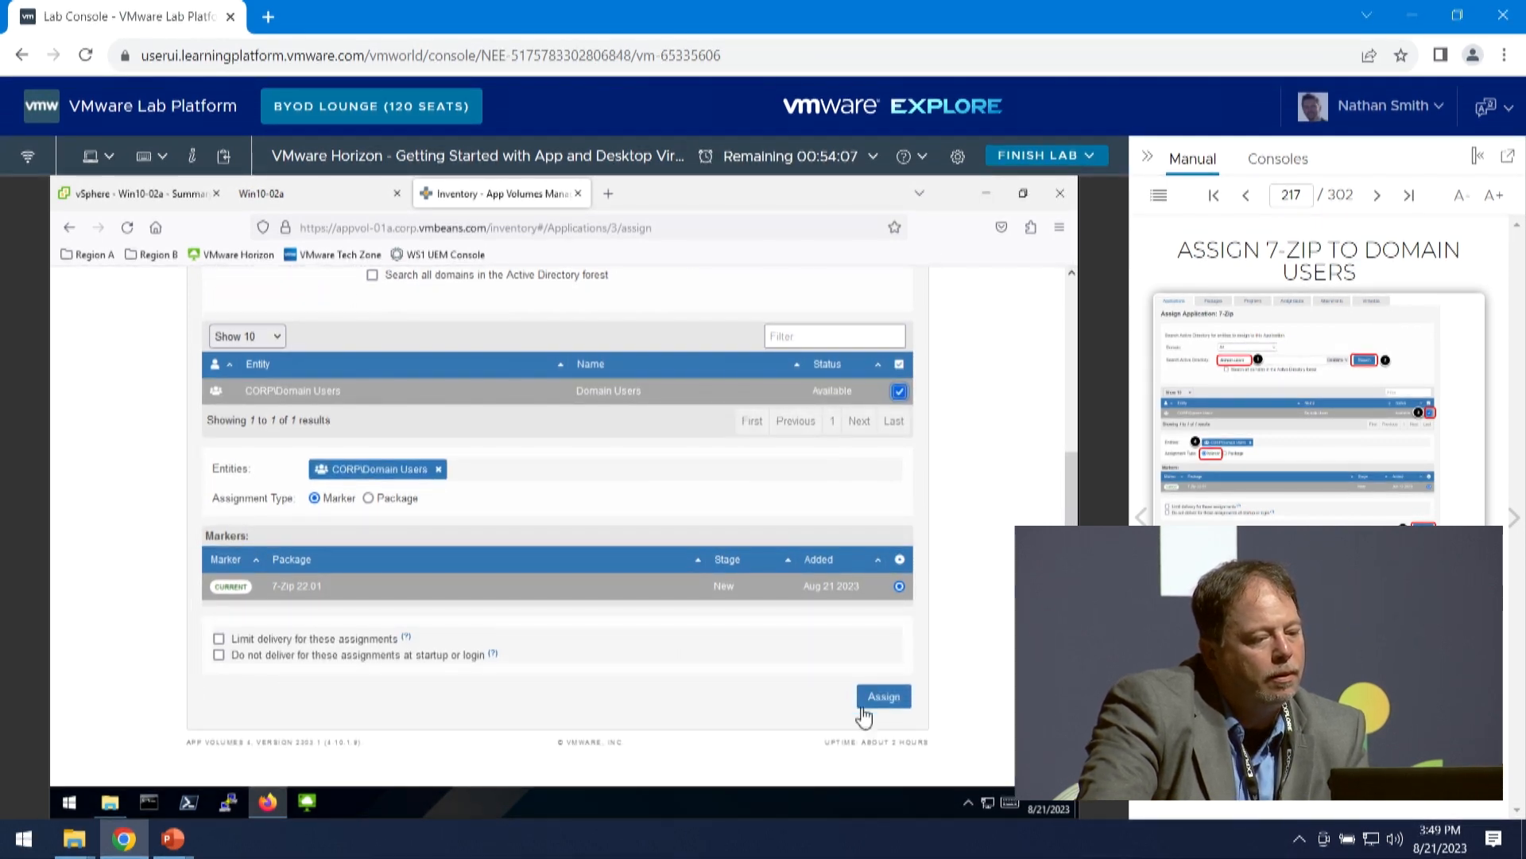
{"action": "left_click", "coordinate": [879, 696]}
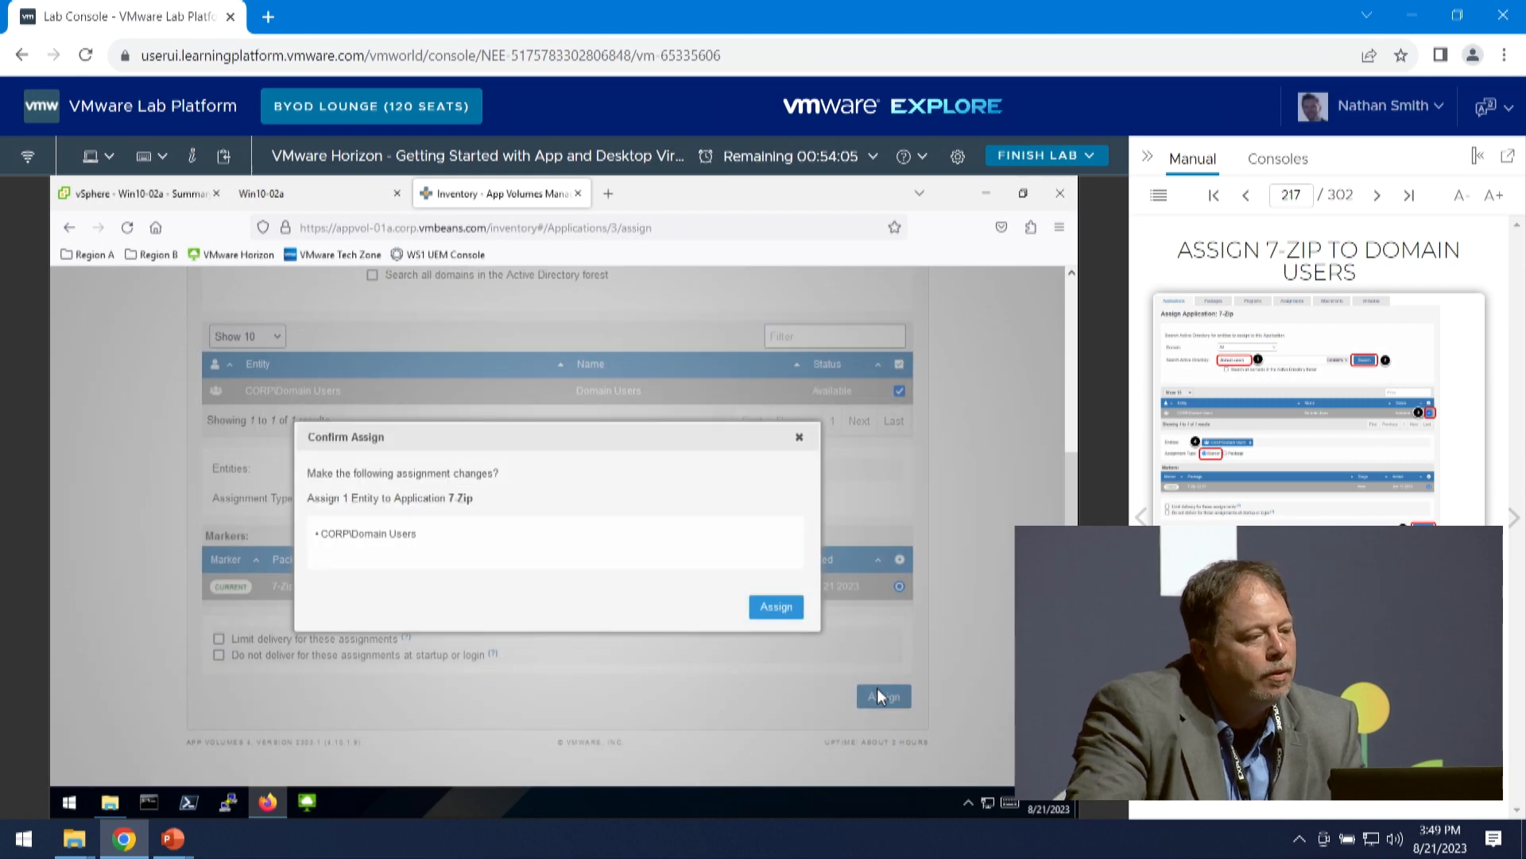
{"action": "left_click", "coordinate": [777, 608]}
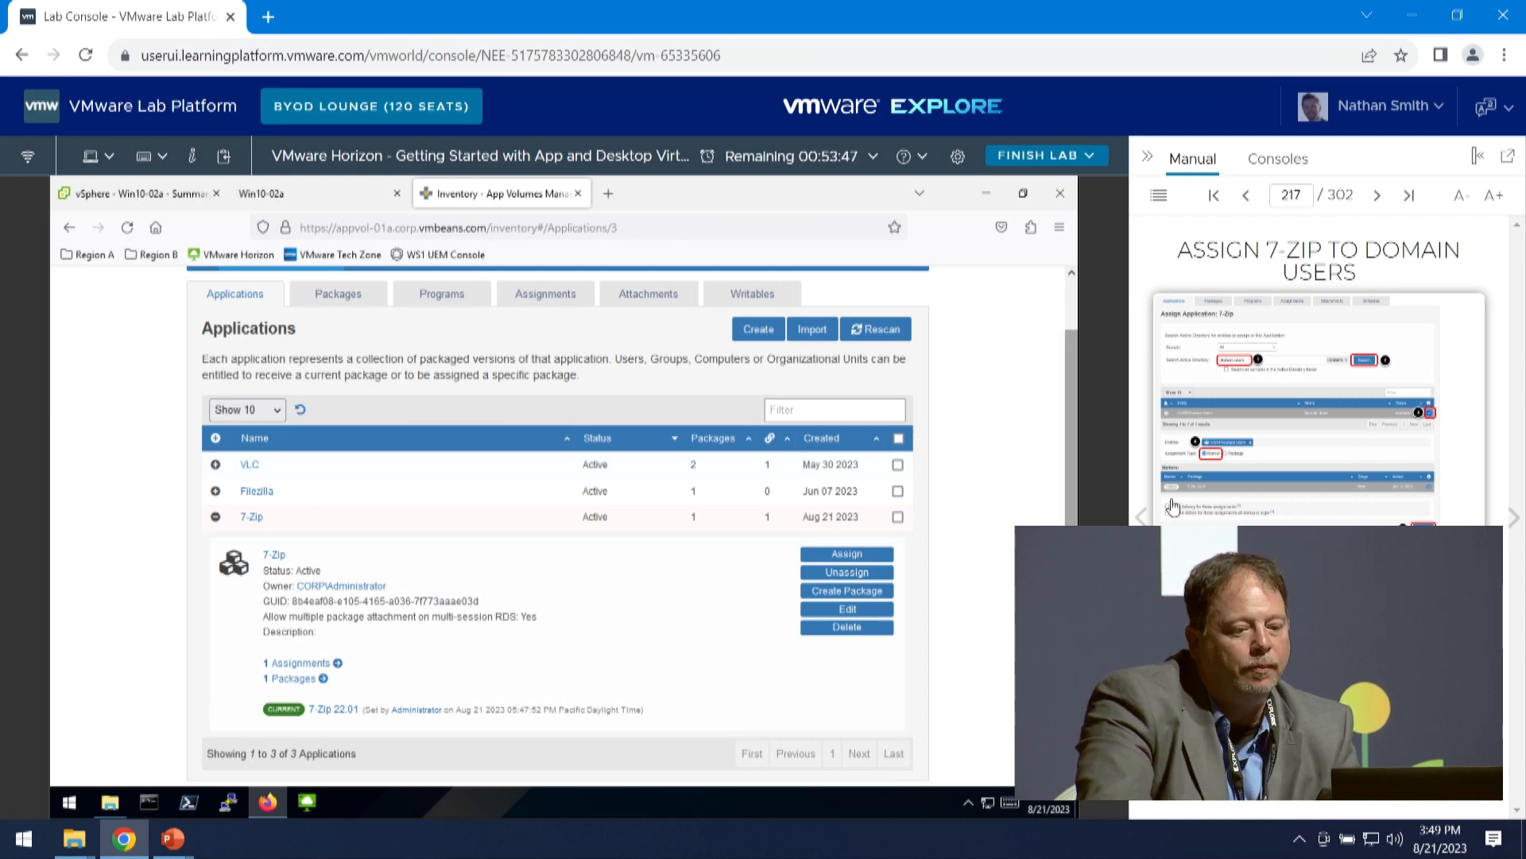
- Advance the manual to Launch the VMware Horizon Client, then switch to VMware Horizon Client and connect to horizon-01a.corp.vmbeans.com
{"action": "left_click", "coordinate": [1514, 518]}
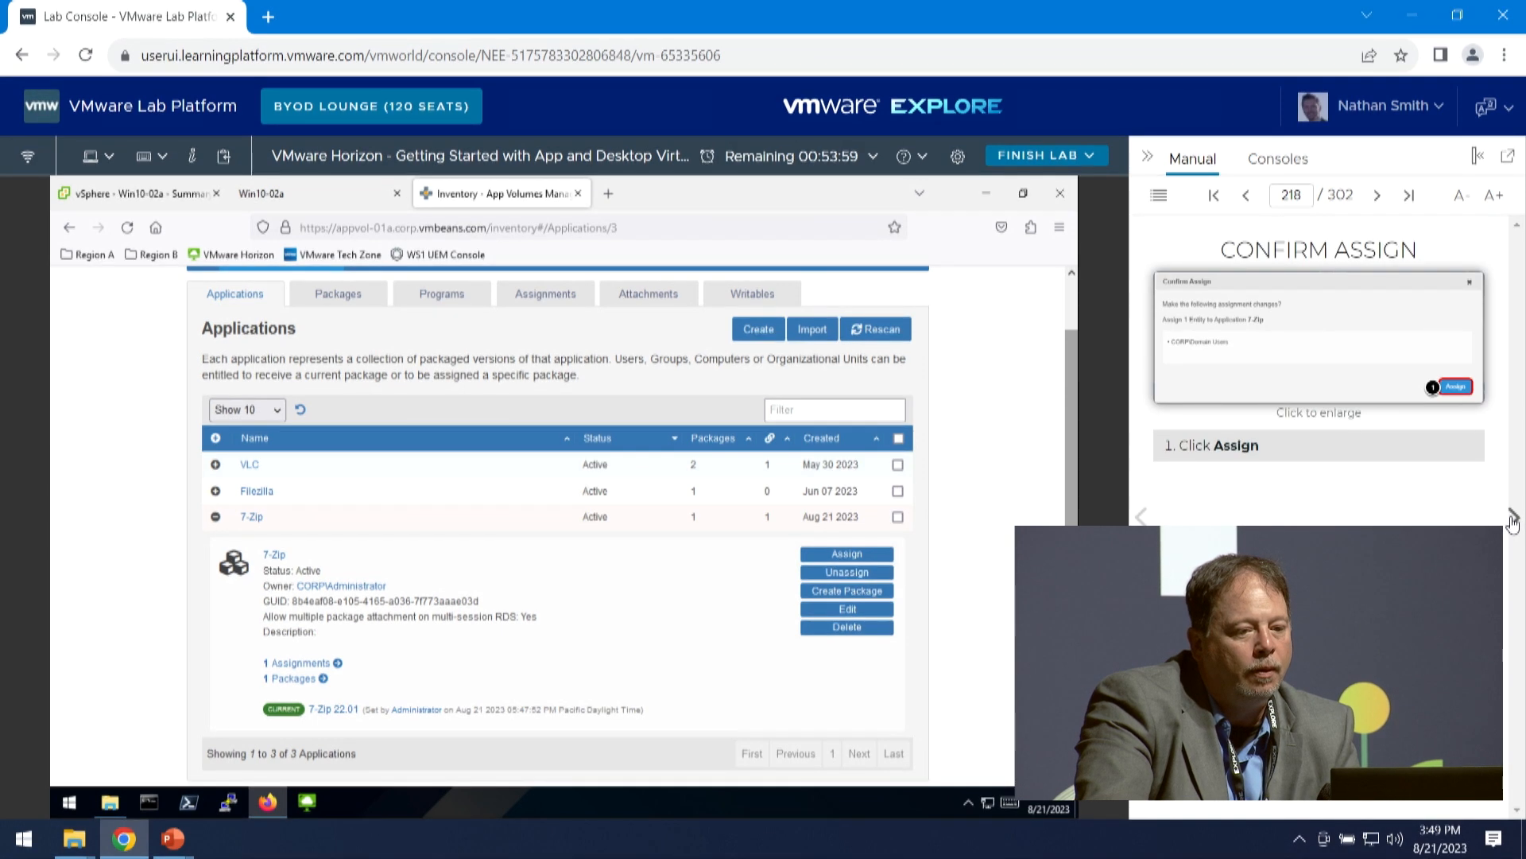
{"action": "left_click", "coordinate": [1515, 522]}
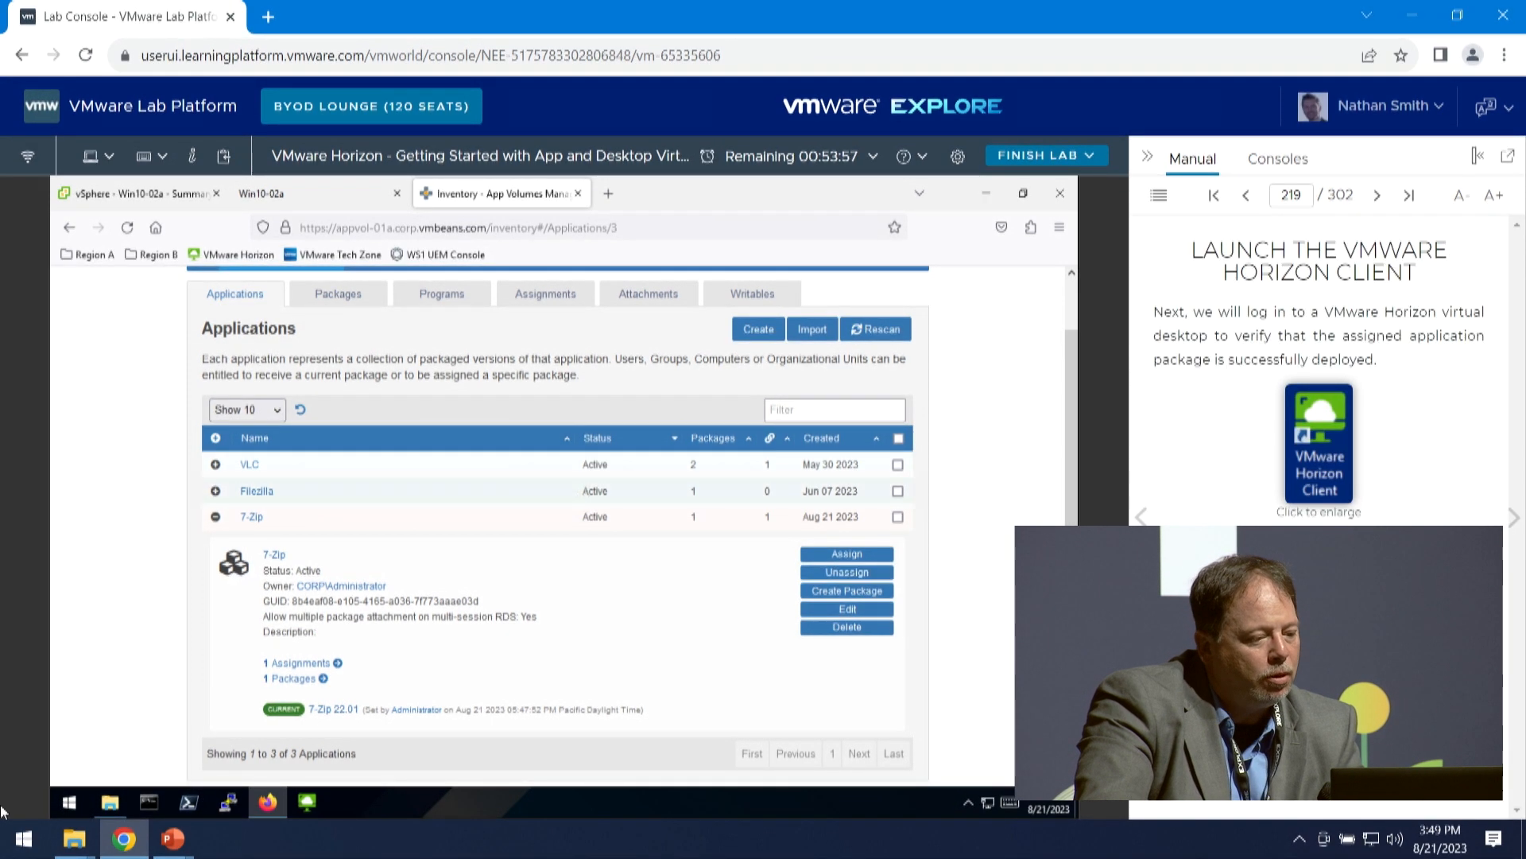
{"action": "left_click", "coordinate": [301, 798]}
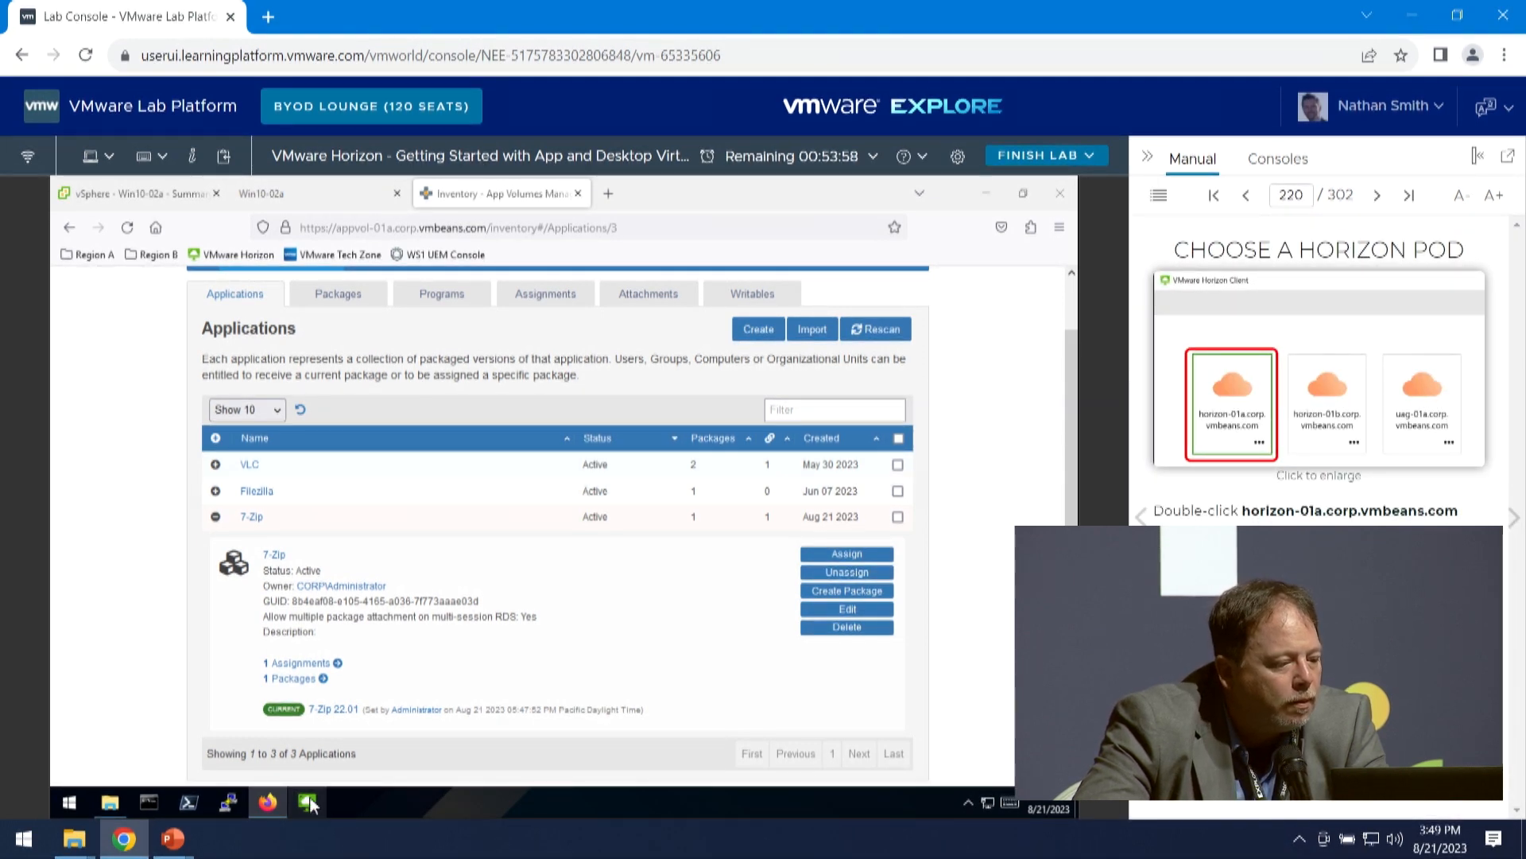
{"action": "mouse_move", "coordinate": [310, 806]}
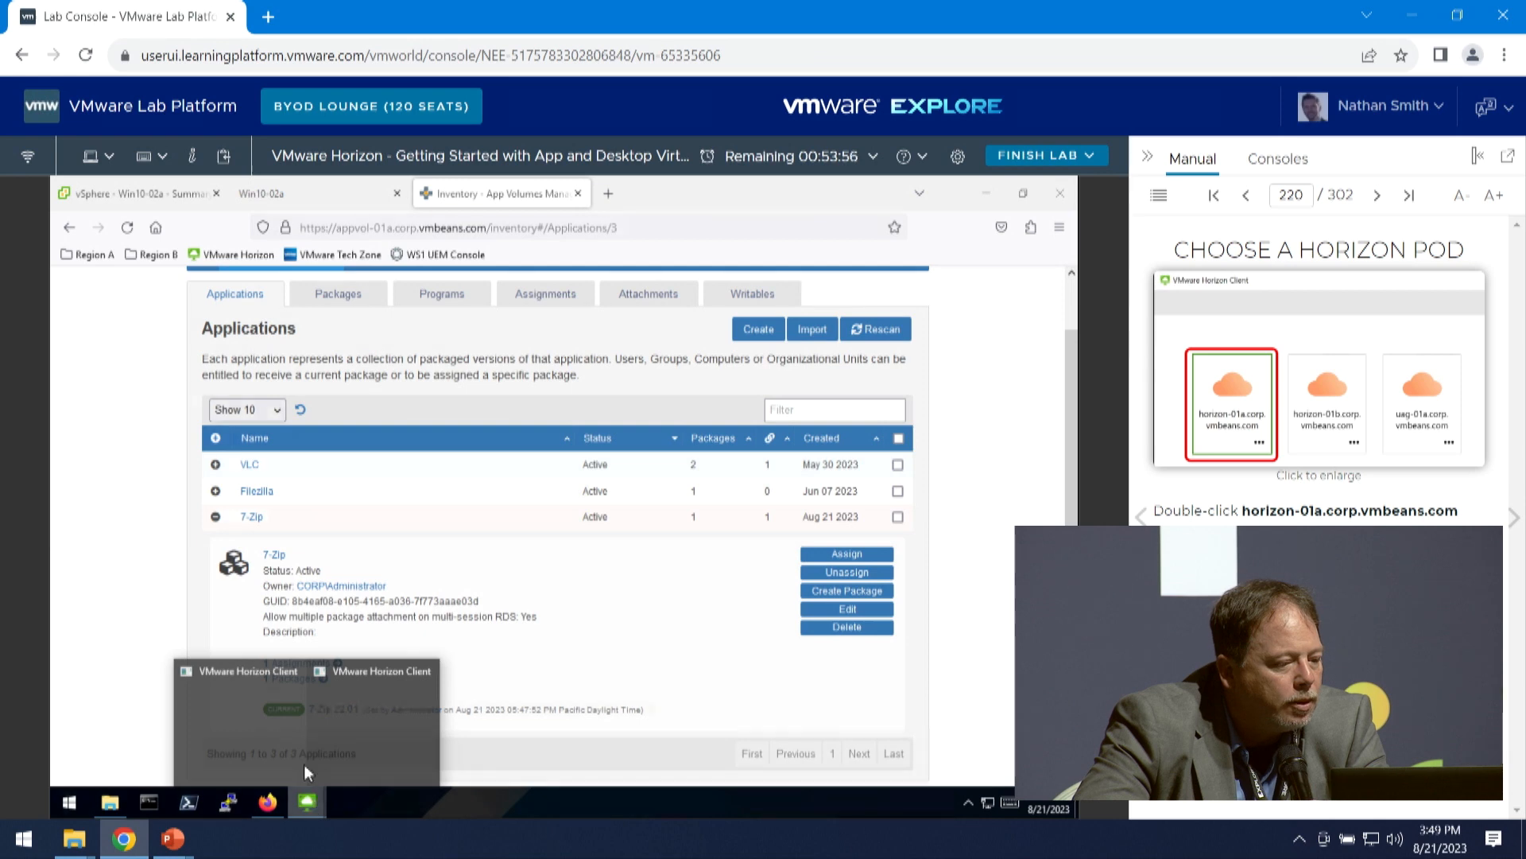
{"action": "left_click", "coordinate": [278, 738]}
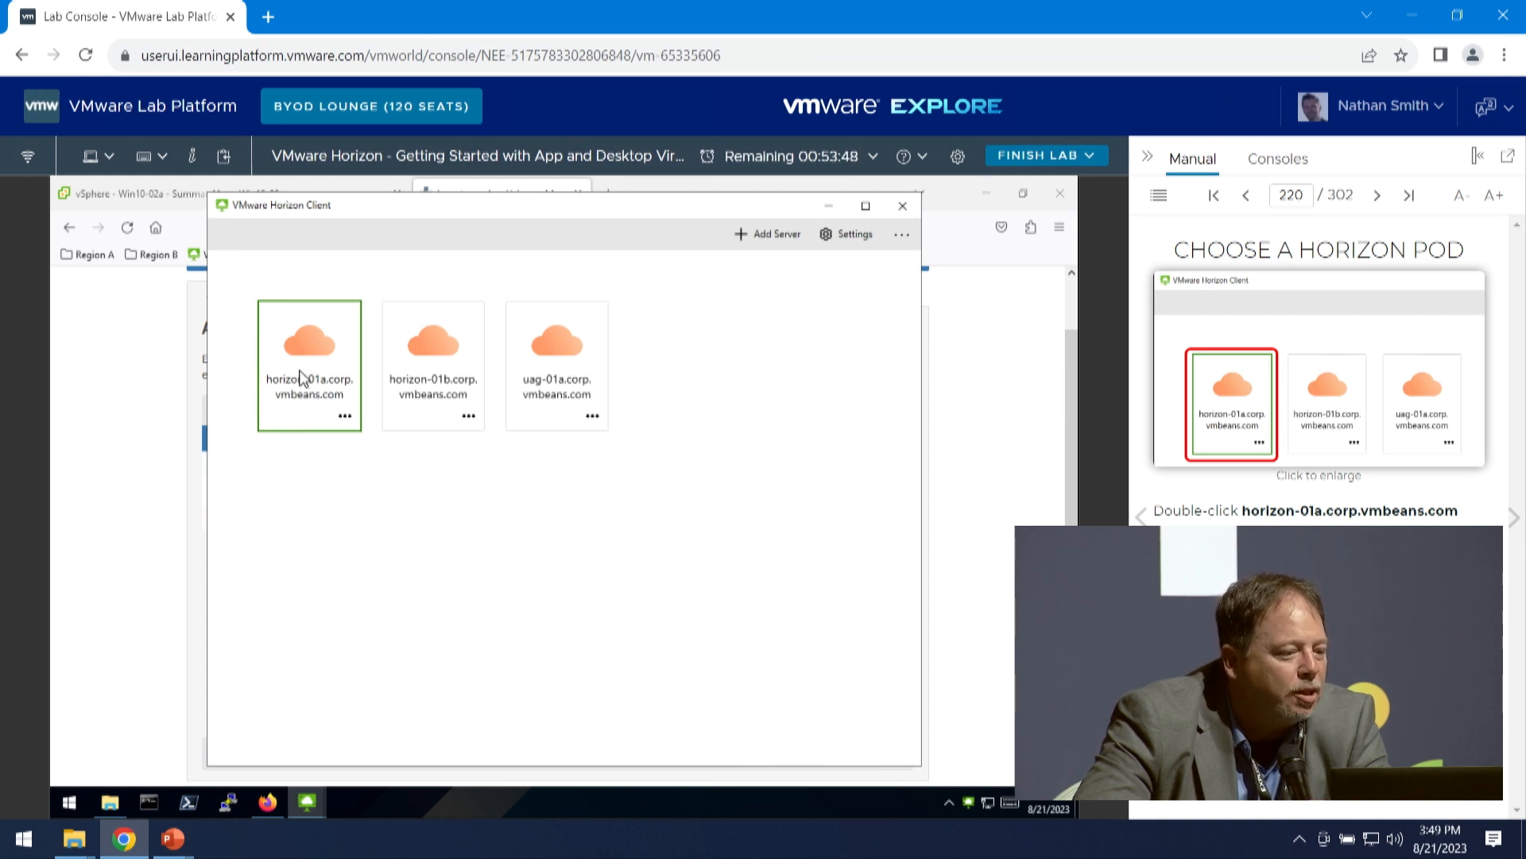
{"action": "double_click", "coordinate": [303, 378]}
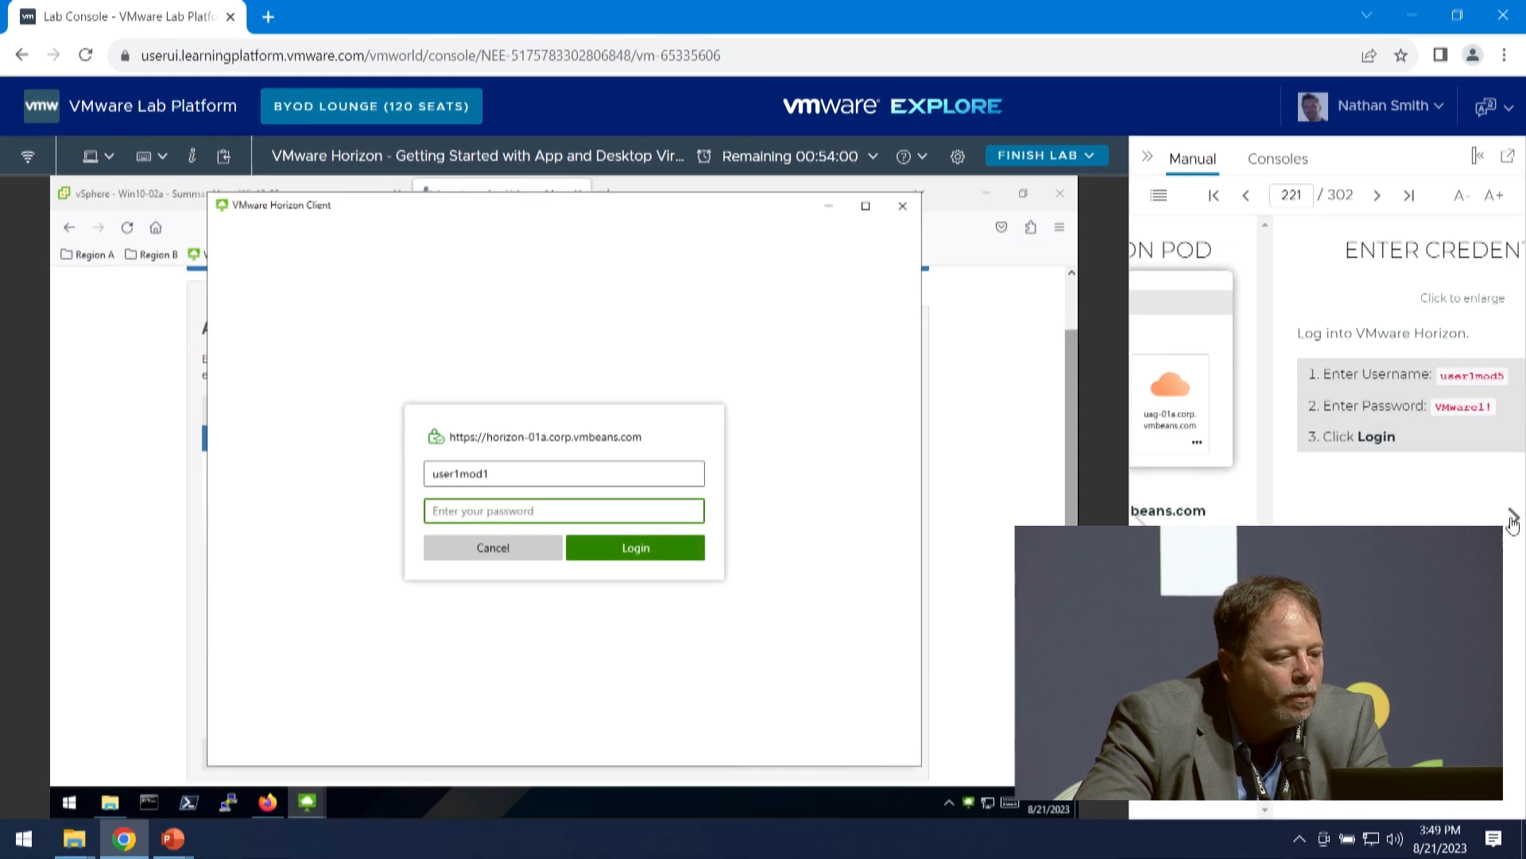
- Log in to Horizon as user1mod5 with the account password and launch the Instant Clone Pool desktop
{"action": "left_click", "coordinate": [521, 472]}
{"action": "key", "text": "BackSpace"}
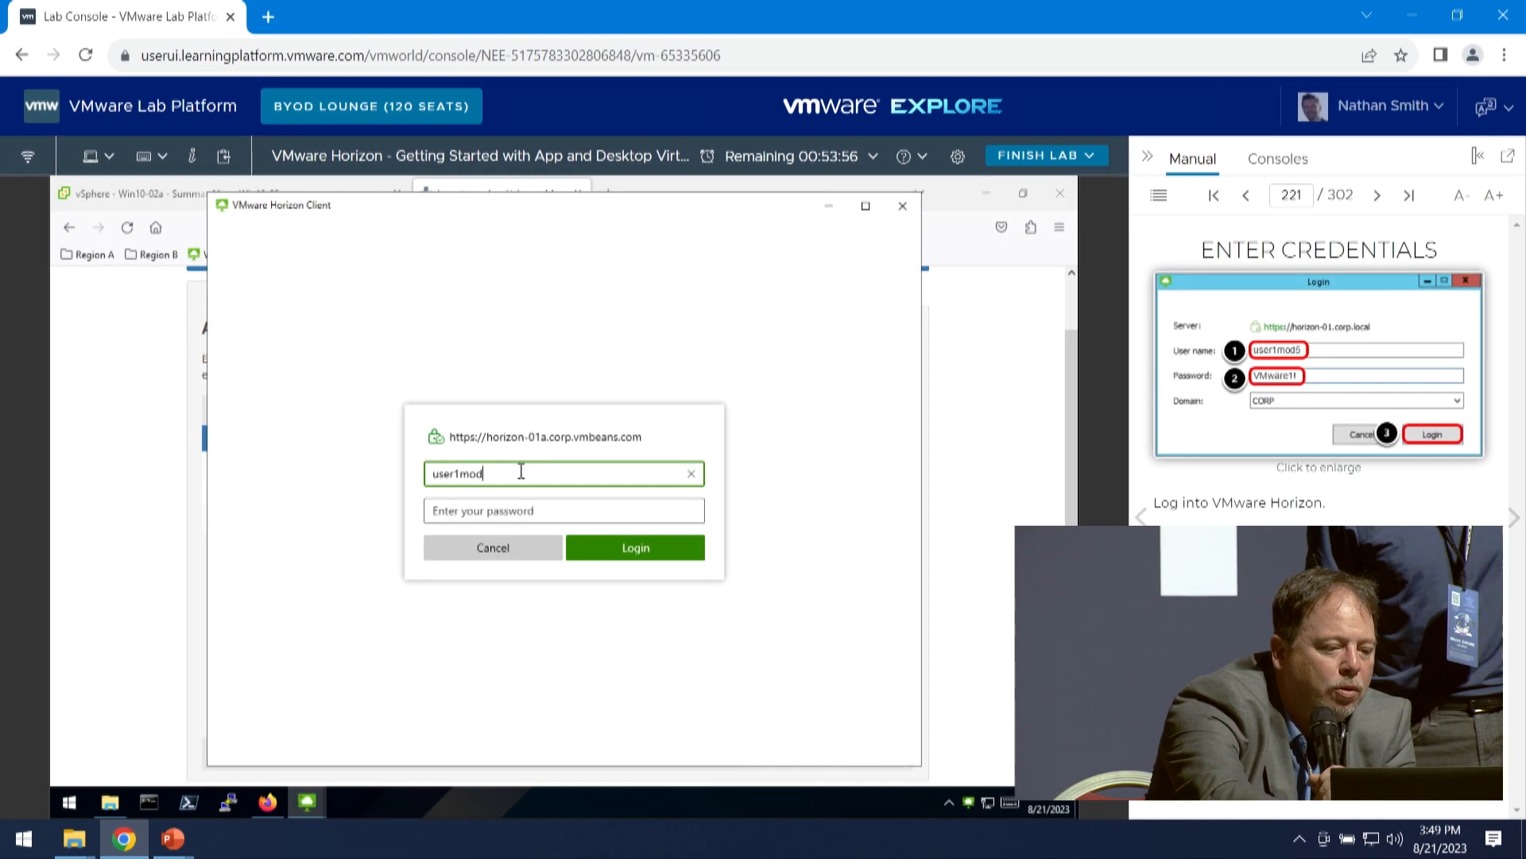
{"action": "type", "text": "5"}
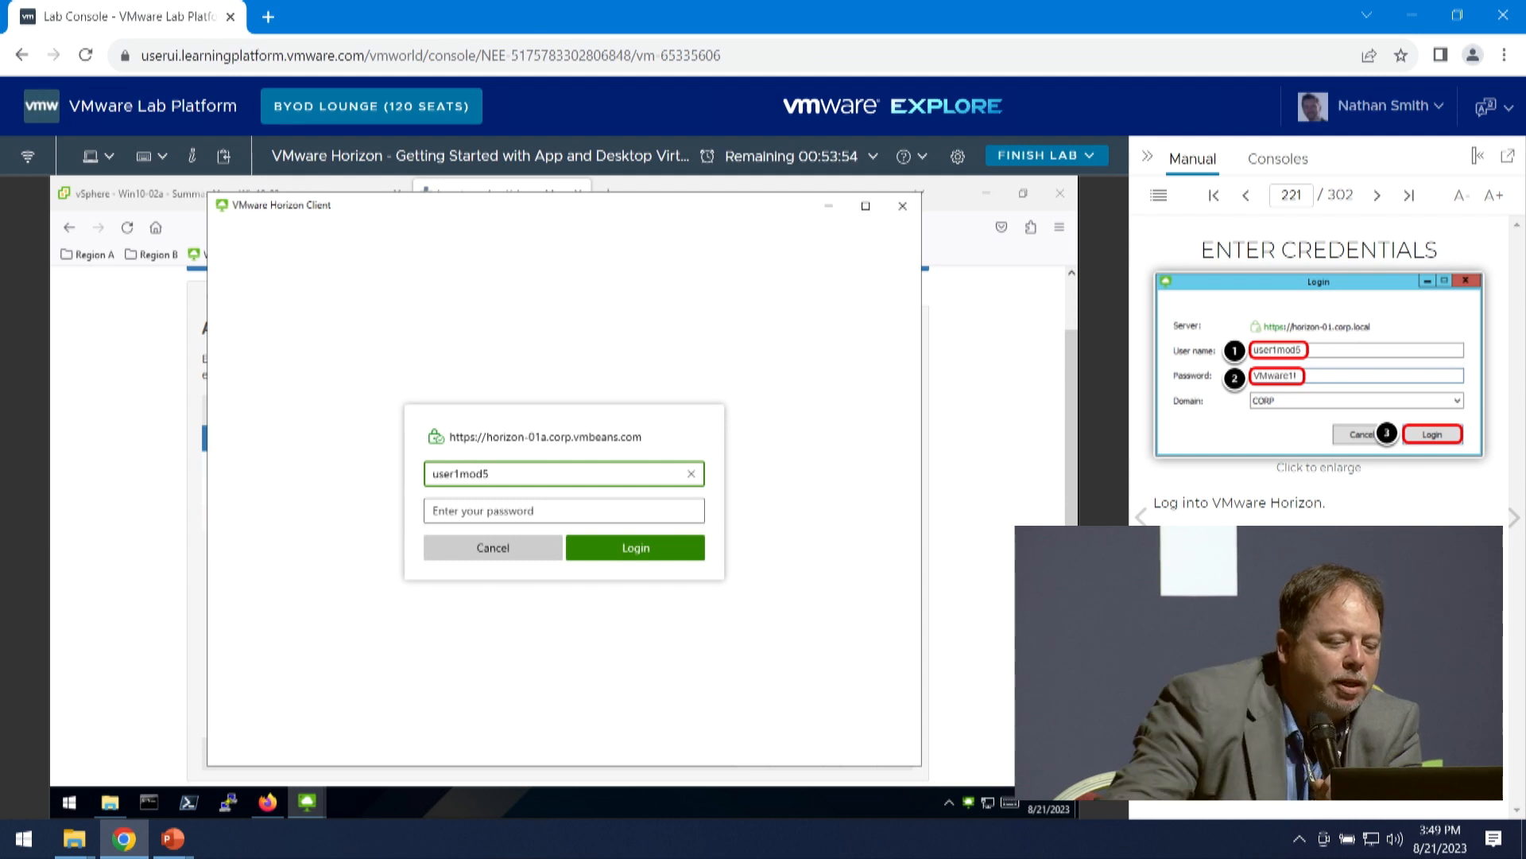
{"action": "left_click", "coordinate": [492, 510]}
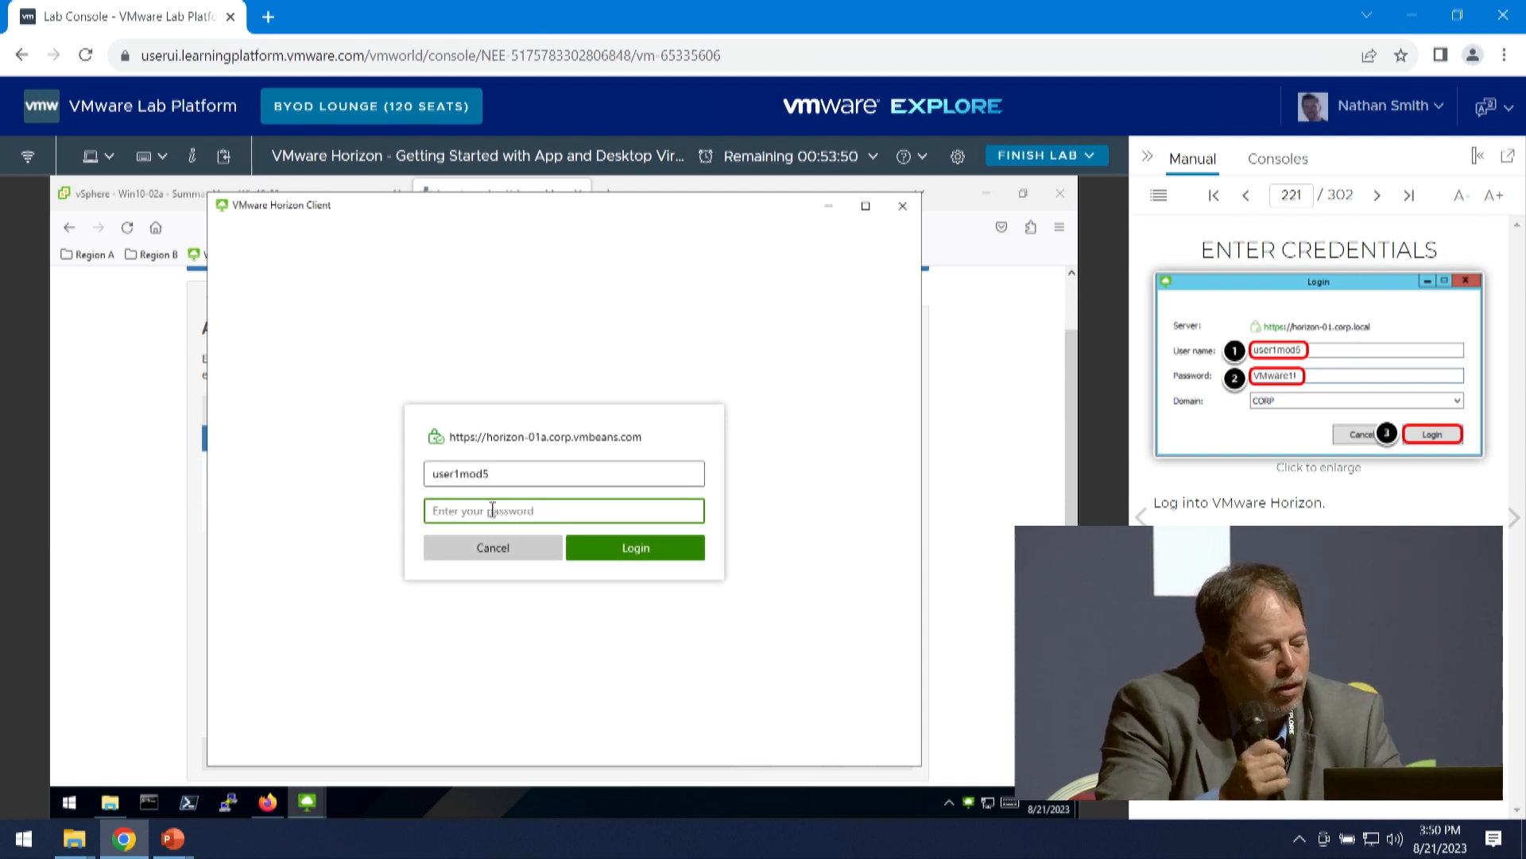
{"action": "type", "text": "VM"}
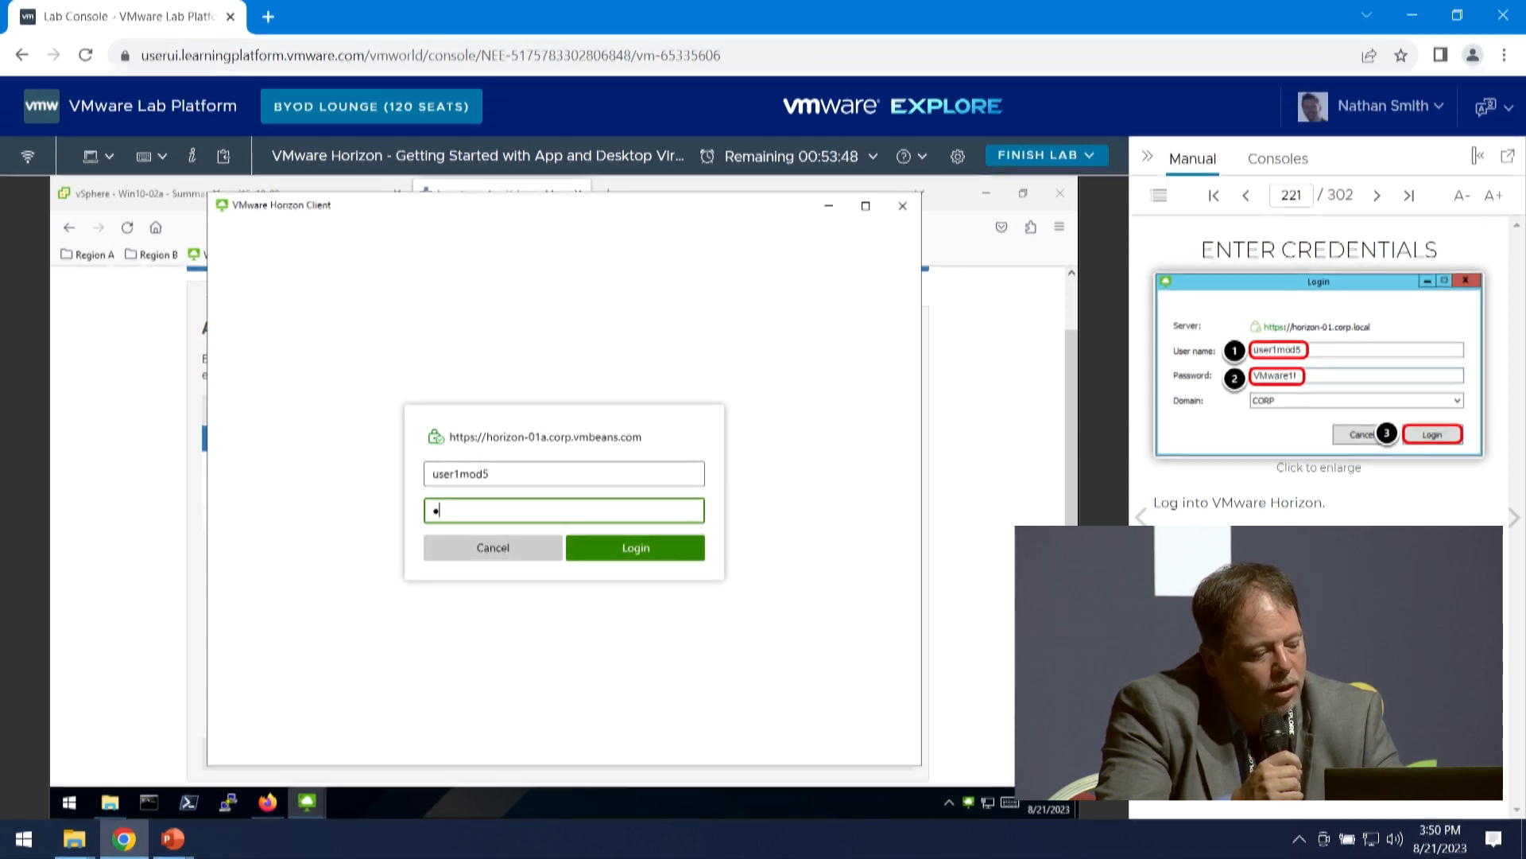
{"action": "type", "text": "wa"}
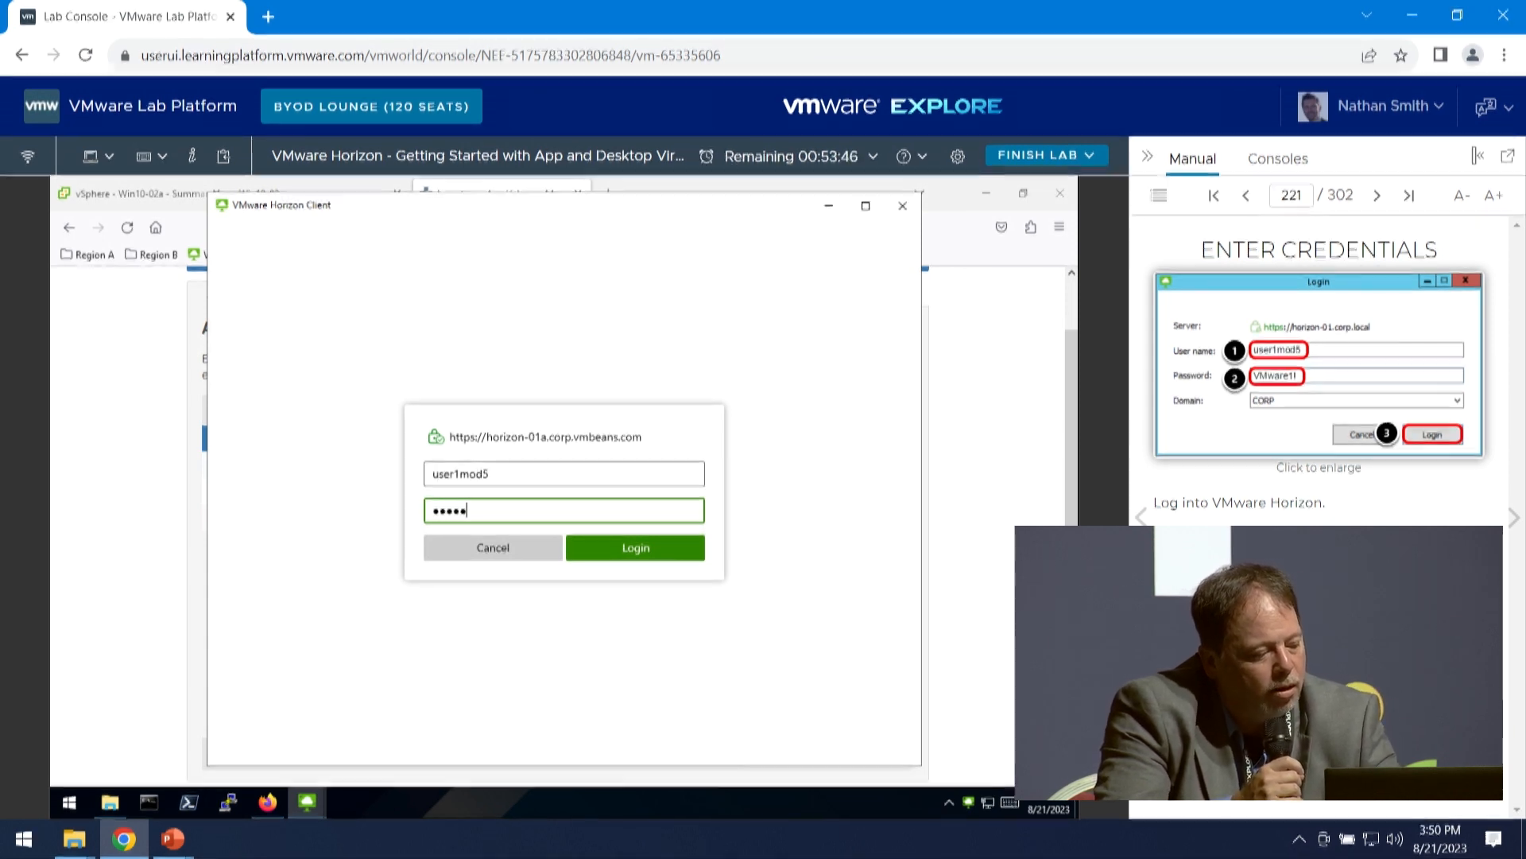
{"action": "type", "text": "re1!"}
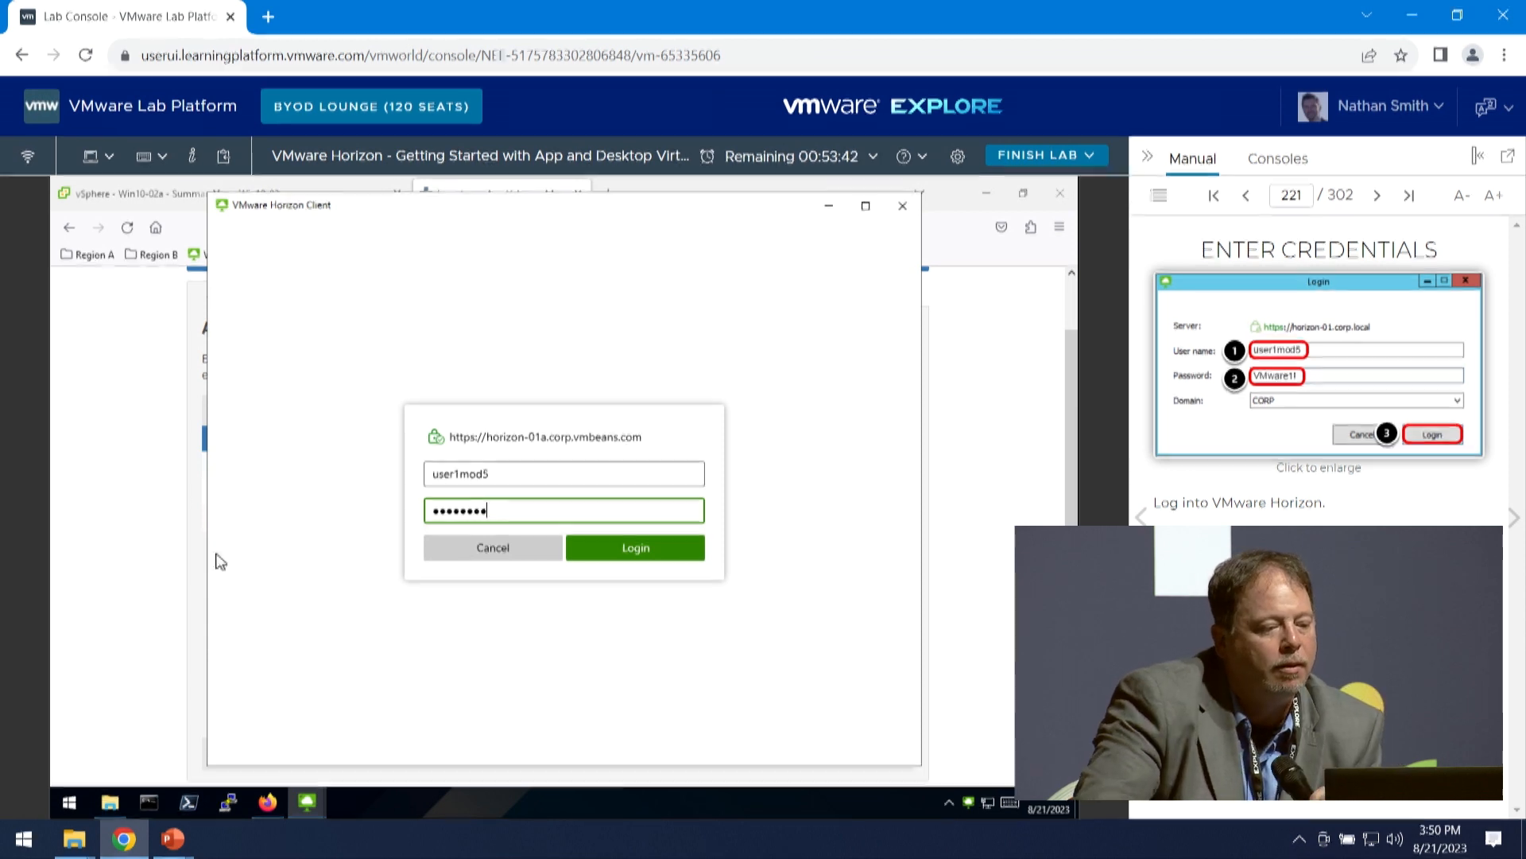
{"action": "left_click", "coordinate": [617, 552]}
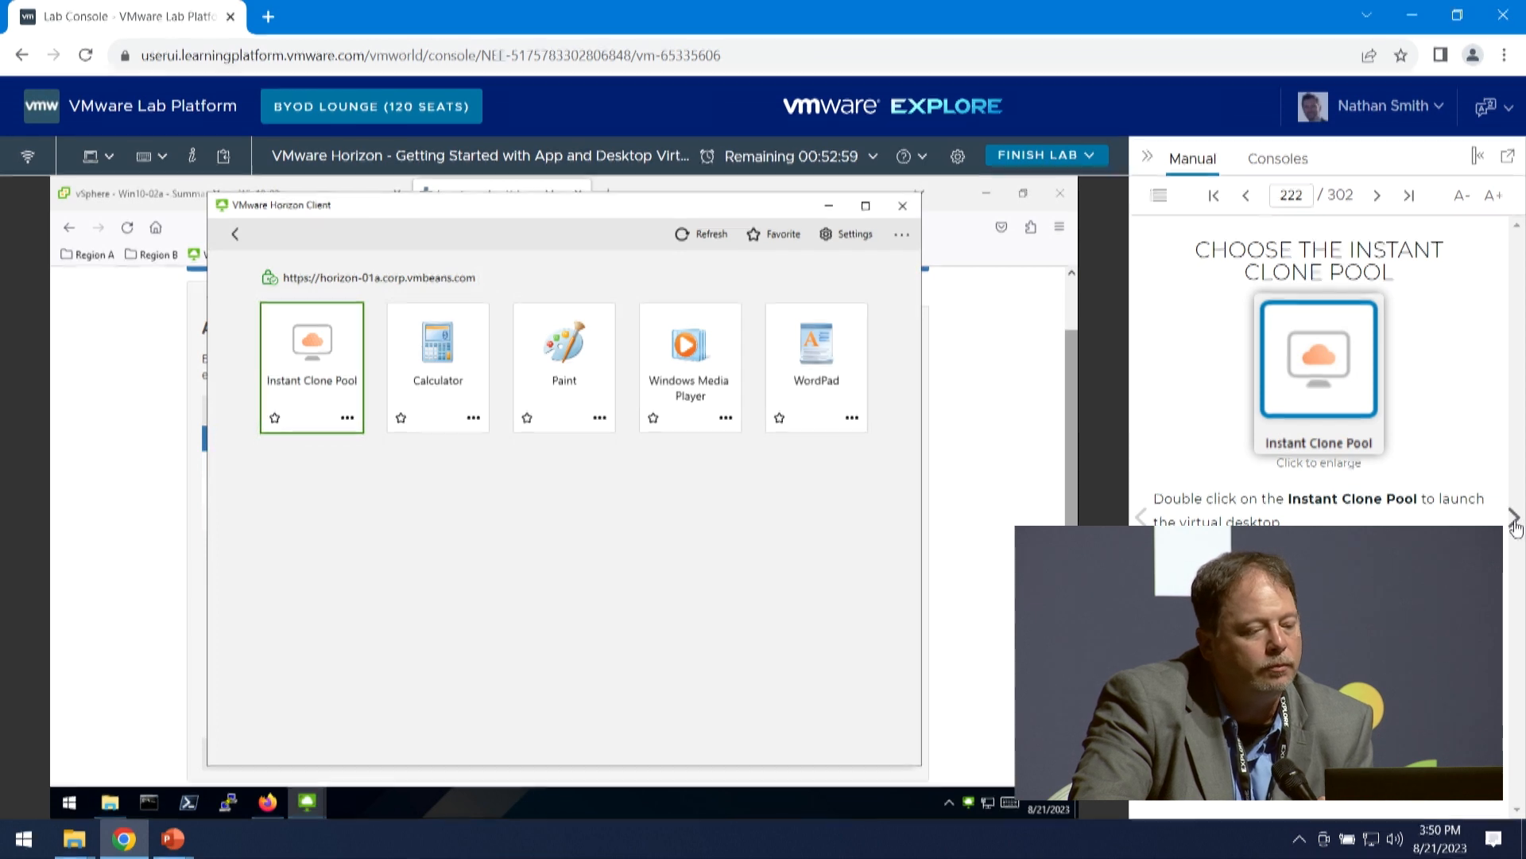
{"action": "double_click", "coordinate": [316, 367]}
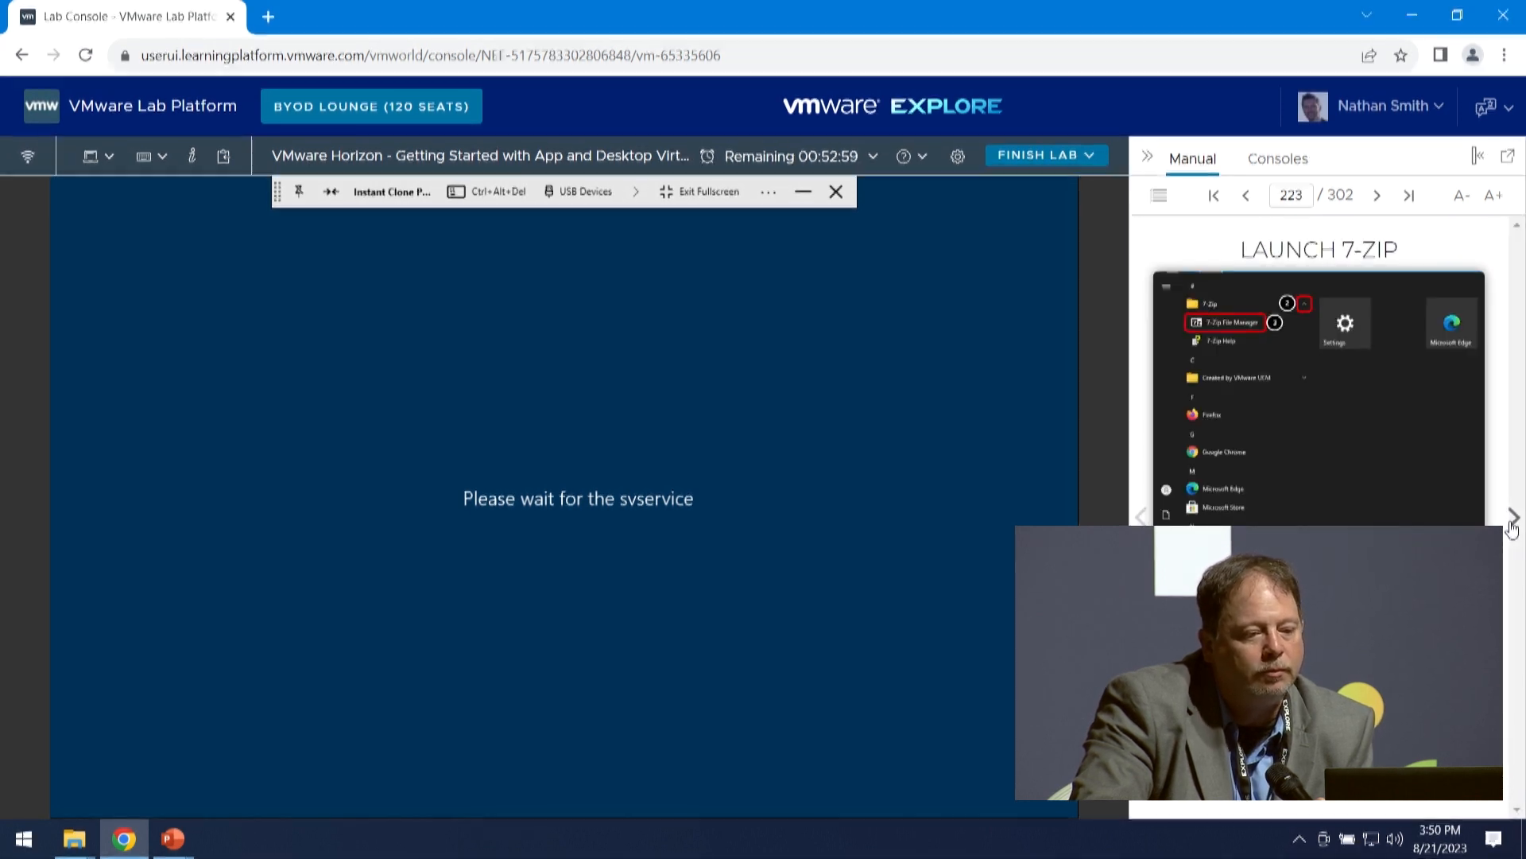
{"action": "left_click", "coordinate": [24, 839]}
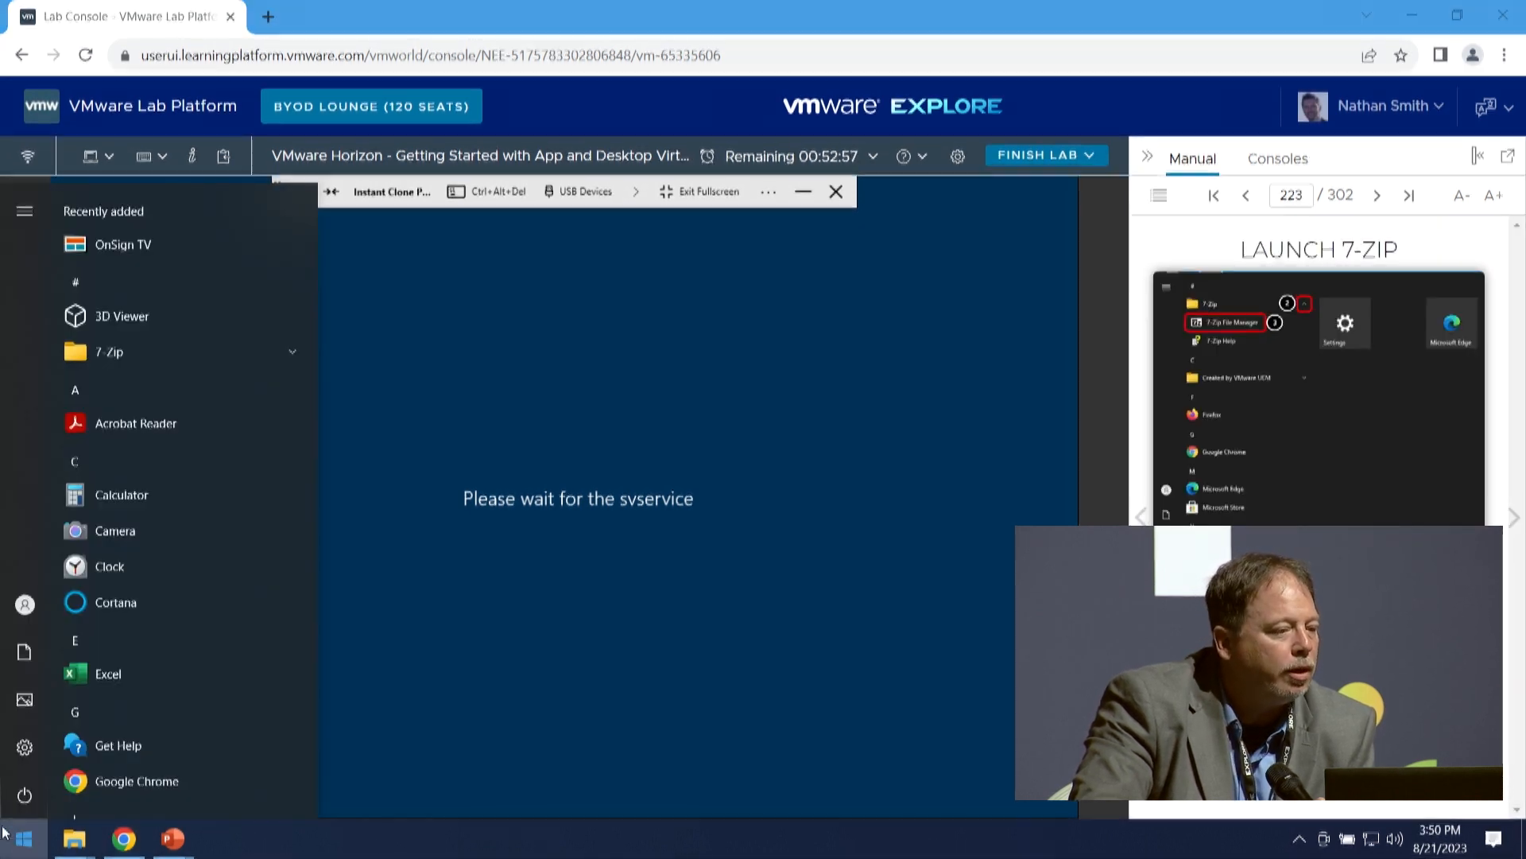
{"action": "left_click", "coordinate": [202, 351]}
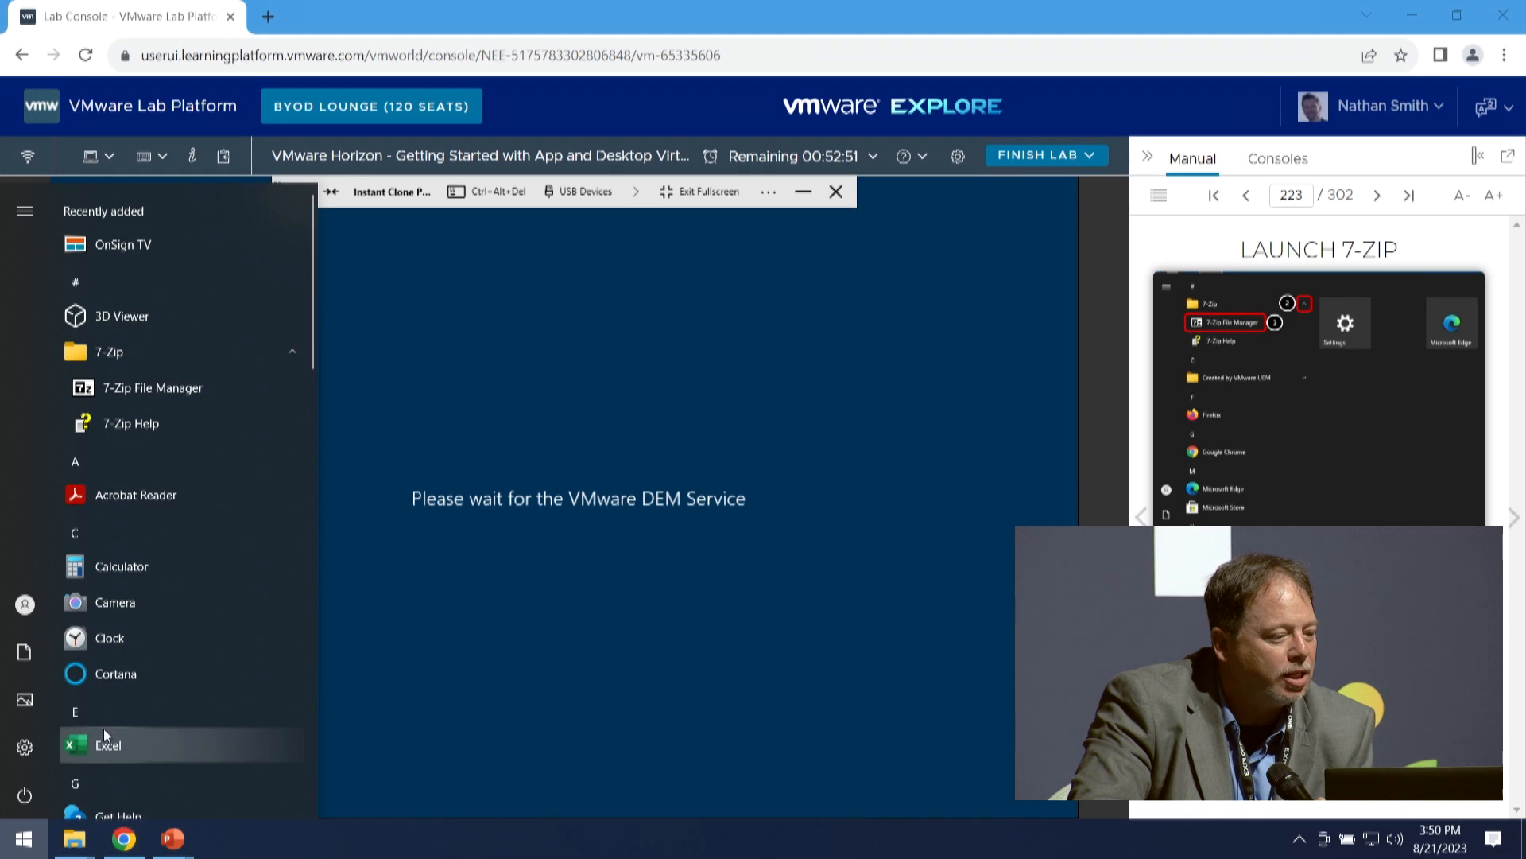
{"action": "scroll", "coordinate": [159, 699], "scroll_direction": "down", "scroll_amount": 5}
{"action": "scroll", "coordinate": [159, 739], "scroll_direction": "down", "scroll_amount": 8}
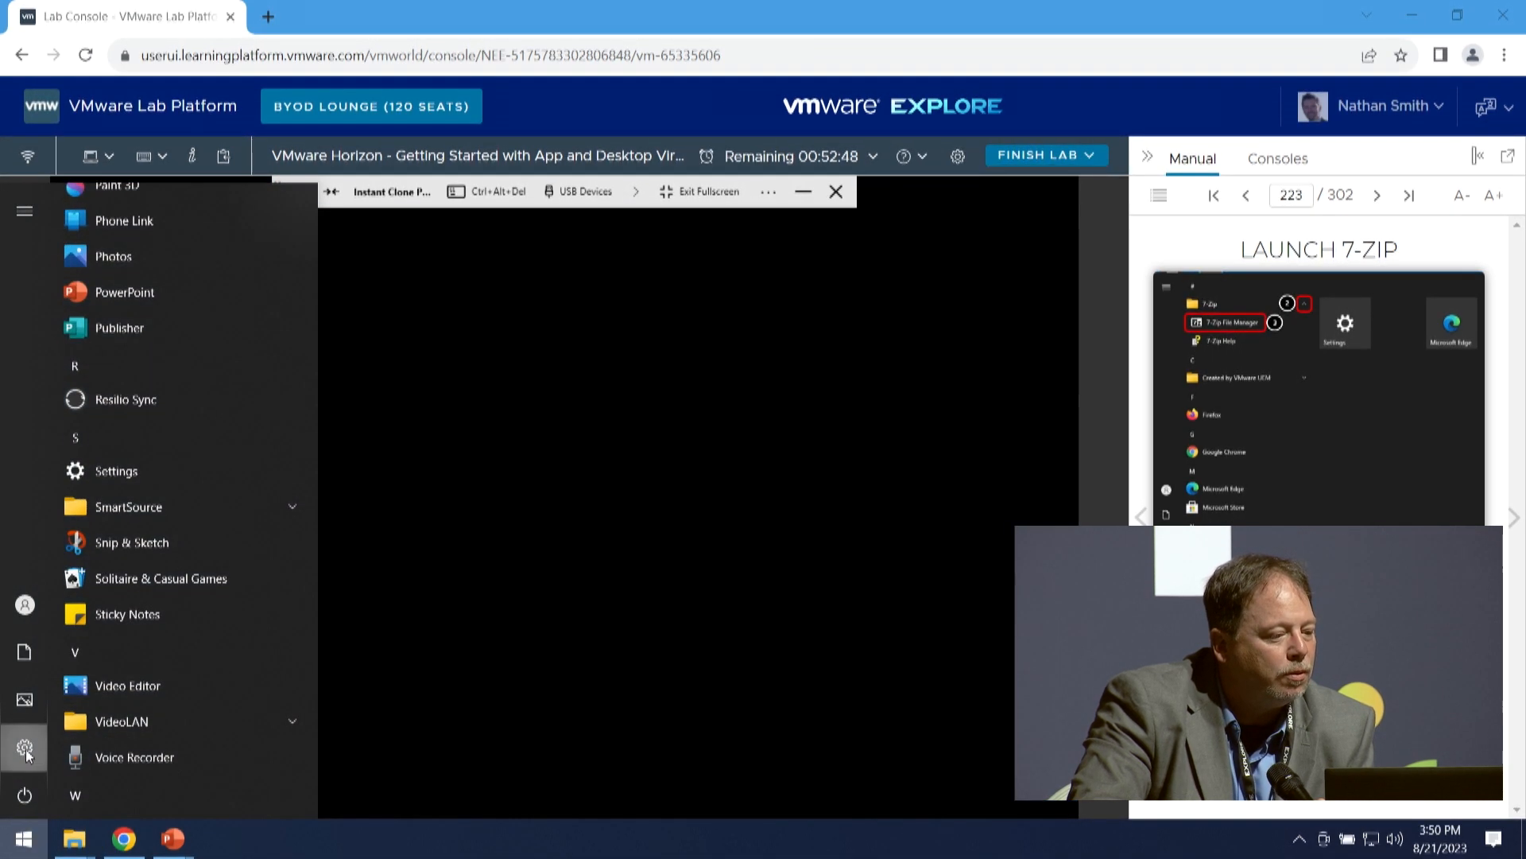
{"action": "left_click", "coordinate": [26, 749]}
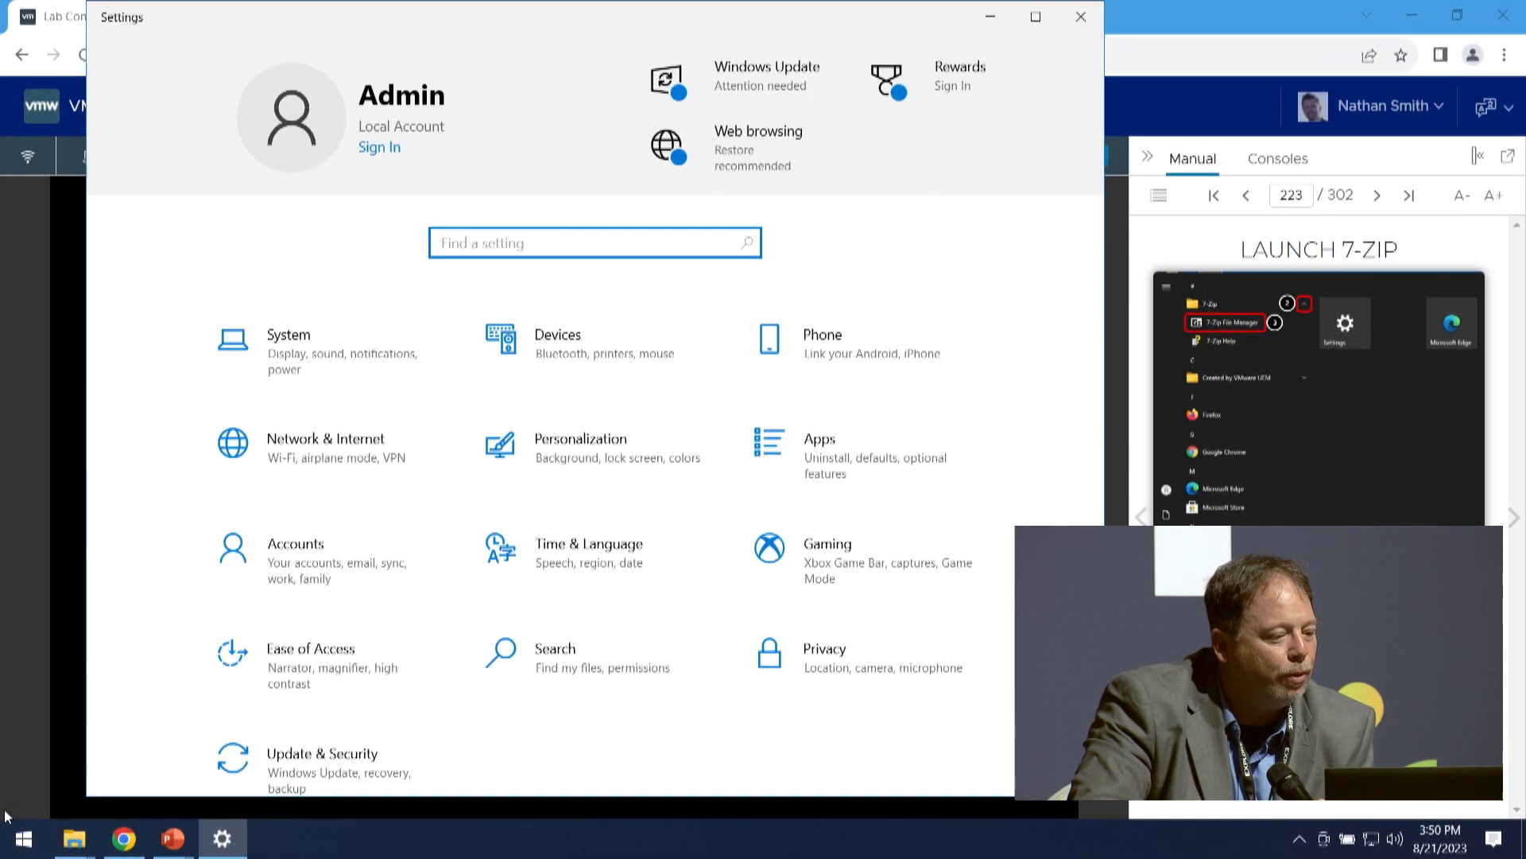
{"action": "left_click", "coordinate": [24, 839]}
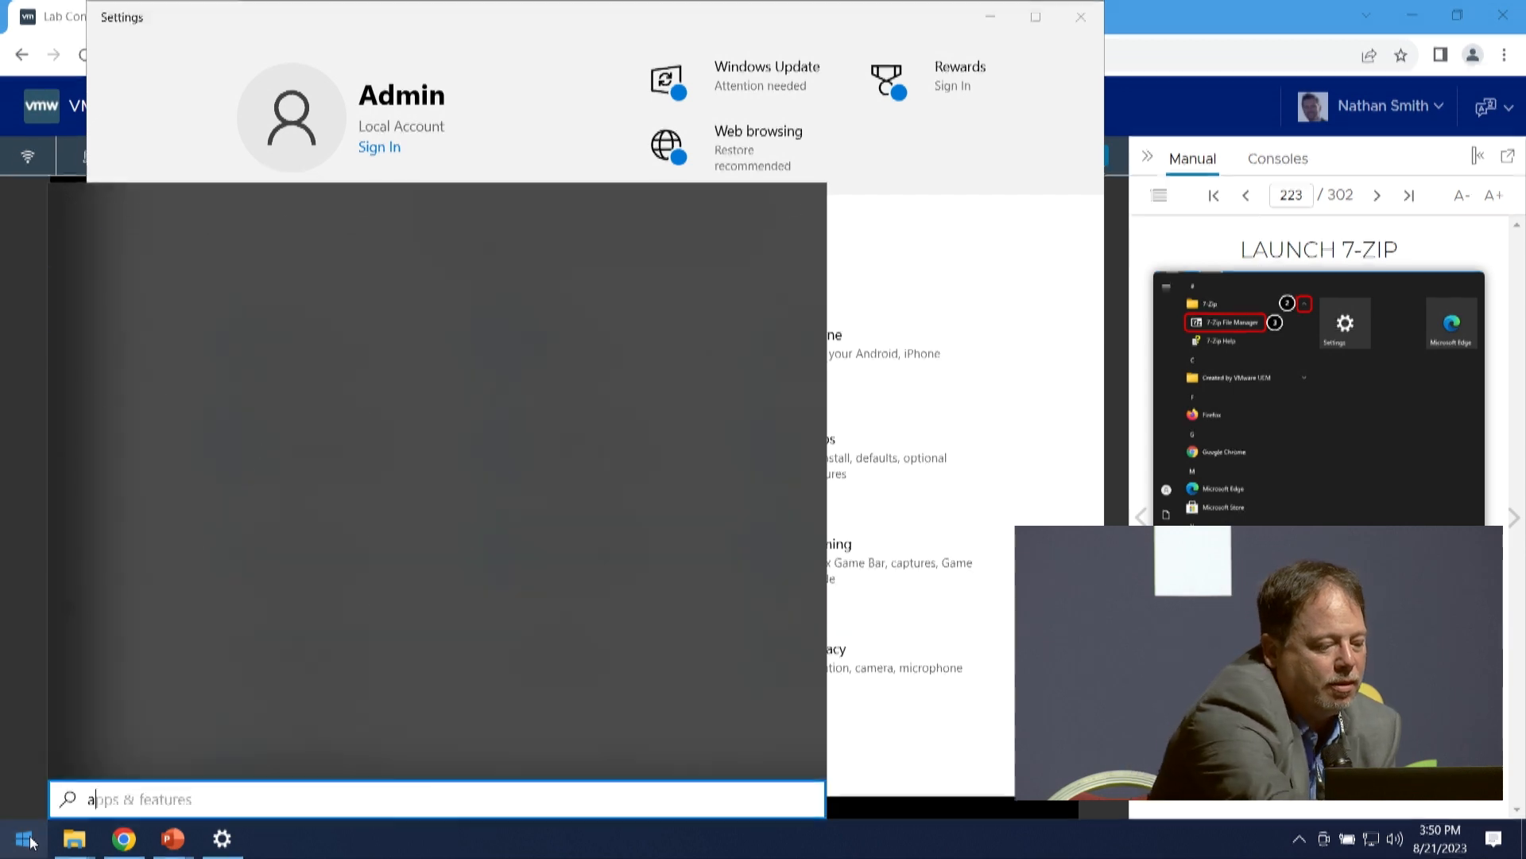
{"action": "type", "text": "add"}
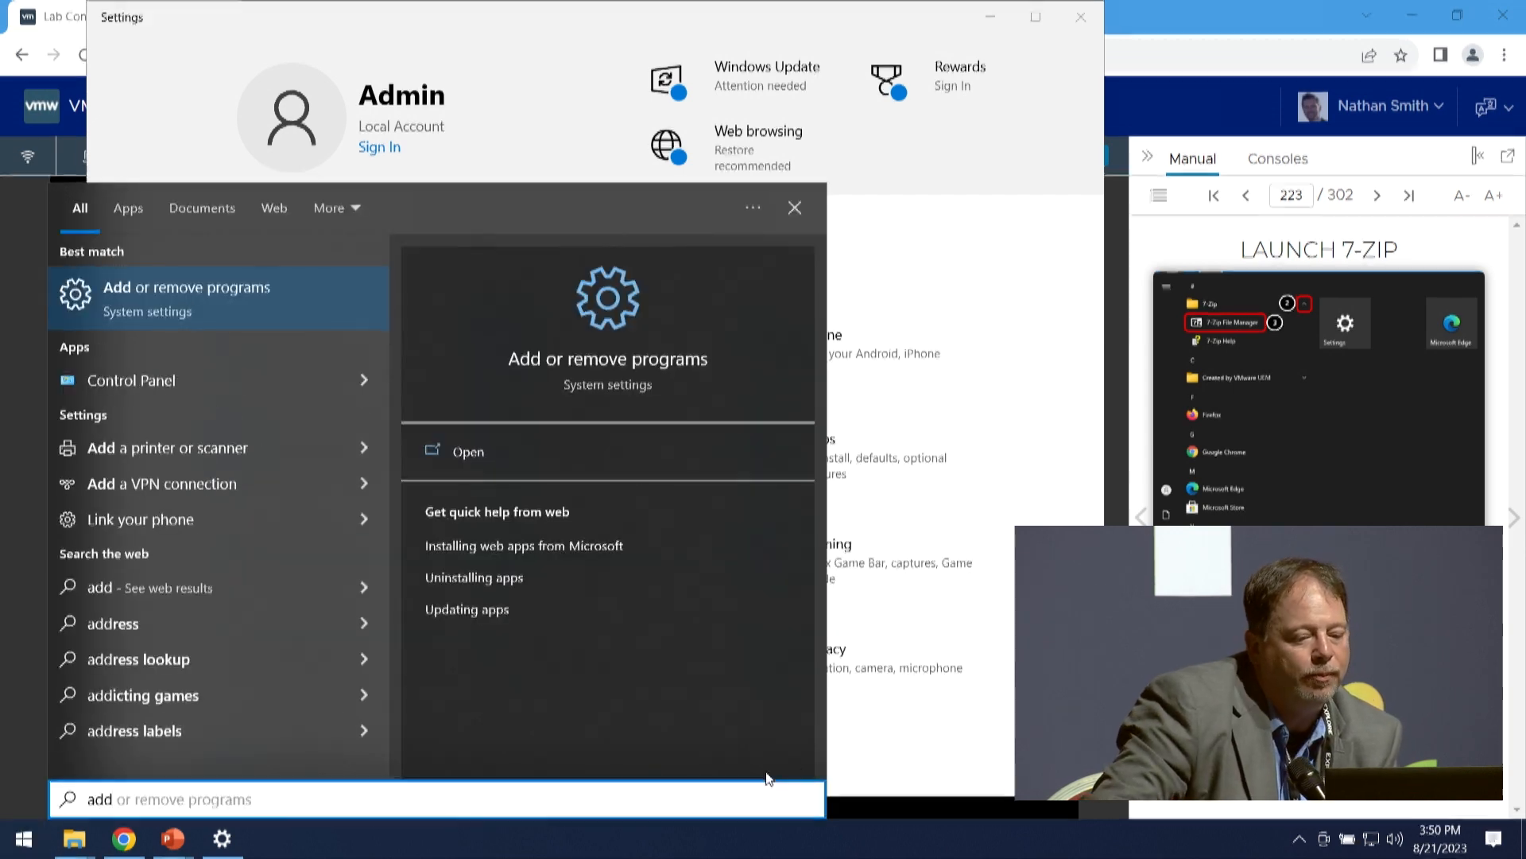
{"action": "left_click", "coordinate": [971, 763]}
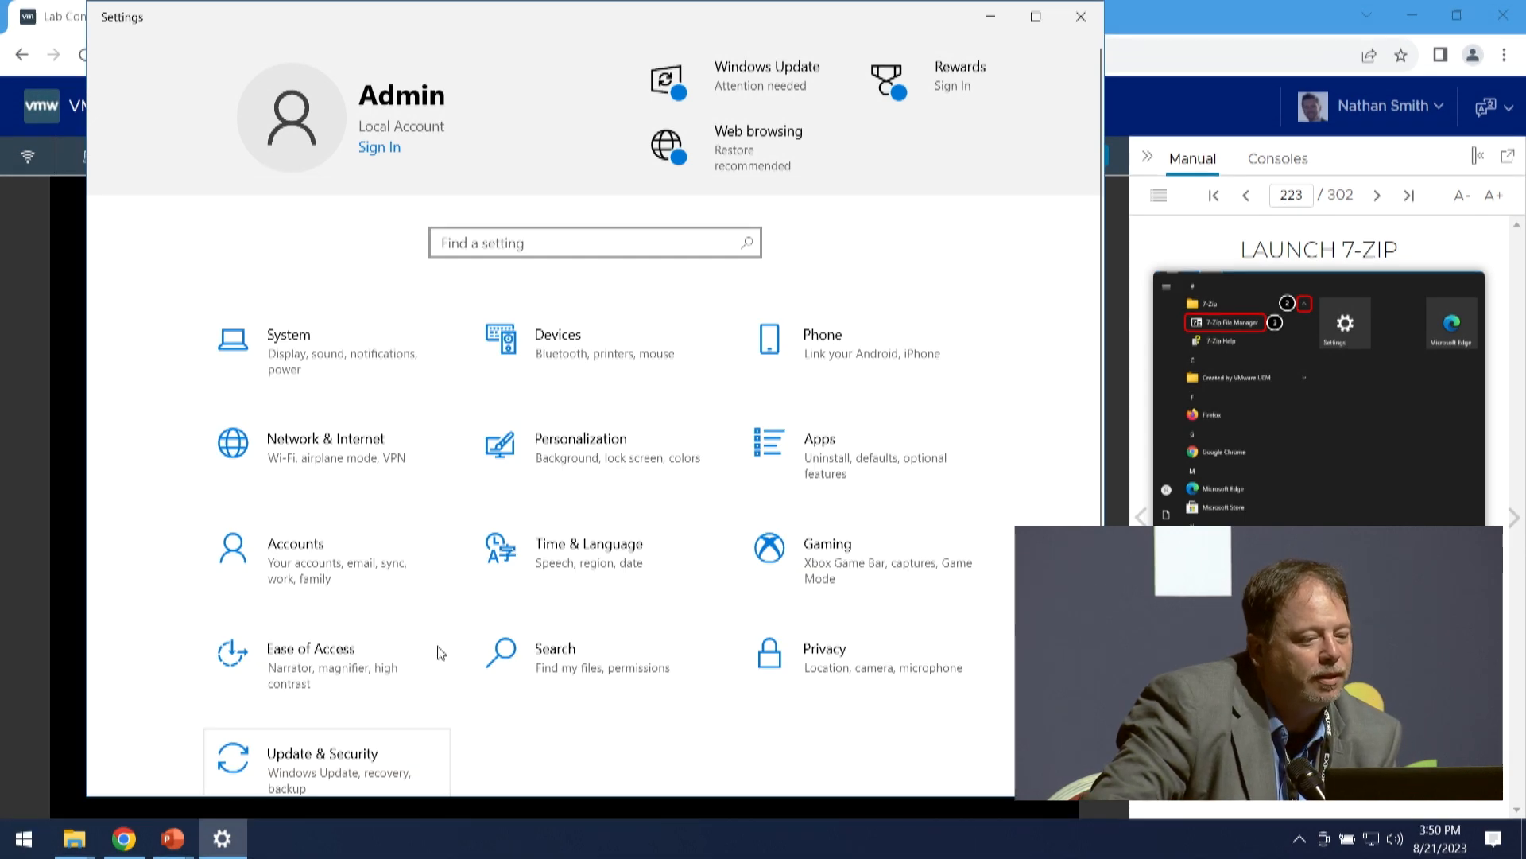
{"action": "left_click", "coordinate": [1079, 18]}
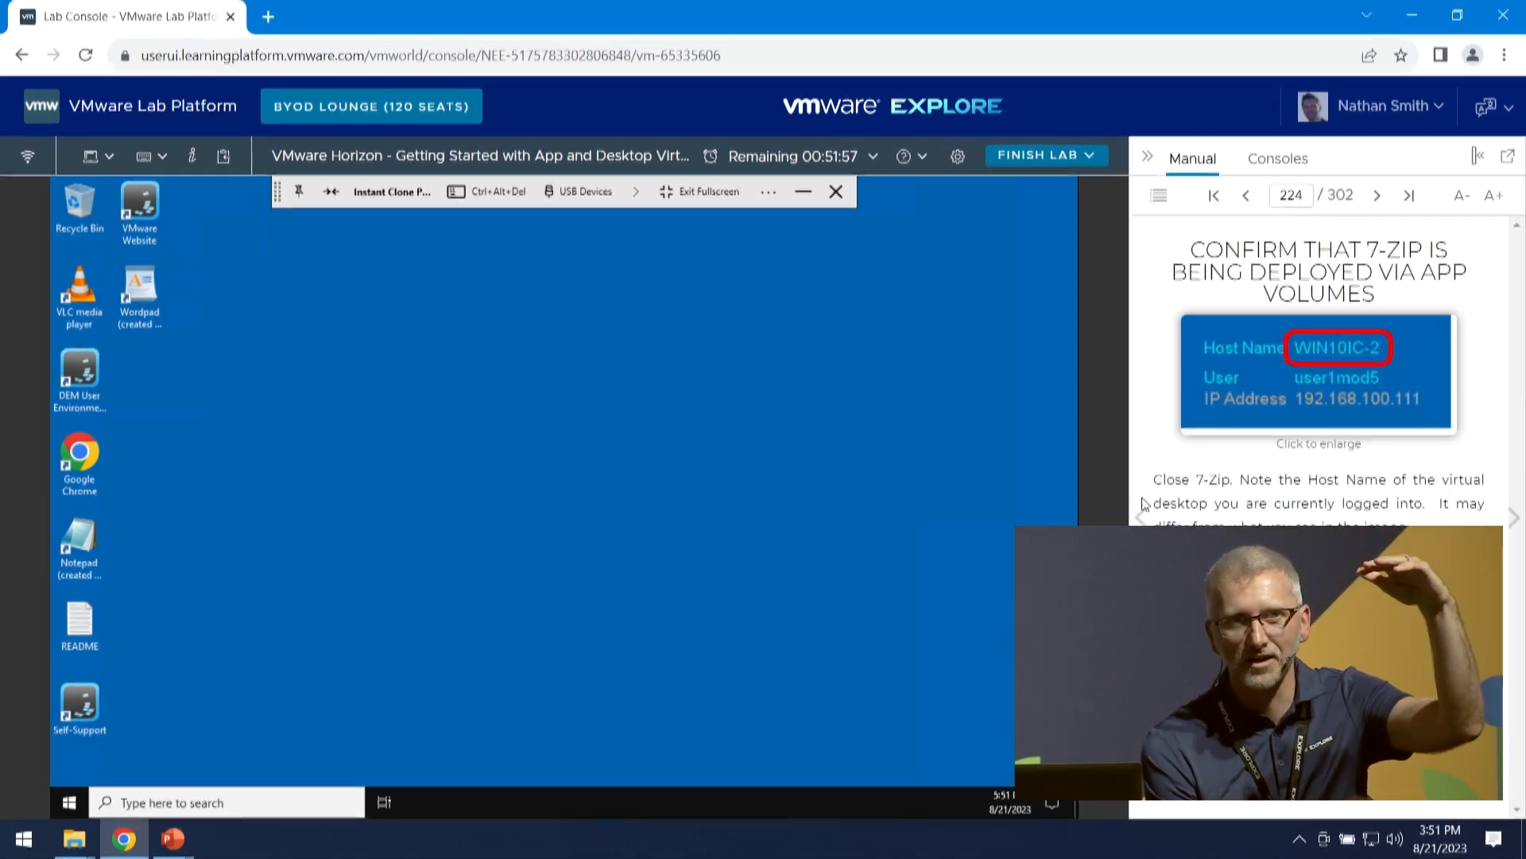
- Check the virtual desktop's list of installed applications for 7-Zip and close the list
{"action": "left_click", "coordinate": [70, 803]}
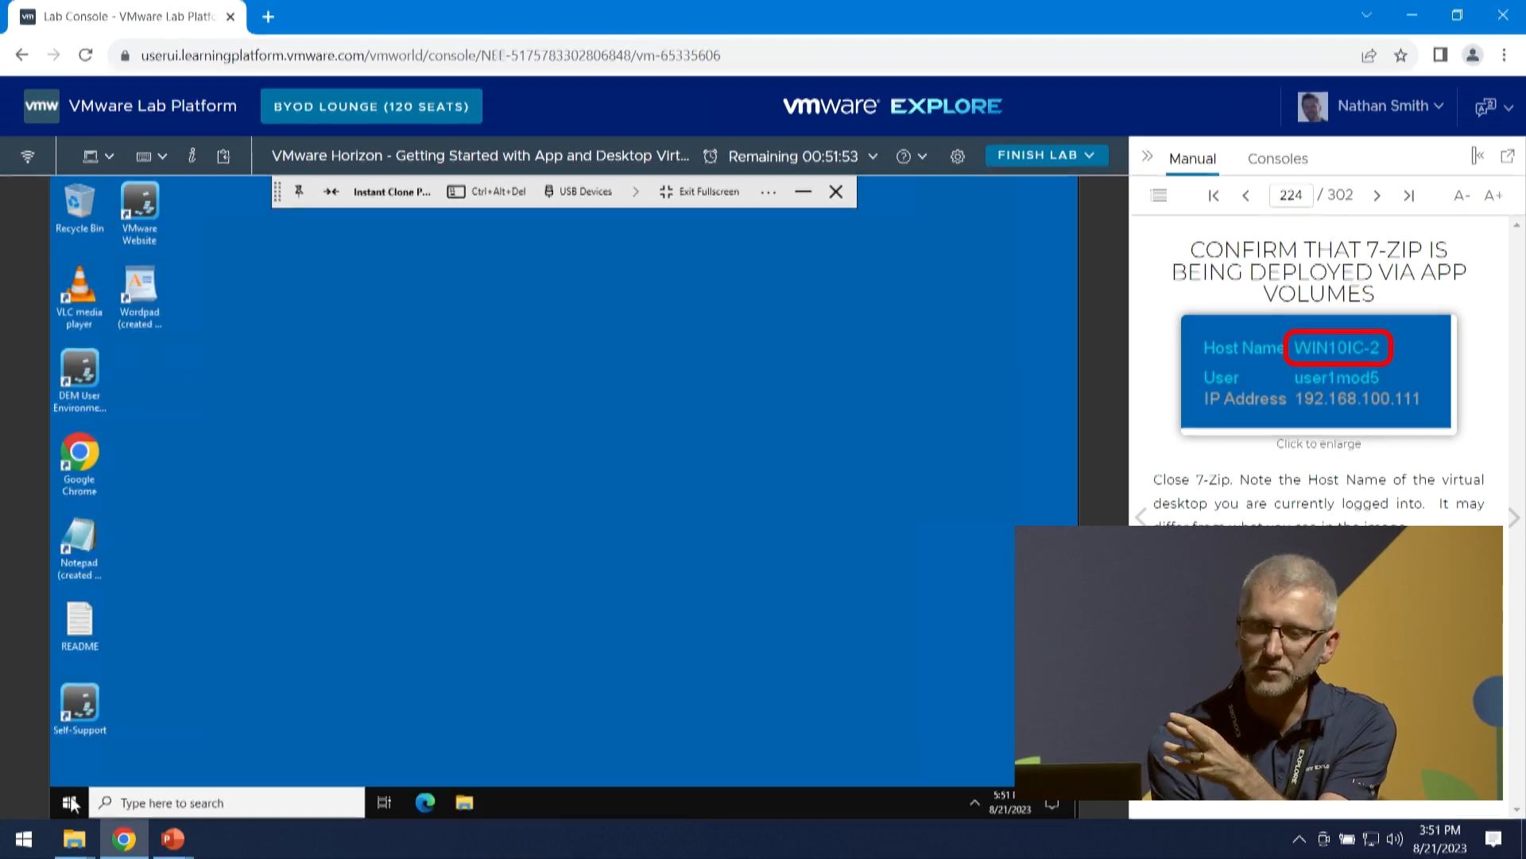
{"action": "left_click", "coordinate": [70, 804]}
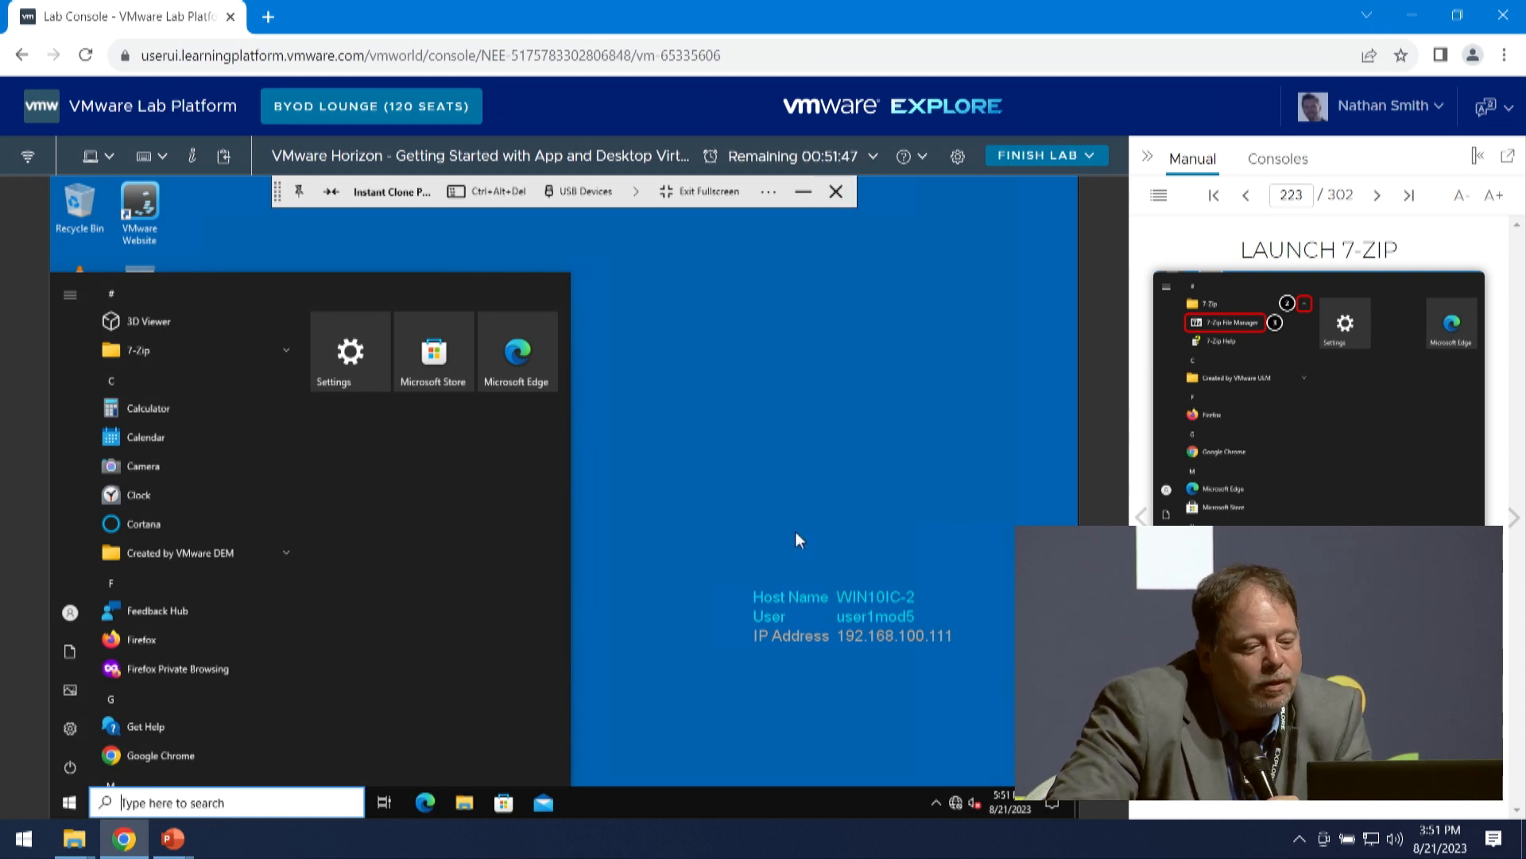
{"action": "left_click", "coordinate": [683, 451]}
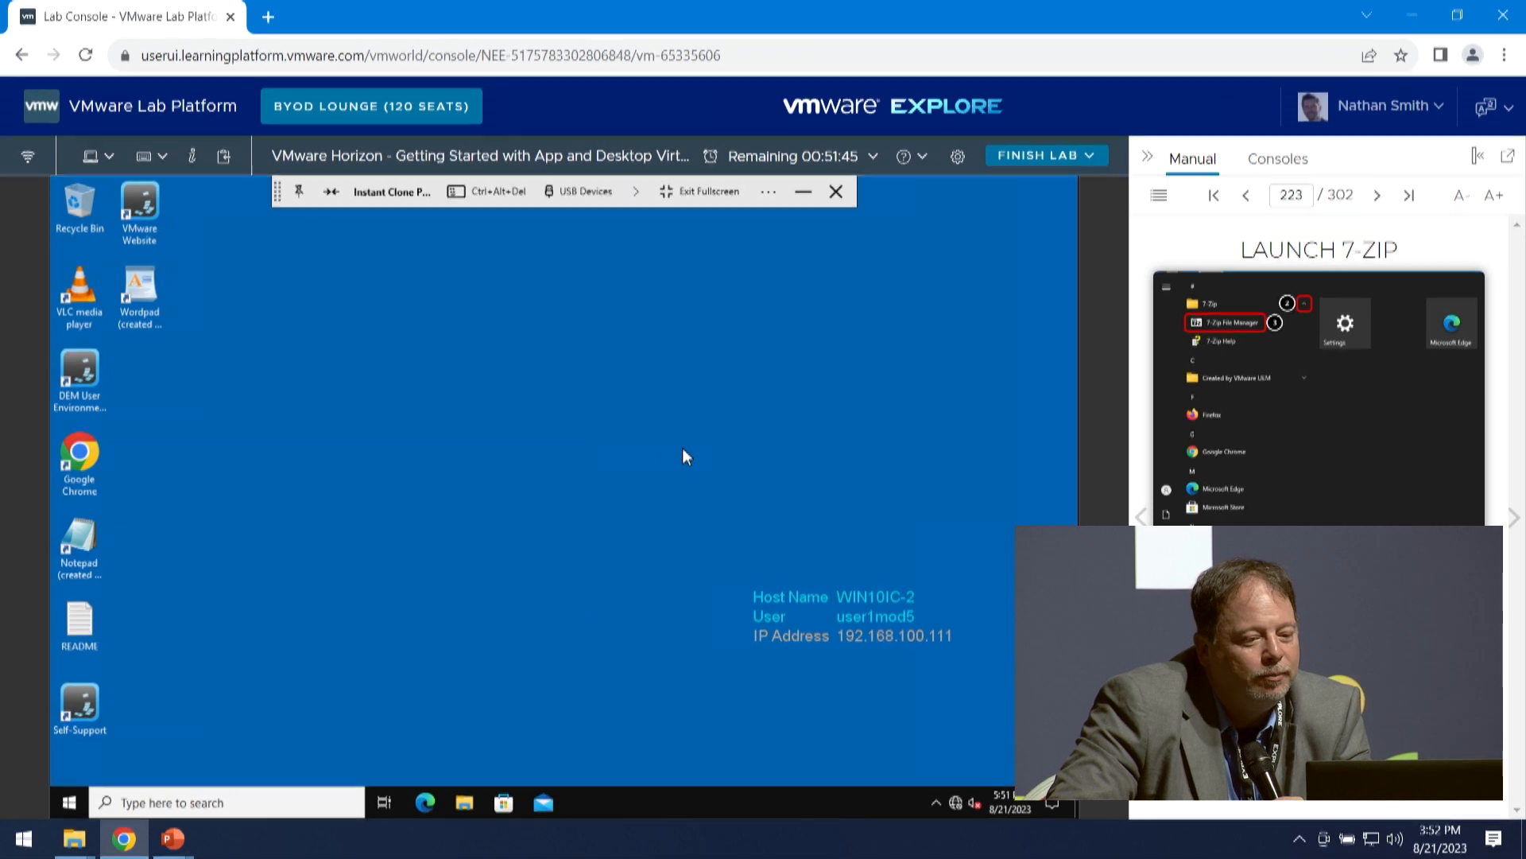
- Advance the manual to Check Attachments in App Volumes Manager and expand the 7-Zip folder in the virtual desktop's application list
{"action": "left_click", "coordinate": [1513, 518]}
{"action": "left_click", "coordinate": [1513, 518]}
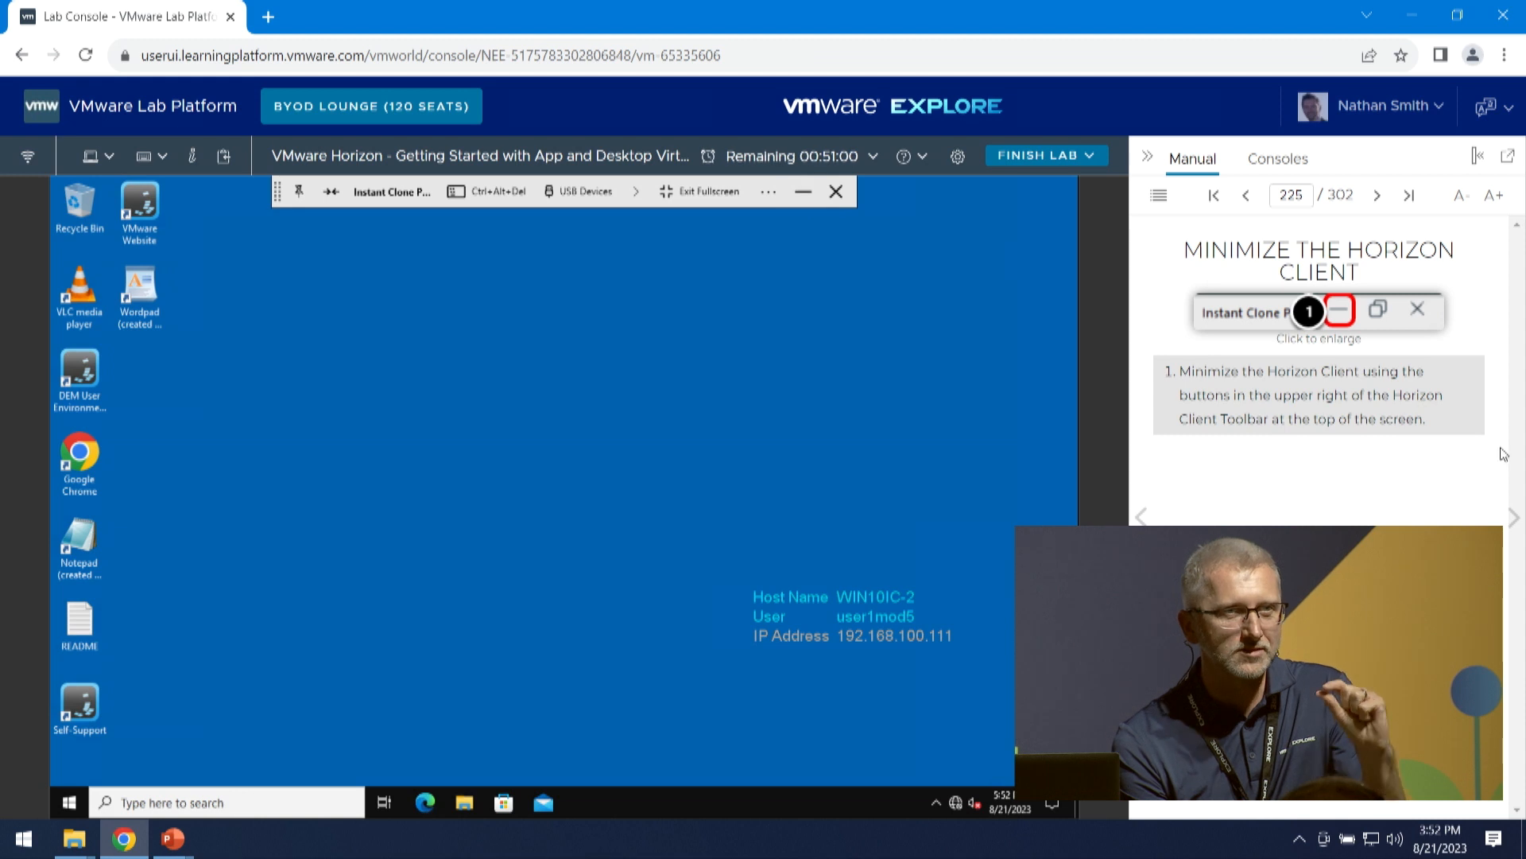
{"action": "left_click", "coordinate": [1513, 519]}
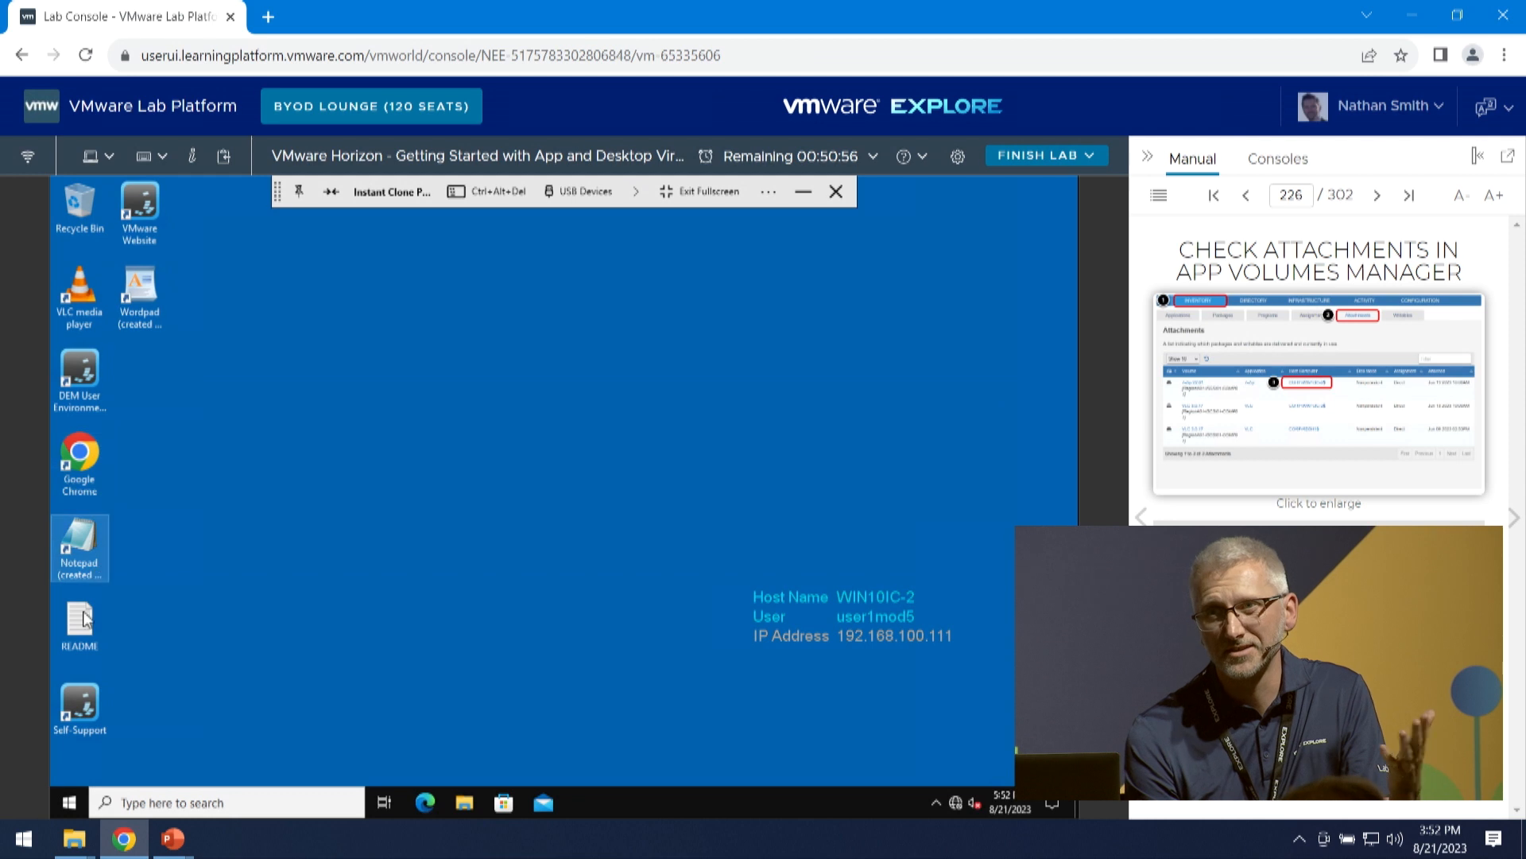
{"action": "left_click", "coordinate": [69, 803]}
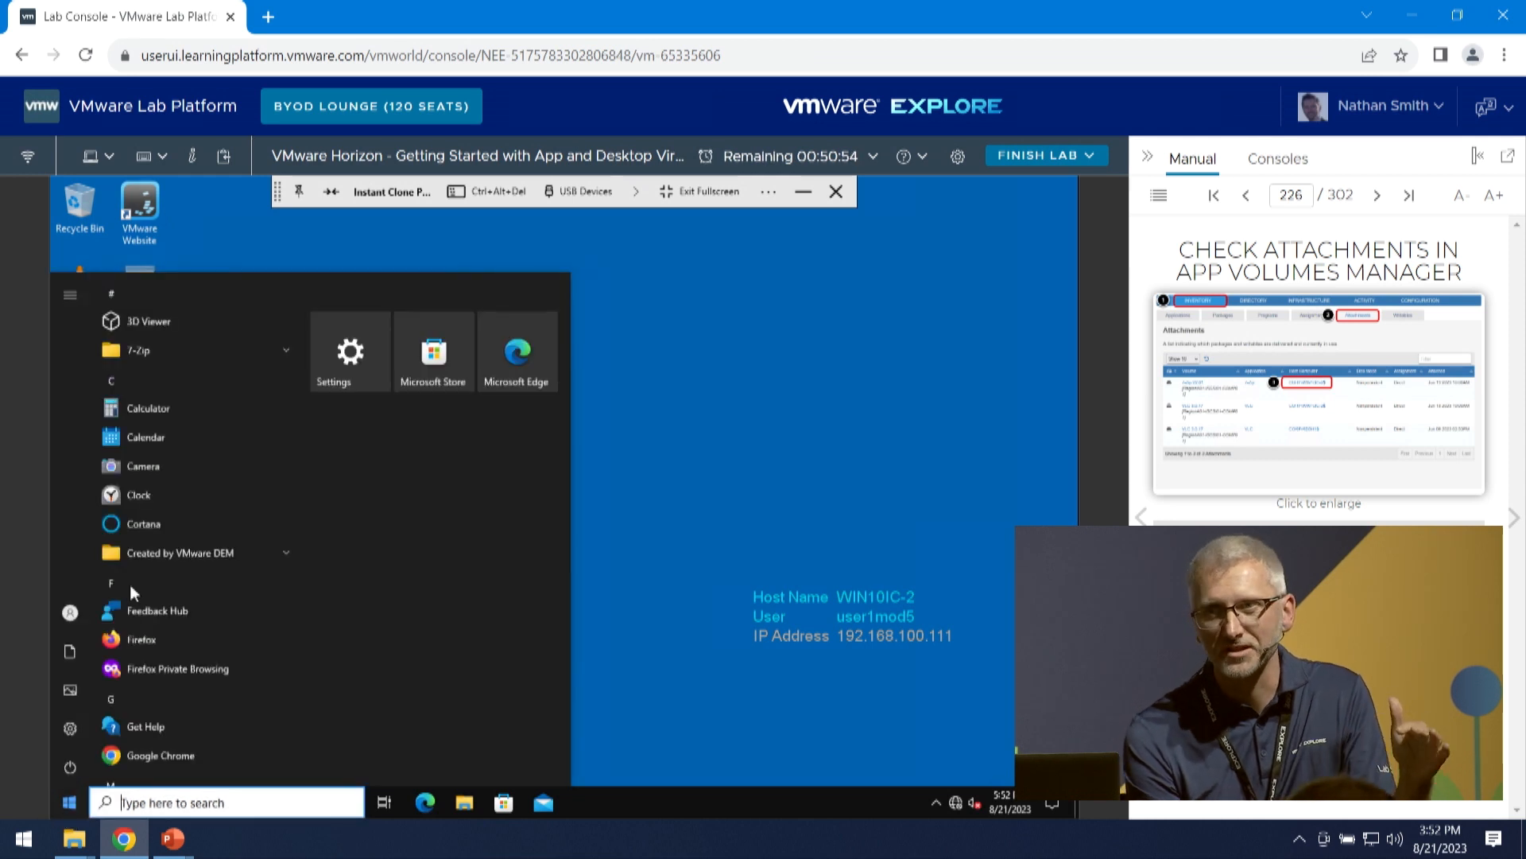
{"action": "left_click", "coordinate": [192, 347]}
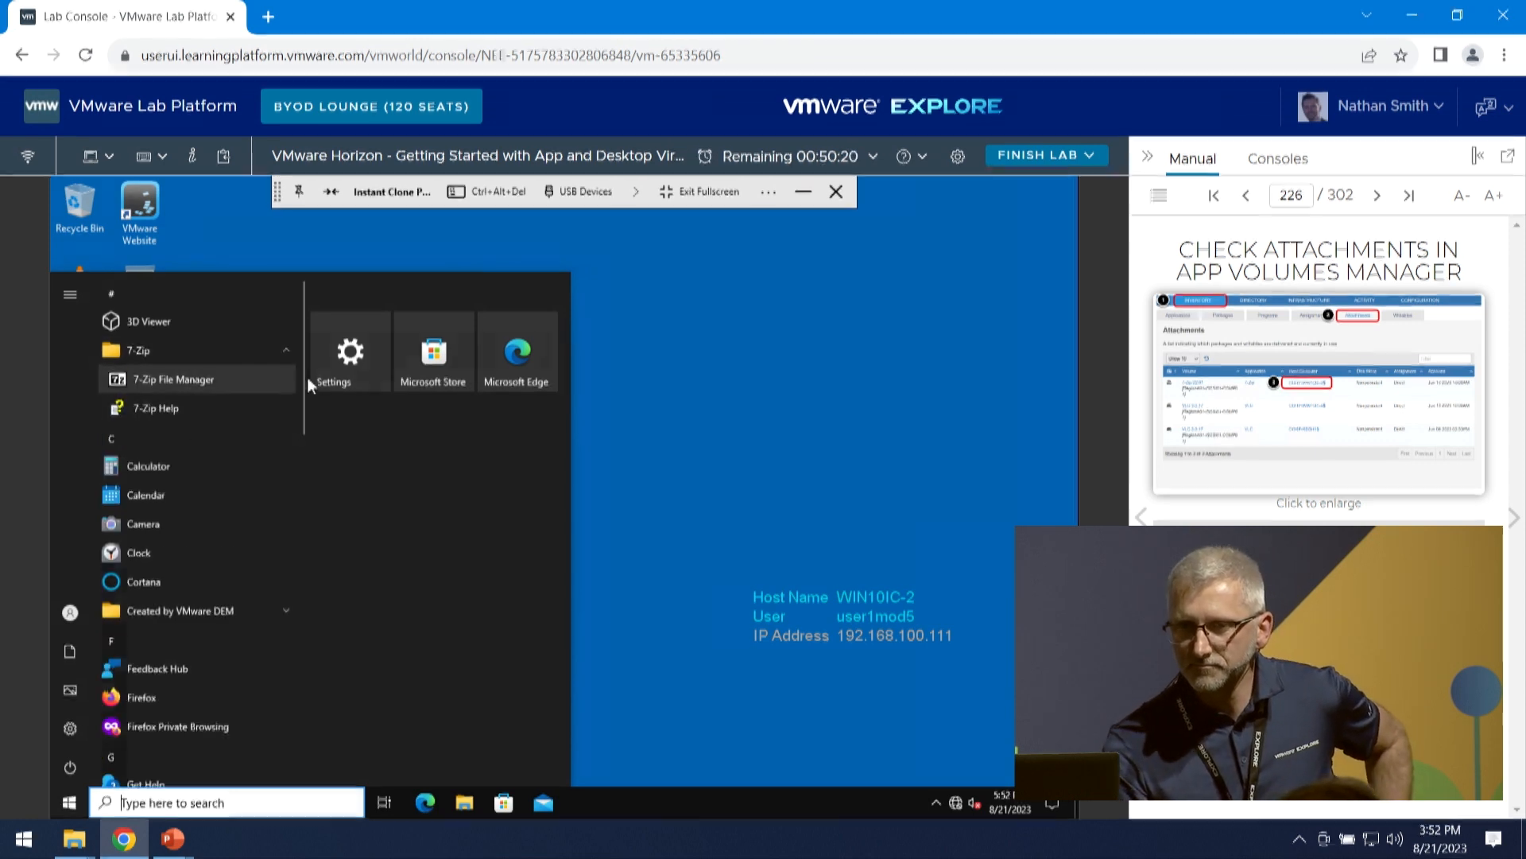
- Search the virtual desktop for Add or remove programs and examine the 7-Zip 22.01 (x64) entry in Apps & features
{"action": "left_click", "coordinate": [212, 805]}
{"action": "type", "text": "addr"}
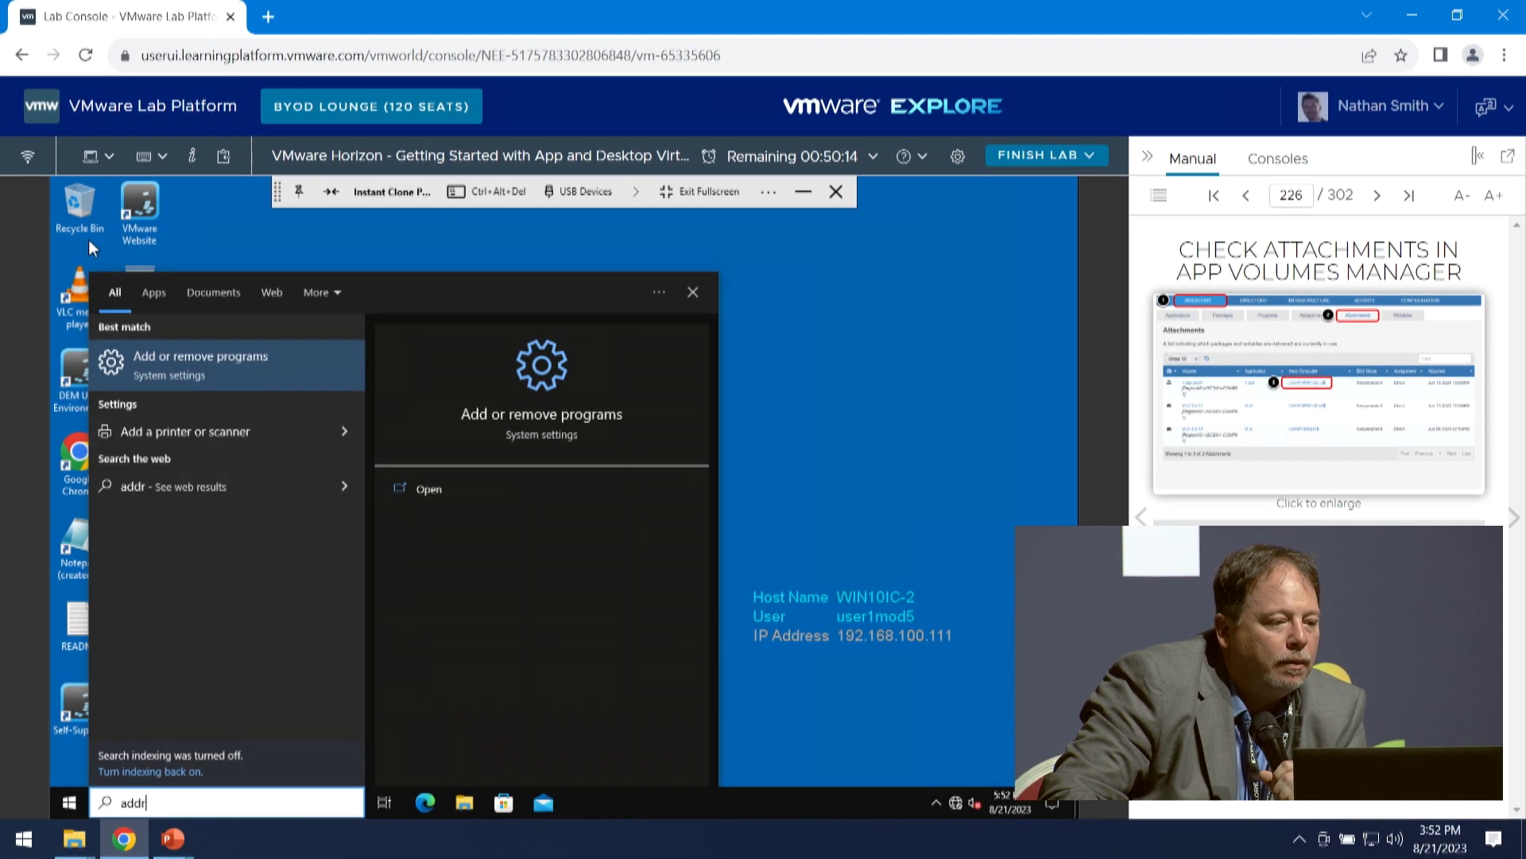
{"action": "left_click", "coordinate": [188, 357]}
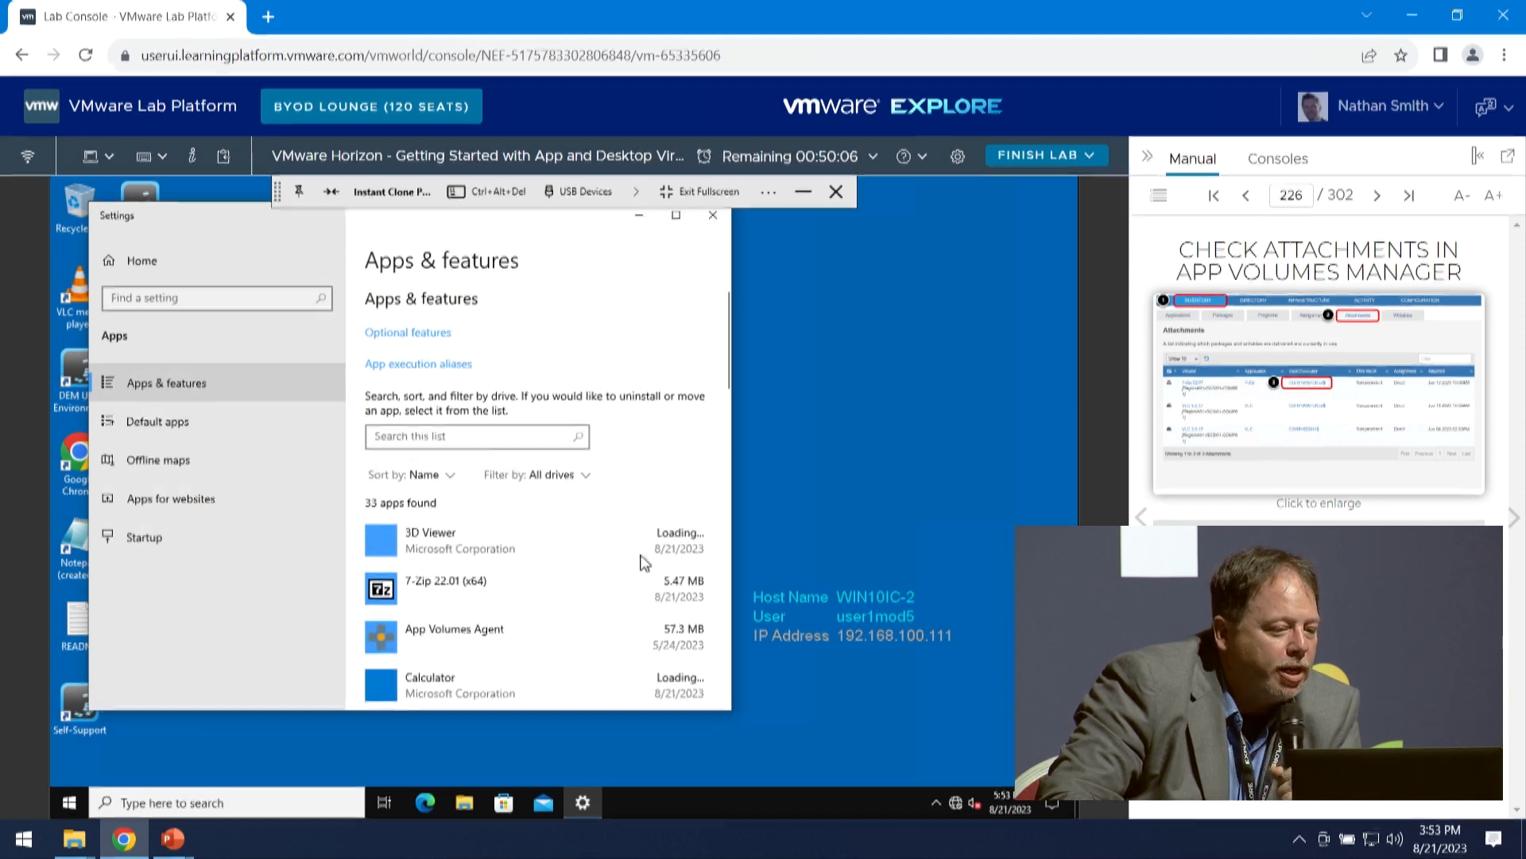
{"action": "left_click", "coordinate": [612, 560]}
{"action": "left_click", "coordinate": [509, 657]}
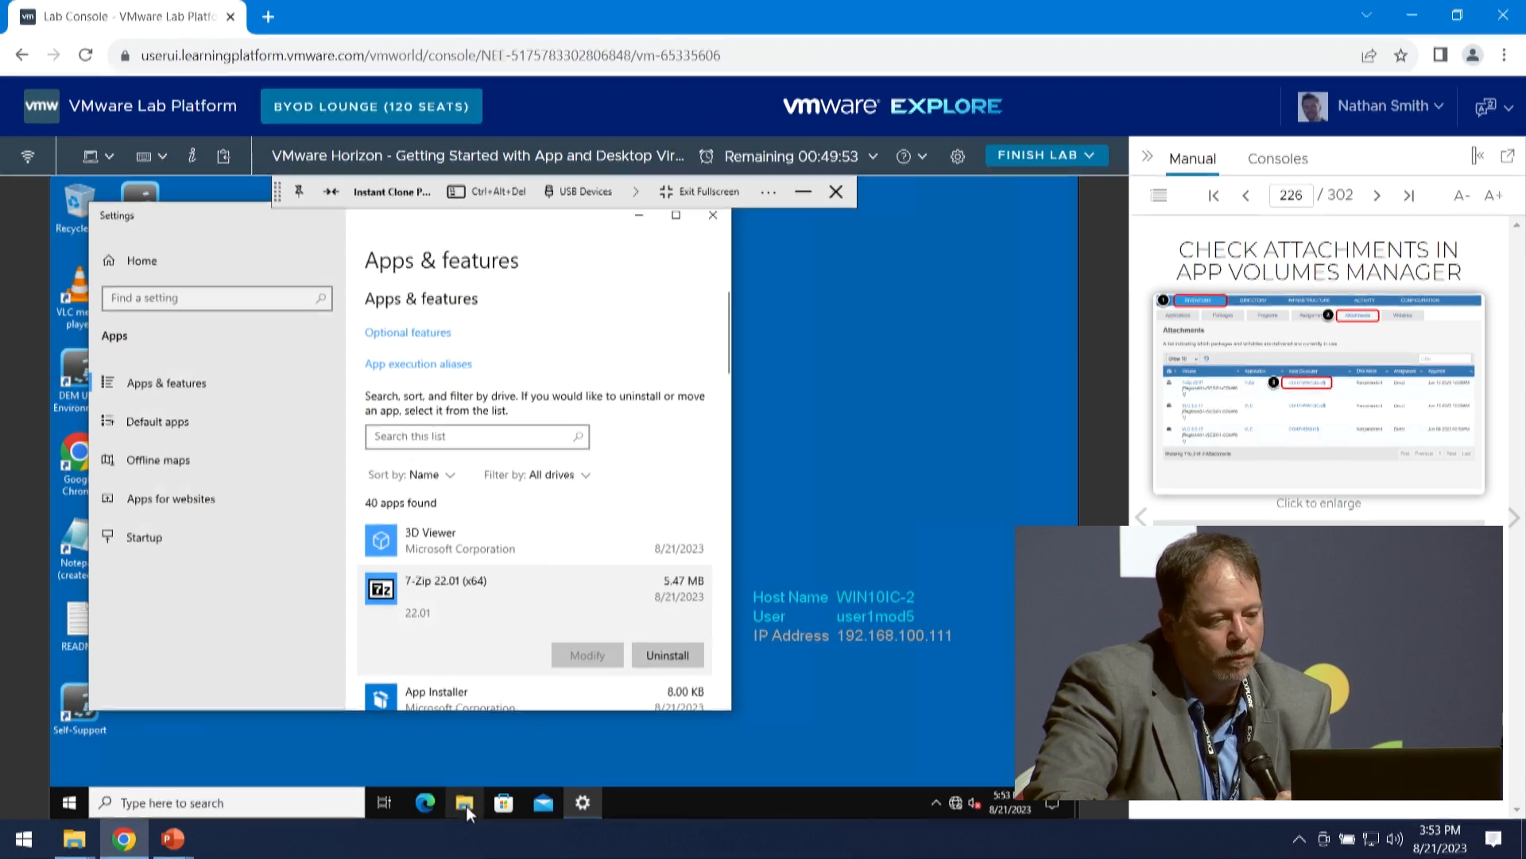
- Minimize the virtual desktop, return to App Volumes Manager and view the inventory's attachments
{"action": "left_click", "coordinate": [805, 192]}
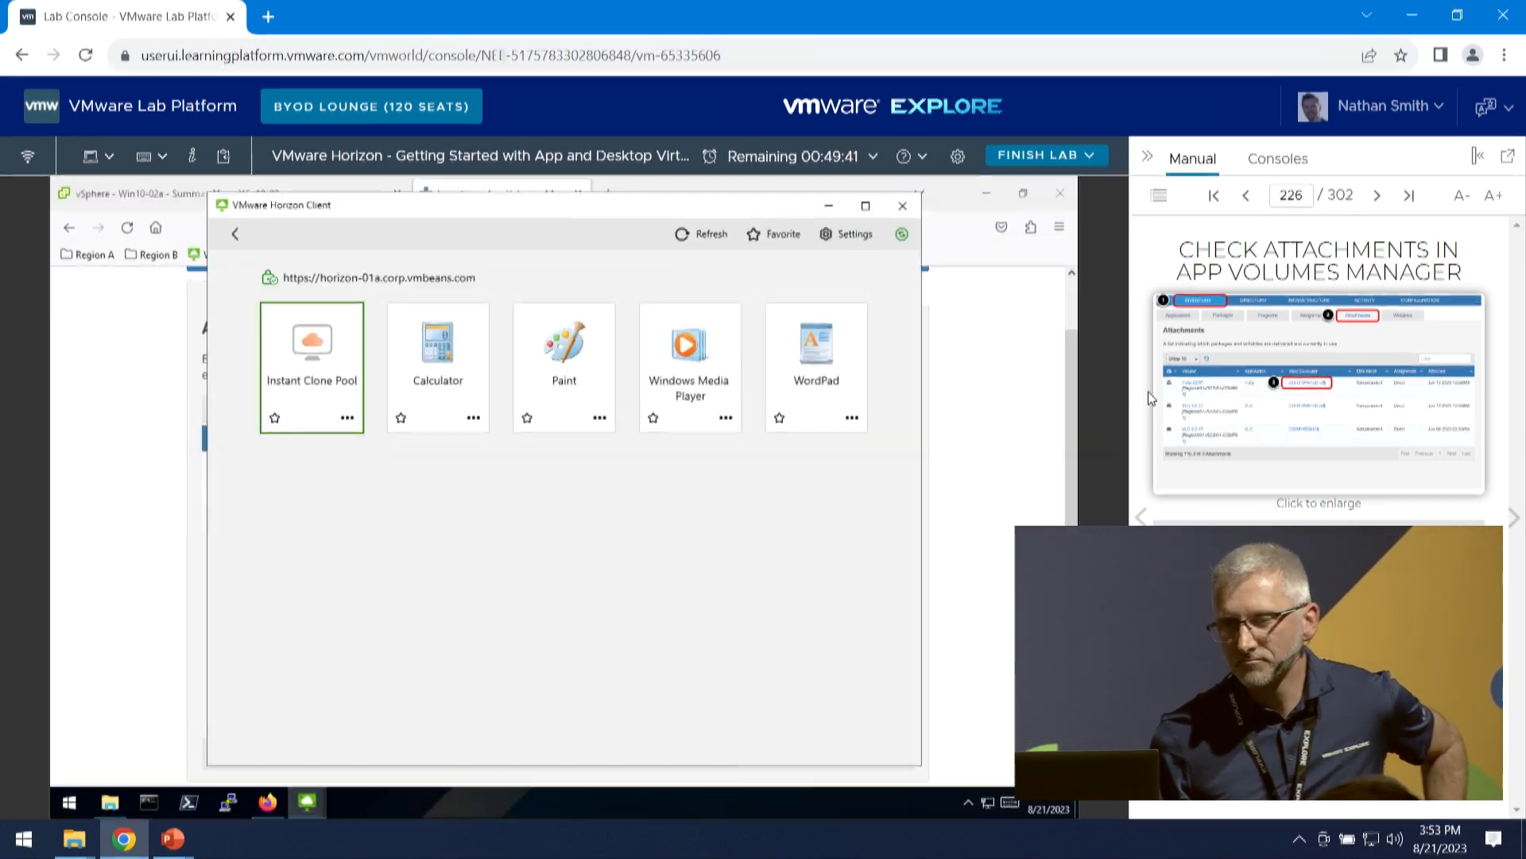
{"action": "left_click", "coordinate": [996, 383]}
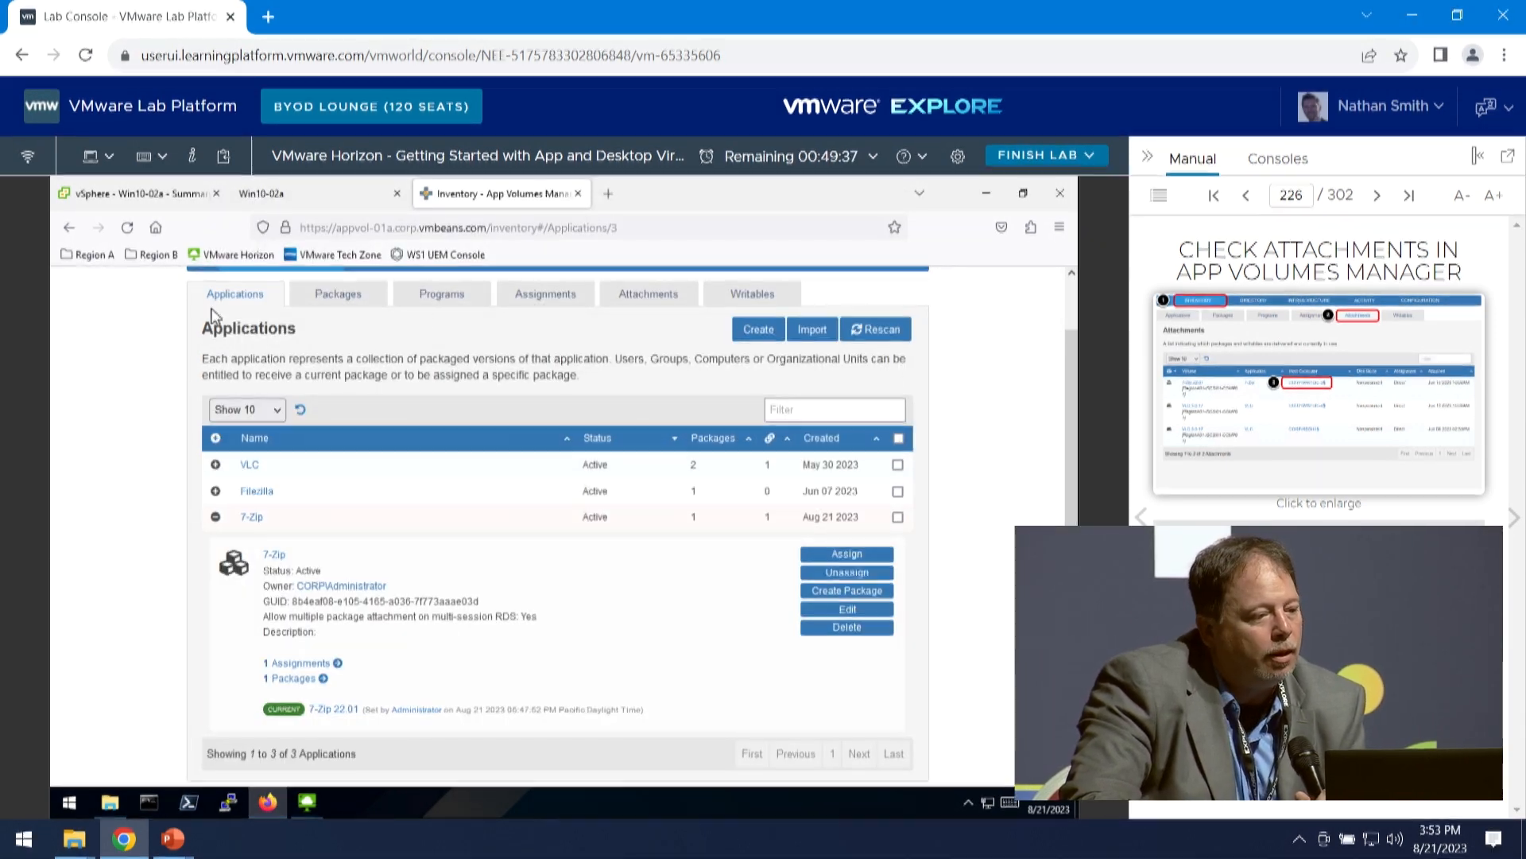
{"action": "scroll", "coordinate": [406, 362], "scroll_direction": "up", "scroll_amount": 2}
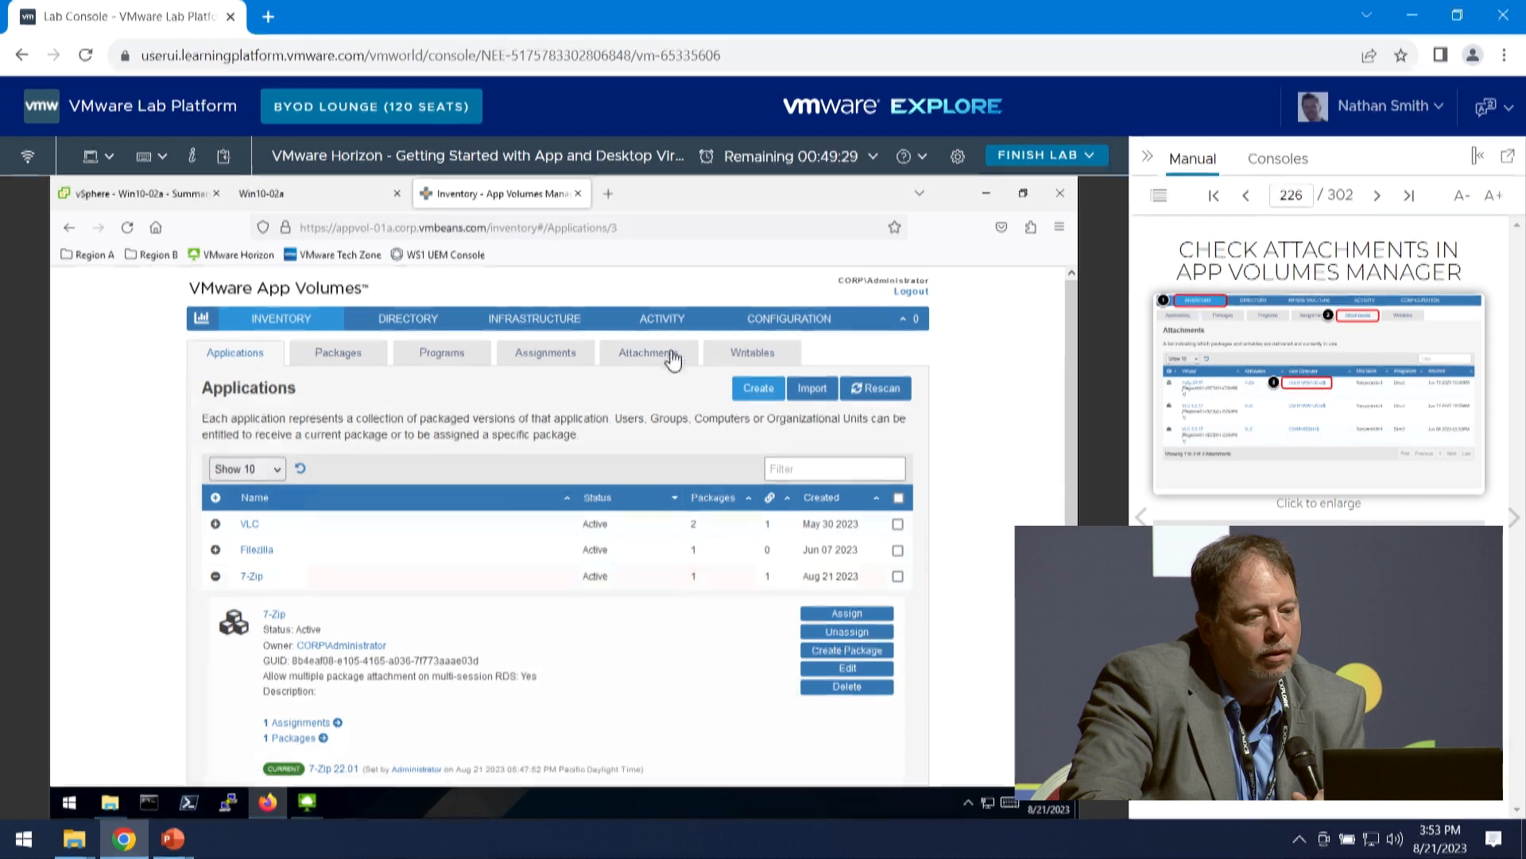
{"action": "left_click", "coordinate": [644, 352]}
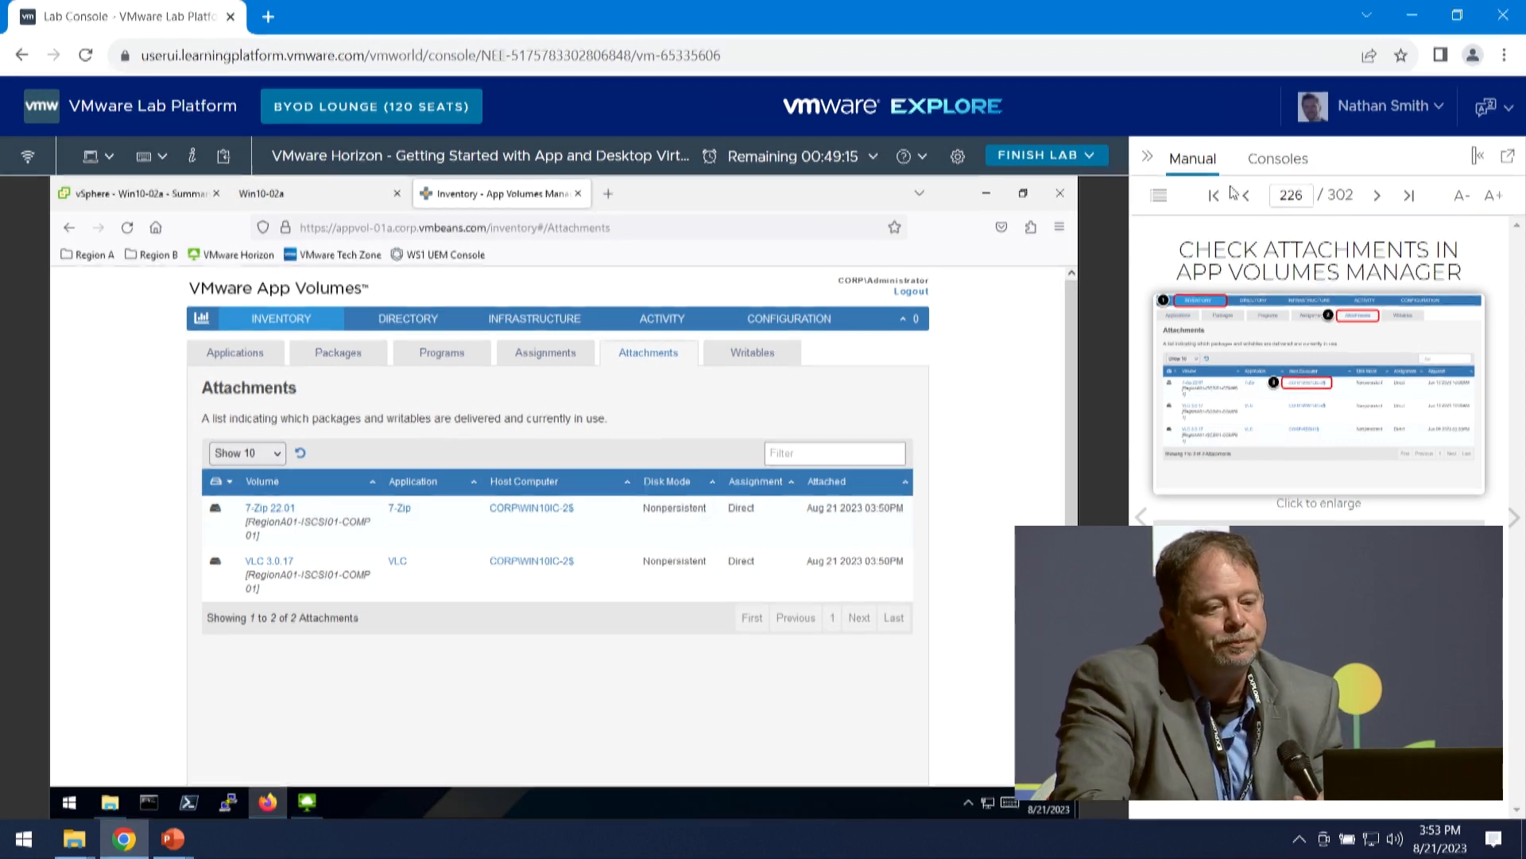
- Use the manual's table of contents to jump to Module 6 – App Volumes - Apps On Demand
{"action": "left_click", "coordinate": [1166, 202]}
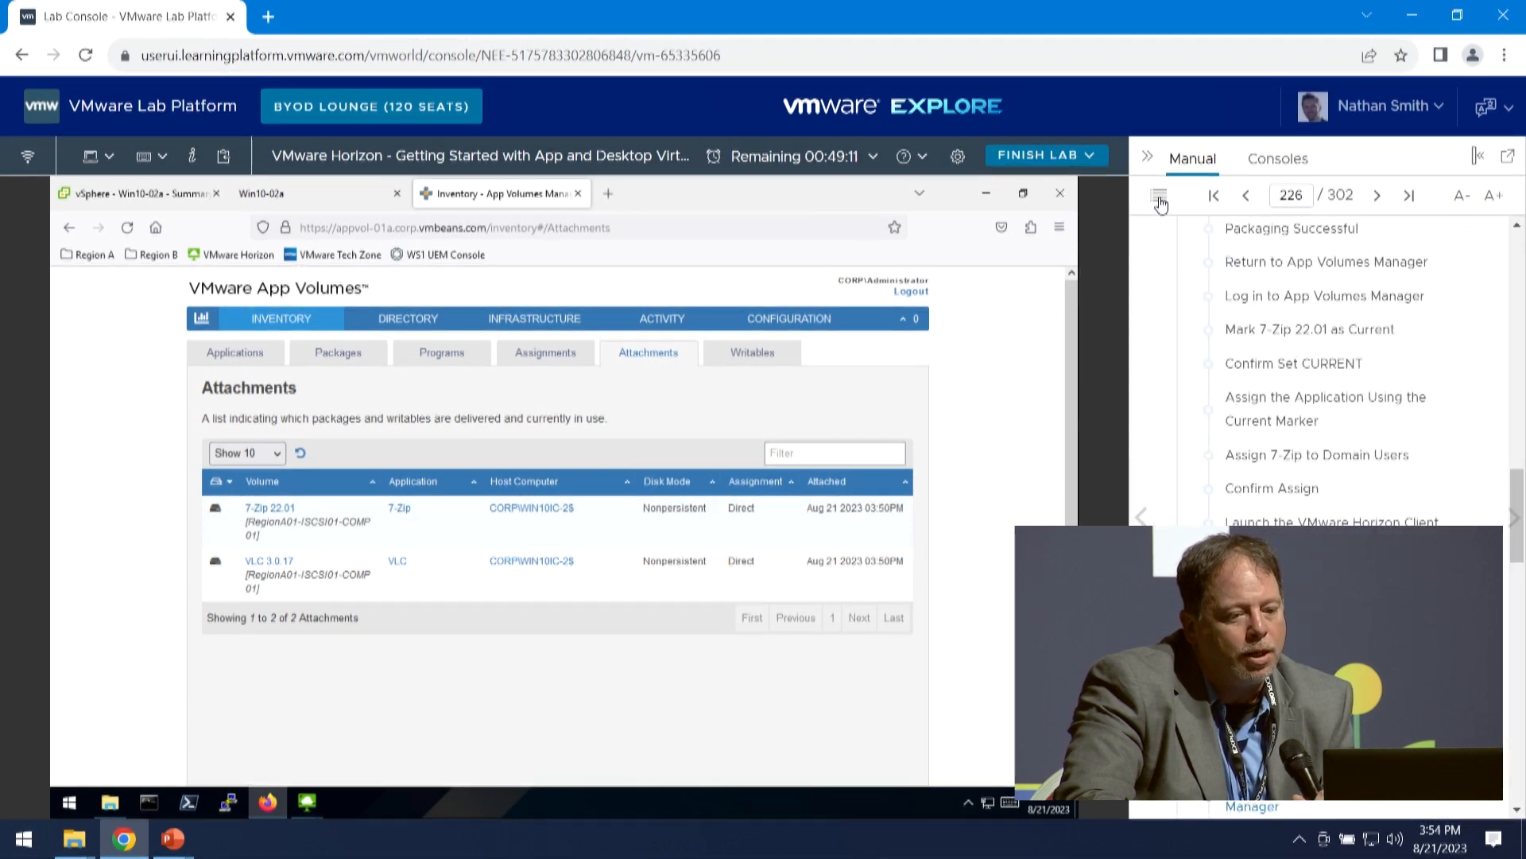
{"action": "left_click", "coordinate": [1160, 203]}
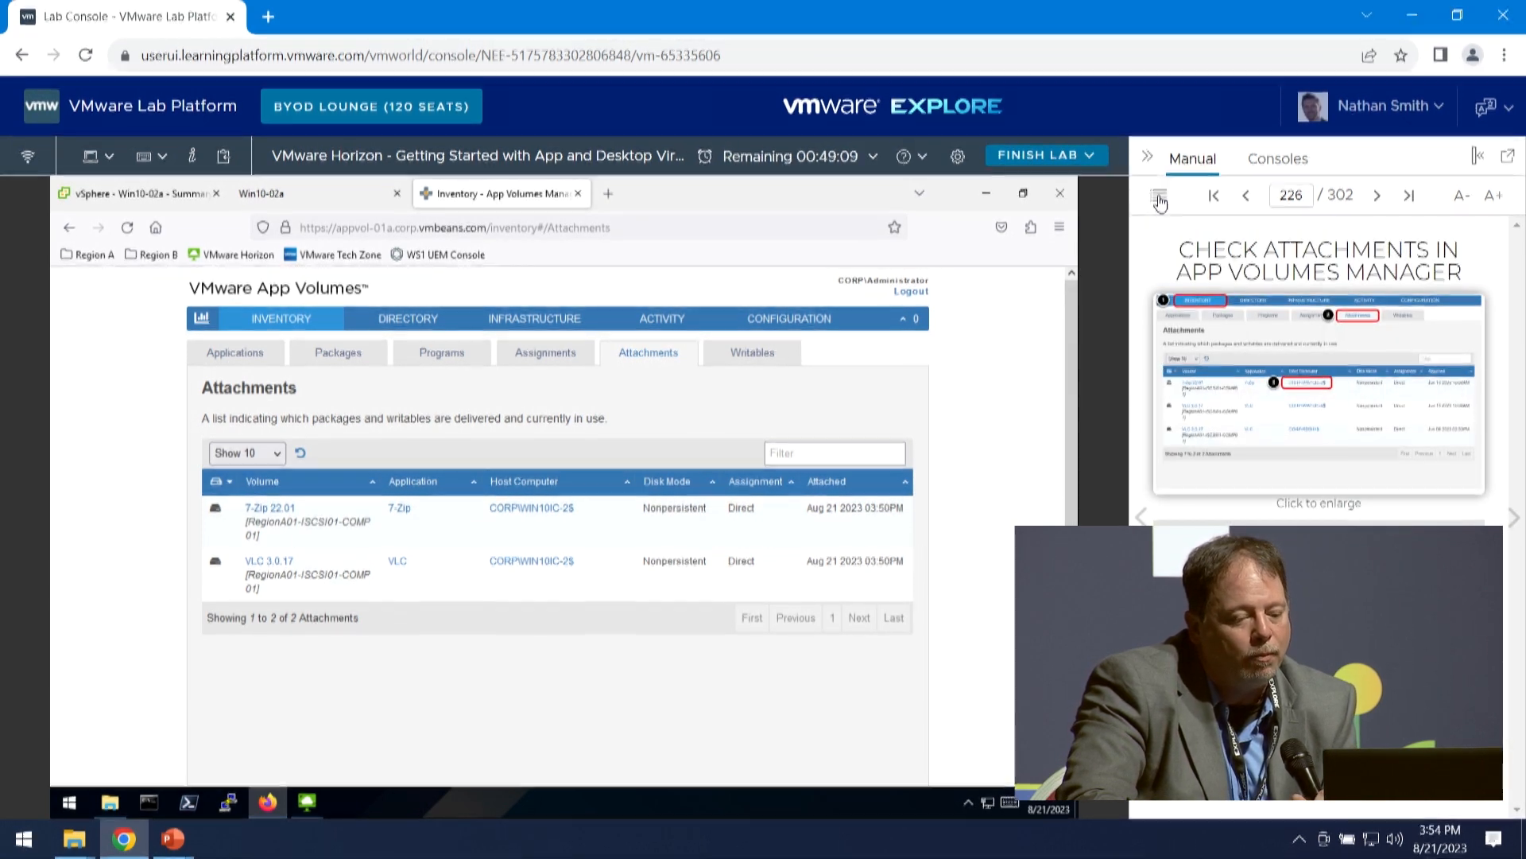
{"action": "scroll", "coordinate": [1300, 386], "scroll_direction": "up", "scroll_amount": 15}
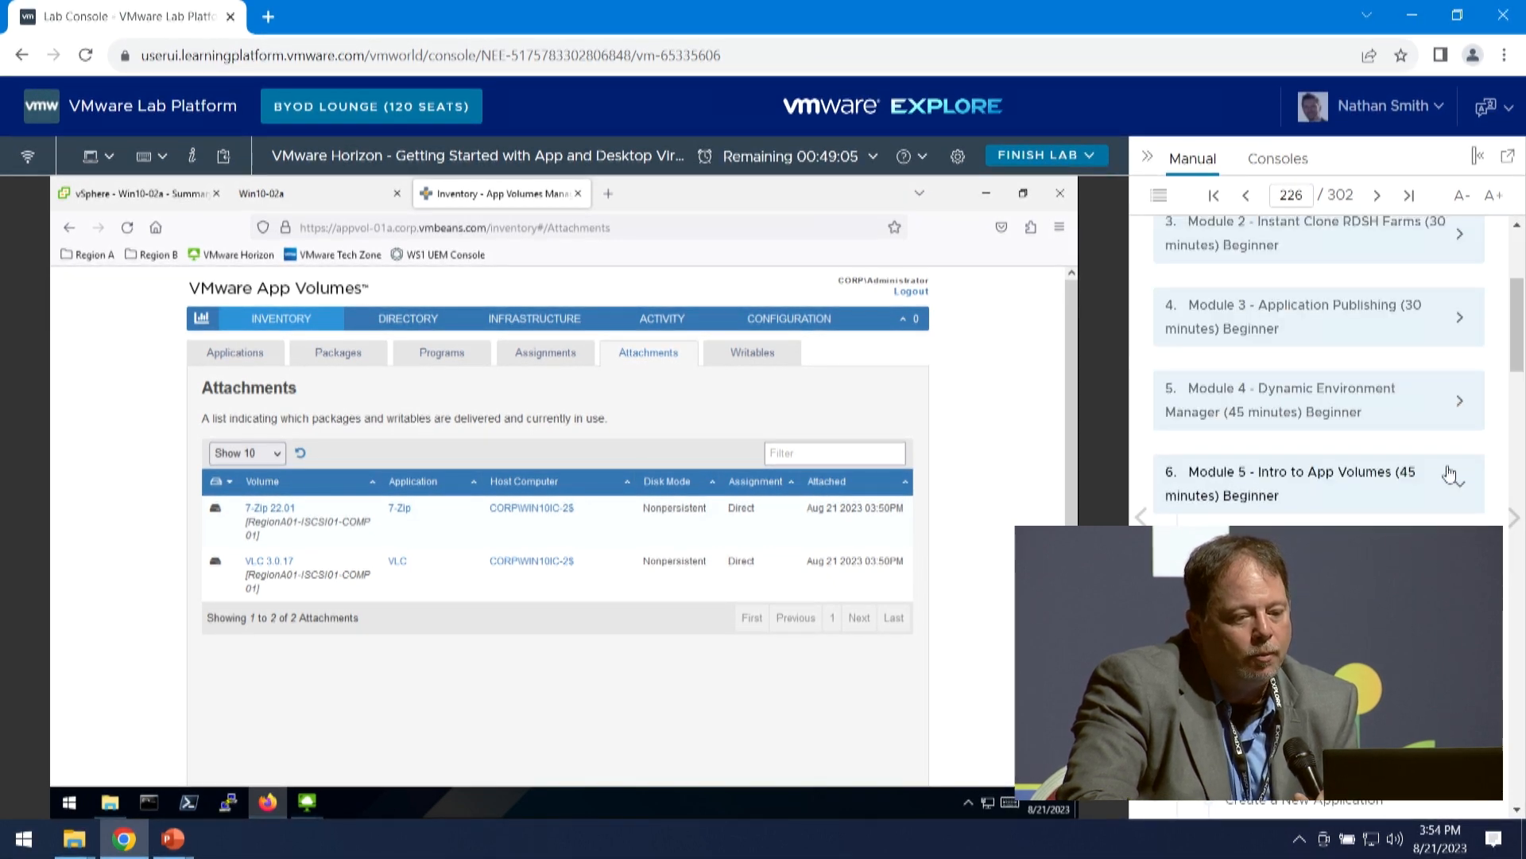
{"action": "left_click", "coordinate": [1455, 480]}
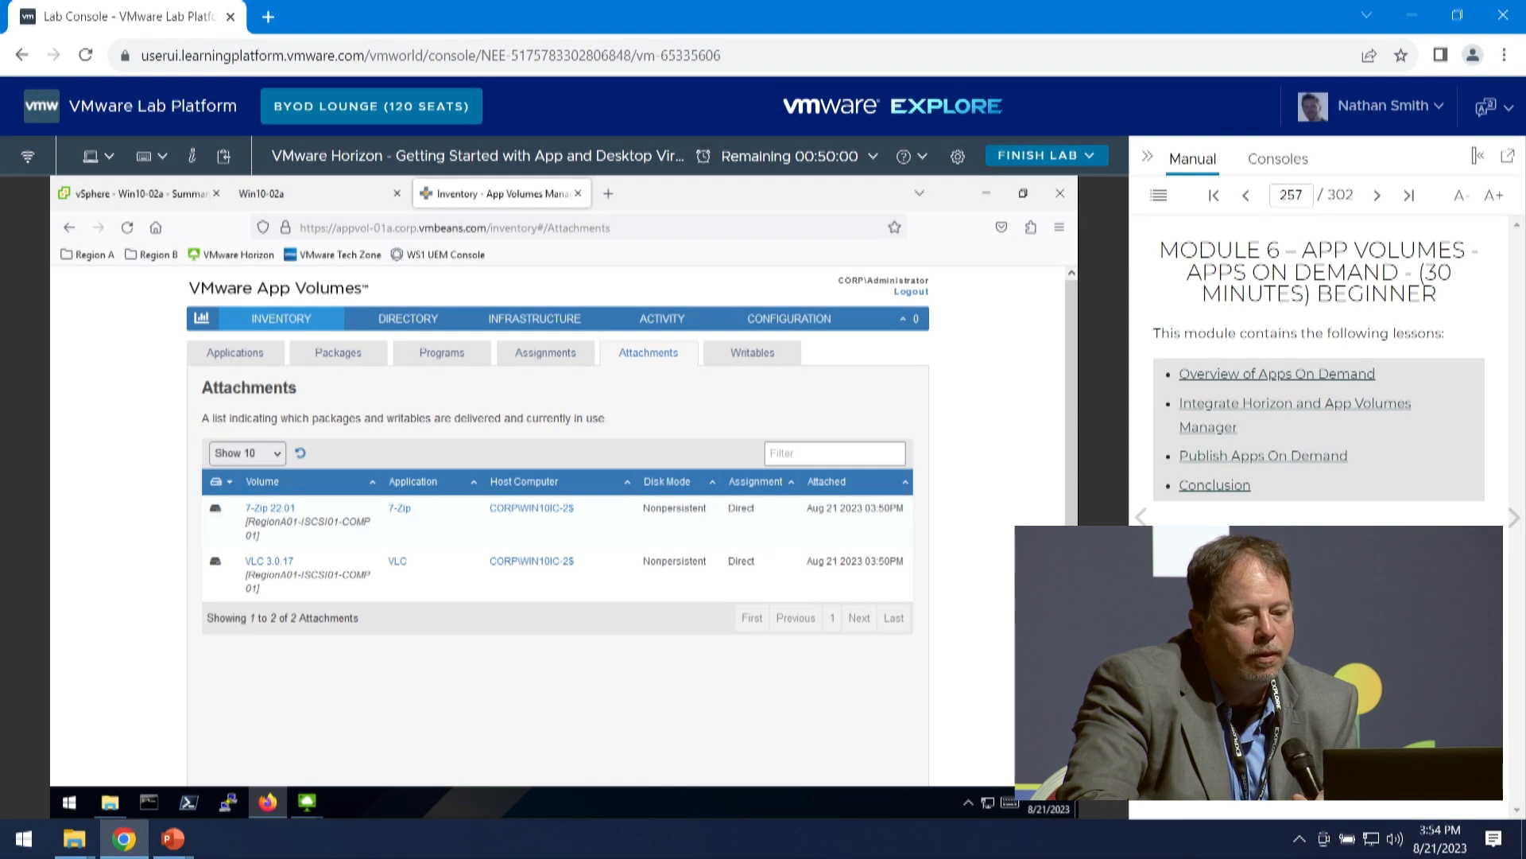
- Open the Overview of Apps On Demand lesson and advance the manual to Login to Horizon
{"action": "left_click", "coordinate": [1272, 374]}
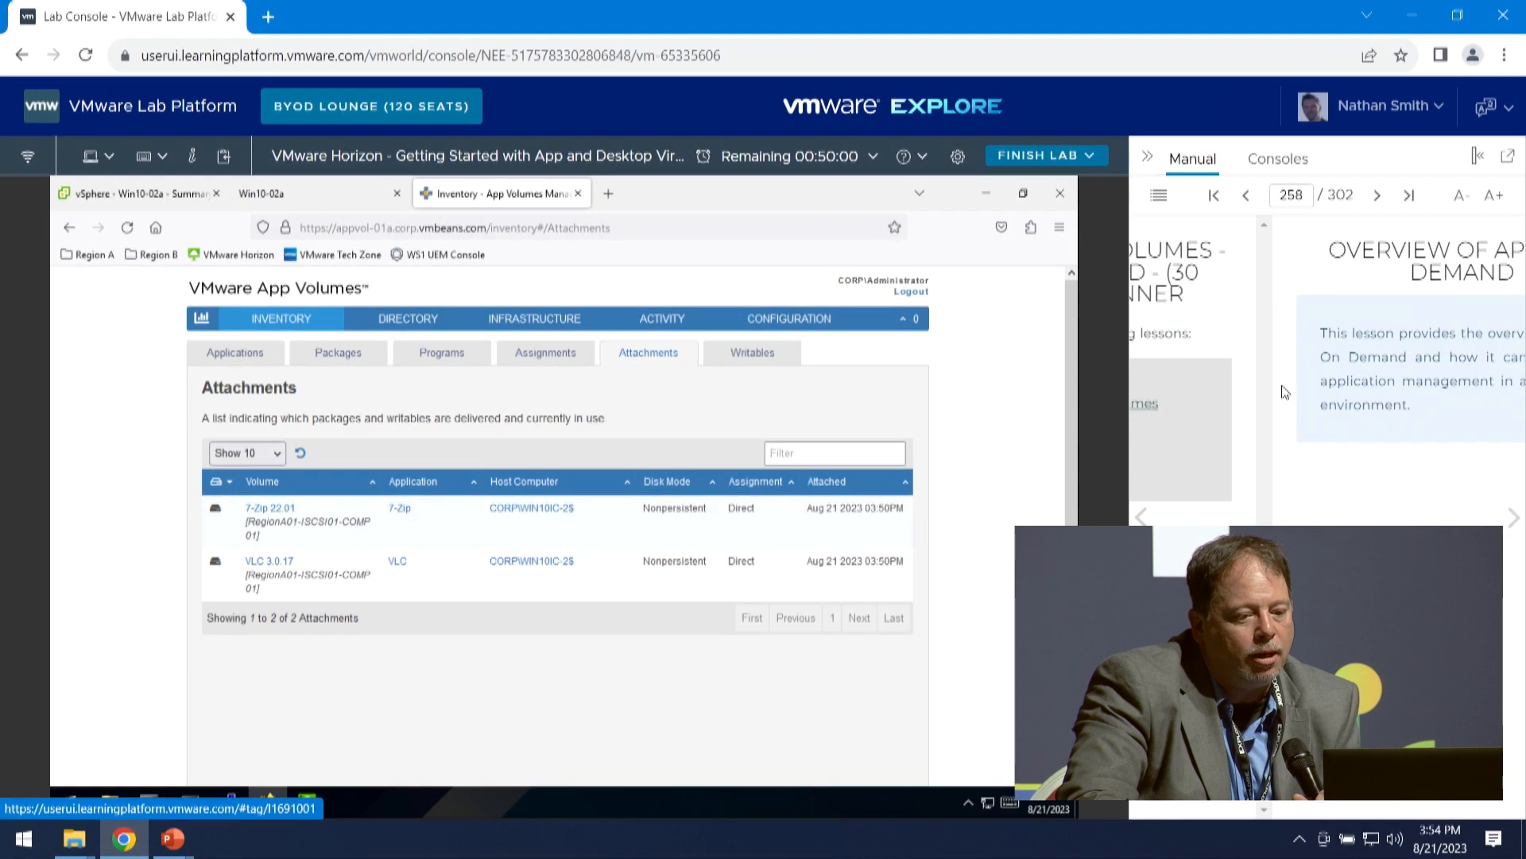
{"action": "left_click", "coordinate": [1510, 519]}
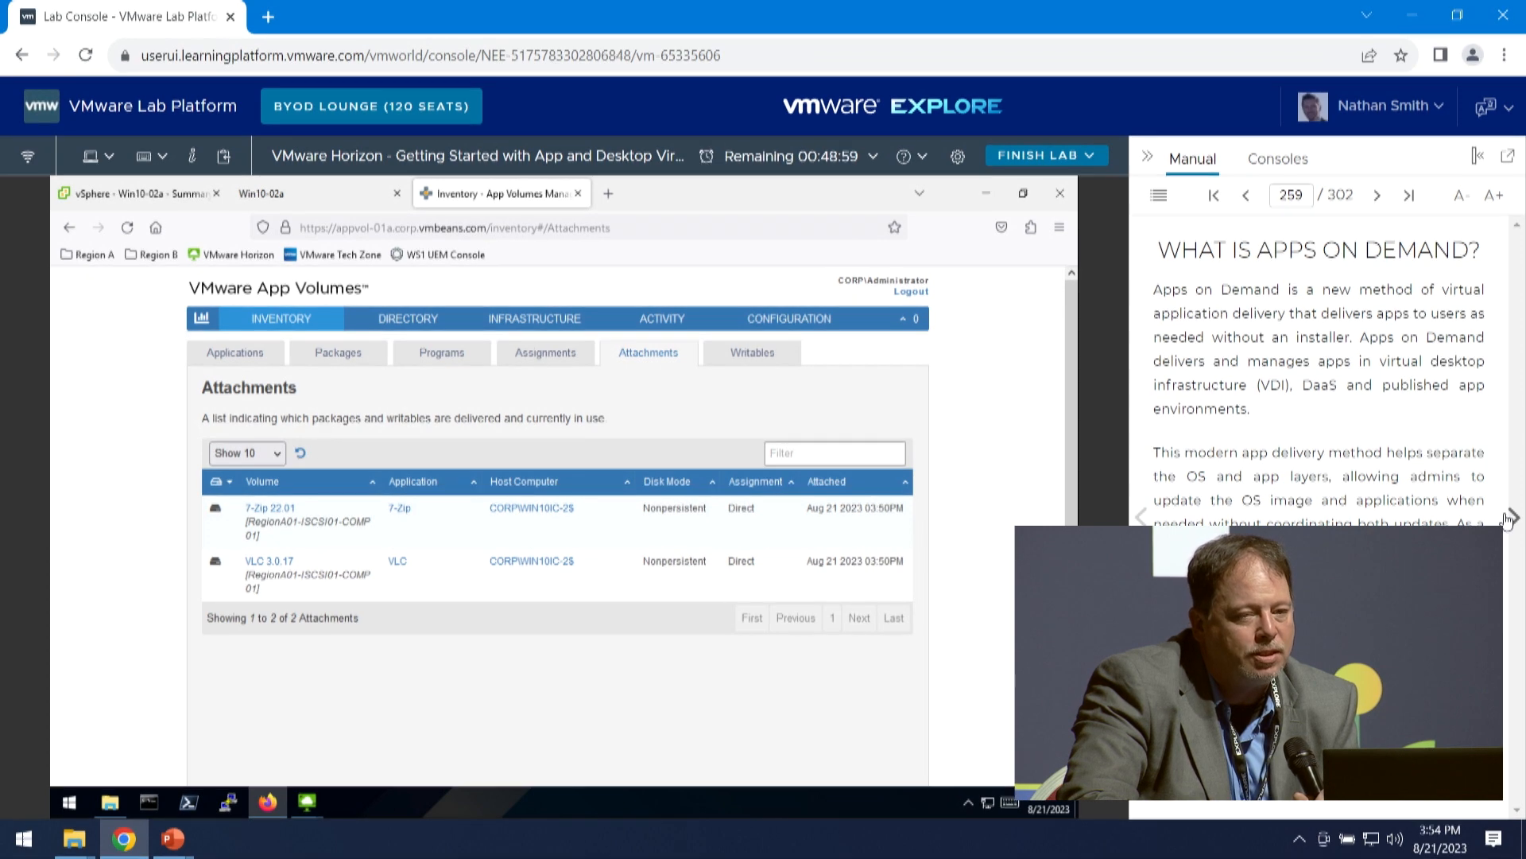
{"action": "left_click", "coordinate": [1509, 519]}
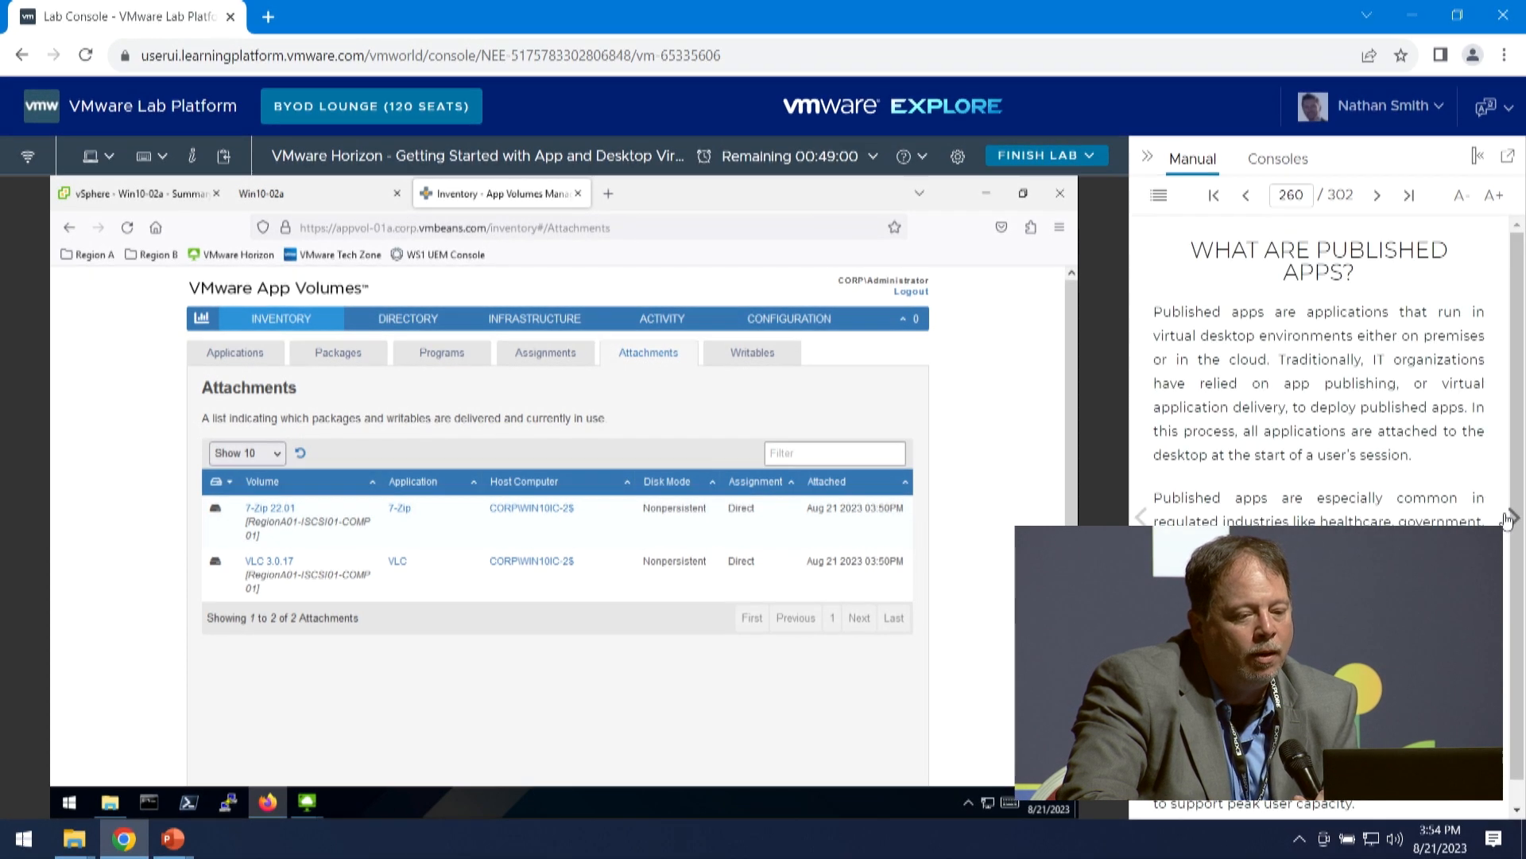
{"action": "left_click", "coordinate": [1508, 519]}
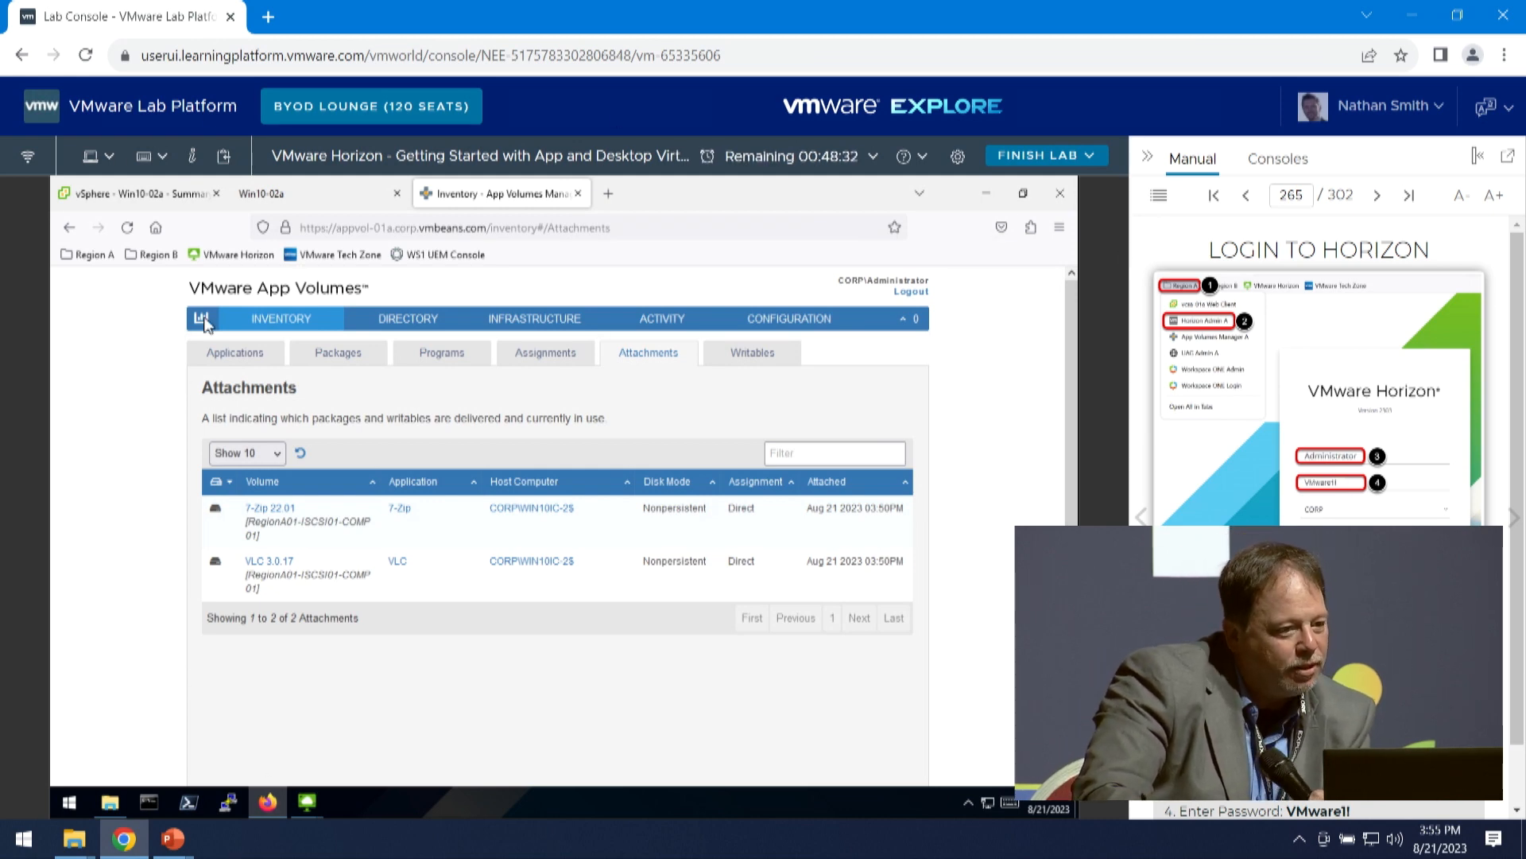
- Close the Win10-02a console page and the lab desktop's browser window
{"action": "left_click", "coordinate": [302, 194]}
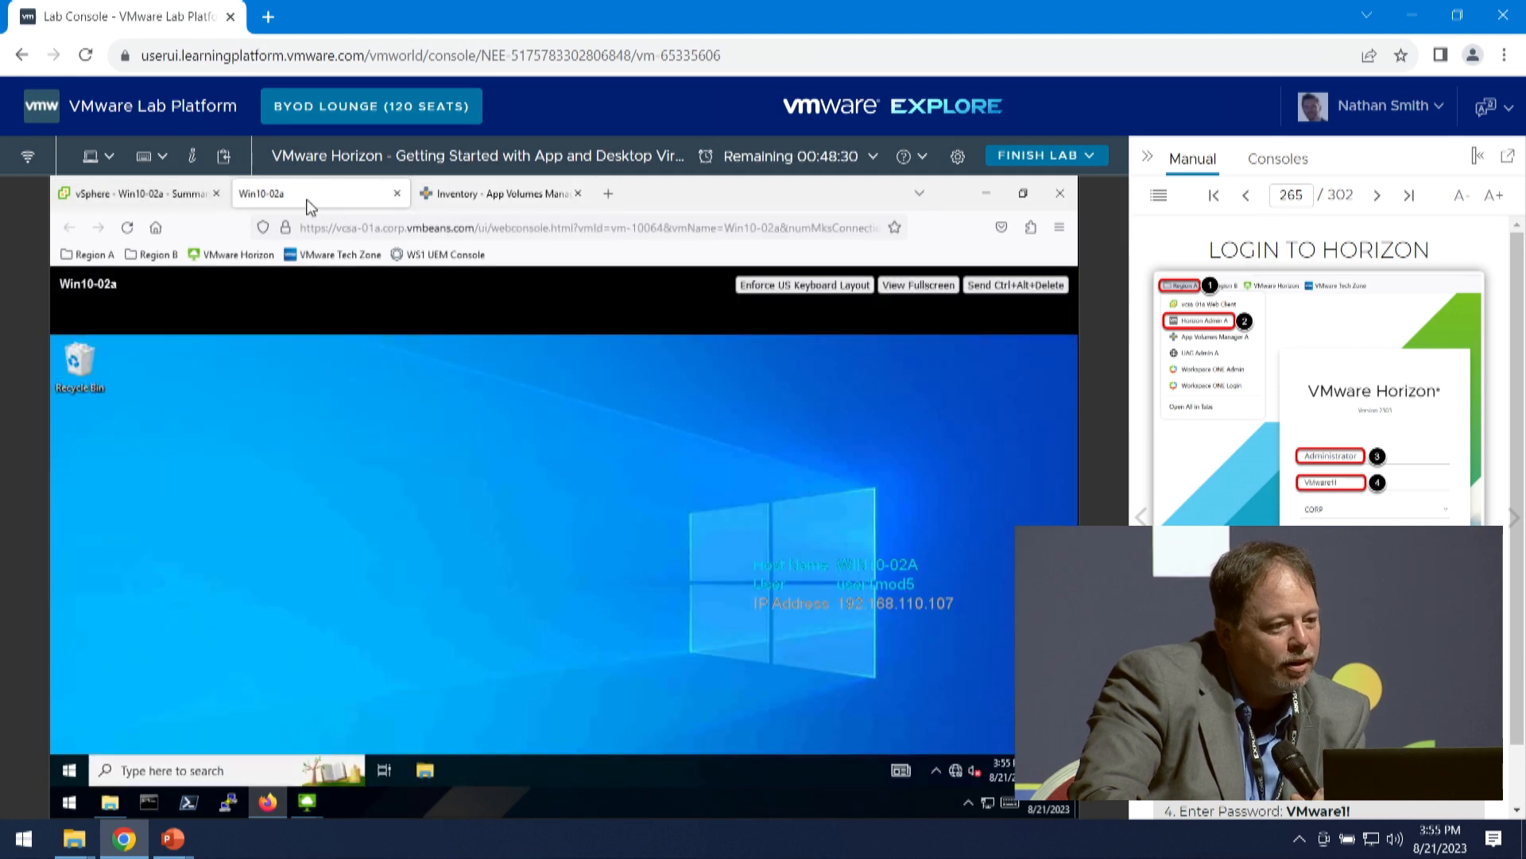
{"action": "left_click", "coordinate": [397, 193]}
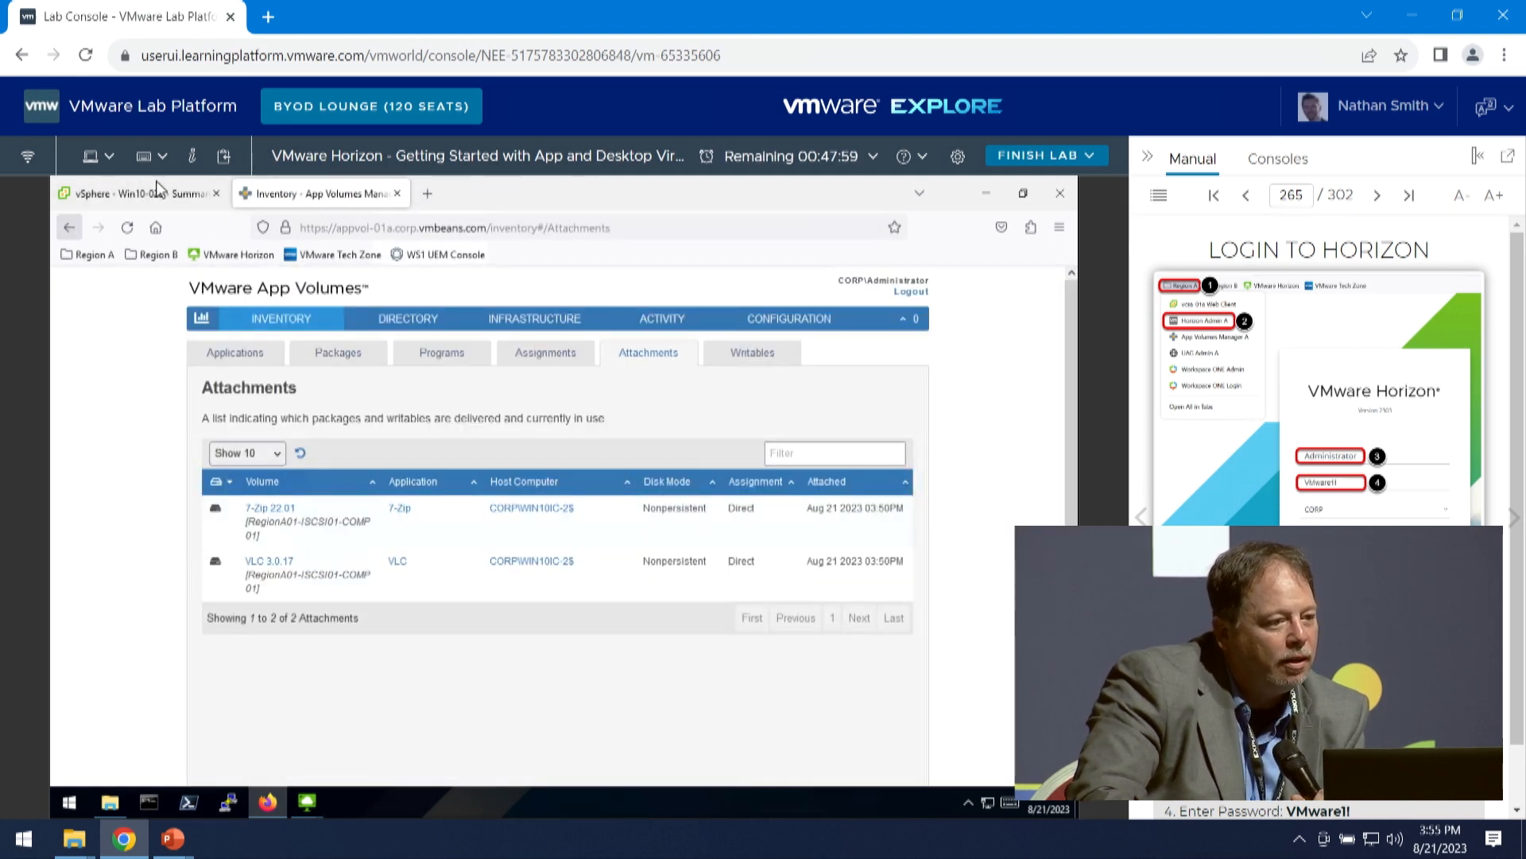
{"action": "left_click", "coordinate": [1057, 194]}
- Relaunch the lab desktop's browser and open Horizon Admin A from the Region A bookmarks
{"action": "double_click", "coordinate": [66, 285]}
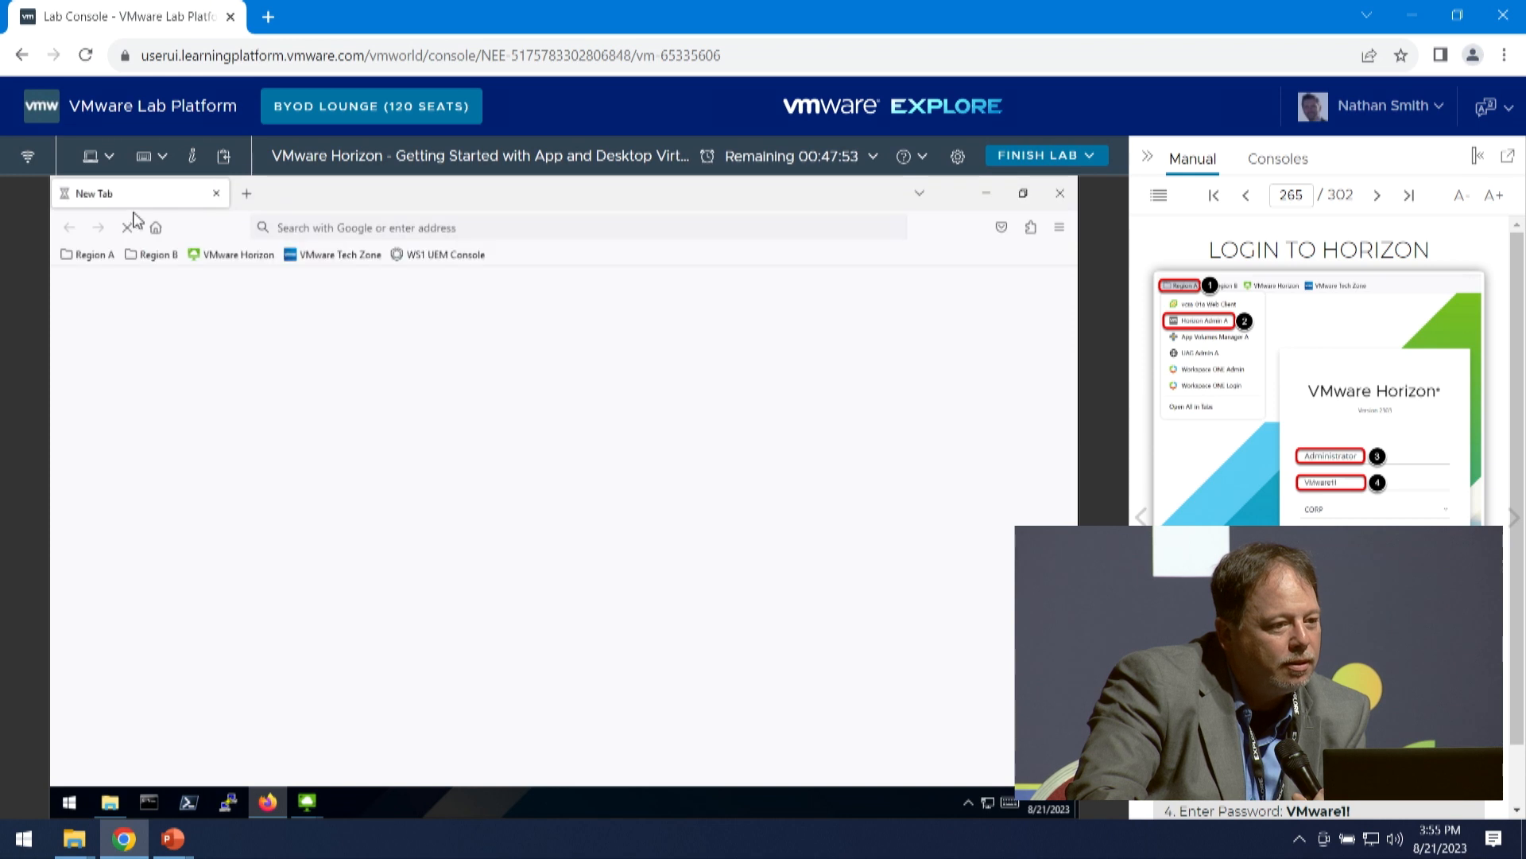
{"action": "left_click", "coordinate": [93, 253]}
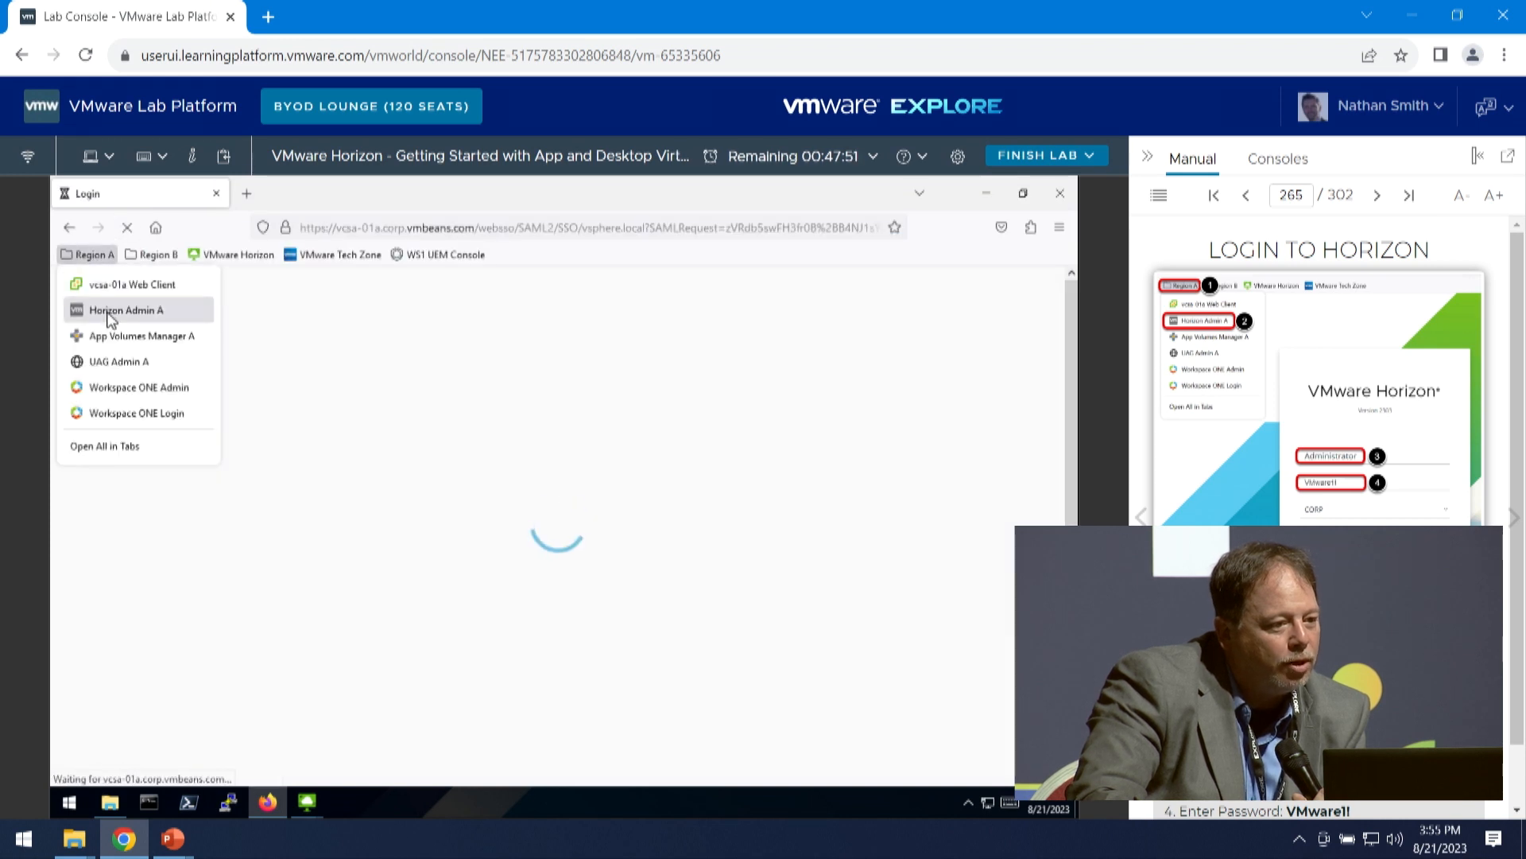
{"action": "left_click", "coordinate": [109, 318]}
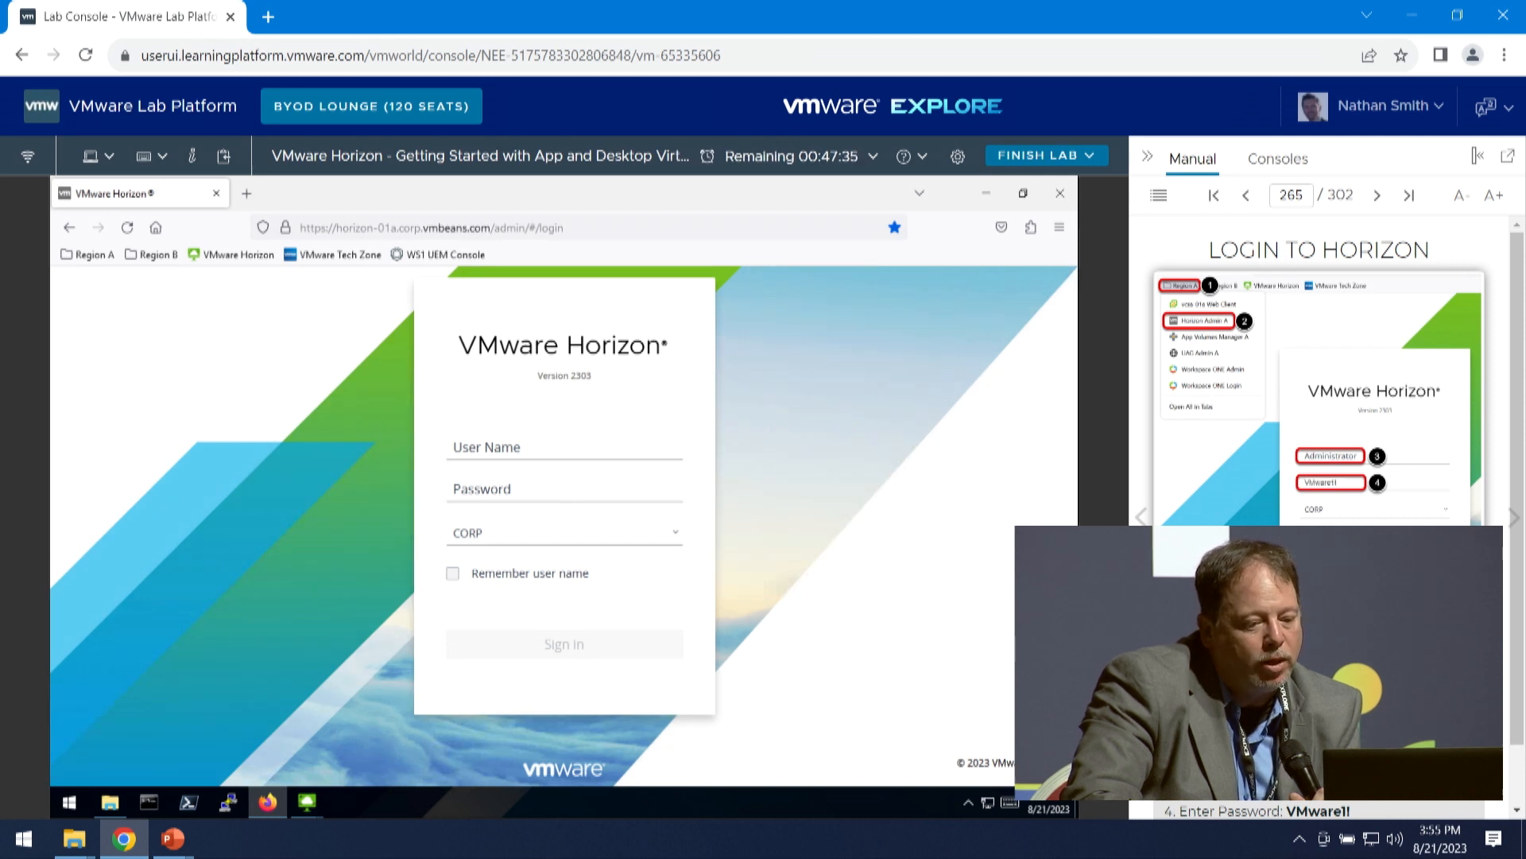
- Sign in to the VMware Horizon console as Administrator in the CORP domain with the account password
{"action": "left_click_drag", "start_coordinate": [1330, 456], "coordinate": [523, 444]}
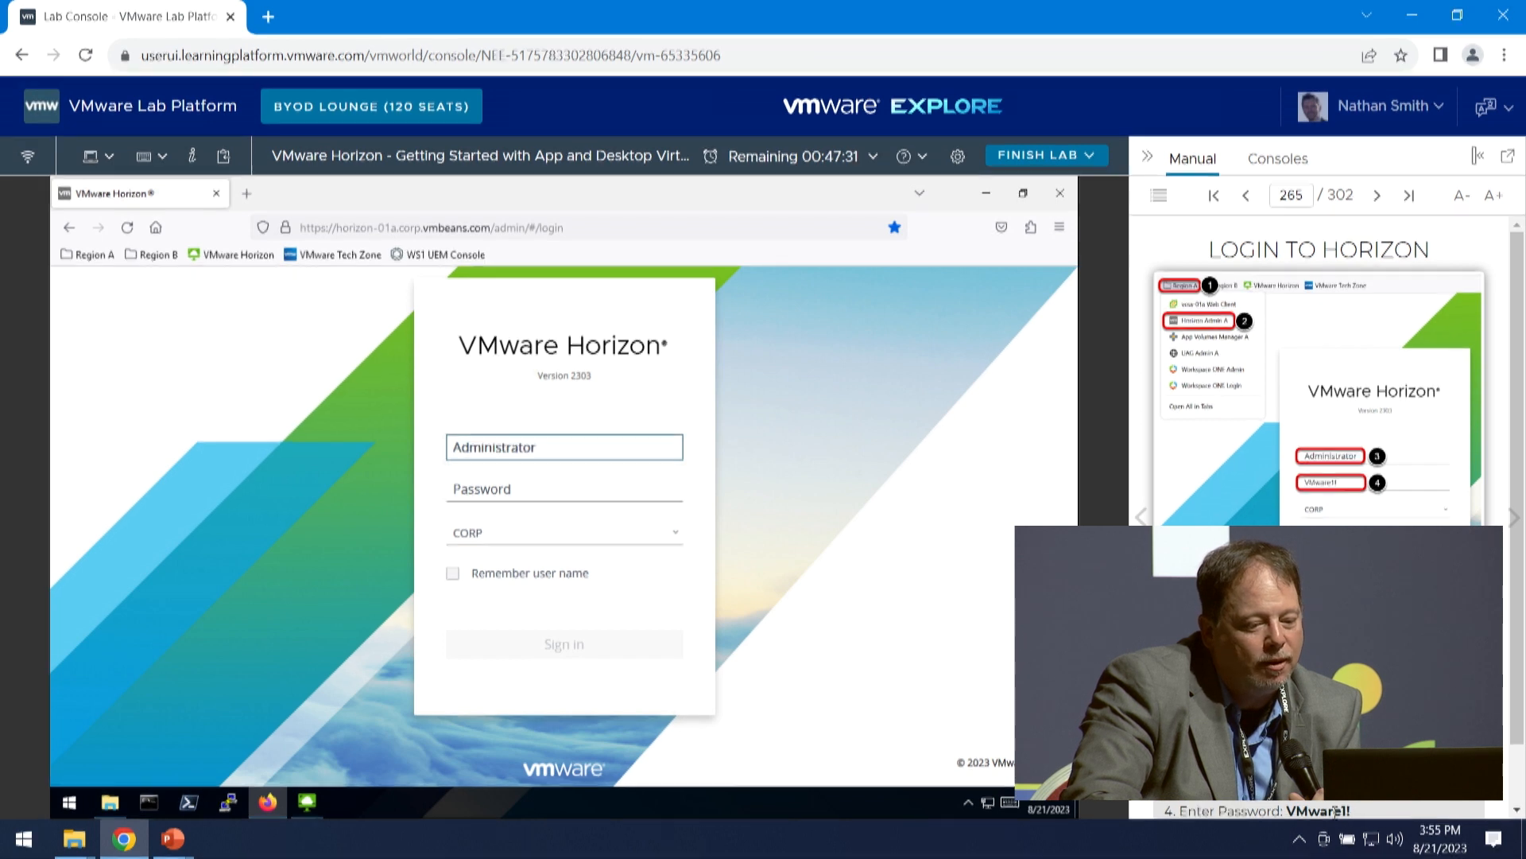
{"action": "scroll", "coordinate": [1326, 803], "scroll_direction": "down", "scroll_amount": 1}
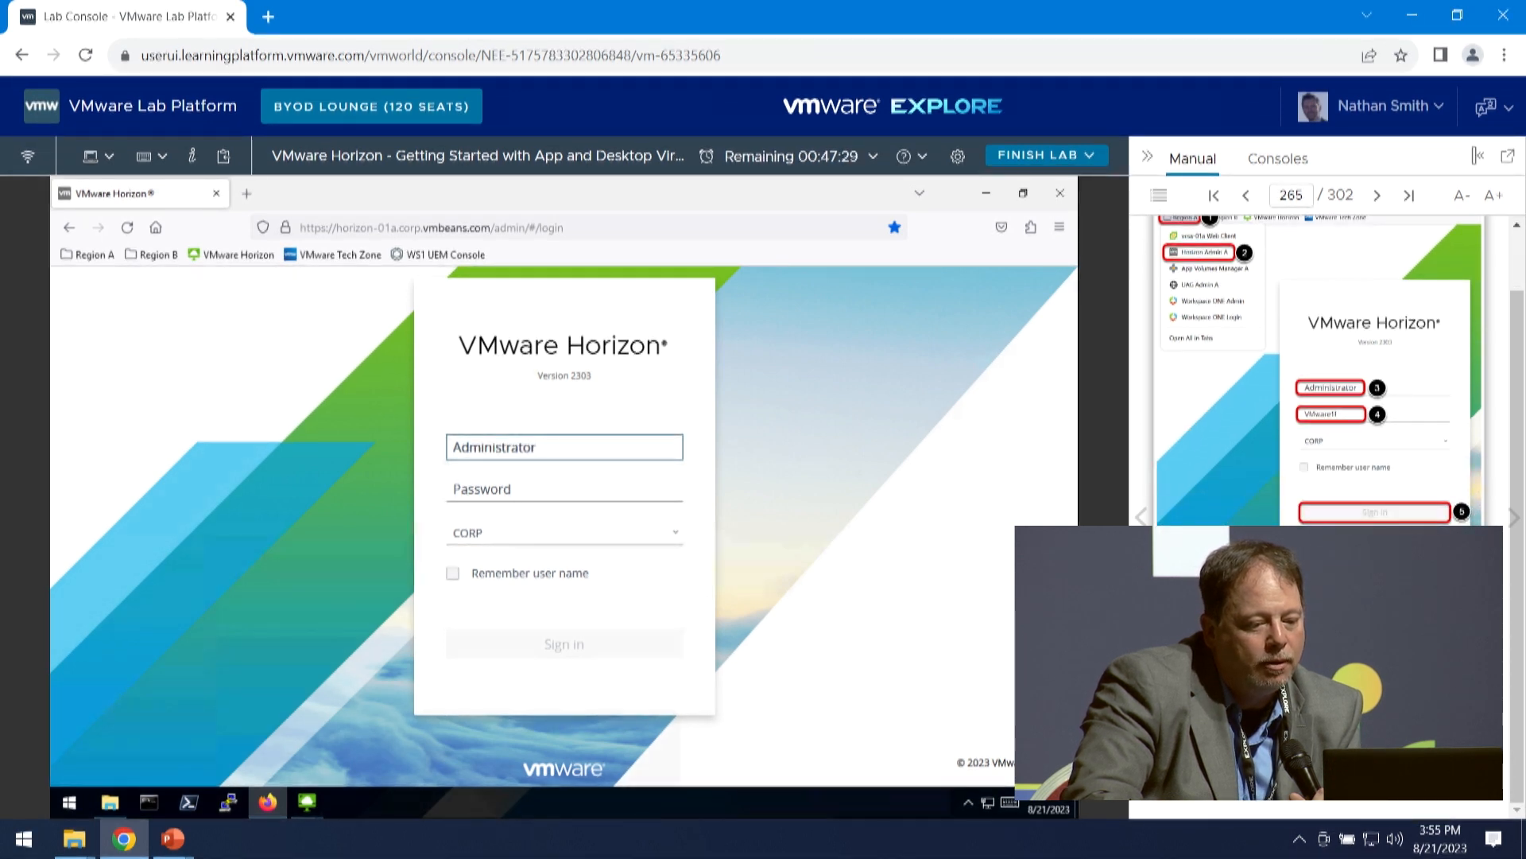
{"action": "left_click_drag", "start_coordinate": [1330, 413], "coordinate": [584, 498]}
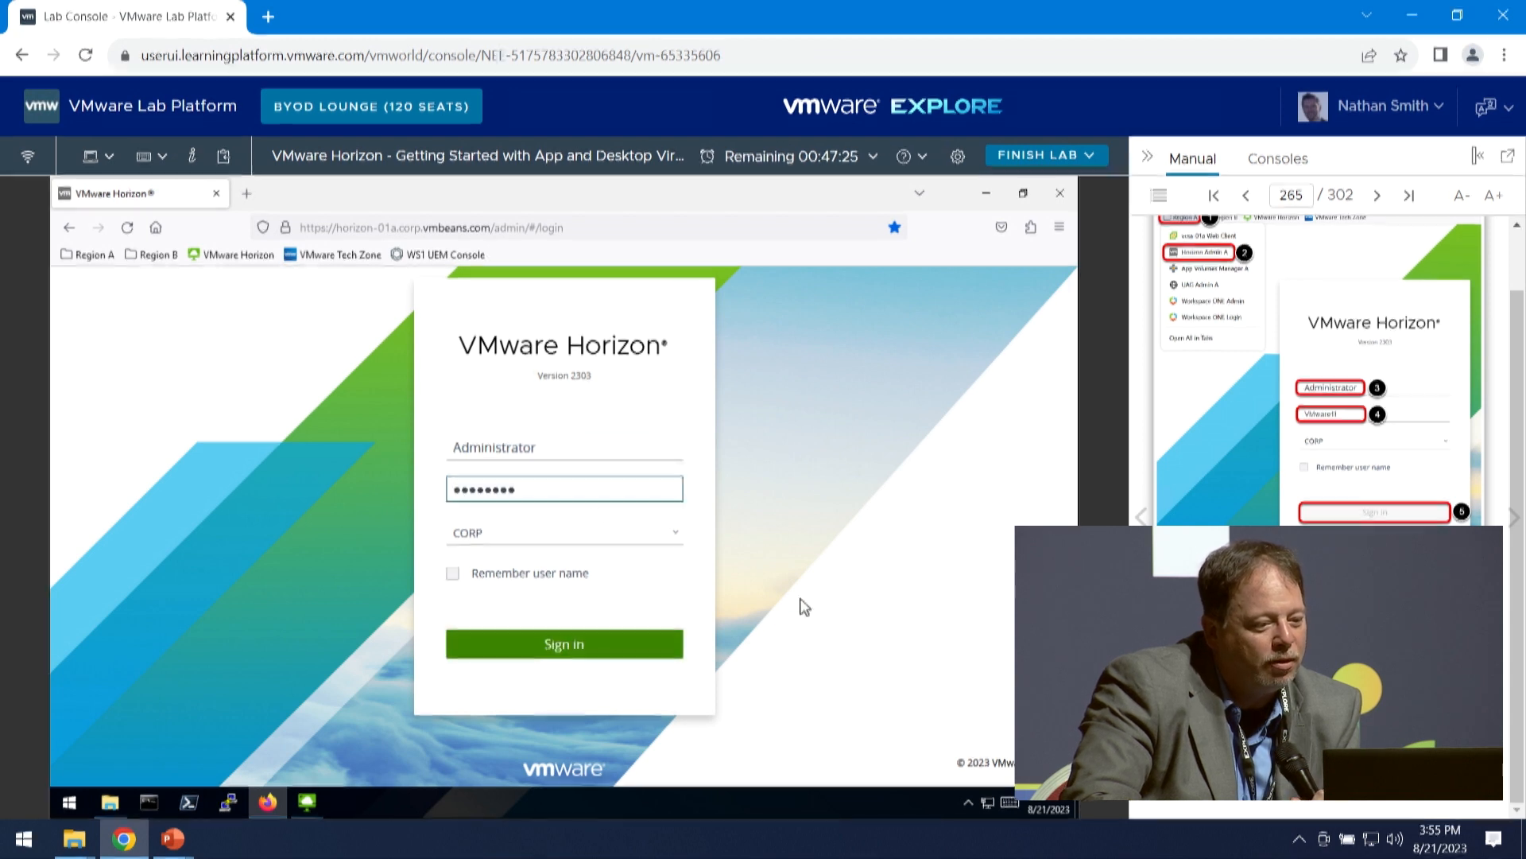
{"action": "left_click", "coordinate": [640, 643]}
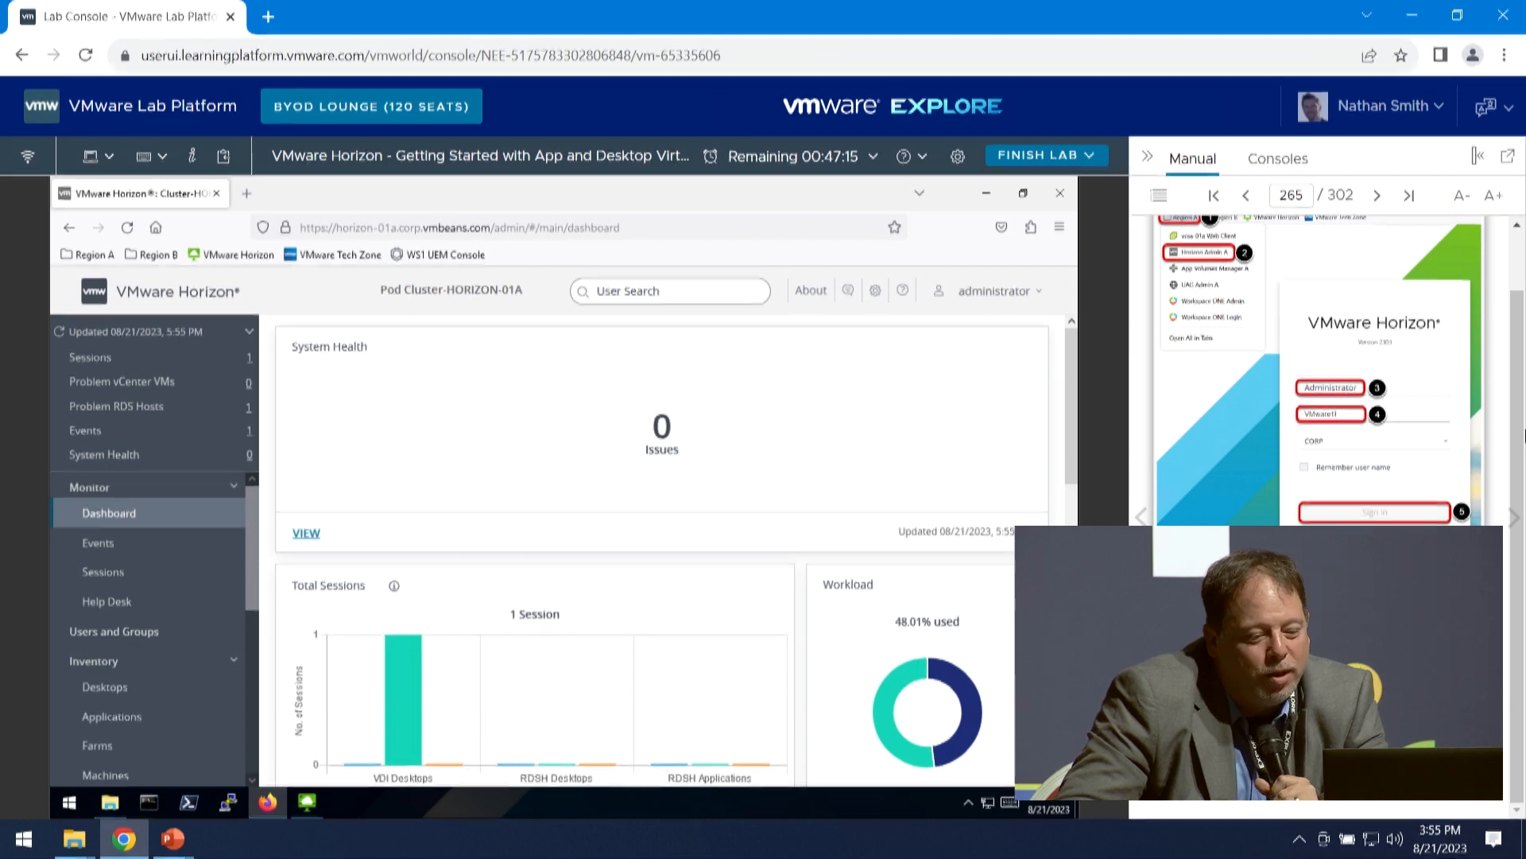
{"action": "left_click", "coordinate": [1515, 519]}
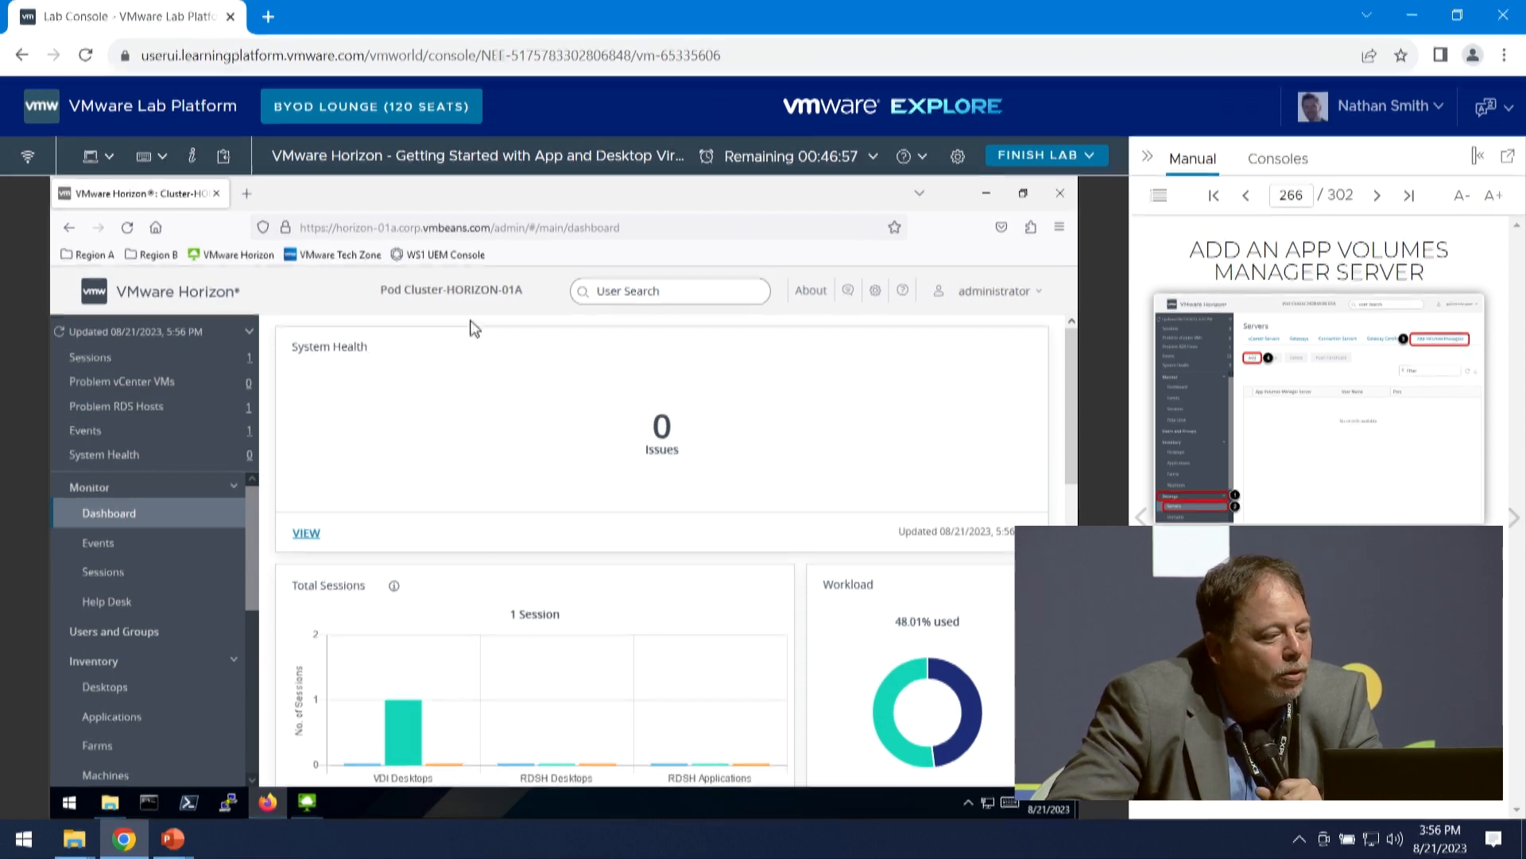
{"action": "scroll", "coordinate": [125, 623], "scroll_direction": "down", "scroll_amount": 5}
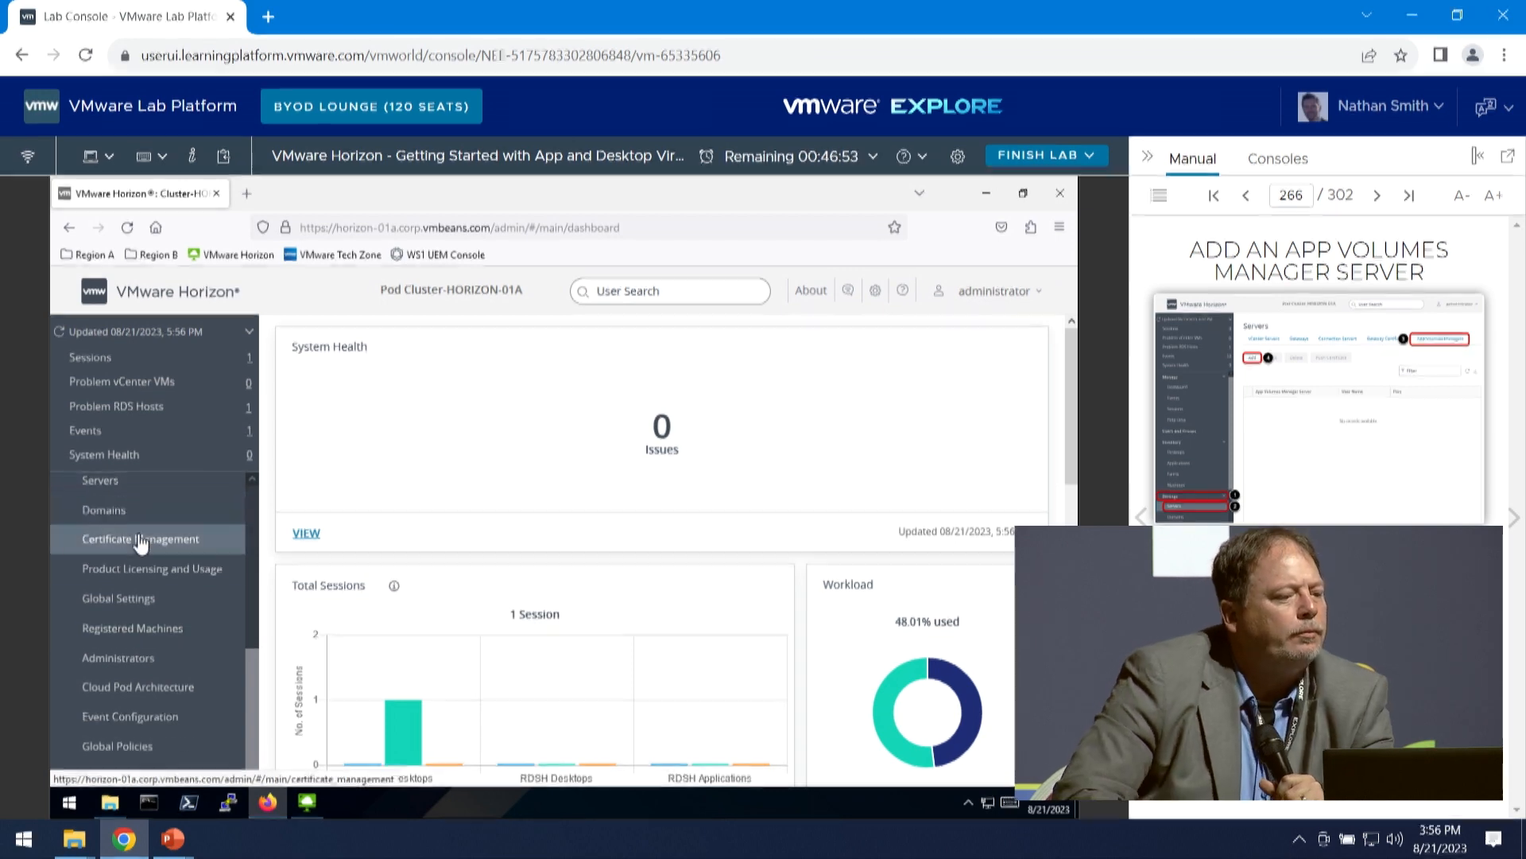
{"action": "scroll", "coordinate": [139, 548], "scroll_direction": "up", "scroll_amount": 3}
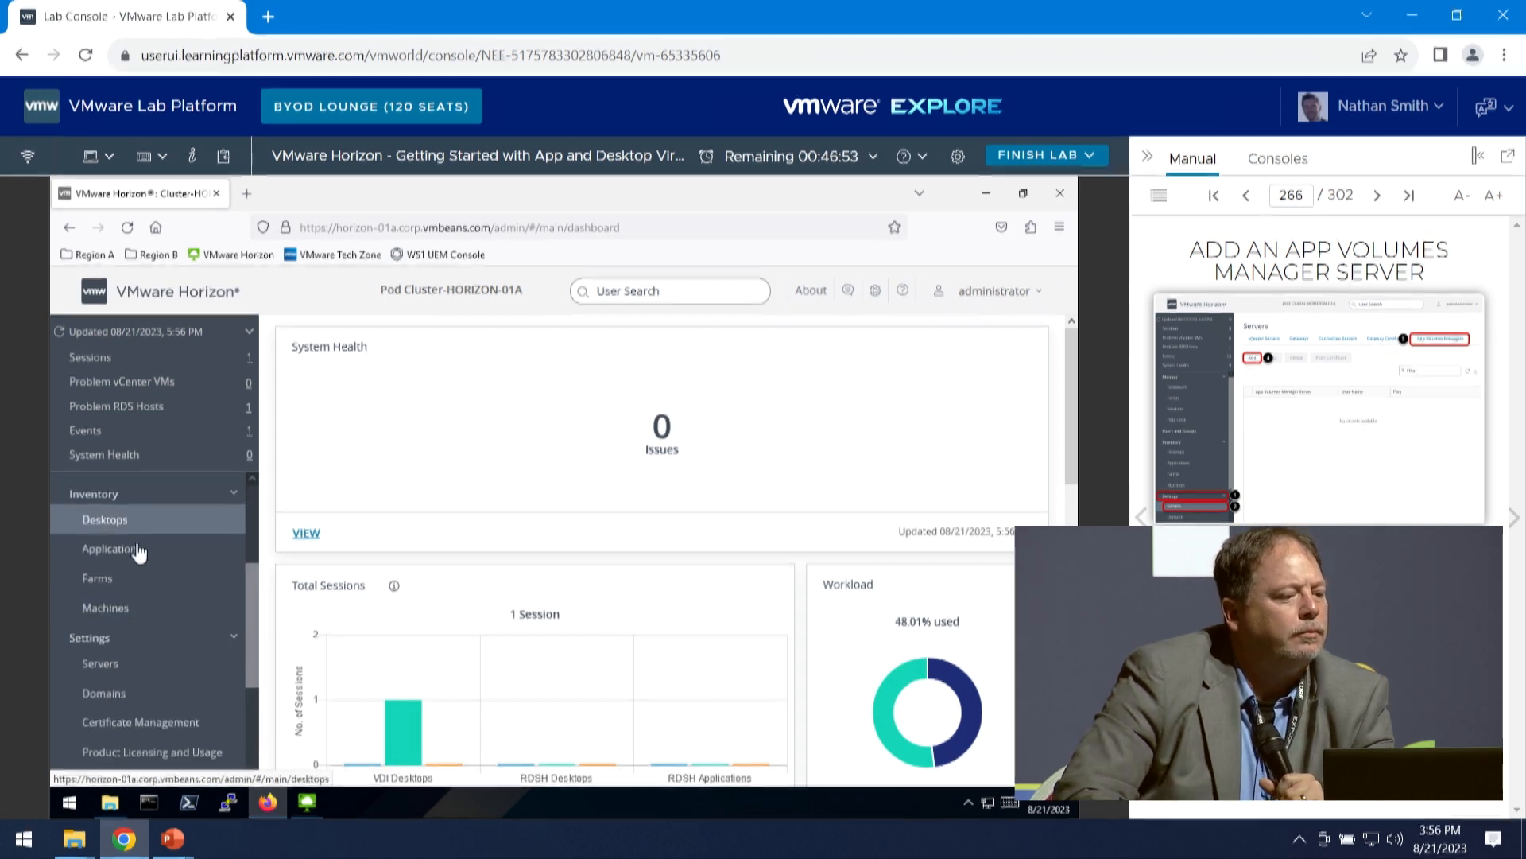
{"action": "left_click", "coordinate": [121, 678]}
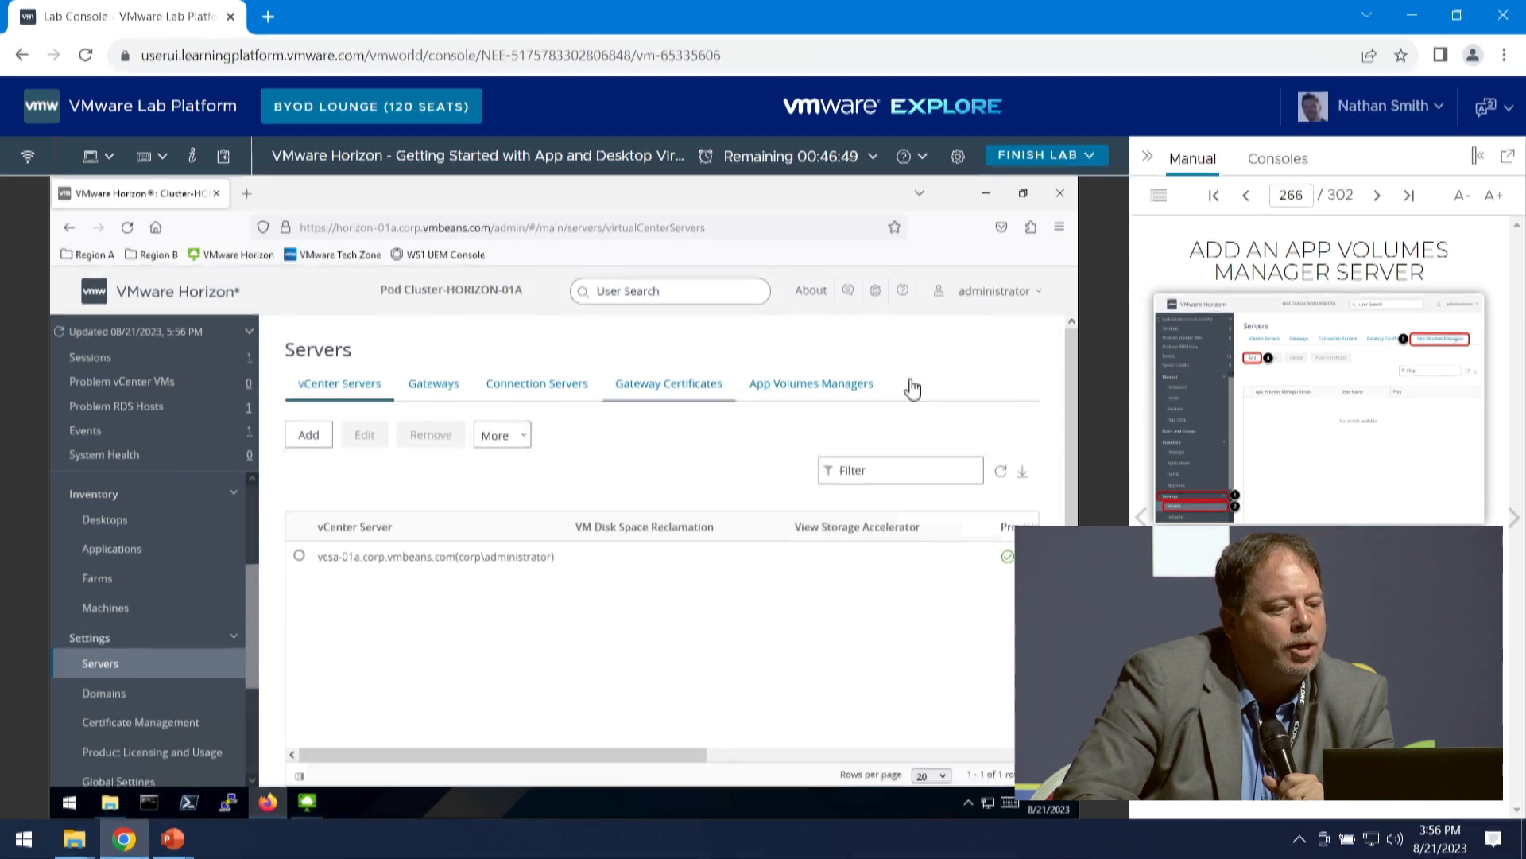
{"action": "left_click", "coordinate": [824, 391]}
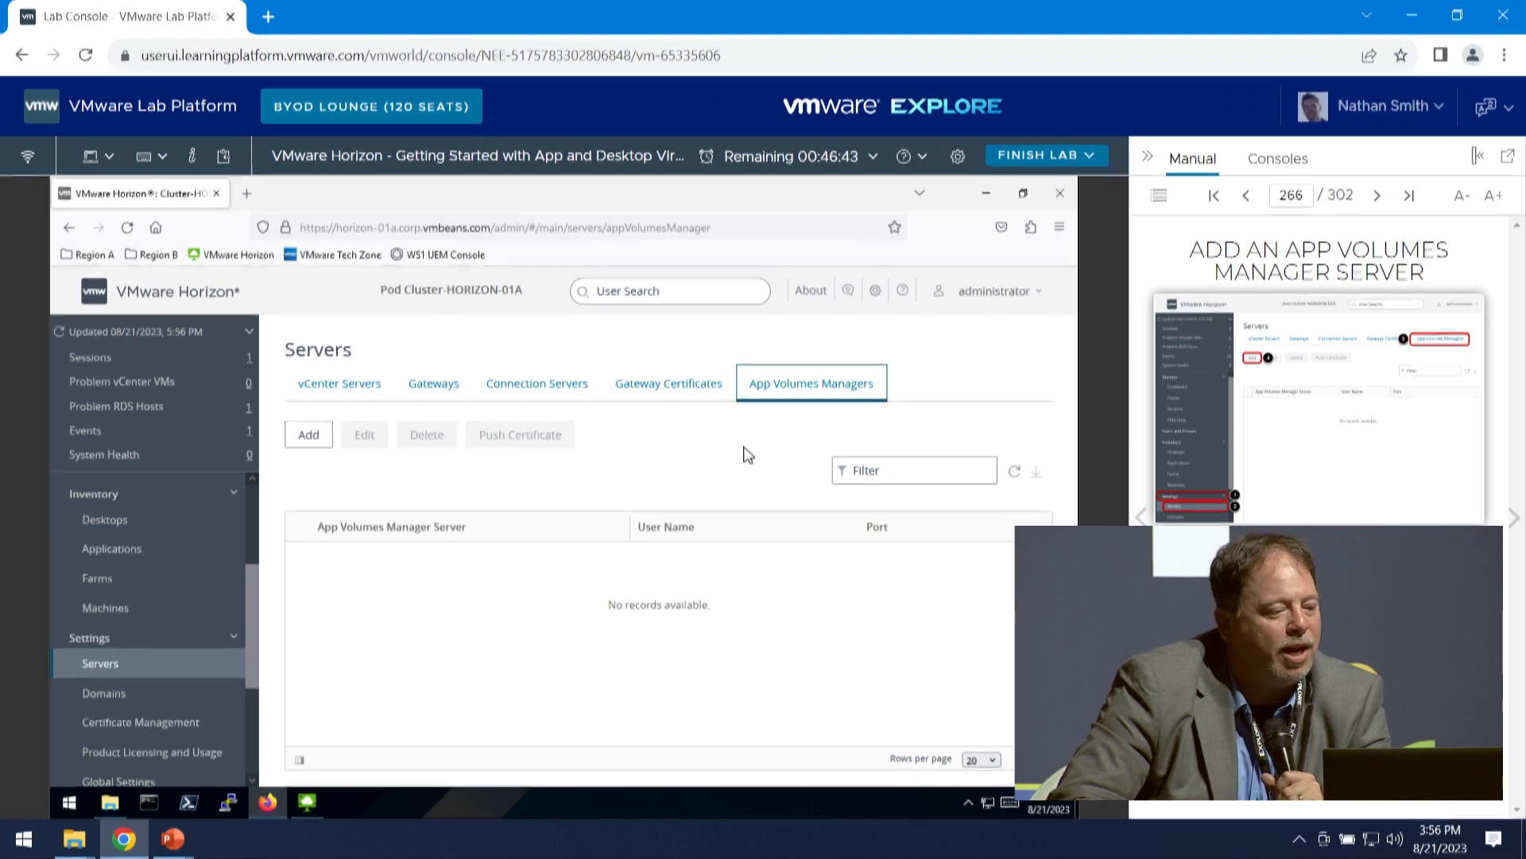
{"action": "left_click", "coordinate": [310, 436]}
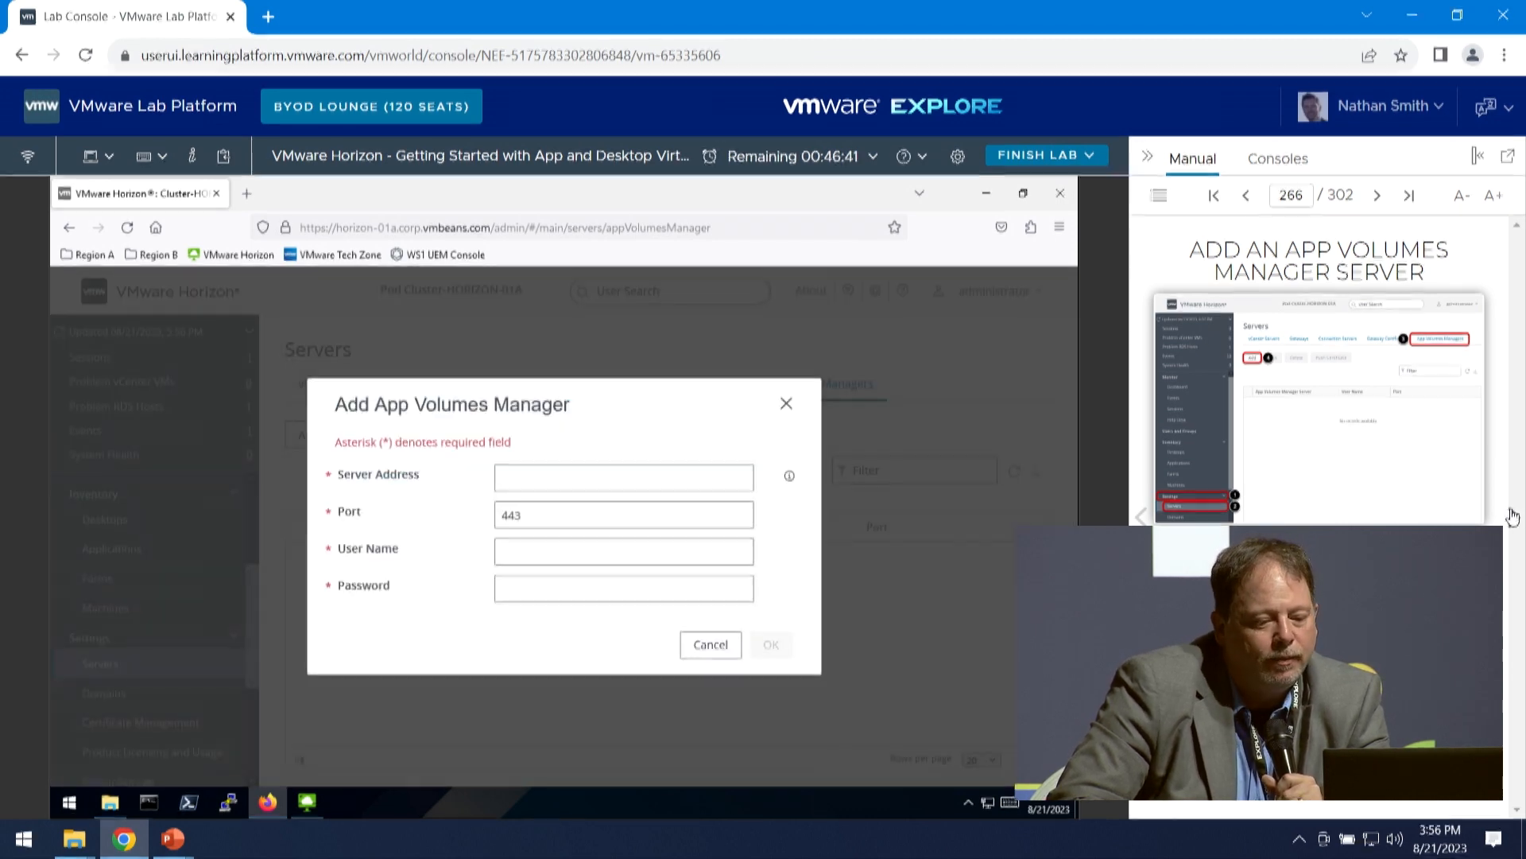
- Enter the App Volumes Manager details from the manual: server appvol-01a.corp.vmbeans.com, port 443, user corp\administrator and the account password, and submit them
{"action": "left_click", "coordinate": [1509, 517]}
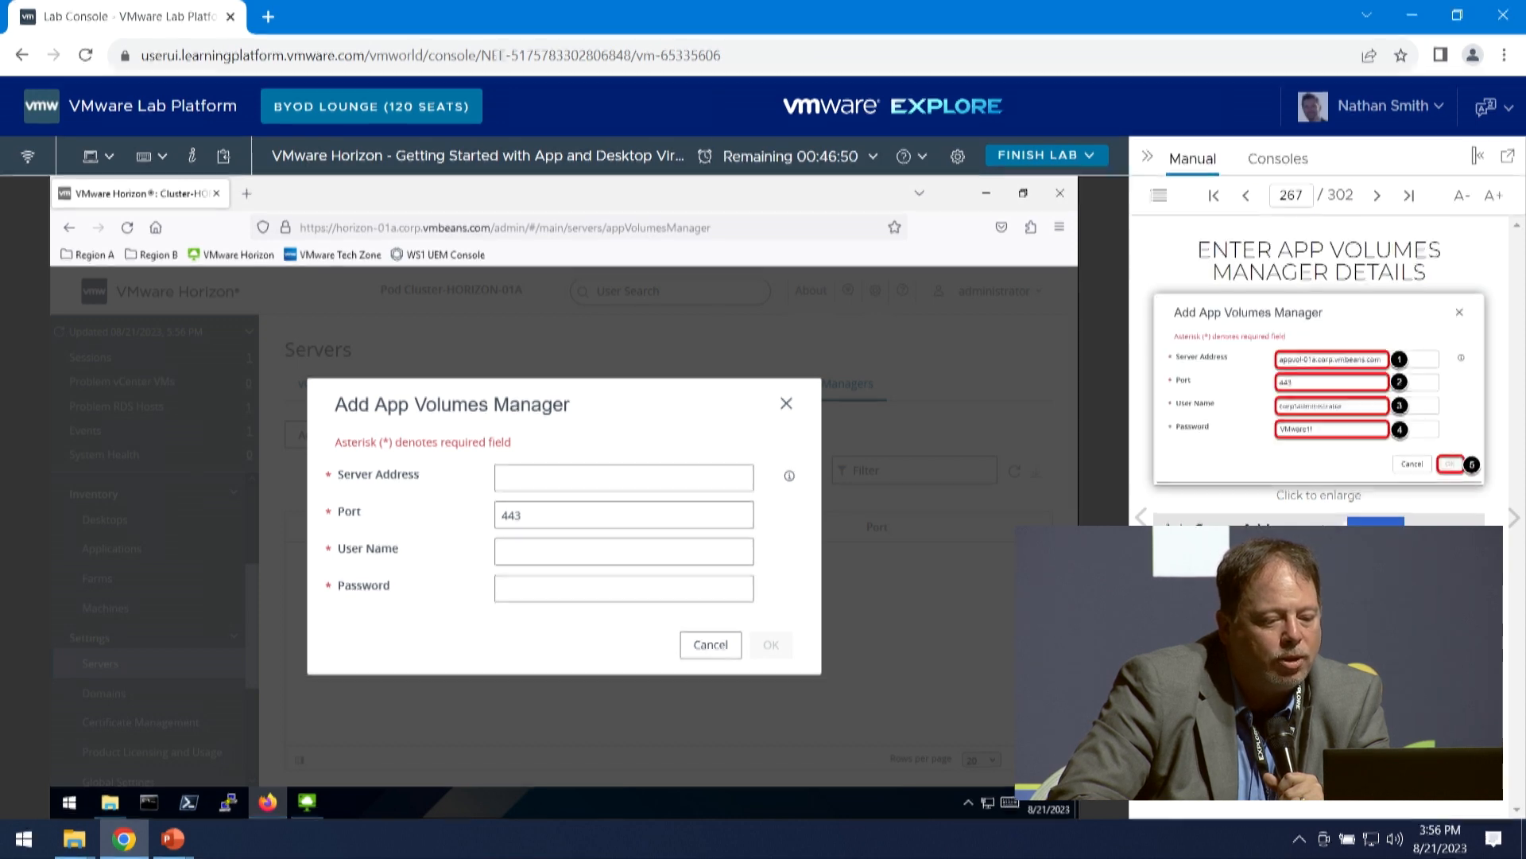
{"action": "left_click_drag", "start_coordinate": [1332, 359], "coordinate": [747, 503]}
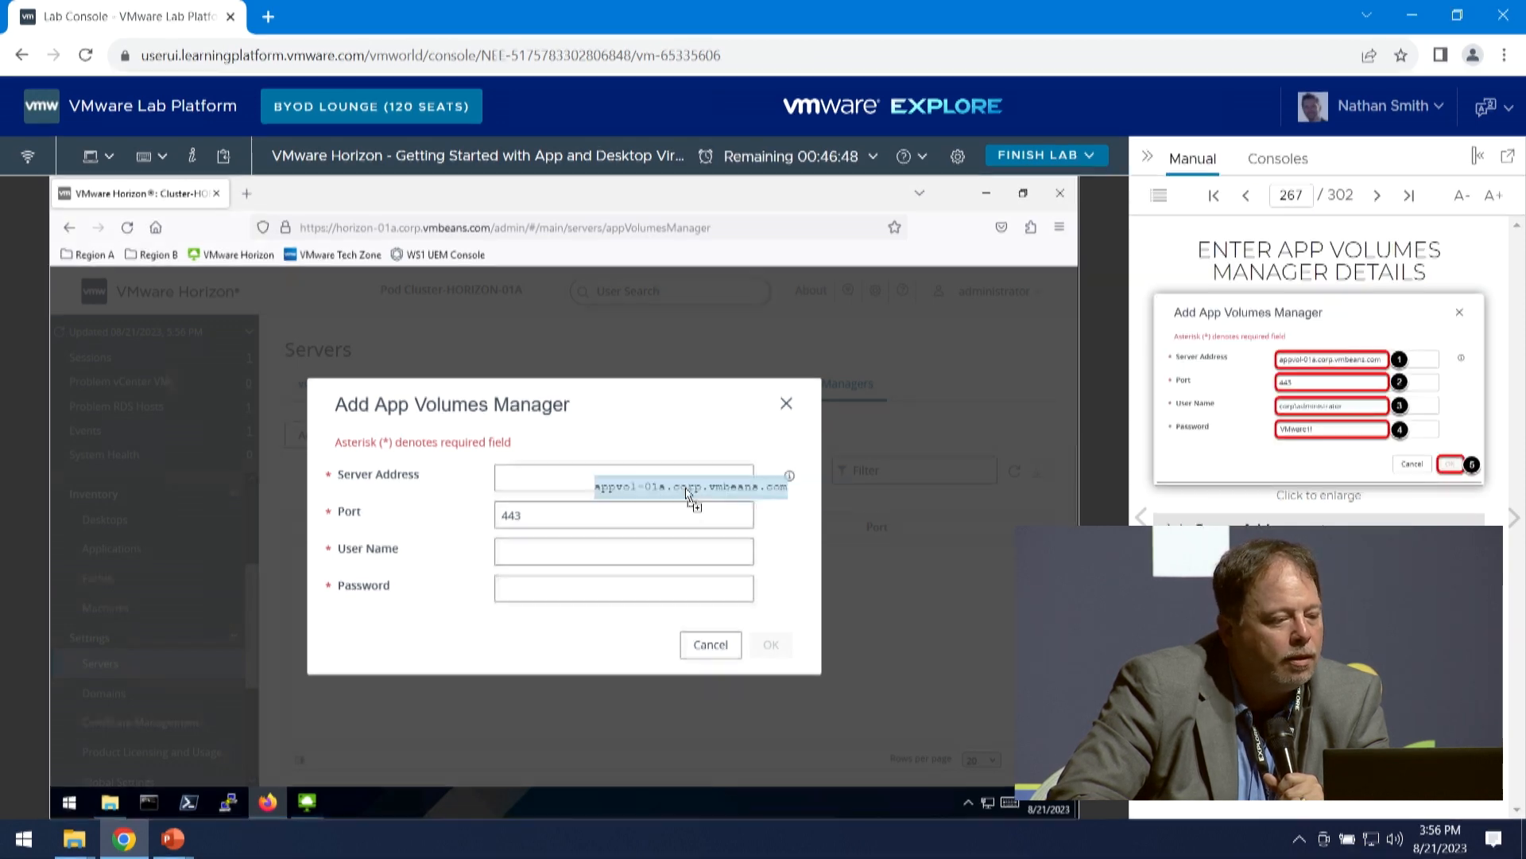
{"action": "left_click_drag", "start_coordinate": [568, 487], "coordinate": [605, 484]}
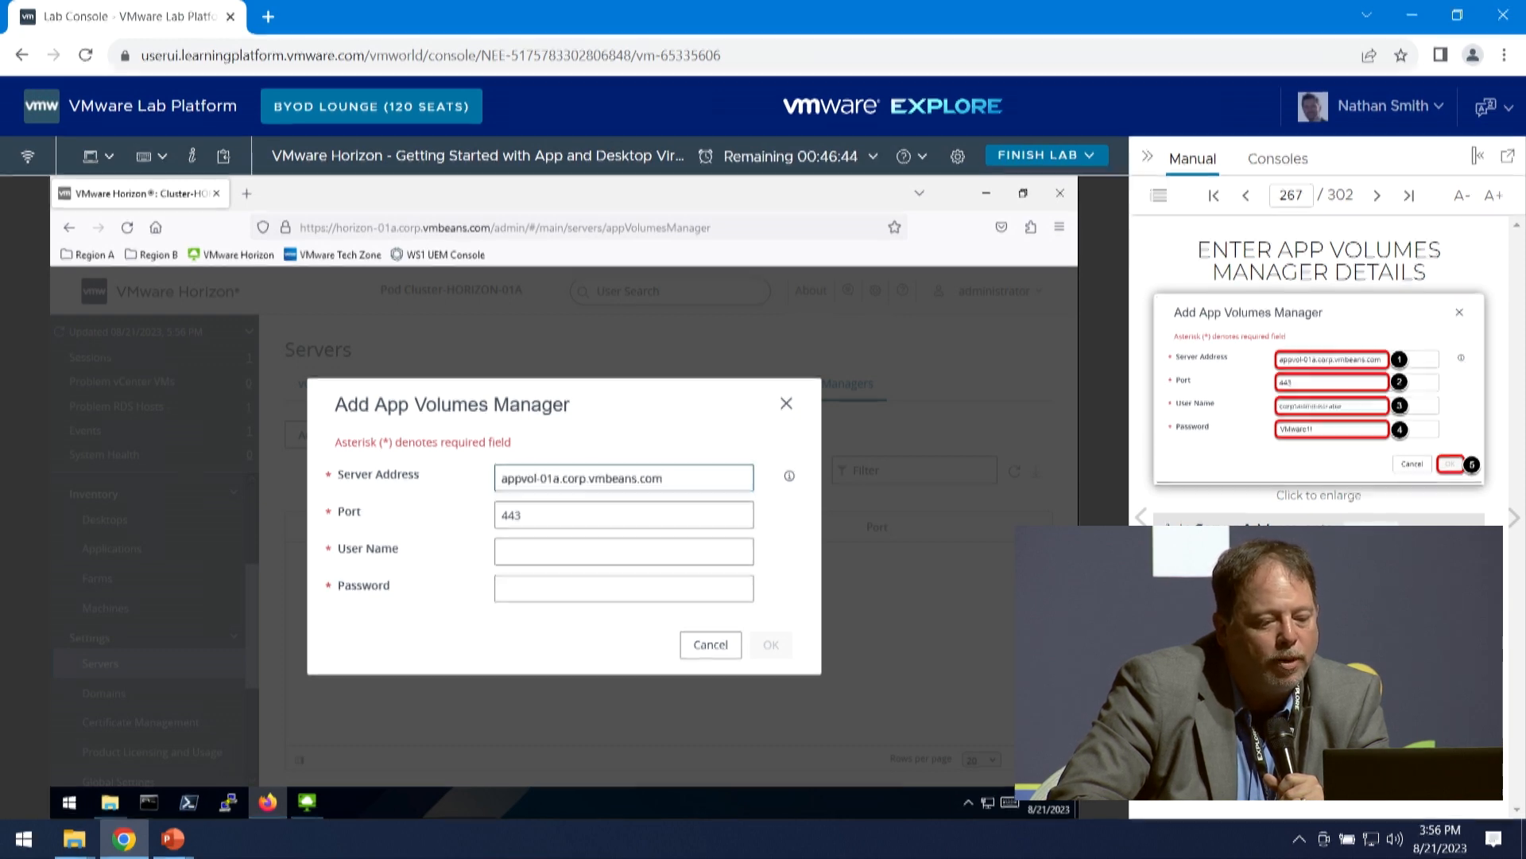
{"action": "left_click_drag", "start_coordinate": [1332, 406], "coordinate": [581, 550]}
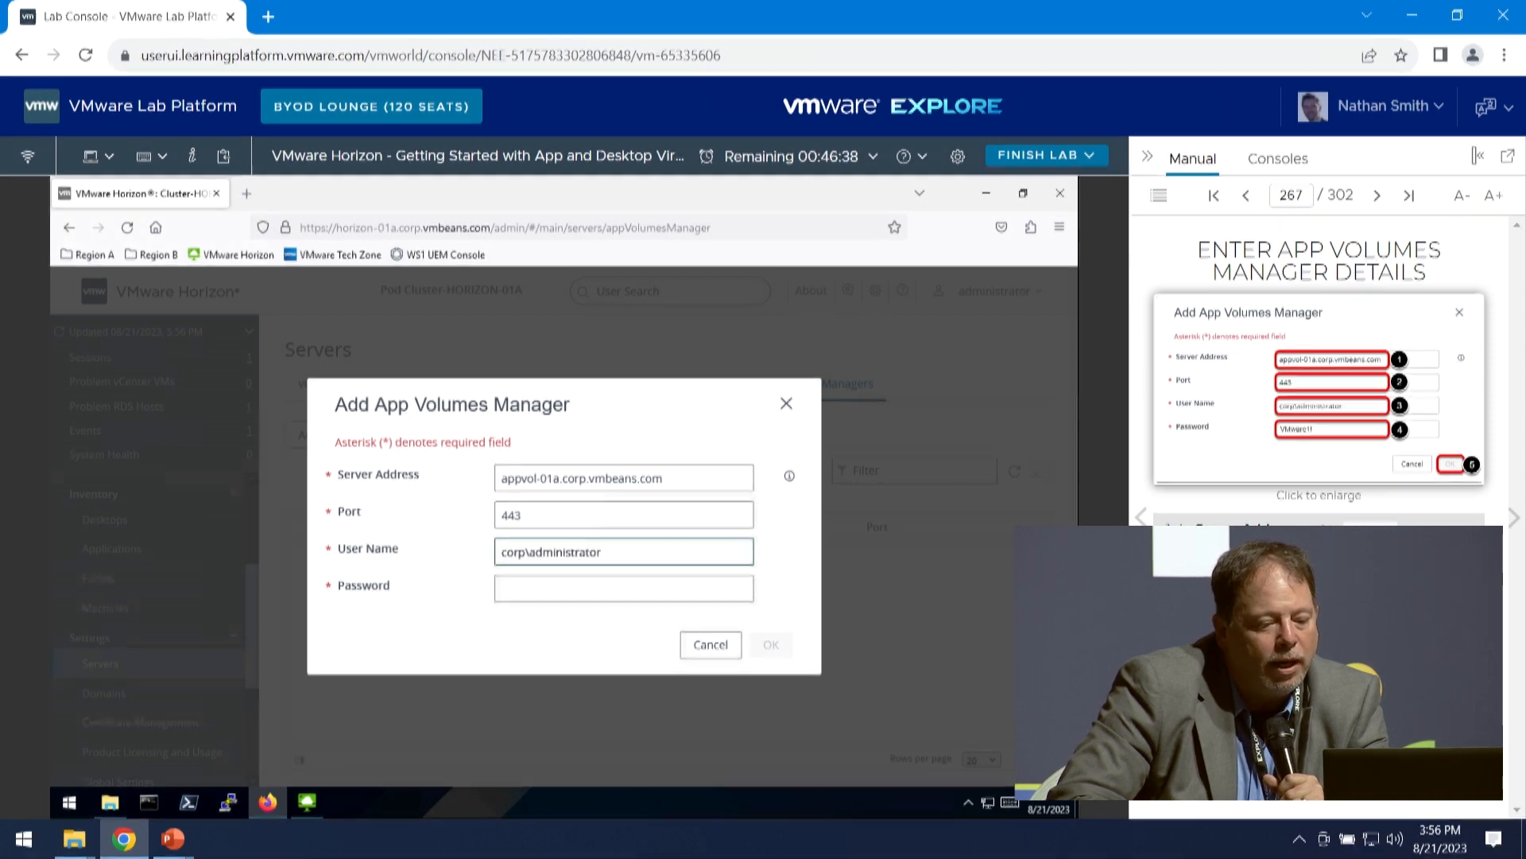
{"action": "left_click_drag", "start_coordinate": [1297, 428], "coordinate": [624, 596]}
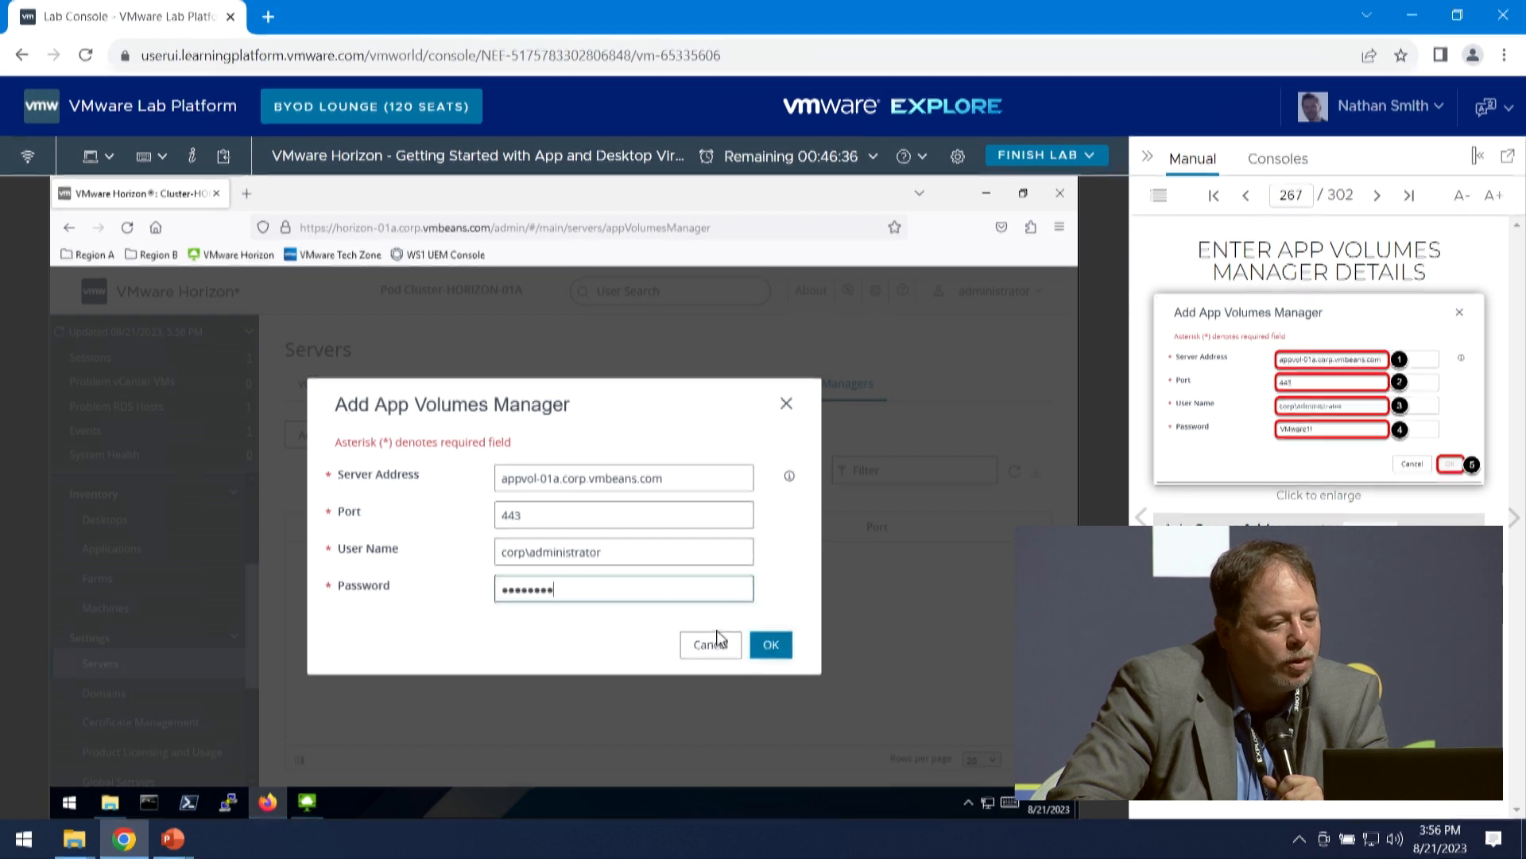
{"action": "left_click", "coordinate": [778, 645]}
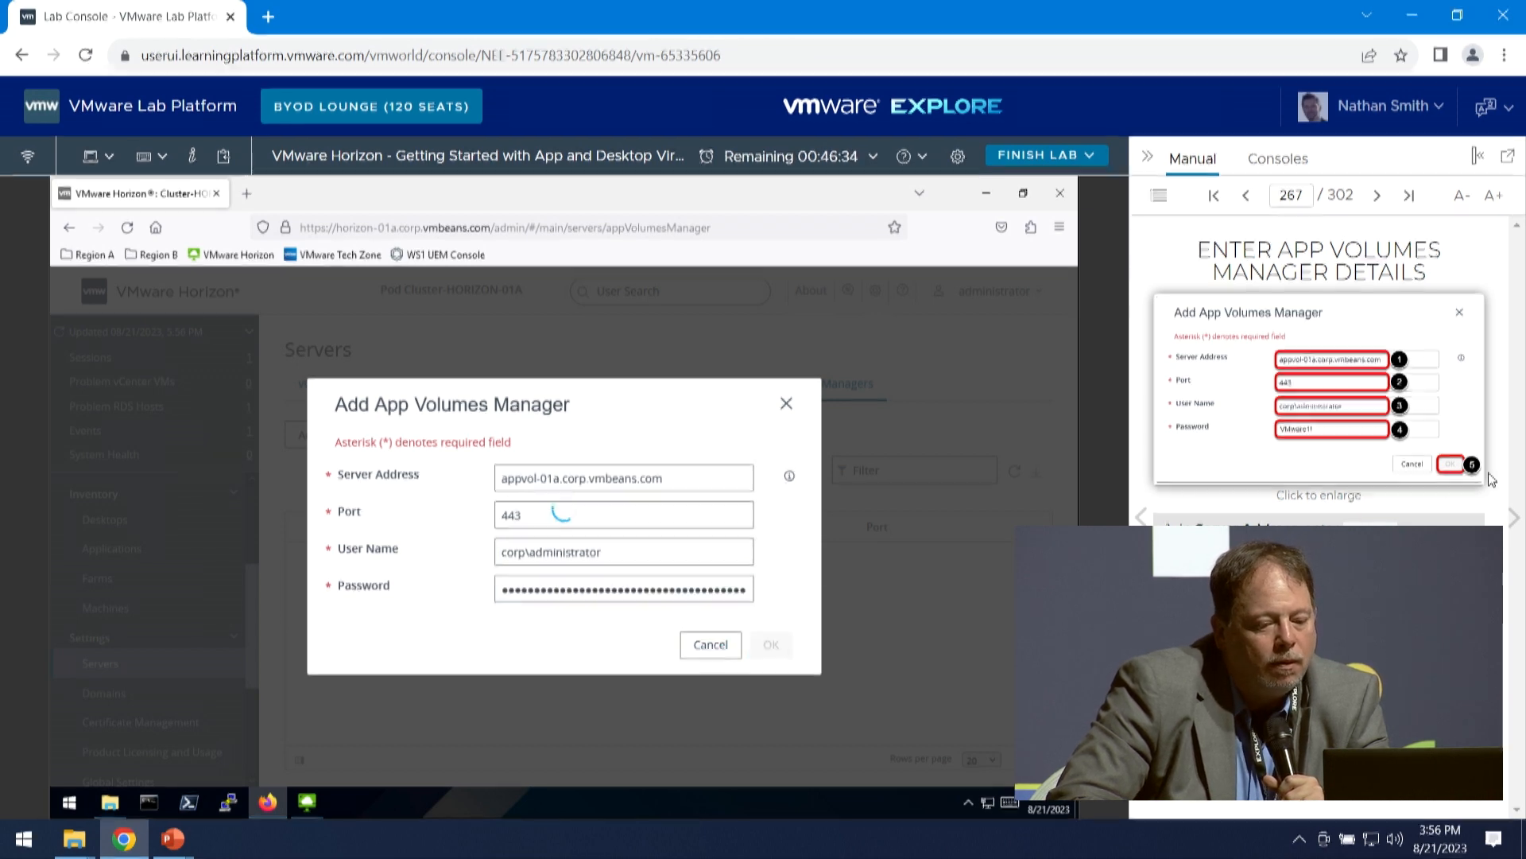
- Advance the manual to Associate App Volumes Manager to RDS Farm and re-enter the account password for the new App Volumes Manager
{"action": "left_click", "coordinate": [1508, 518]}
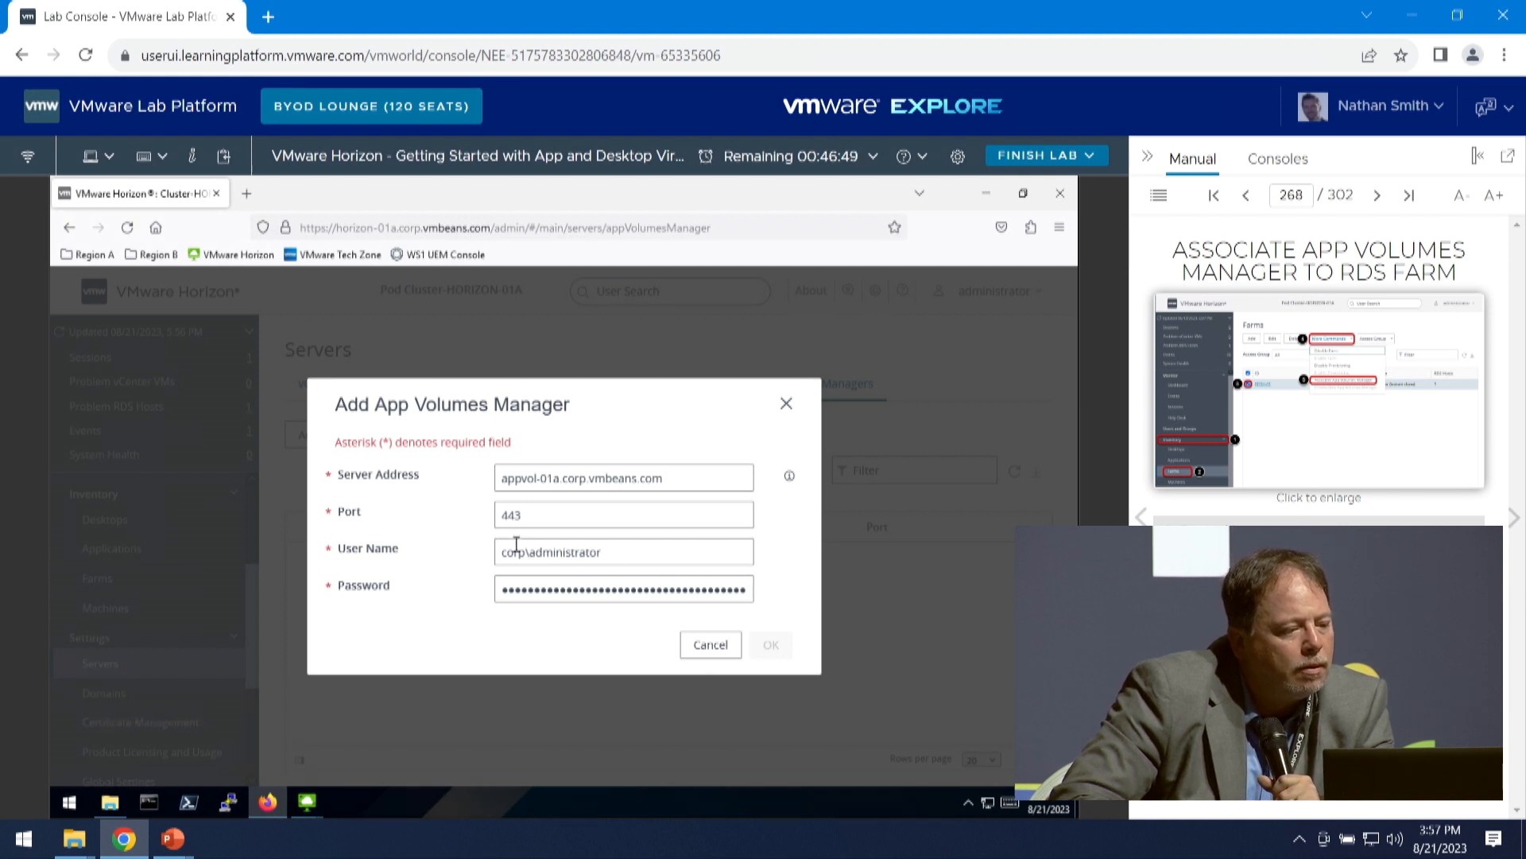
{"action": "double_click", "coordinate": [502, 589]}
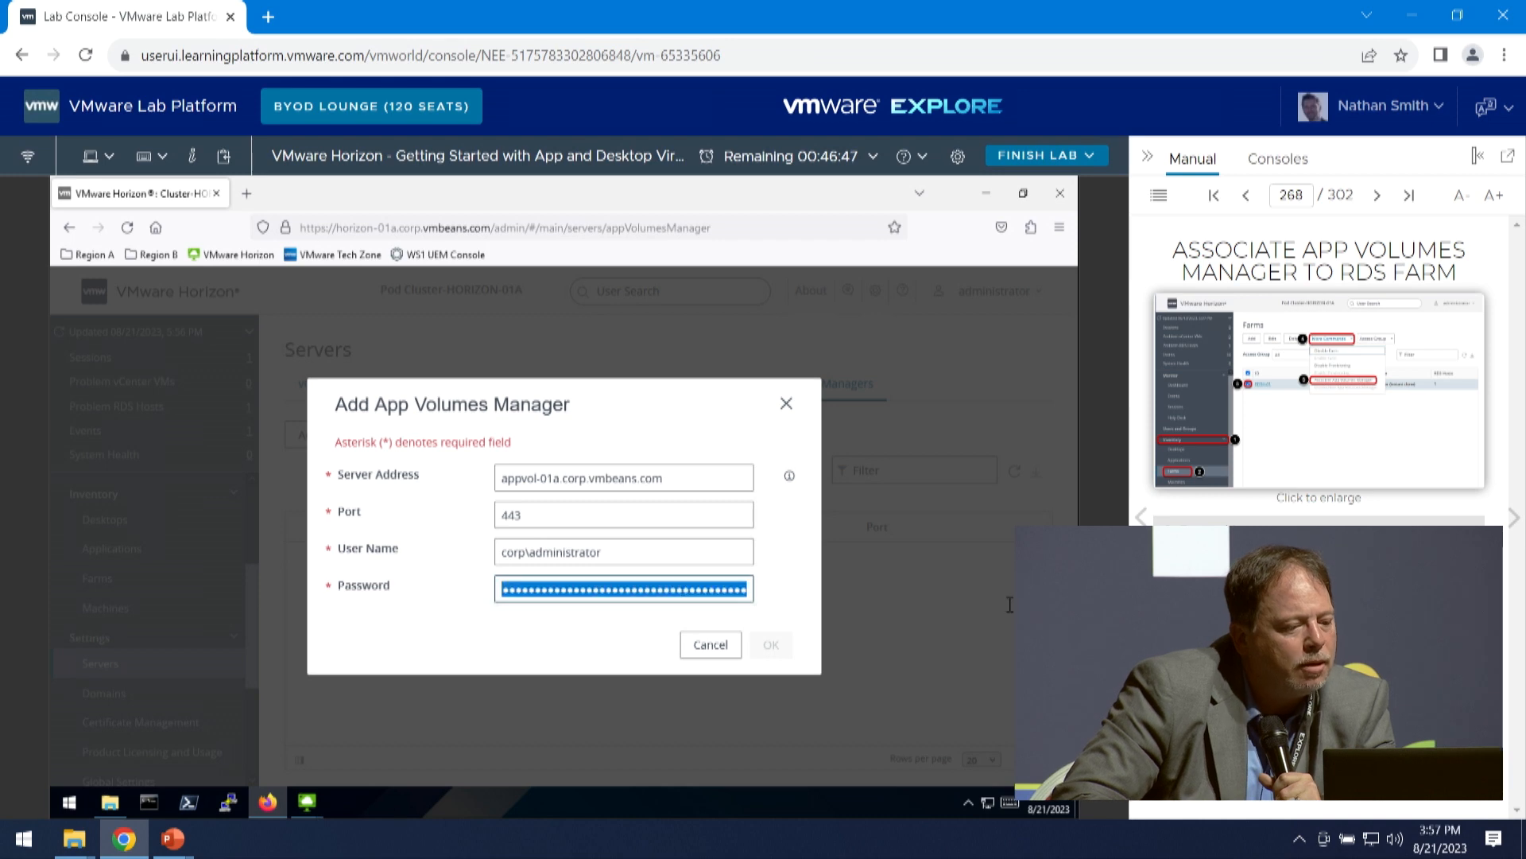
{"action": "key", "text": "BackSpace"}
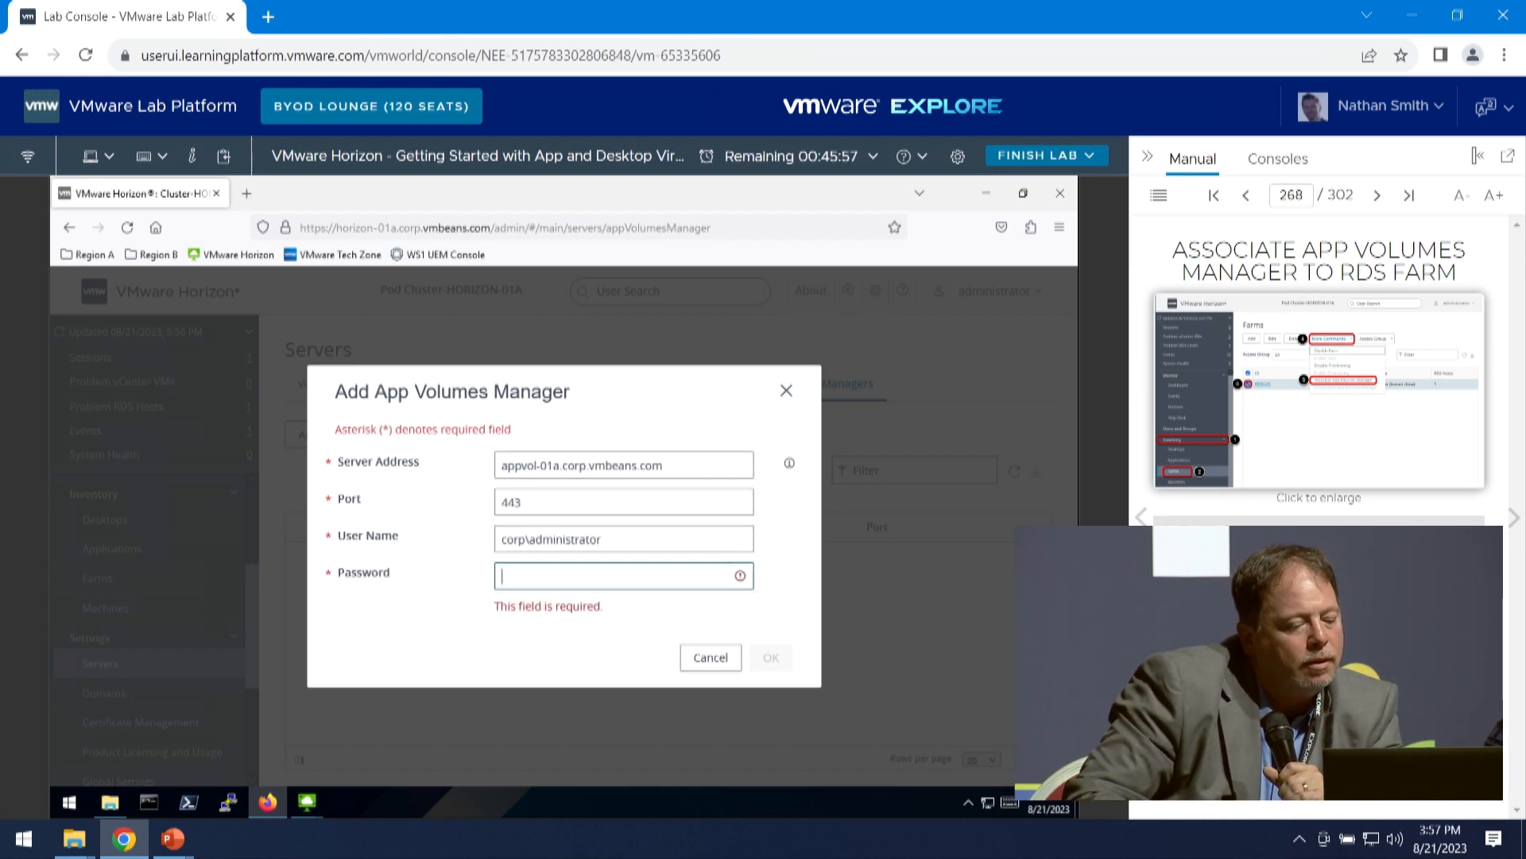
{"action": "type", "text": "VM"}
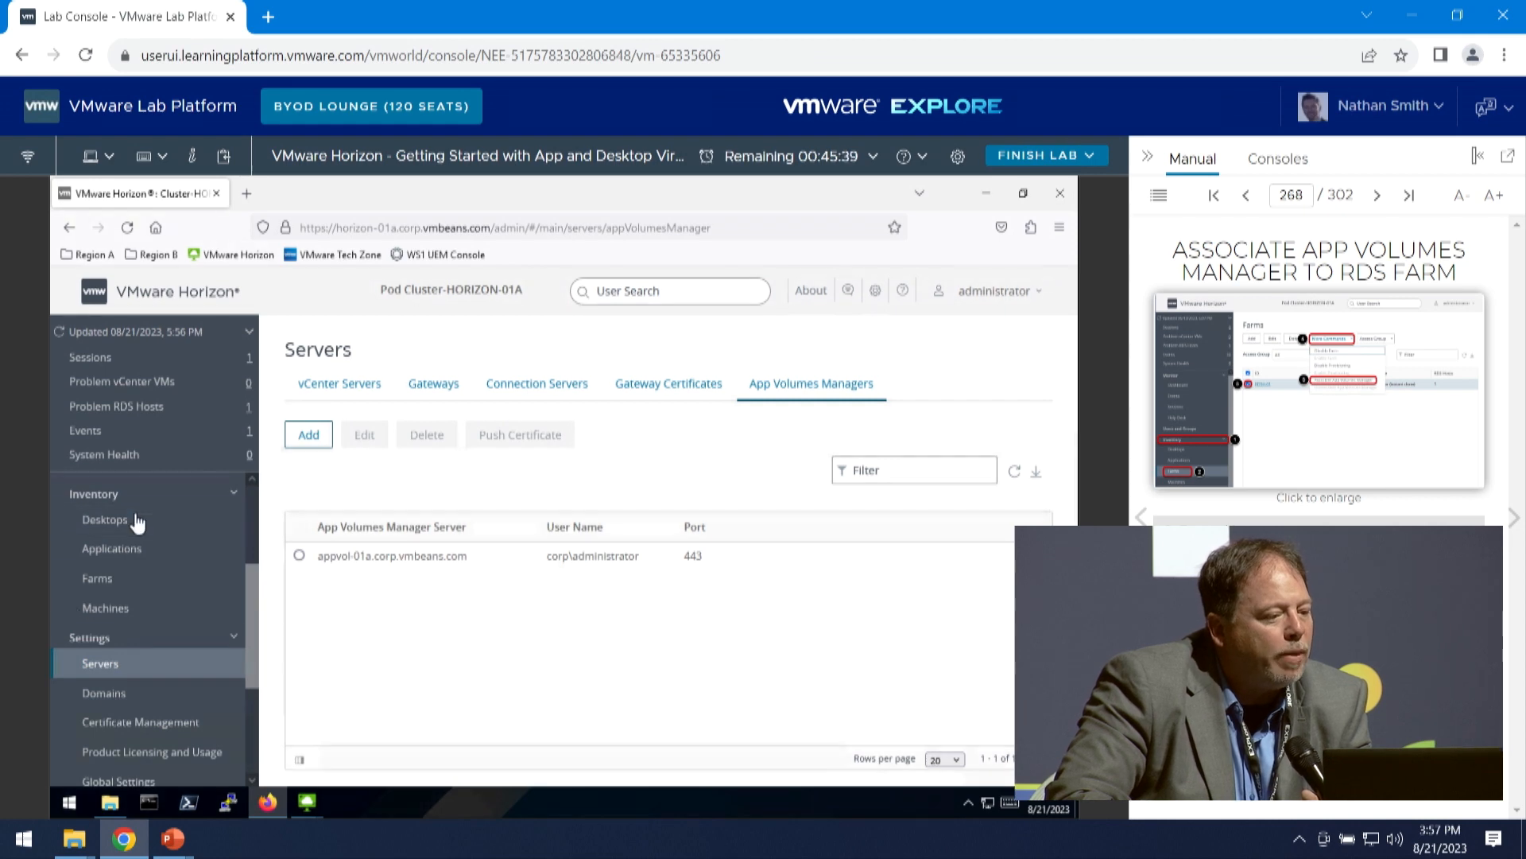
- Associate the RDSH-01 farm with the App Volumes Manager appvol-01a.corp.vmbeans.com
{"action": "left_click", "coordinate": [119, 587]}
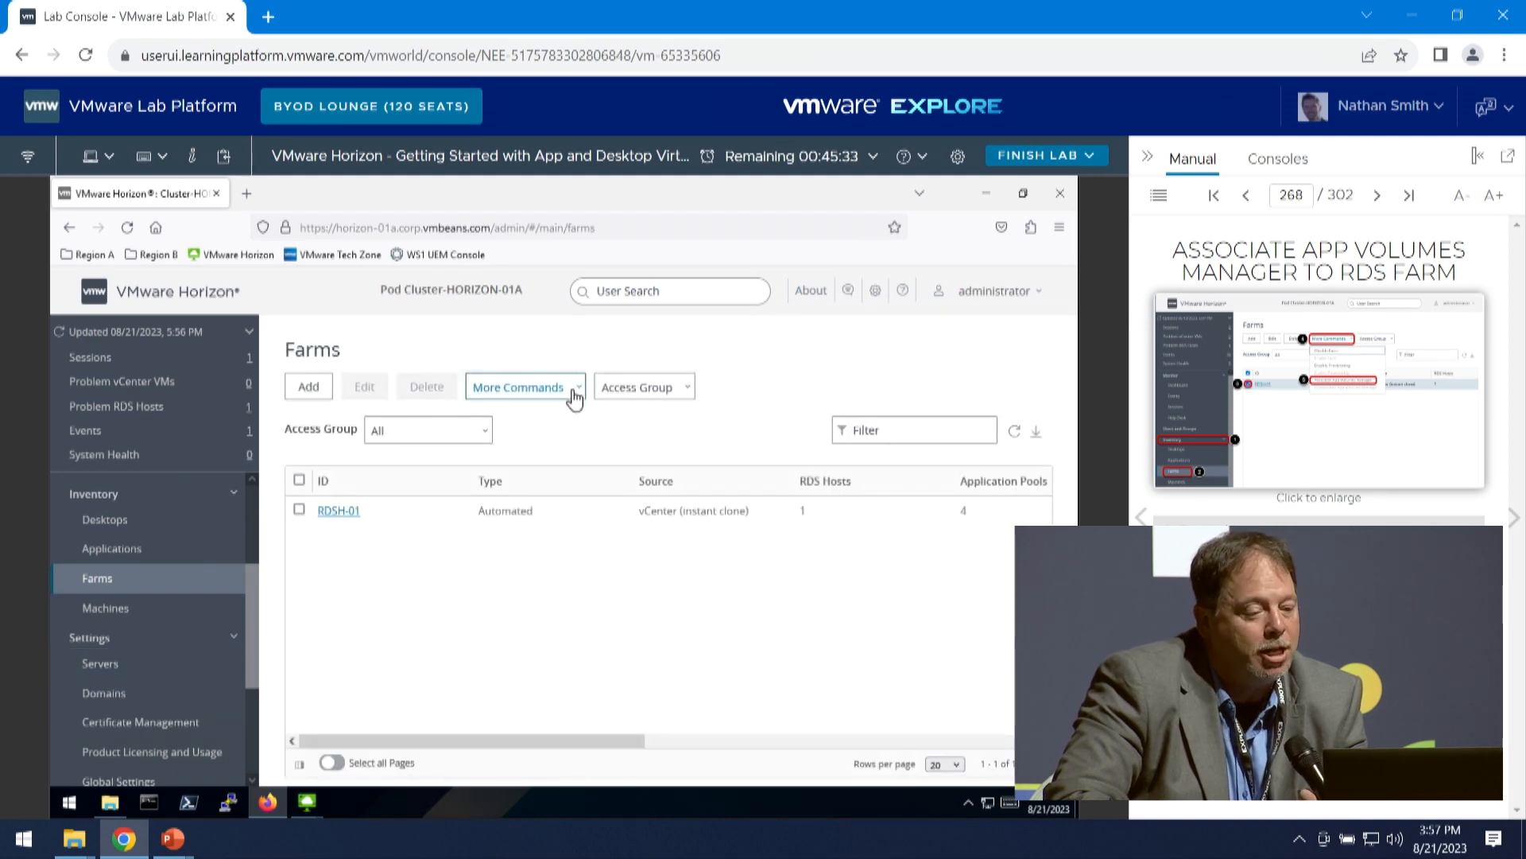
{"action": "left_click", "coordinate": [299, 510]}
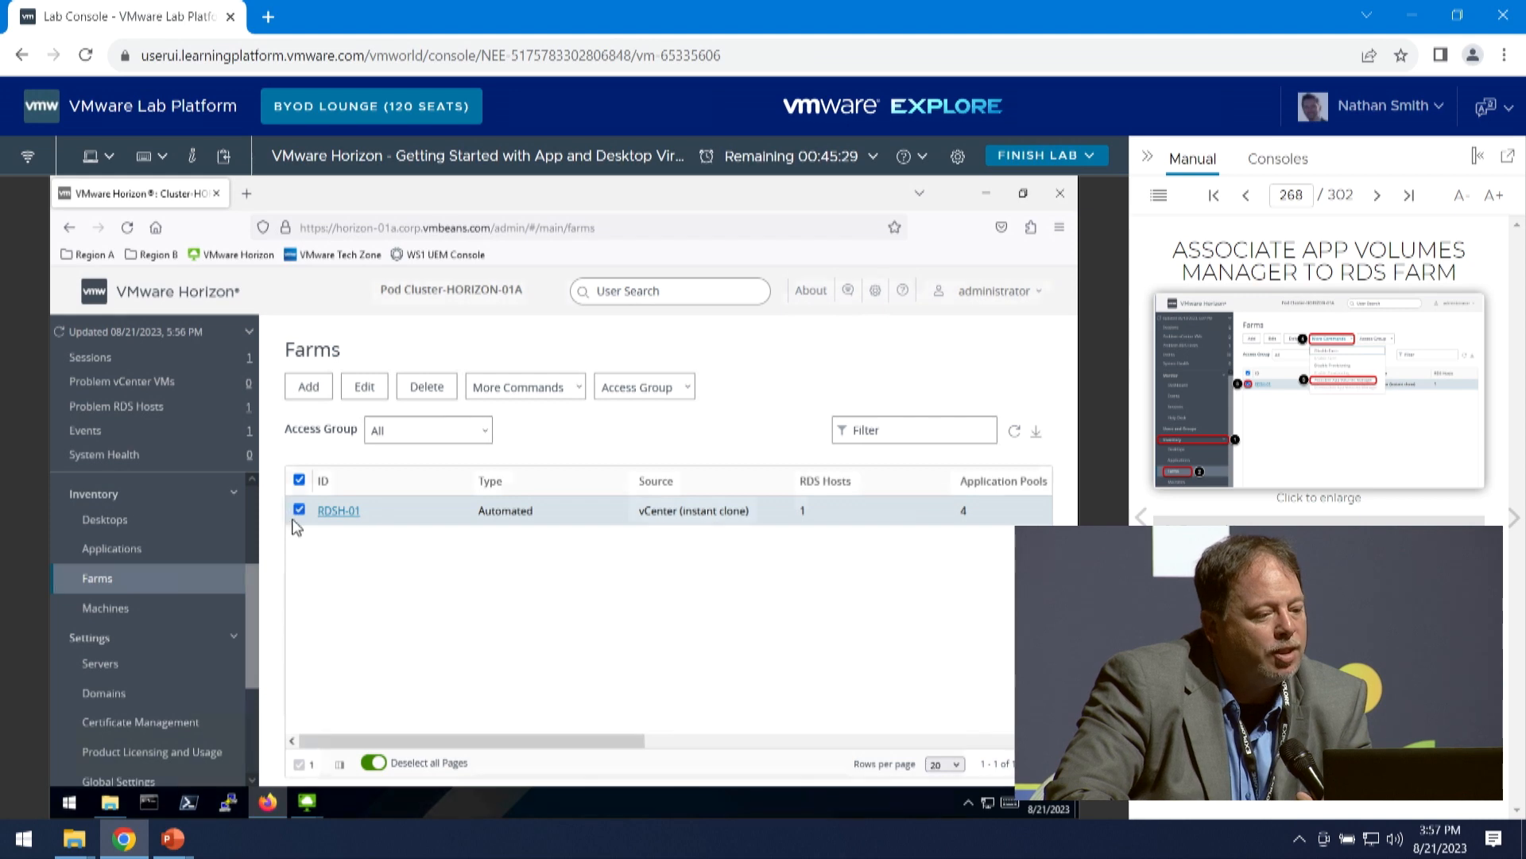
{"action": "left_click", "coordinate": [552, 397]}
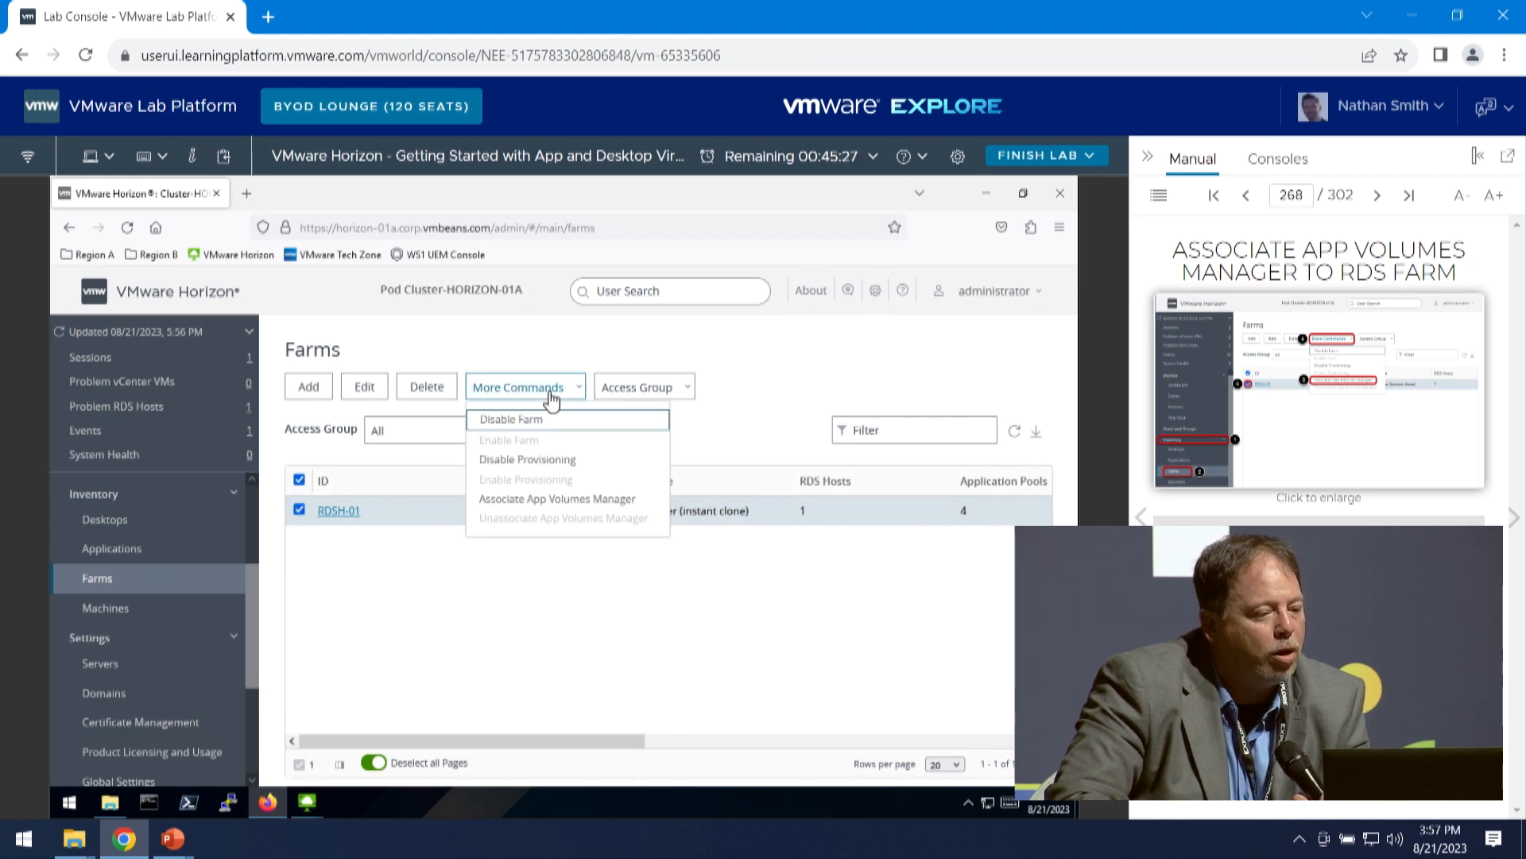
{"action": "left_click", "coordinate": [598, 498]}
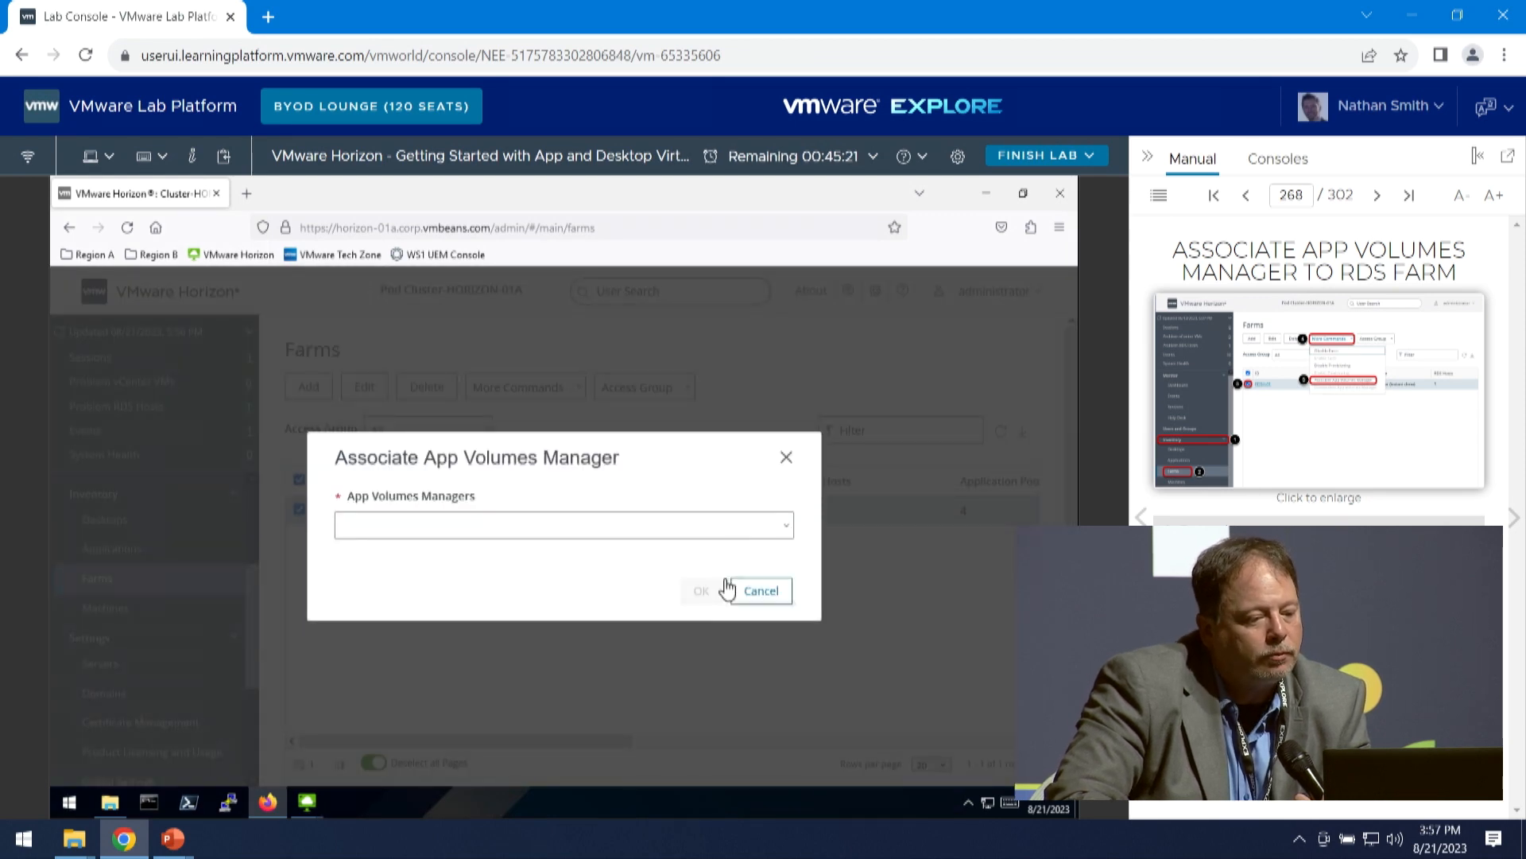
{"action": "left_click", "coordinate": [562, 527]}
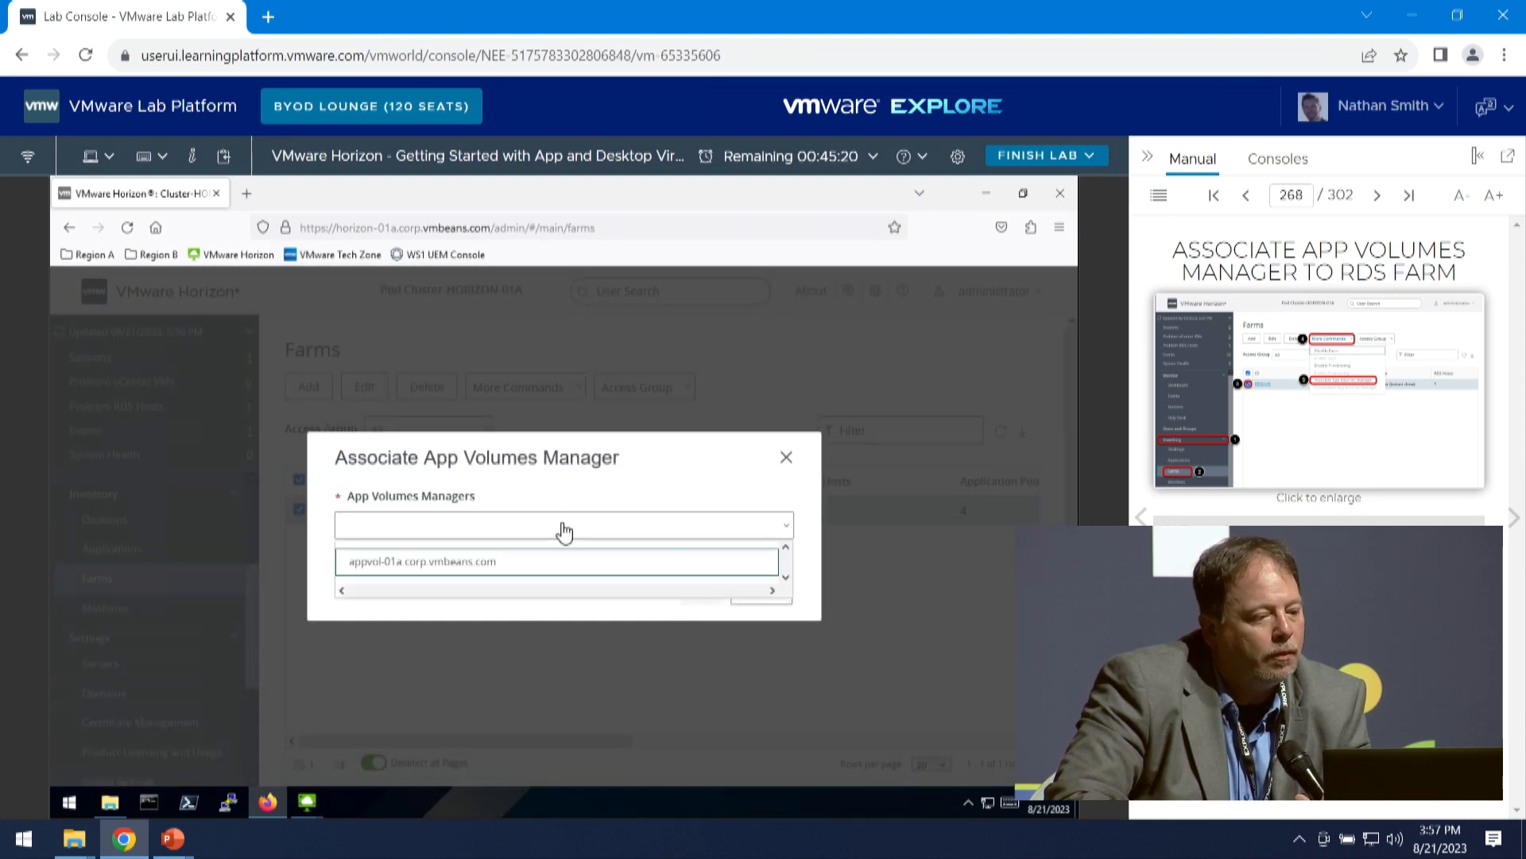
{"action": "left_click", "coordinate": [504, 562]}
{"action": "left_click", "coordinate": [698, 593]}
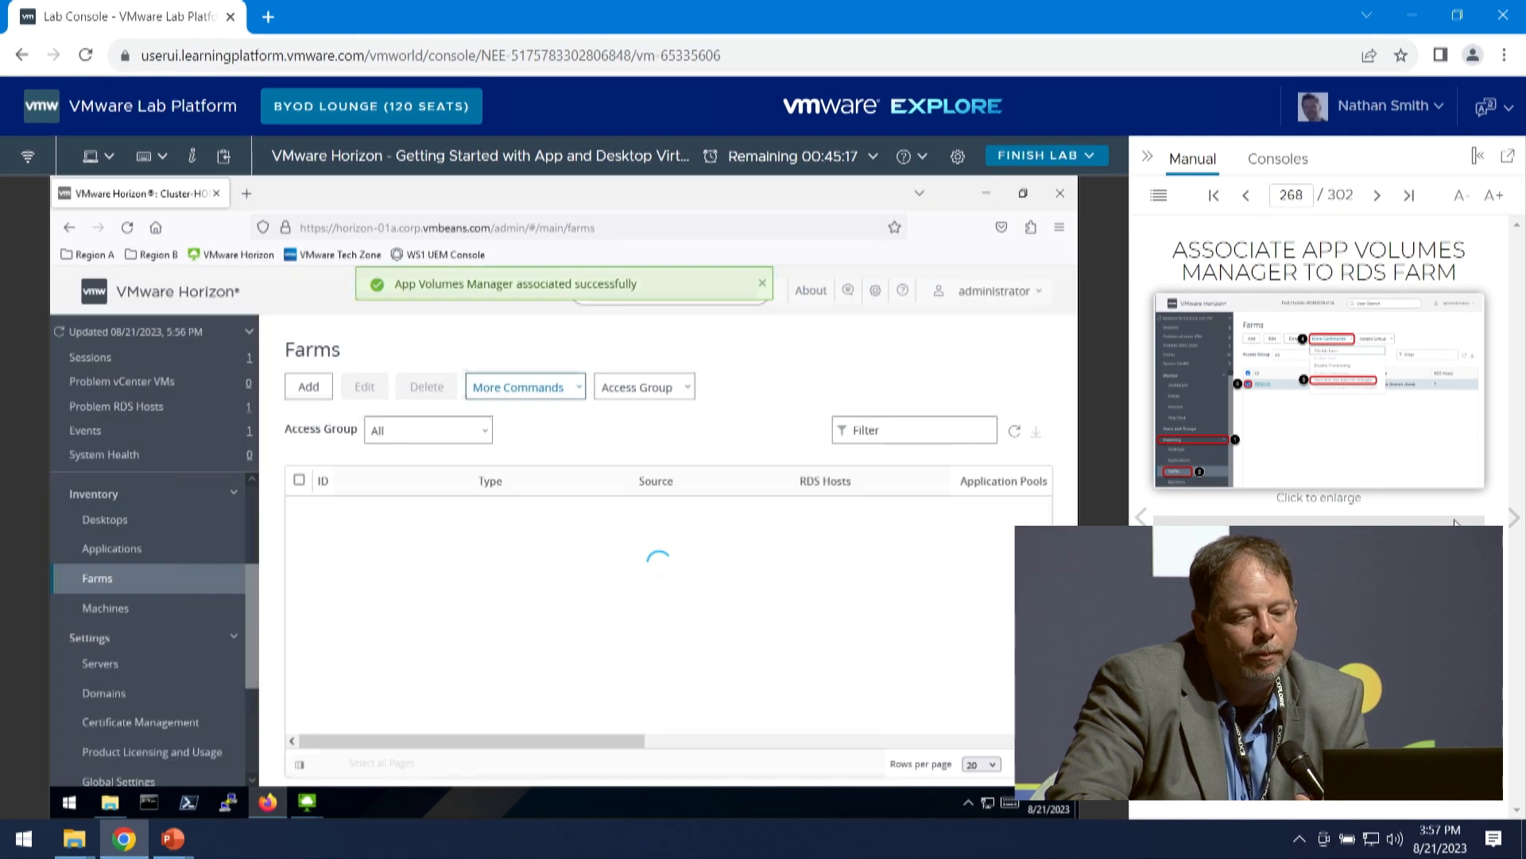
- Advance the manual to Login to App Volumes Manager and open App Volumes Manager A from the Region A bookmarks in a new tab
{"action": "left_click", "coordinate": [1512, 517]}
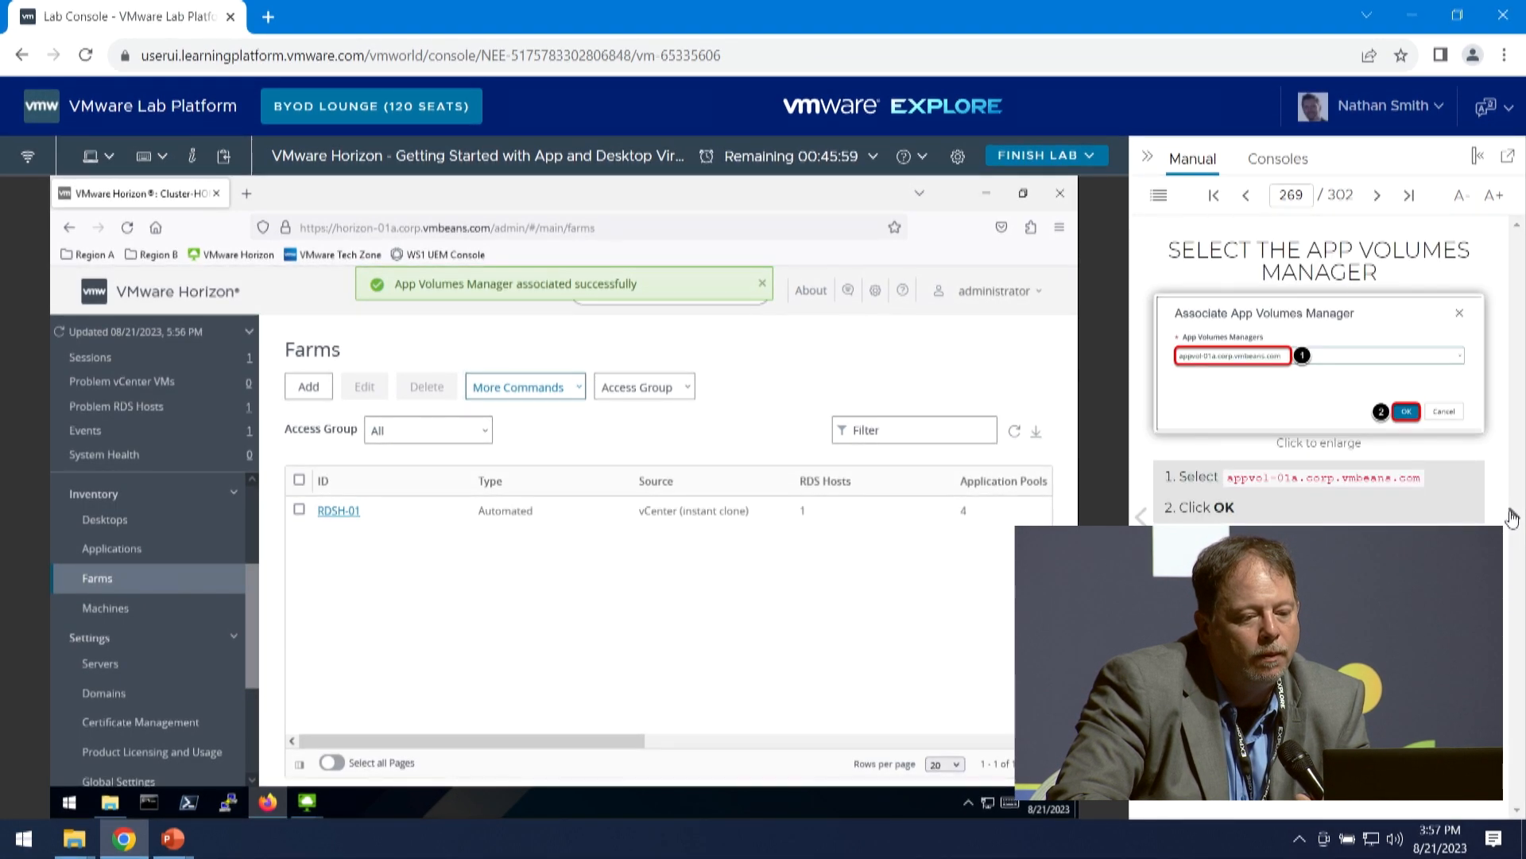
{"action": "left_click", "coordinate": [1512, 518]}
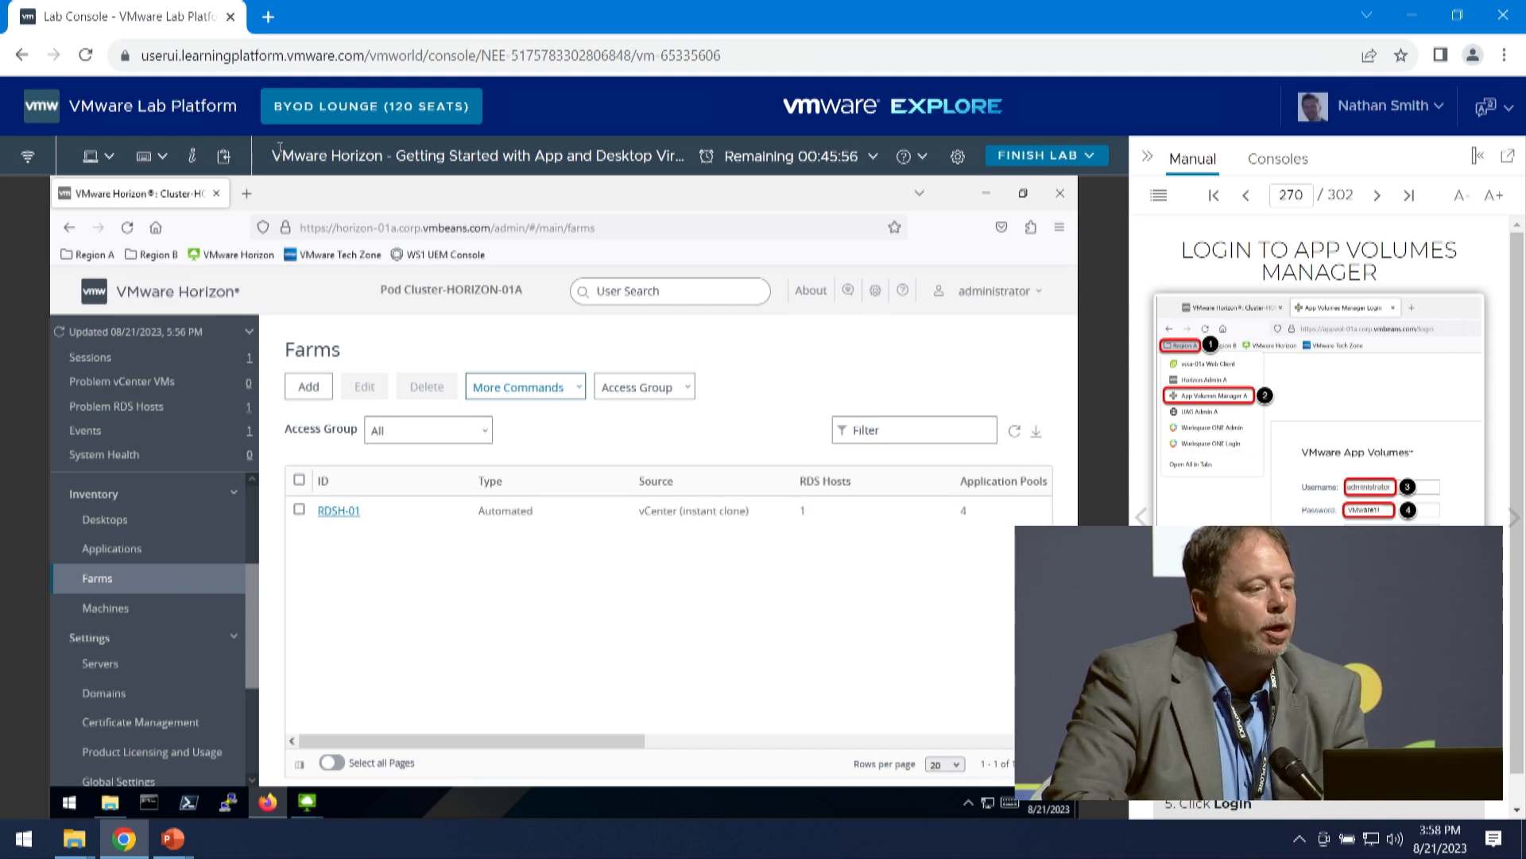
{"action": "left_click", "coordinate": [248, 194]}
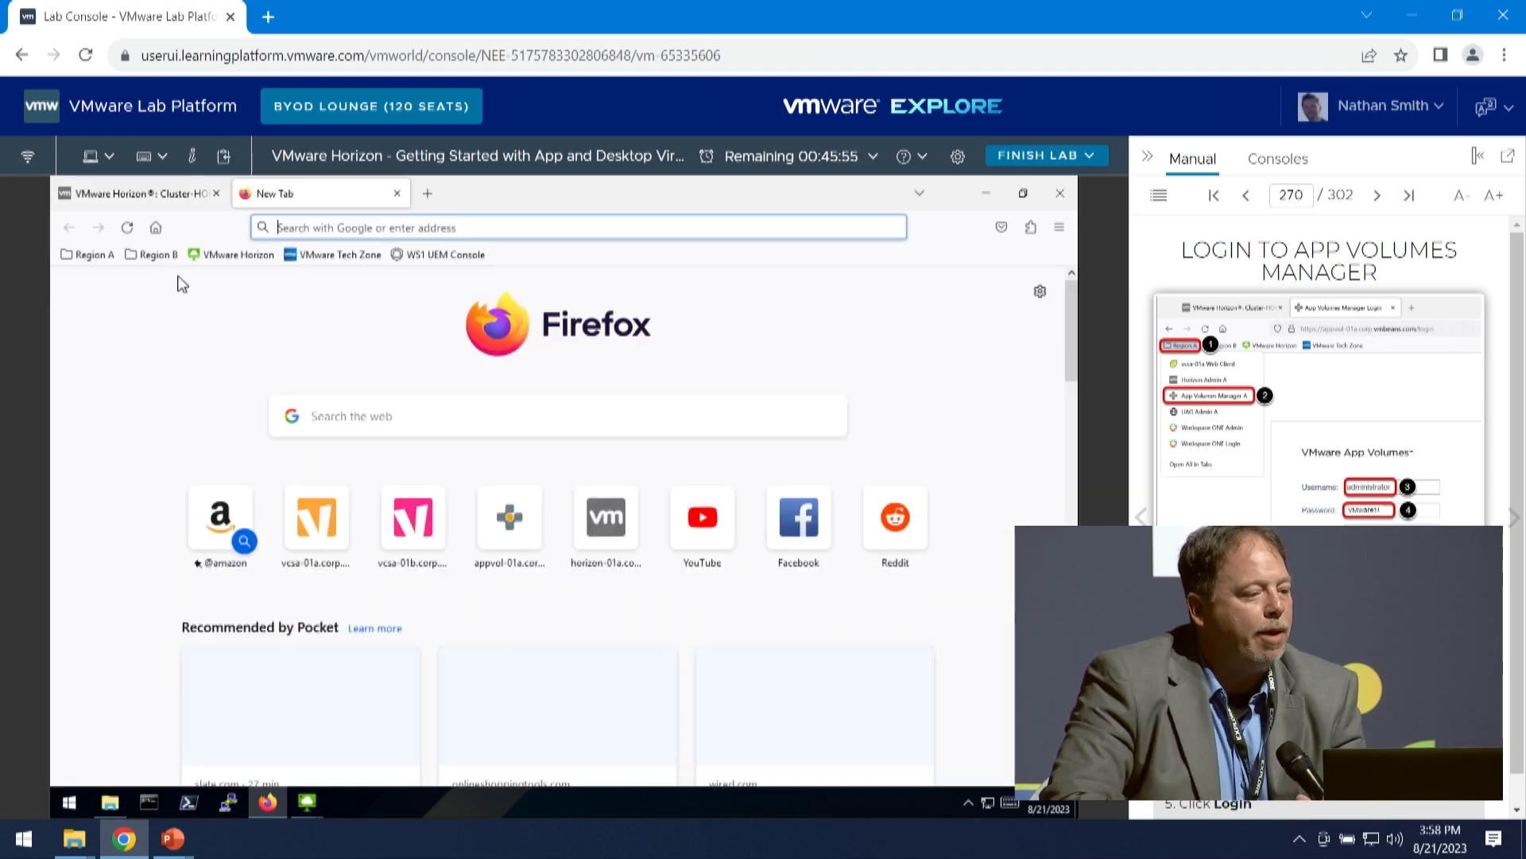
{"action": "left_click", "coordinate": [94, 255]}
{"action": "left_click", "coordinate": [131, 336]}
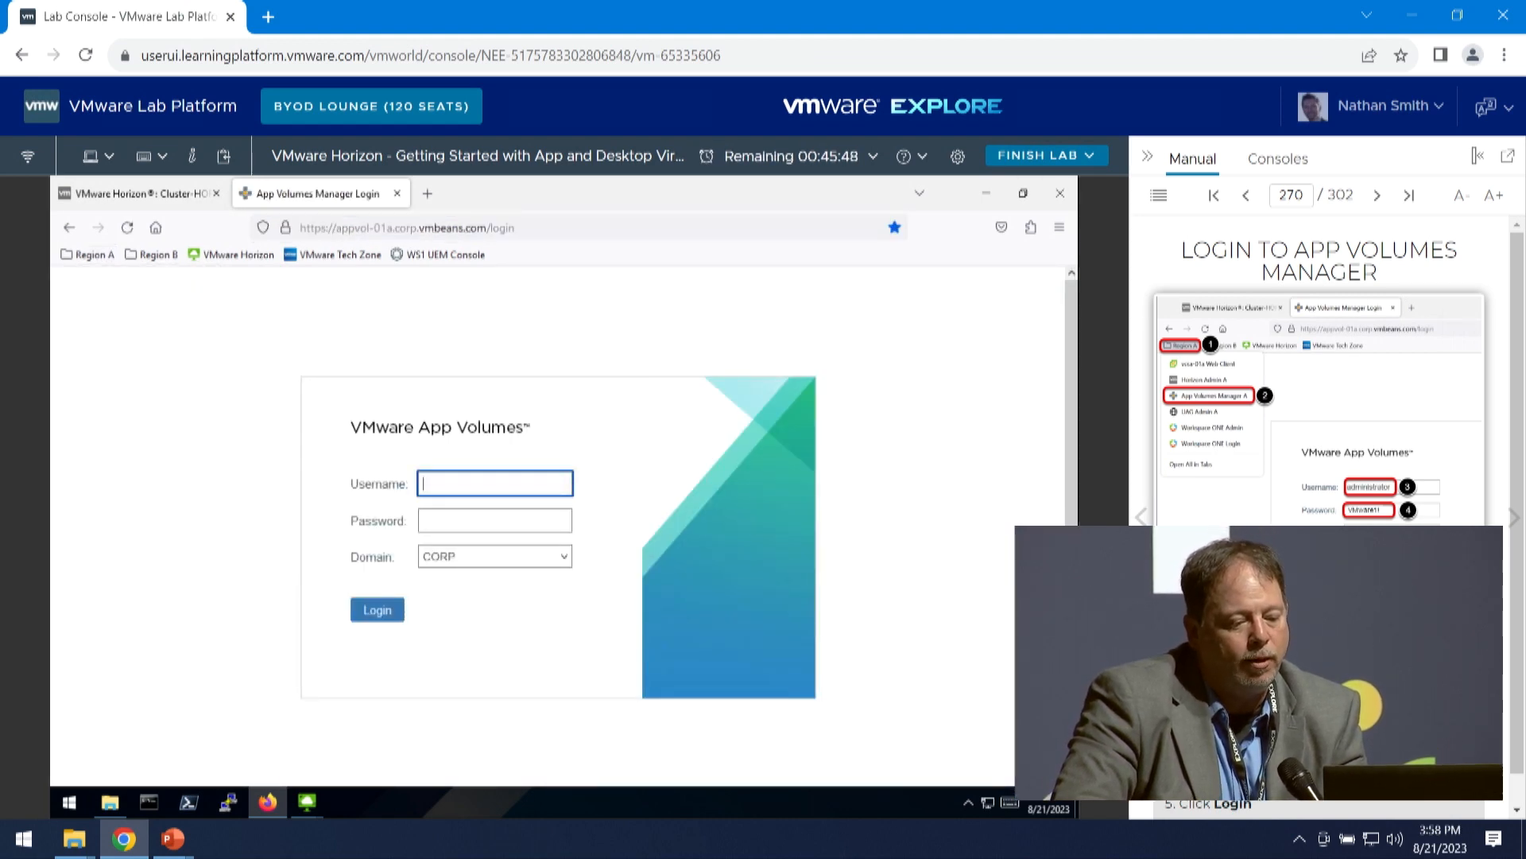
- Sign in to VMware App Volumes as Administrator in the CORP domain with the account password
{"action": "left_click_drag", "start_coordinate": [1292, 759], "coordinate": [422, 485]}
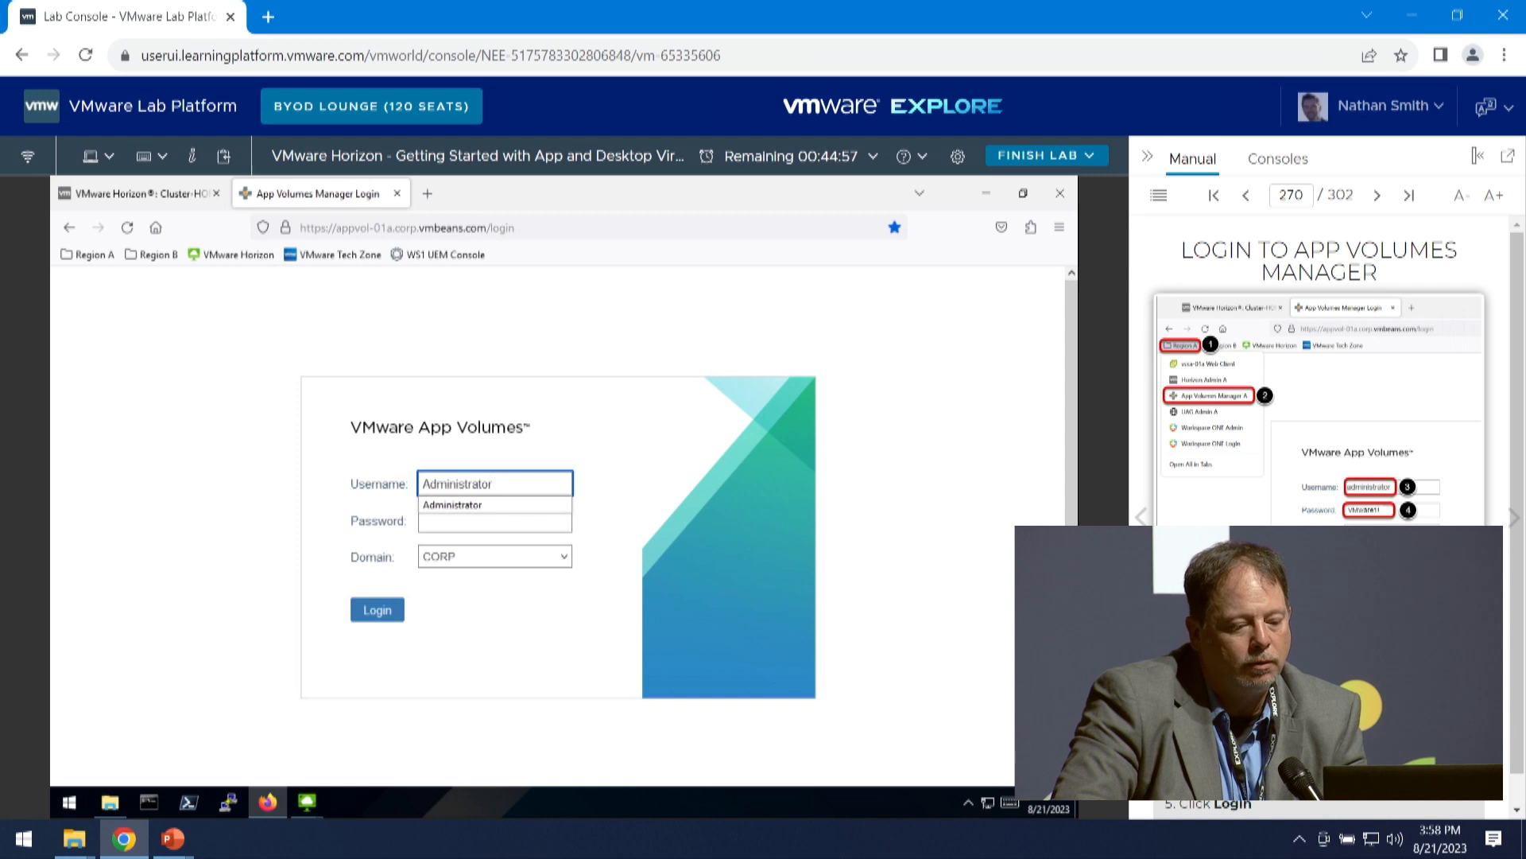
{"action": "left_click_drag", "start_coordinate": [1292, 775], "coordinate": [474, 527]}
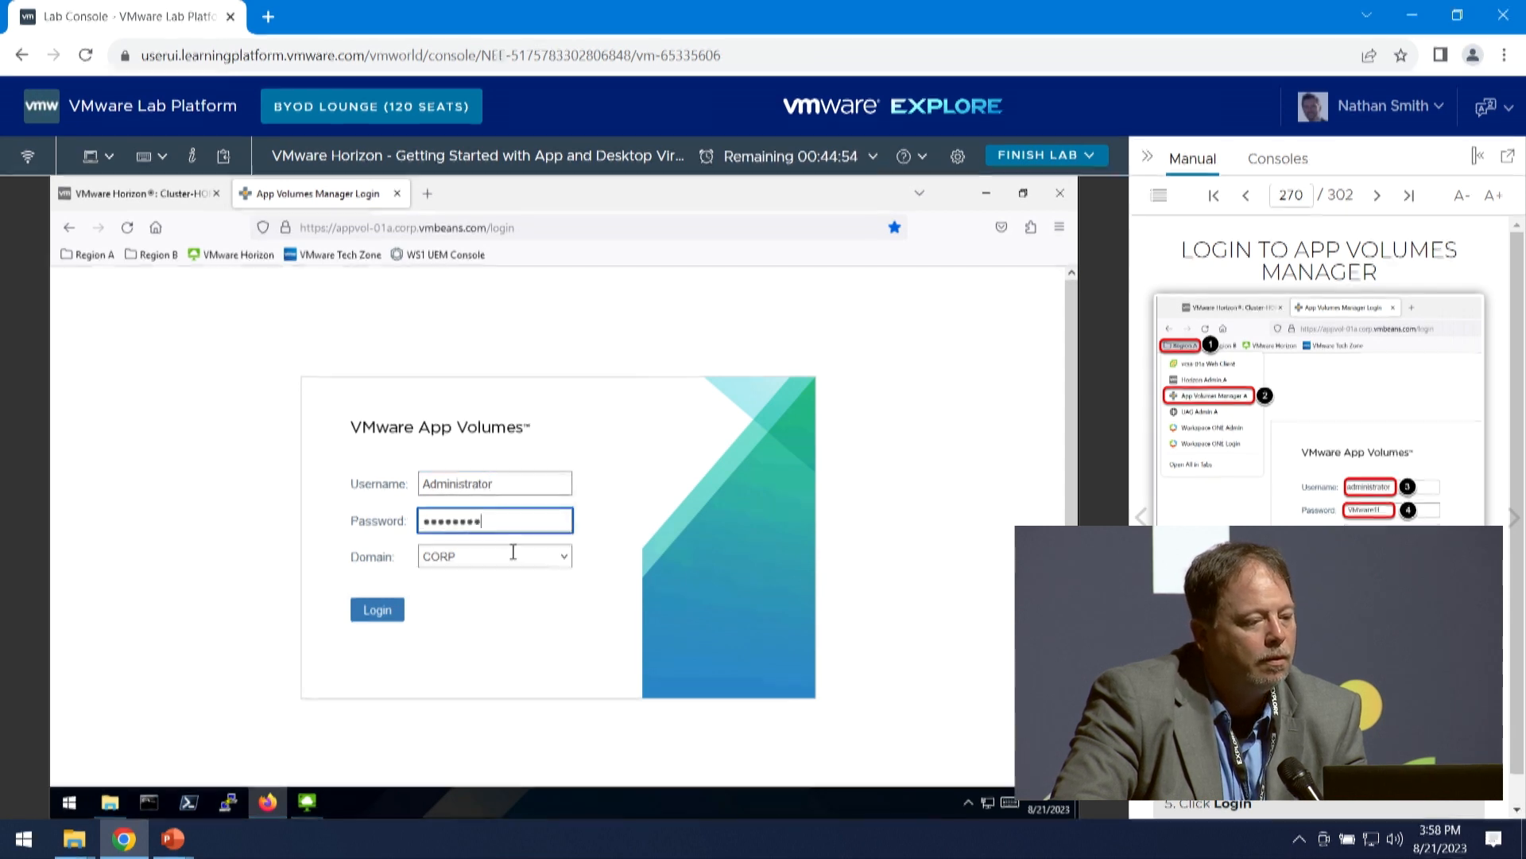
{"action": "left_click", "coordinate": [377, 609]}
- Follow the manual through Change Delivery Type, setting the Filezilla 3.64.0 package's delivery to On-demand and saving it
{"action": "left_click", "coordinate": [1514, 519]}
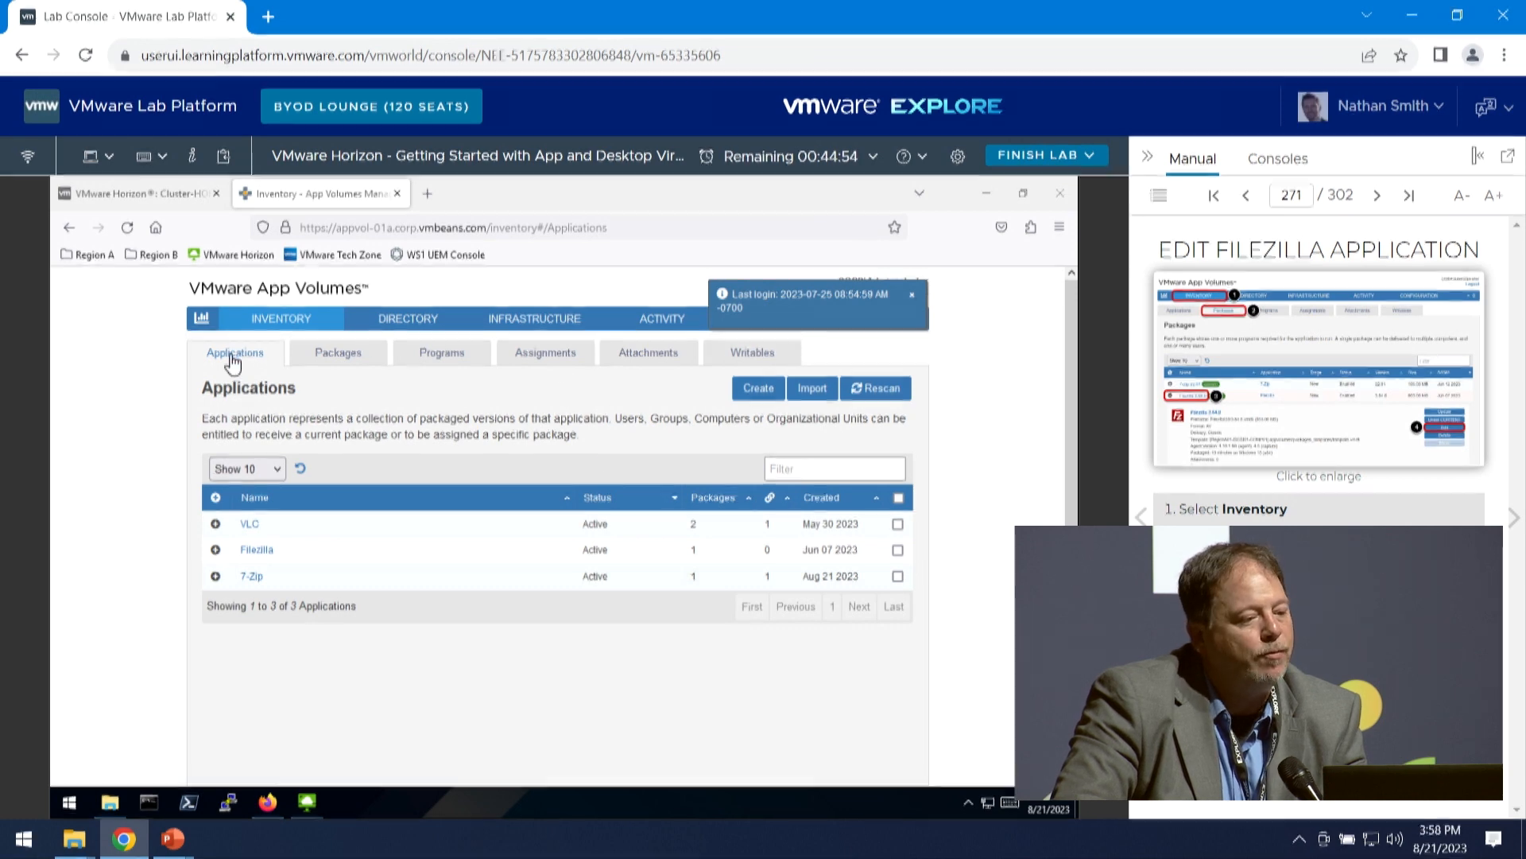
{"action": "left_click", "coordinate": [347, 354]}
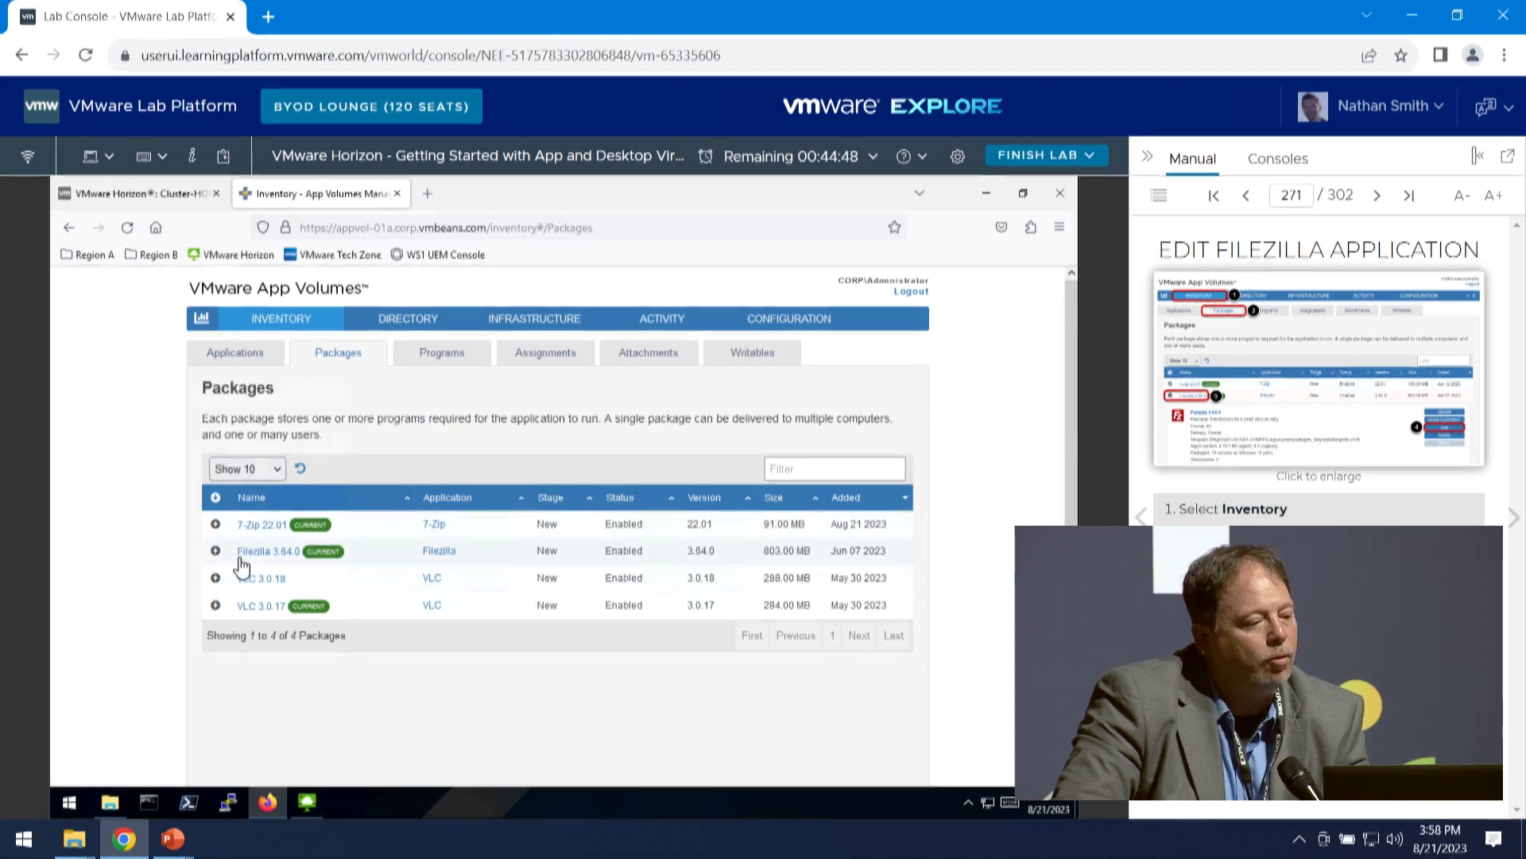
{"action": "left_click", "coordinate": [215, 552]}
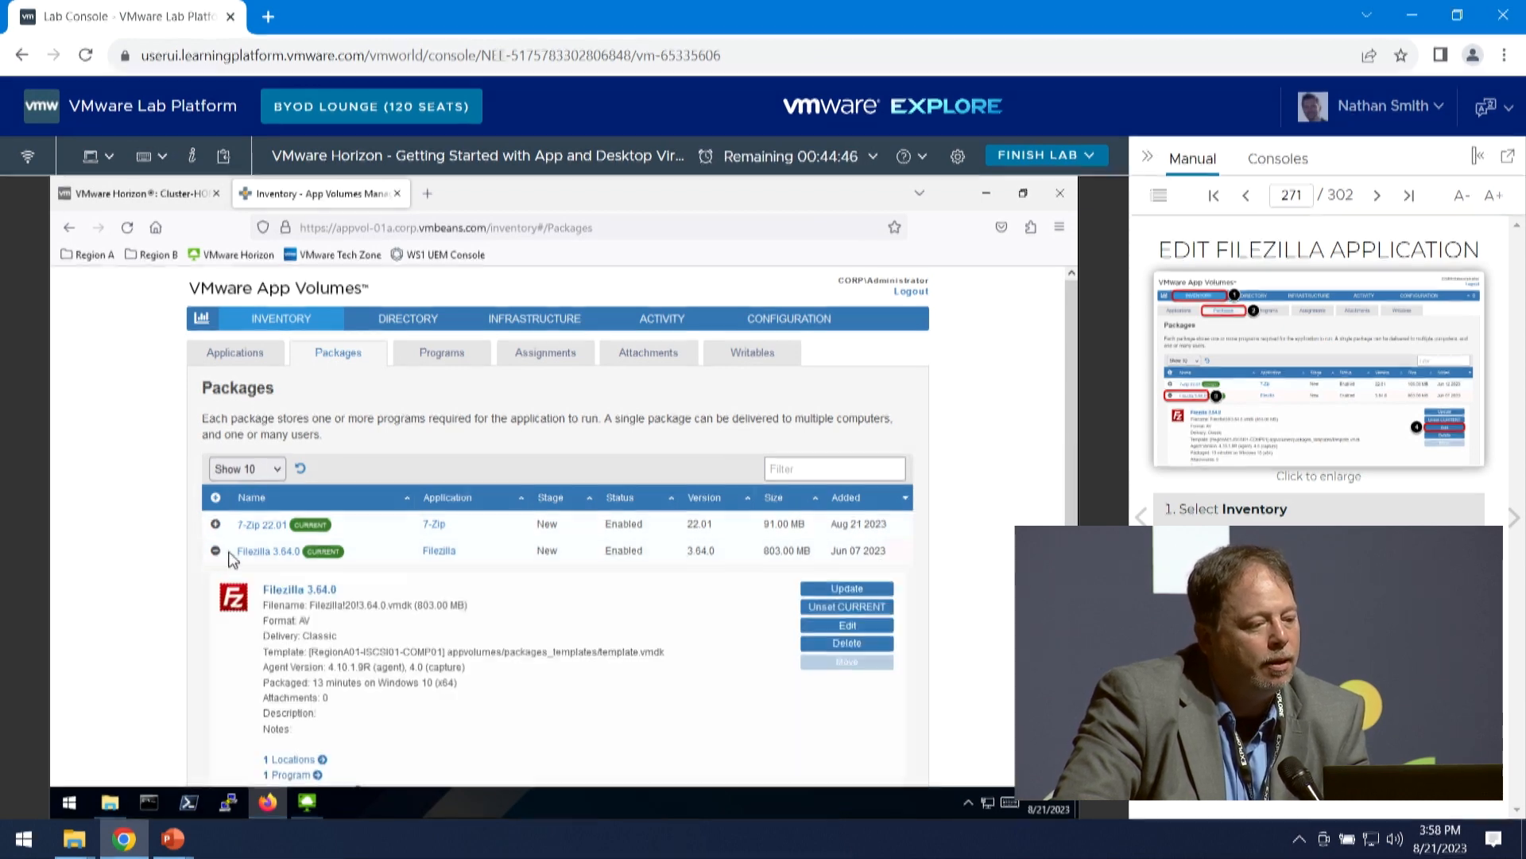
{"action": "scroll", "coordinate": [362, 646], "scroll_direction": "down", "scroll_amount": 1}
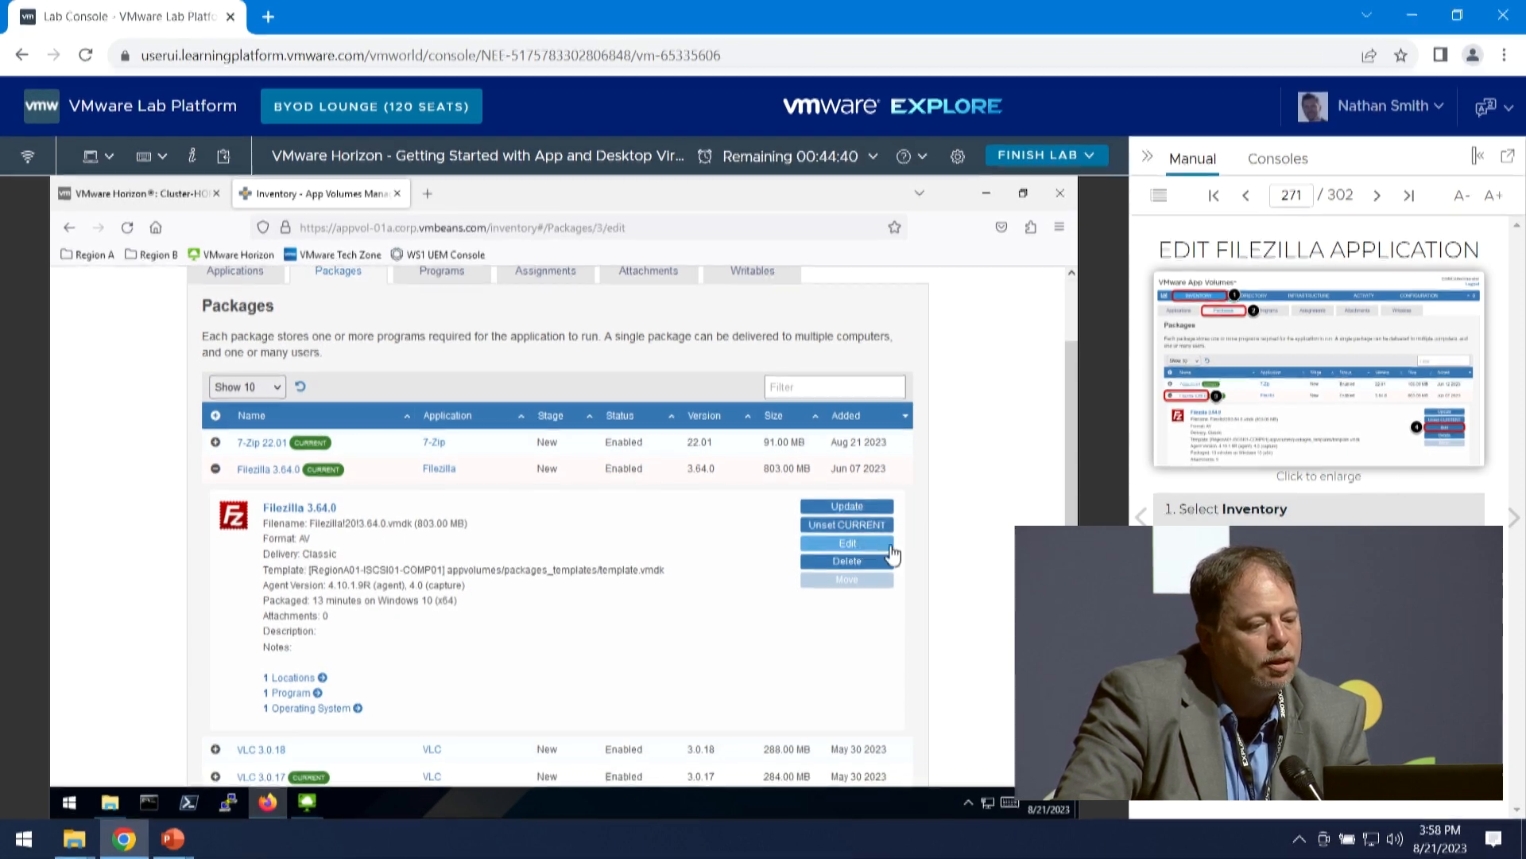
{"action": "left_click", "coordinate": [848, 544]}
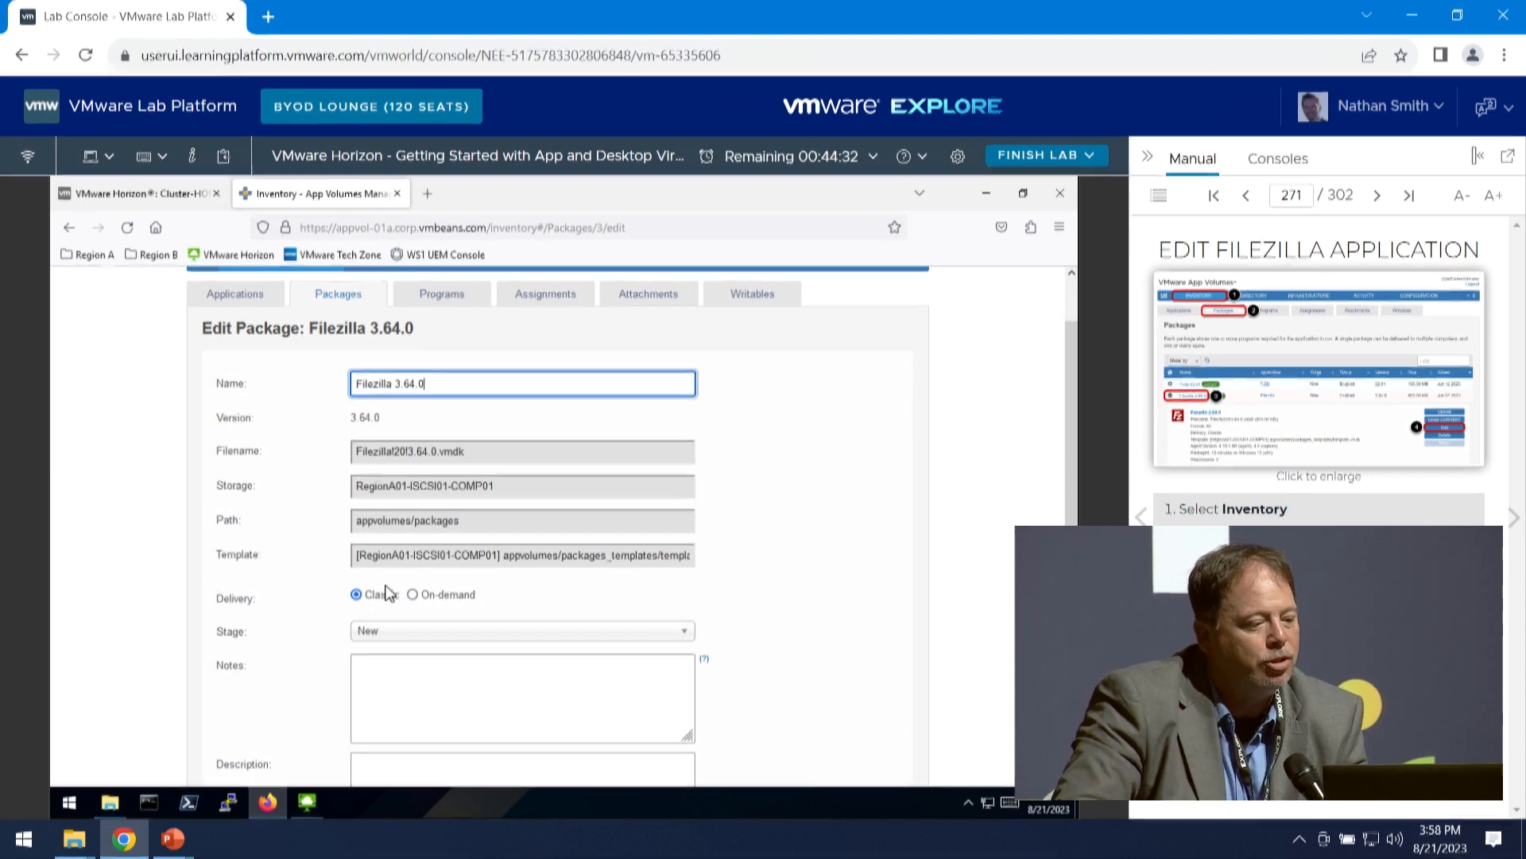
{"action": "left_click", "coordinate": [413, 596]}
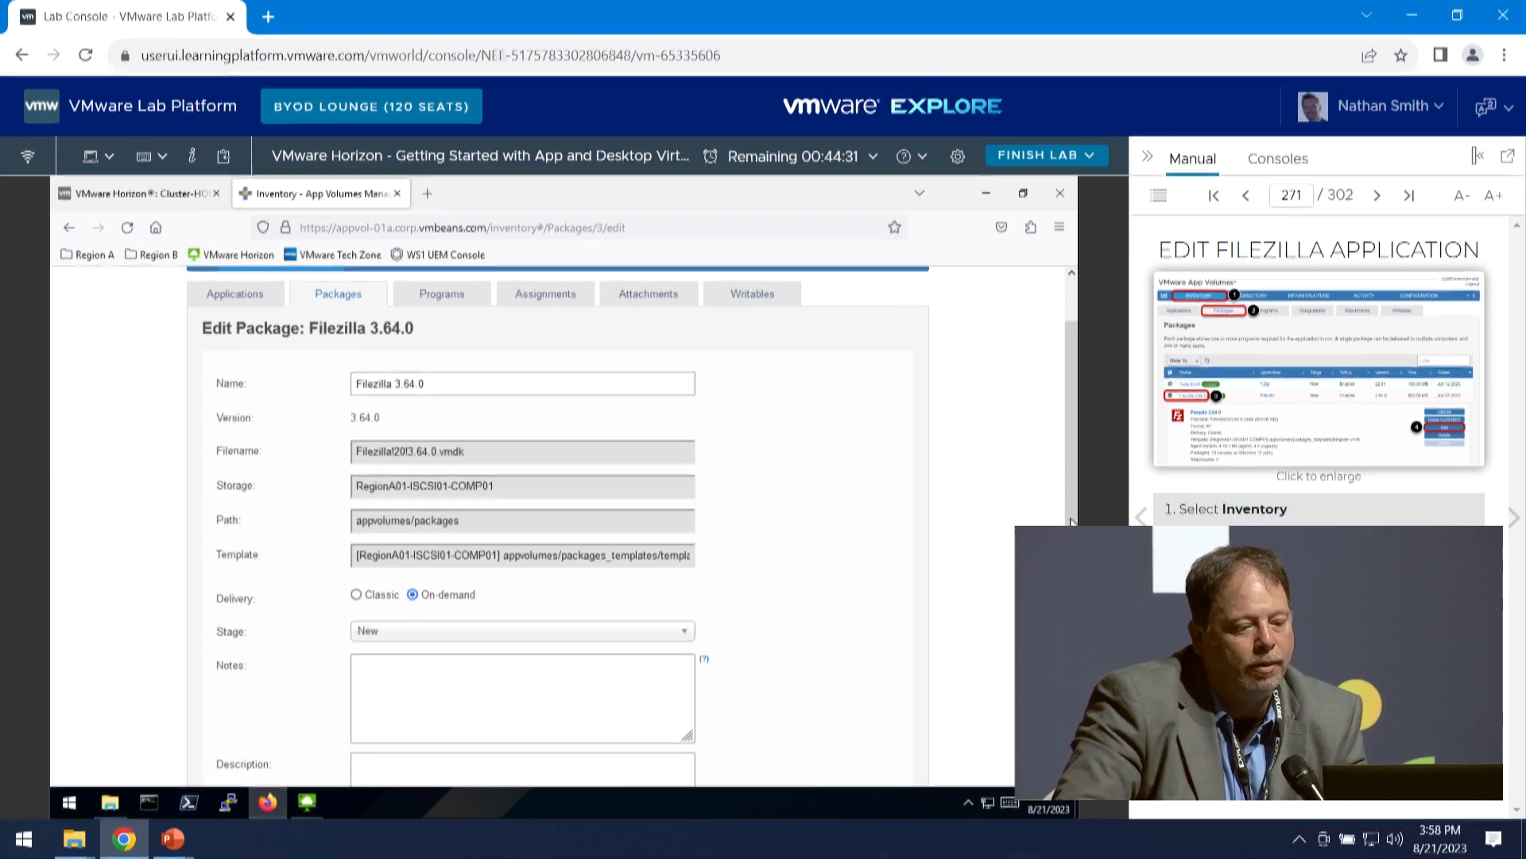
{"action": "left_click", "coordinate": [1515, 518]}
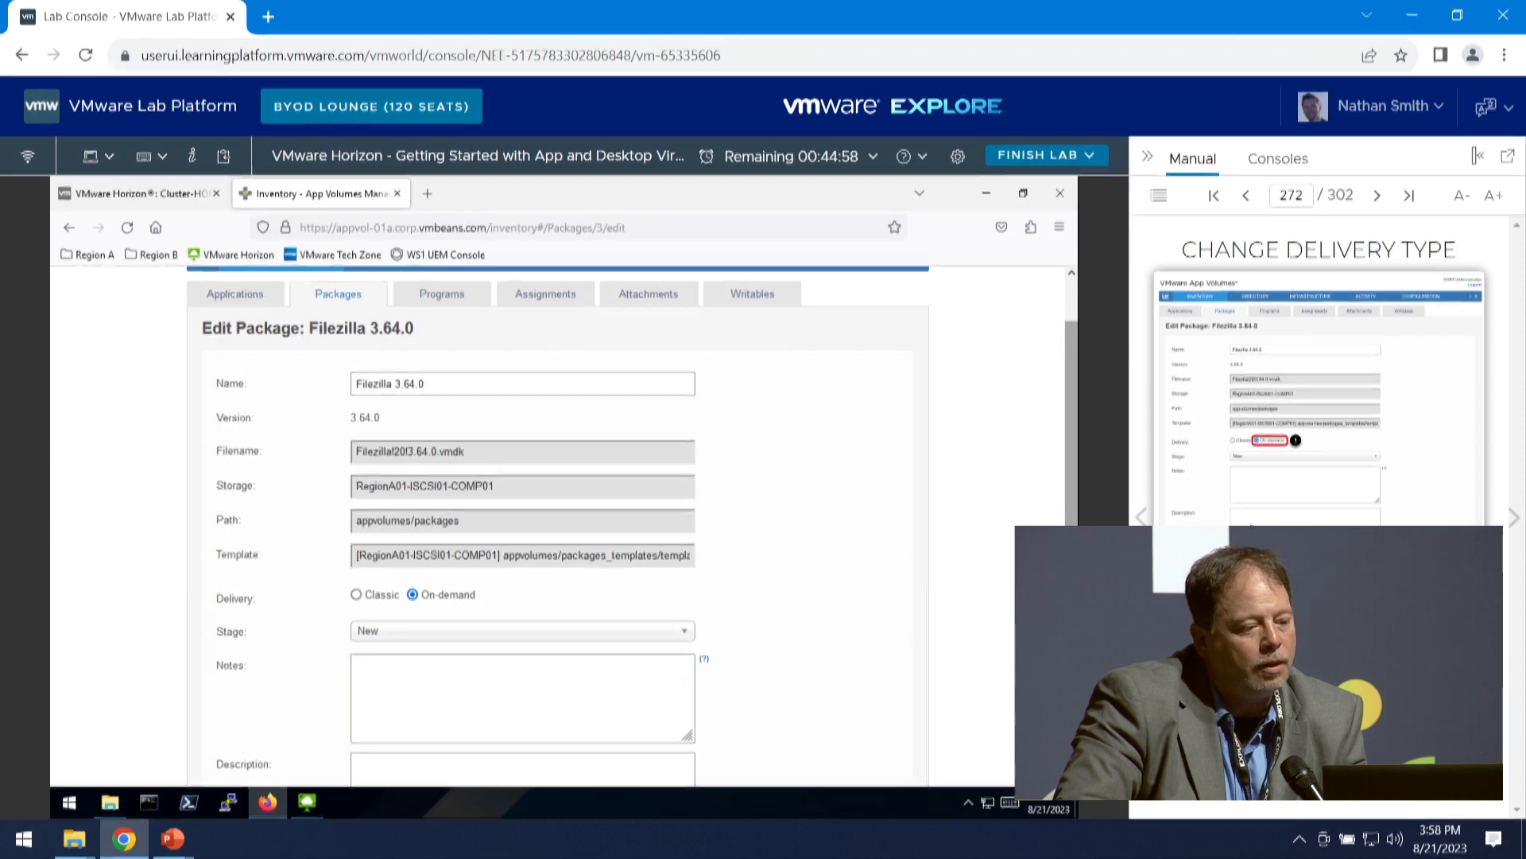
{"action": "scroll", "coordinate": [841, 636], "scroll_direction": "down", "scroll_amount": 3}
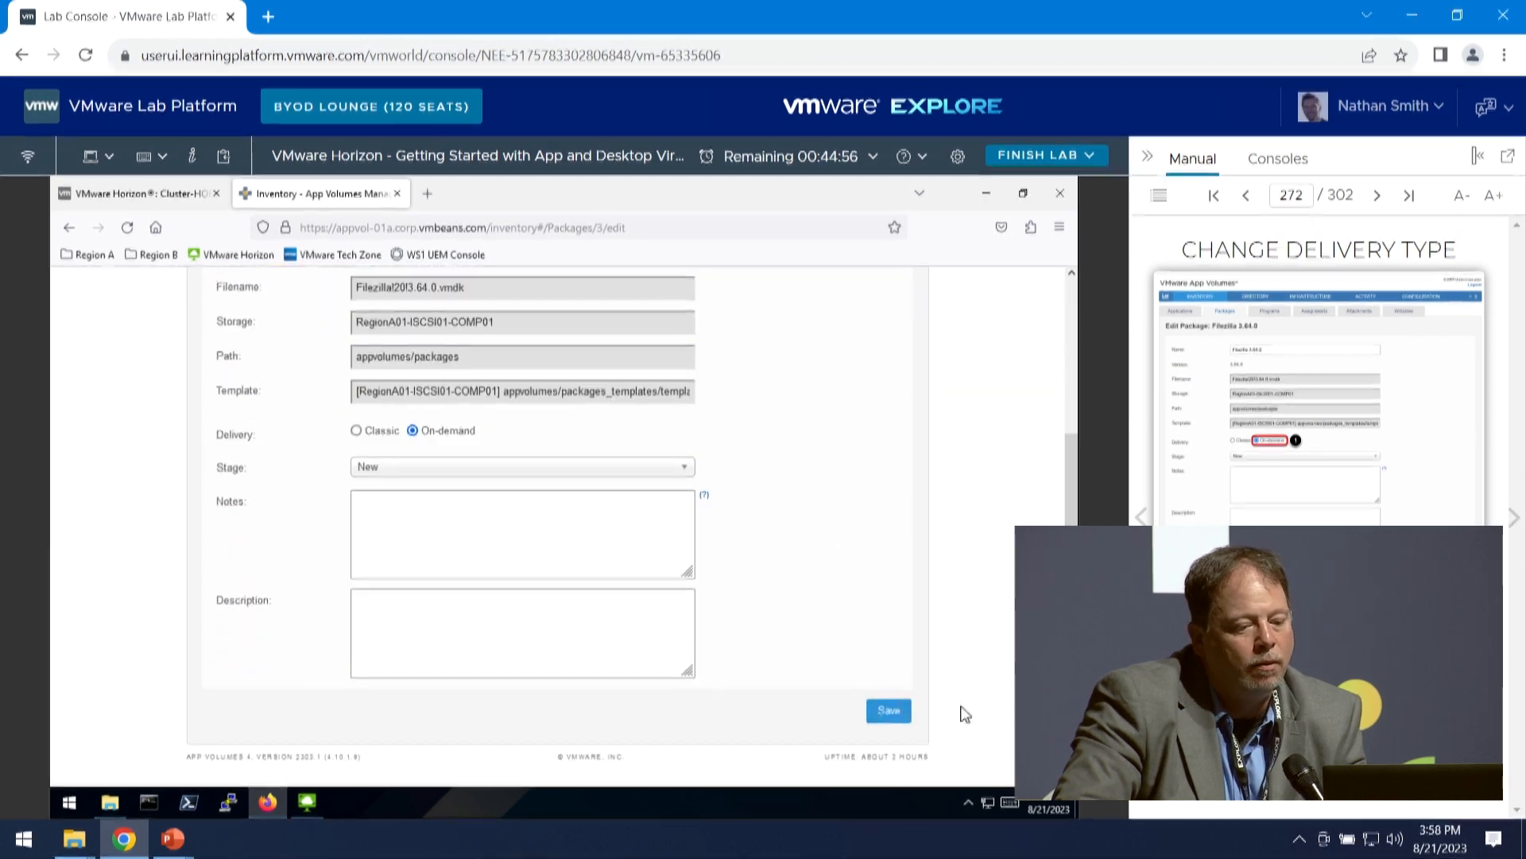
{"action": "left_click", "coordinate": [896, 713]}
- Advance the manual to Return to Horizon Administrator and start adding an application pool from App Volumes Manager in the Horizon console
{"action": "left_click", "coordinate": [1509, 524]}
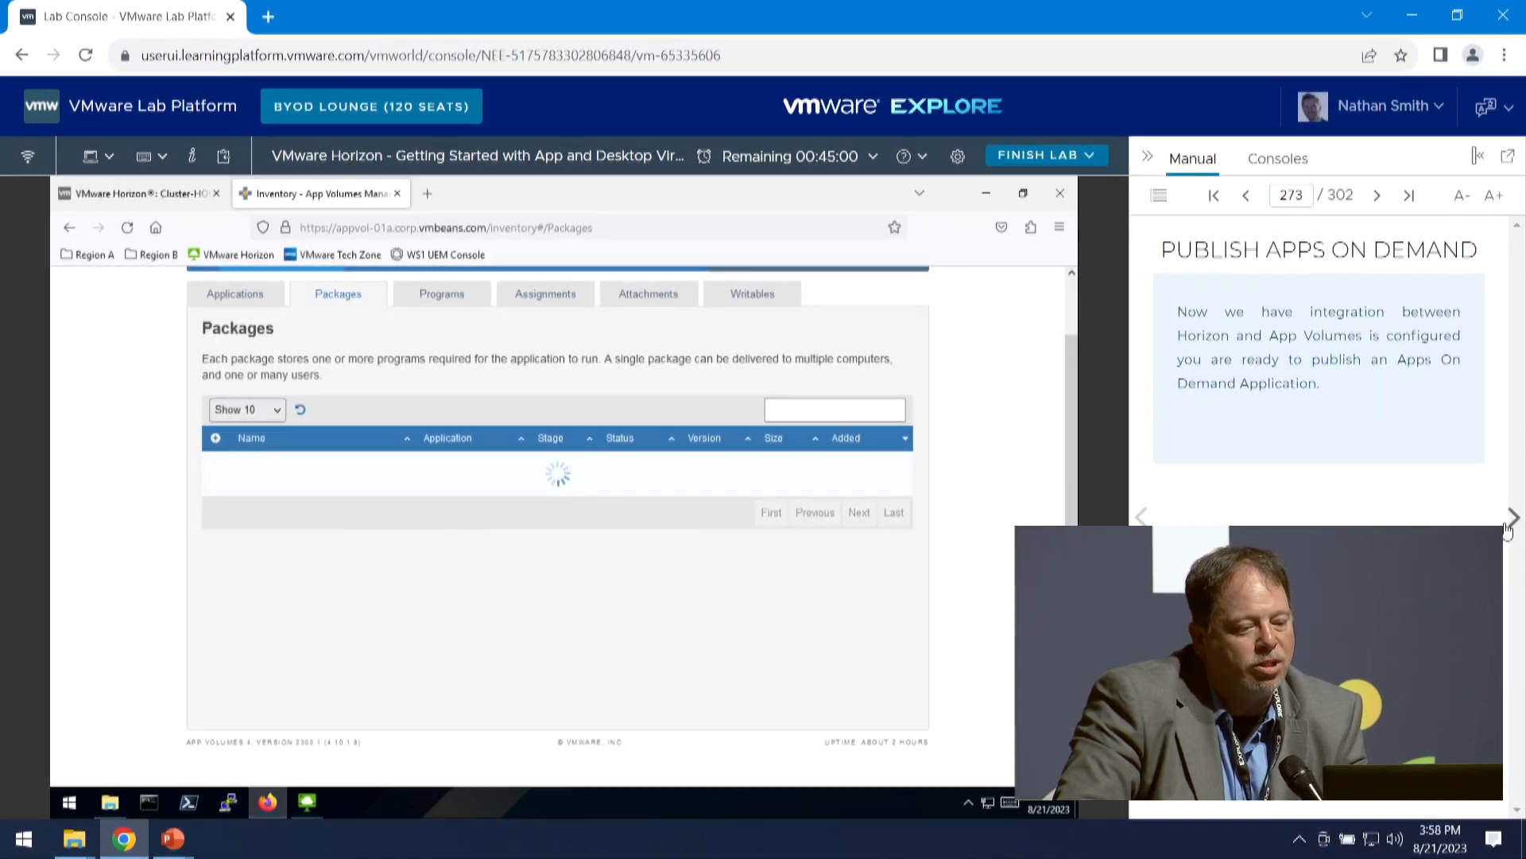
{"action": "left_click", "coordinate": [1513, 525]}
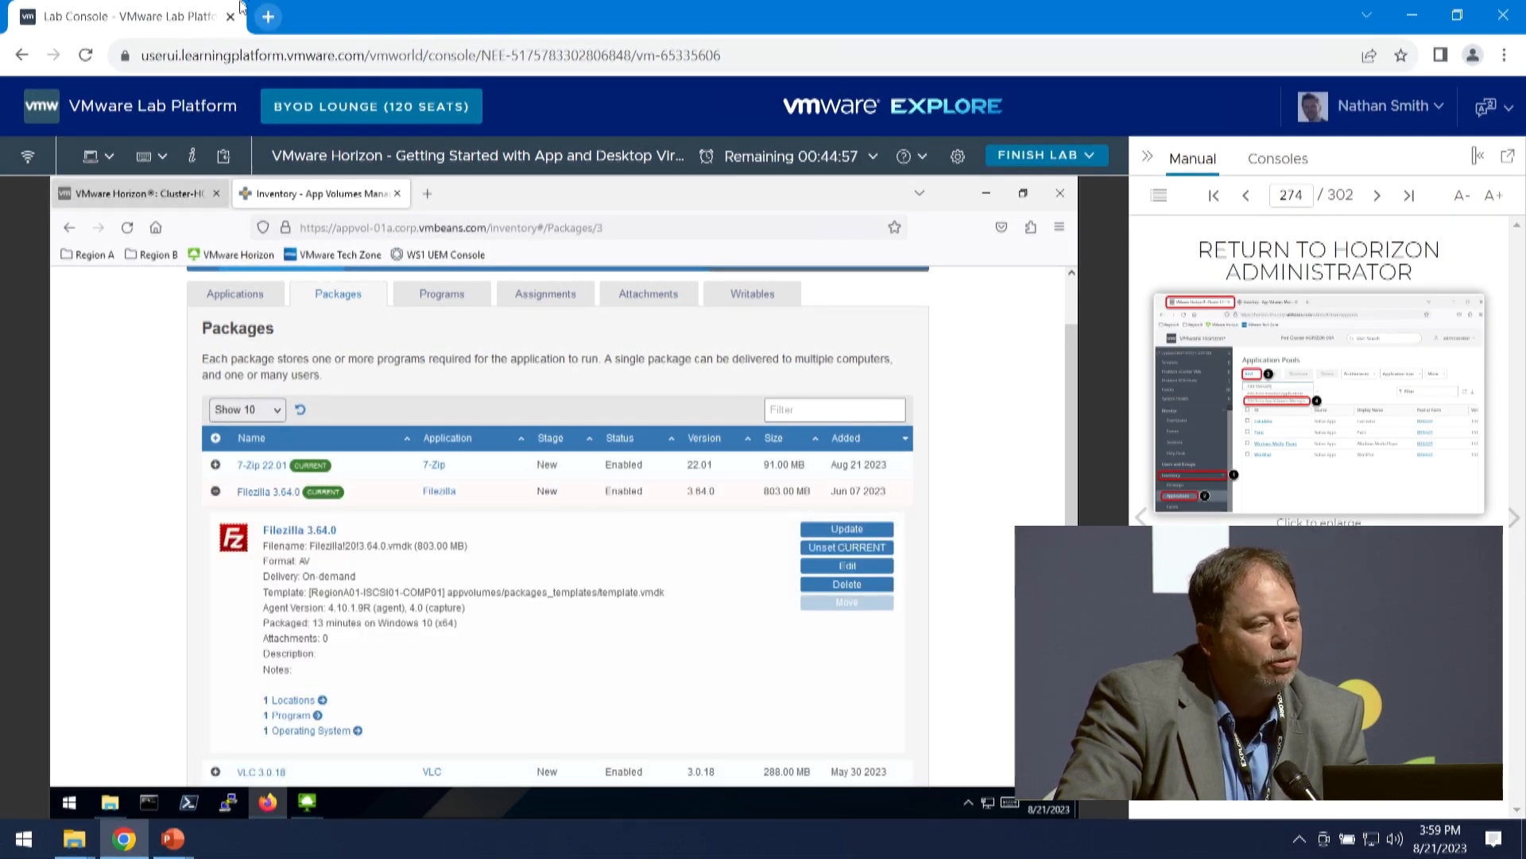
{"action": "left_click", "coordinate": [164, 193]}
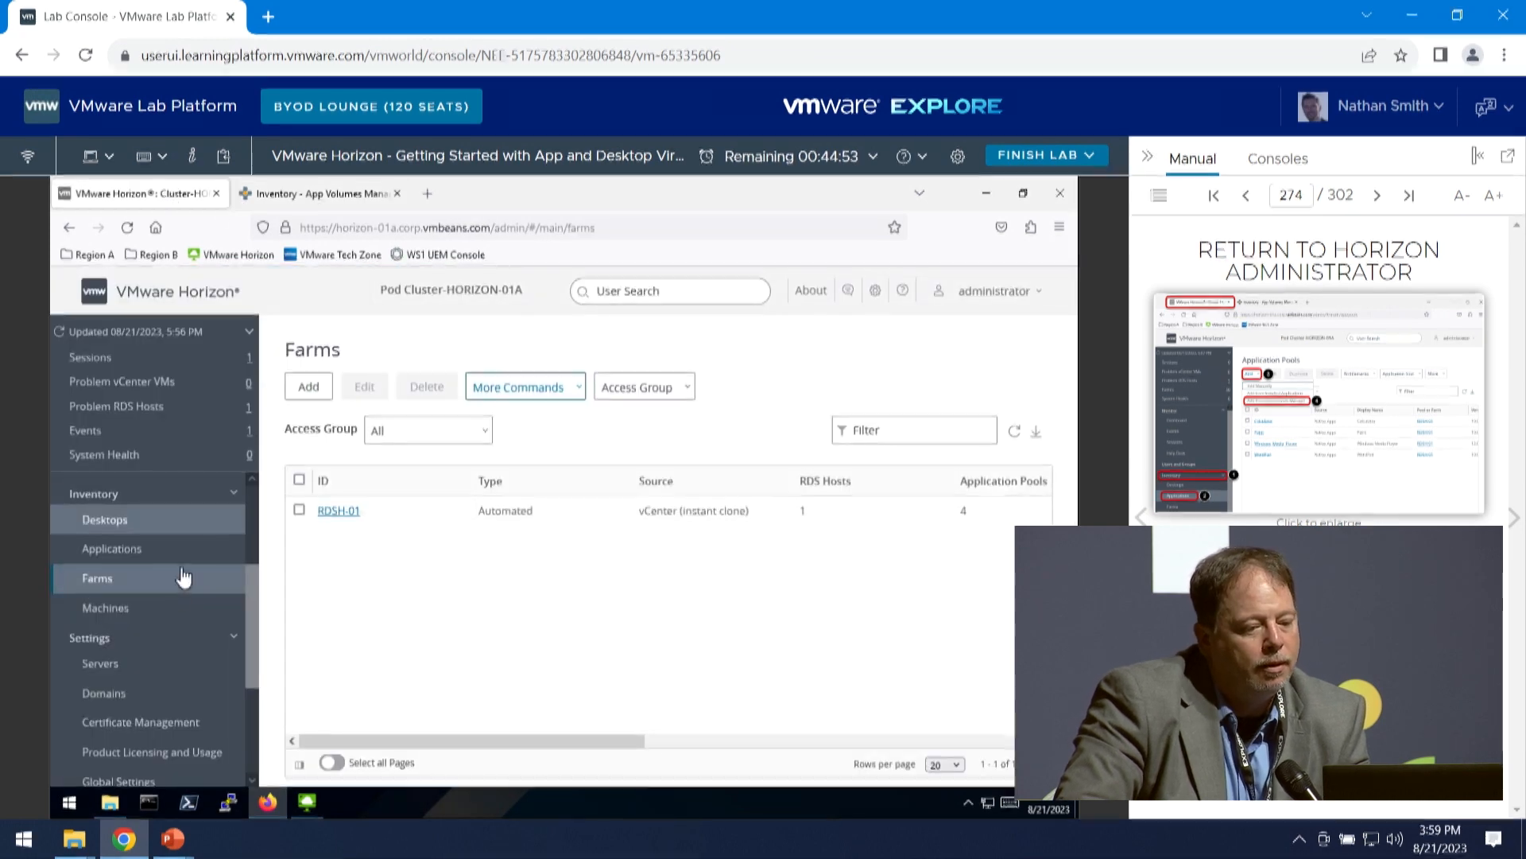
{"action": "scroll", "coordinate": [187, 569], "scroll_direction": "down", "scroll_amount": 5}
{"action": "scroll", "coordinate": [127, 557], "scroll_direction": "up", "scroll_amount": 2}
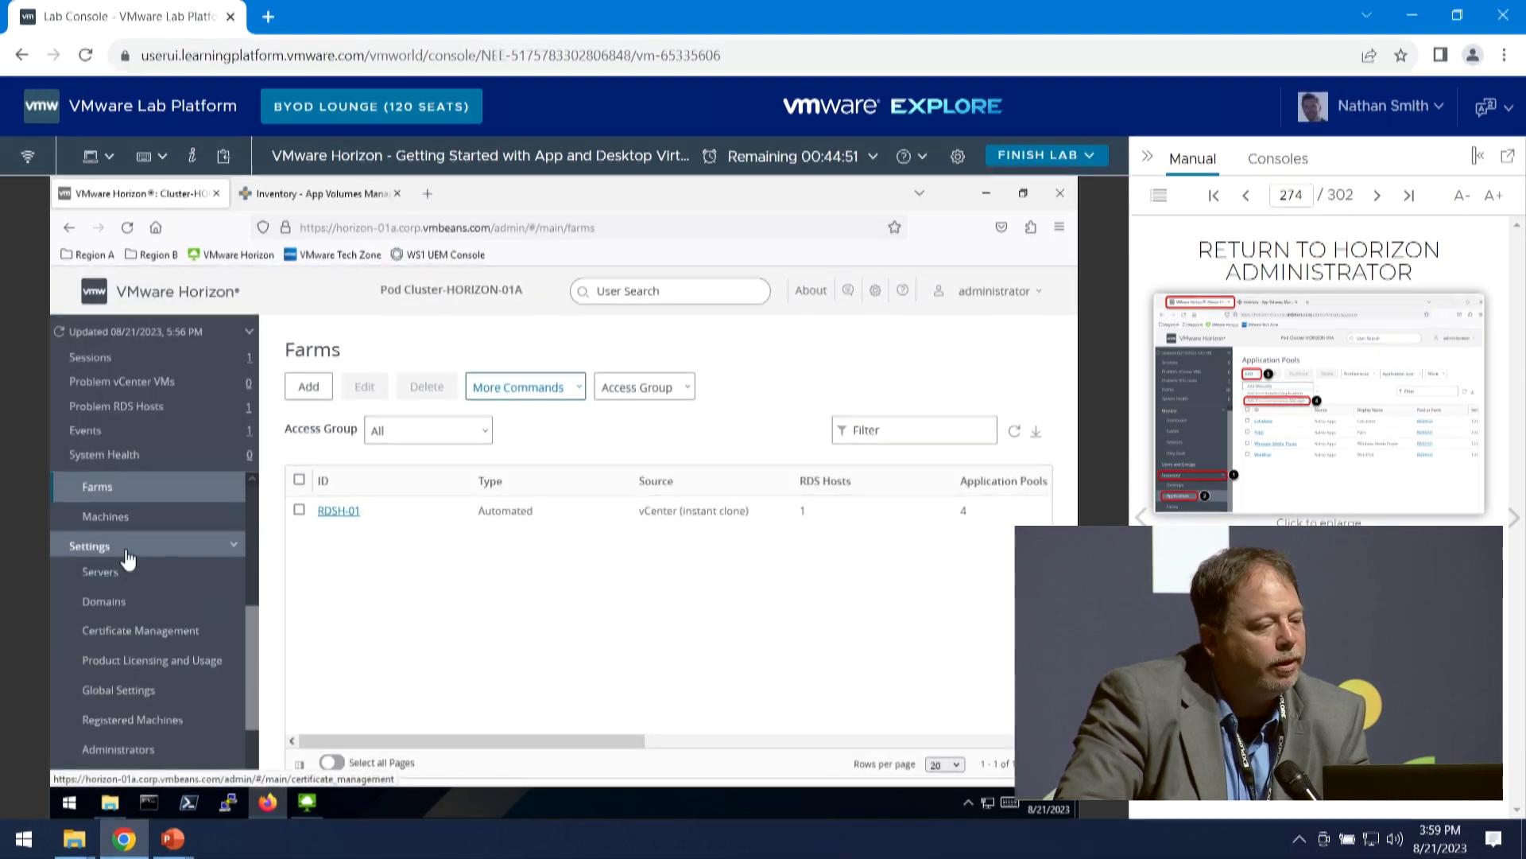
{"action": "scroll", "coordinate": [143, 559], "scroll_direction": "up", "scroll_amount": 3}
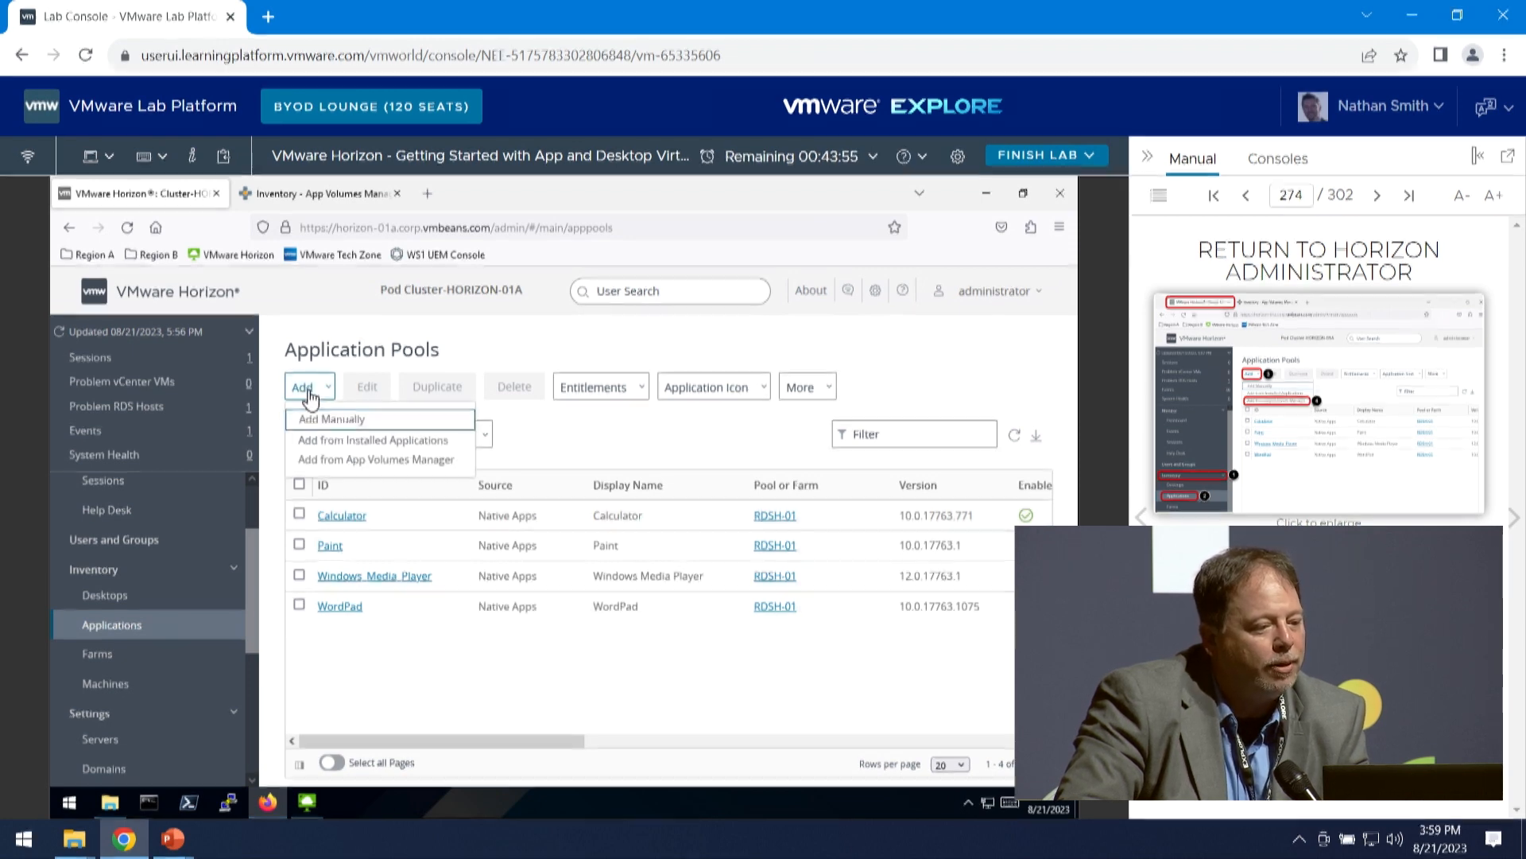
{"action": "left_click", "coordinate": [328, 461]}
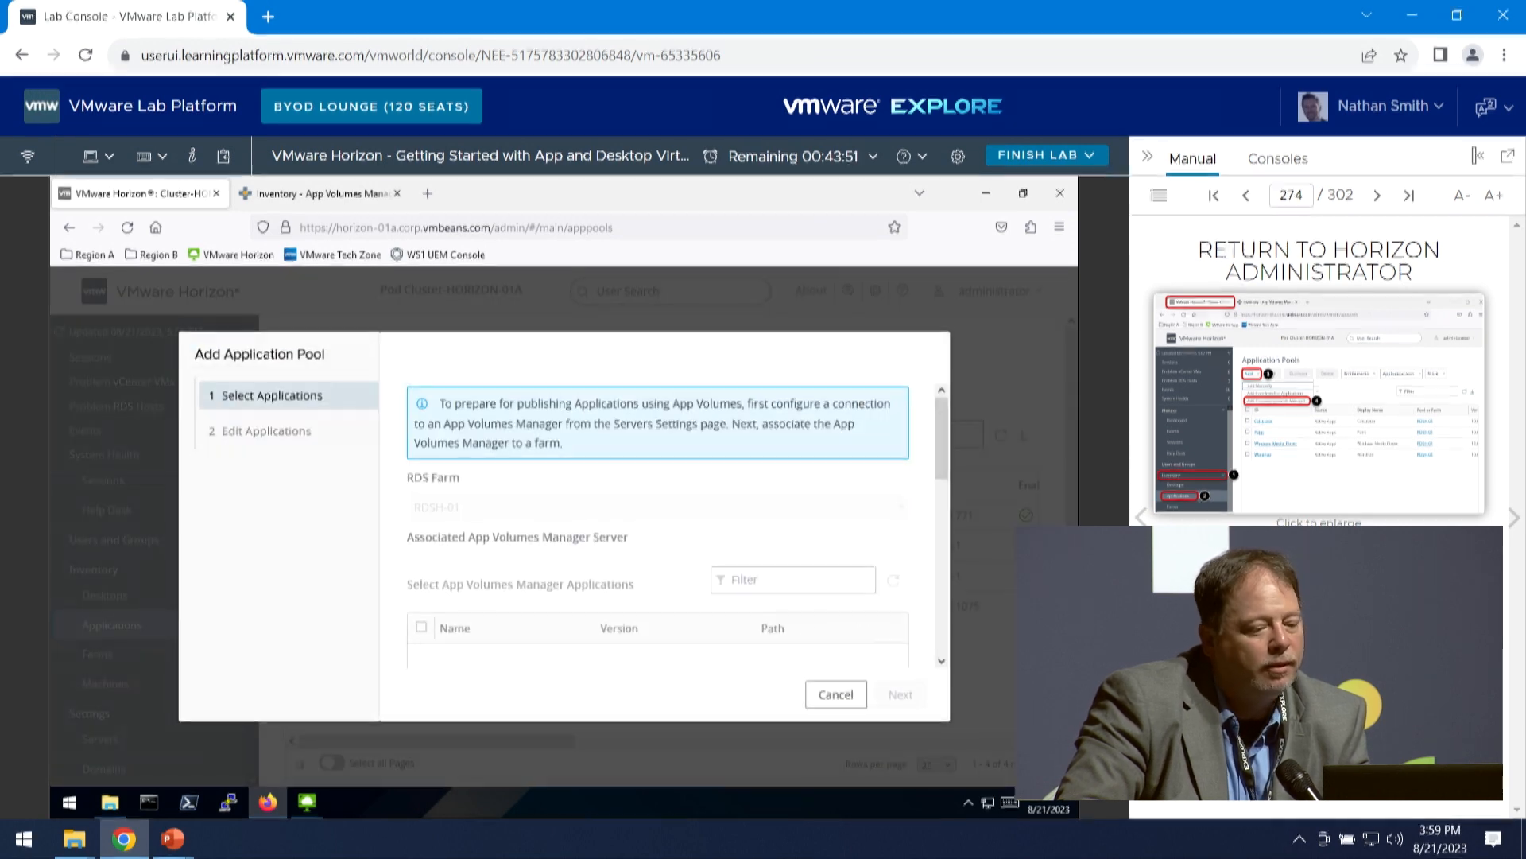
- Follow the manual's Publish FileZilla page, selecting FileZilla Client for the RDSH-01 farm and continuing to Edit Applications
{"action": "left_click", "coordinate": [1512, 518]}
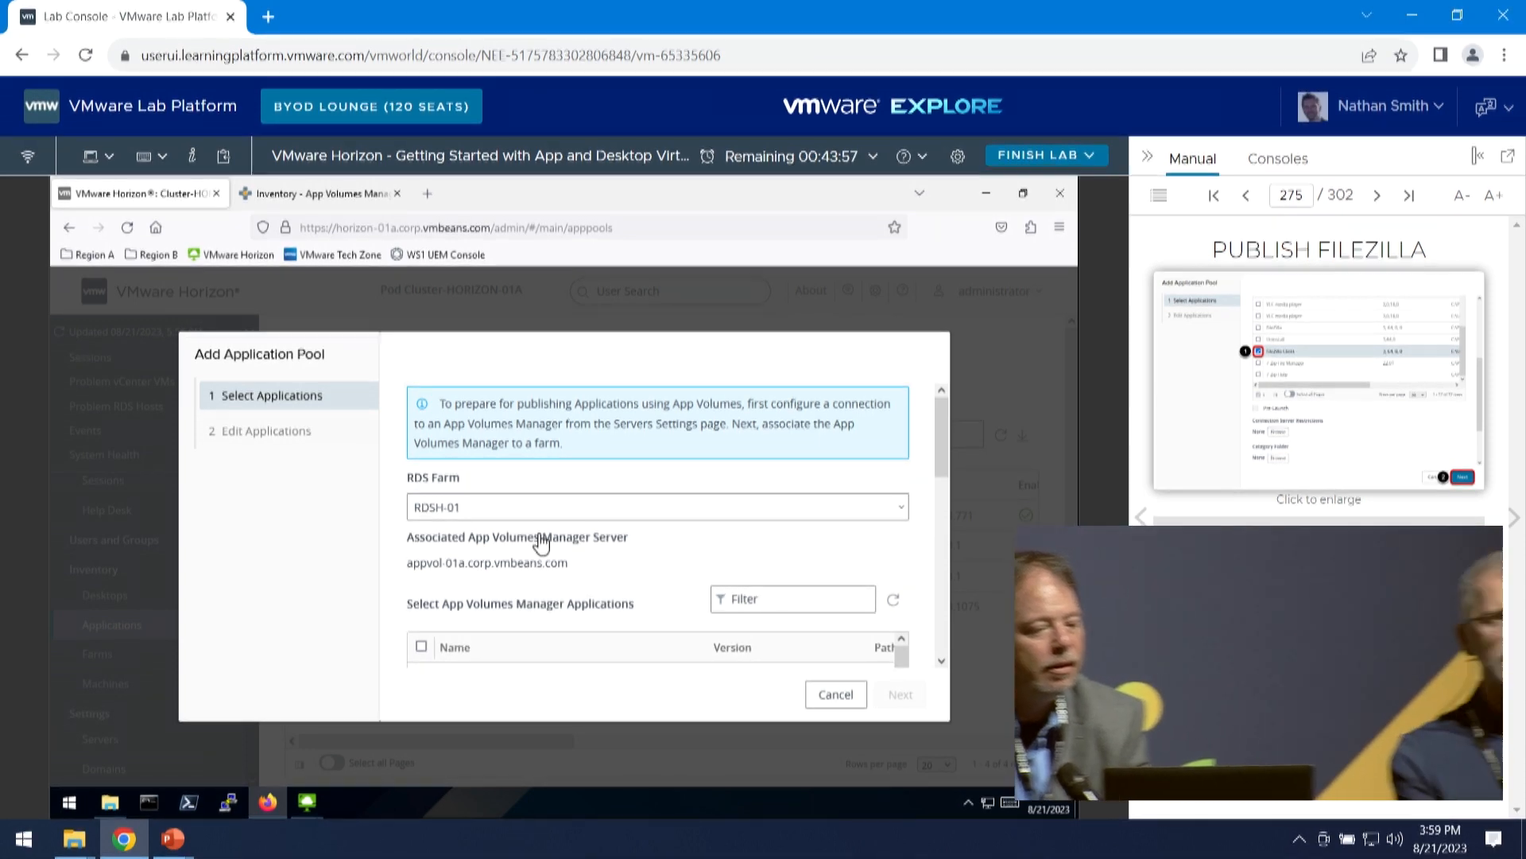
{"action": "scroll", "coordinate": [585, 594], "scroll_direction": "down", "scroll_amount": 2}
{"action": "scroll", "coordinate": [585, 604], "scroll_direction": "down", "scroll_amount": 3}
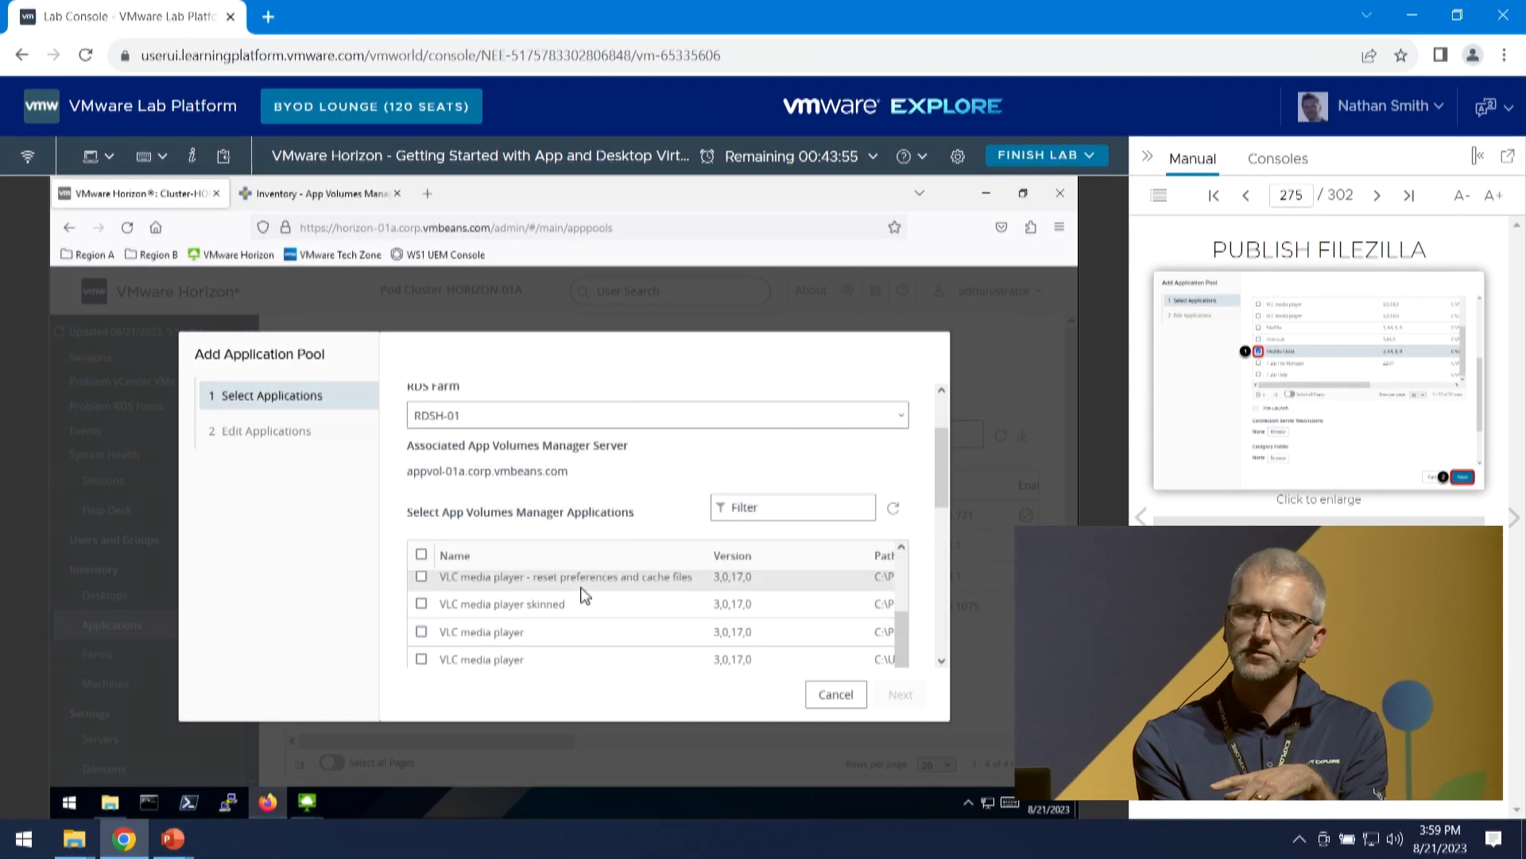
{"action": "scroll", "coordinate": [585, 620], "scroll_direction": "up", "scroll_amount": 2}
{"action": "scroll", "coordinate": [585, 620], "scroll_direction": "down", "scroll_amount": 2}
{"action": "scroll", "coordinate": [586, 620], "scroll_direction": "down", "scroll_amount": 4}
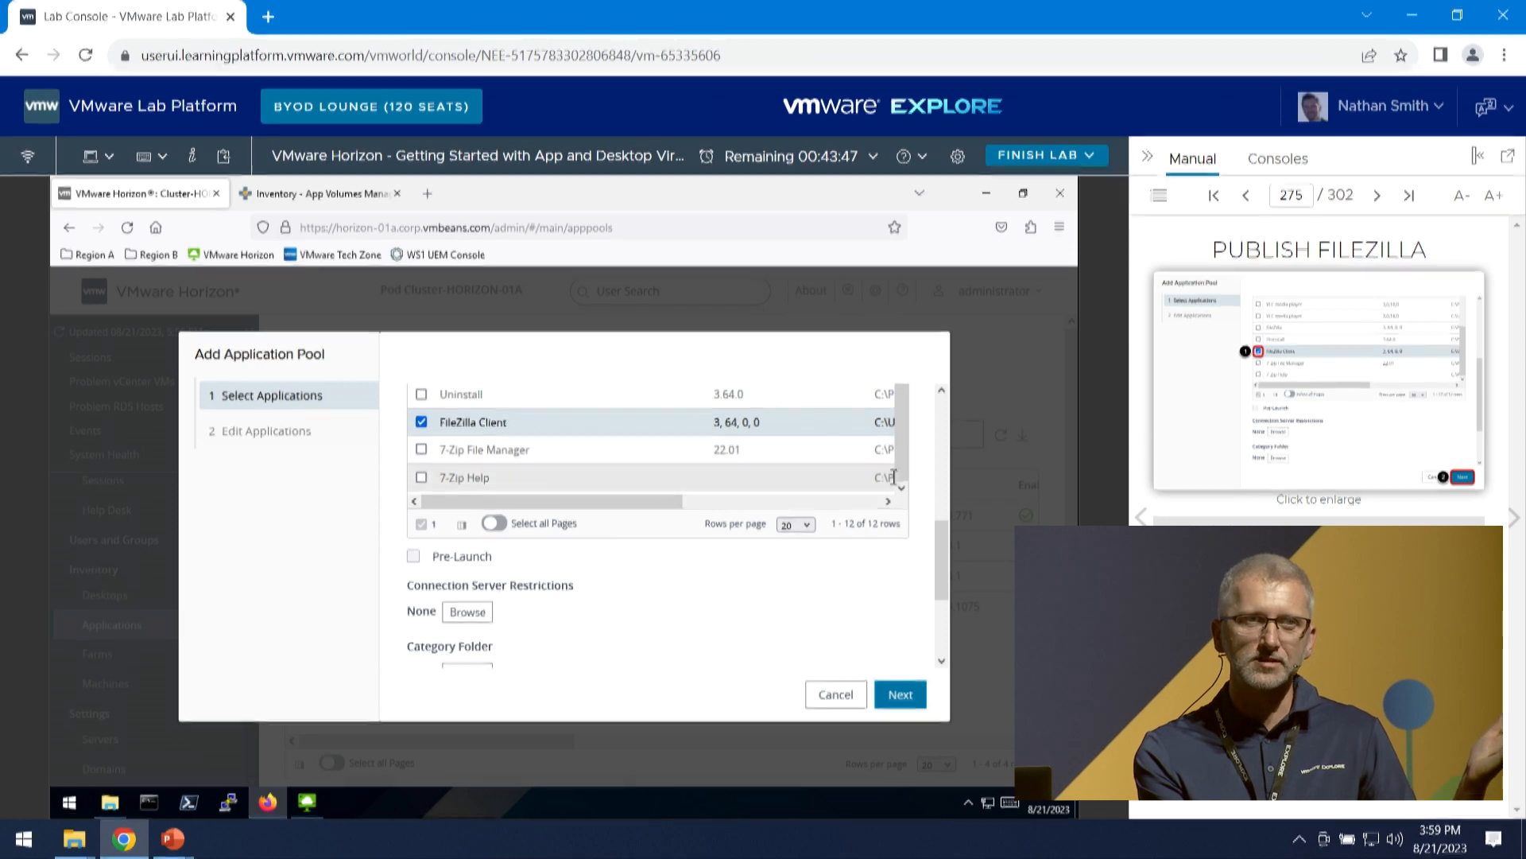
{"action": "left_click_drag", "start_coordinate": [936, 536], "coordinate": [938, 515]}
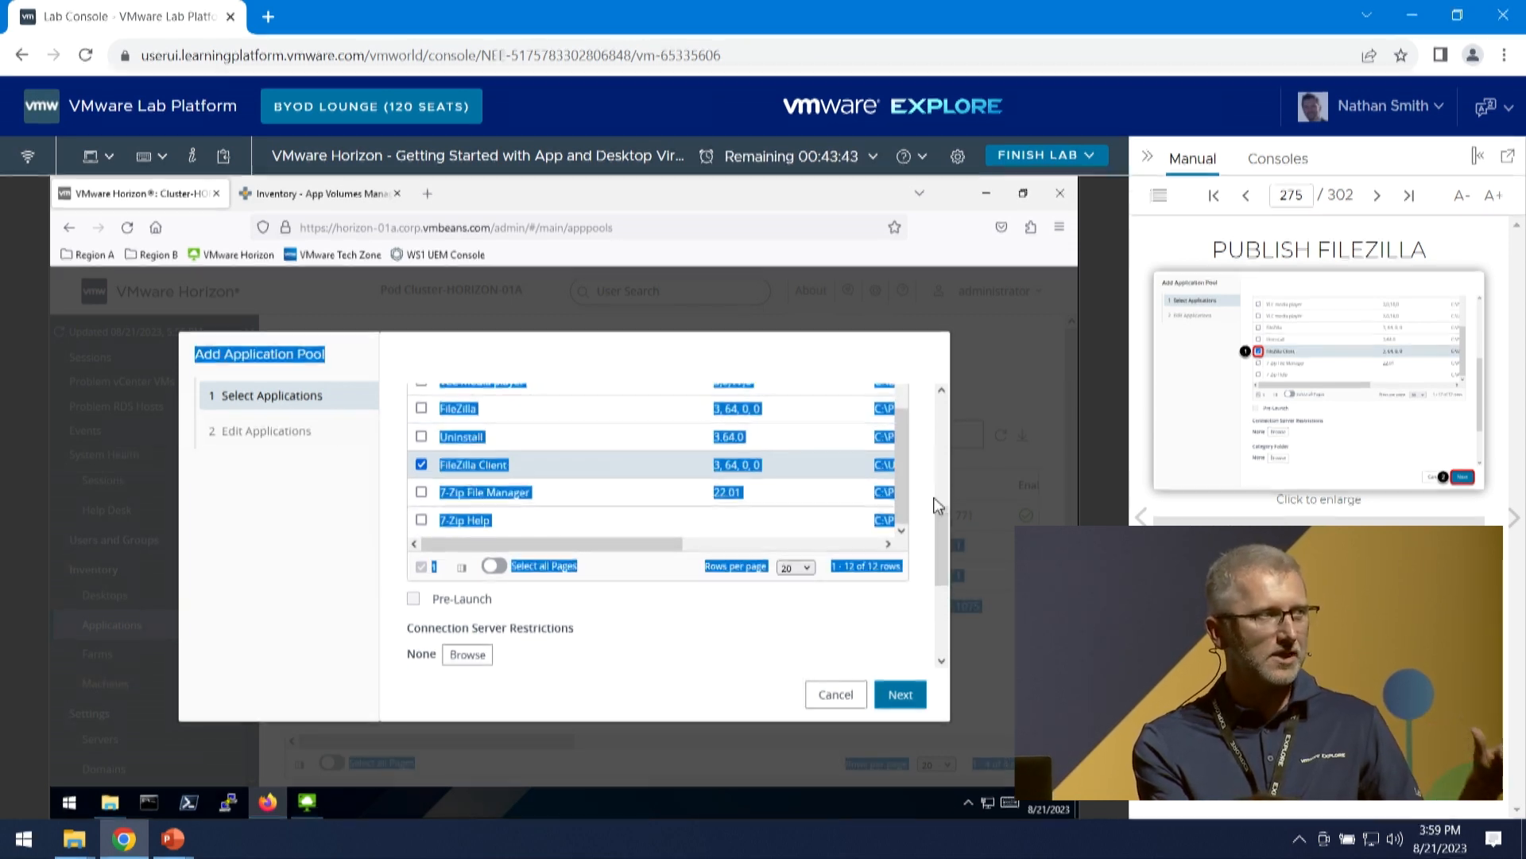
{"action": "left_click", "coordinate": [650, 606]}
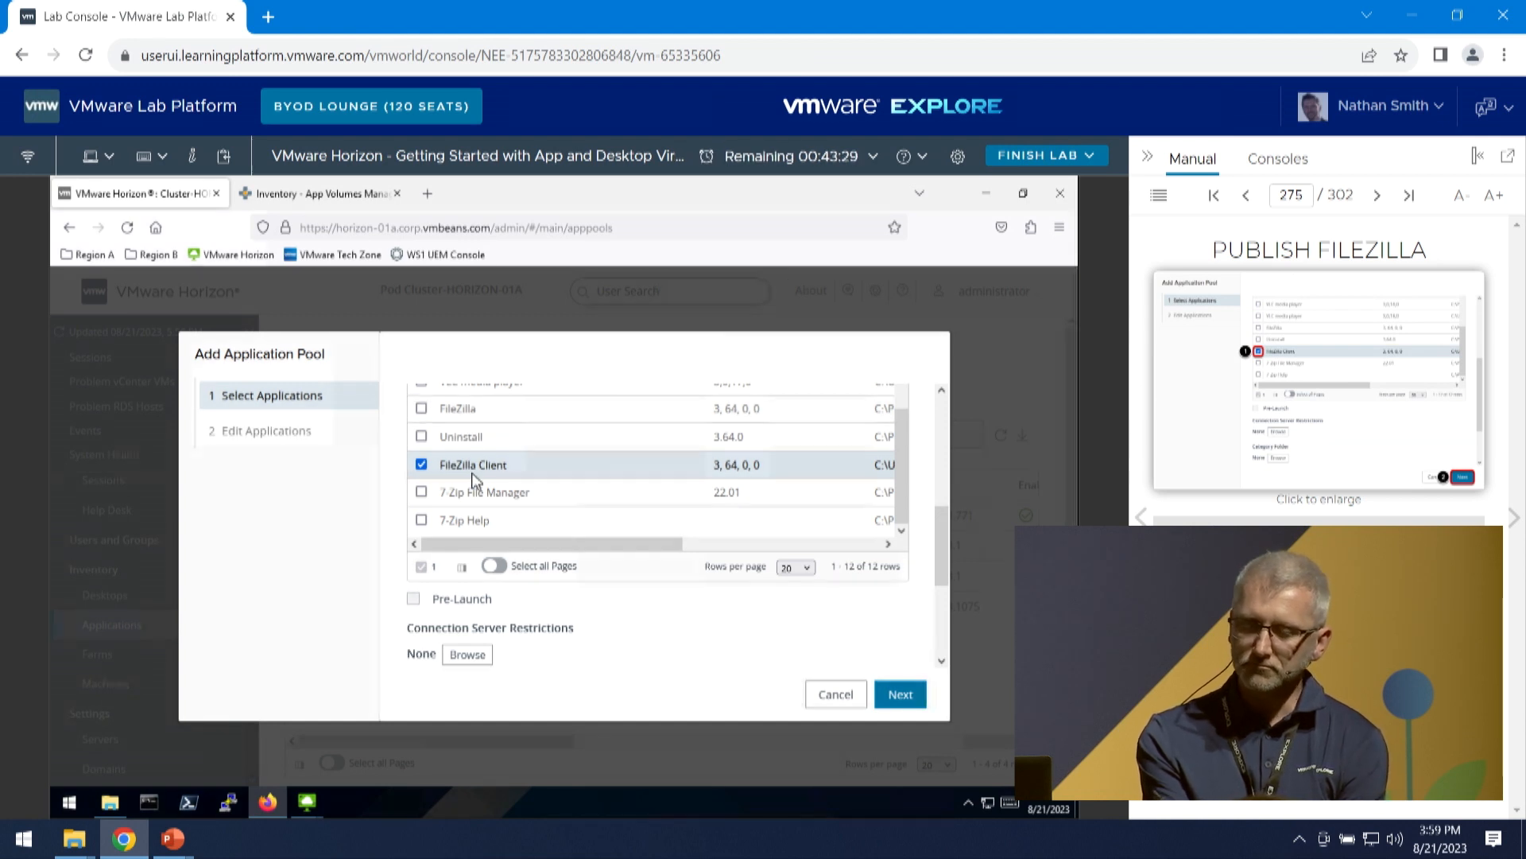
{"action": "left_click", "coordinate": [892, 696]}
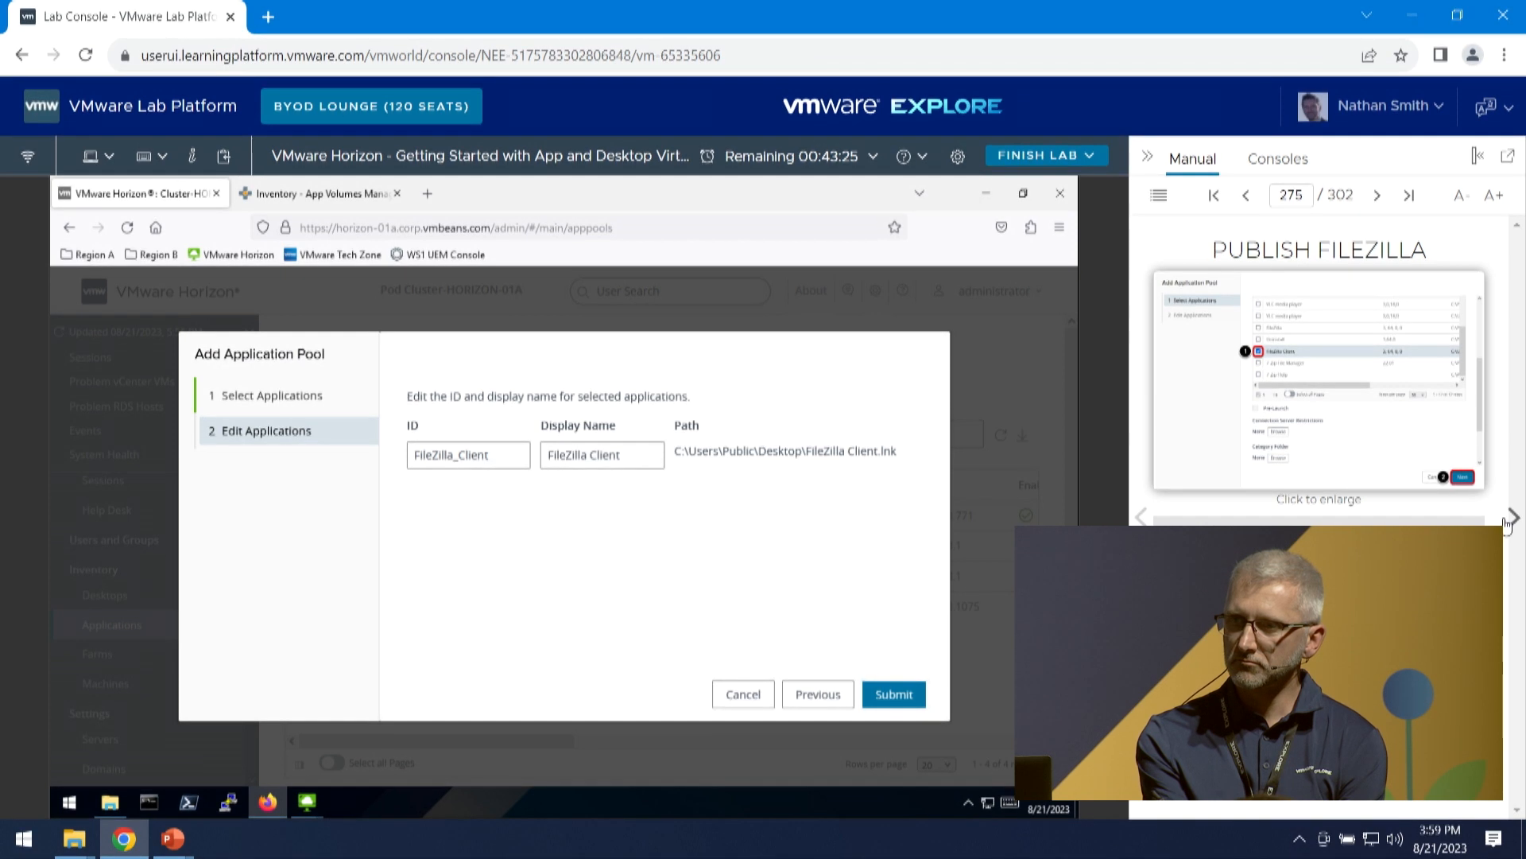
- Submit the FileZilla_Client application pool and advance the manual to Add Entitlement
{"action": "left_click", "coordinate": [1515, 518]}
{"action": "left_click", "coordinate": [893, 694]}
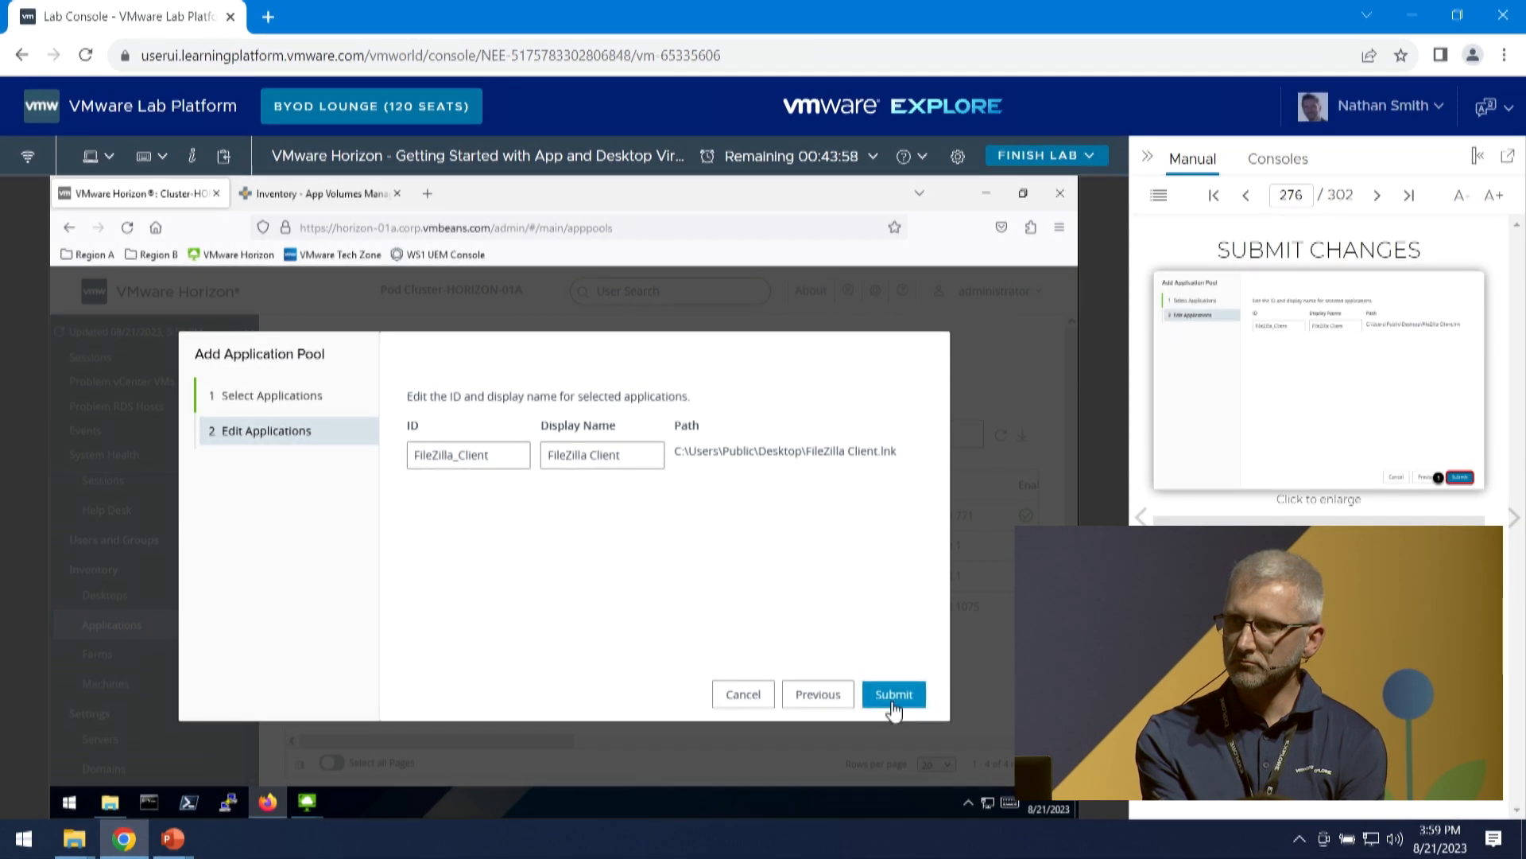
{"action": "left_click", "coordinate": [1514, 517]}
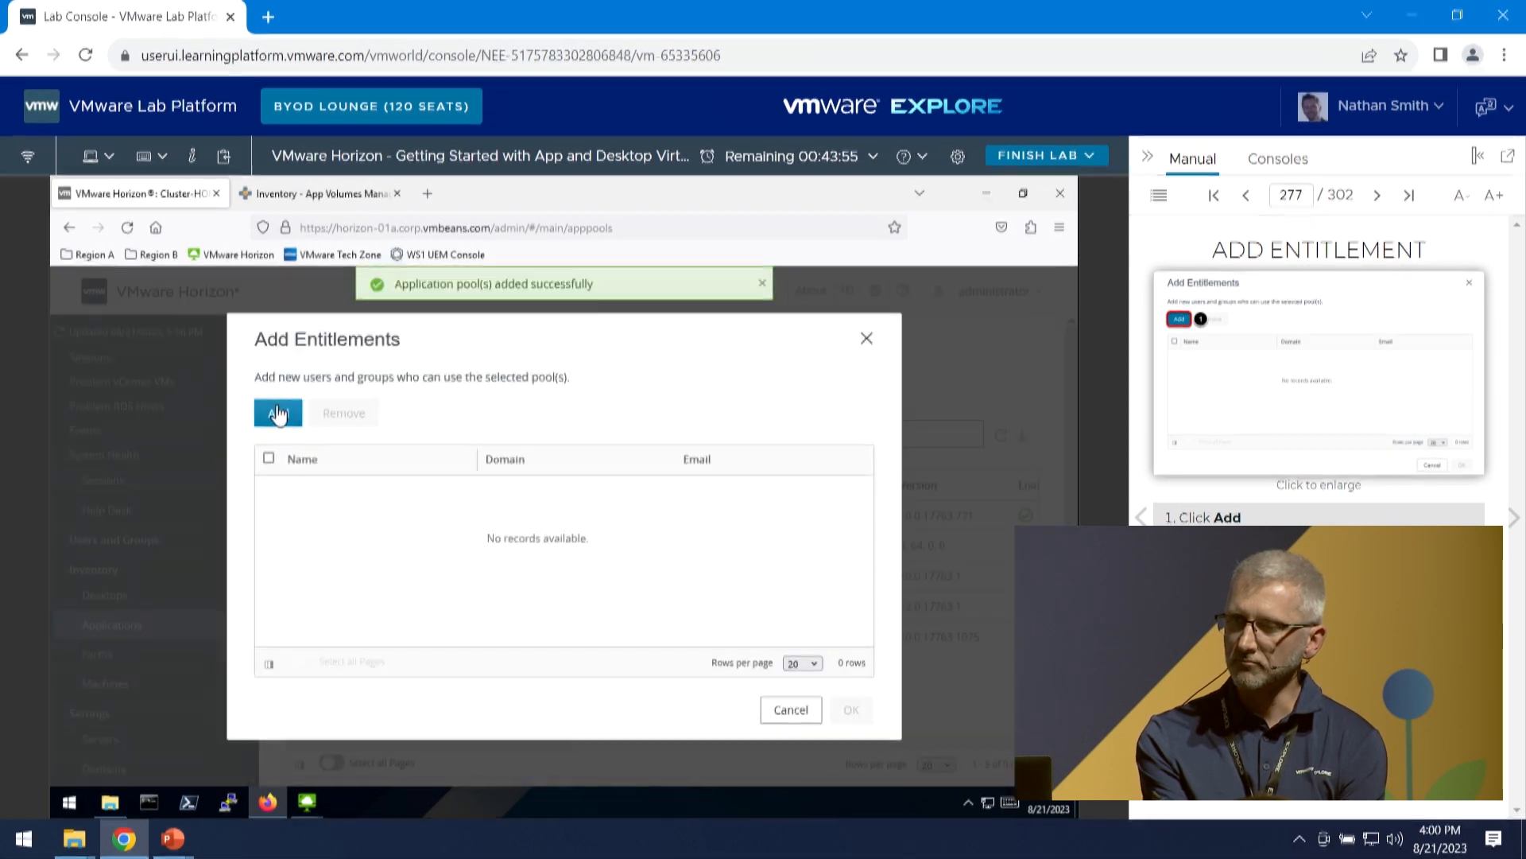
- Find the user user1mod6 in the entire directory and add it to the application pool's entitlement list
{"action": "left_click", "coordinate": [278, 415]}
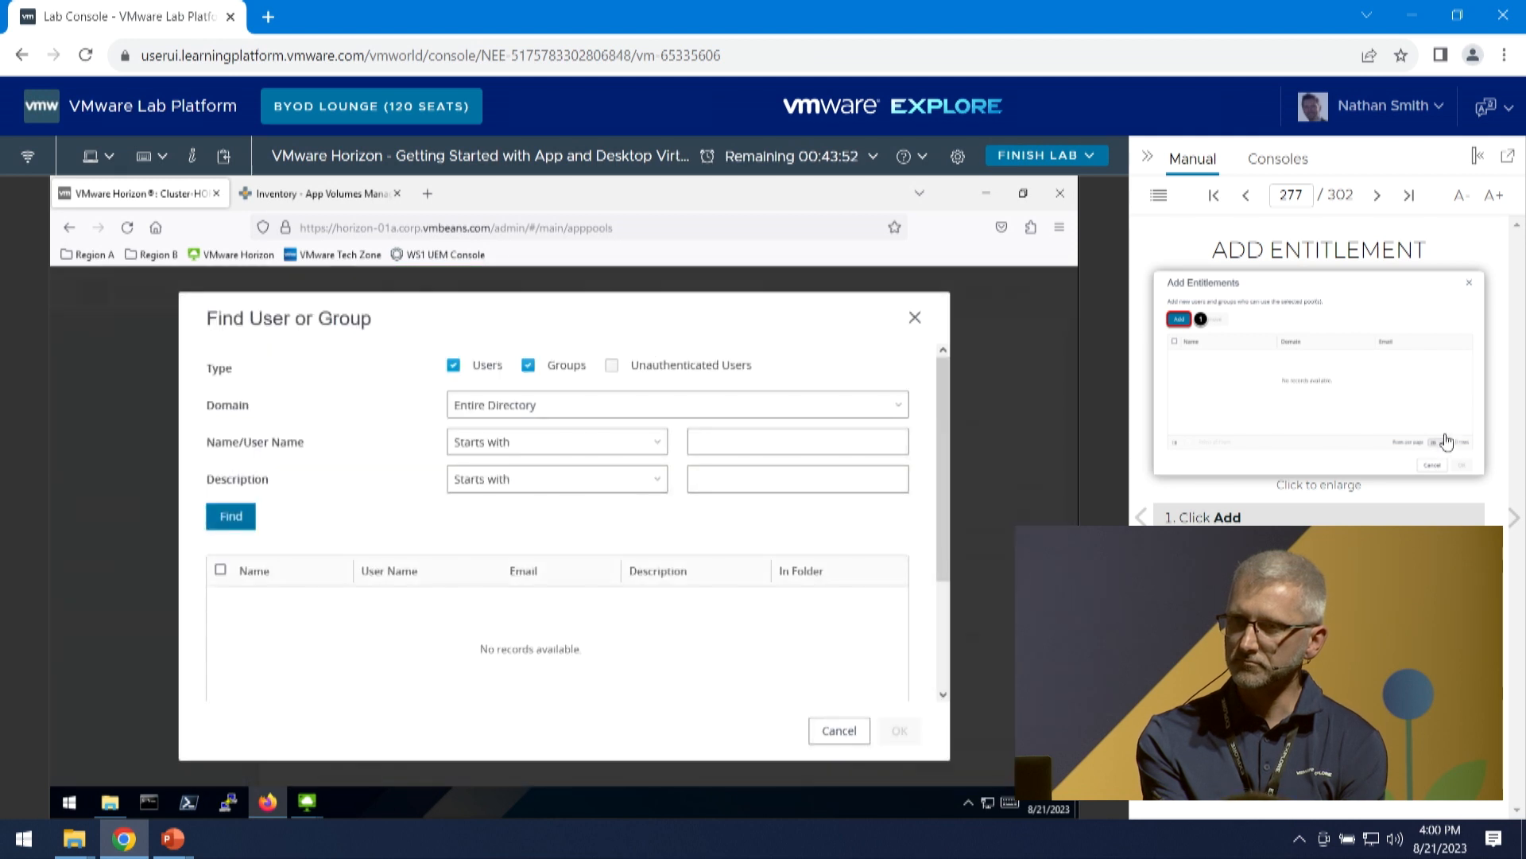
{"action": "left_click", "coordinate": [1513, 521]}
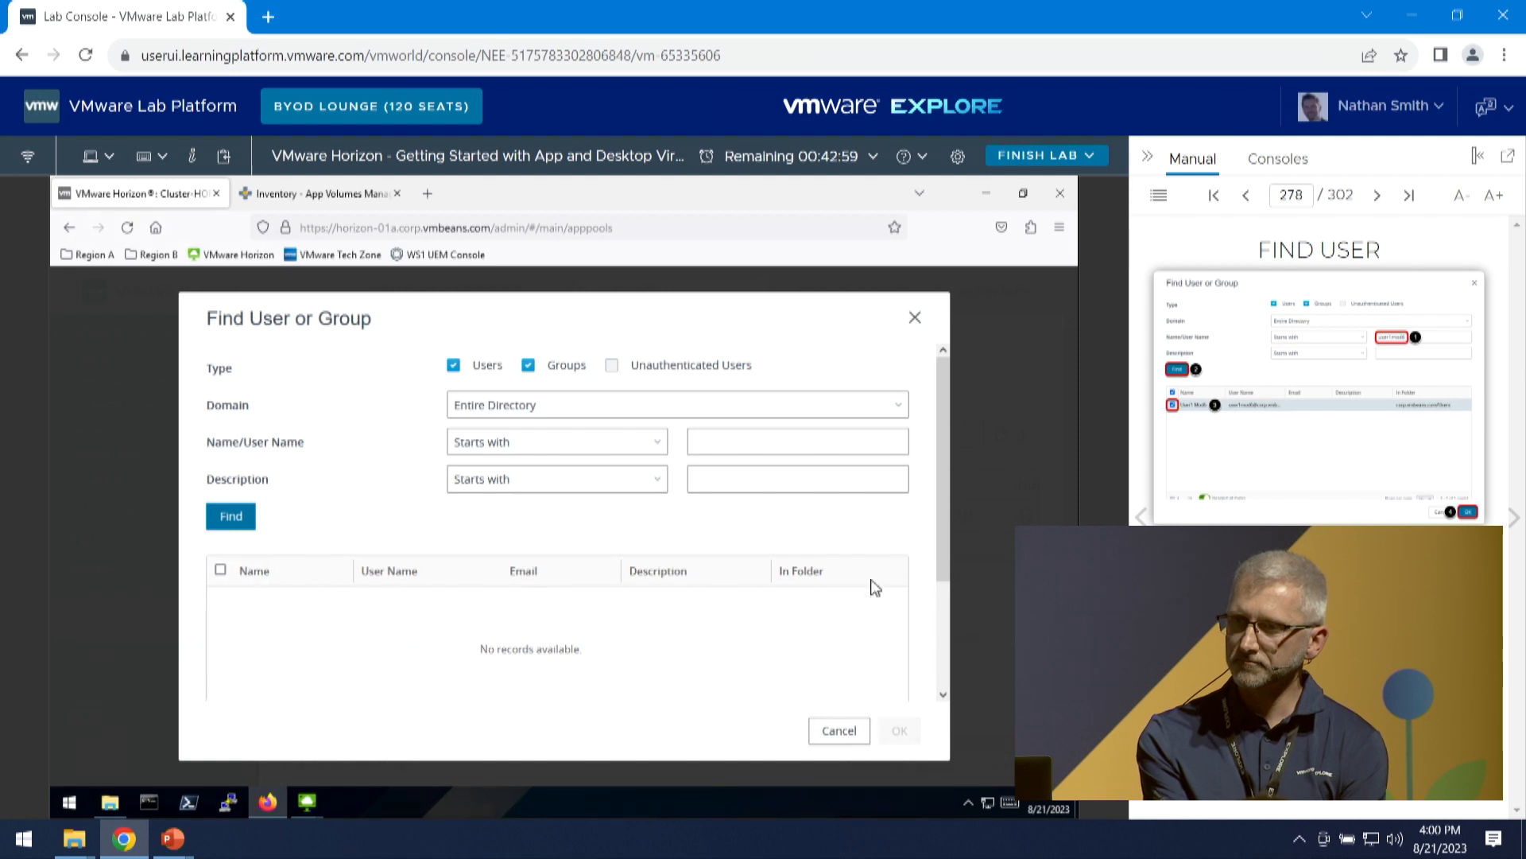
{"action": "left_click", "coordinate": [721, 446]}
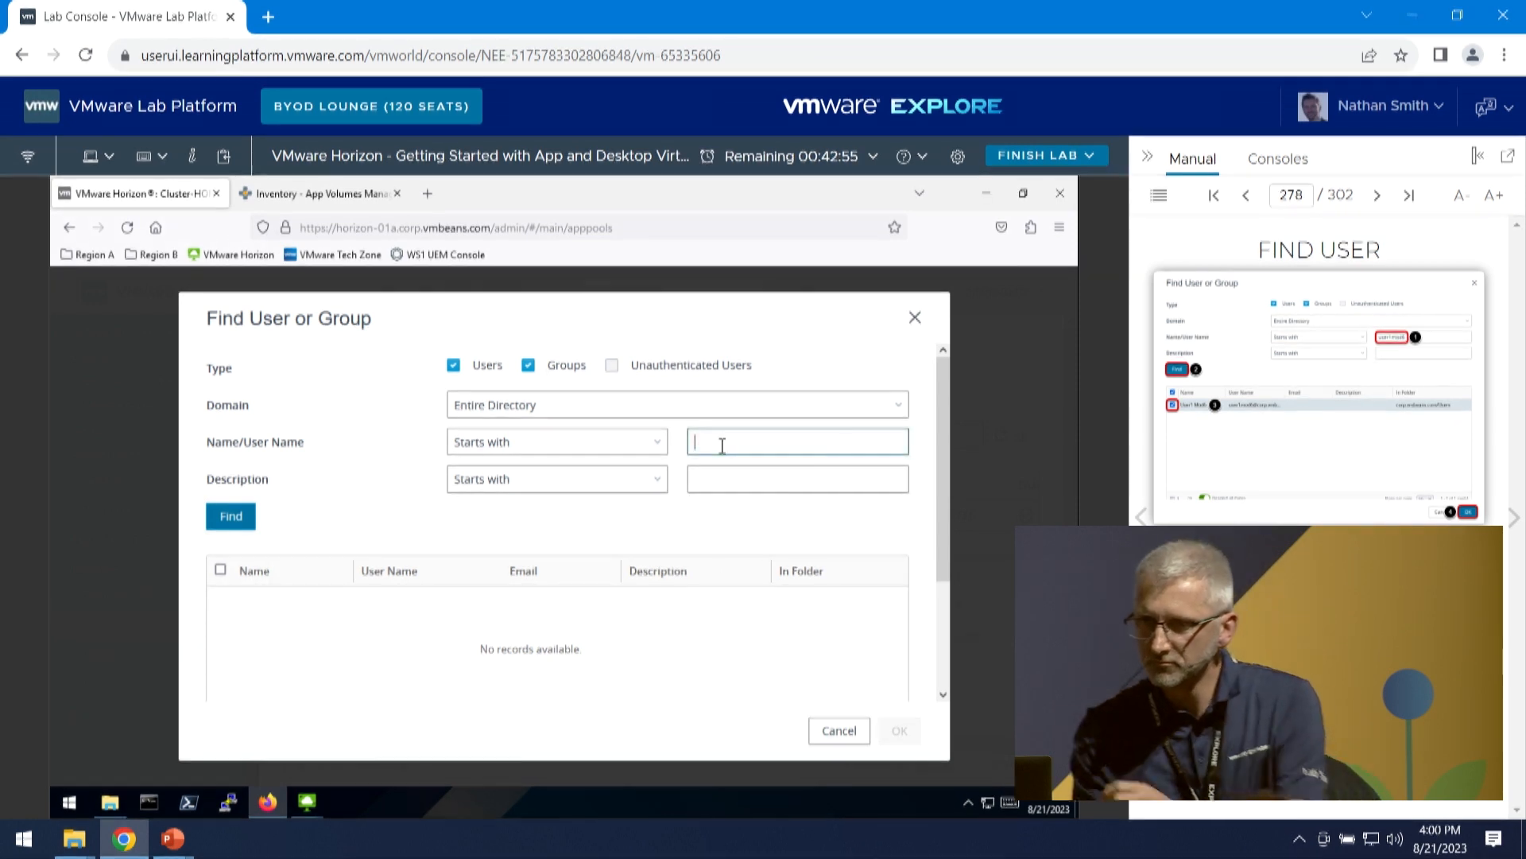
{"action": "type", "text": "user1mod6"}
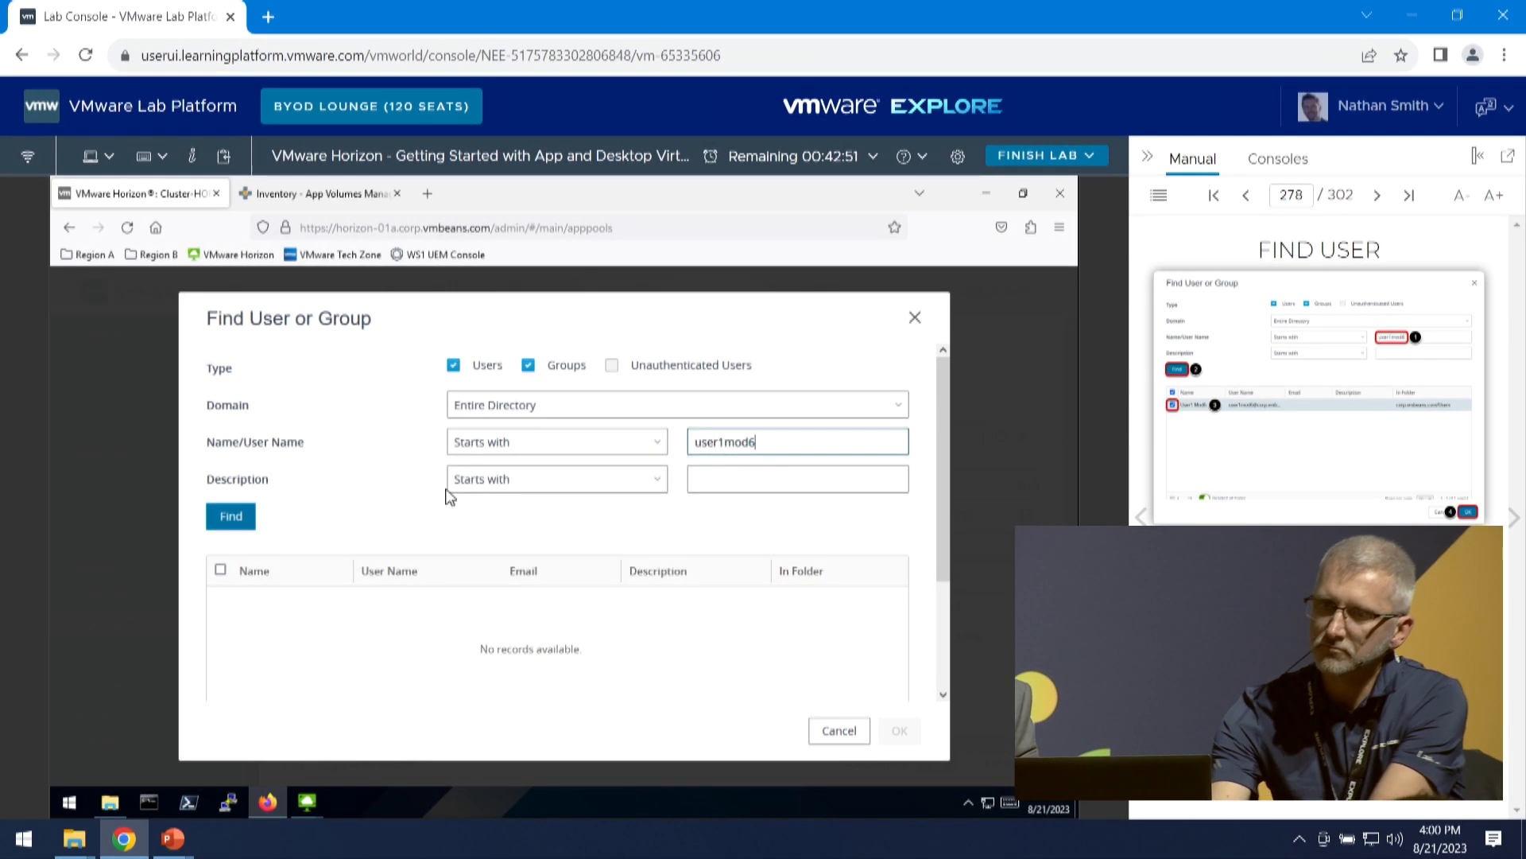
{"action": "left_click", "coordinate": [231, 517]}
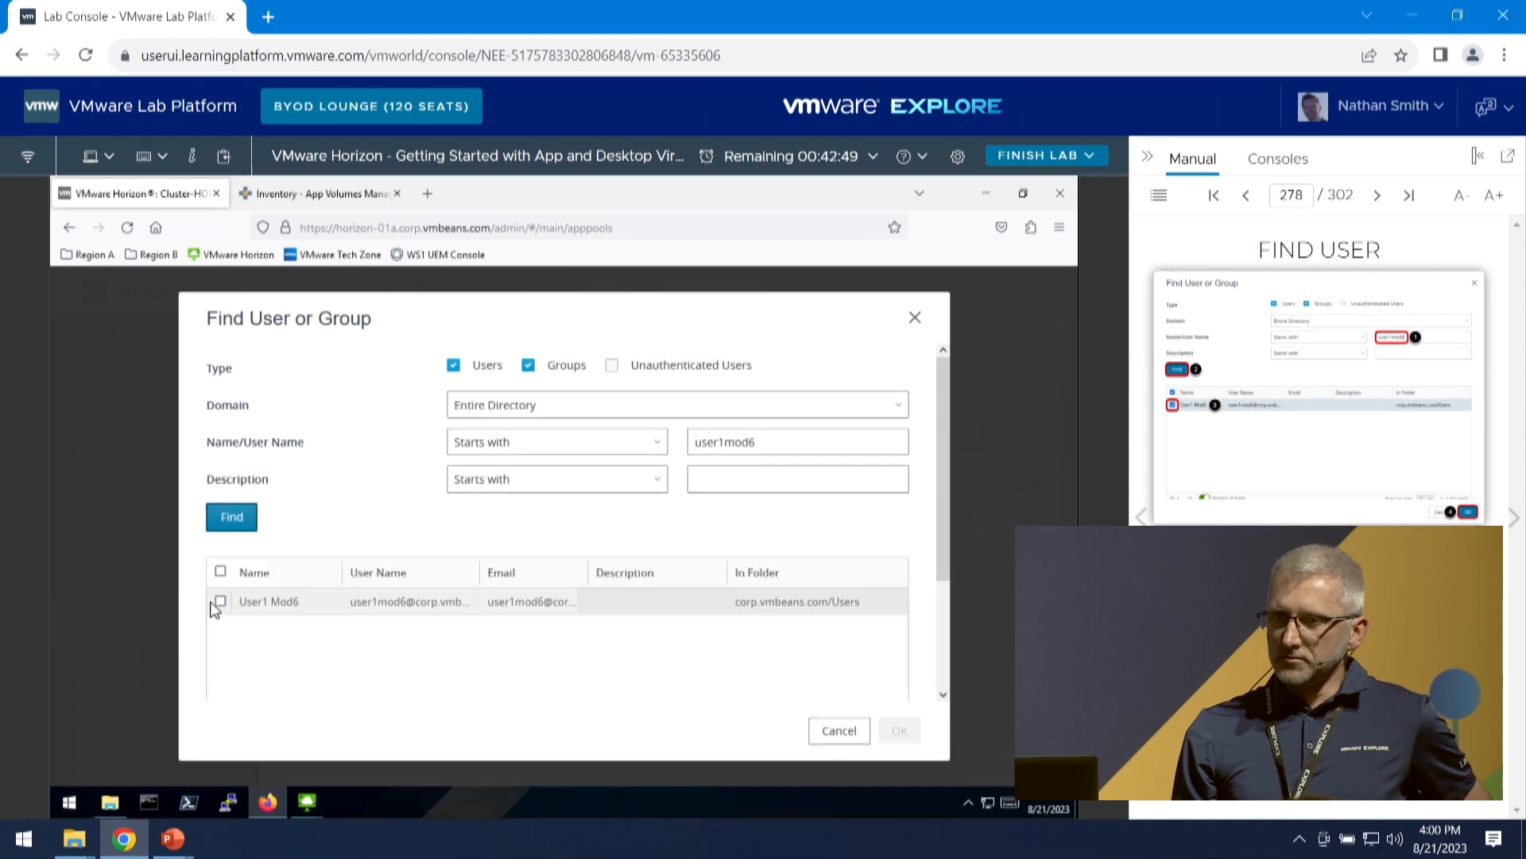
{"action": "left_click", "coordinate": [218, 601]}
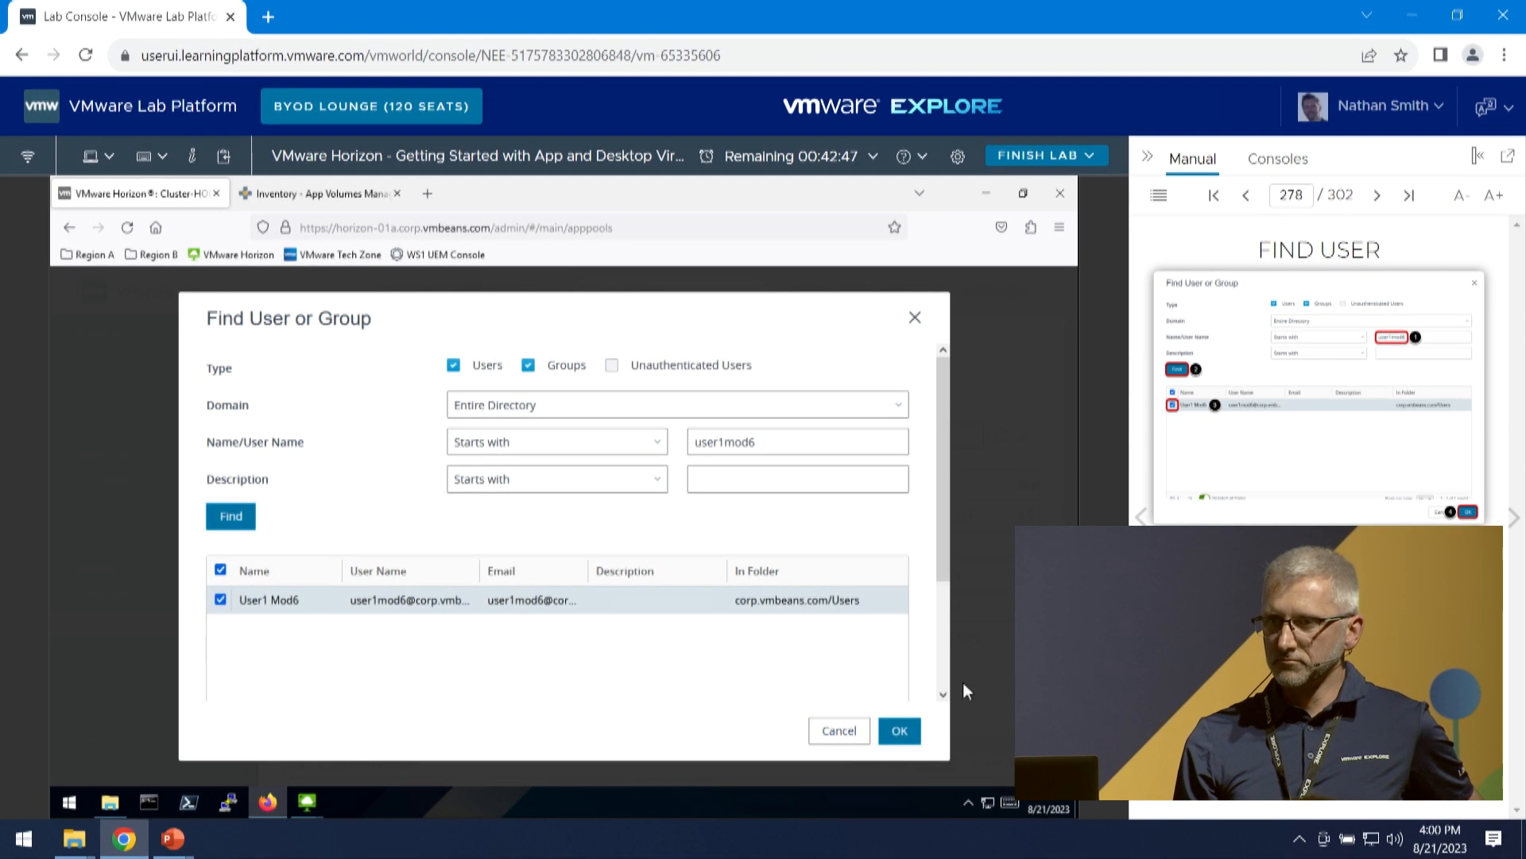
{"action": "left_click", "coordinate": [900, 730]}
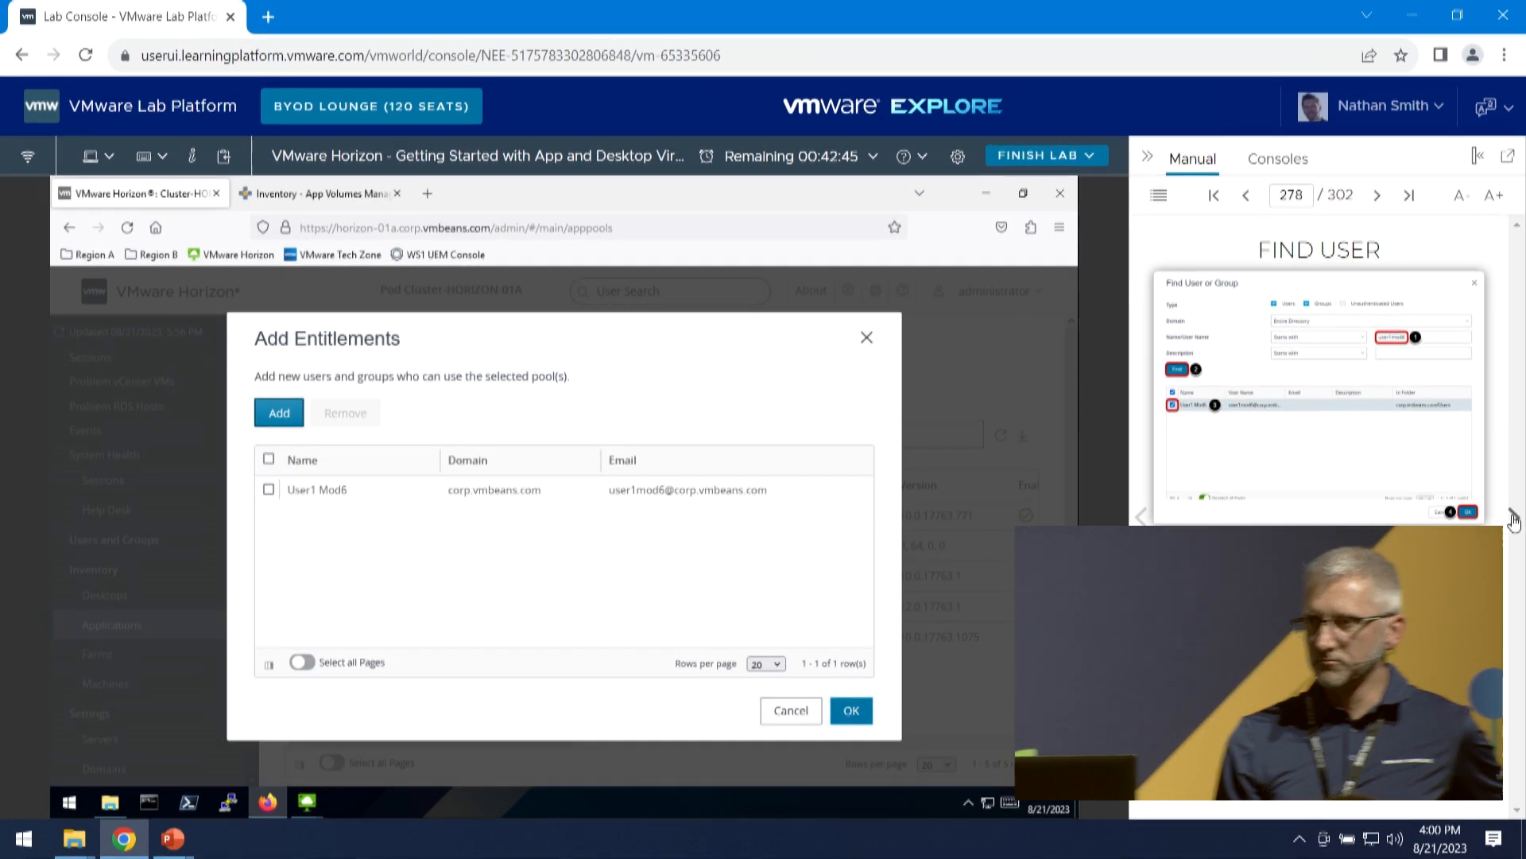
- Select User1 Mod6, save the FileZilla Client entitlement, and advance the manual to Launch Horizon Client from Desktop
{"action": "left_click", "coordinate": [1513, 518]}
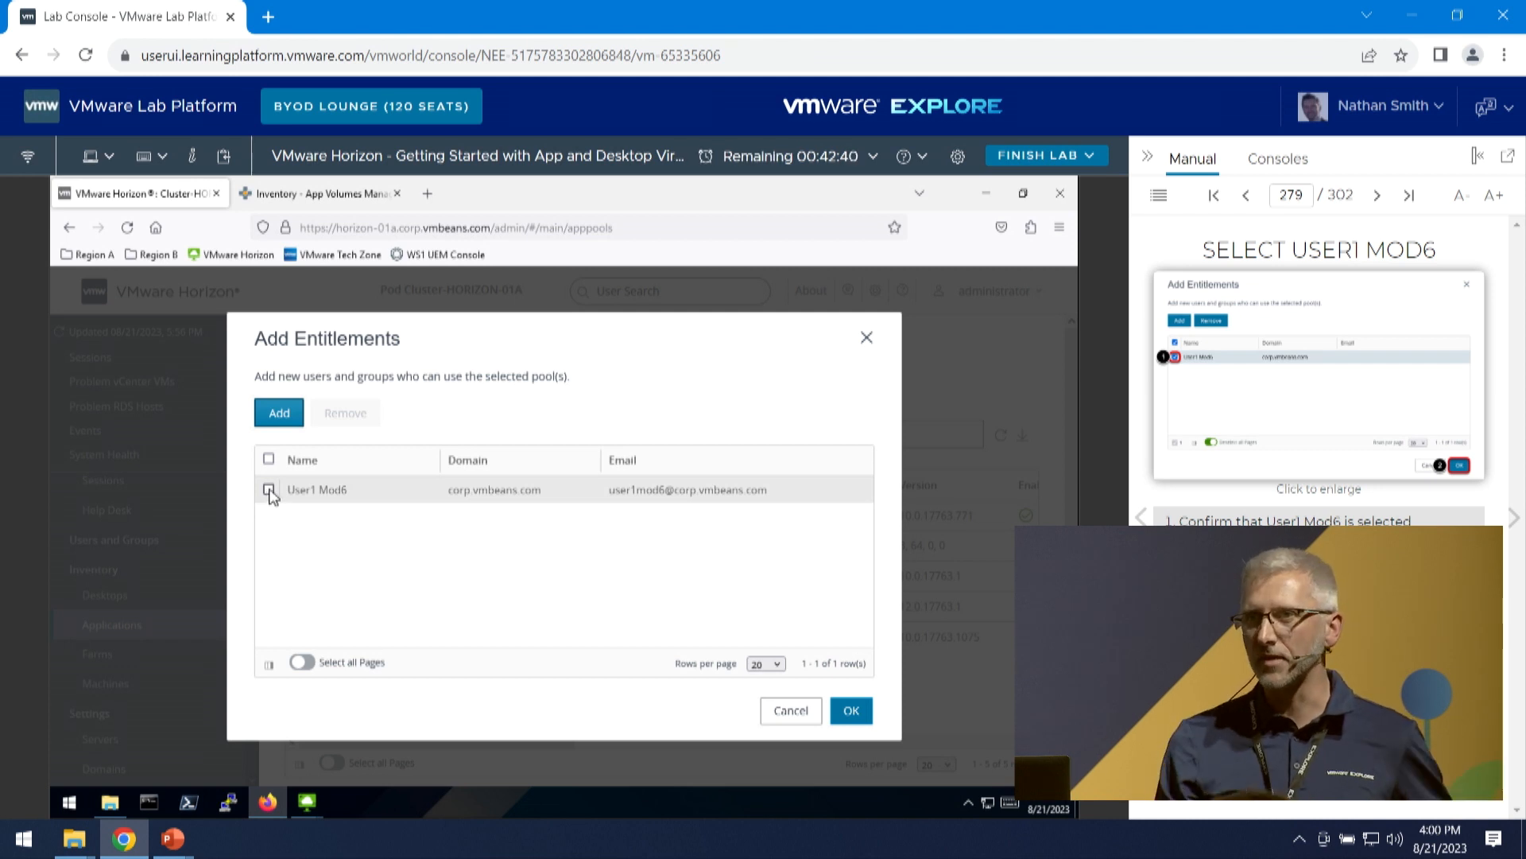
{"action": "left_click", "coordinate": [268, 490]}
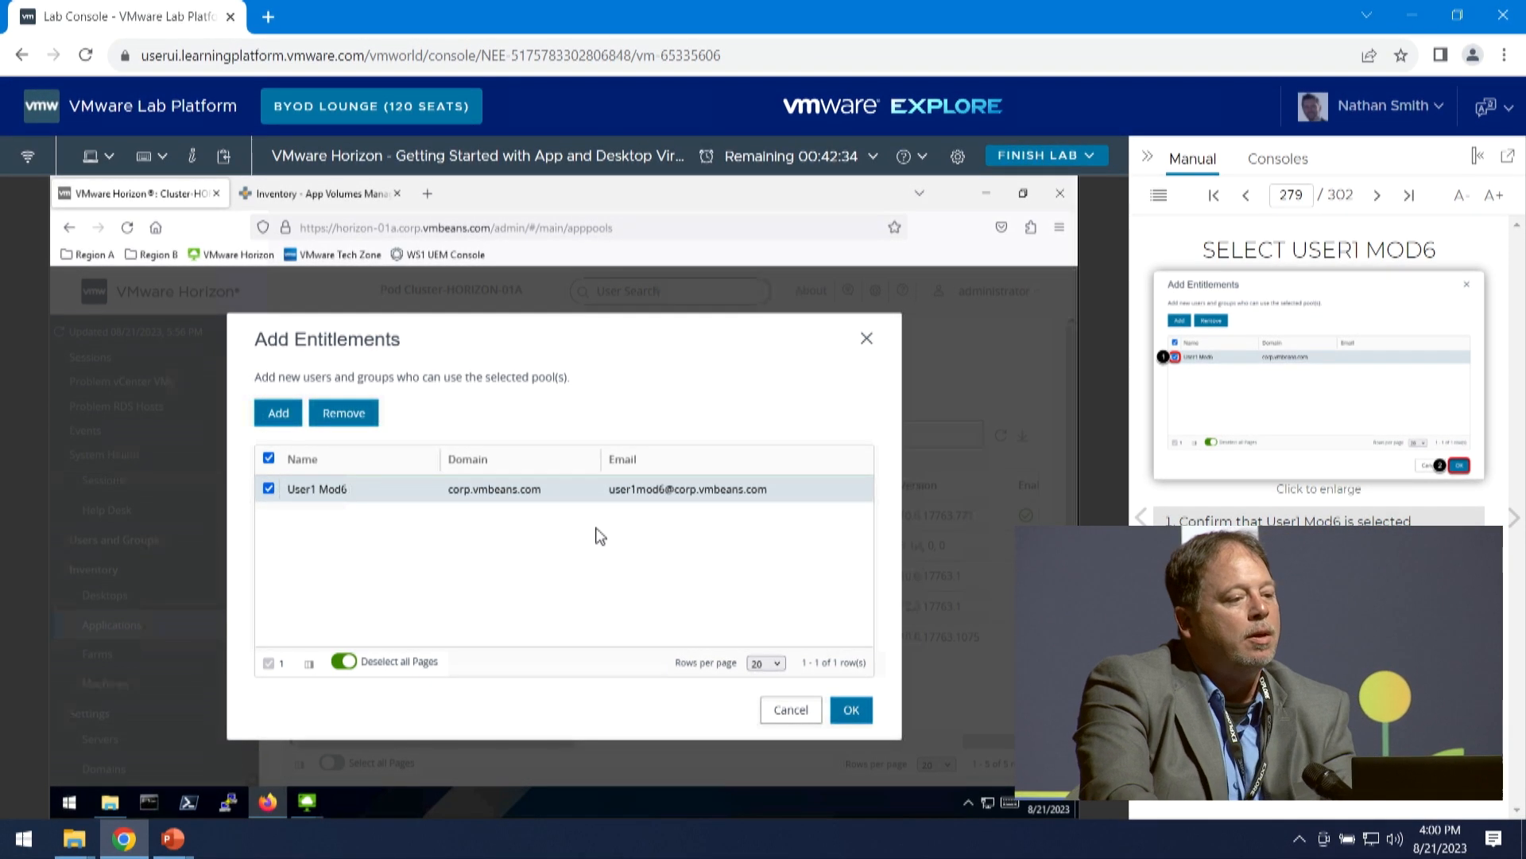
{"action": "left_click", "coordinate": [851, 709]}
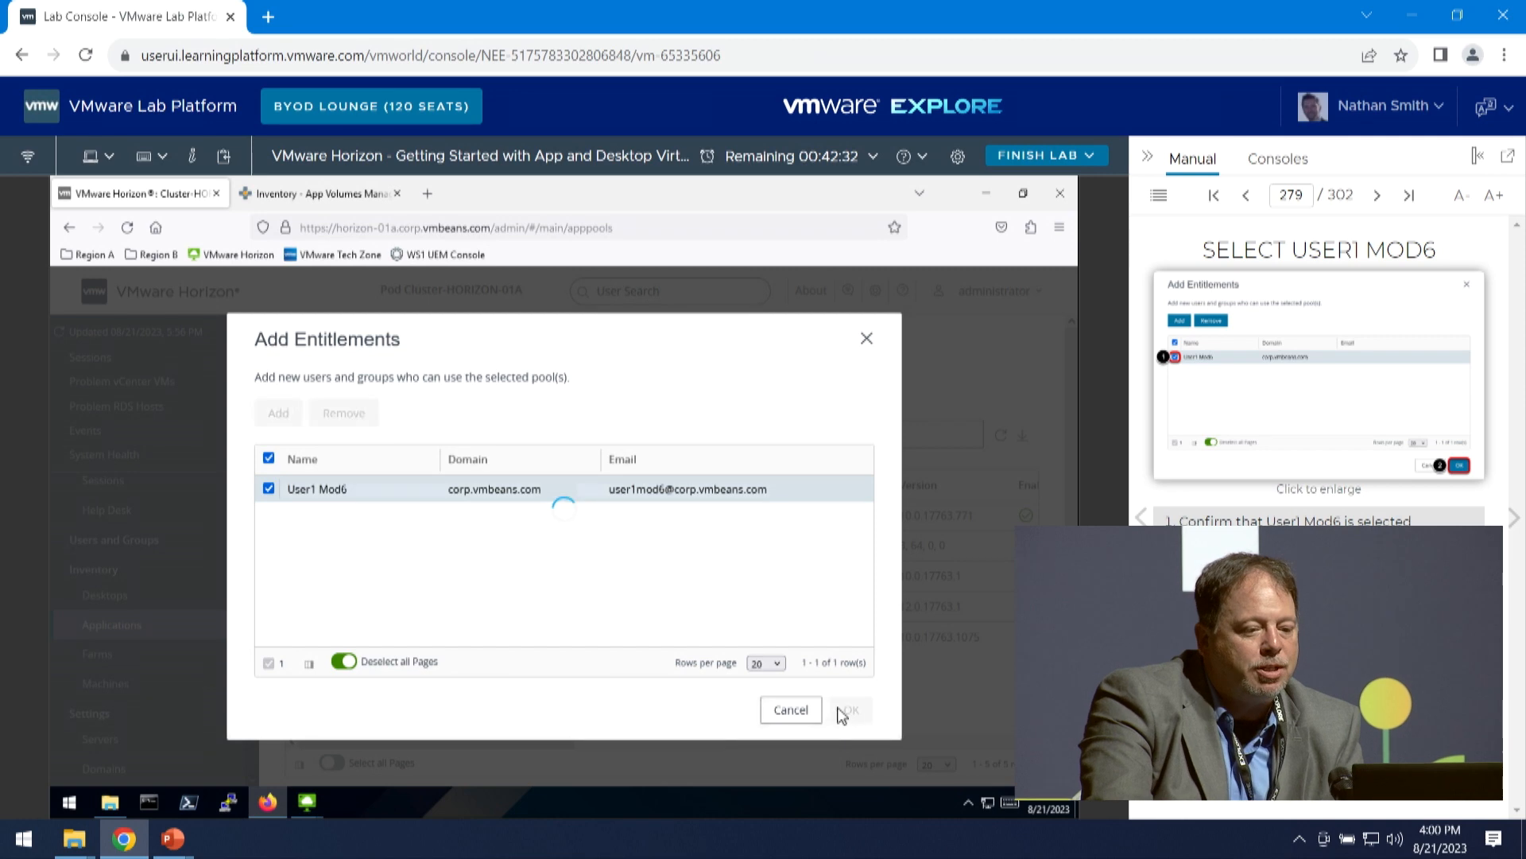
{"action": "left_click", "coordinate": [1511, 518]}
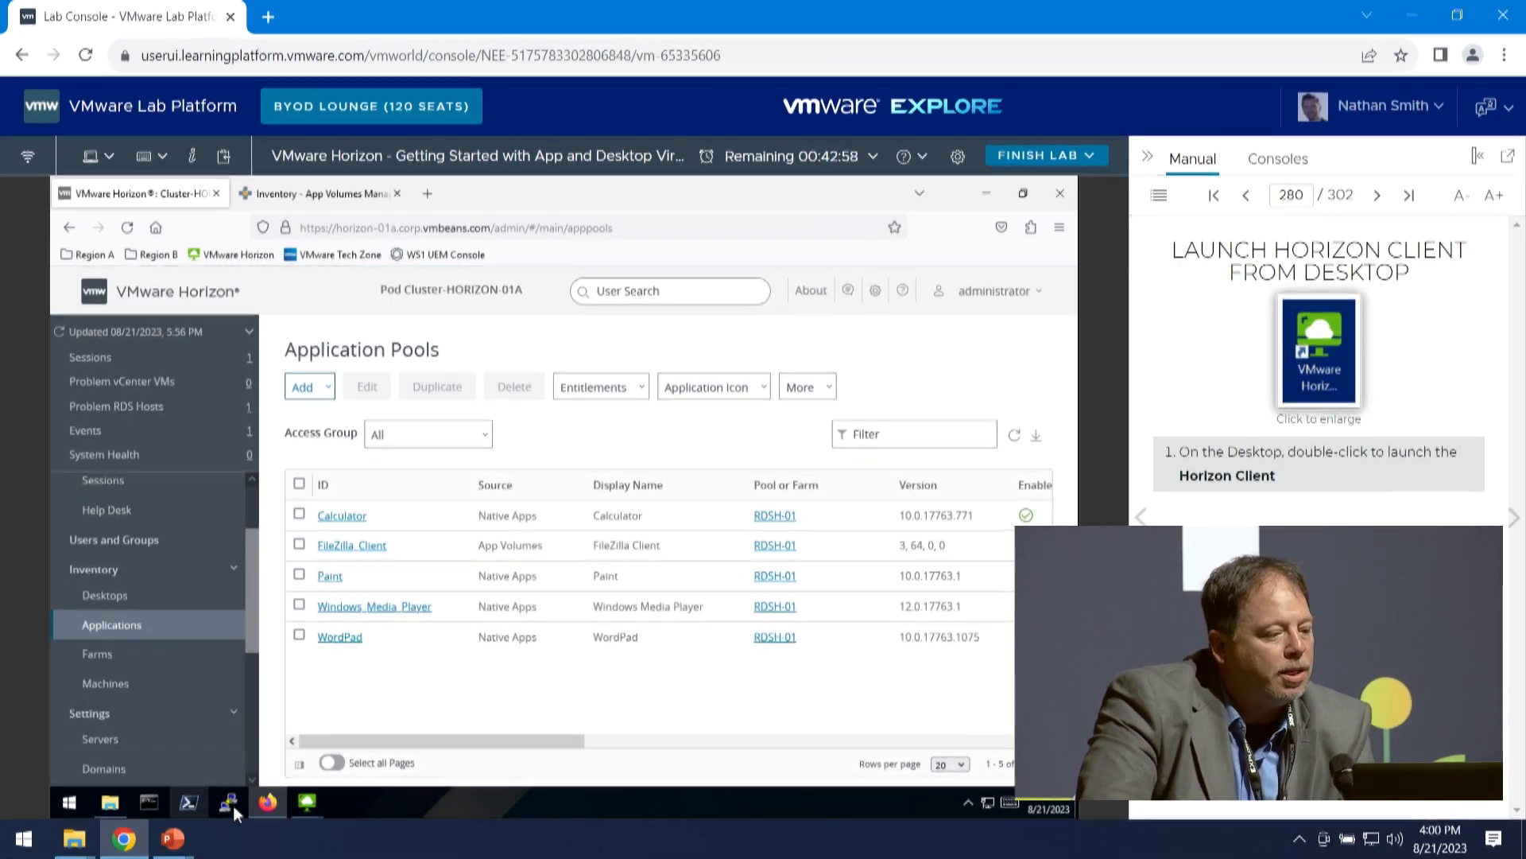
- Disconnect the Instant Clone Pool desktop and close all remaining Horizon Client windows
{"action": "mouse_move", "coordinate": [299, 803]}
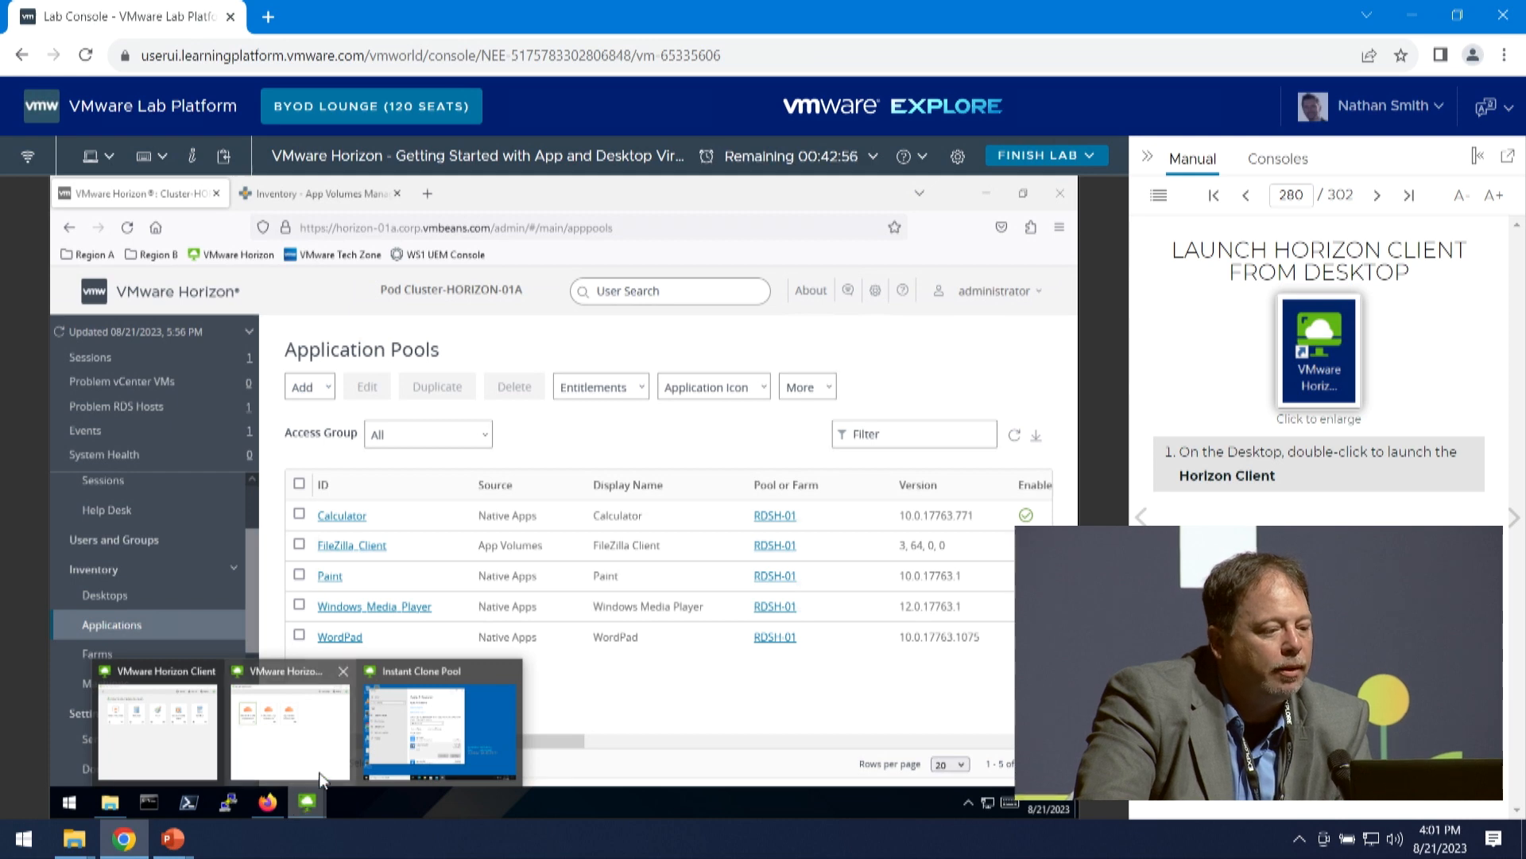
{"action": "left_click", "coordinate": [510, 674]}
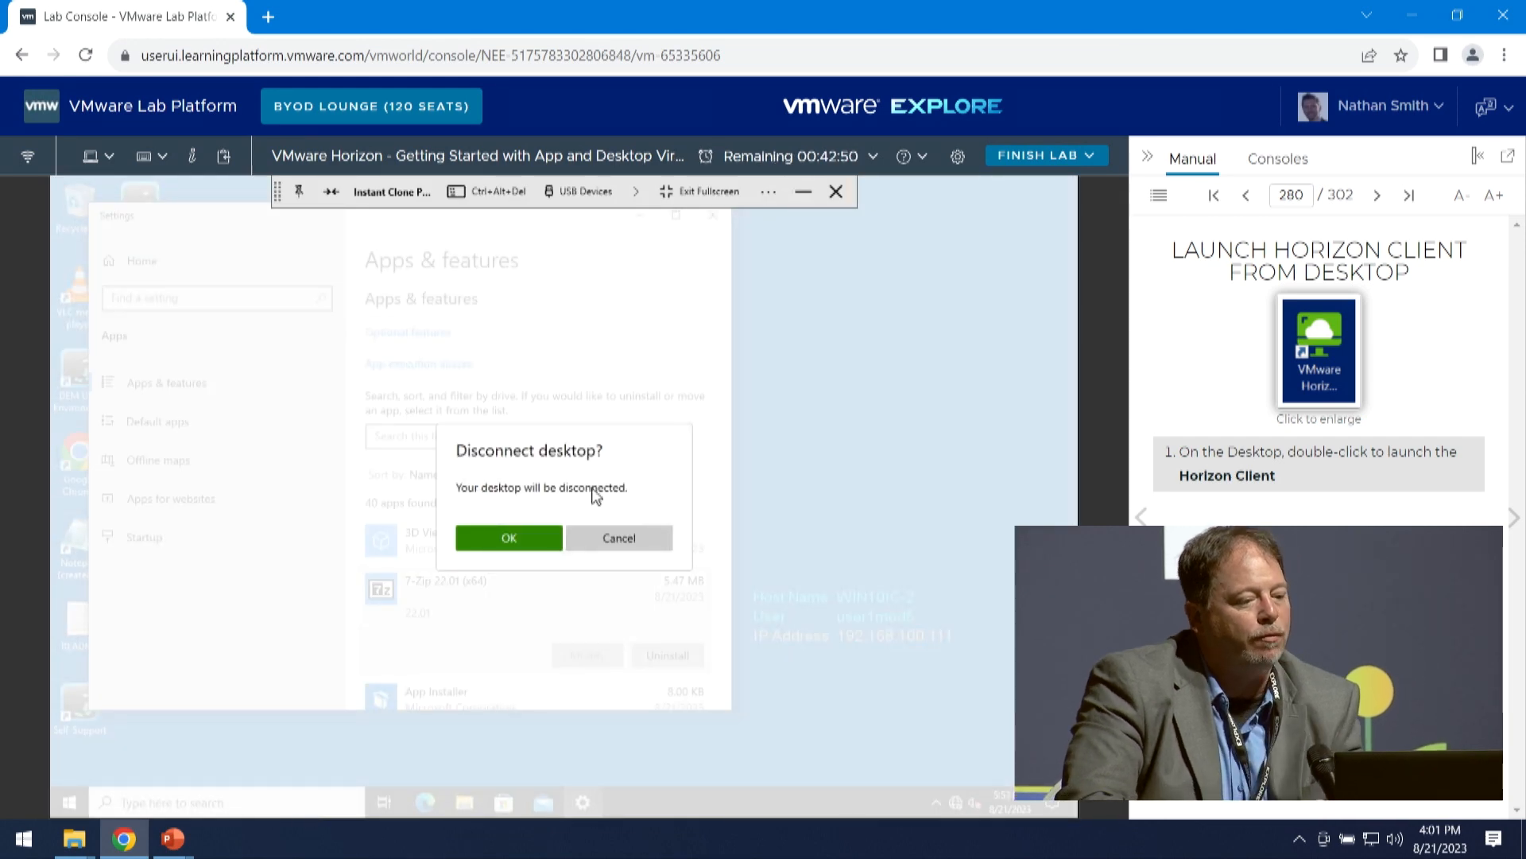
{"action": "left_click", "coordinate": [515, 532]}
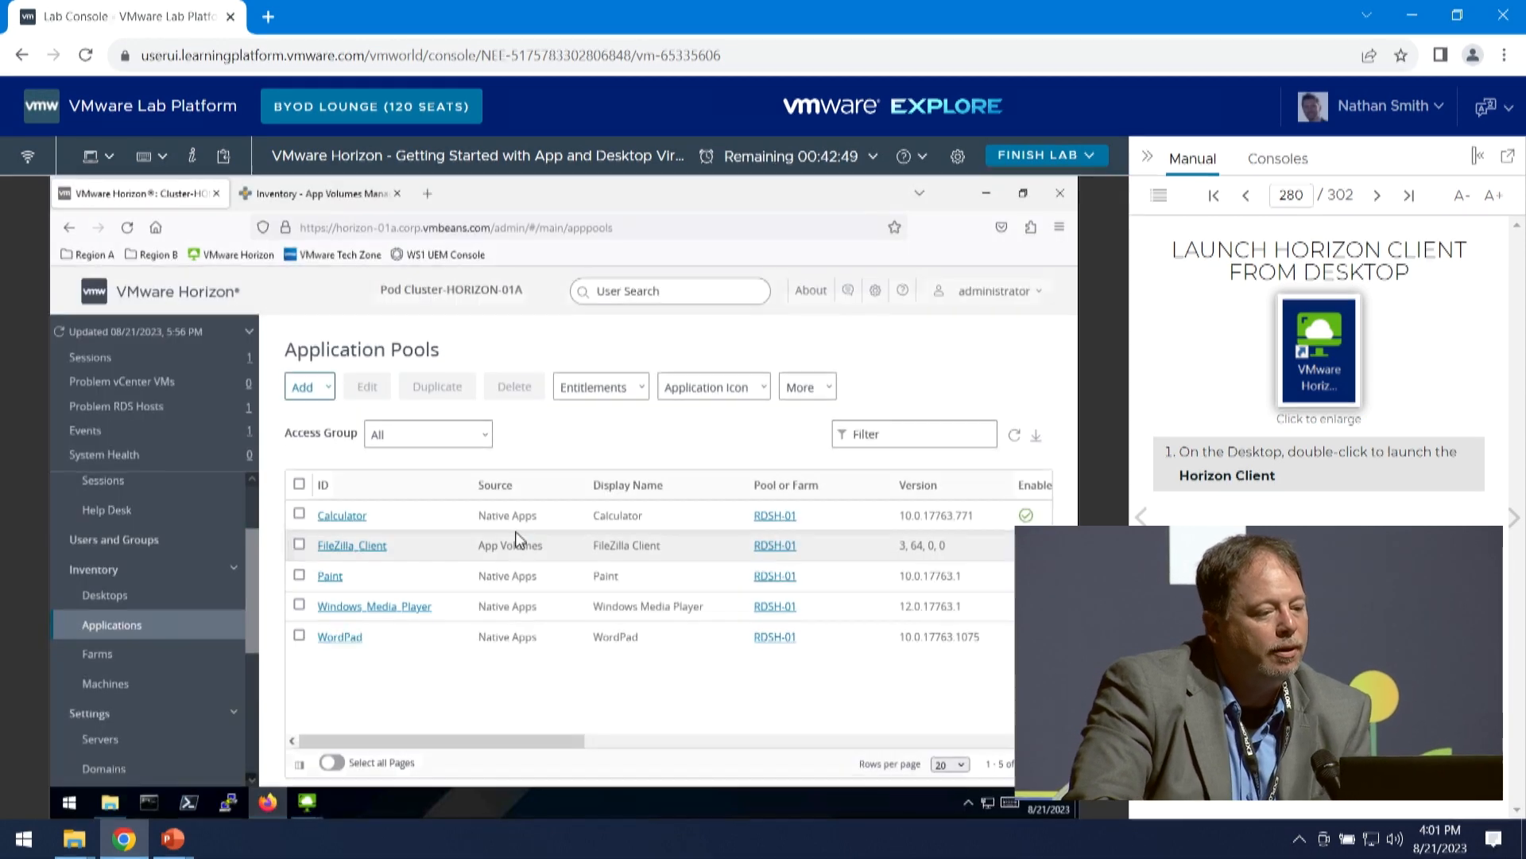
{"action": "right_click", "coordinate": [308, 801]}
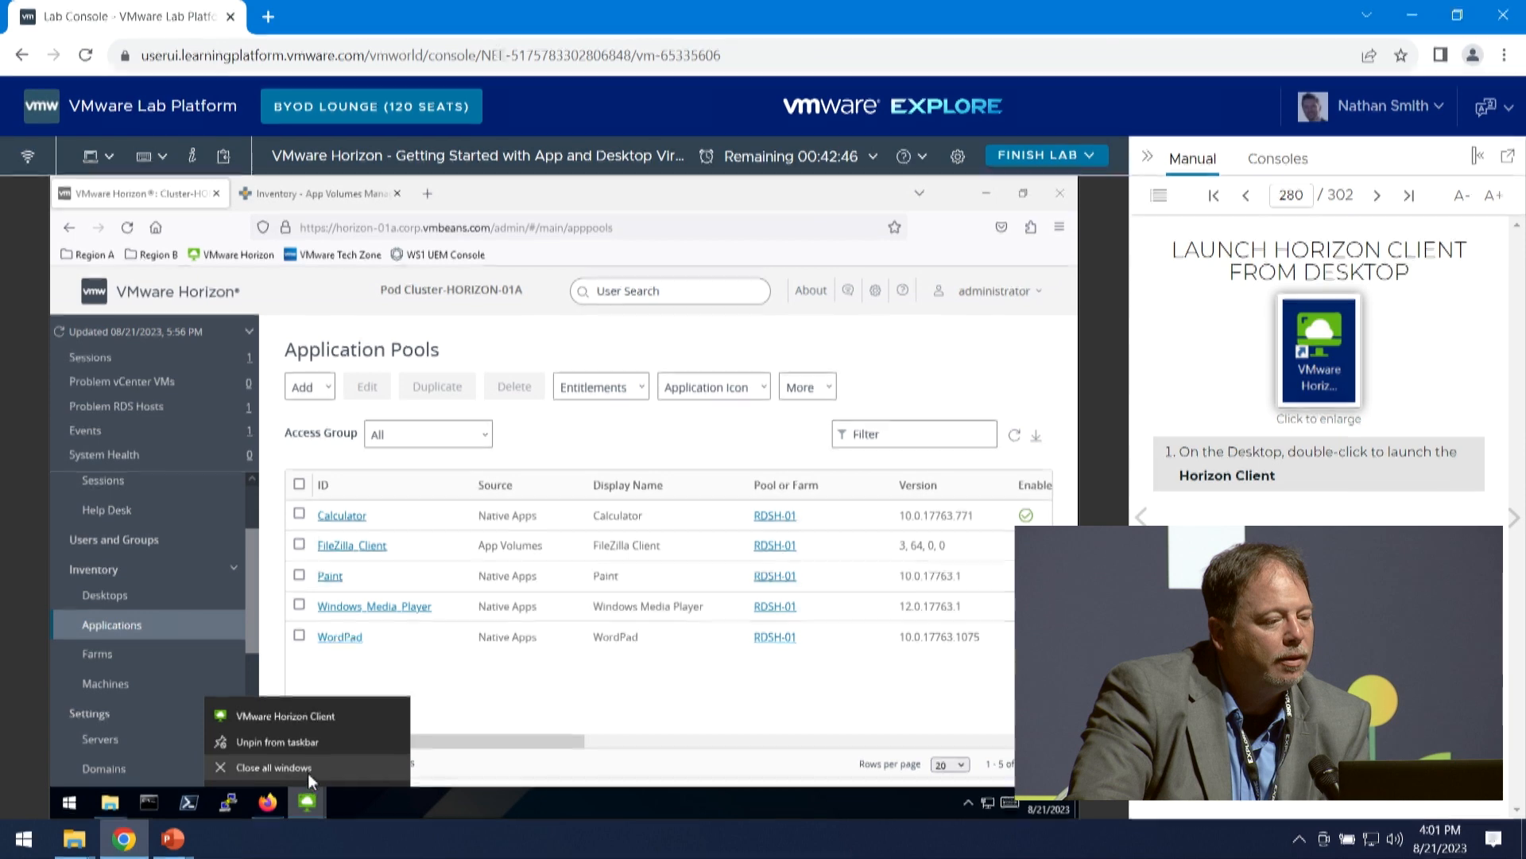
{"action": "left_click", "coordinate": [308, 772]}
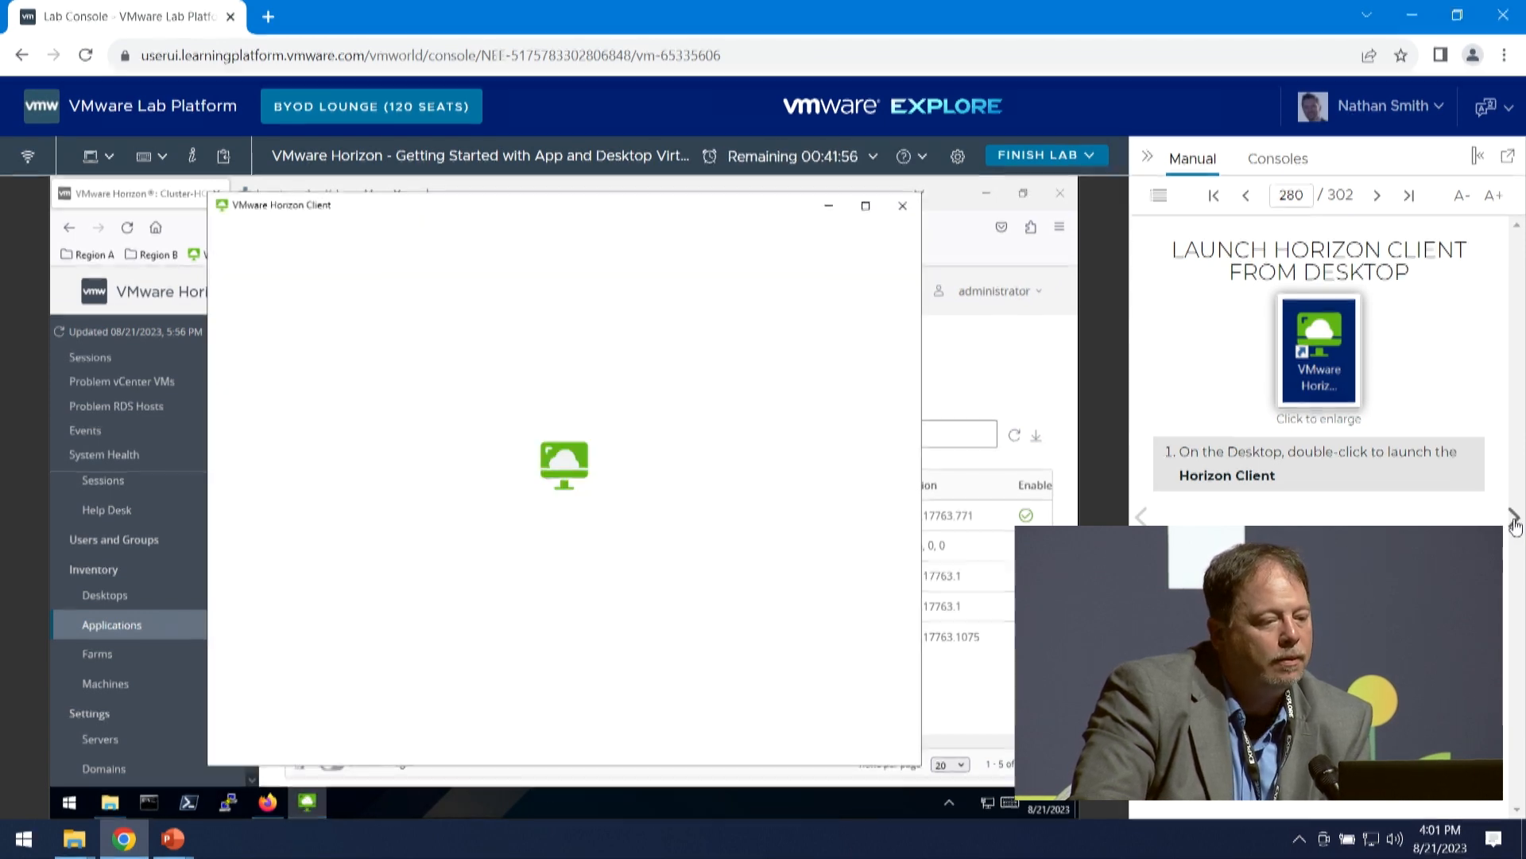
- Connect Horizon Client to horizon-01a.corp.vmbeans.com and sign in as user1mod6 with the account password, following the manual to Login to Horizon
{"action": "left_click", "coordinate": [1515, 519]}
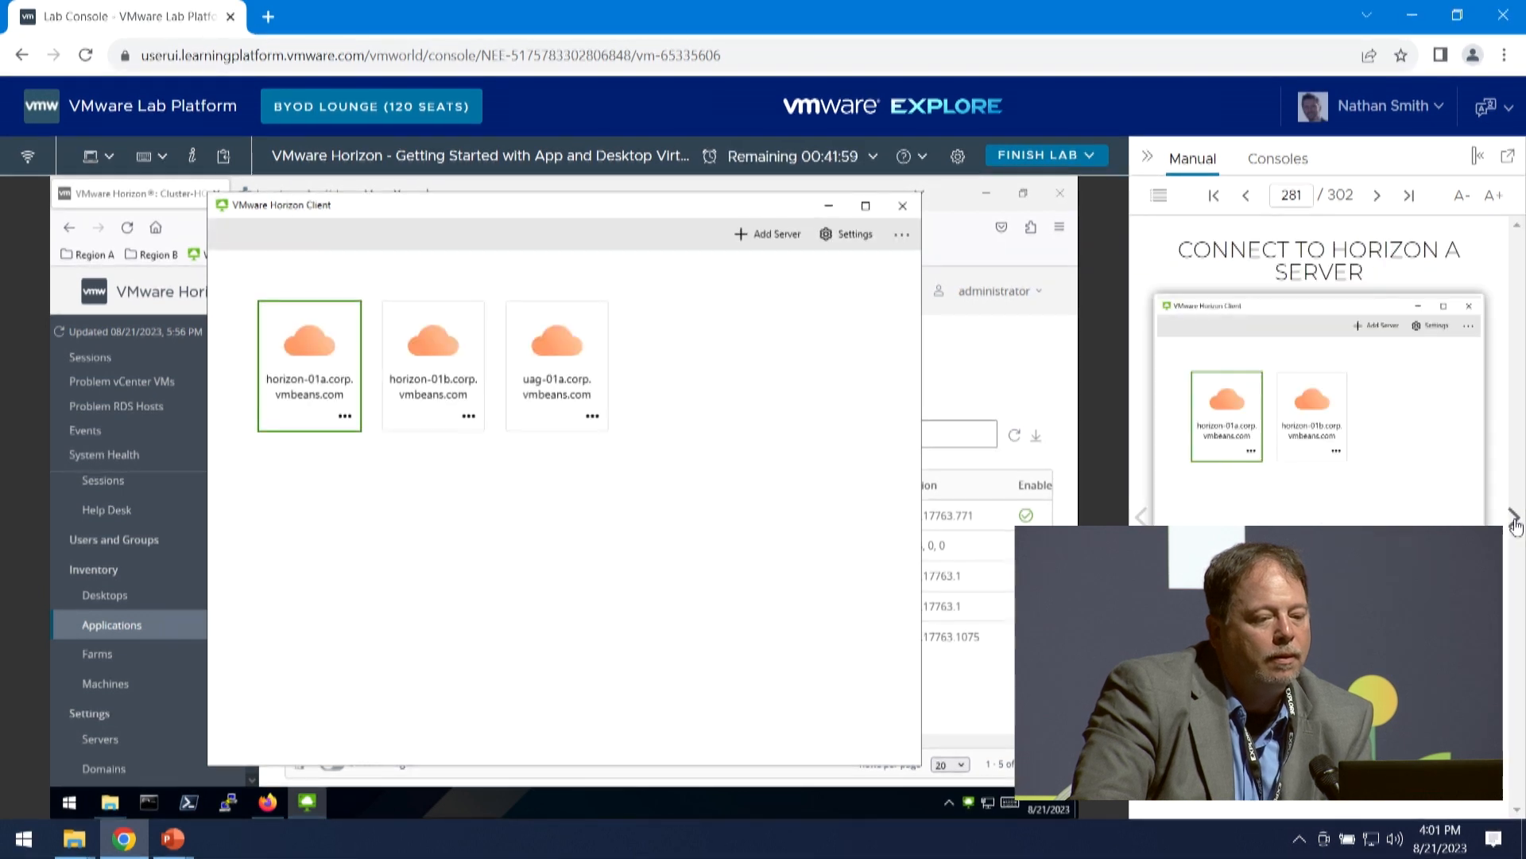
{"action": "double_click", "coordinate": [286, 350]}
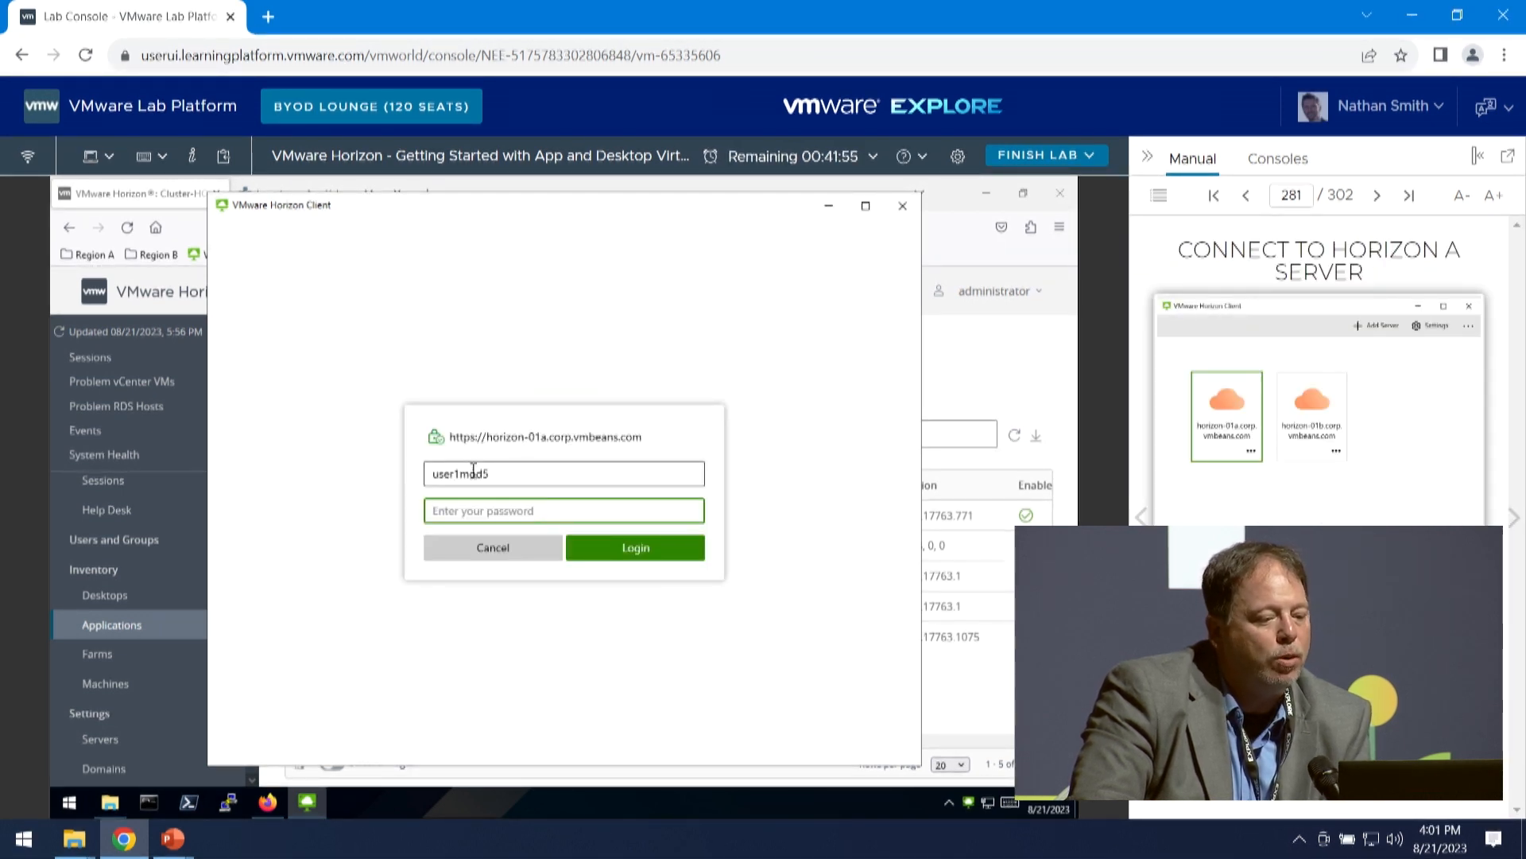
{"action": "left_click", "coordinate": [512, 477]}
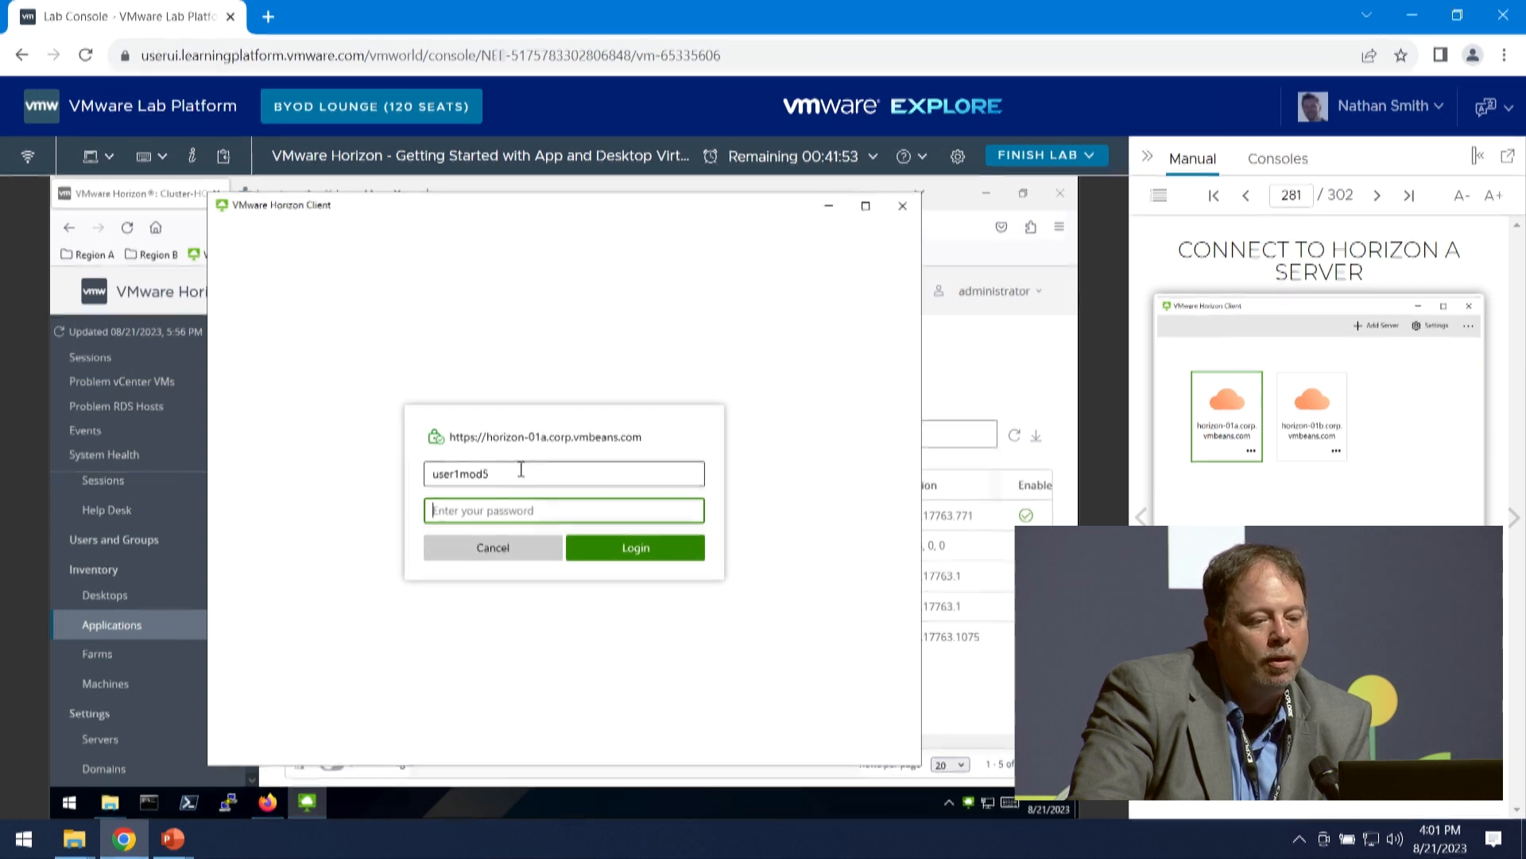
{"action": "left_click", "coordinate": [1514, 517]}
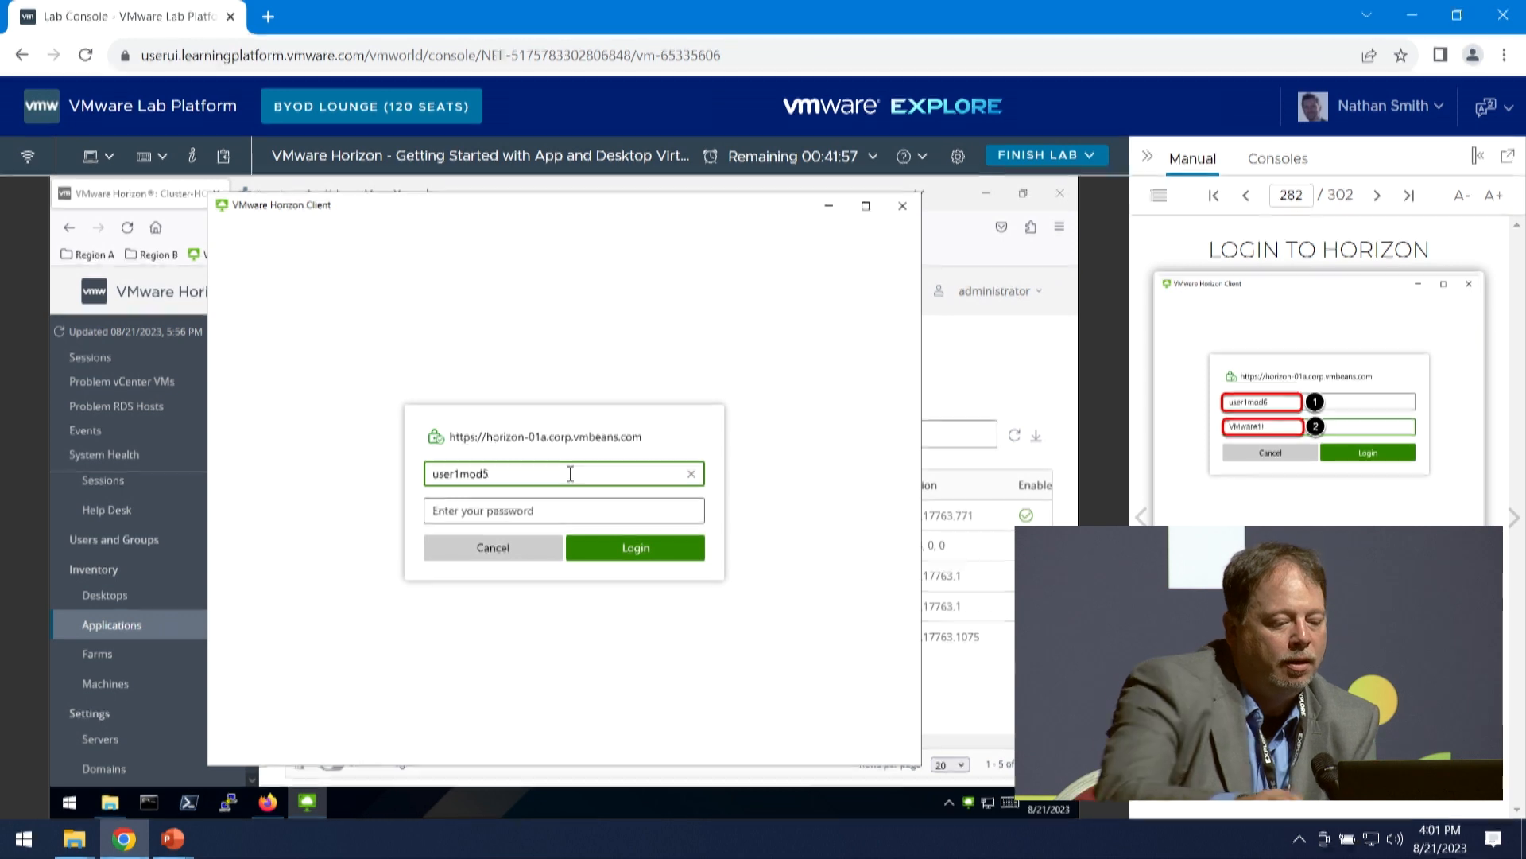
{"action": "key", "text": "BackSpace"}
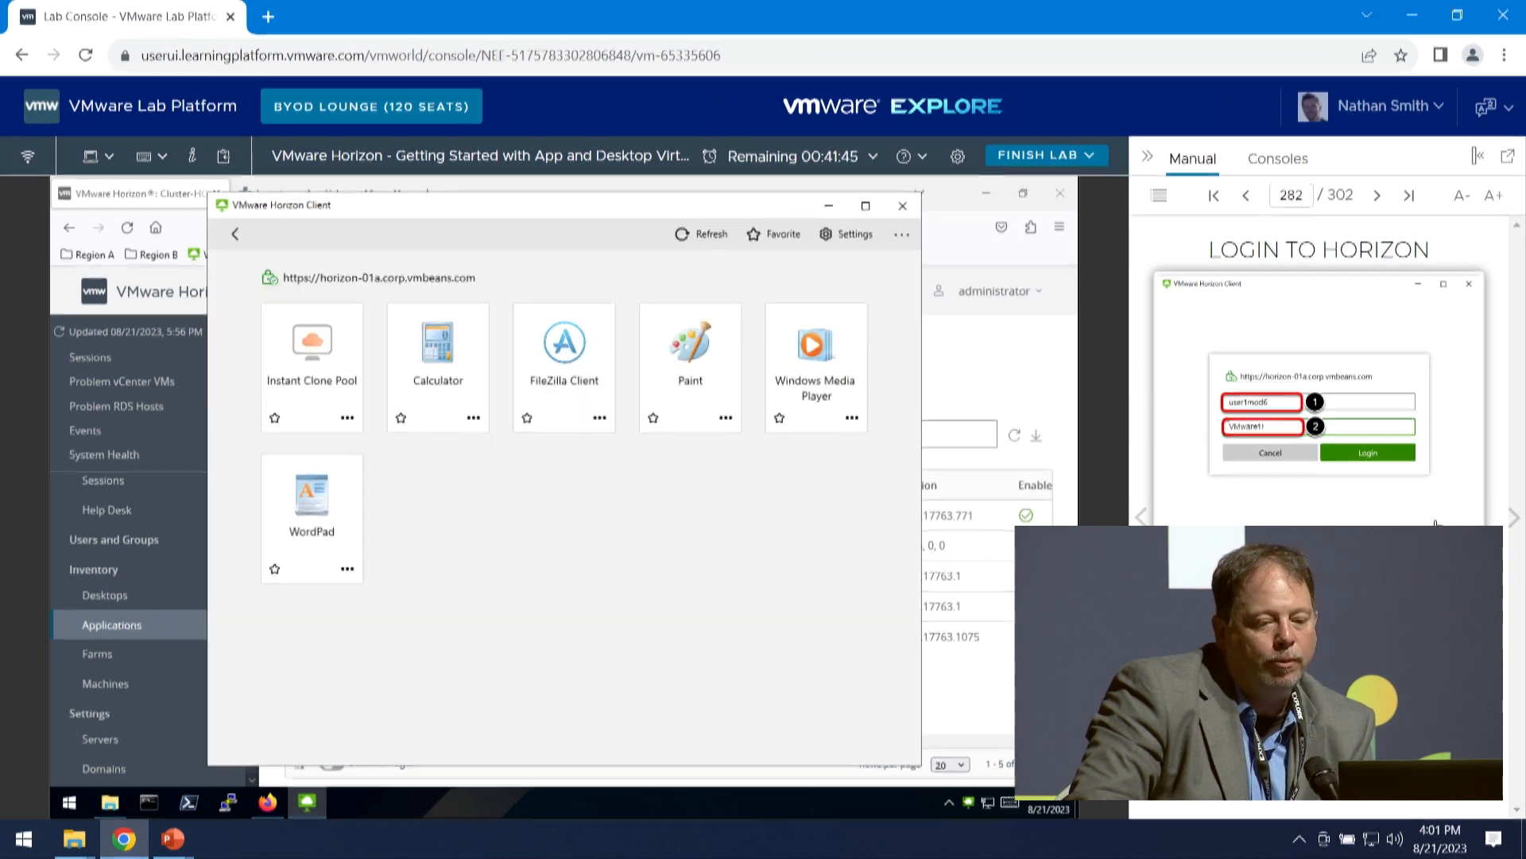
- Launch FileZilla Client from the Horizon Client application list, dismiss its welcome dialog, and advance the manual to Review Attachment
{"action": "left_click", "coordinate": [1515, 520]}
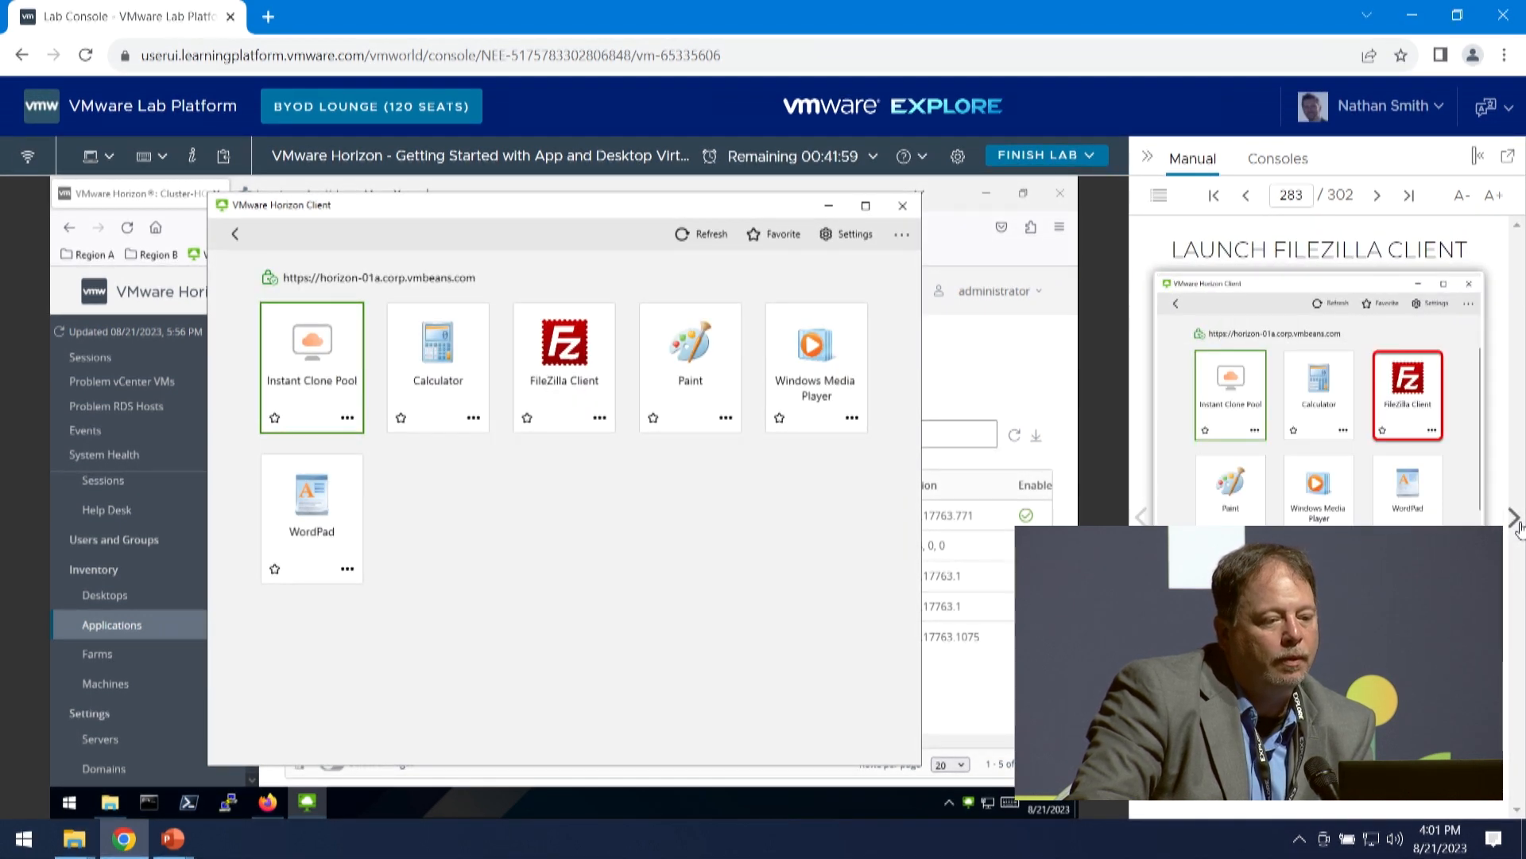
{"action": "left_click", "coordinate": [569, 373]}
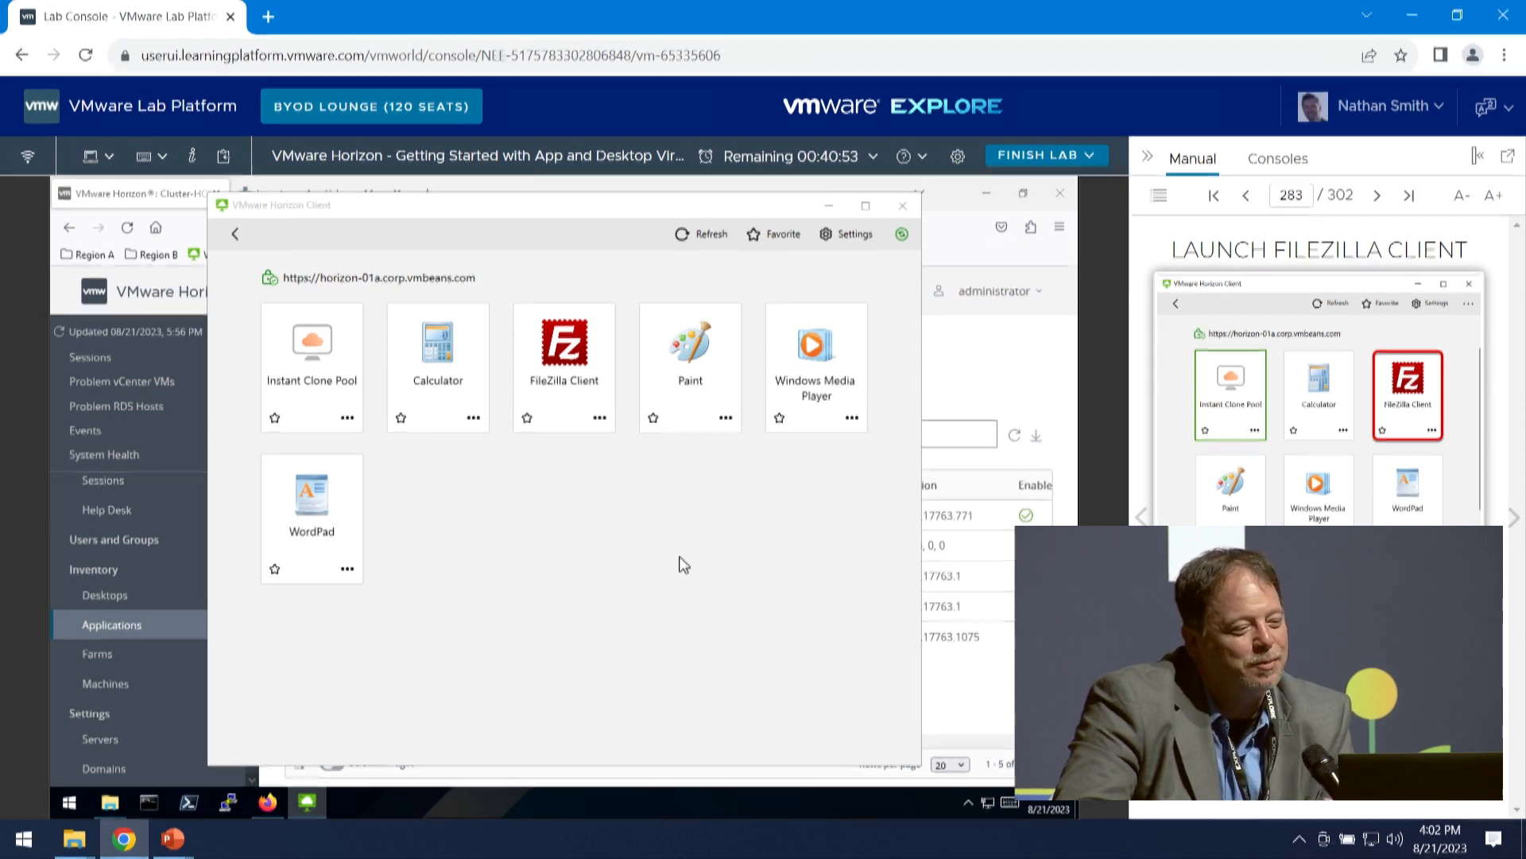
{"action": "left_click", "coordinate": [1515, 521]}
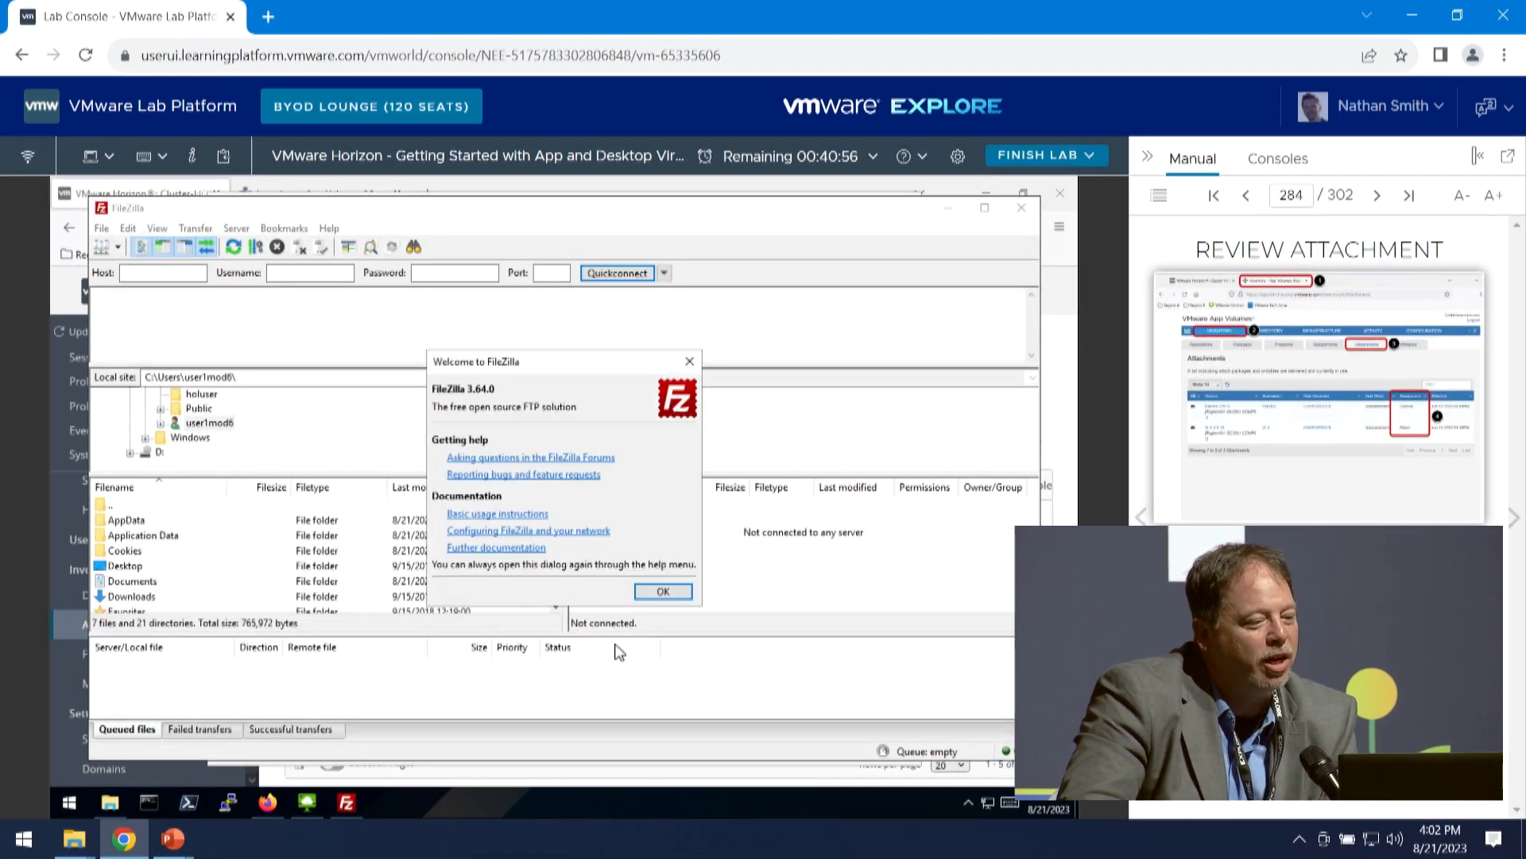
{"action": "left_click", "coordinate": [663, 593]}
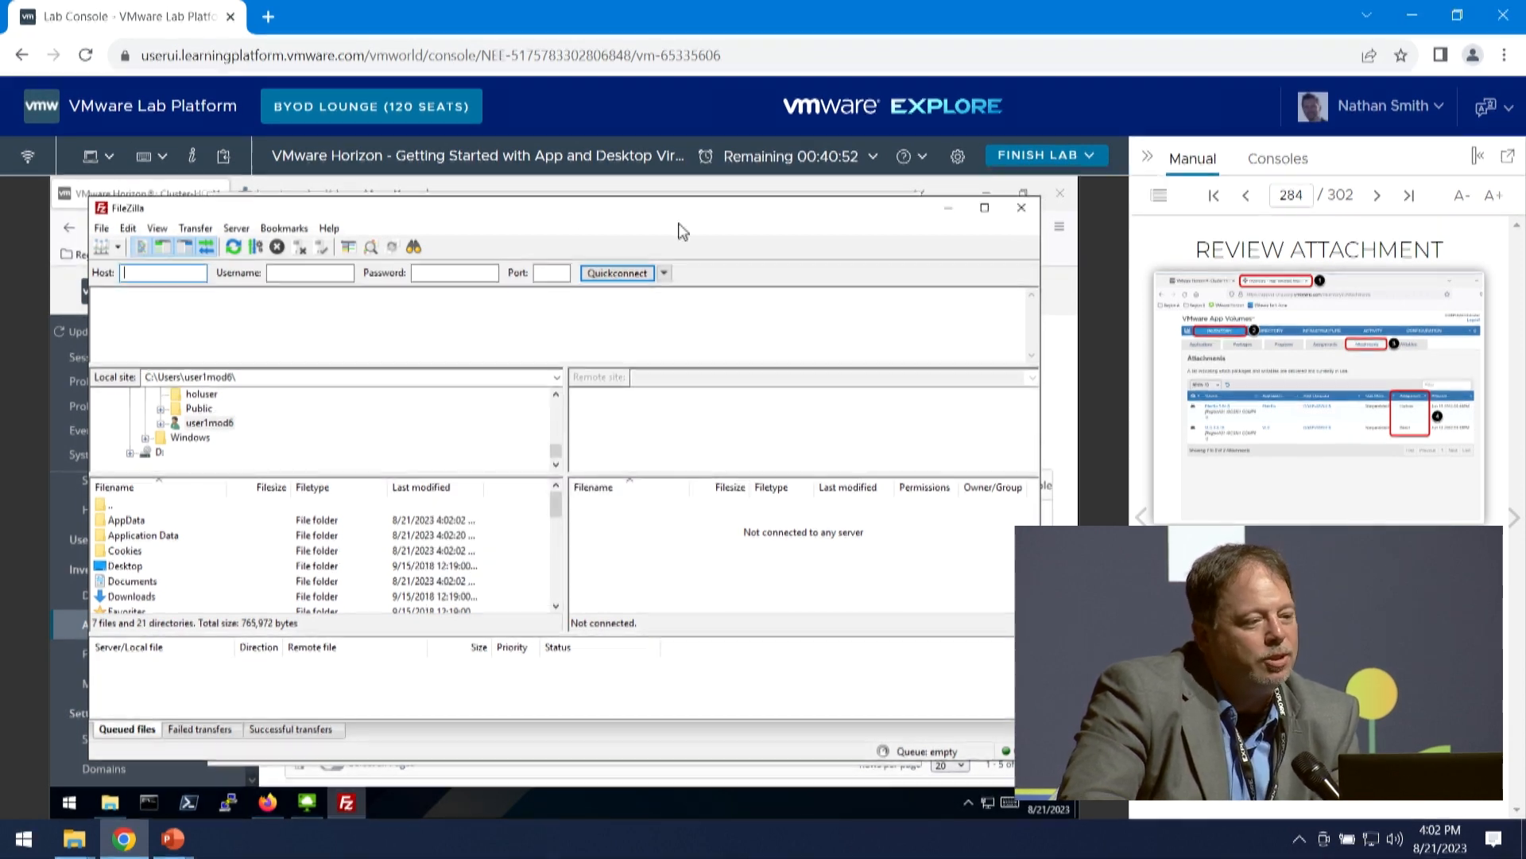
- Switch to App Volumes Manager, reload the Packages list, and examine the full details of the Filezilla 3.64.0 package
{"action": "left_click", "coordinate": [443, 194]}
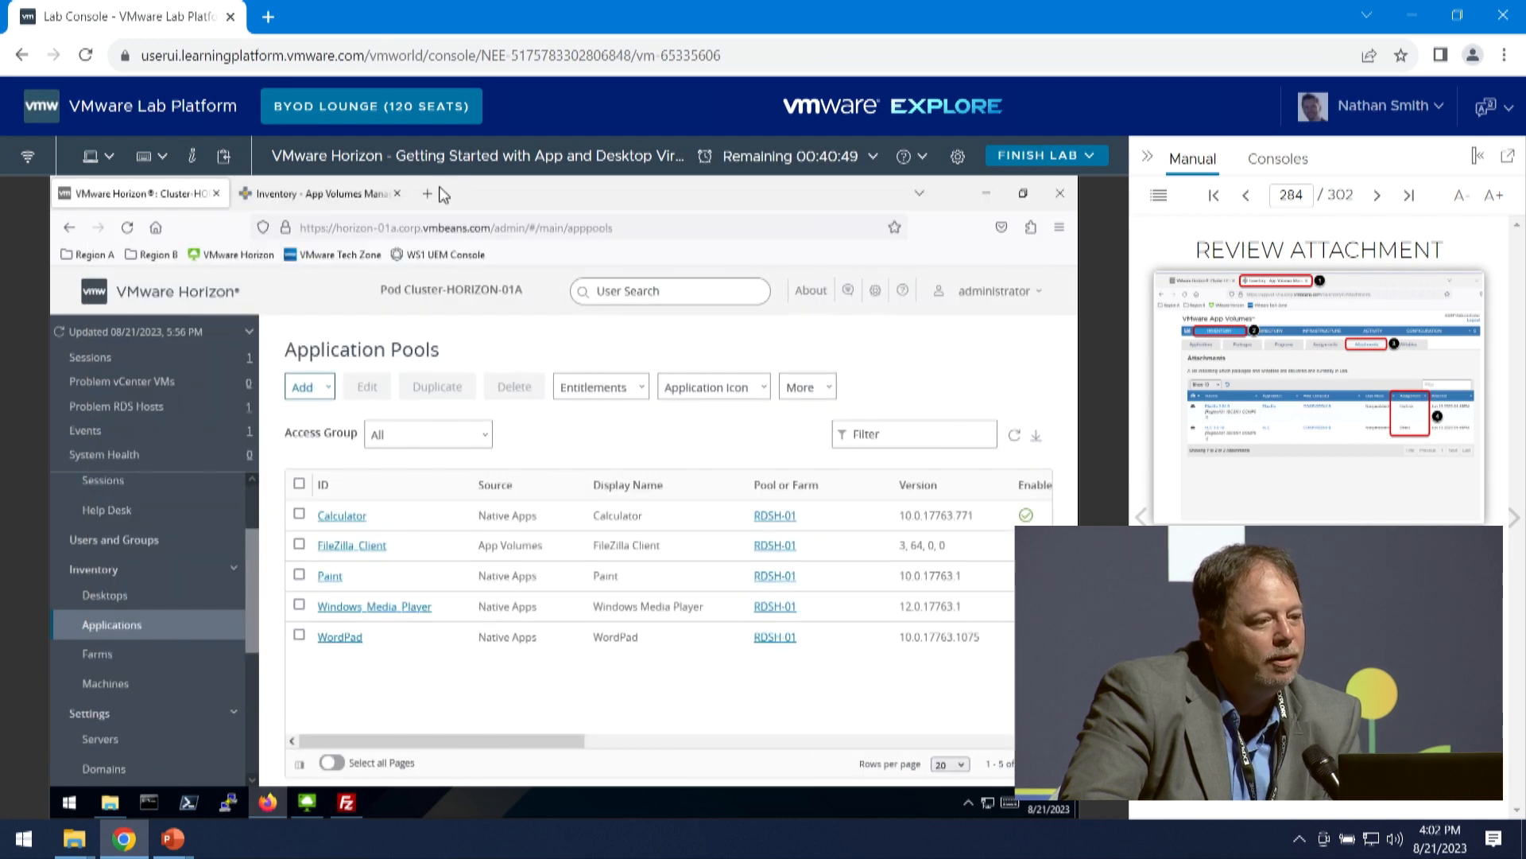
{"action": "left_click", "coordinate": [301, 196]}
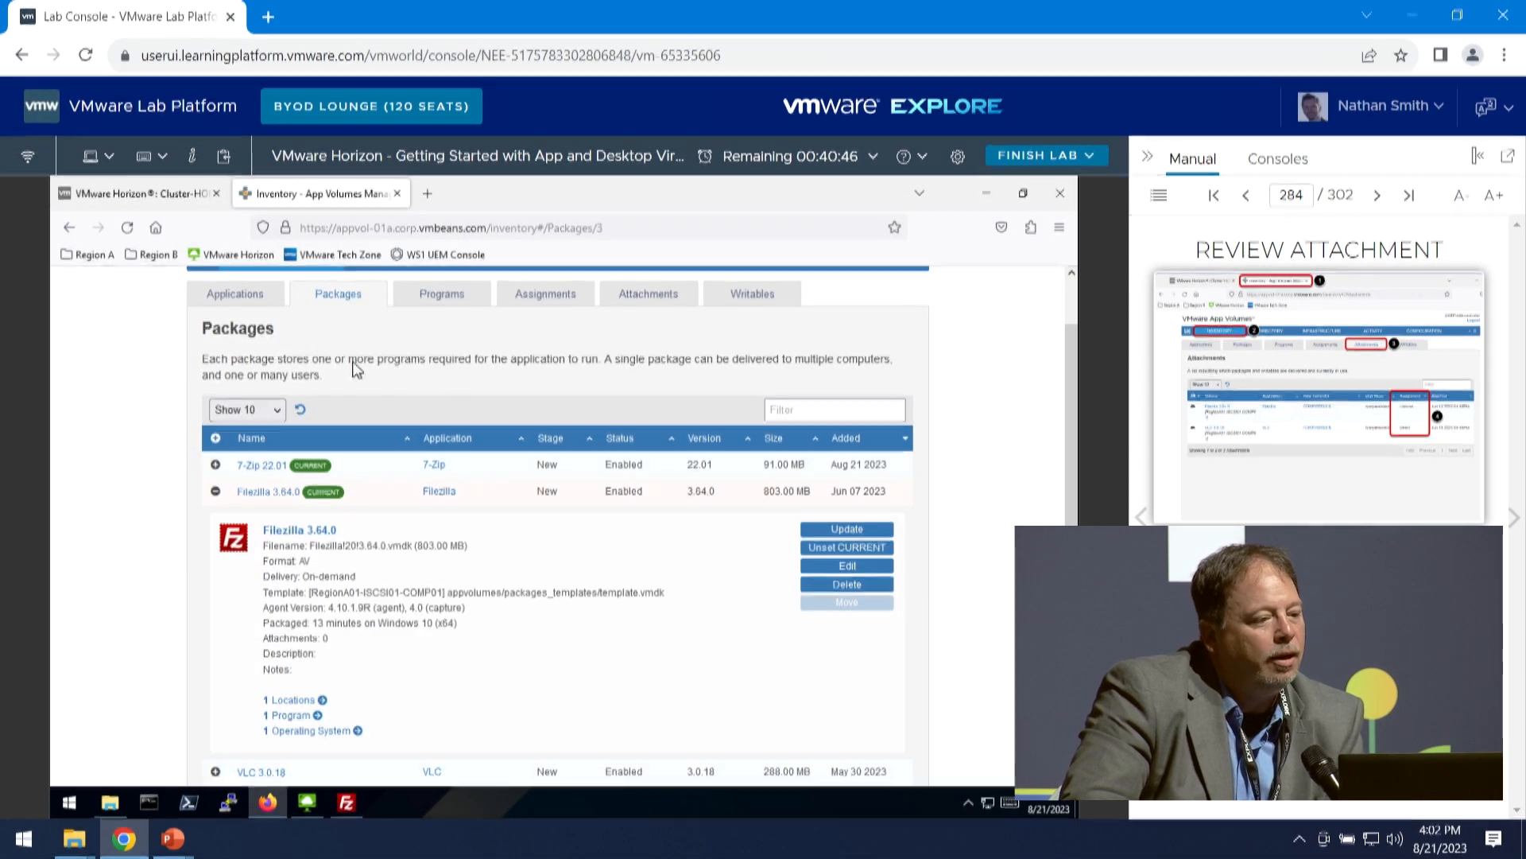
{"action": "scroll", "coordinate": [318, 489], "scroll_direction": "up", "scroll_amount": 2}
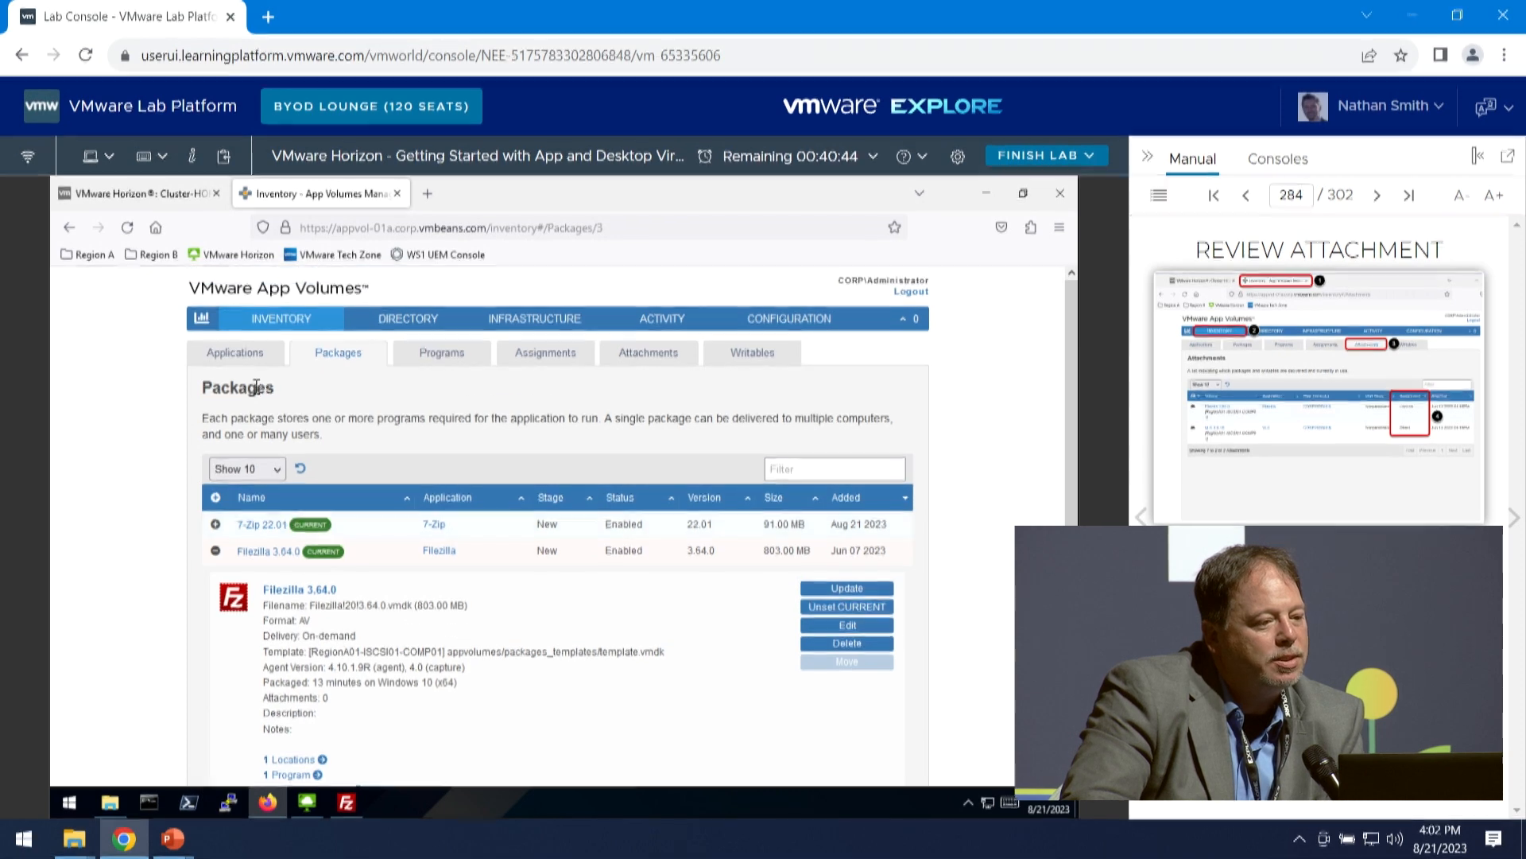
{"action": "left_click", "coordinate": [347, 364]}
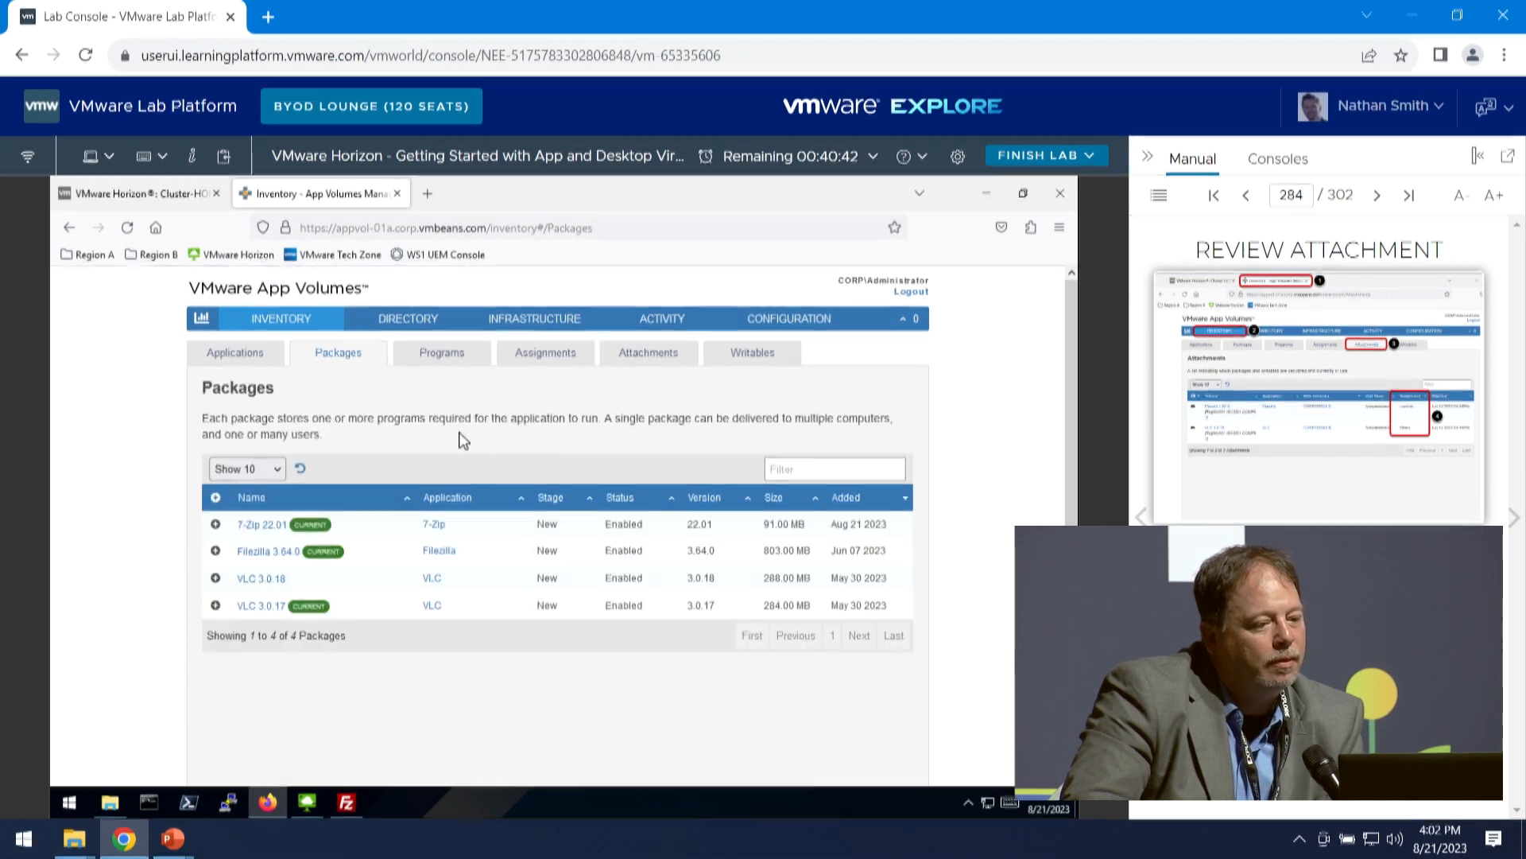
{"action": "left_click", "coordinate": [215, 551]}
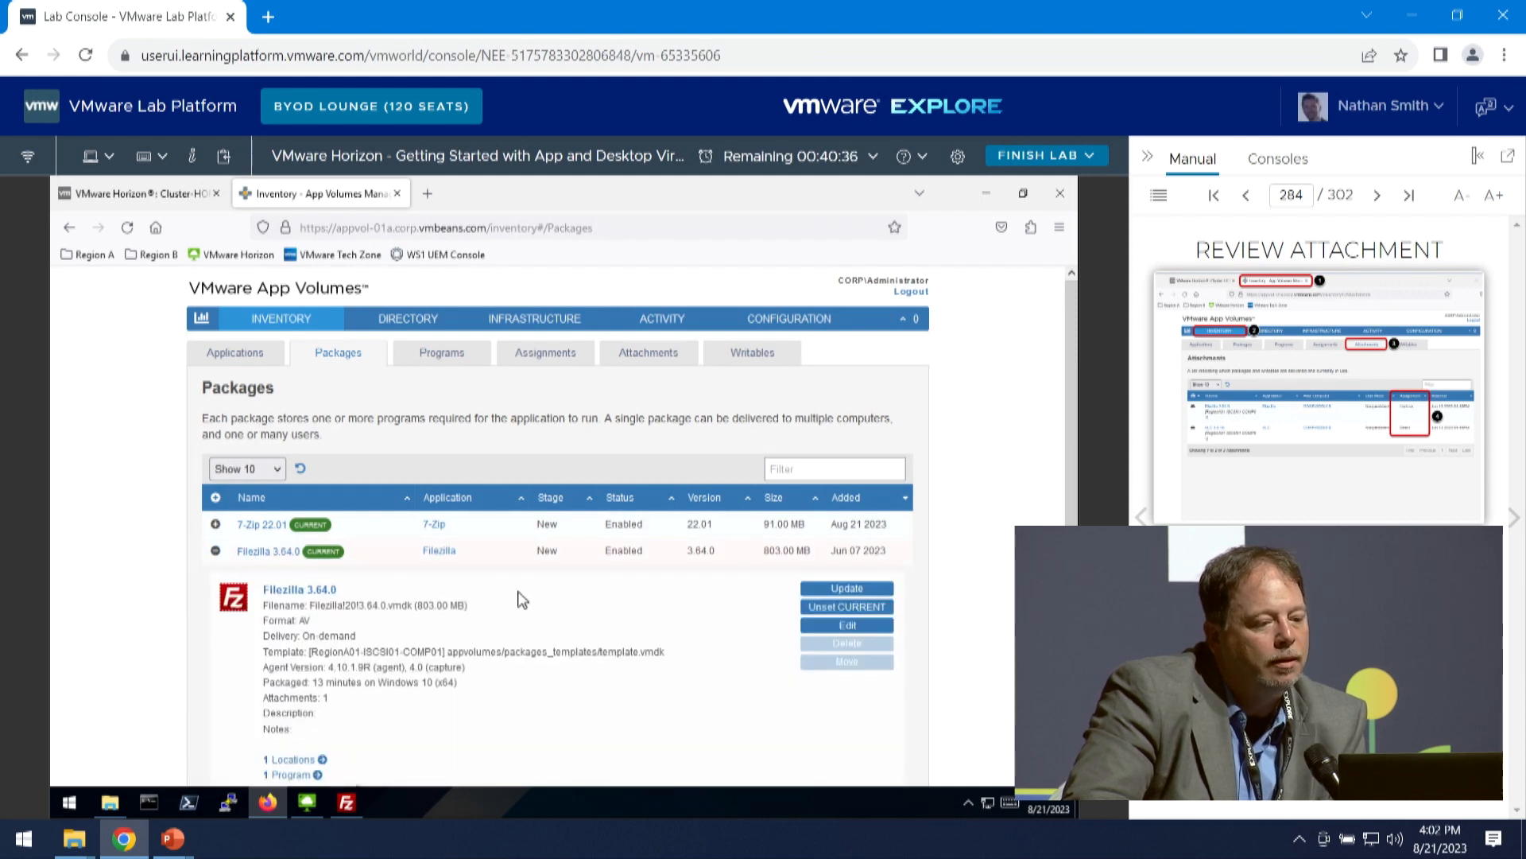
{"action": "left_click", "coordinate": [265, 553]}
{"action": "left_click", "coordinate": [242, 552]}
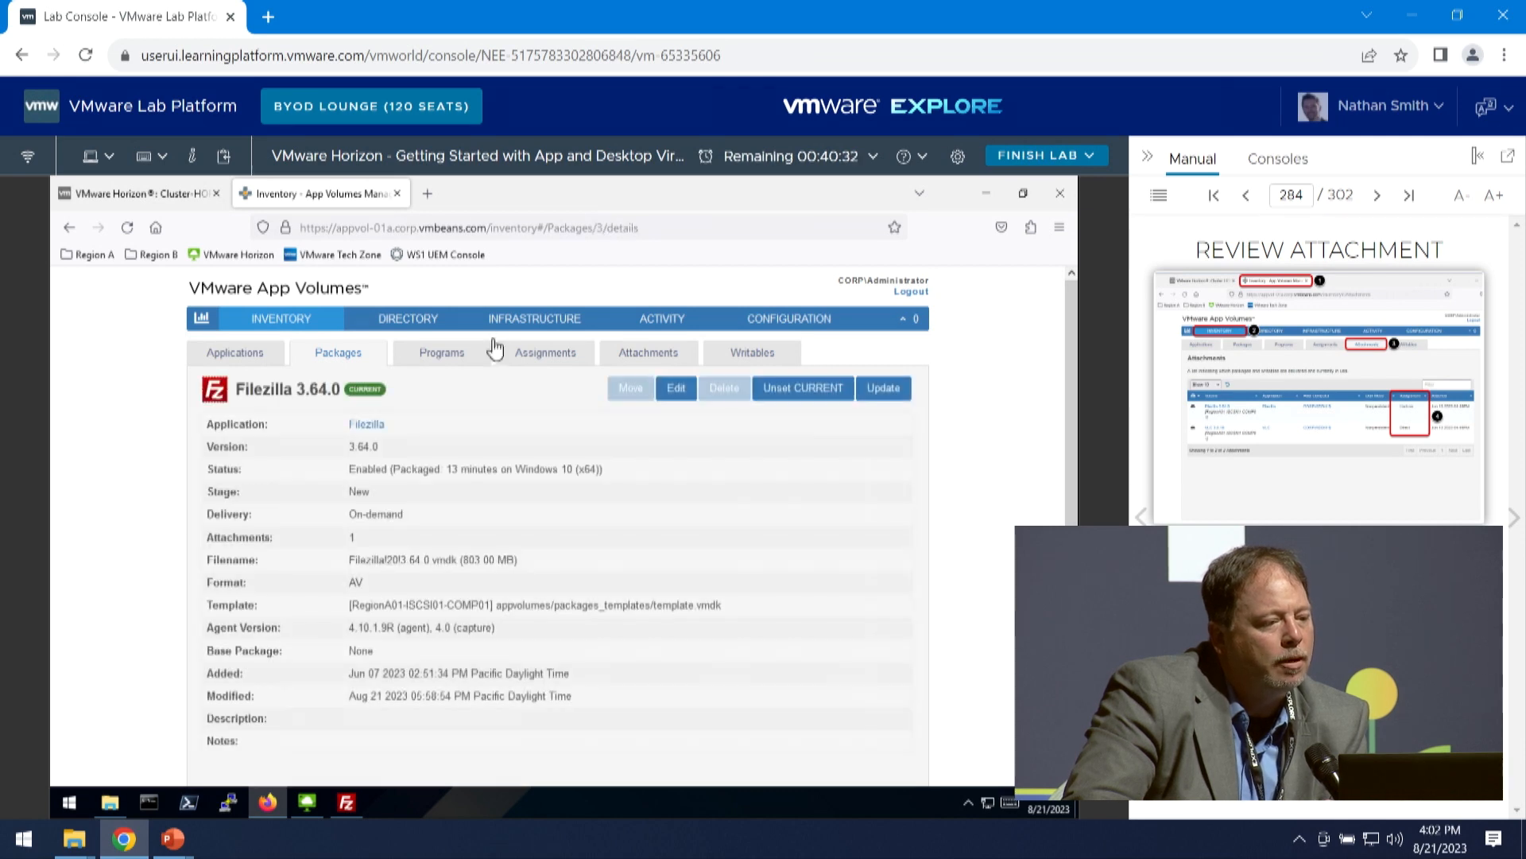
- Review the App Volumes attachments list for the FileZilla package's assignment, and advance the manual to Conclusion
{"action": "left_click", "coordinate": [341, 355]}
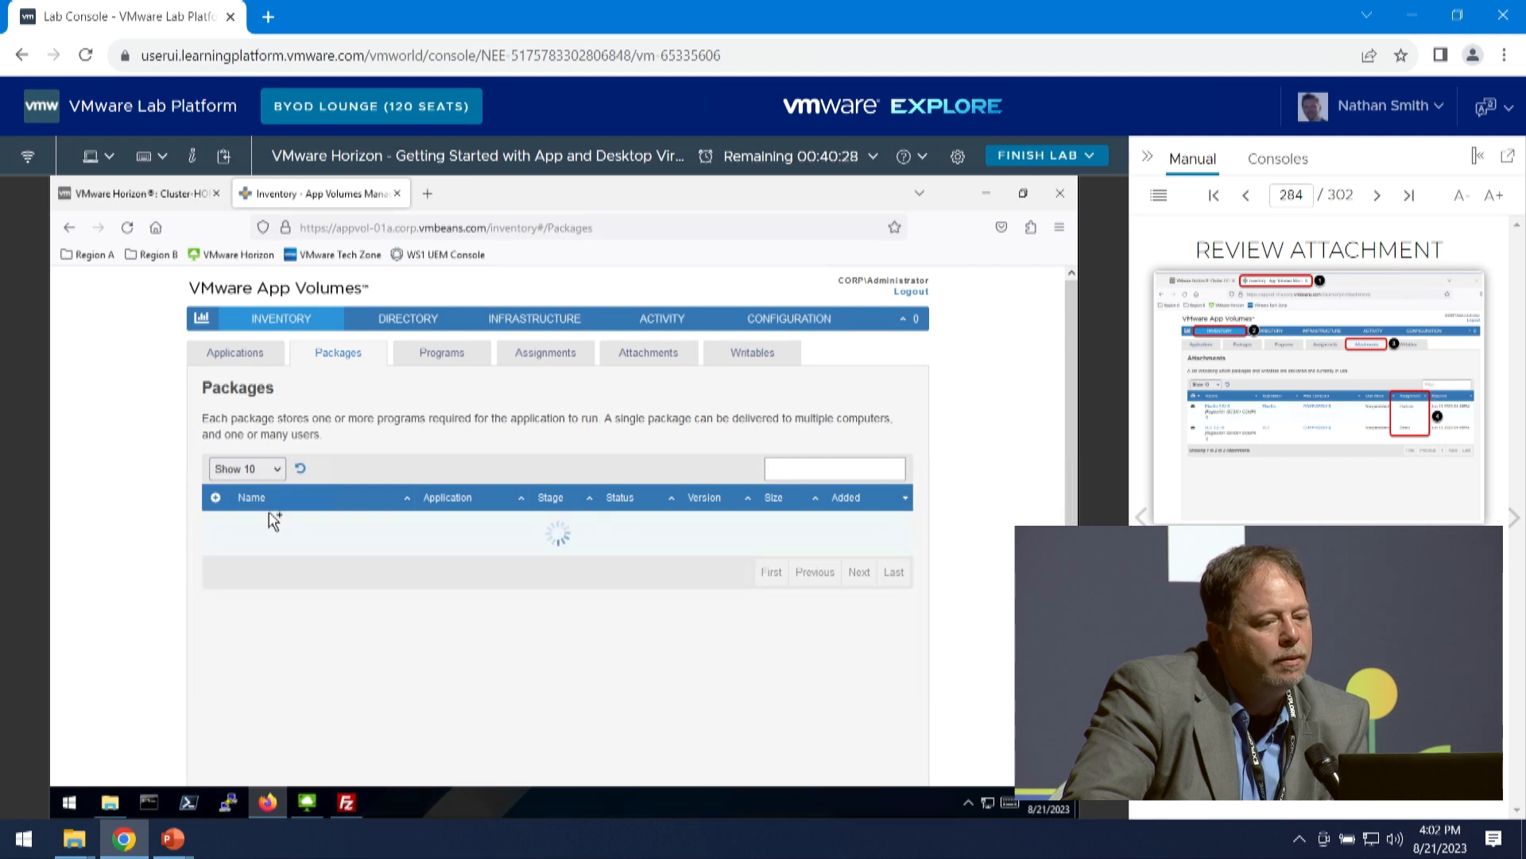
{"action": "left_click", "coordinate": [650, 353]}
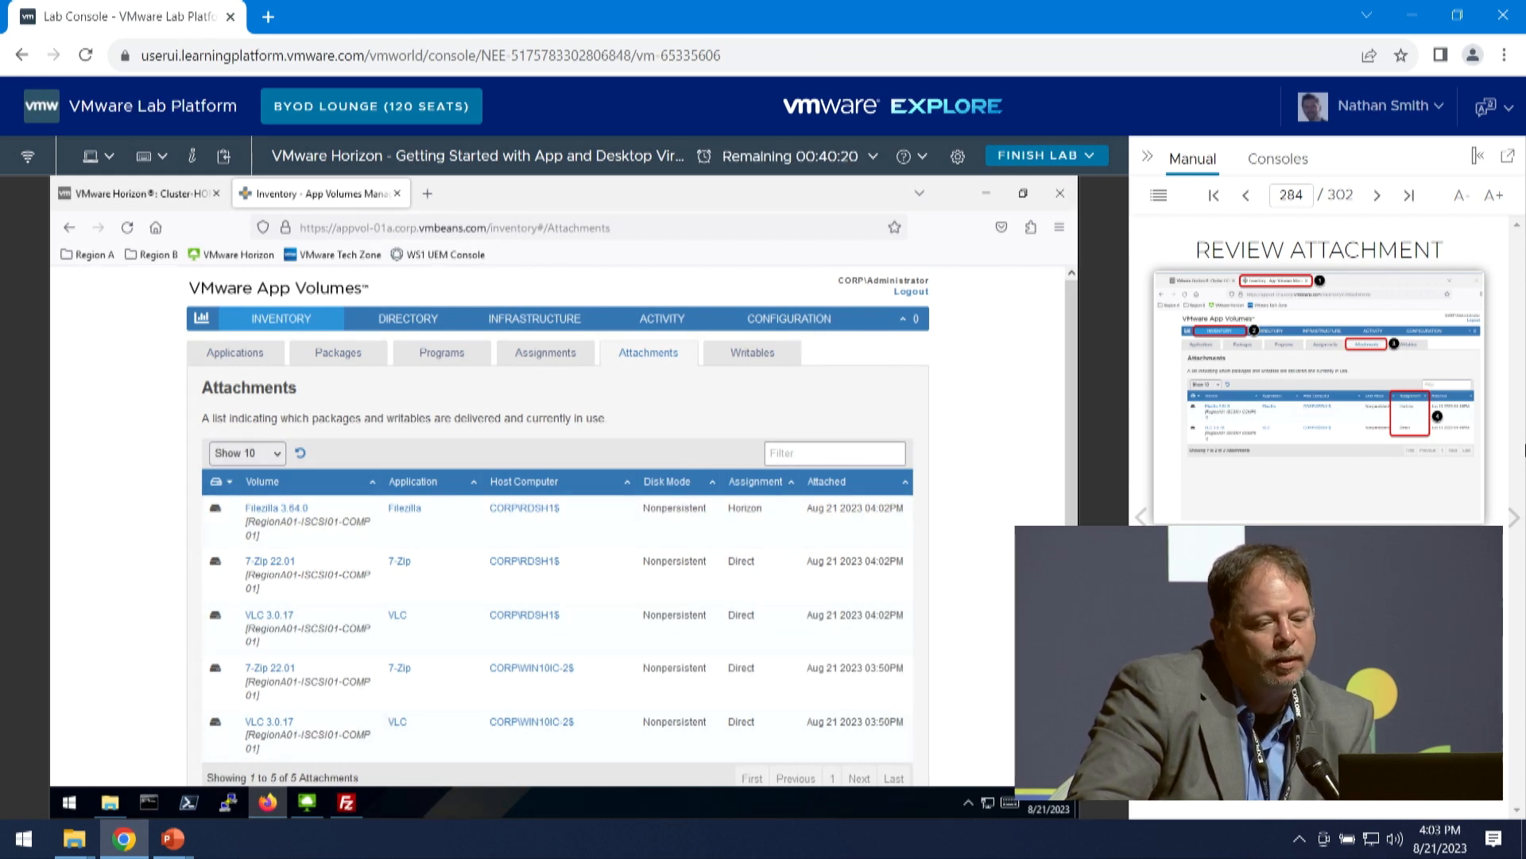
{"action": "left_click", "coordinate": [1510, 526]}
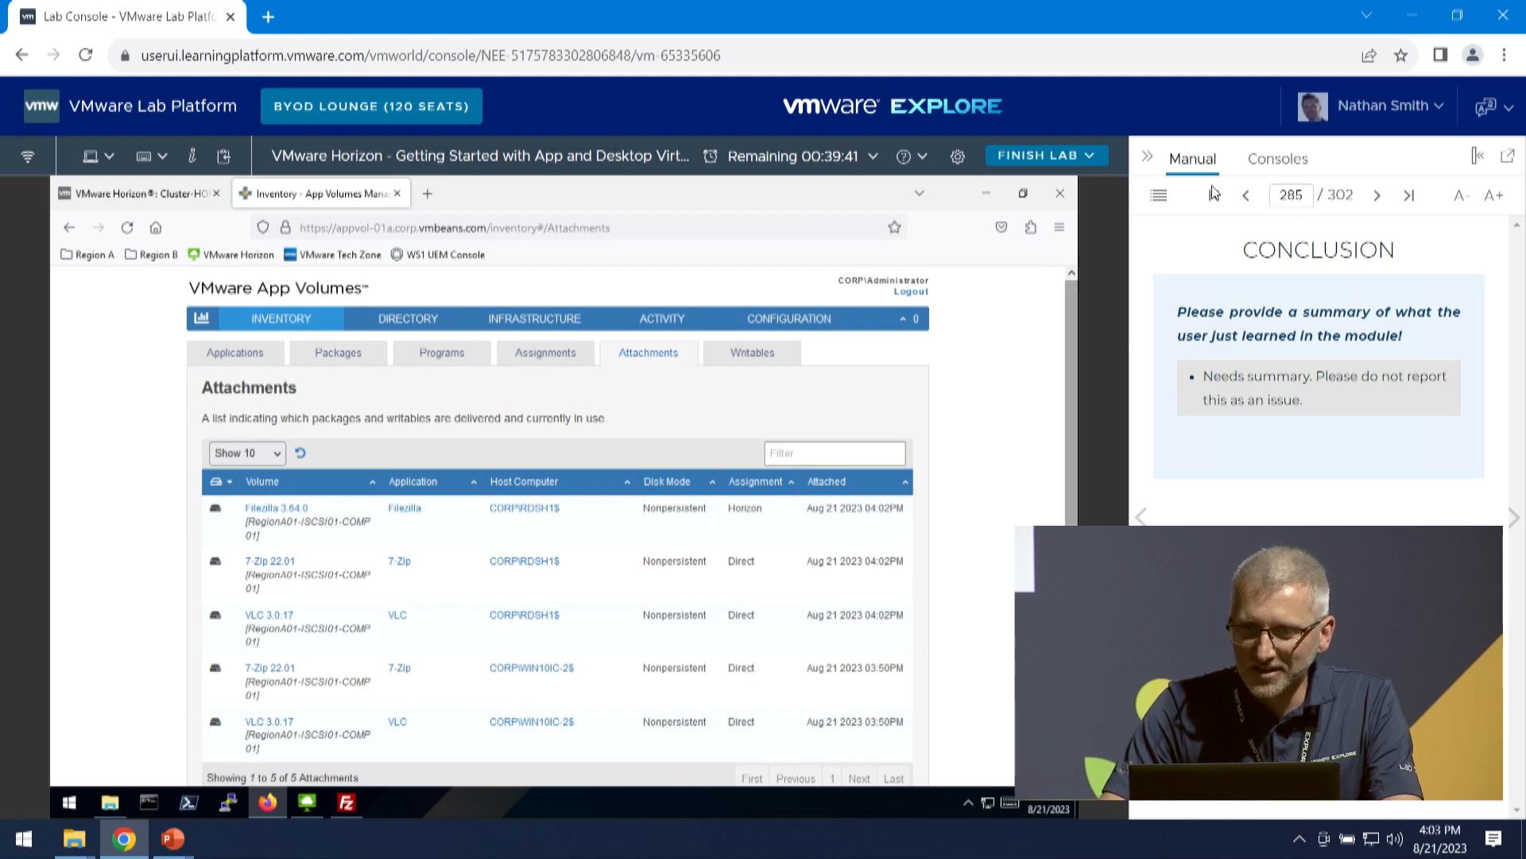
- Close Firefox and the FileZilla session, and log Horizon Client off the server
{"action": "left_click", "coordinate": [1062, 195]}
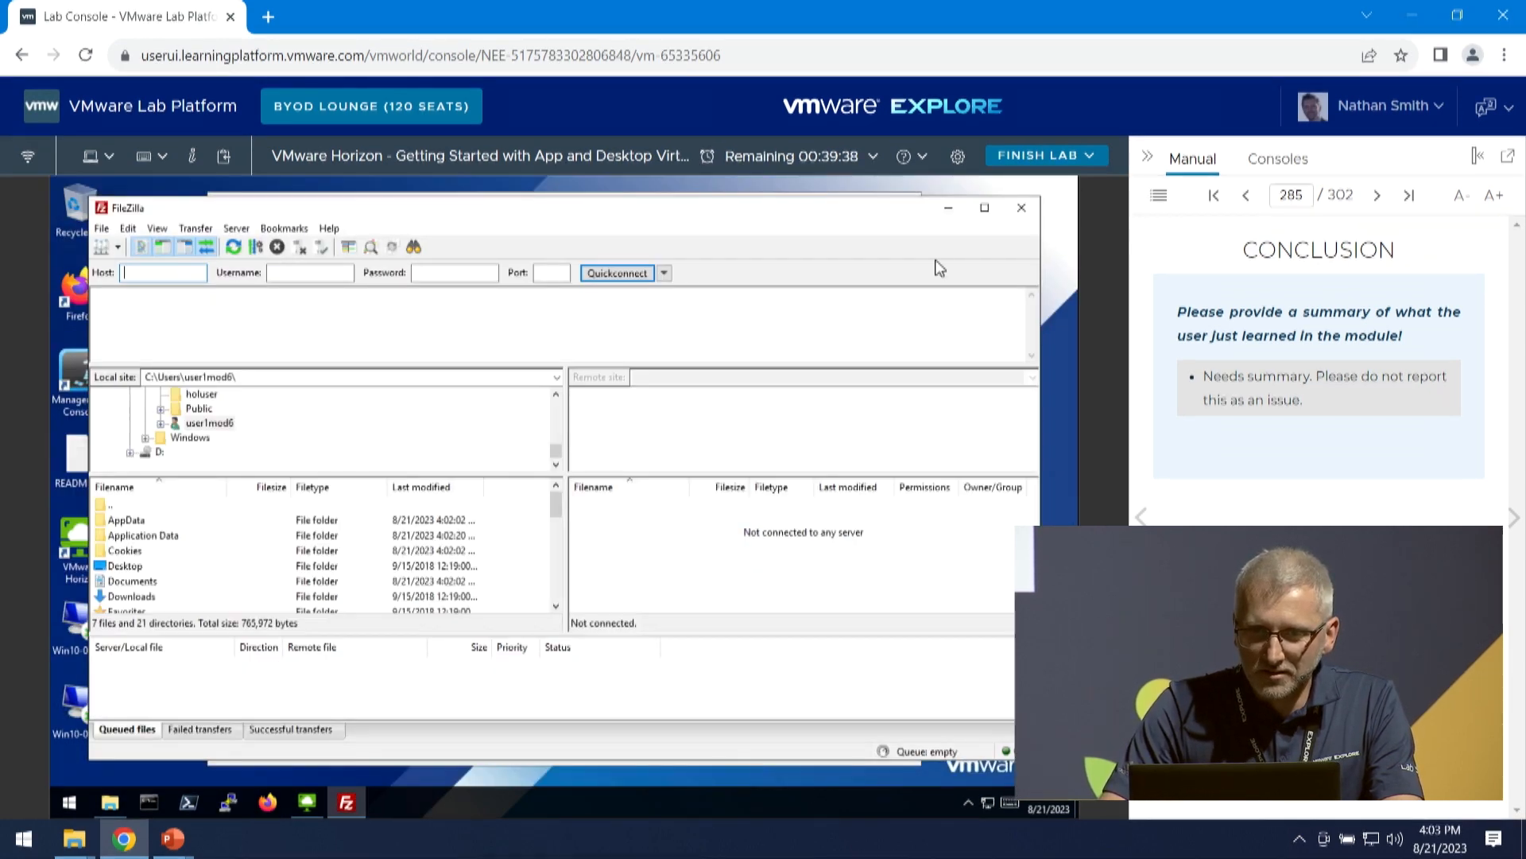
{"action": "left_click", "coordinate": [1018, 209]}
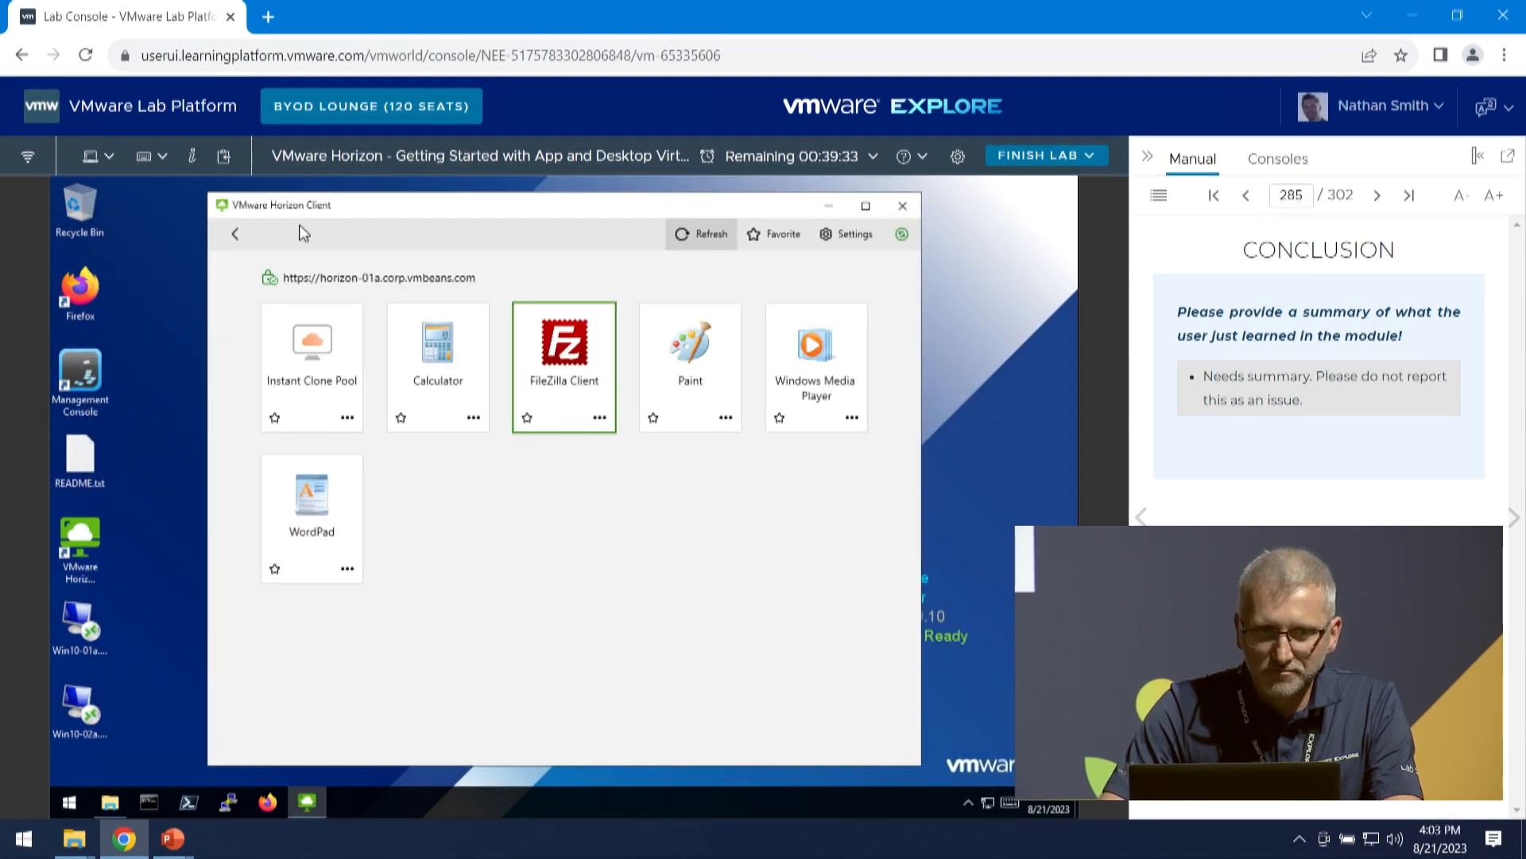
{"action": "left_click", "coordinate": [235, 233]}
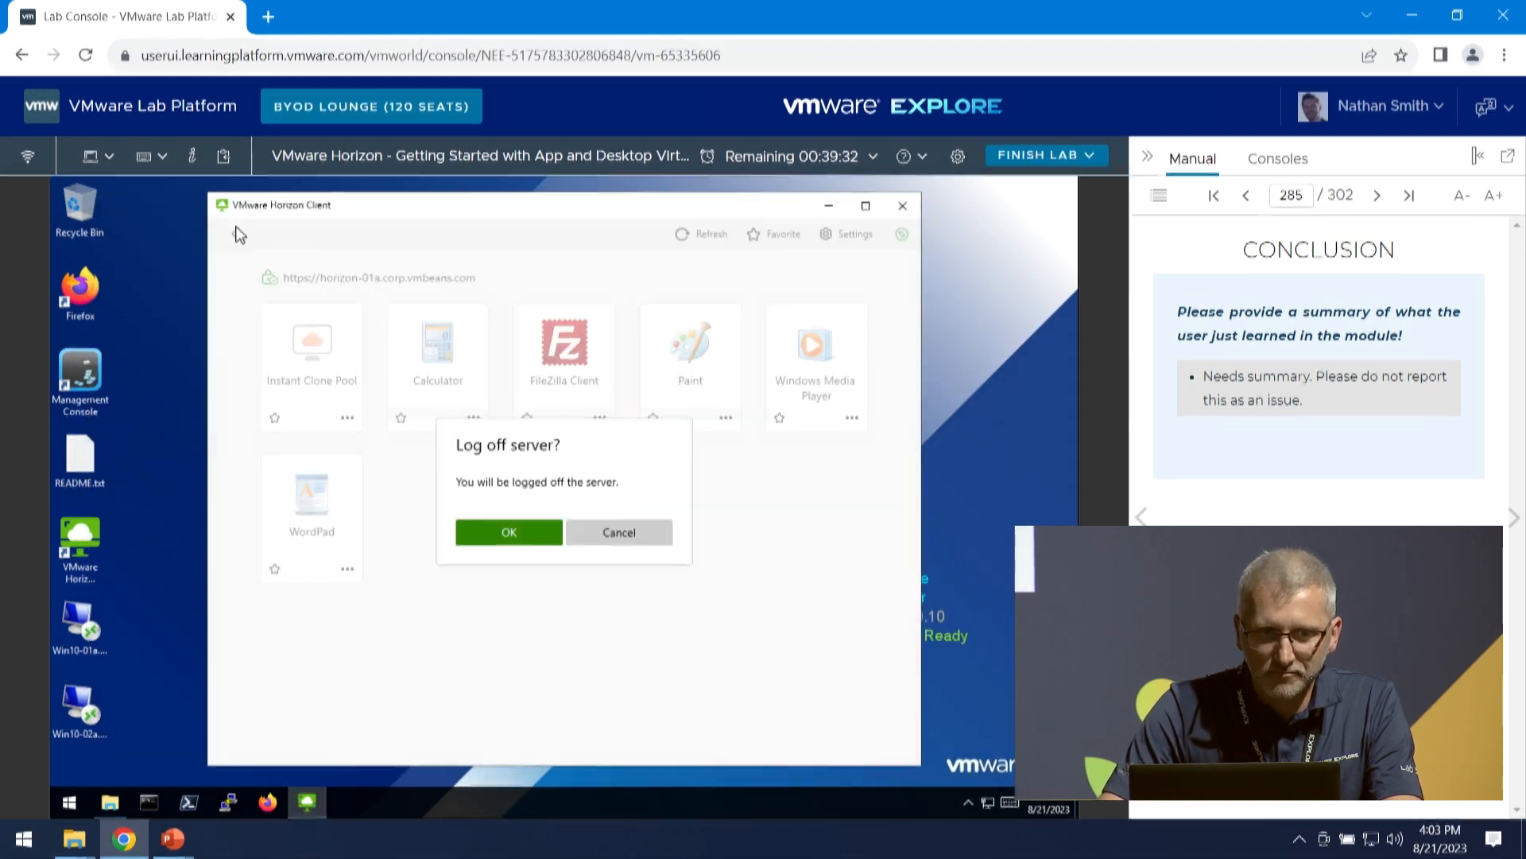
{"action": "left_click", "coordinate": [496, 532]}
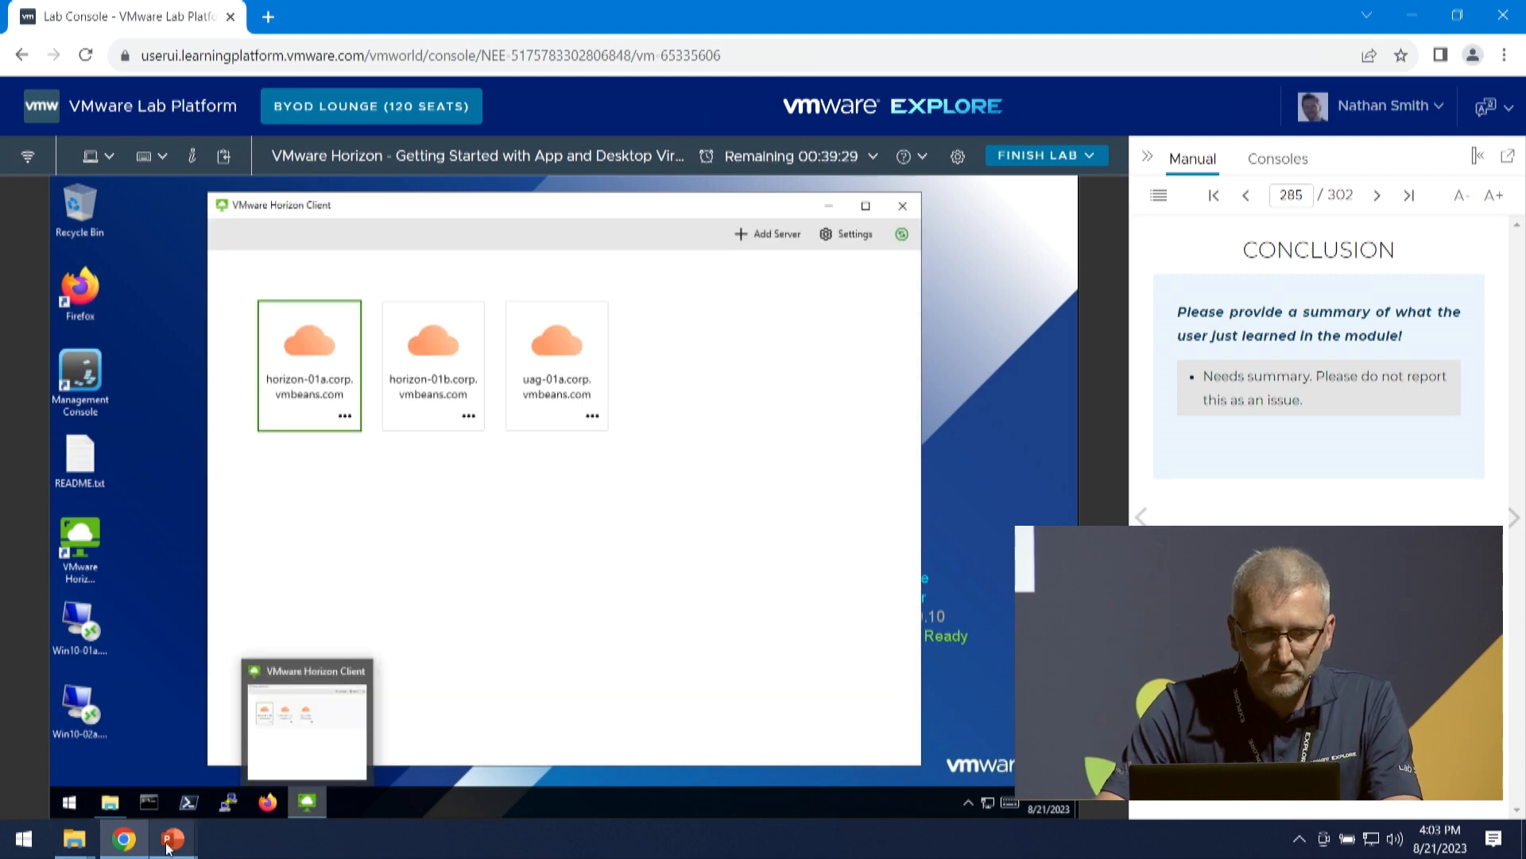
- Switch to the PowerPoint presentation, start the slide show at the VMware Dynamic Environment Manager slide, and advance to the VMware DEM Logical Architecture slide
{"action": "mouse_move", "coordinate": [171, 845]}
{"action": "left_click", "coordinate": [326, 770]}
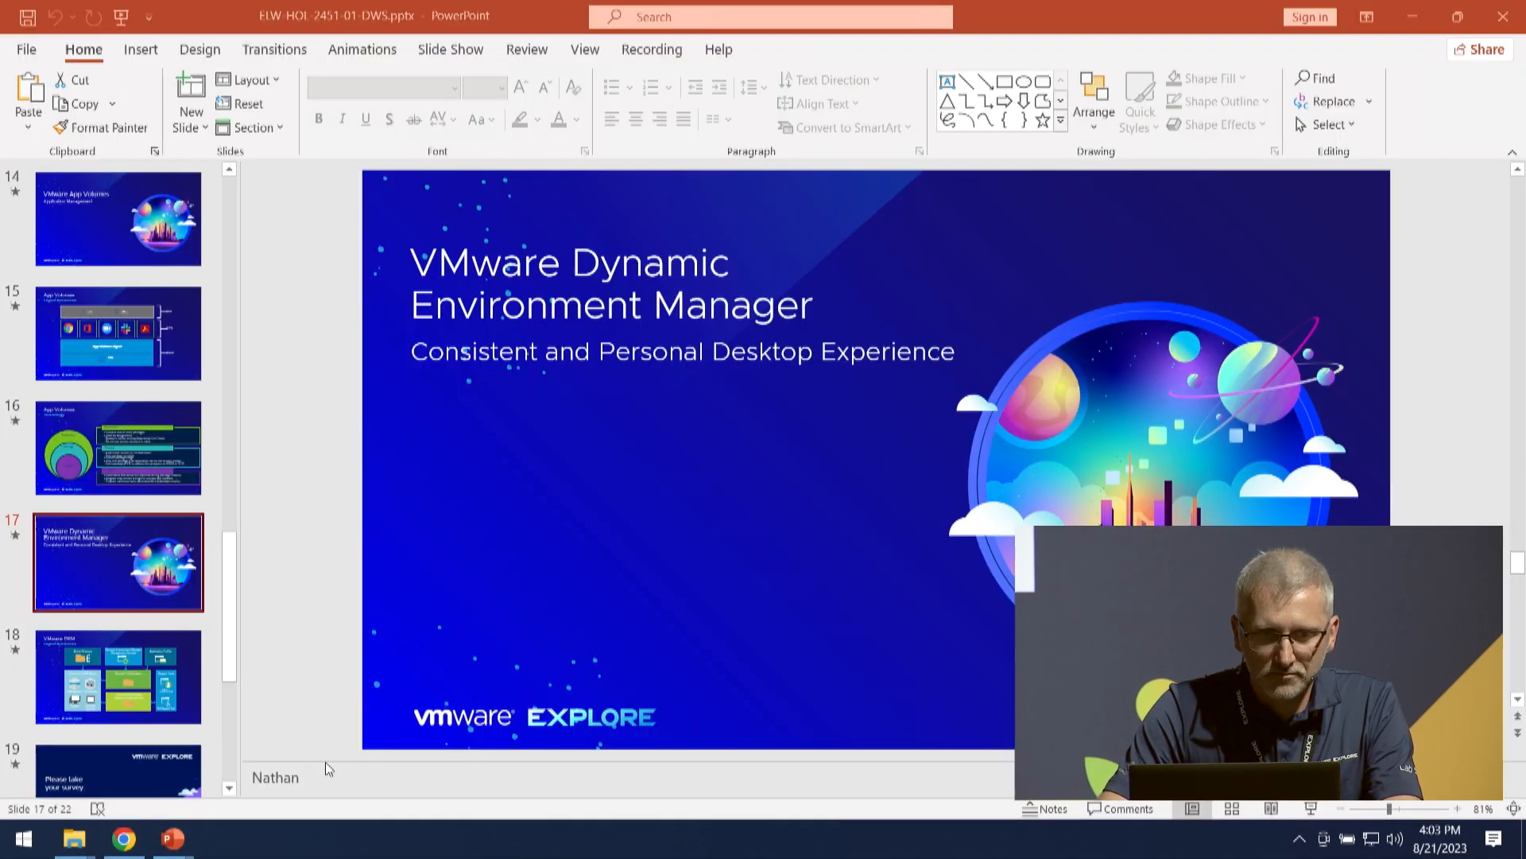
{"action": "left_click", "coordinate": [1308, 808]}
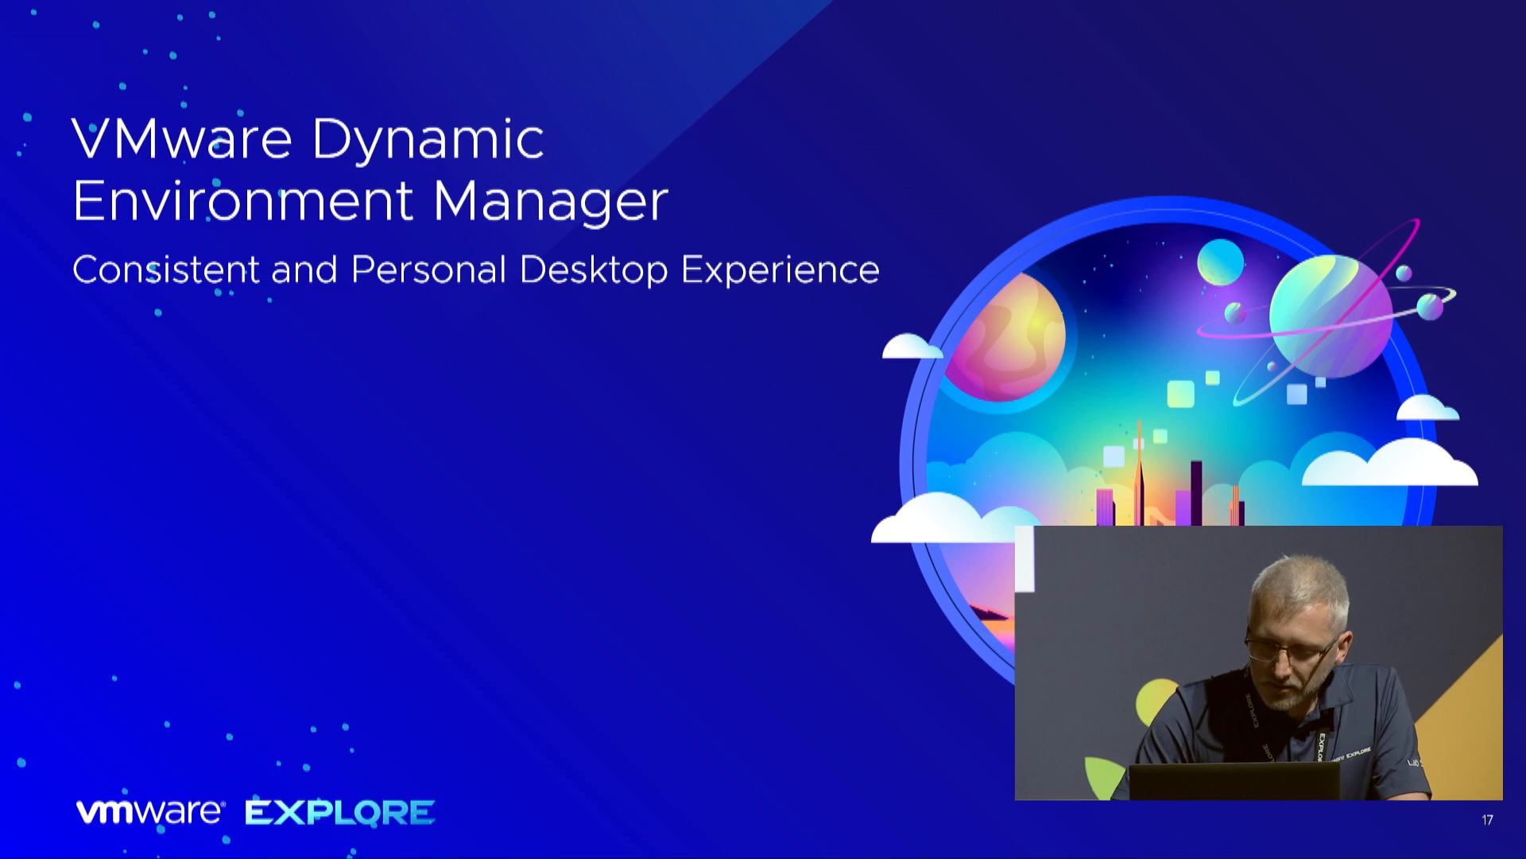
{"action": "key", "text": "Right"}
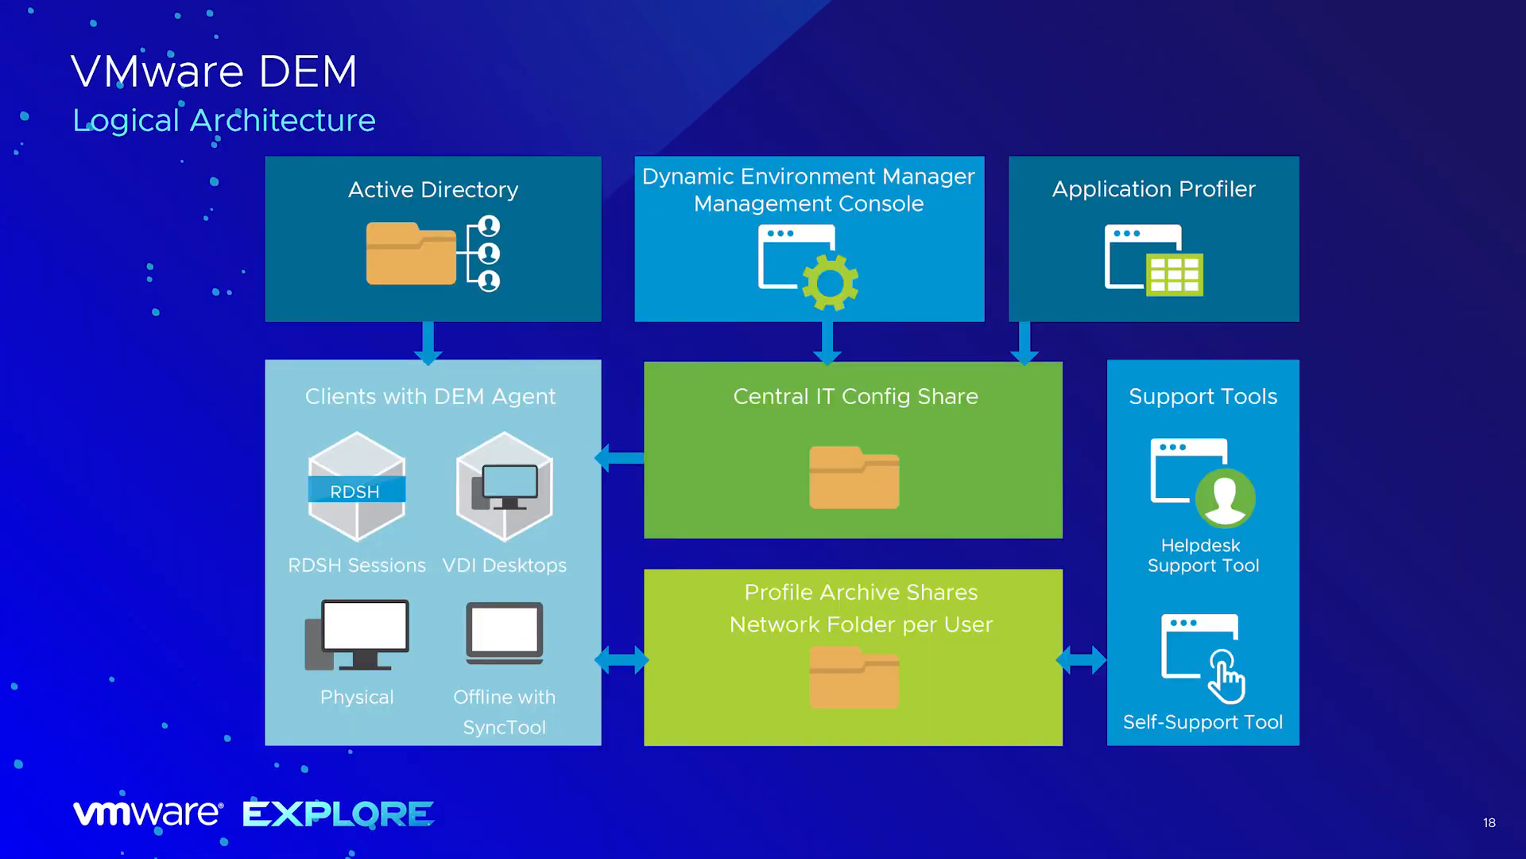
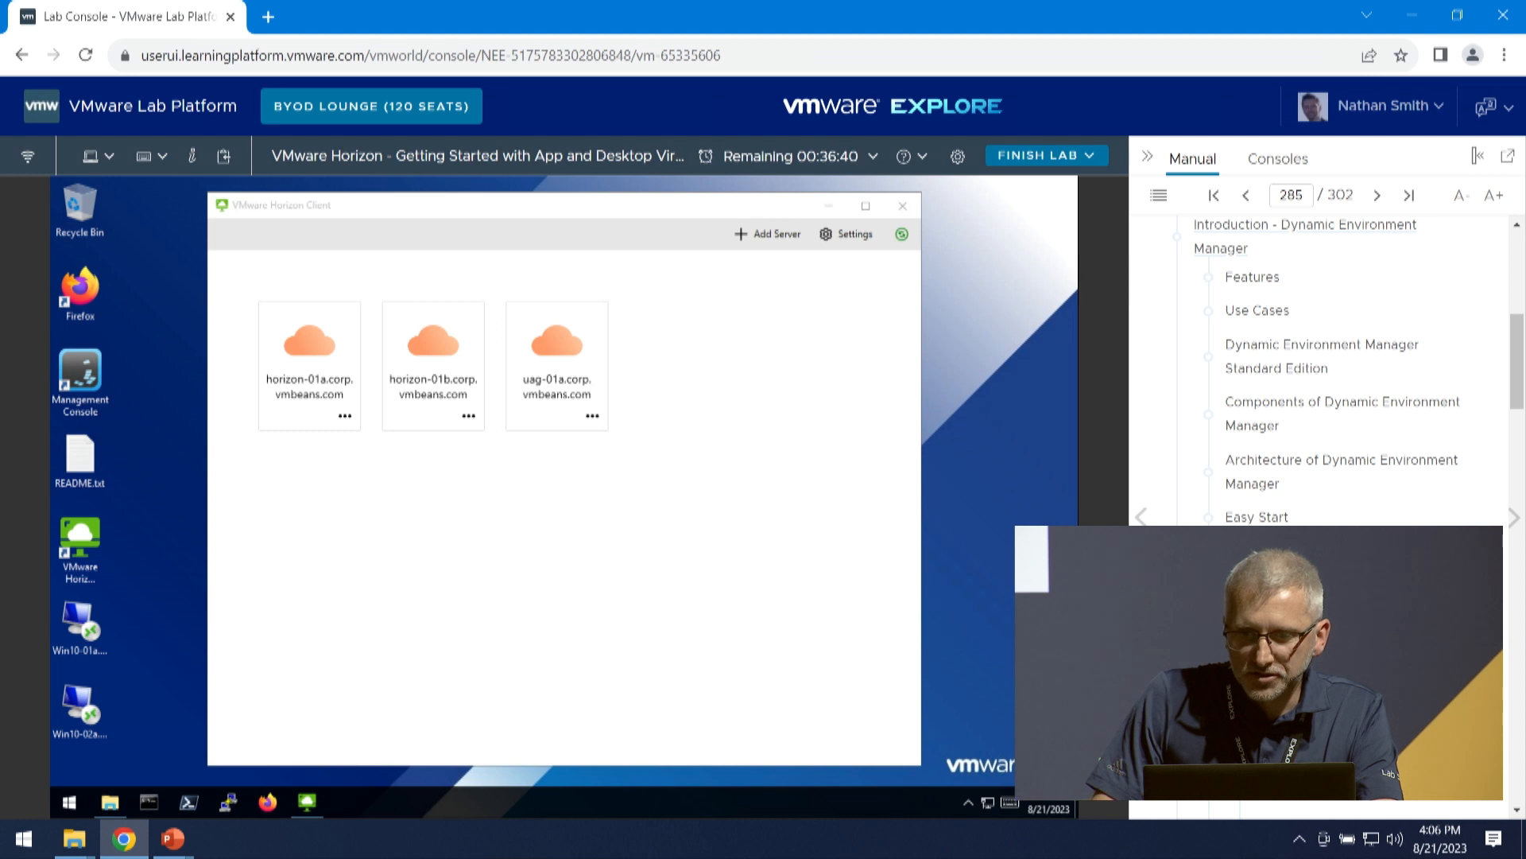
- Go to the Easy Start page of the lab manual and examine its enlarged screenshot
{"action": "left_click", "coordinate": [1243, 519]}
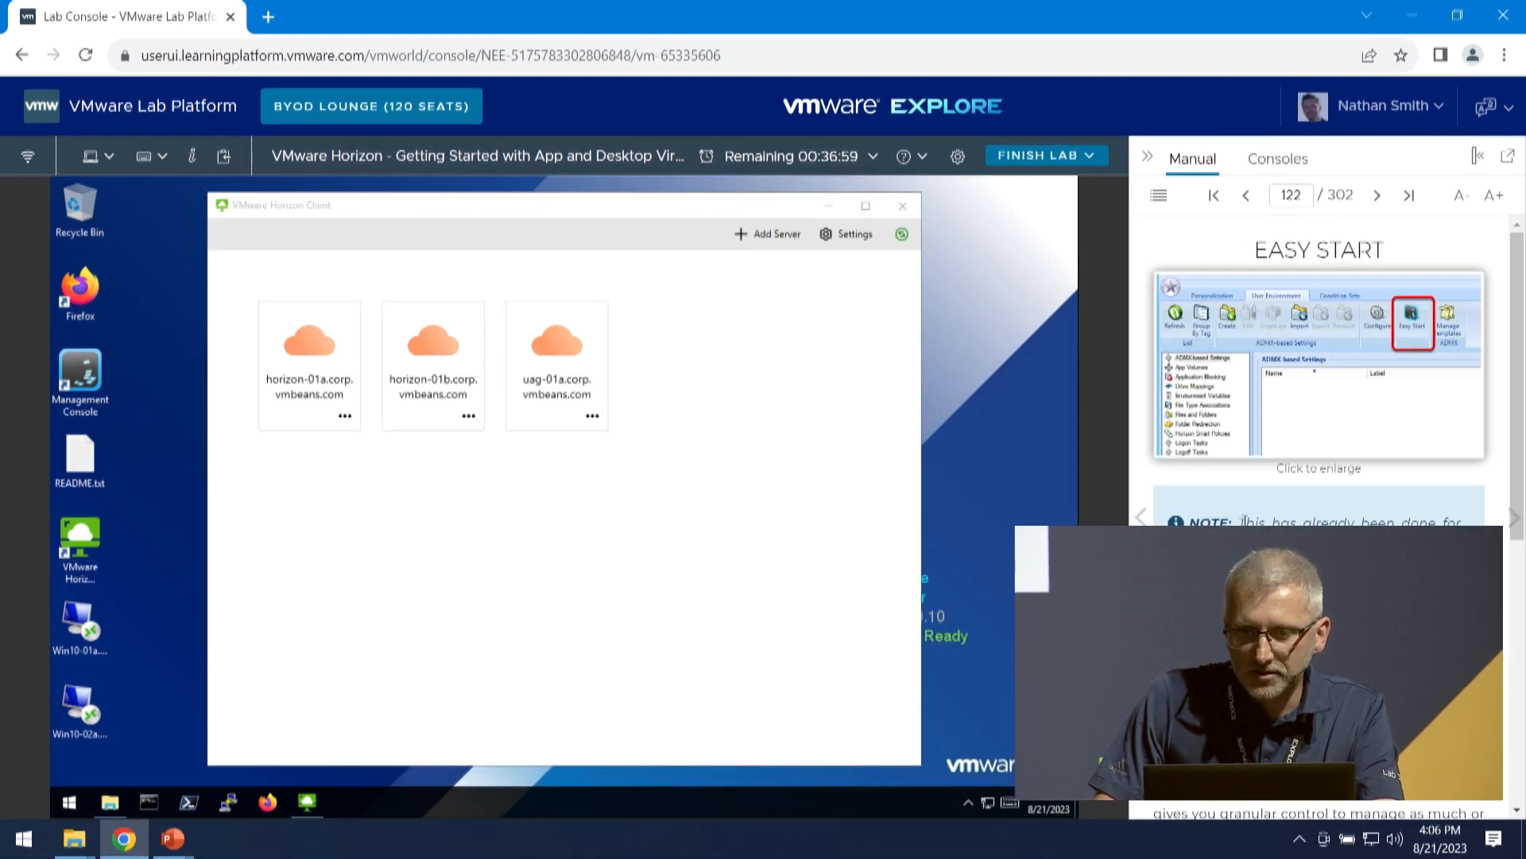
{"action": "left_click", "coordinate": [1295, 440]}
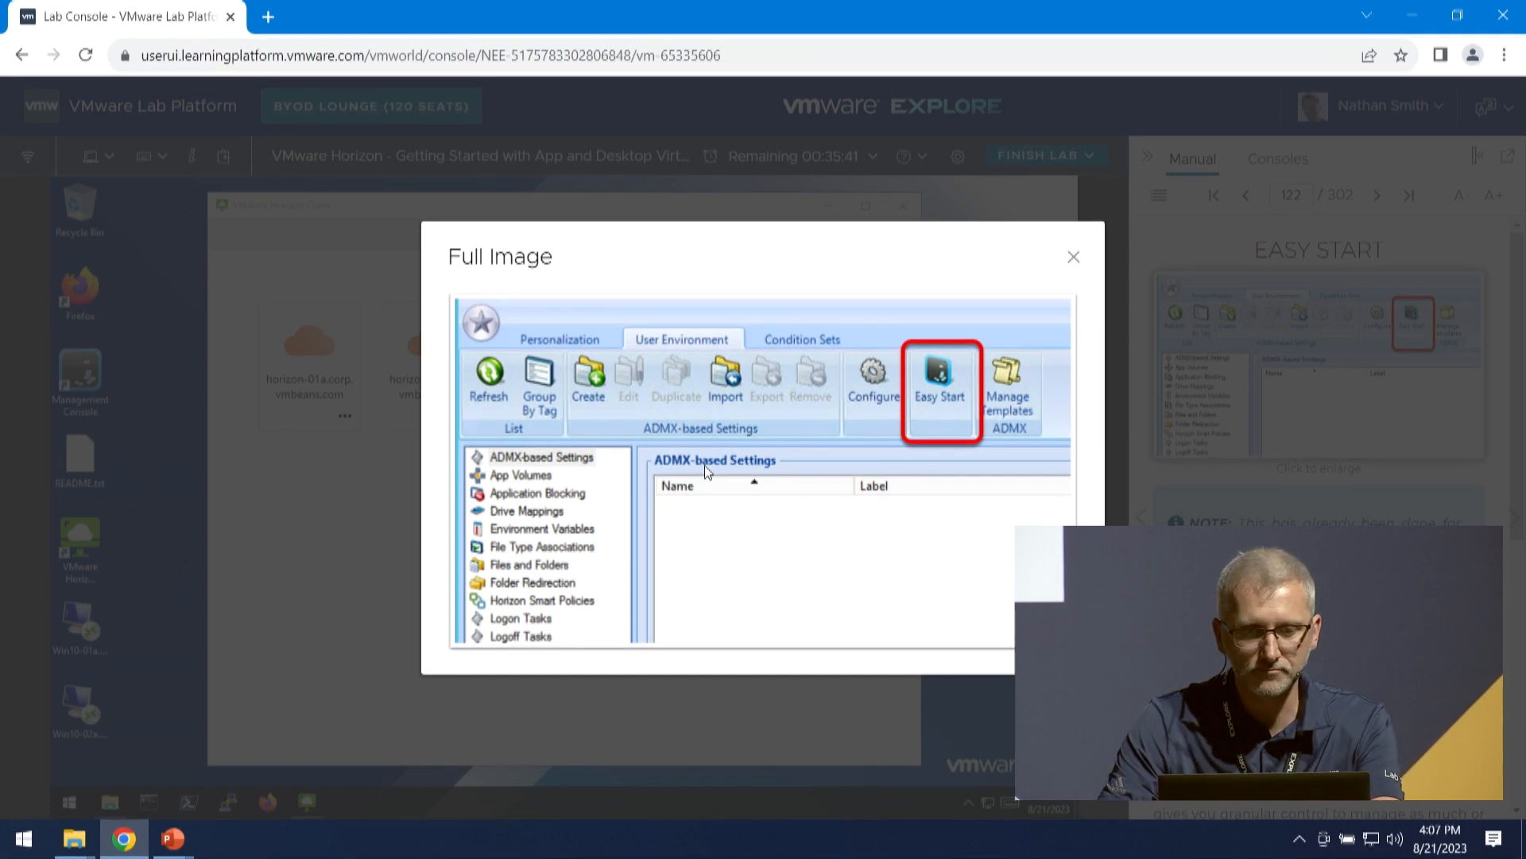
{"action": "left_click", "coordinate": [762, 125]}
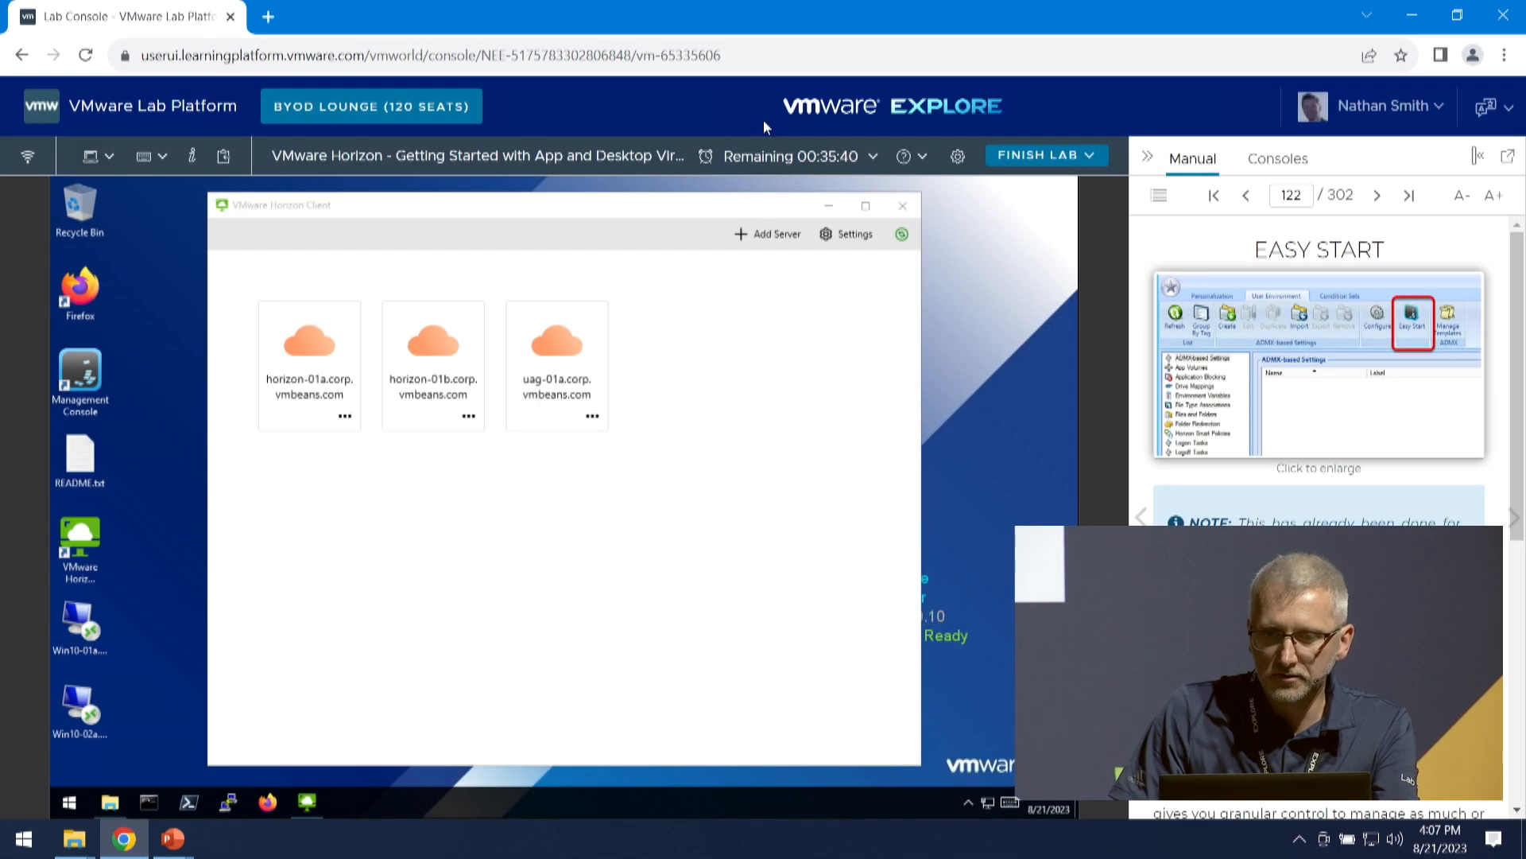
- Advance the manual to Open DEM Management Console and launch the Management Console from the lab desktop
{"action": "left_click", "coordinate": [1514, 520]}
{"action": "left_click", "coordinate": [1514, 523]}
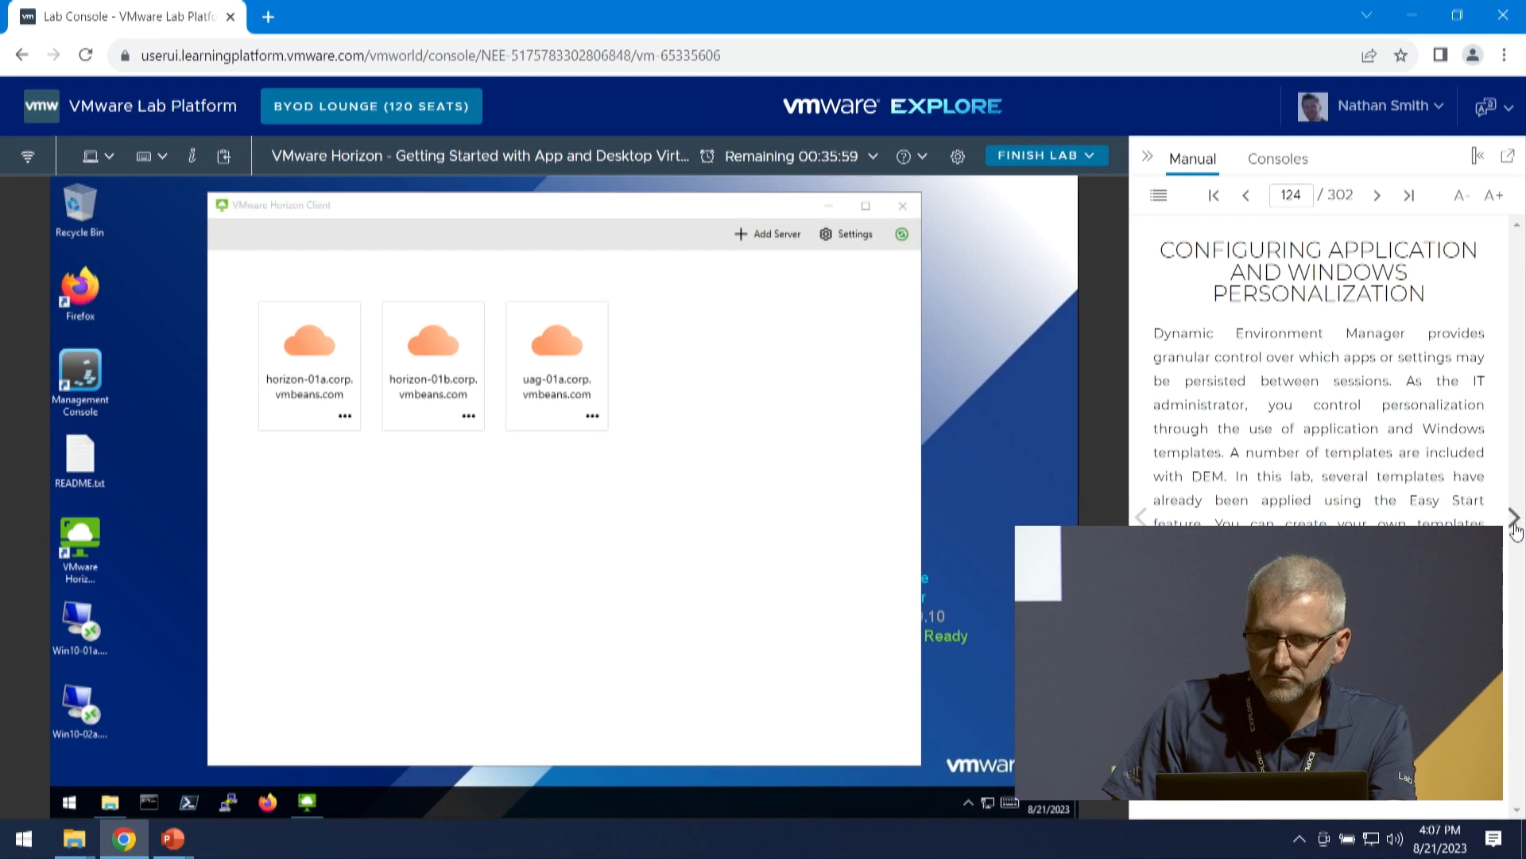
{"action": "left_click", "coordinate": [1515, 524]}
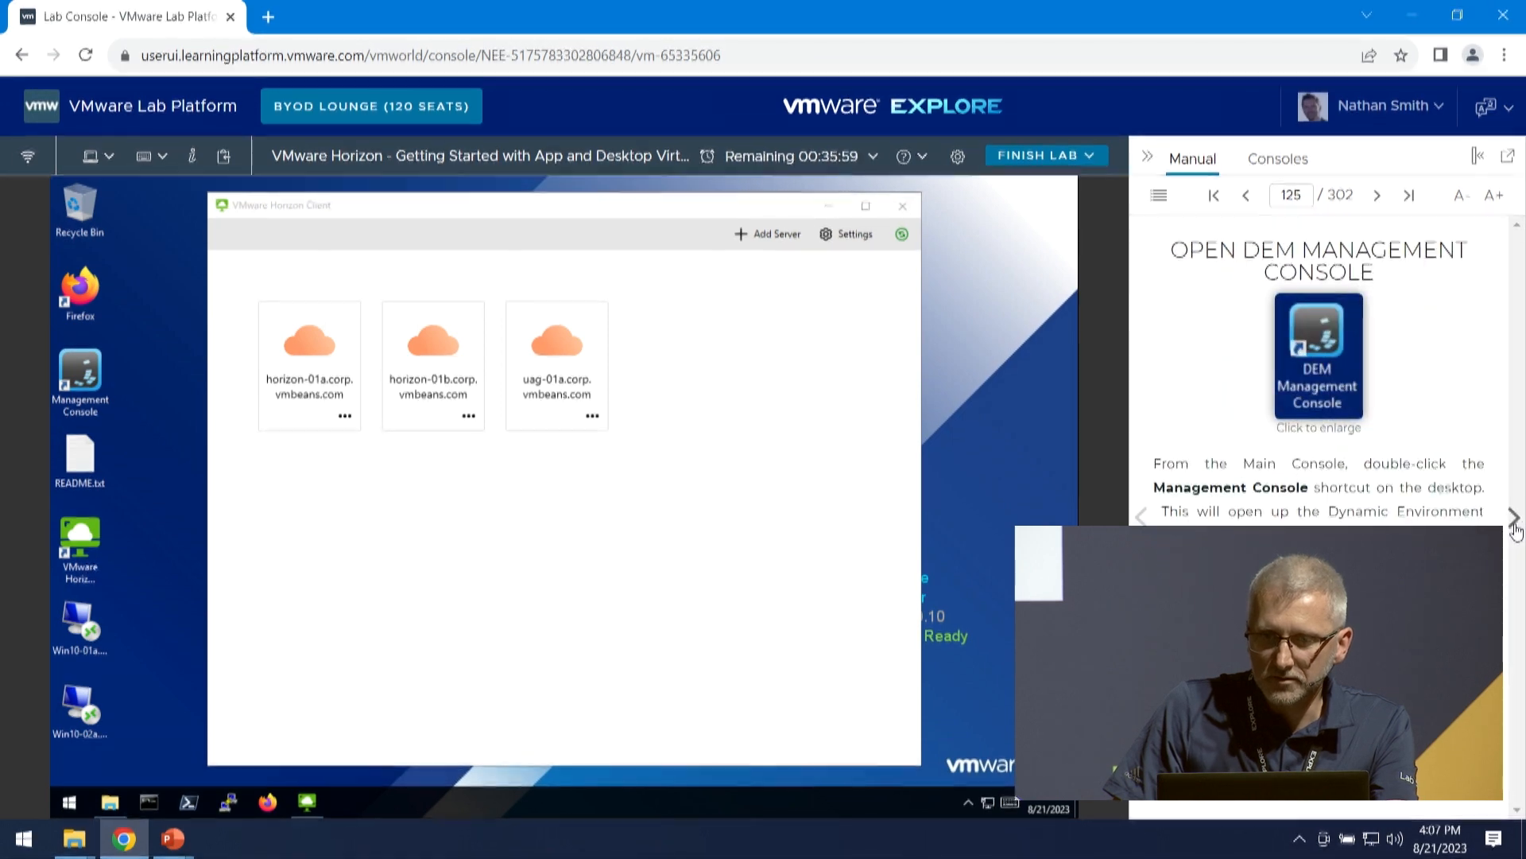
{"action": "left_click", "coordinate": [95, 370]}
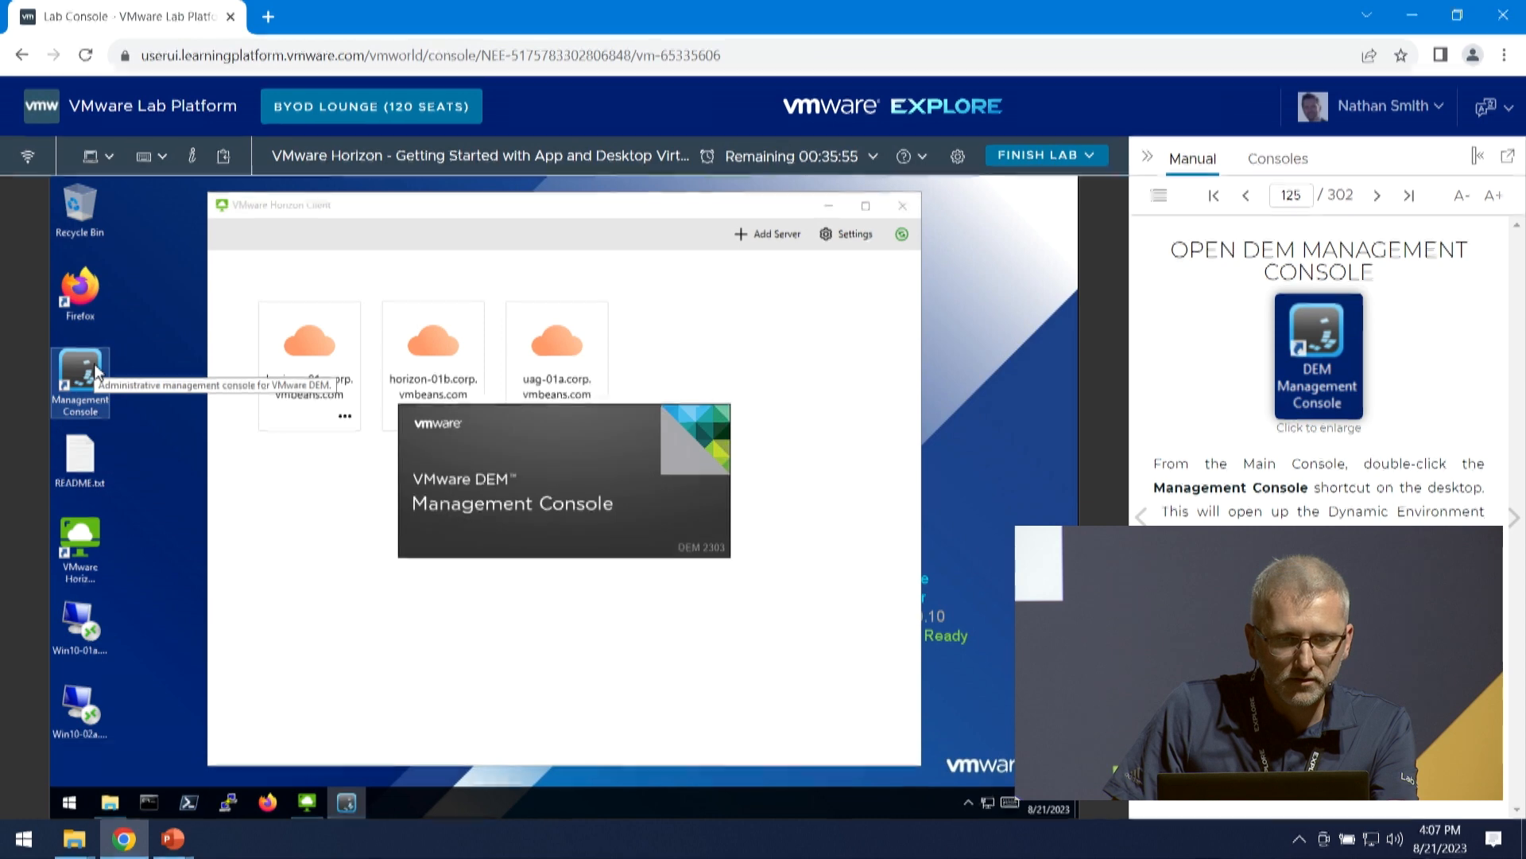
{"action": "left_click", "coordinate": [173, 269]}
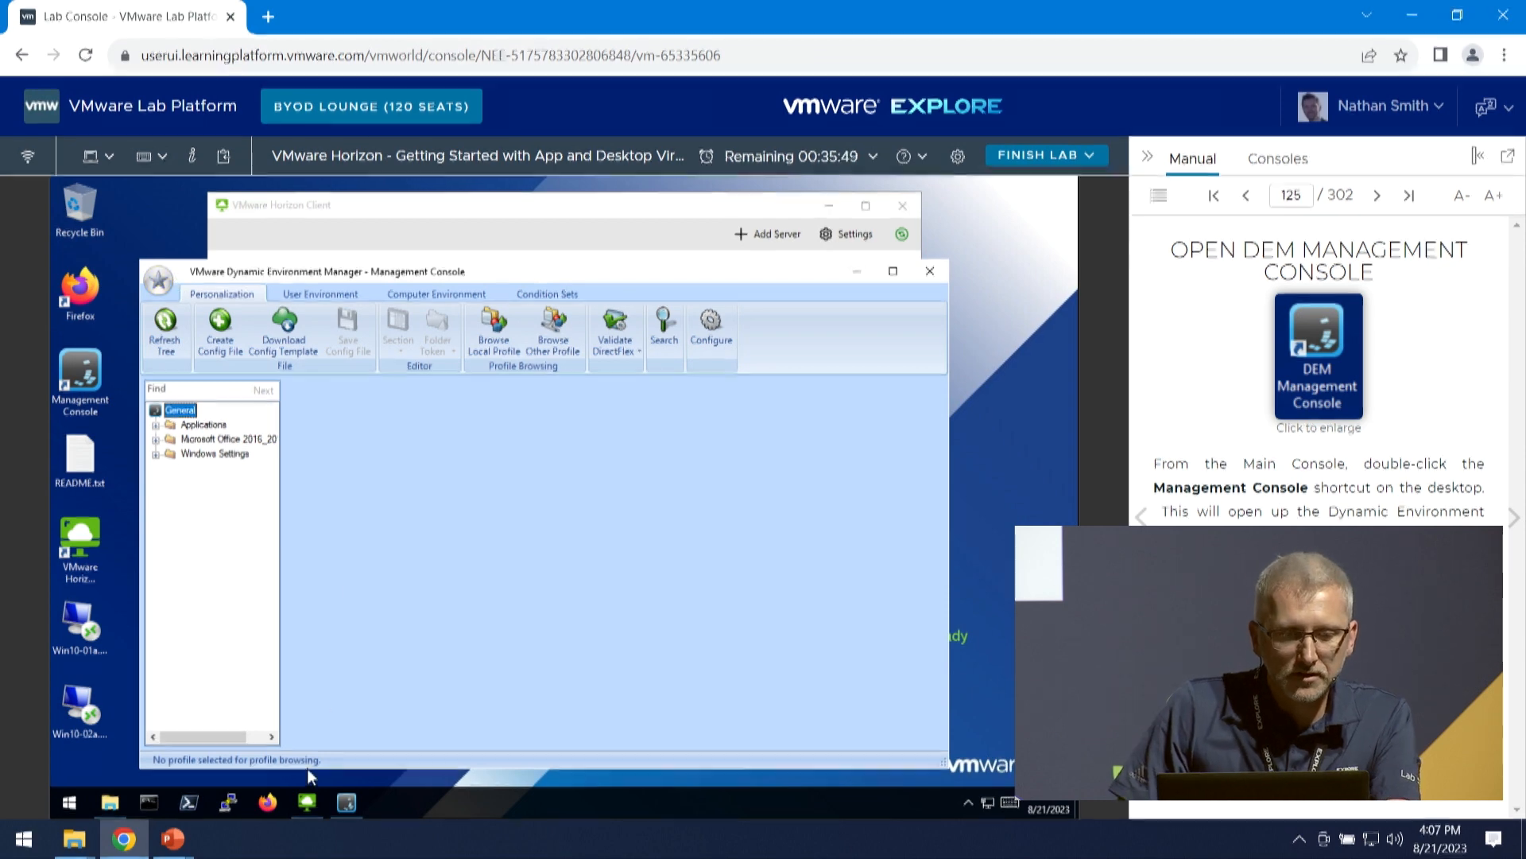
- Browse Local Disk (C:) in File Explorer to the Applications folder under DEMProd\general and examine its configuration files
{"action": "left_click", "coordinate": [110, 802]}
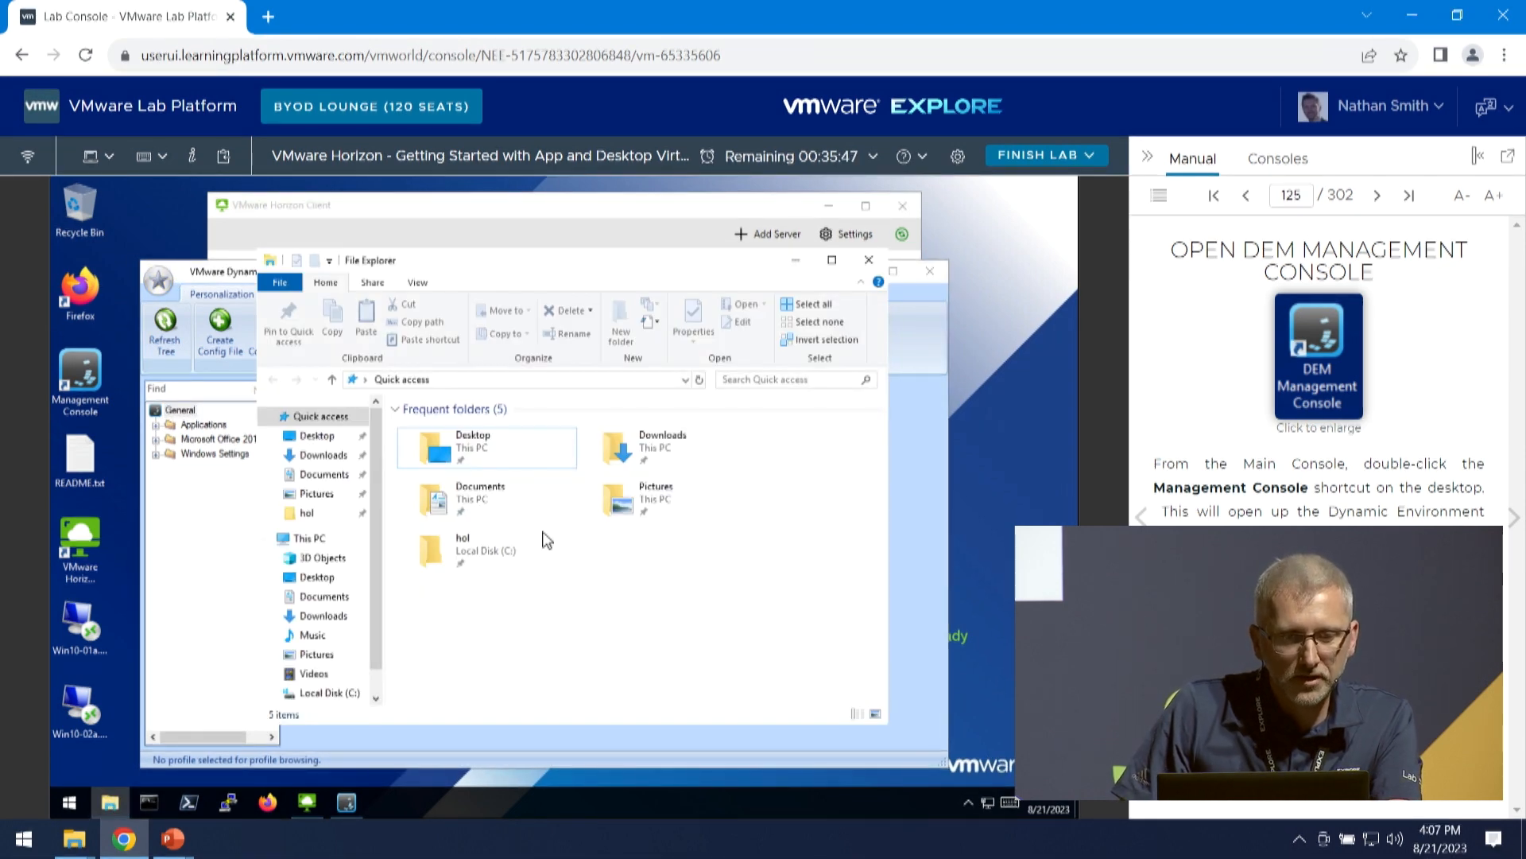
{"action": "left_click", "coordinate": [329, 694]}
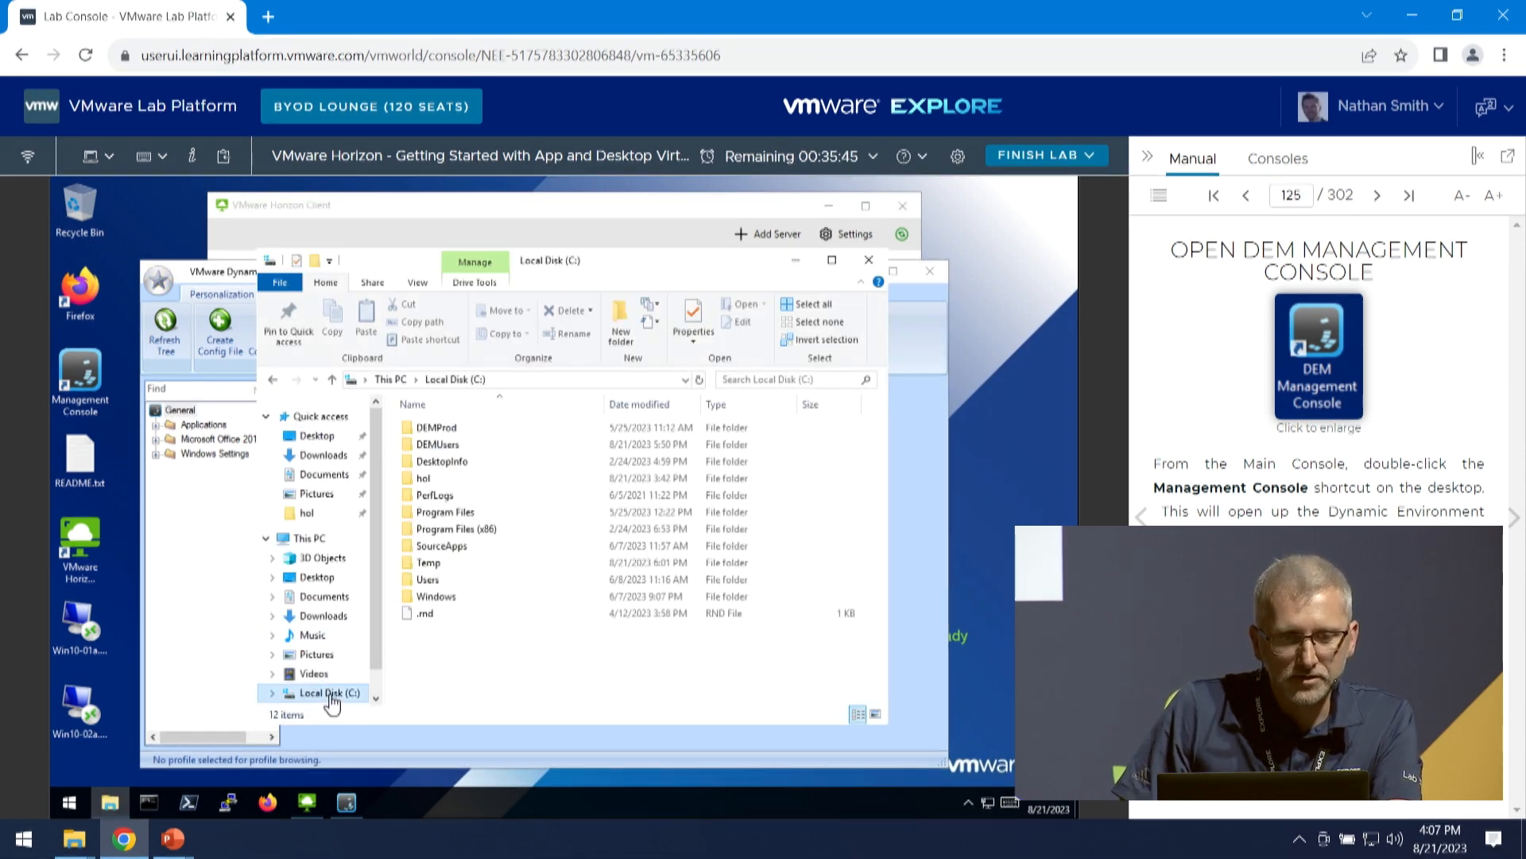
{"action": "double_click", "coordinate": [466, 433]}
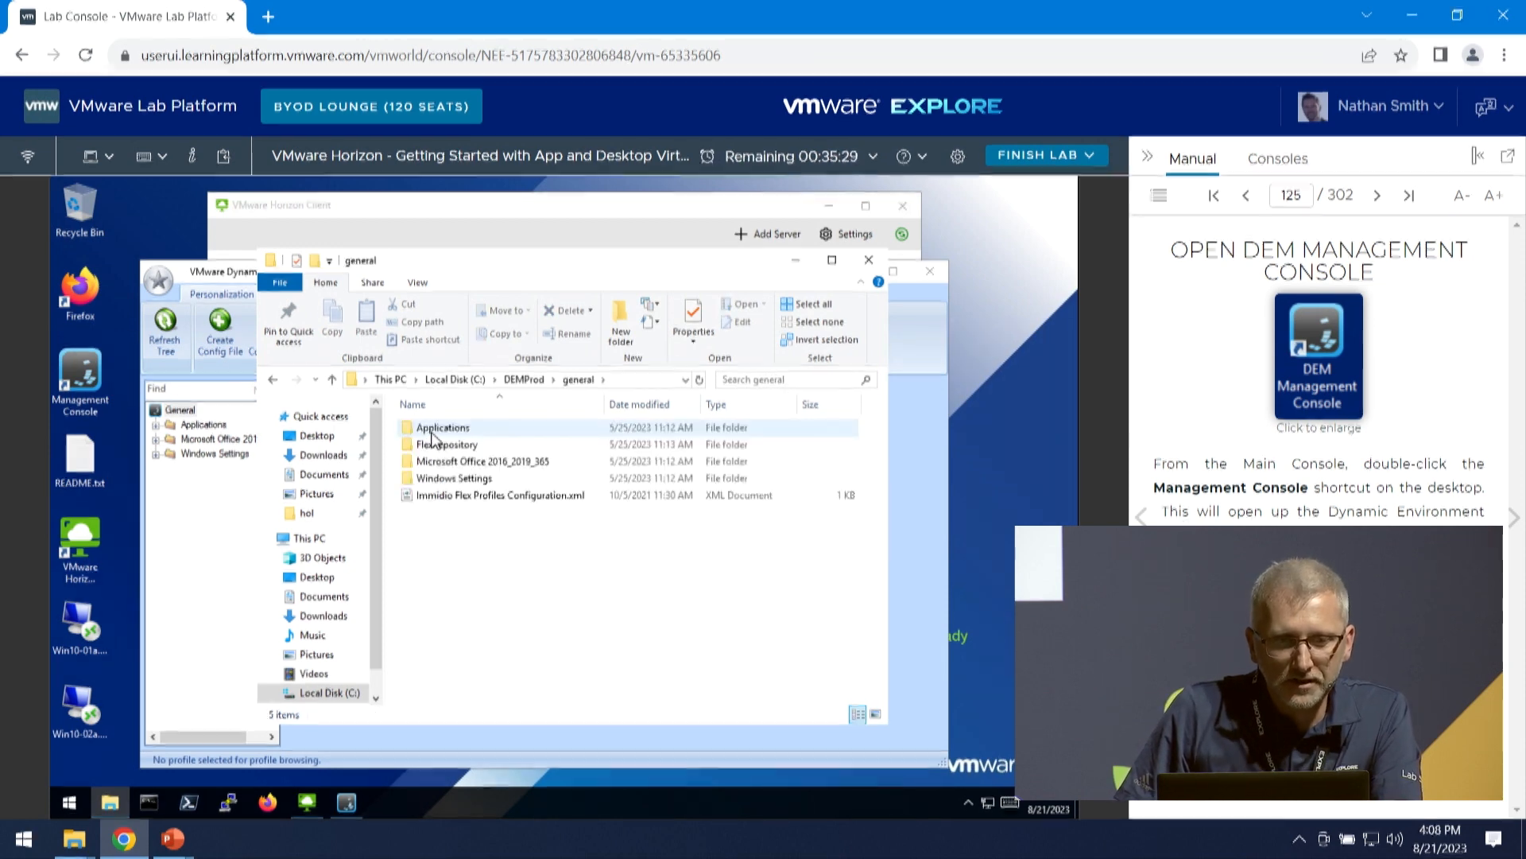
{"action": "double_click", "coordinate": [432, 431]}
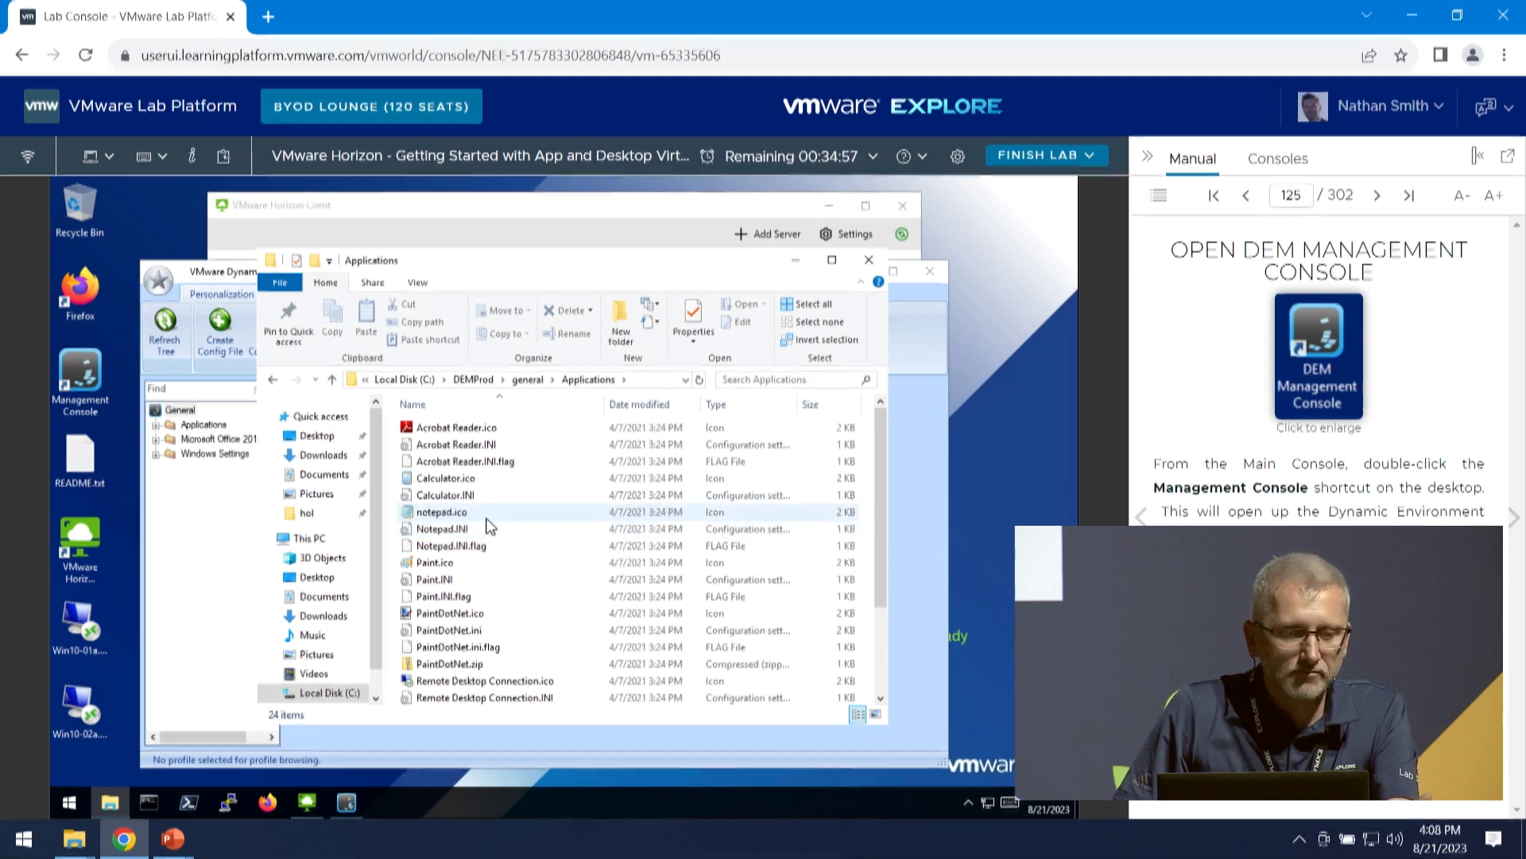
- View the user folders in DEMUsers on Local Disk (C:), and return to the DEM Management Console
{"action": "left_click", "coordinate": [403, 380]}
{"action": "left_click", "coordinate": [459, 447]}
{"action": "double_click", "coordinate": [459, 447]}
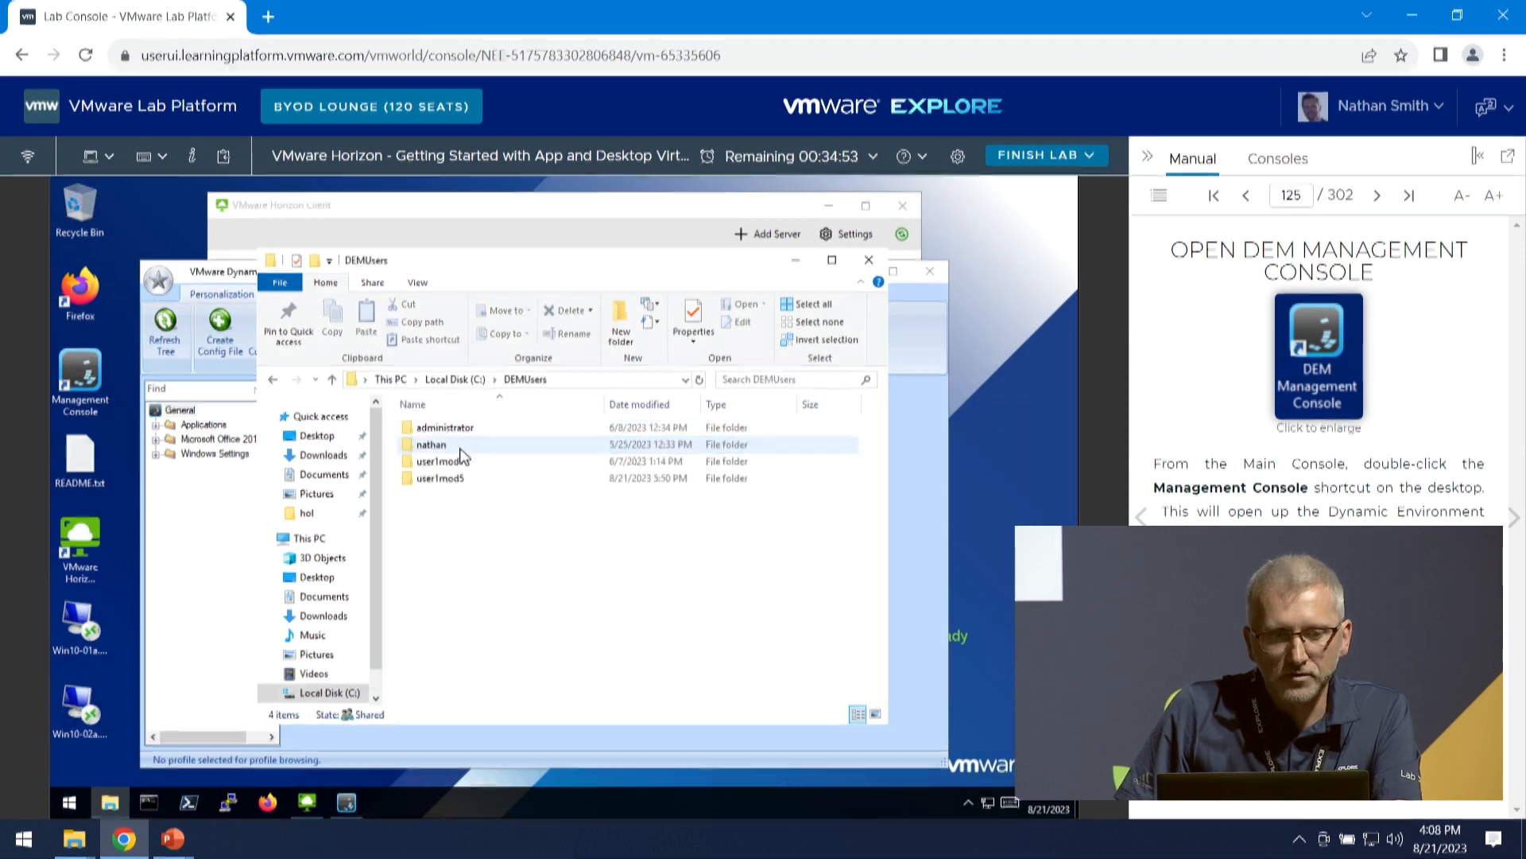
{"action": "left_click", "coordinate": [461, 382]}
{"action": "left_click", "coordinate": [184, 523]}
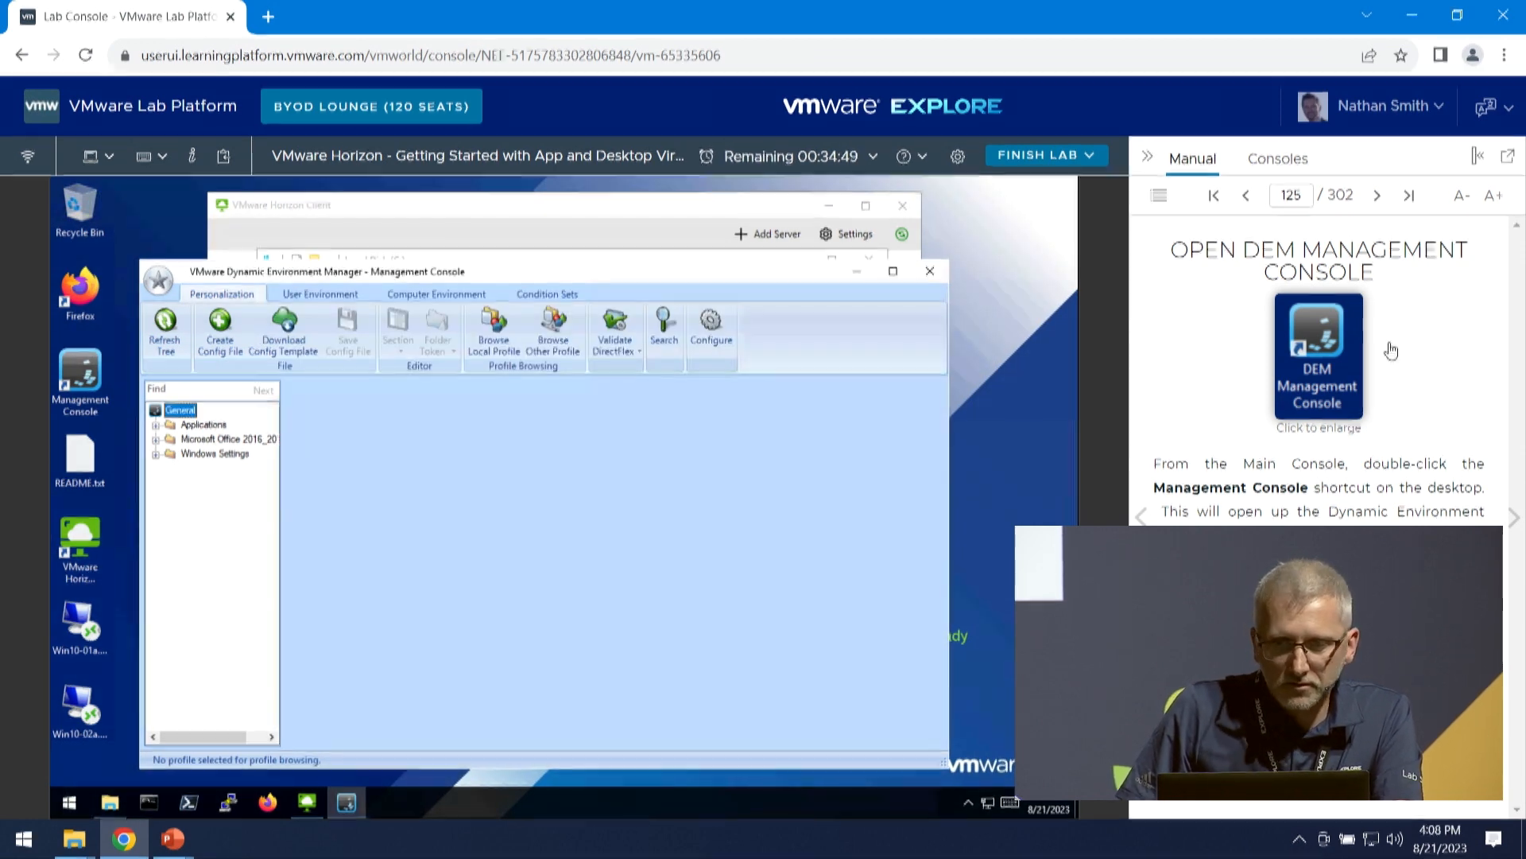
- Bring the manual to Personalization of Applications in DEM and show the Wordpad config file from the Applications folder in the DEM console
{"action": "left_click", "coordinate": [1514, 519]}
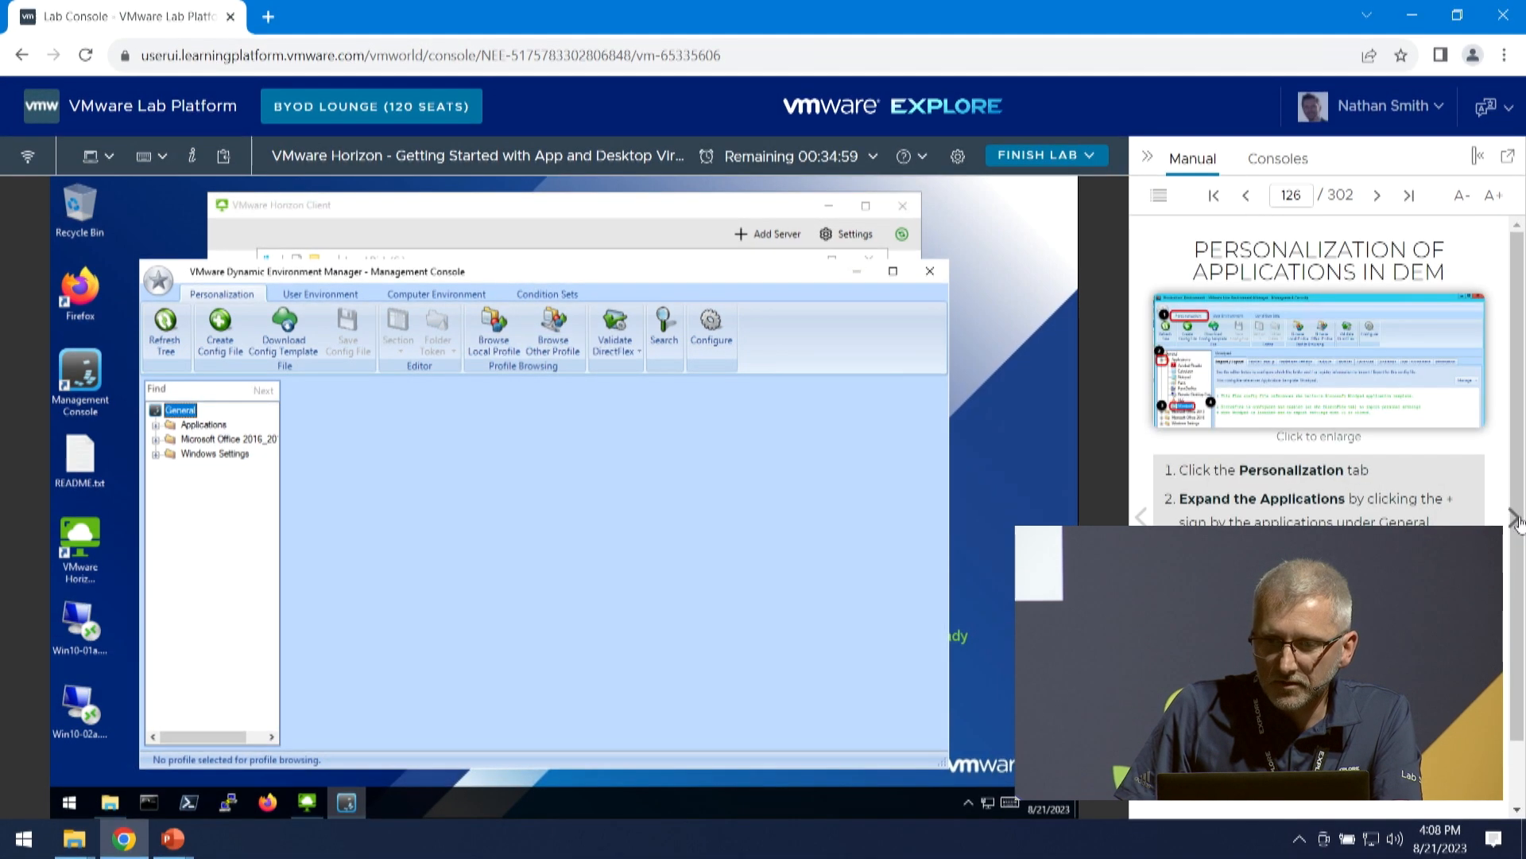
{"action": "left_click", "coordinate": [1515, 518]}
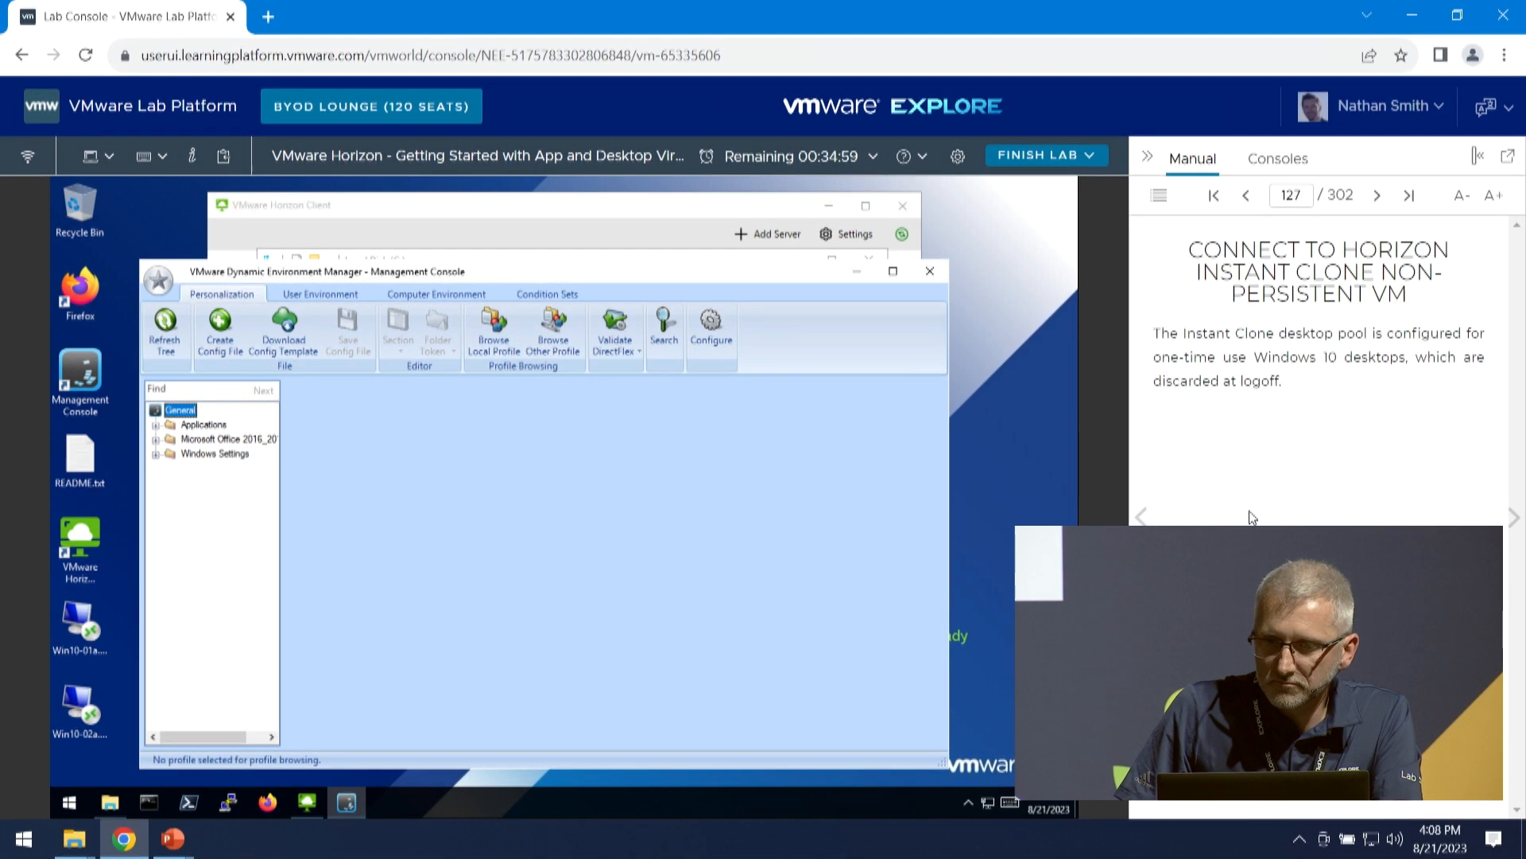
{"action": "left_click", "coordinate": [1141, 516]}
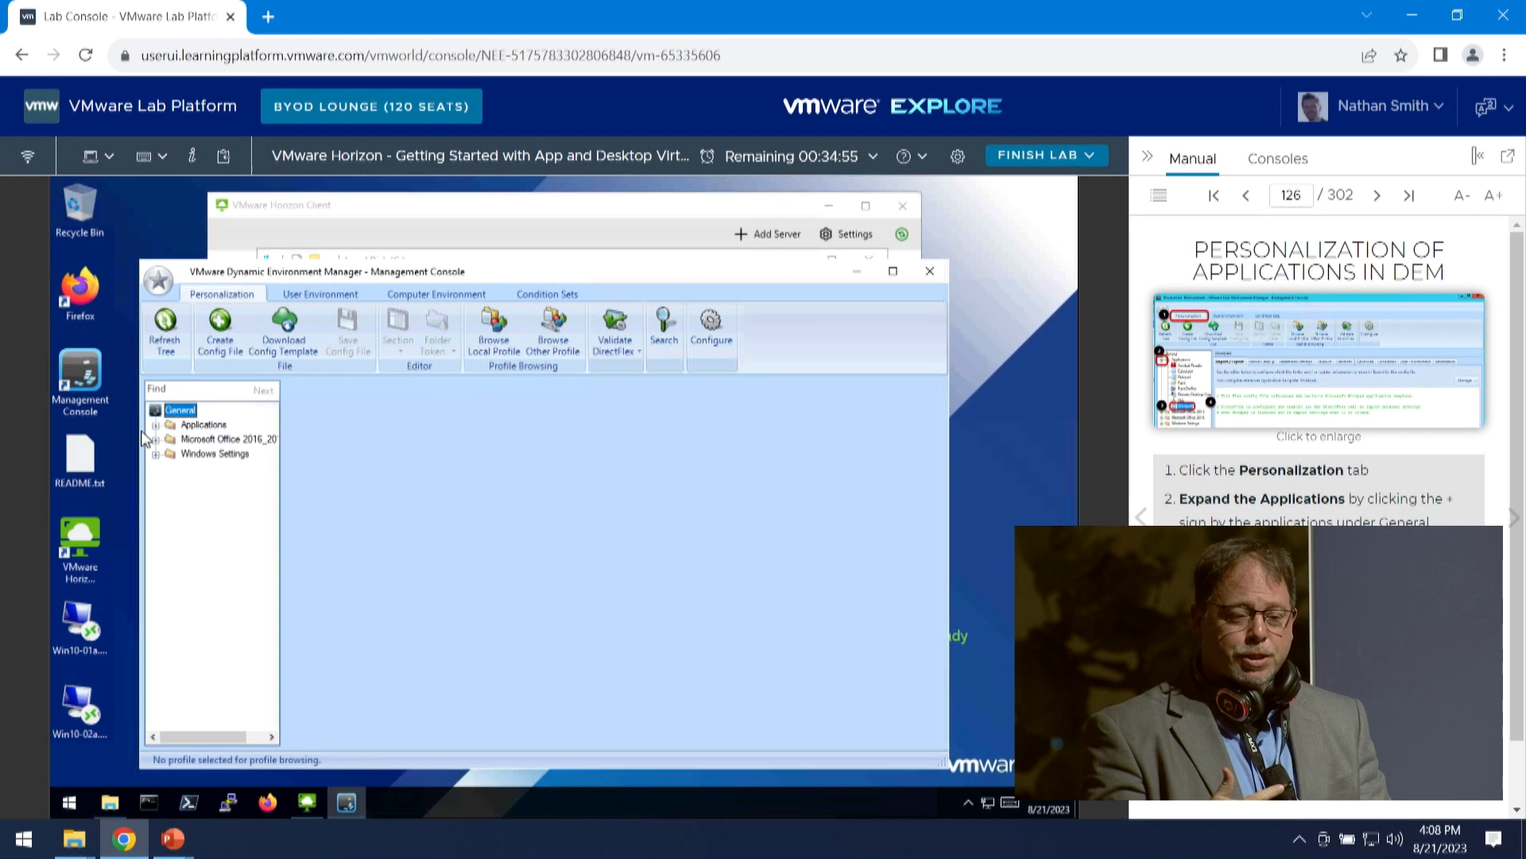
{"action": "left_click", "coordinate": [156, 424]}
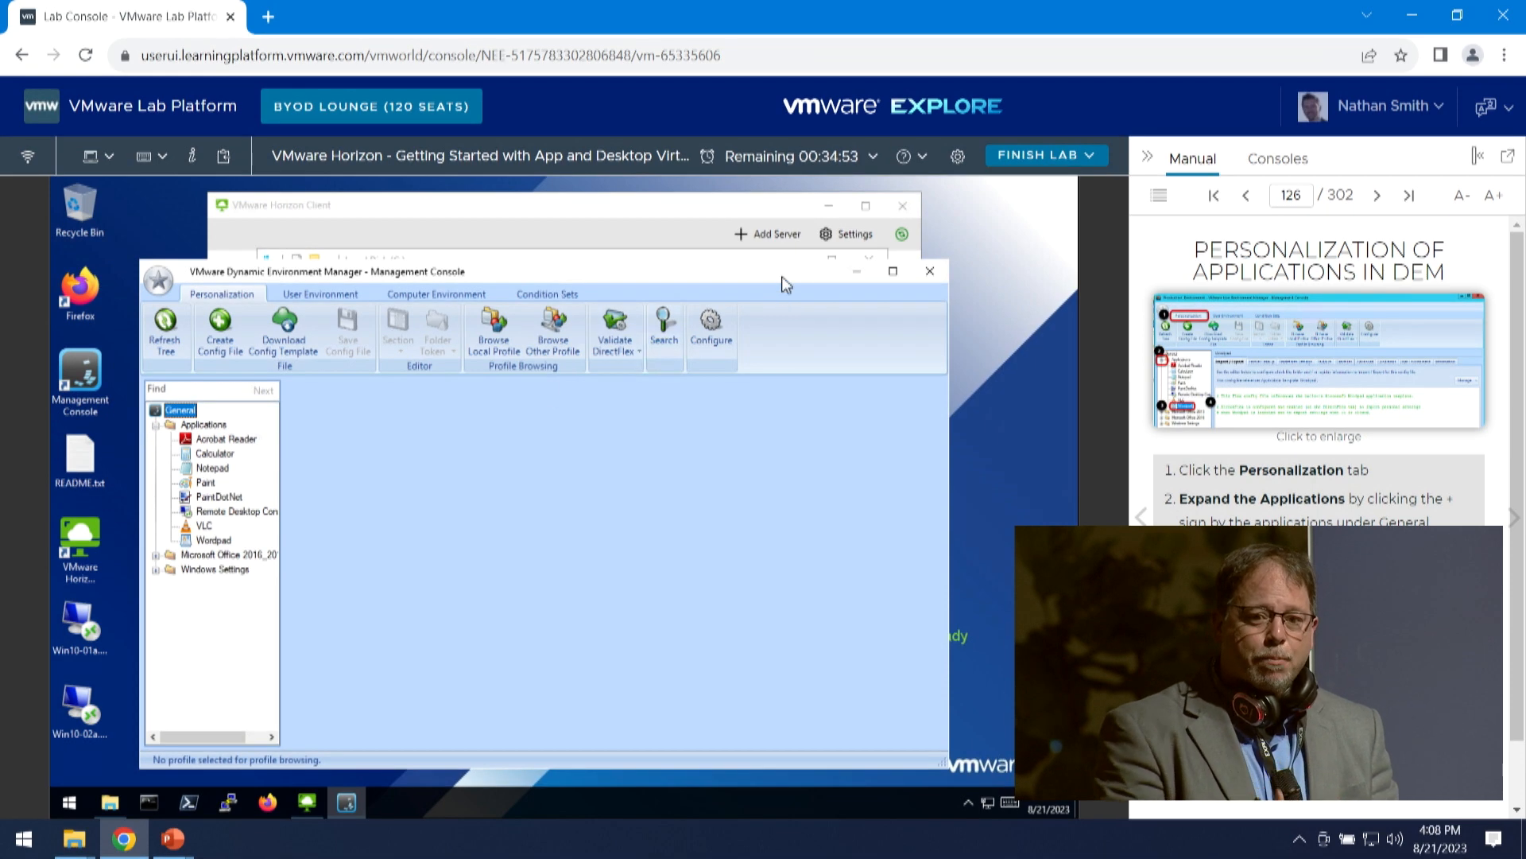
{"action": "left_click_drag", "start_coordinate": [785, 285], "coordinate": [803, 244]}
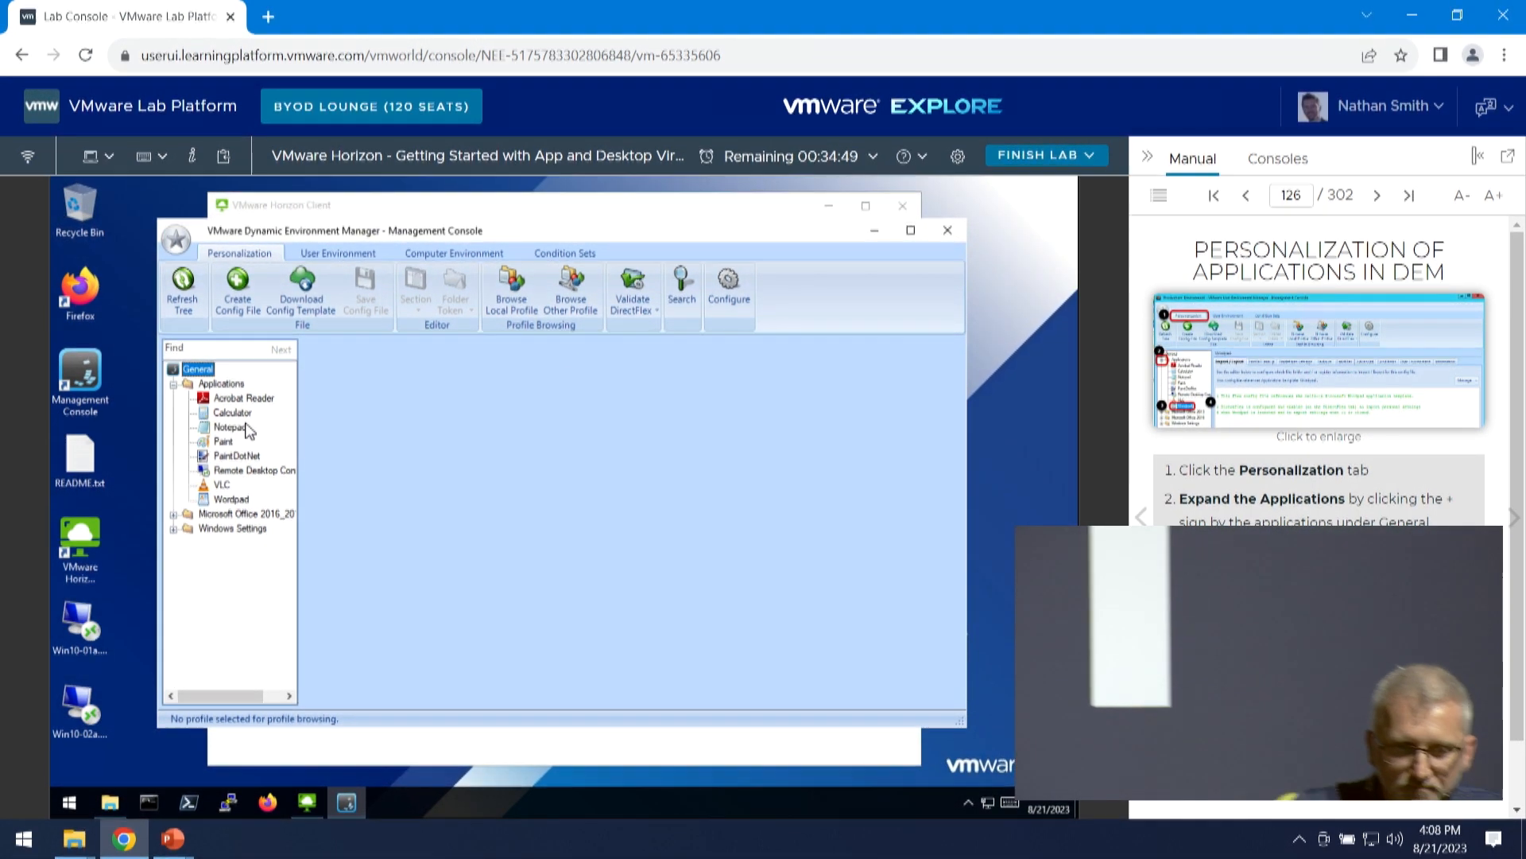
{"action": "left_click", "coordinate": [229, 499]}
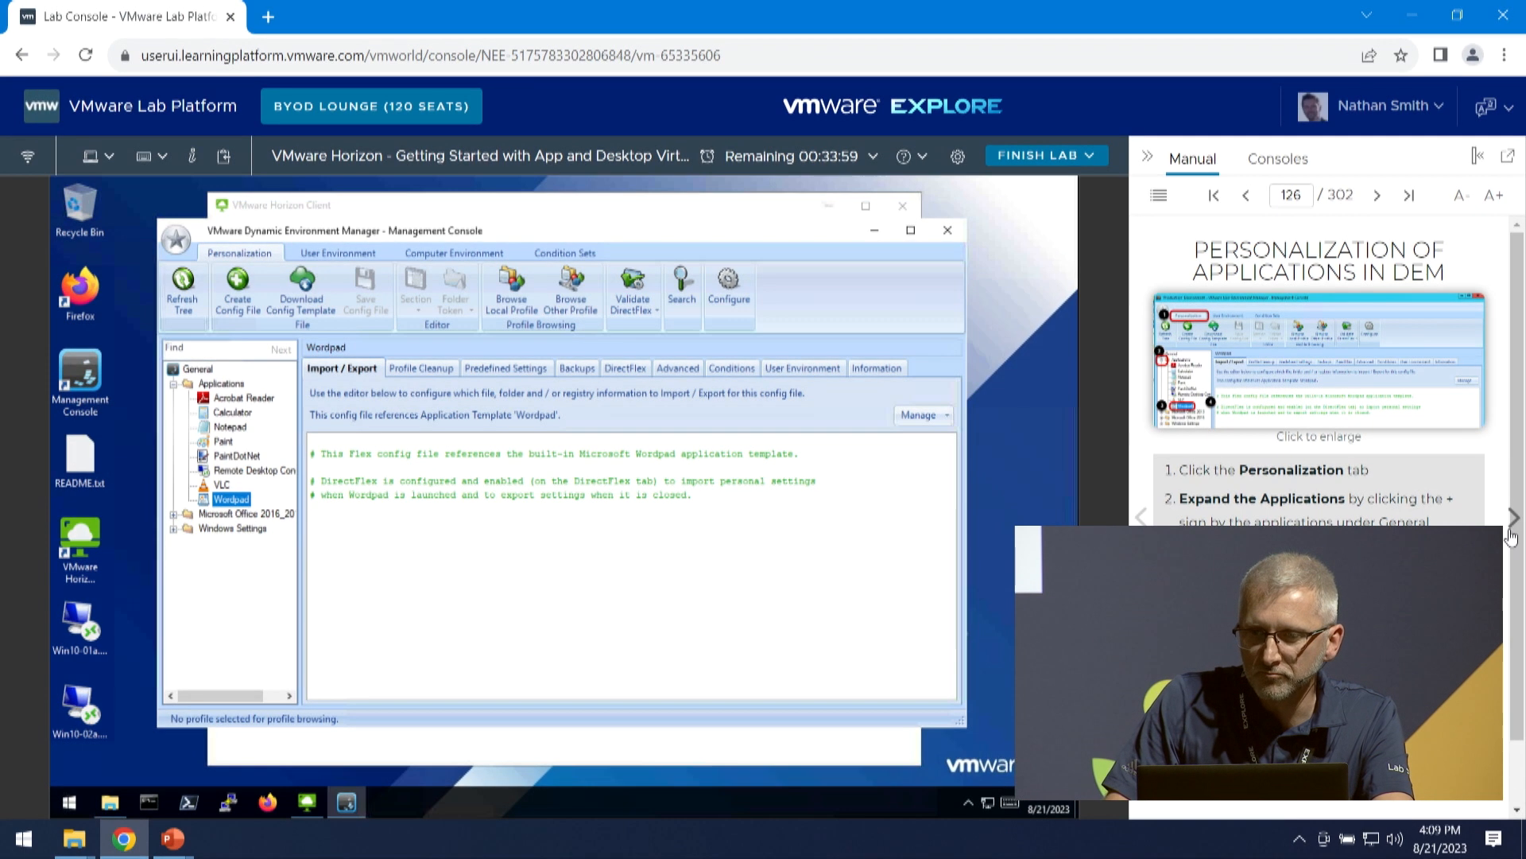
- Advance the manual to Enter User Credentials and log Horizon Client in to horizon-01a.corp.vmbeans.com as user1mod7 with the account password
{"action": "left_click", "coordinate": [1514, 521]}
{"action": "left_click", "coordinate": [1514, 525]}
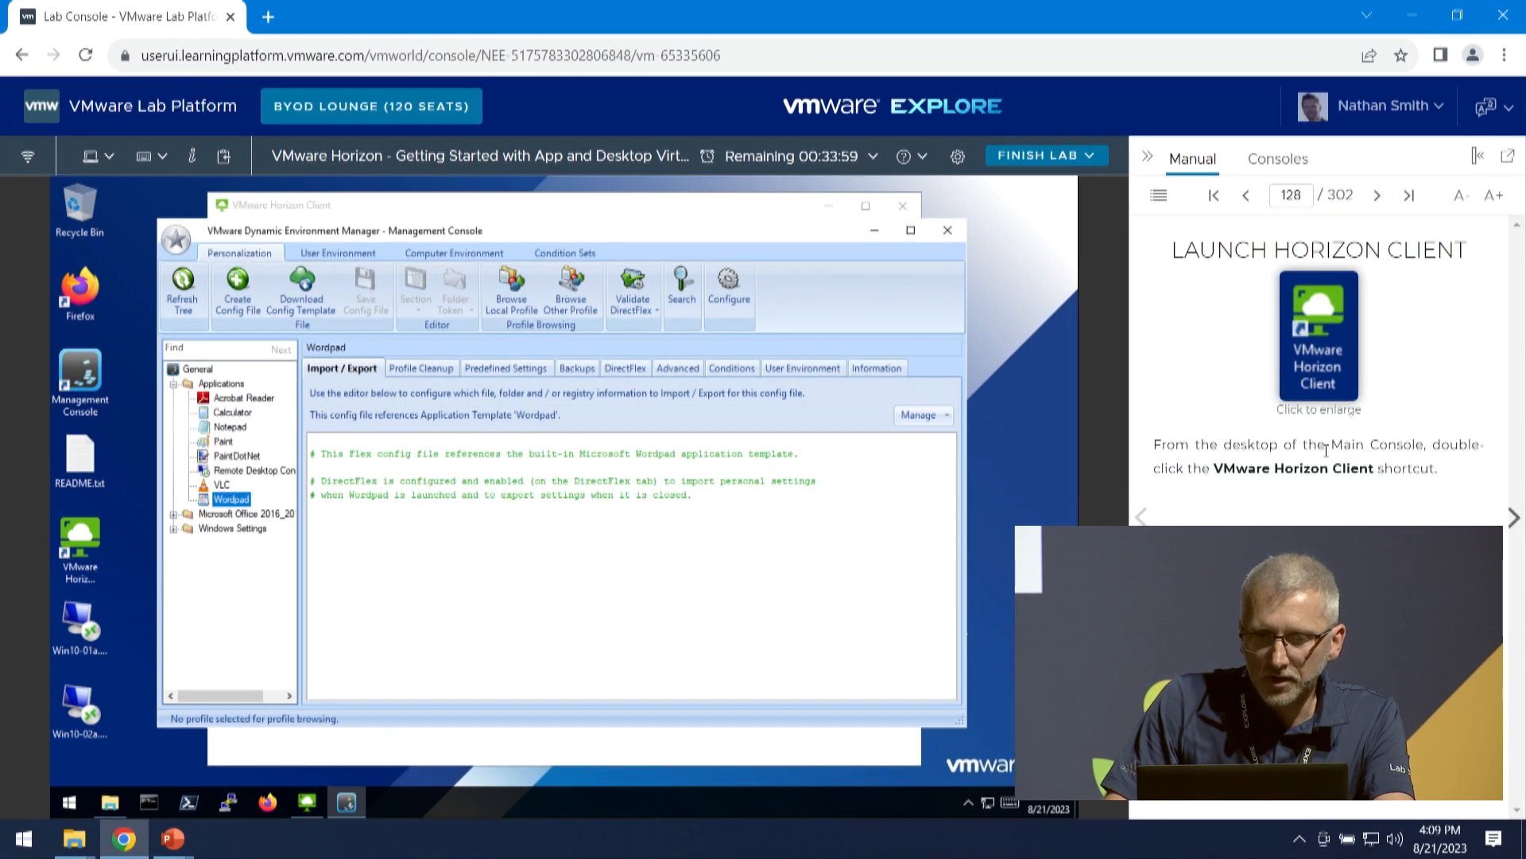
{"action": "left_click", "coordinate": [307, 803]}
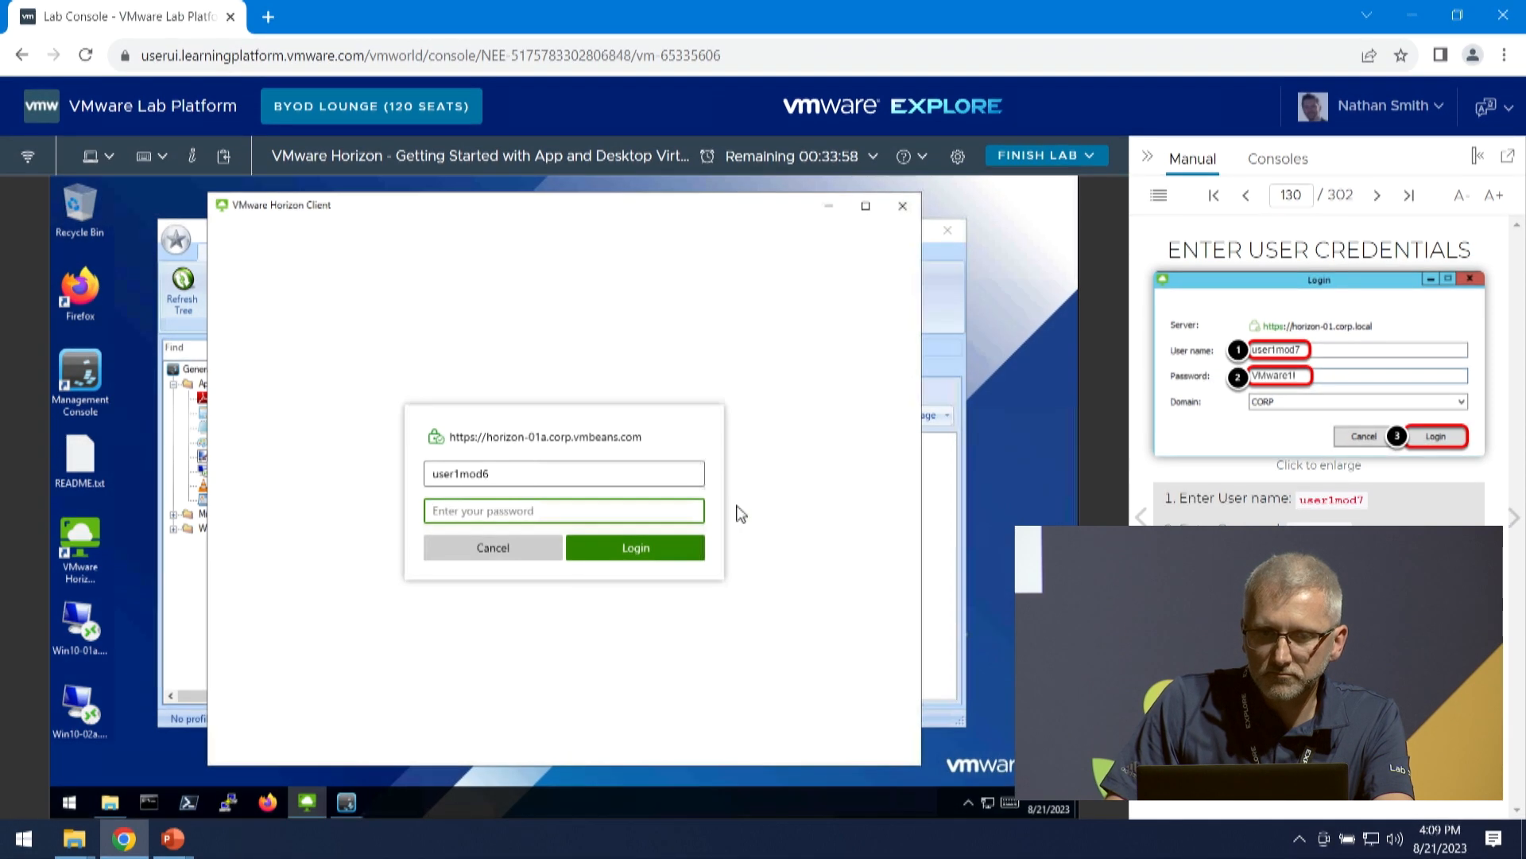
{"action": "type", "text": "7"}
{"action": "left_click", "coordinate": [603, 506]}
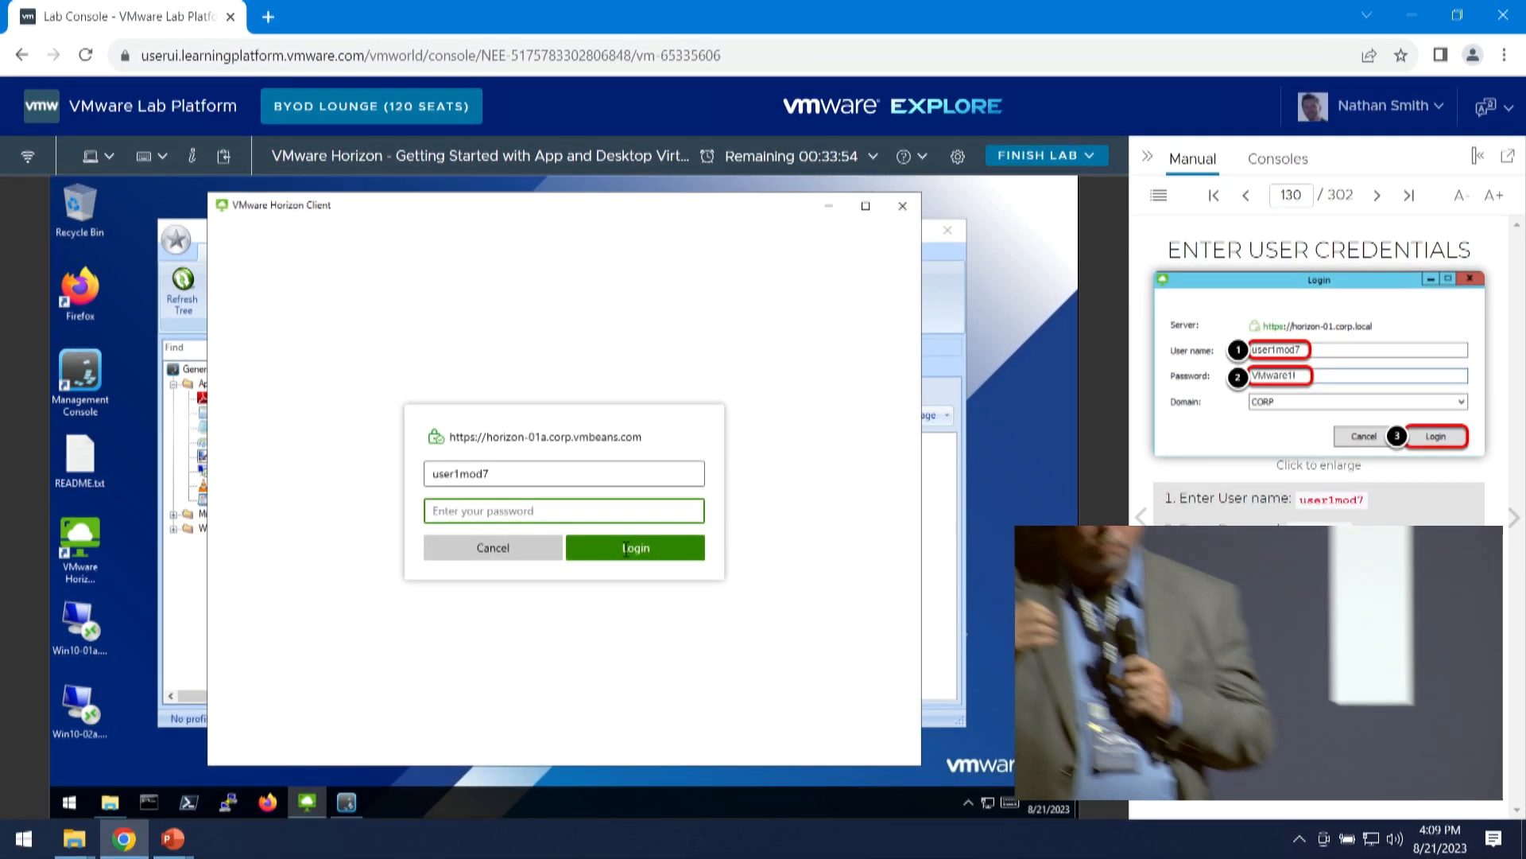
{"action": "type", "text": "VMware1!"}
{"action": "left_click", "coordinate": [628, 550]}
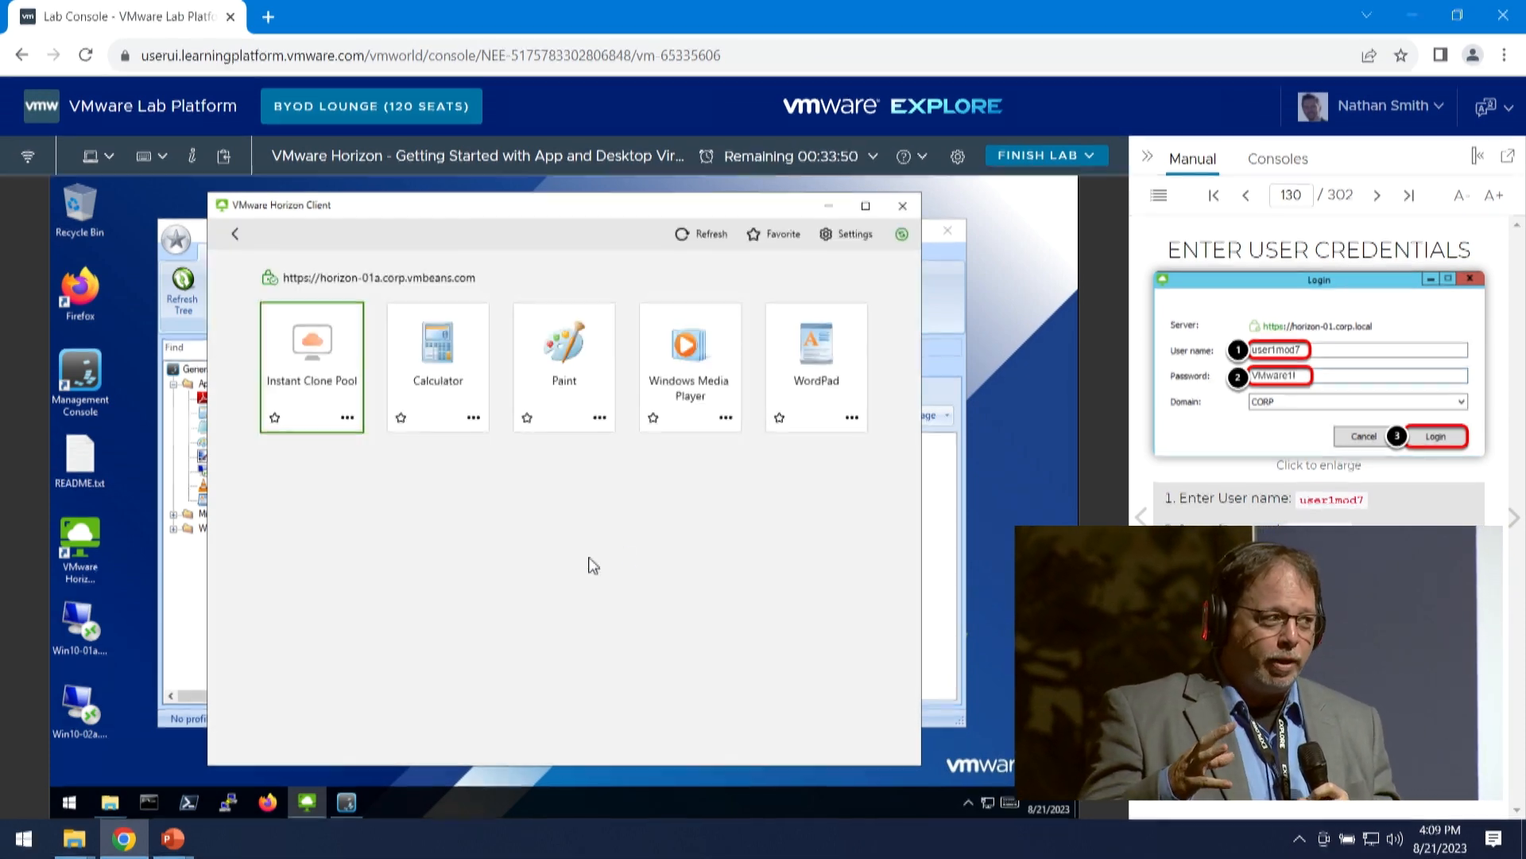
- Launch the Instant Clone Pool desktop and advance the manual to Disconnect and Log Off the Instant Clone VM
{"action": "left_click", "coordinate": [1514, 517]}
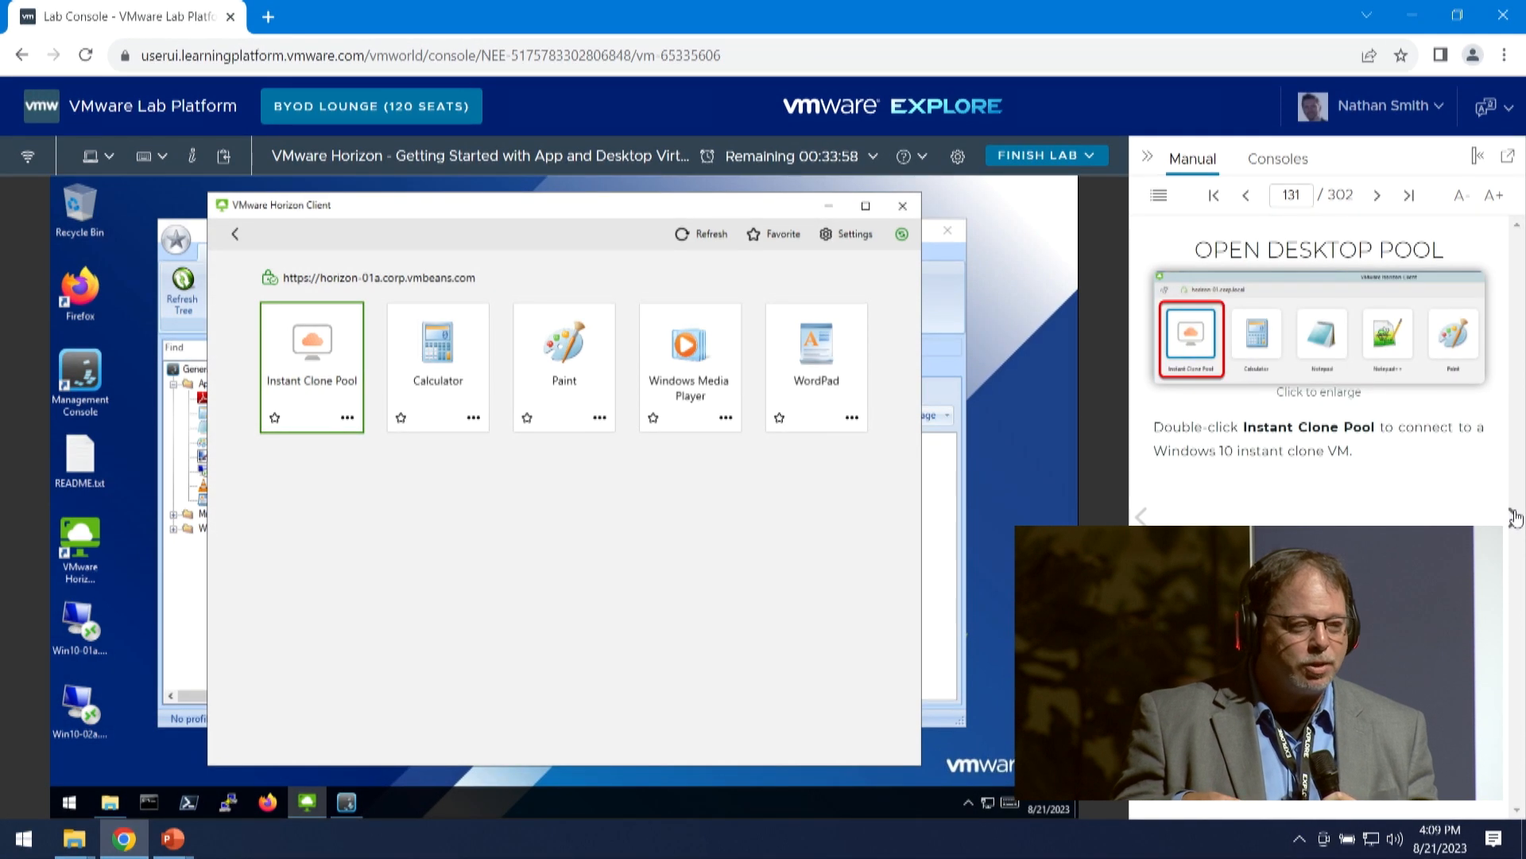
{"action": "double_click", "coordinate": [318, 368]}
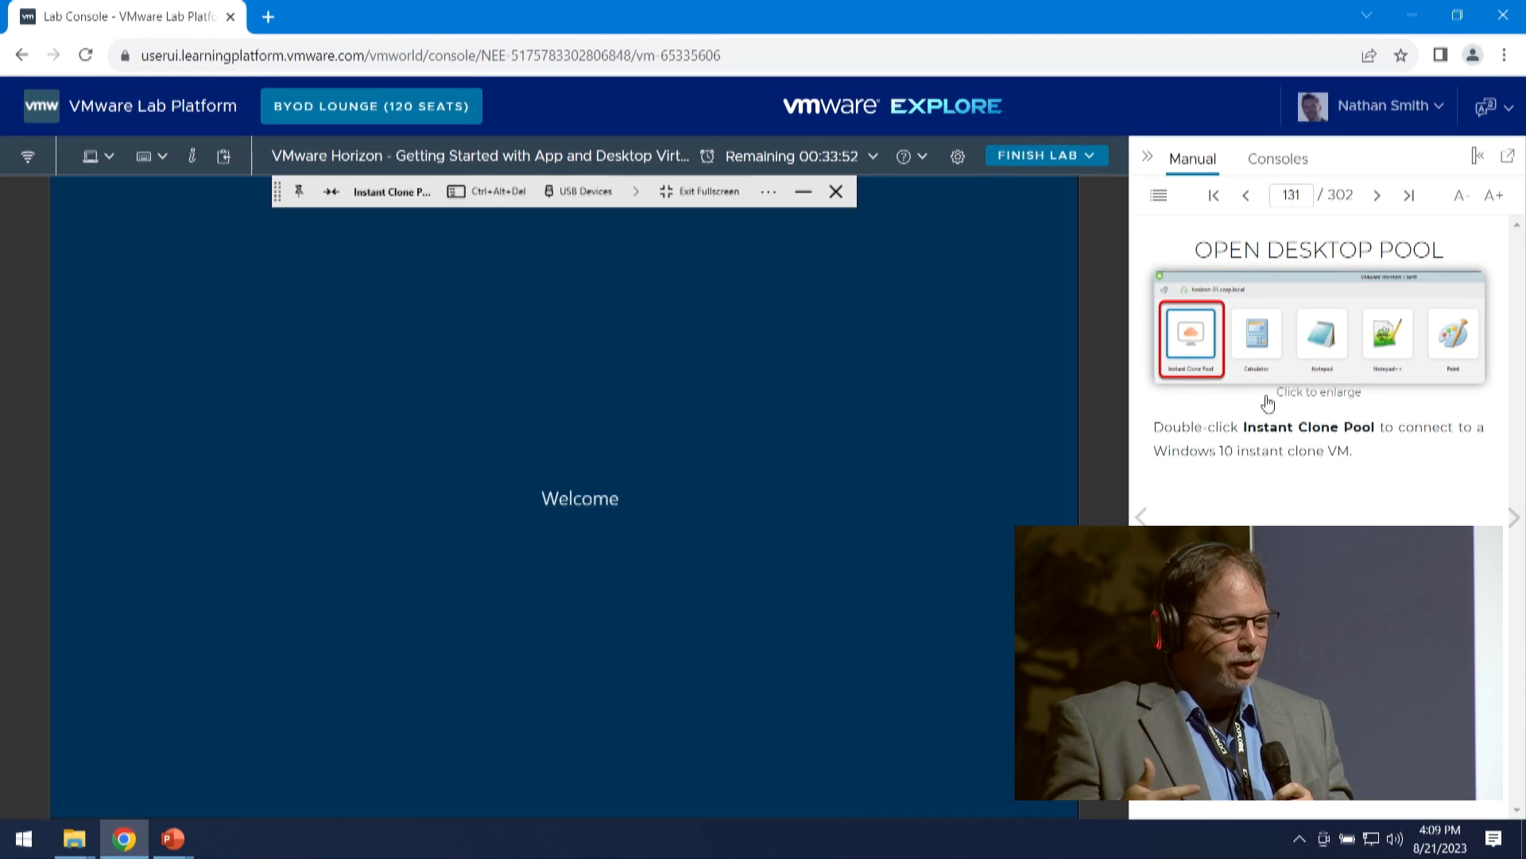
{"action": "left_click", "coordinate": [1513, 518]}
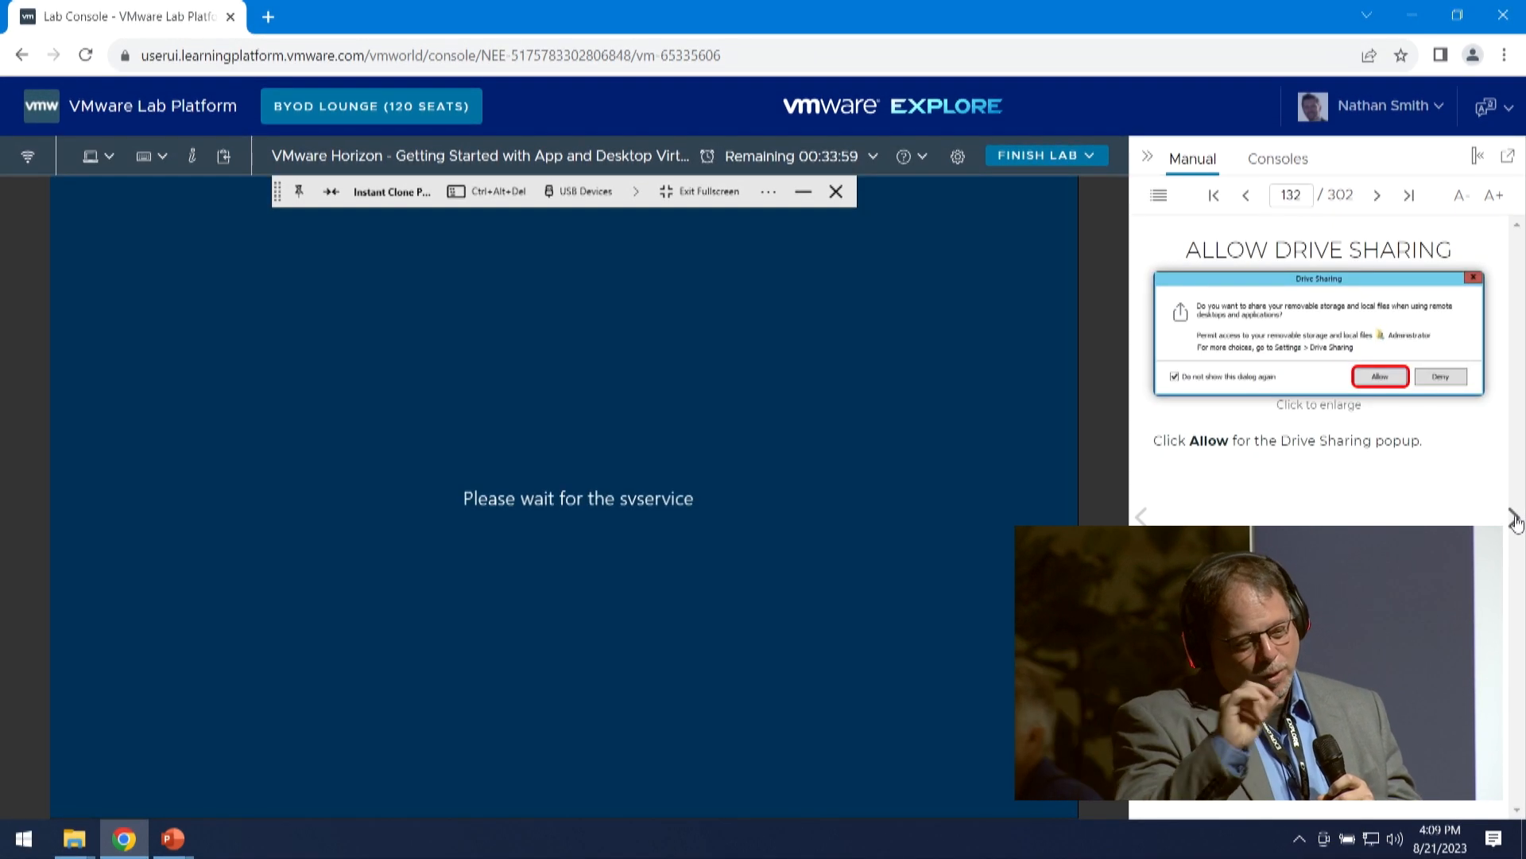
{"action": "left_click", "coordinate": [1513, 517]}
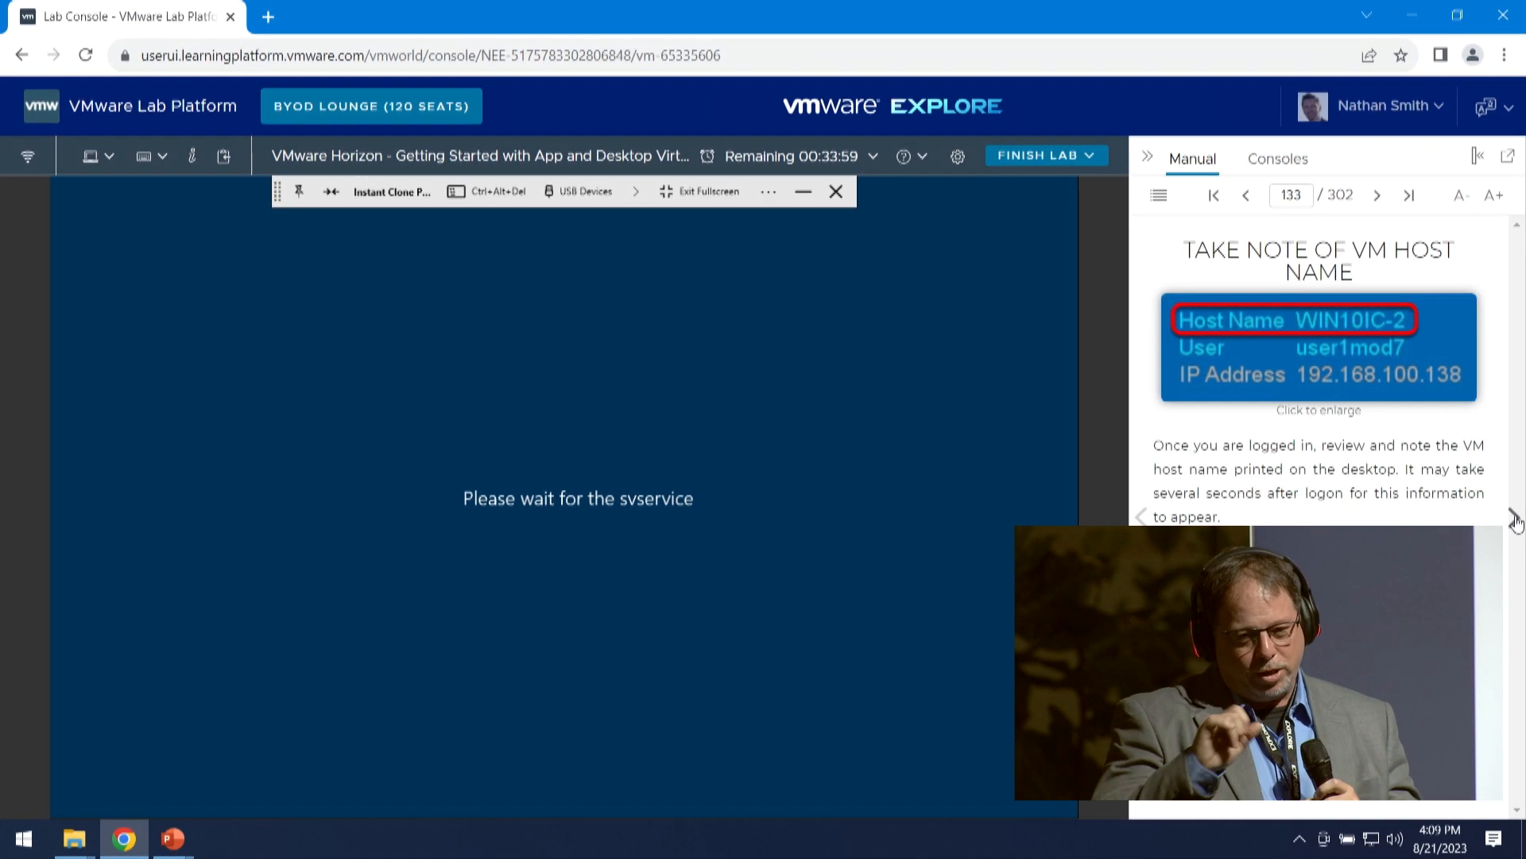
{"action": "left_click", "coordinate": [1513, 518]}
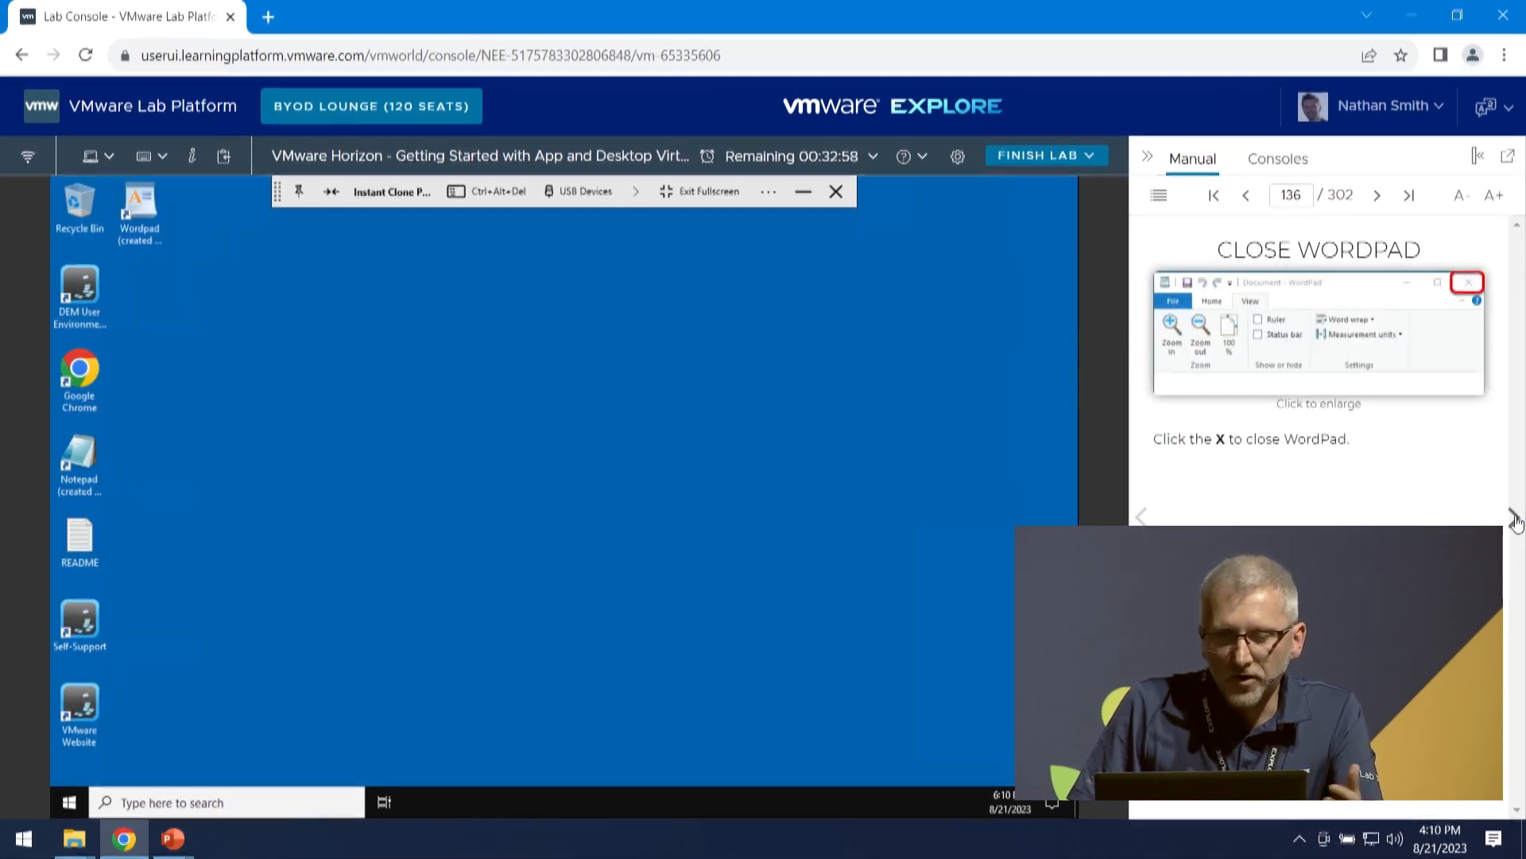
{"action": "left_click", "coordinate": [1513, 519]}
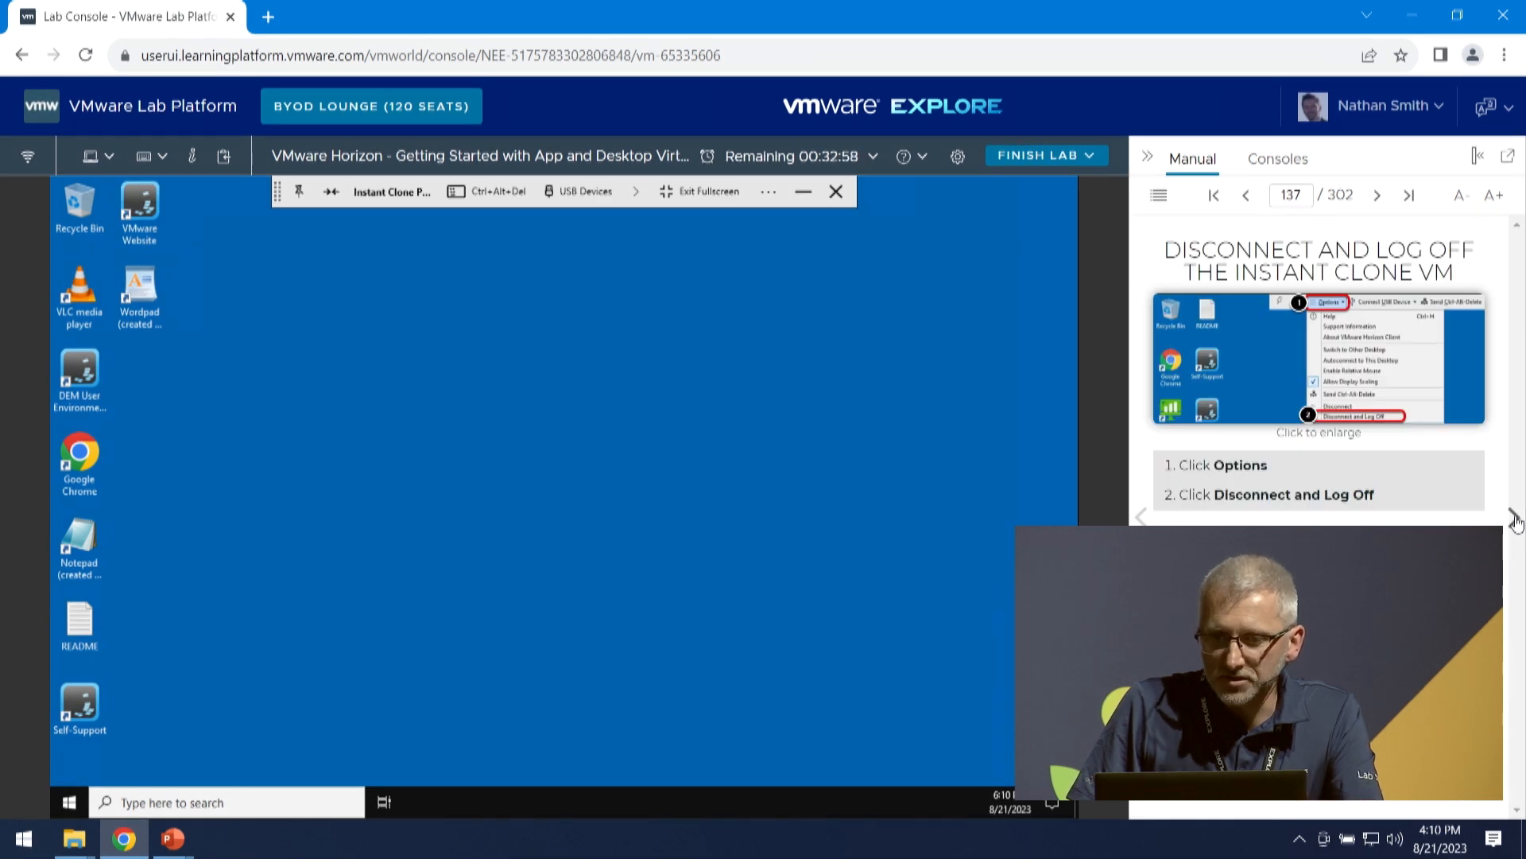
- In WordPad on the instant clone desktop, hide the ruler and status bar, change the measurement units, and close the program
{"action": "double_click", "coordinate": [137, 284]}
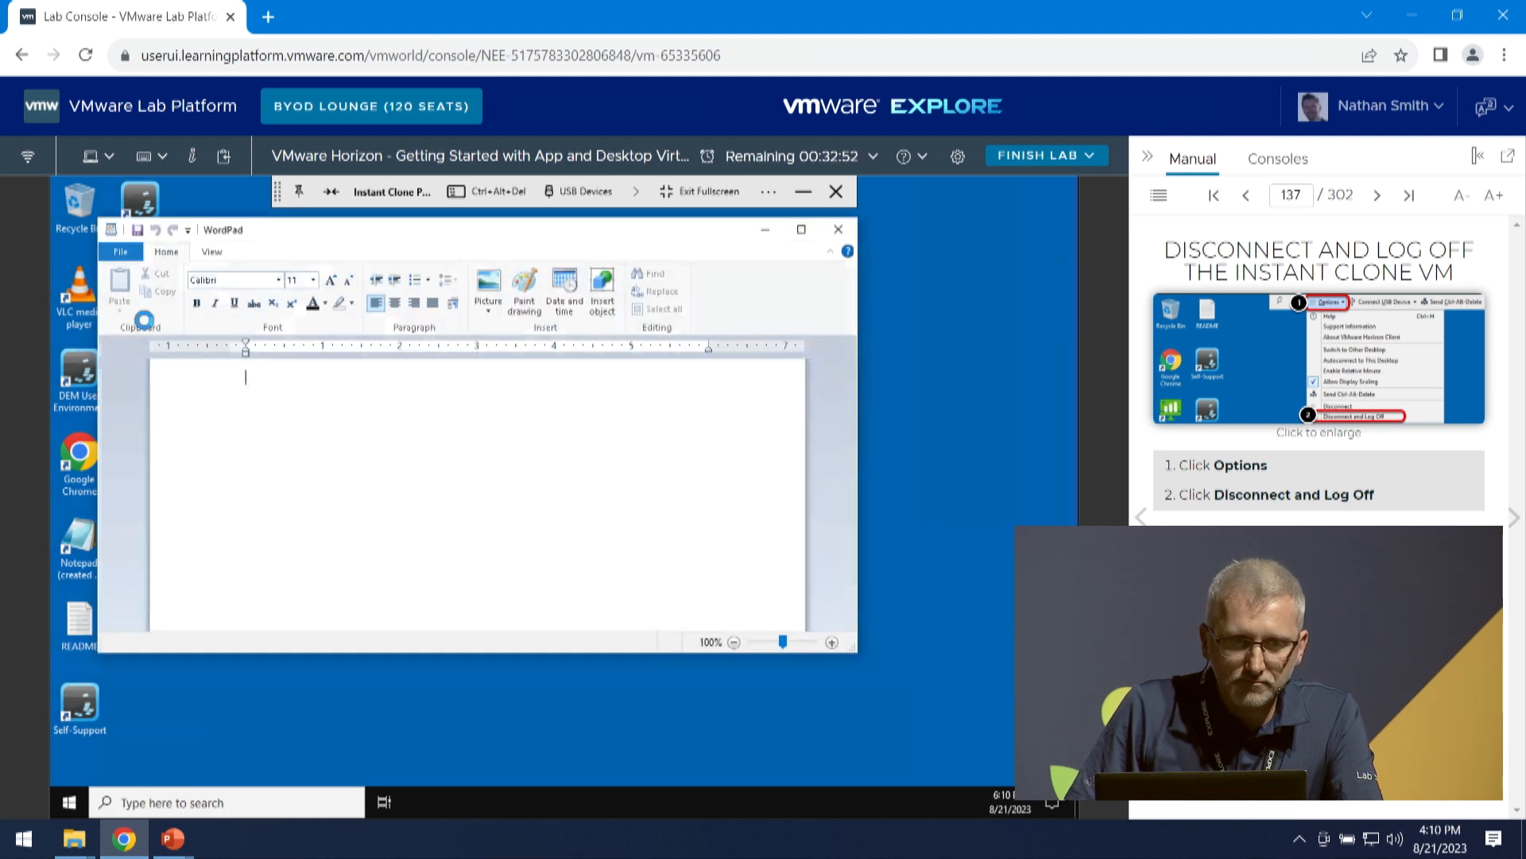
{"action": "left_click", "coordinate": [211, 252]}
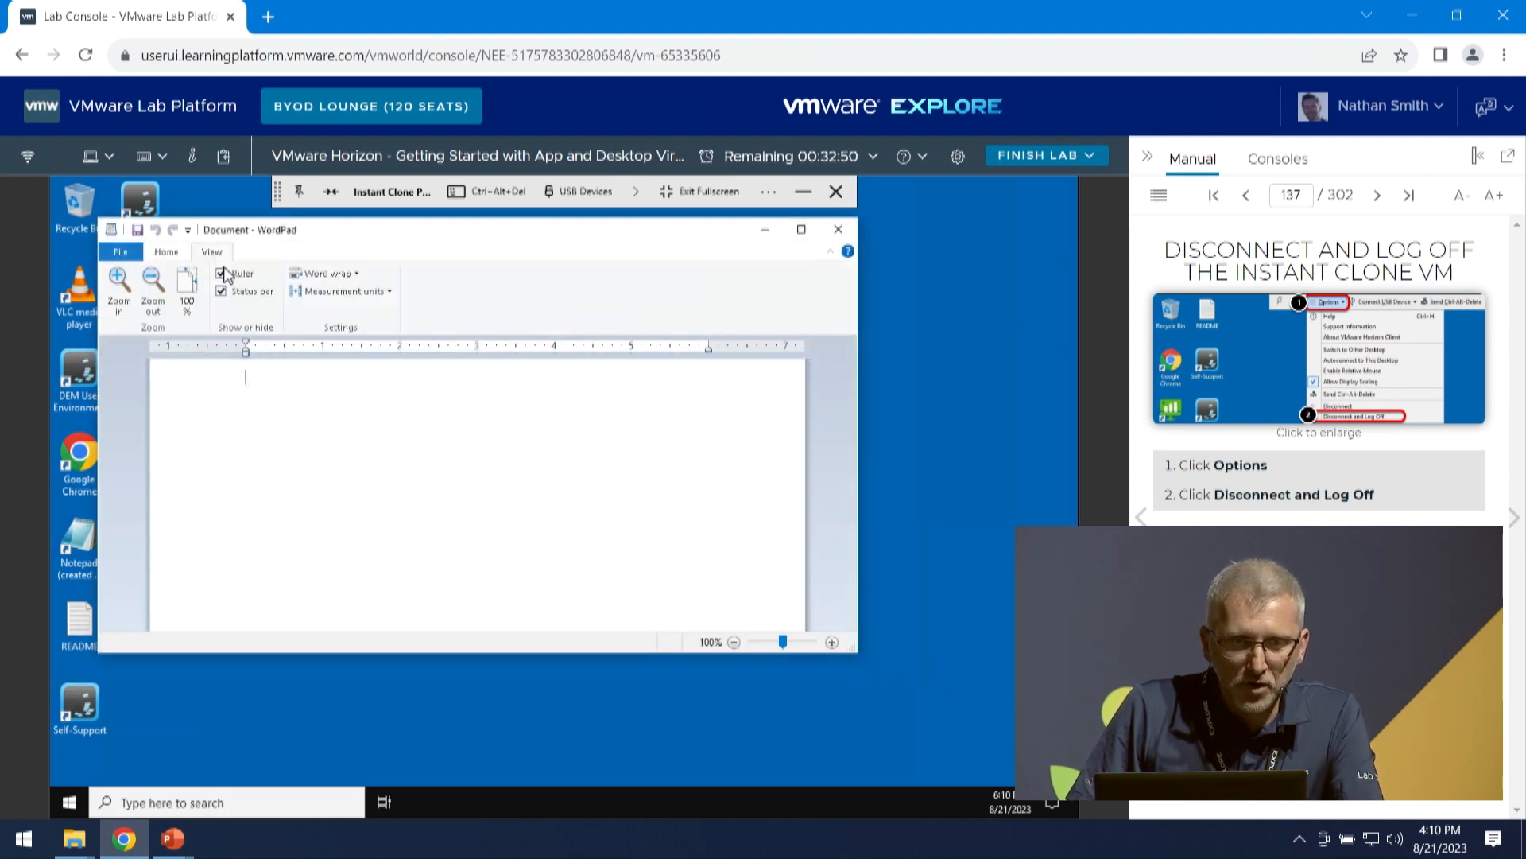
{"action": "left_click", "coordinate": [221, 291]}
{"action": "left_click", "coordinate": [221, 272]}
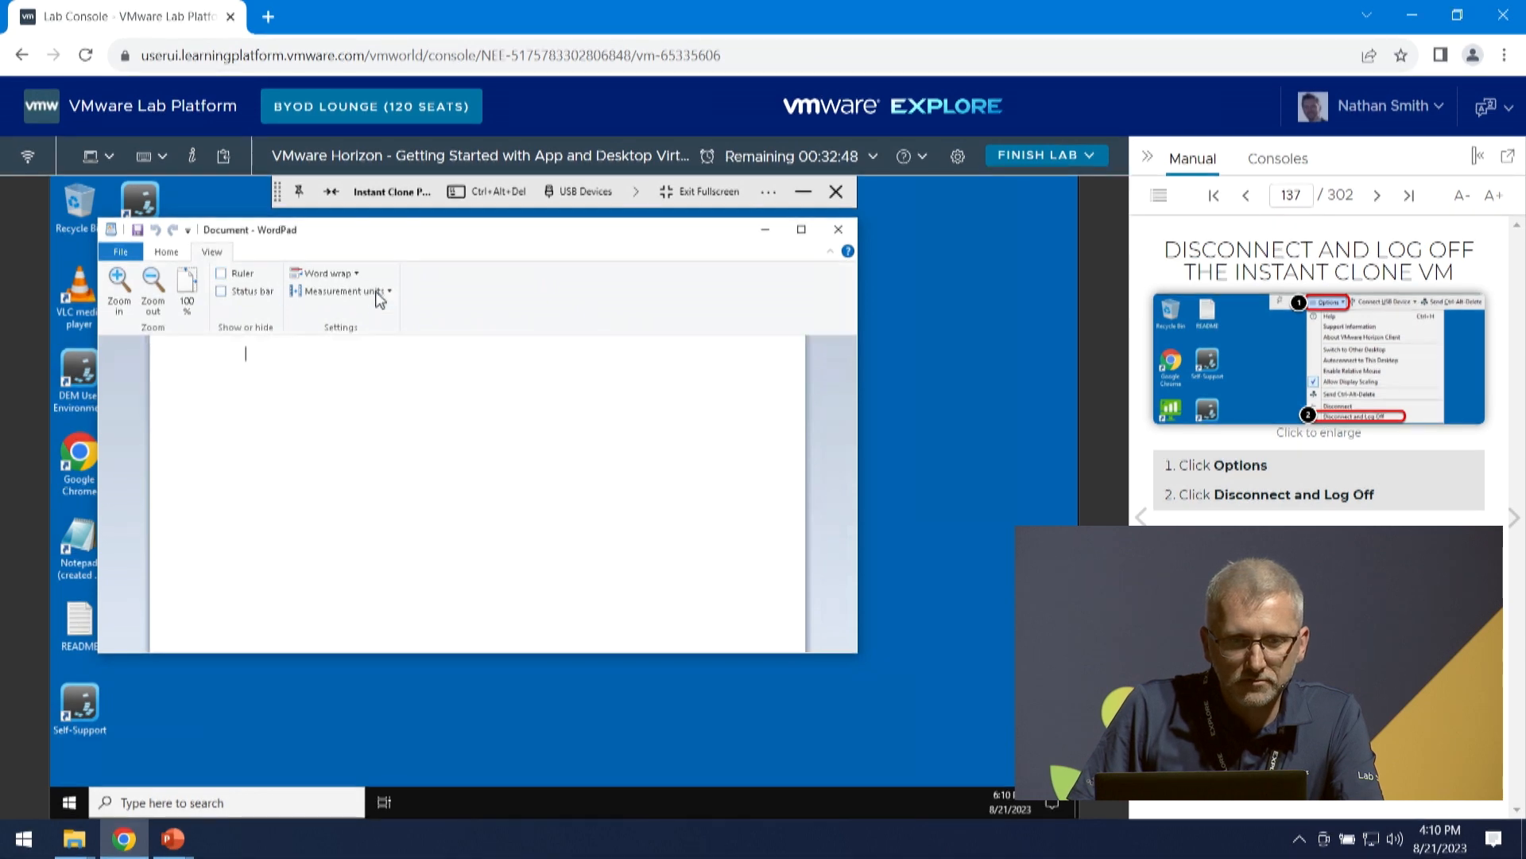
{"action": "left_click", "coordinate": [380, 293]}
{"action": "left_click", "coordinate": [363, 335]}
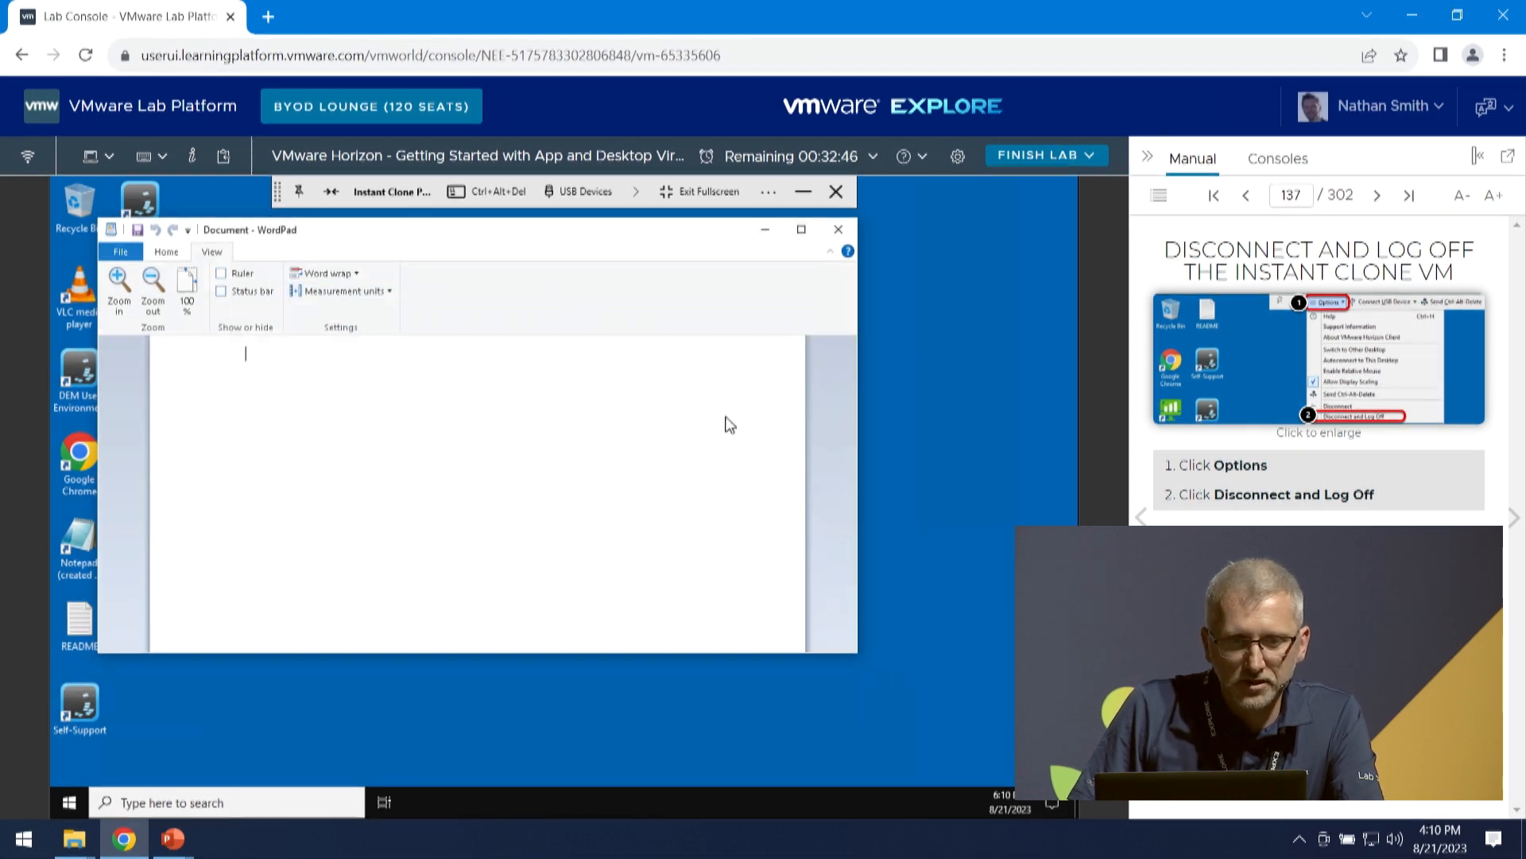
{"action": "left_click", "coordinate": [839, 229]}
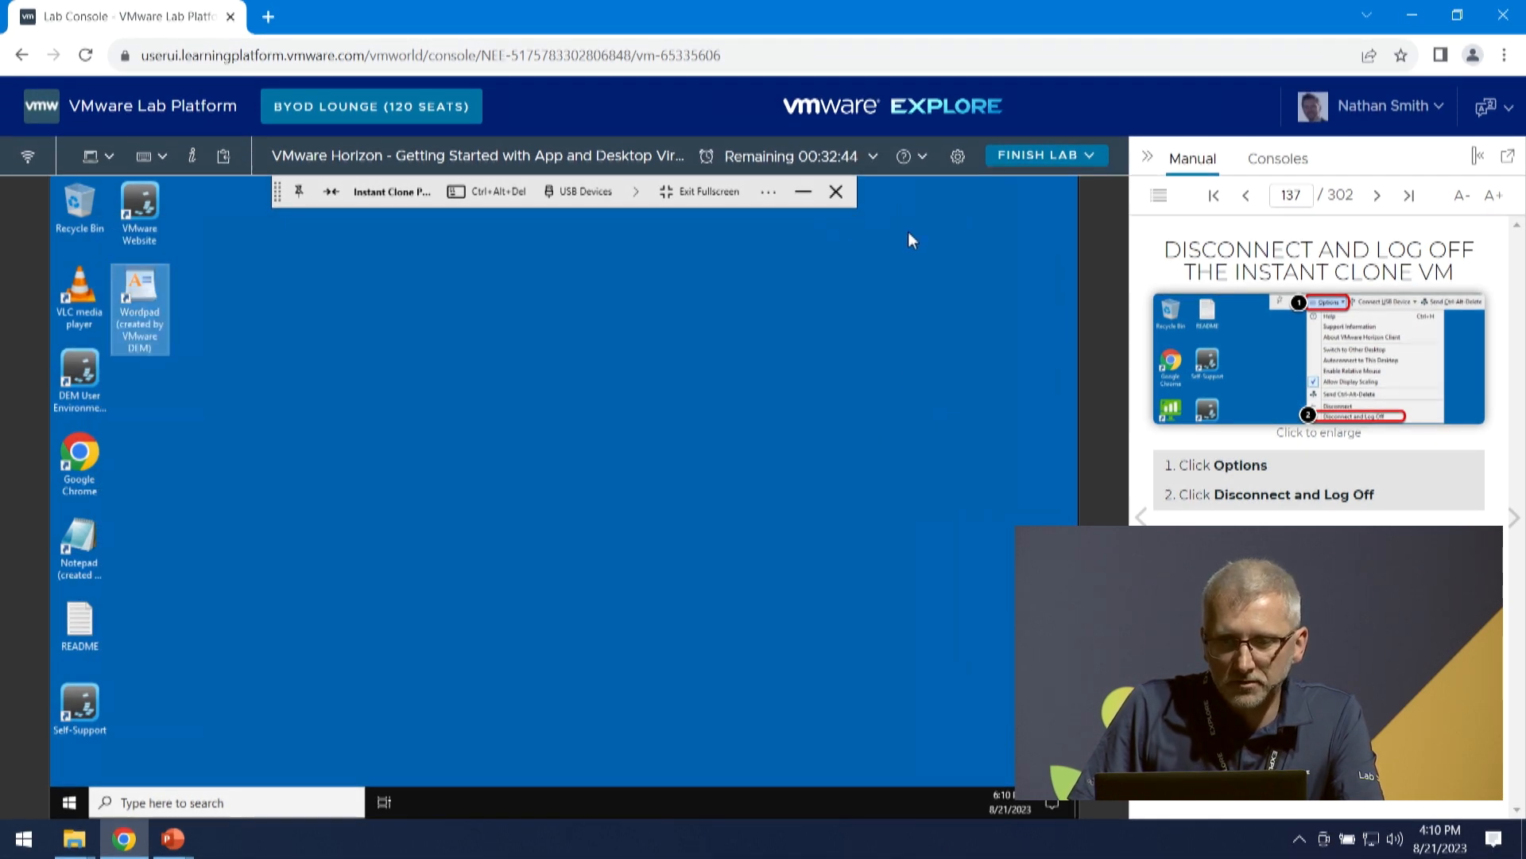
- Disconnect and log off the instant clone desktop, confirm it, and advance the manual to Take Note of VM Host Name
{"action": "left_click", "coordinate": [422, 342]}
{"action": "left_click", "coordinate": [767, 194]}
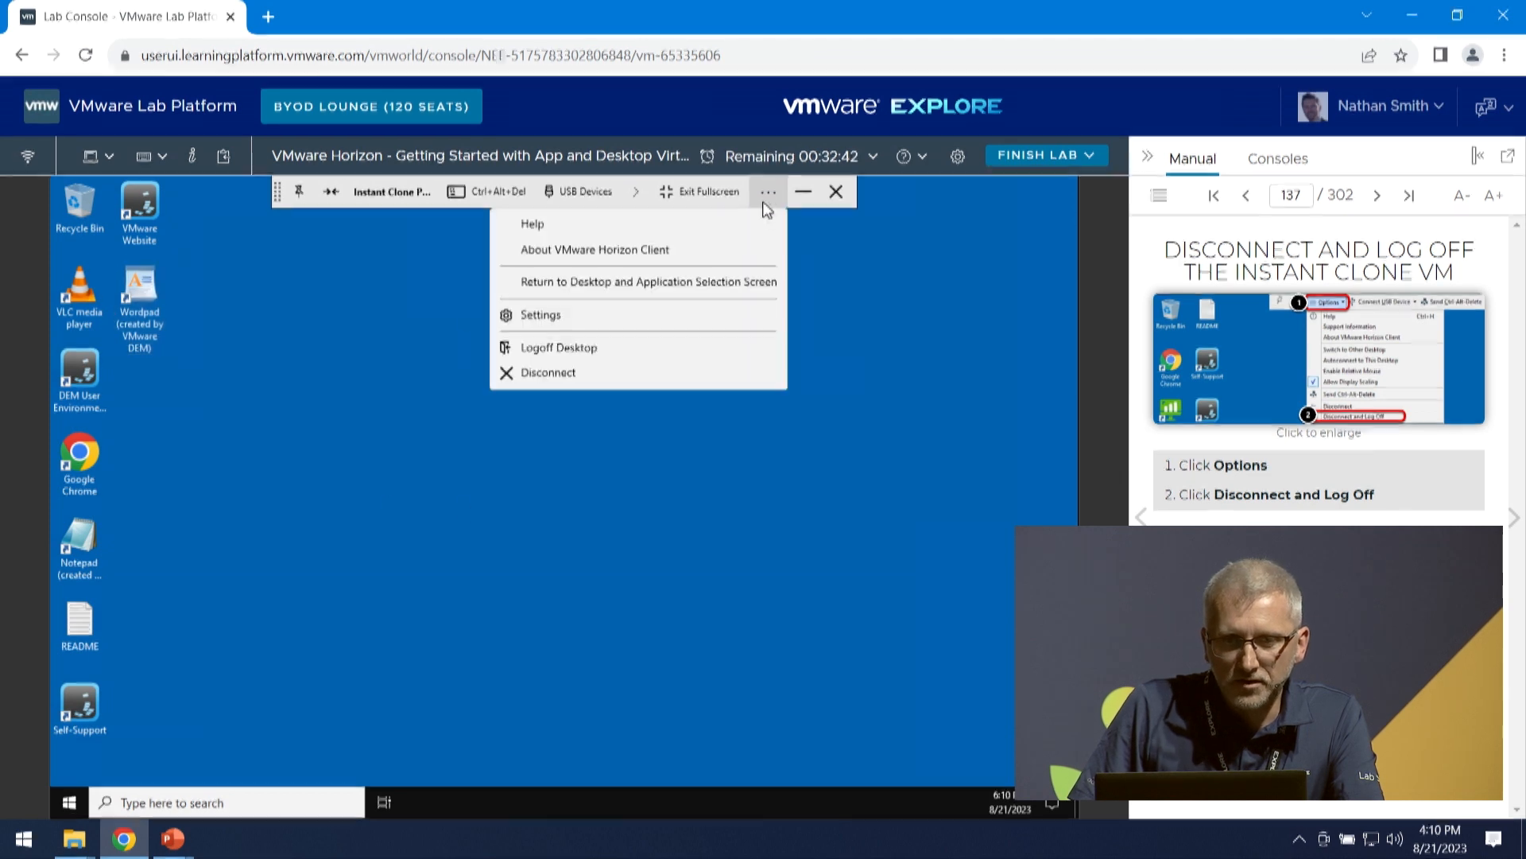
{"action": "left_click", "coordinate": [650, 356]}
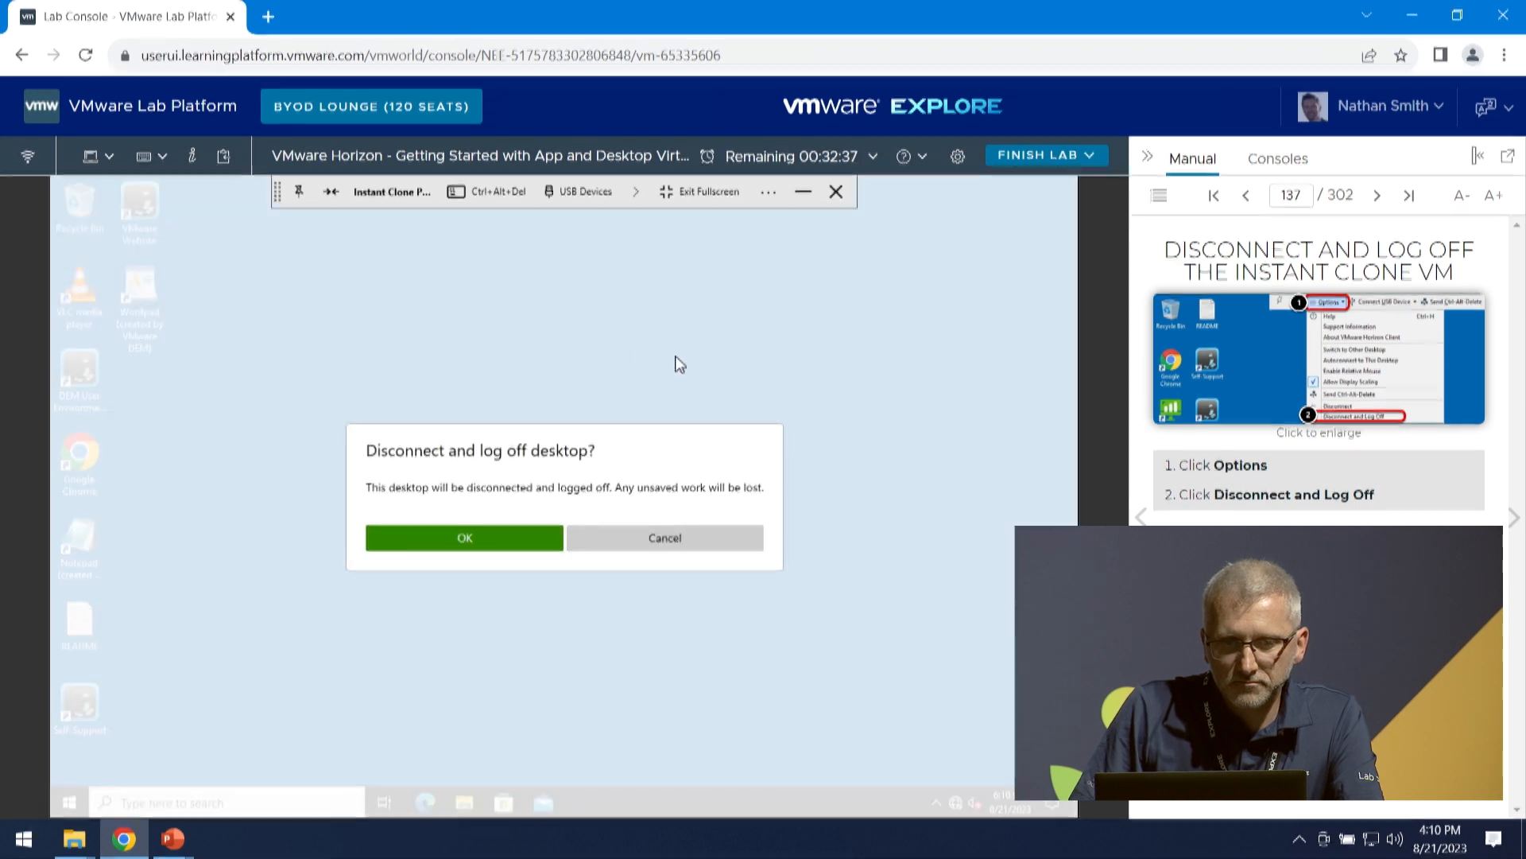
{"action": "left_click", "coordinate": [510, 538]}
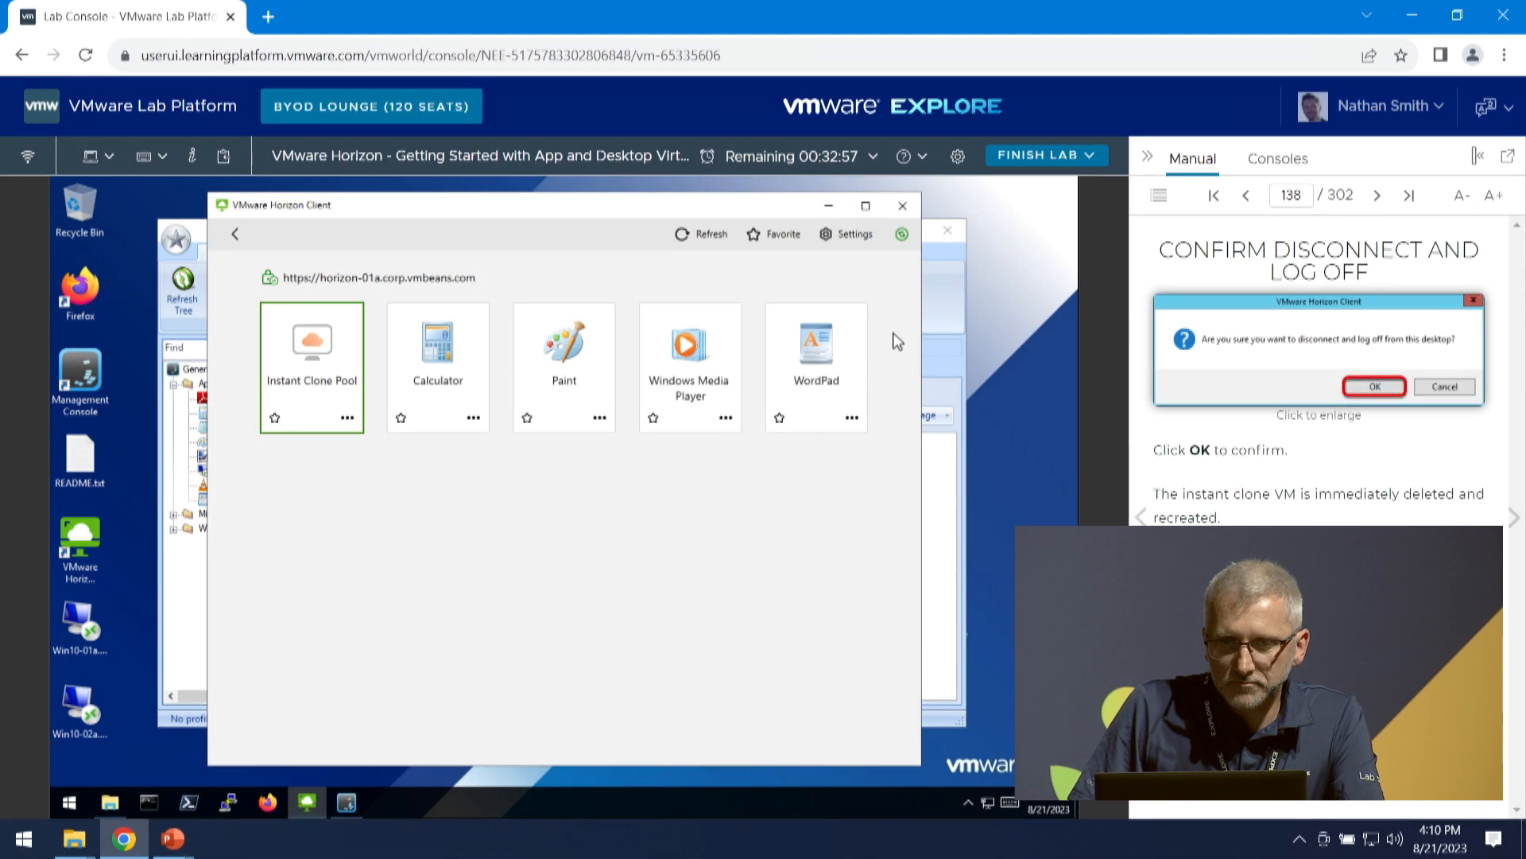
{"action": "left_click", "coordinate": [1513, 525]}
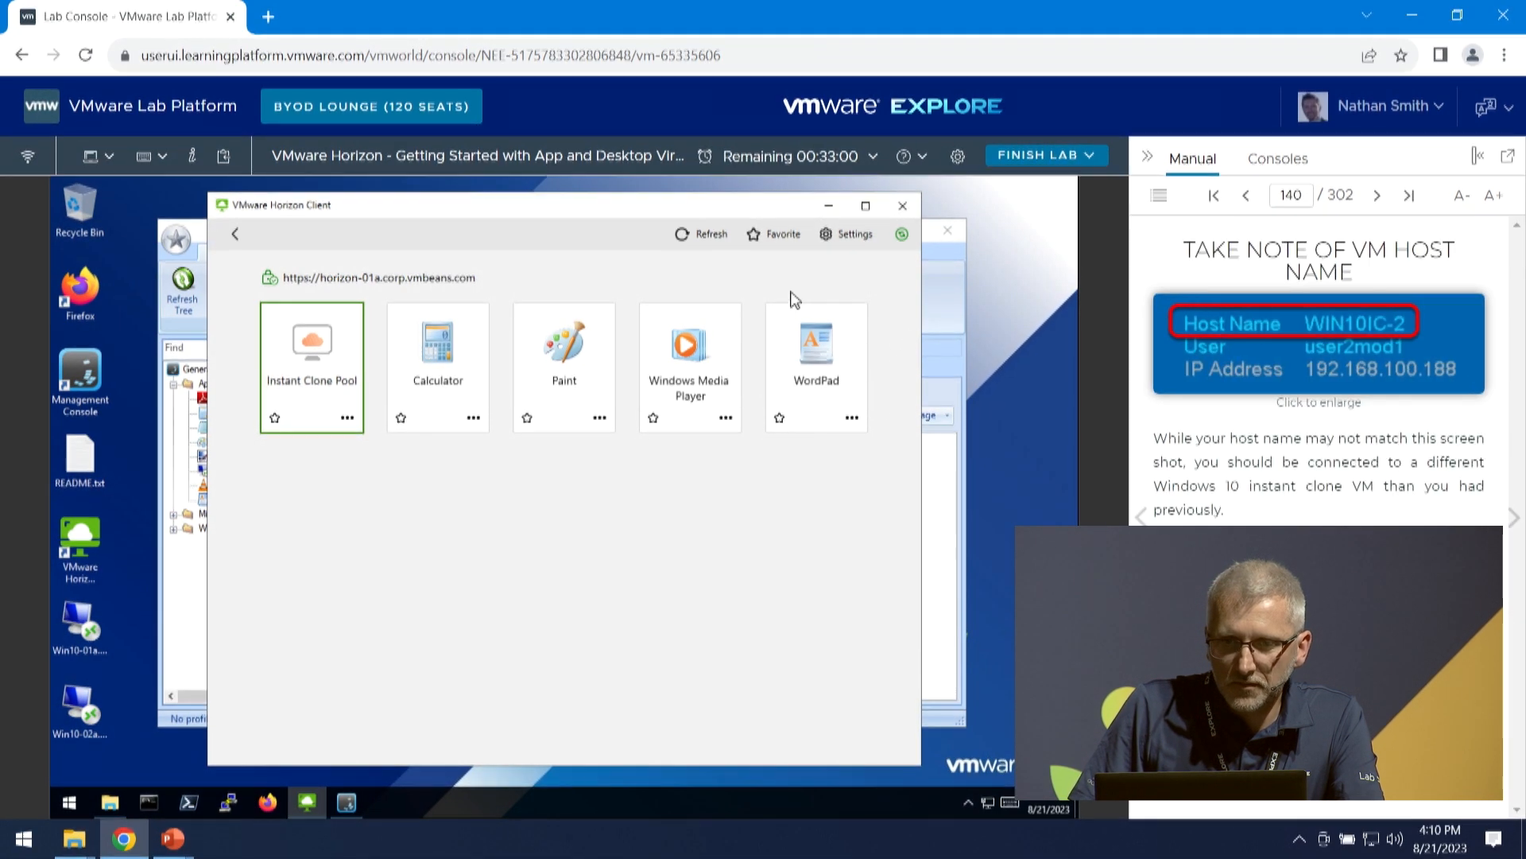
- Minimize Horizon Client and browse in File Explorer to the Logs folder under C:\DEMUsers\user1mod7
{"action": "left_click", "coordinate": [828, 205]}
{"action": "left_click", "coordinate": [109, 802]}
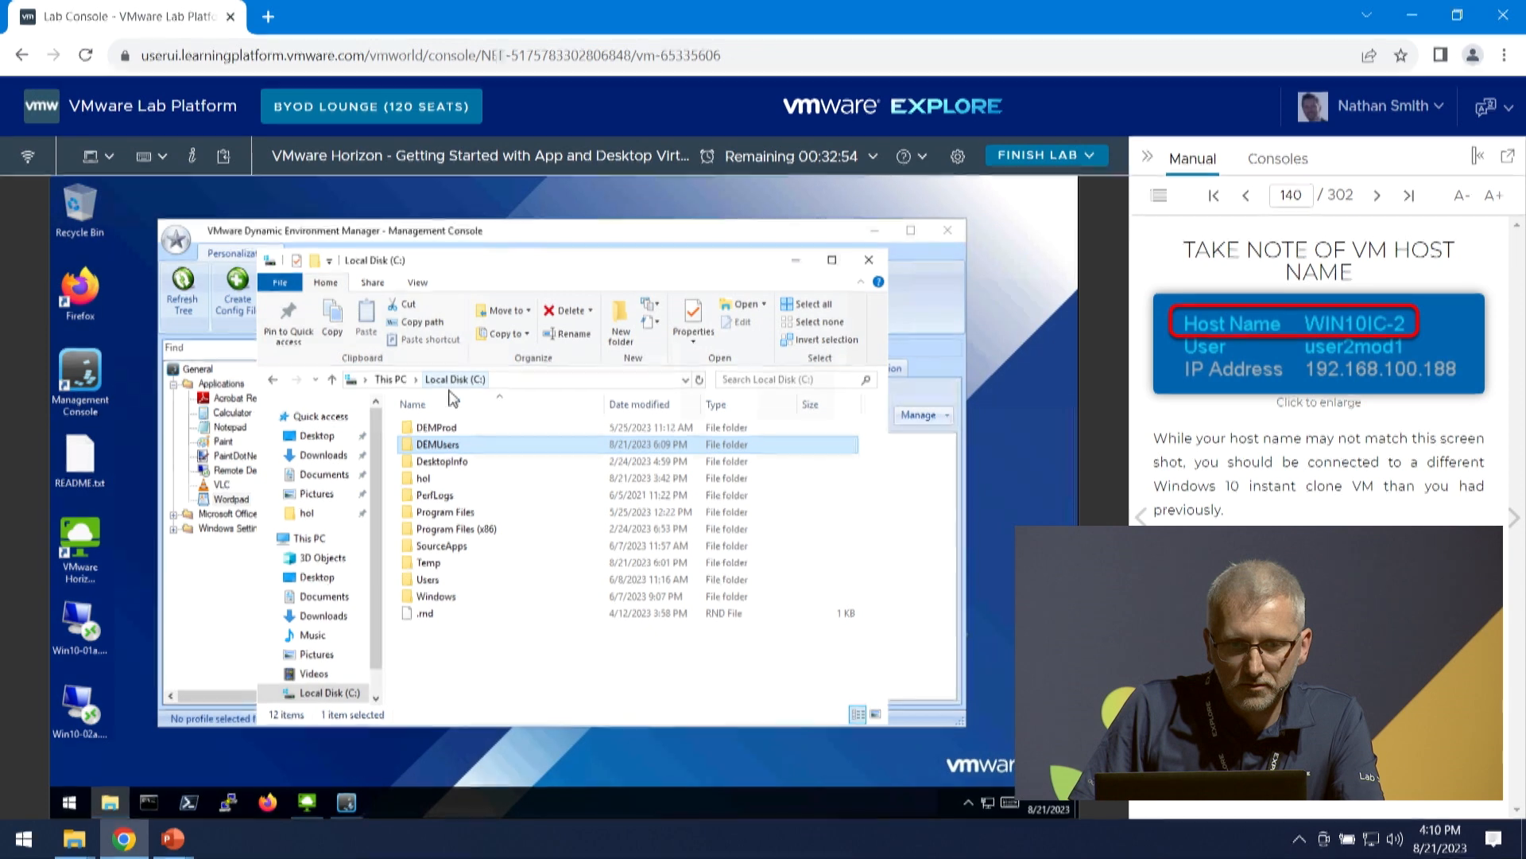
{"action": "double_click", "coordinate": [442, 444]}
{"action": "double_click", "coordinate": [452, 495]}
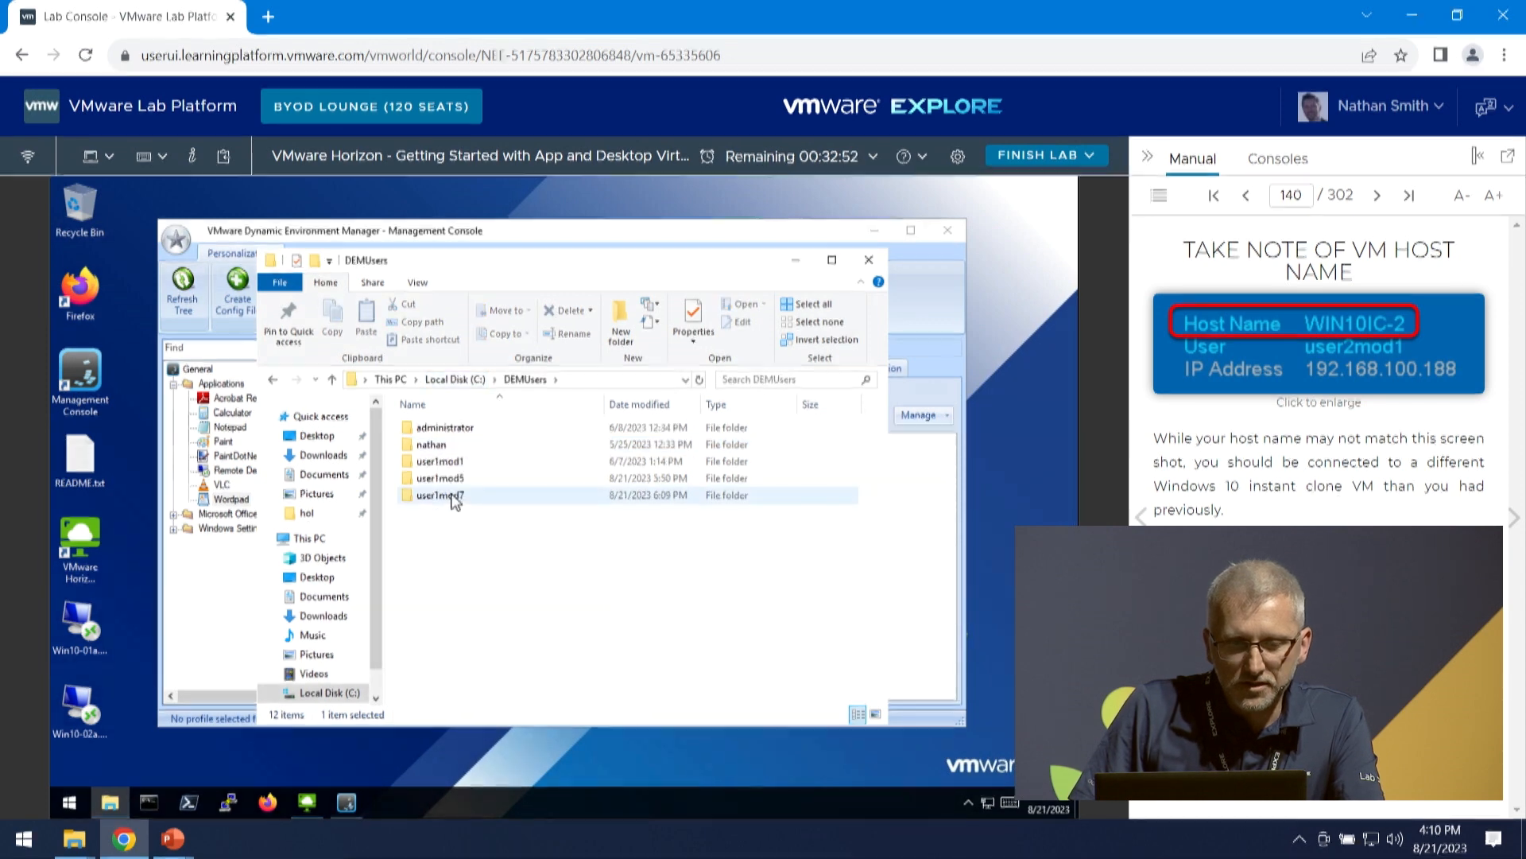
{"action": "left_click", "coordinate": [427, 449]}
{"action": "double_click", "coordinate": [427, 447]}
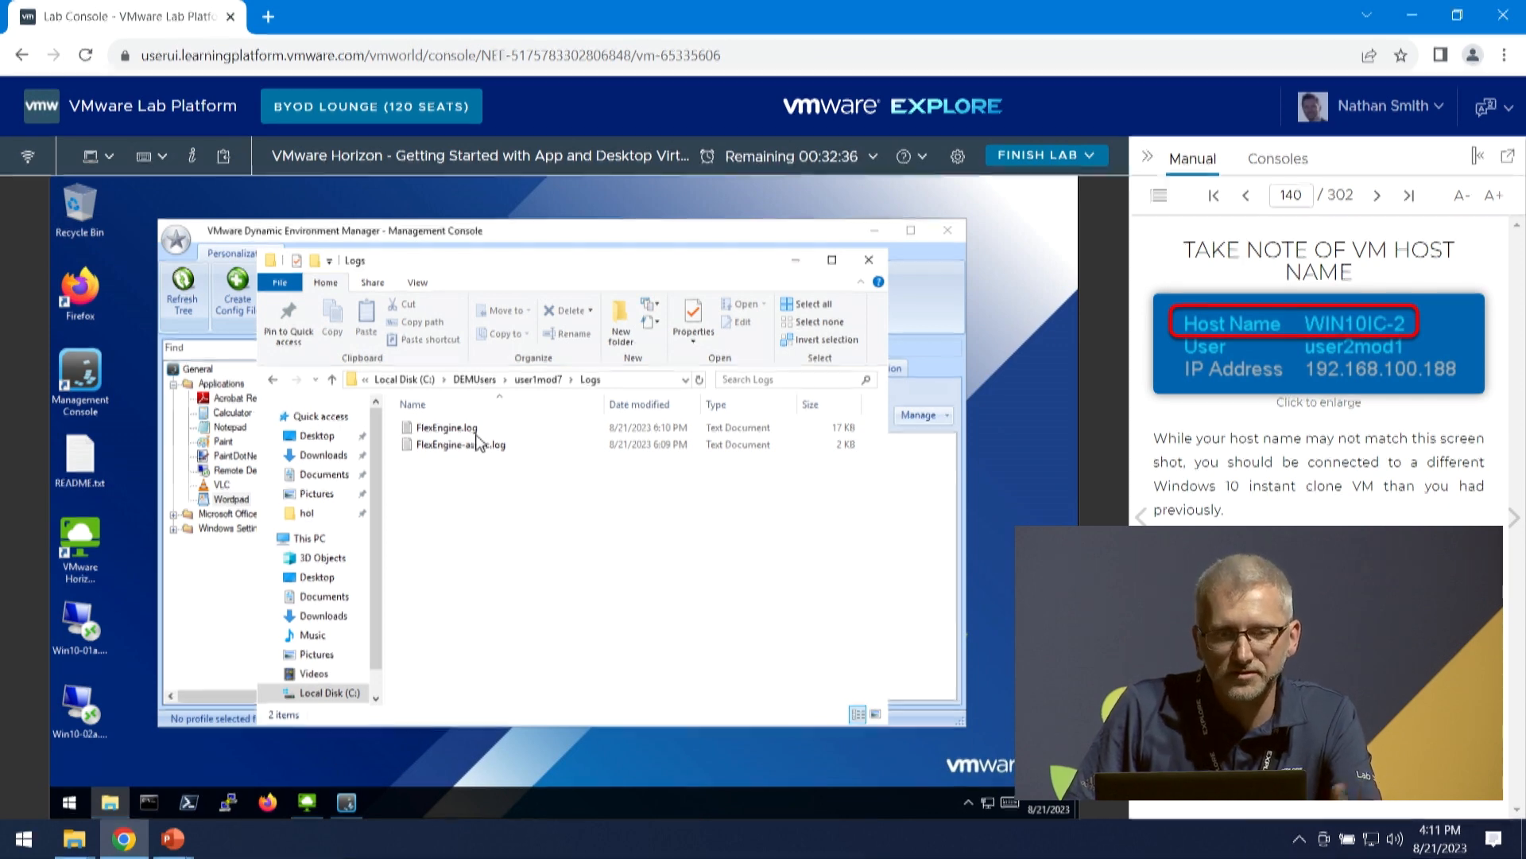
- Examine the Archives\Applications folder of user1mod7 for the saved WordPad settings archive and return to the user1mod7 folder
{"action": "left_click", "coordinate": [539, 382]}
{"action": "double_click", "coordinate": [423, 429]}
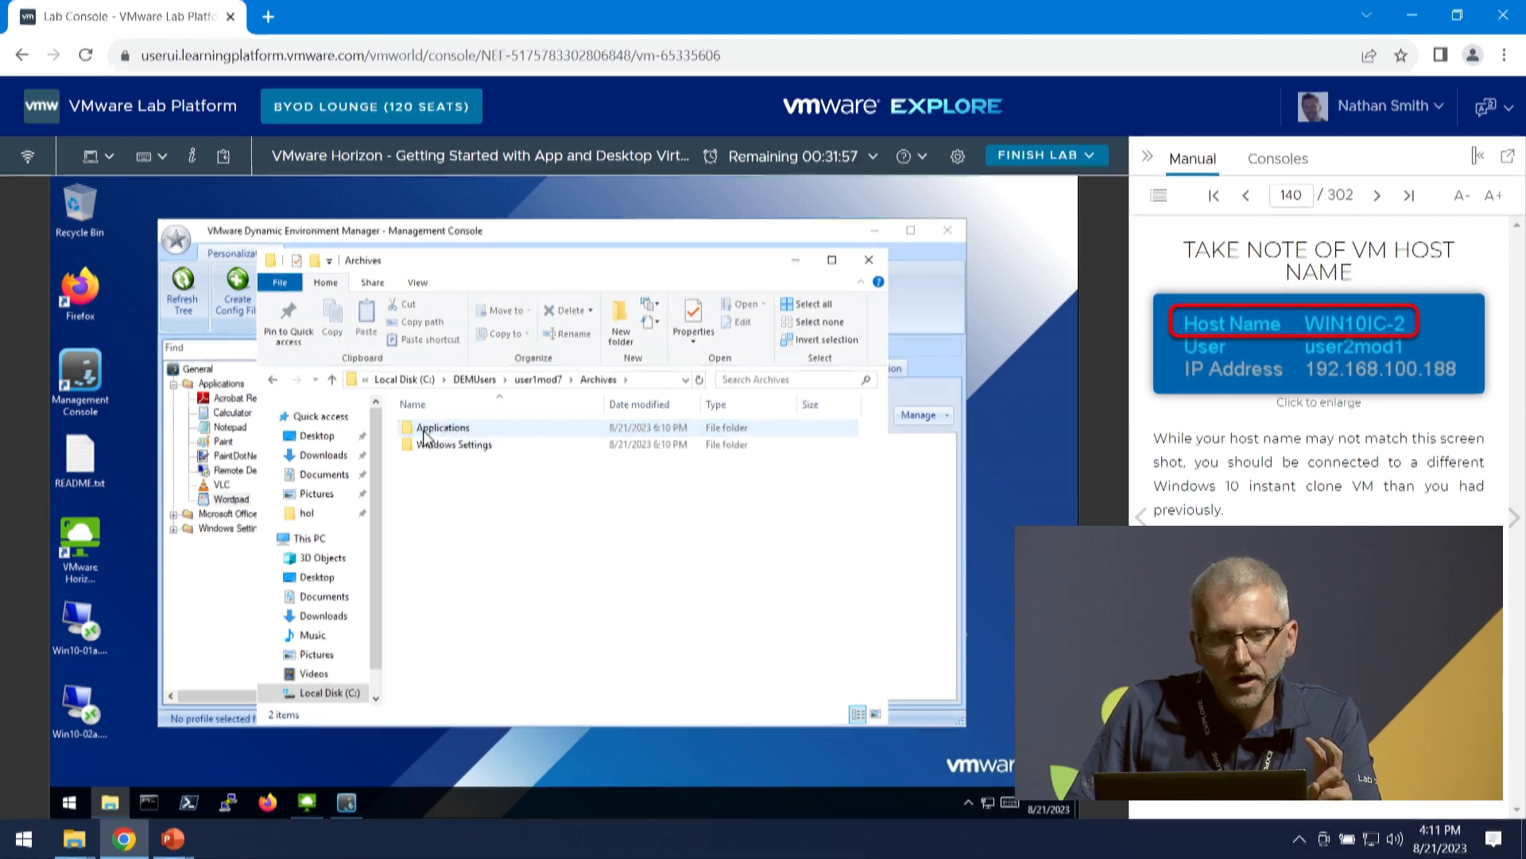
{"action": "double_click", "coordinate": [425, 430]}
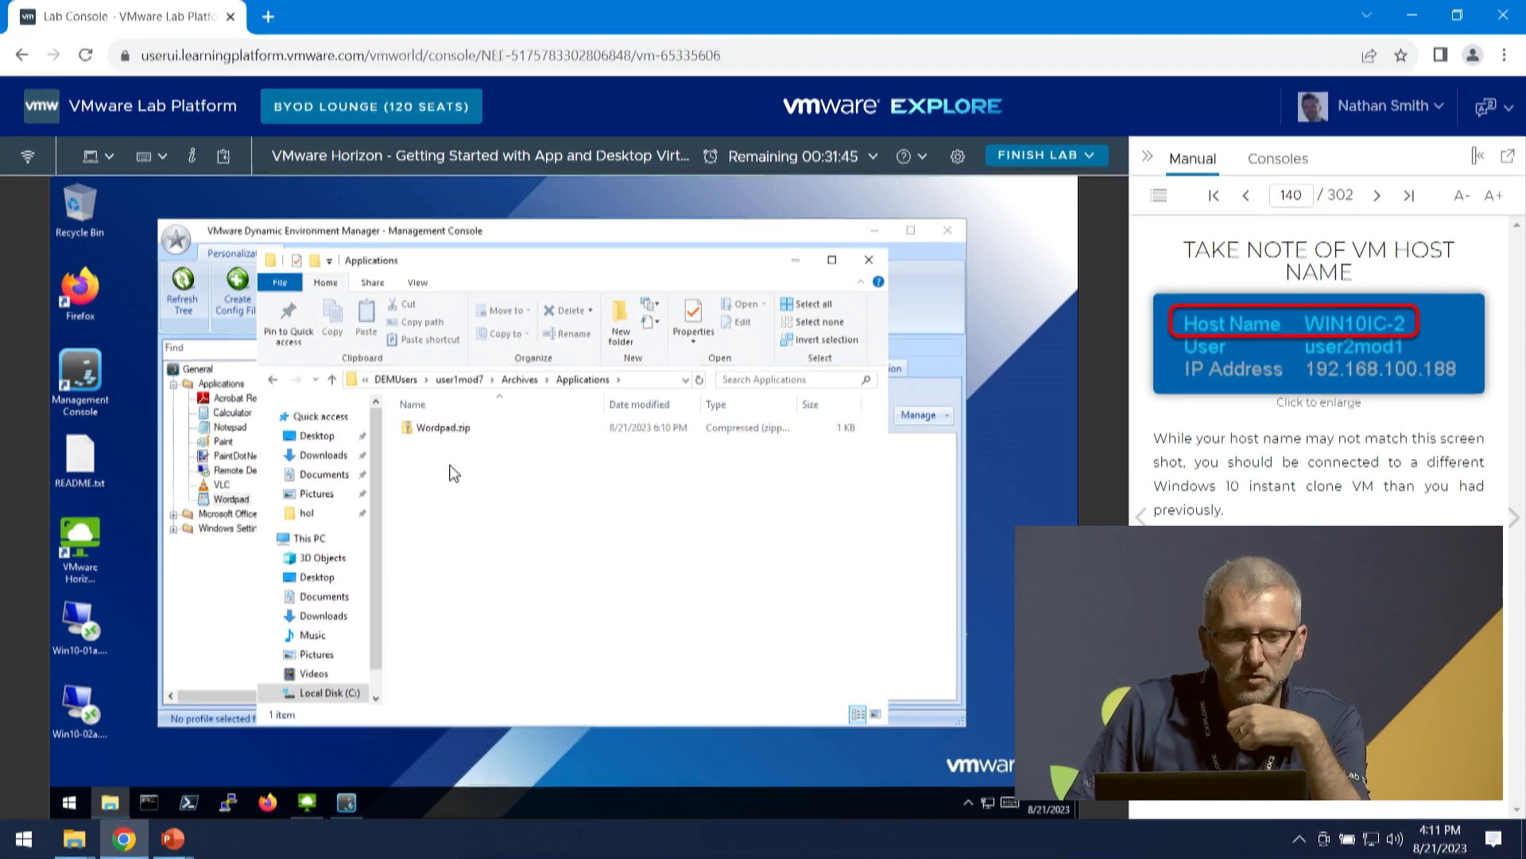
{"action": "left_click", "coordinate": [458, 380]}
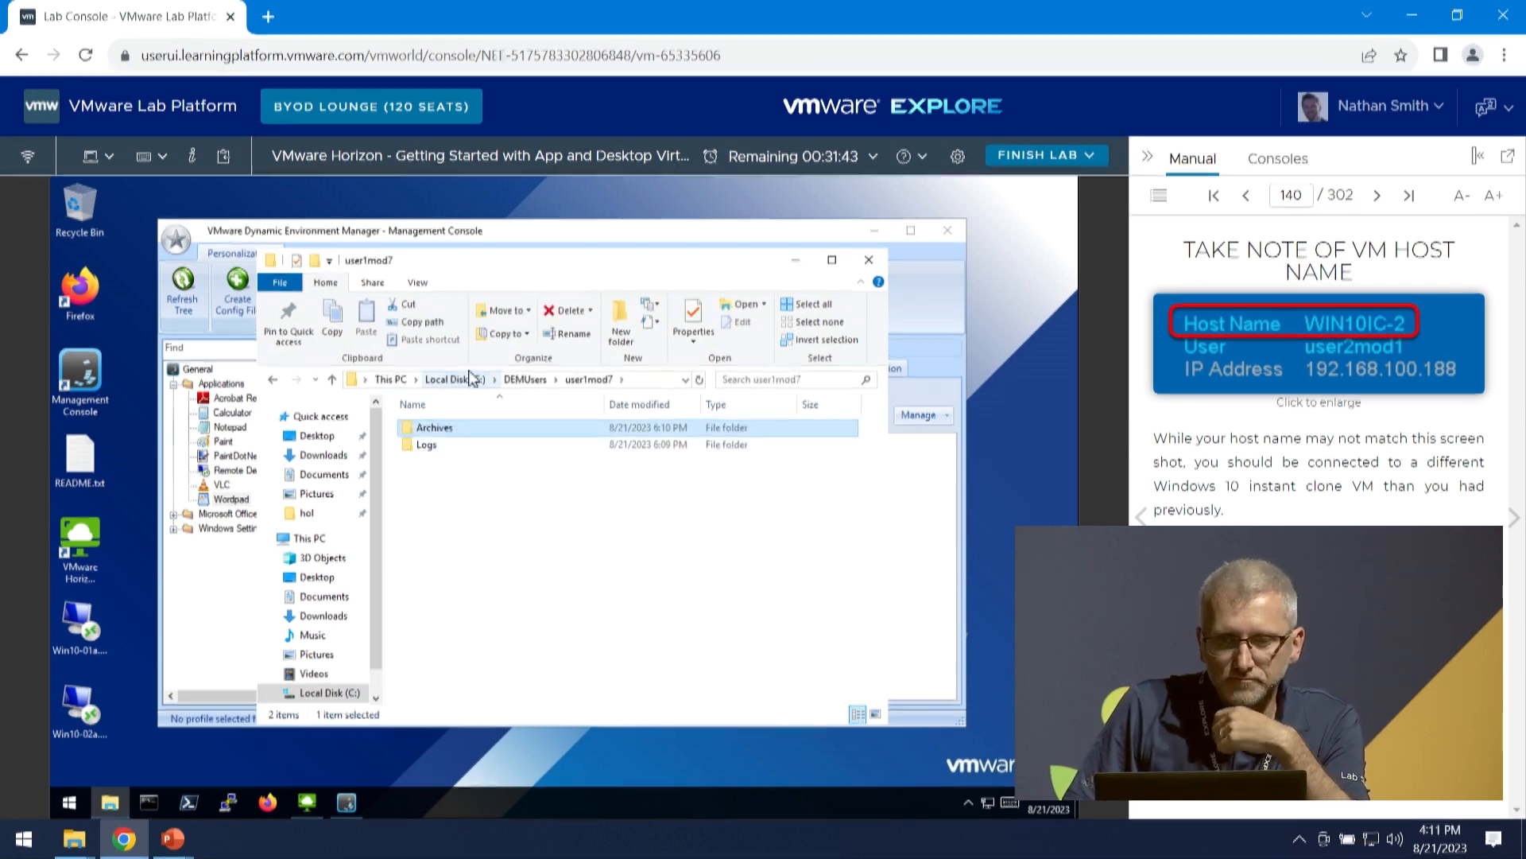
{"action": "left_click", "coordinate": [419, 793]}
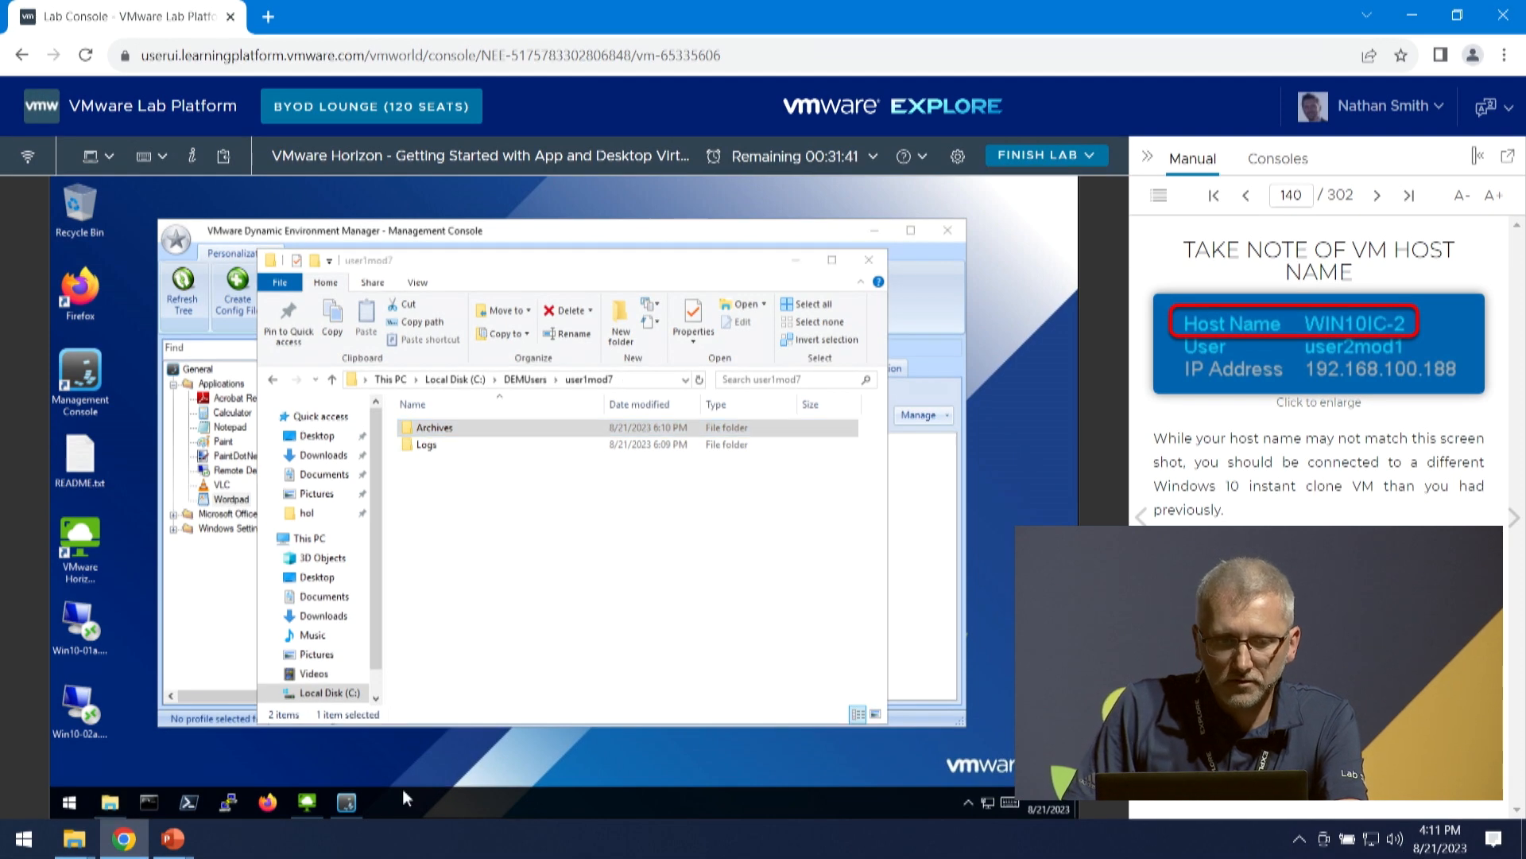
- Advance the manual to the Add a Drive Mapping page
{"action": "left_click", "coordinate": [1514, 524]}
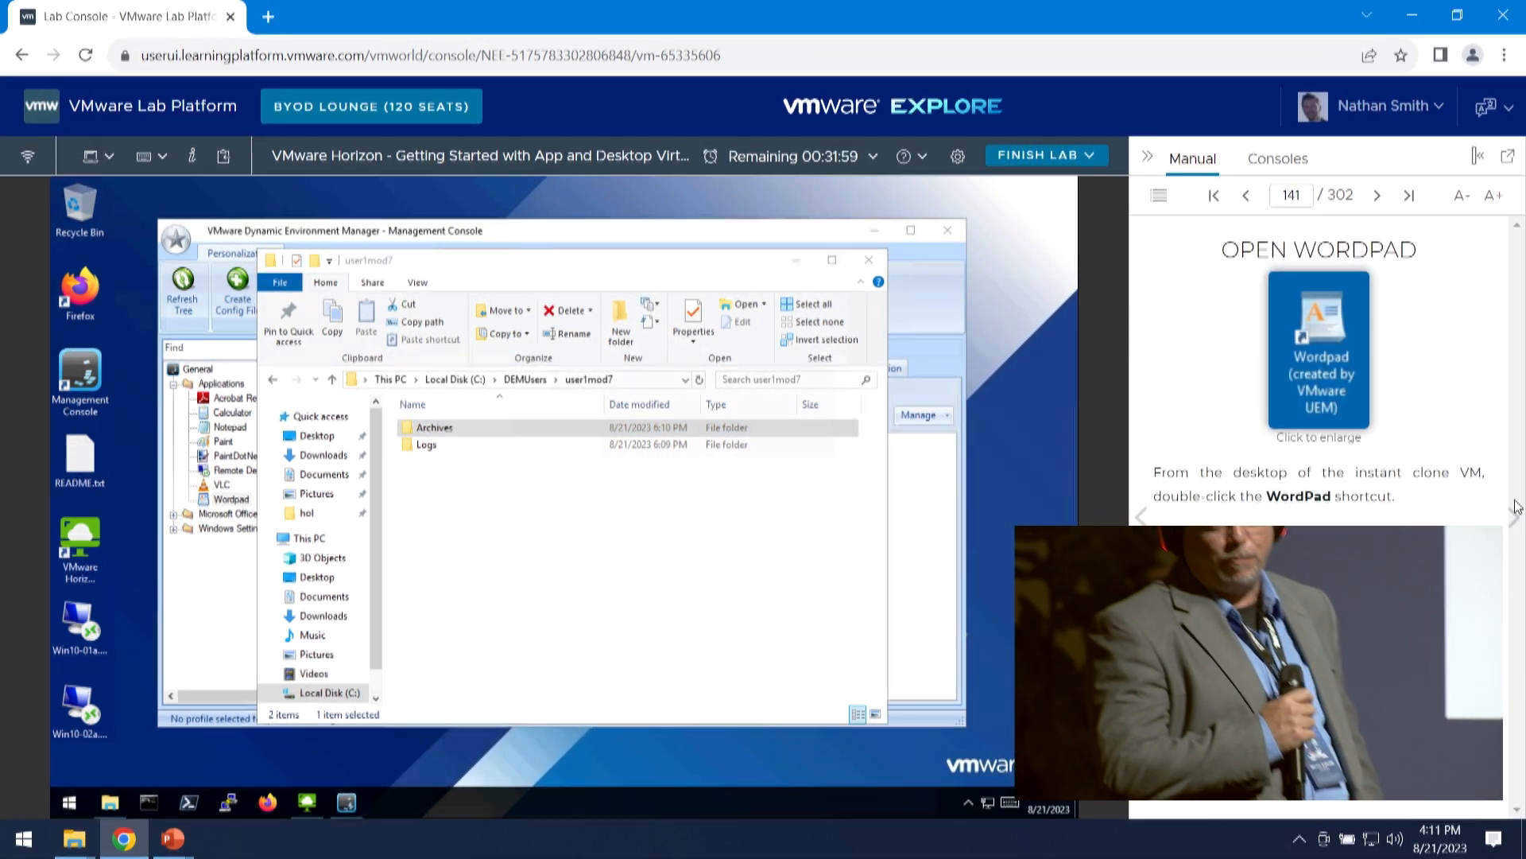
{"action": "left_click", "coordinate": [1516, 522]}
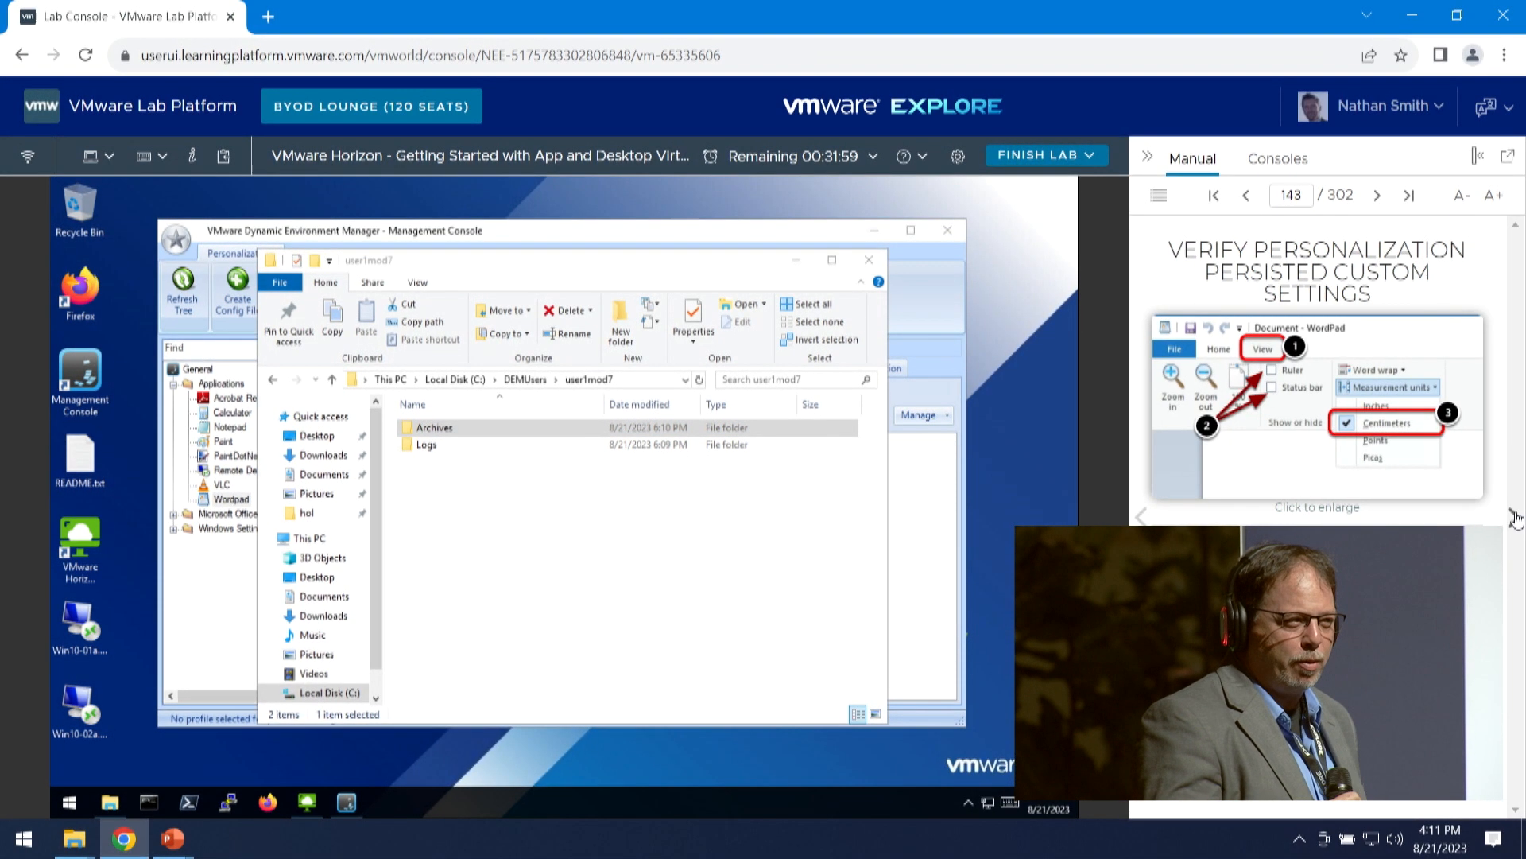
{"action": "left_click", "coordinate": [1516, 518]}
{"action": "left_click", "coordinate": [1516, 519]}
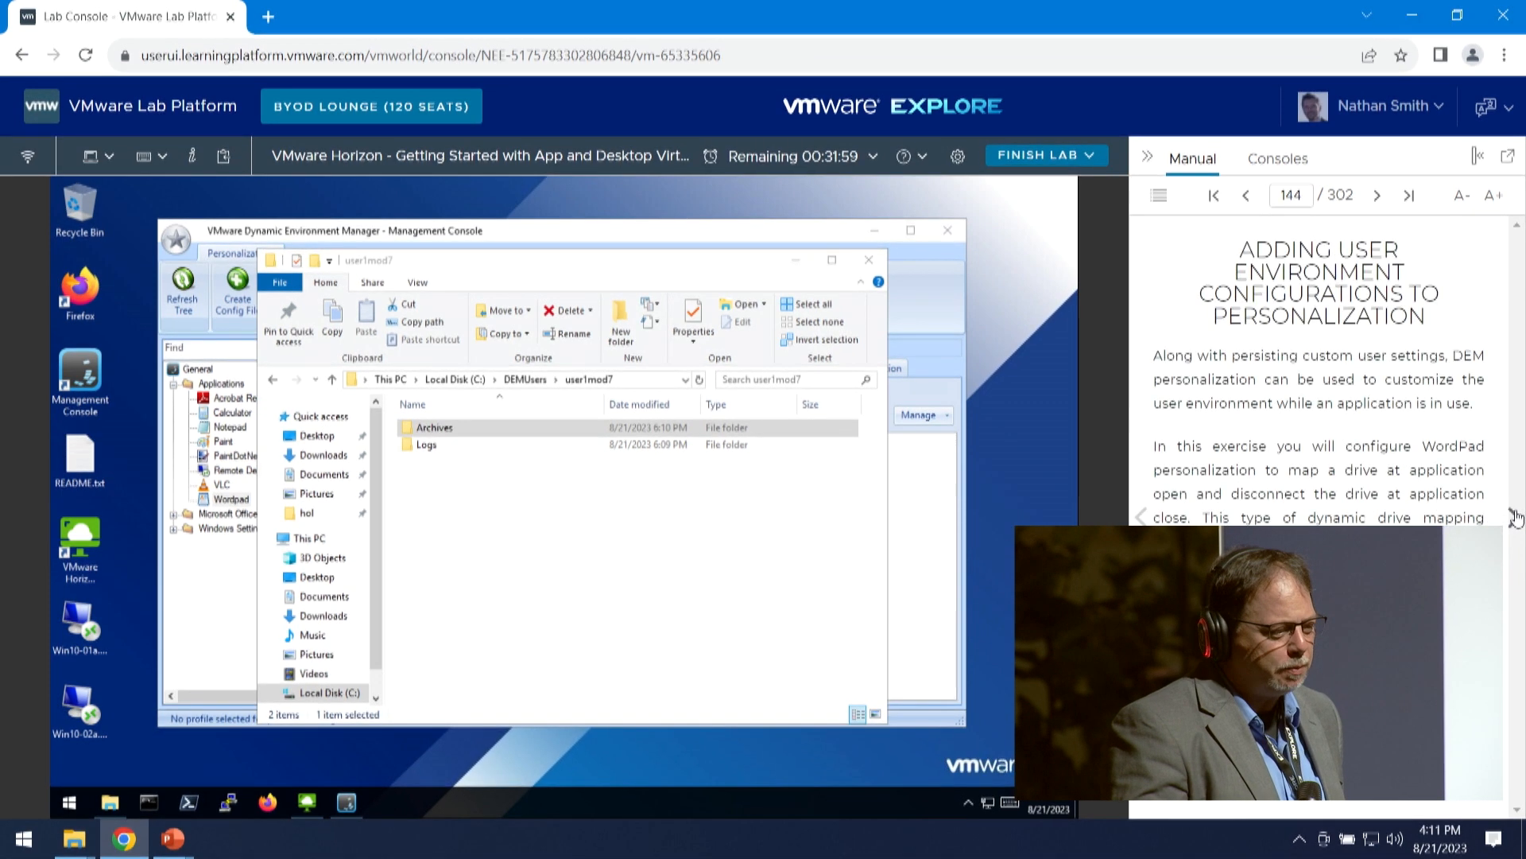
{"action": "left_click", "coordinate": [1516, 518]}
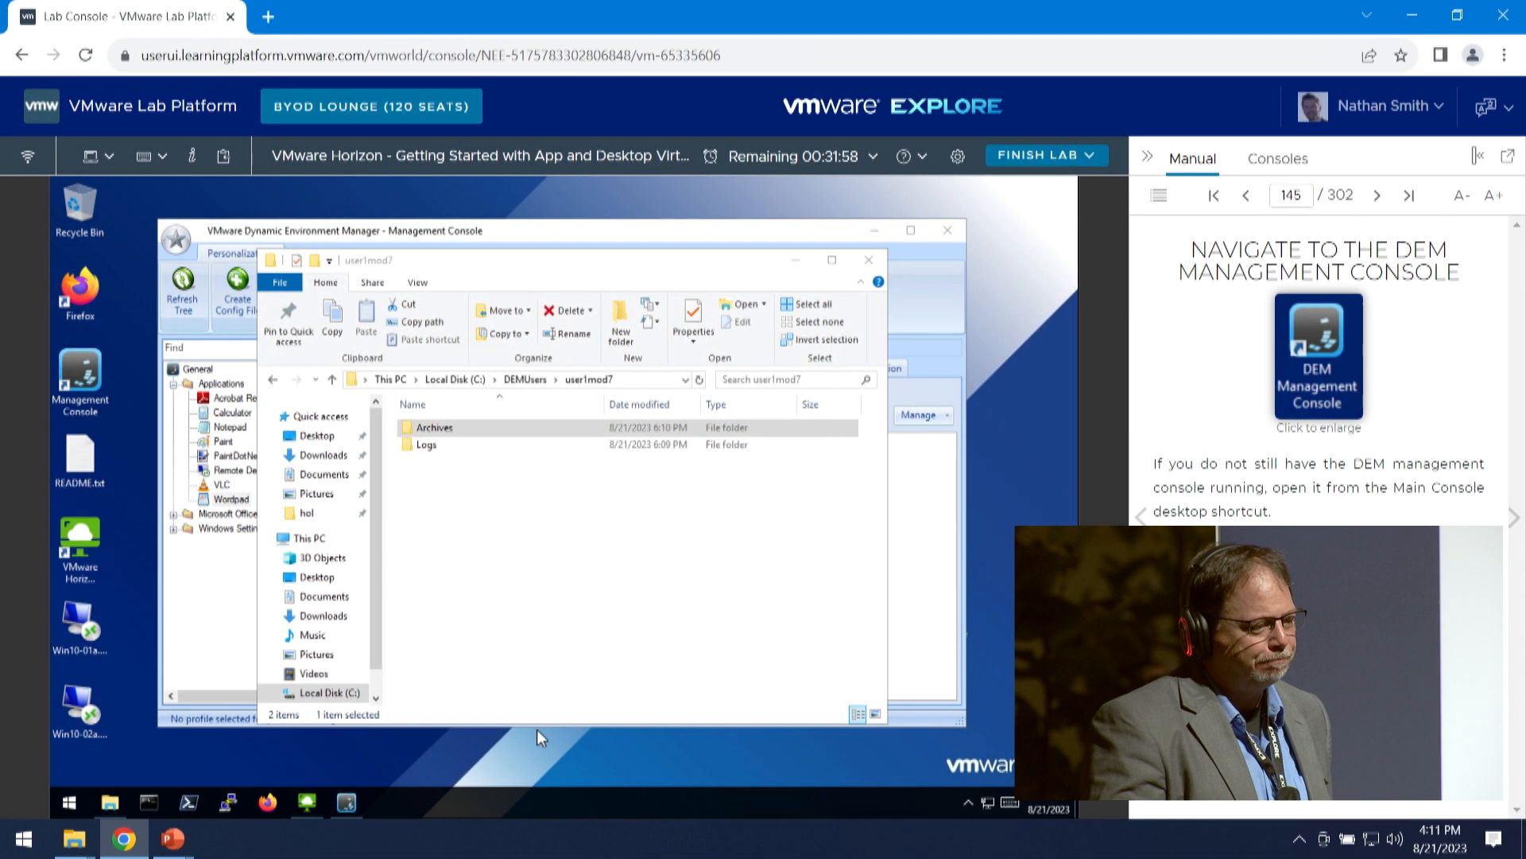
{"action": "mouse_move", "coordinate": [312, 806]}
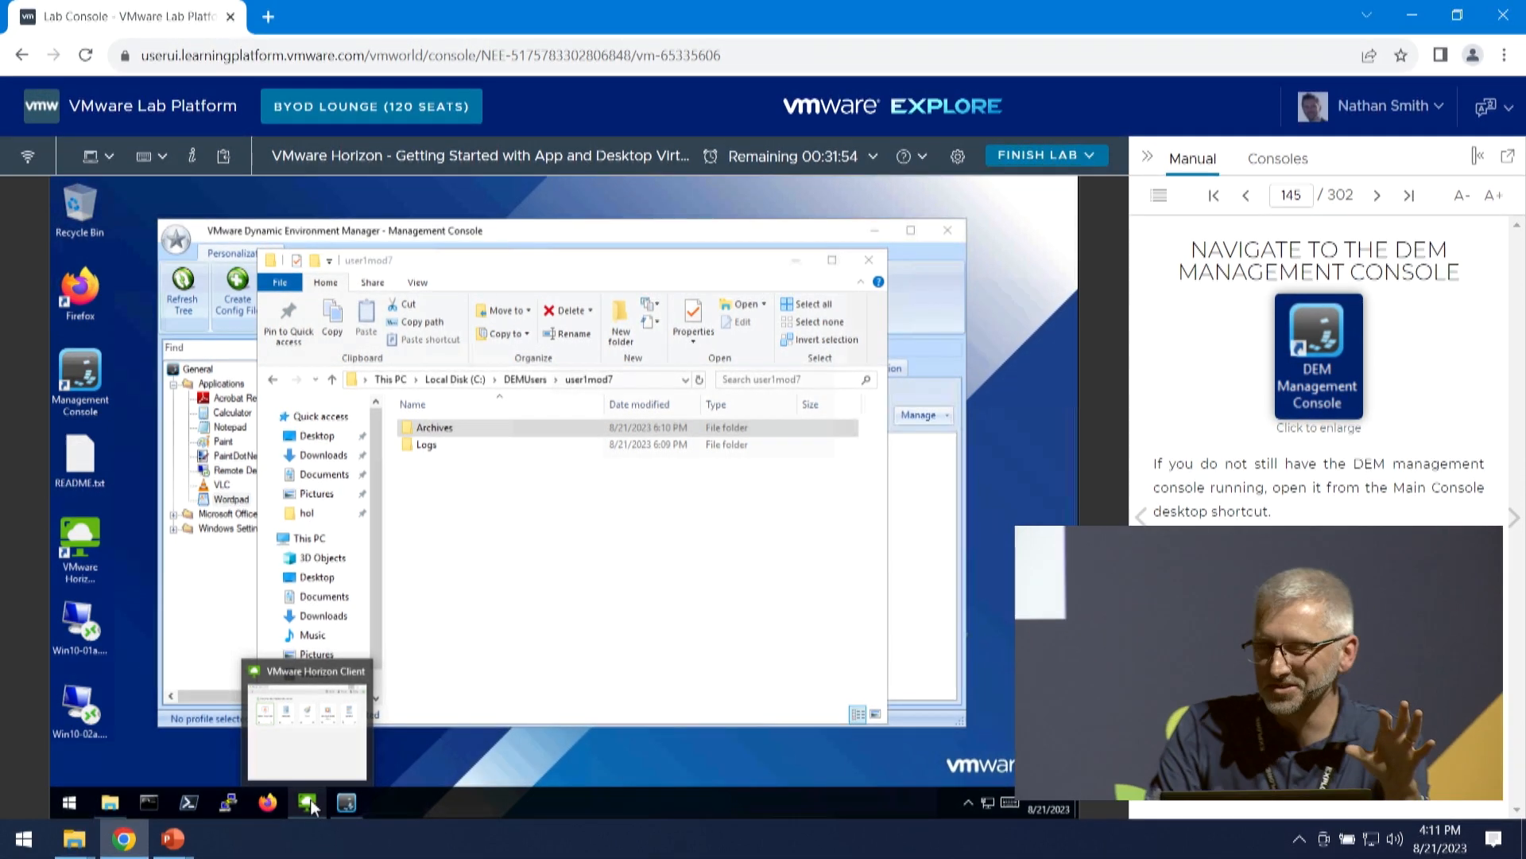
{"action": "left_click", "coordinate": [1514, 520]}
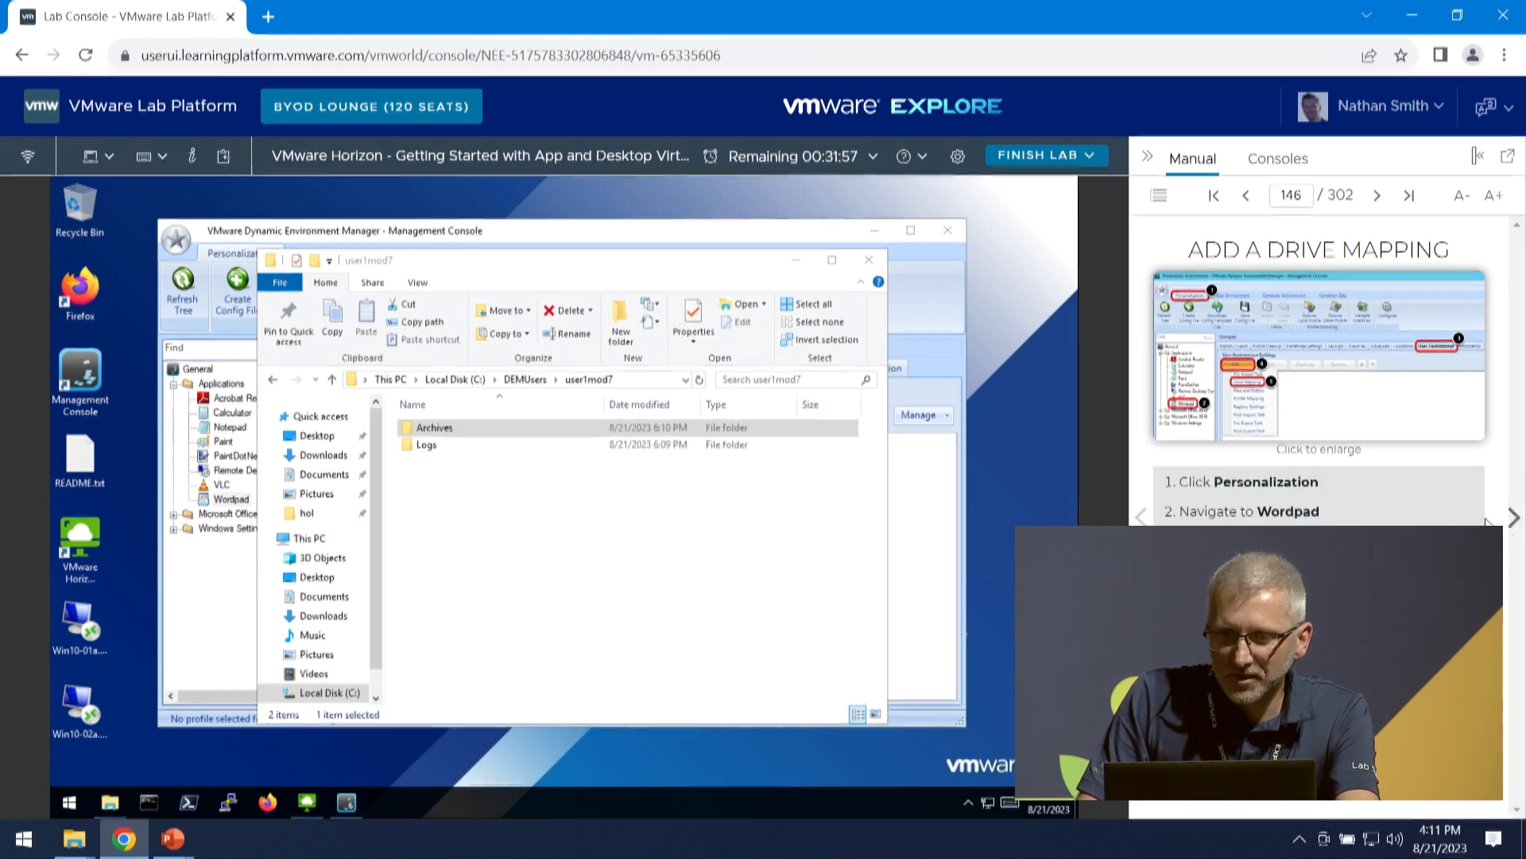
- Start a new drive mapping in the Wordpad config file's User Environment settings and advance the manual to Complete Drive Mapping Configuration
{"action": "left_click", "coordinate": [795, 261]}
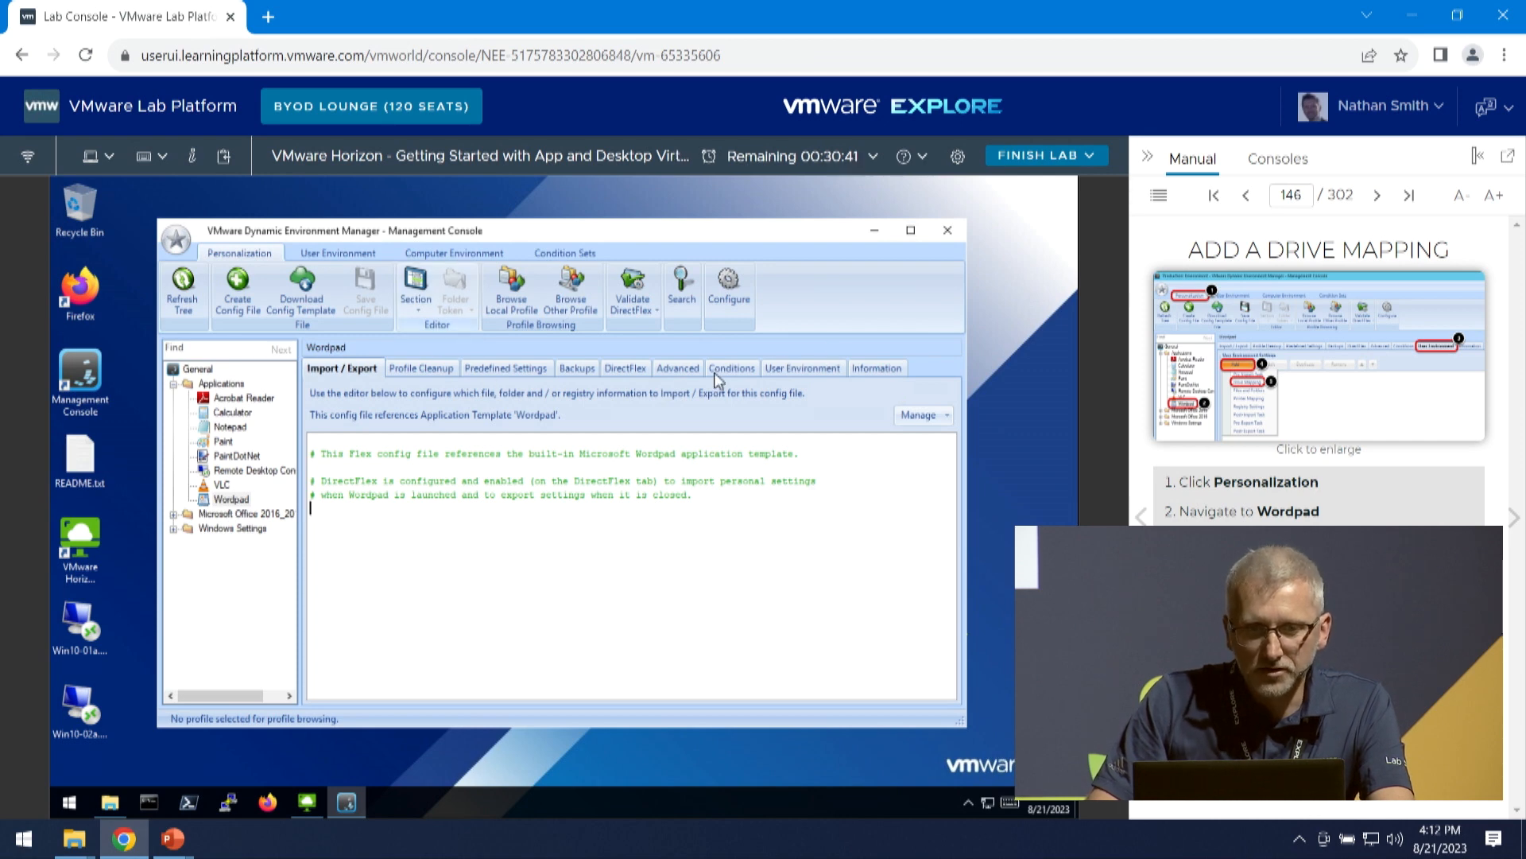
{"action": "left_click", "coordinate": [788, 374]}
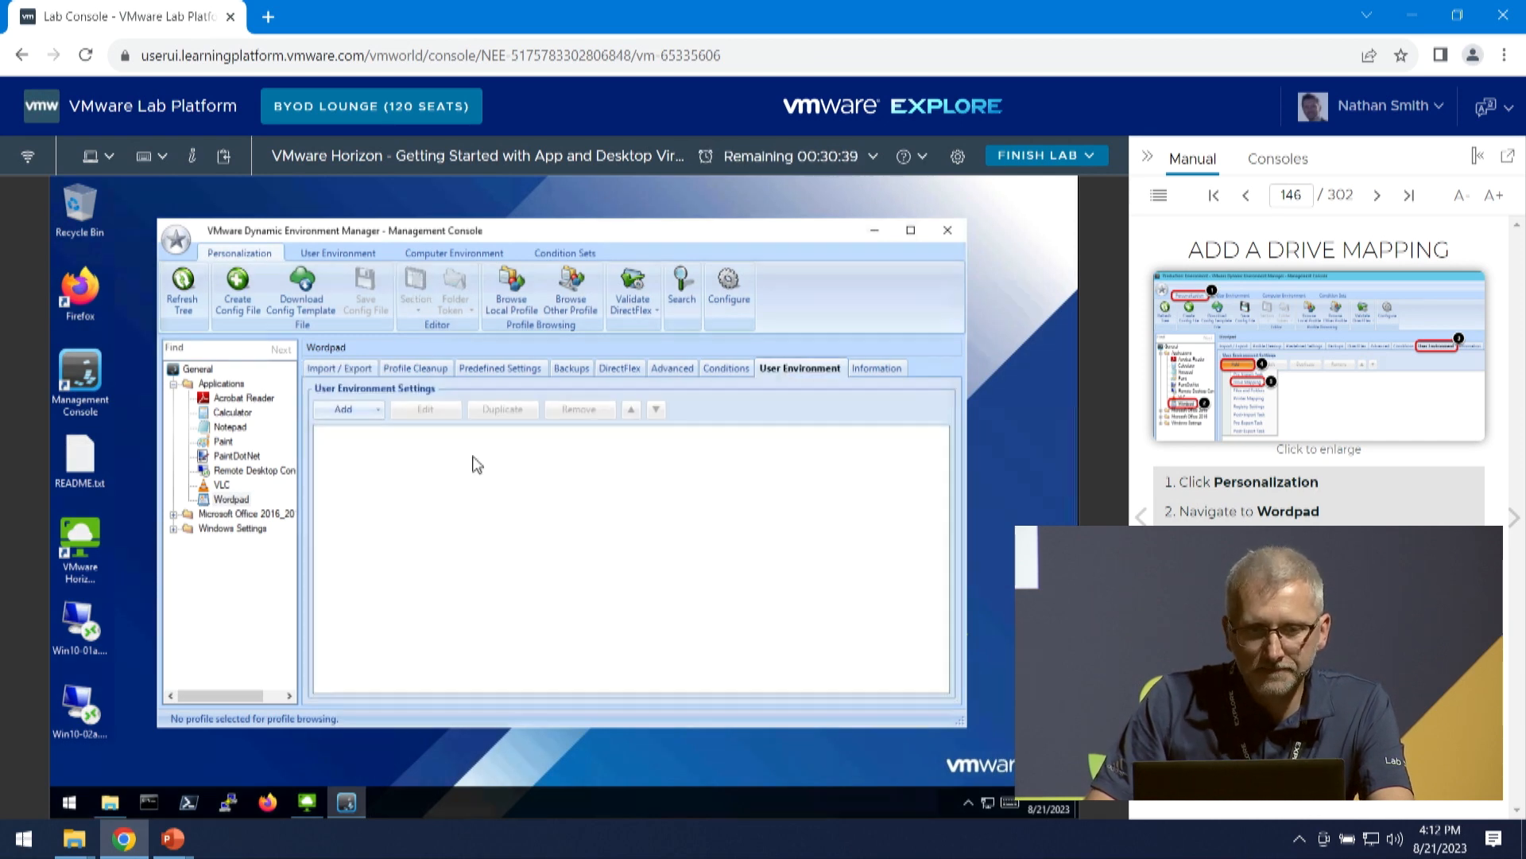
{"action": "left_click", "coordinate": [359, 413]}
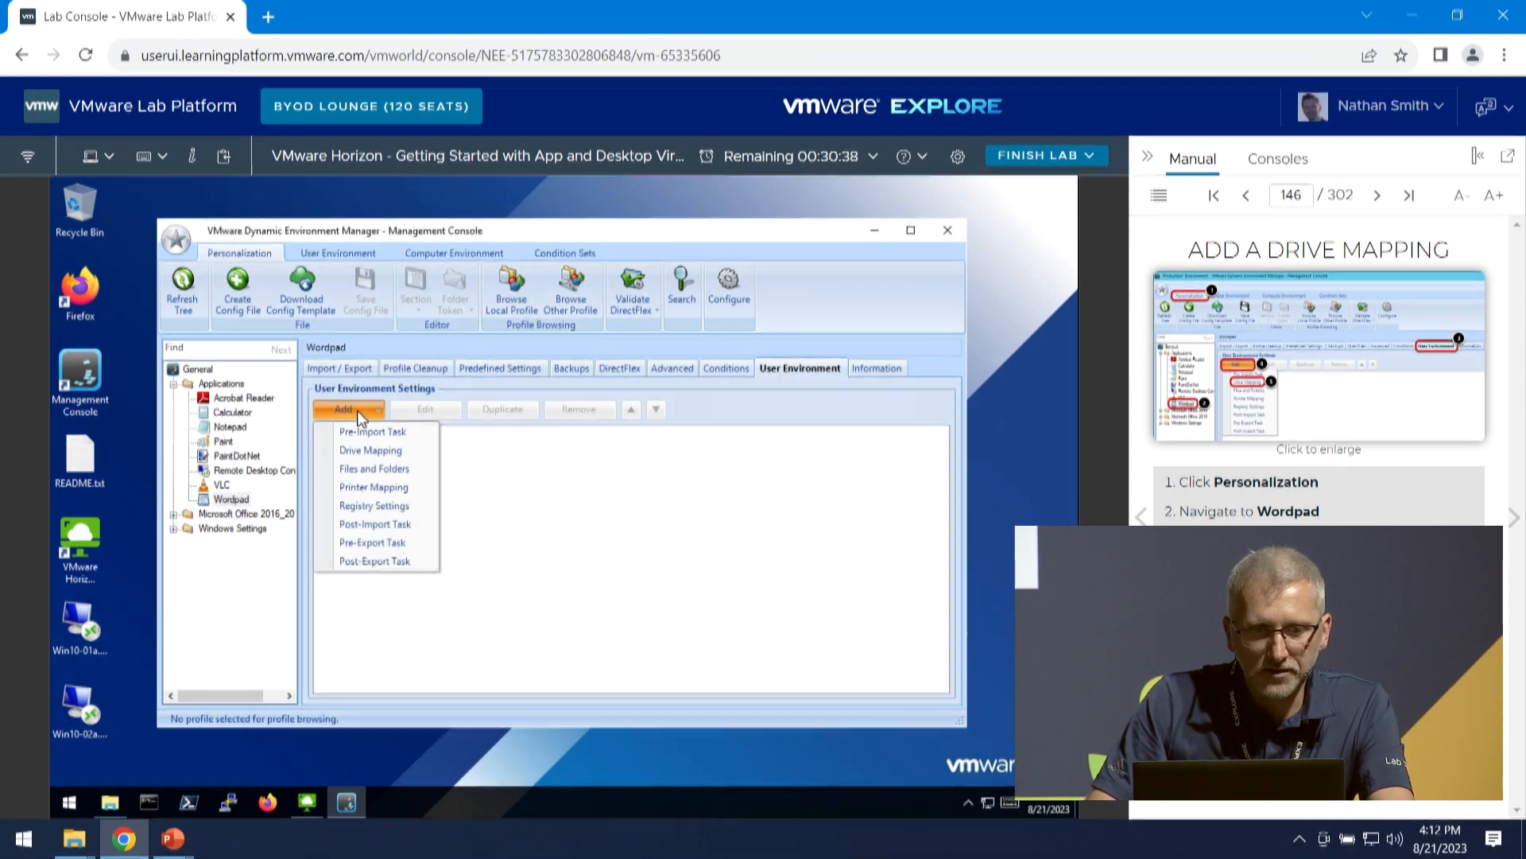
{"action": "left_click", "coordinate": [371, 450]}
{"action": "left_click", "coordinate": [1513, 521]}
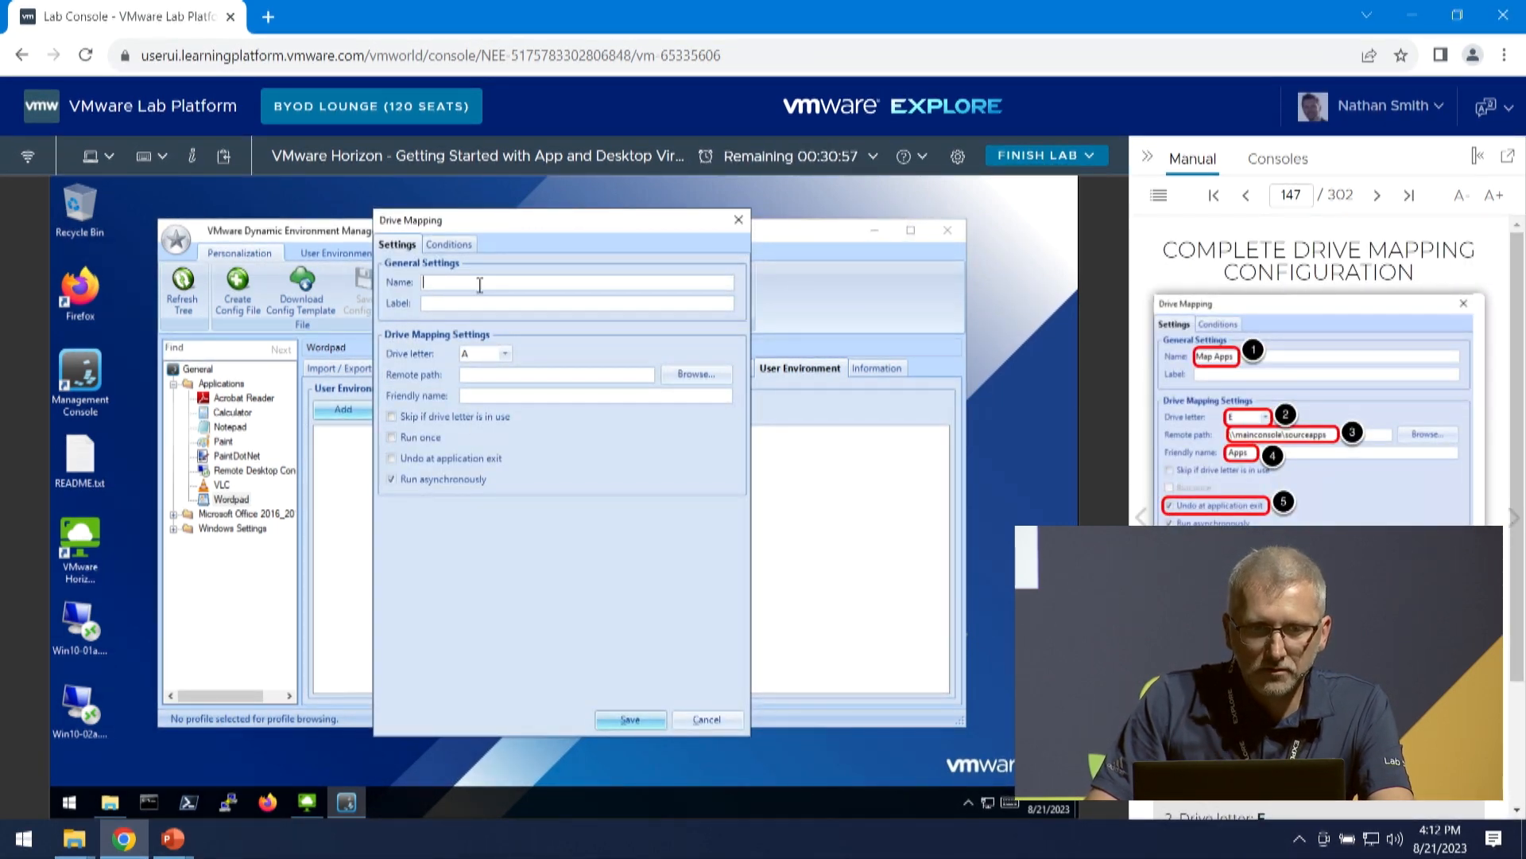
- Name the drive mapping Map Apps, choose drive letter E, and set the remote path to \\mainconsole\sourceapps
{"action": "type", "text": "Ma"}
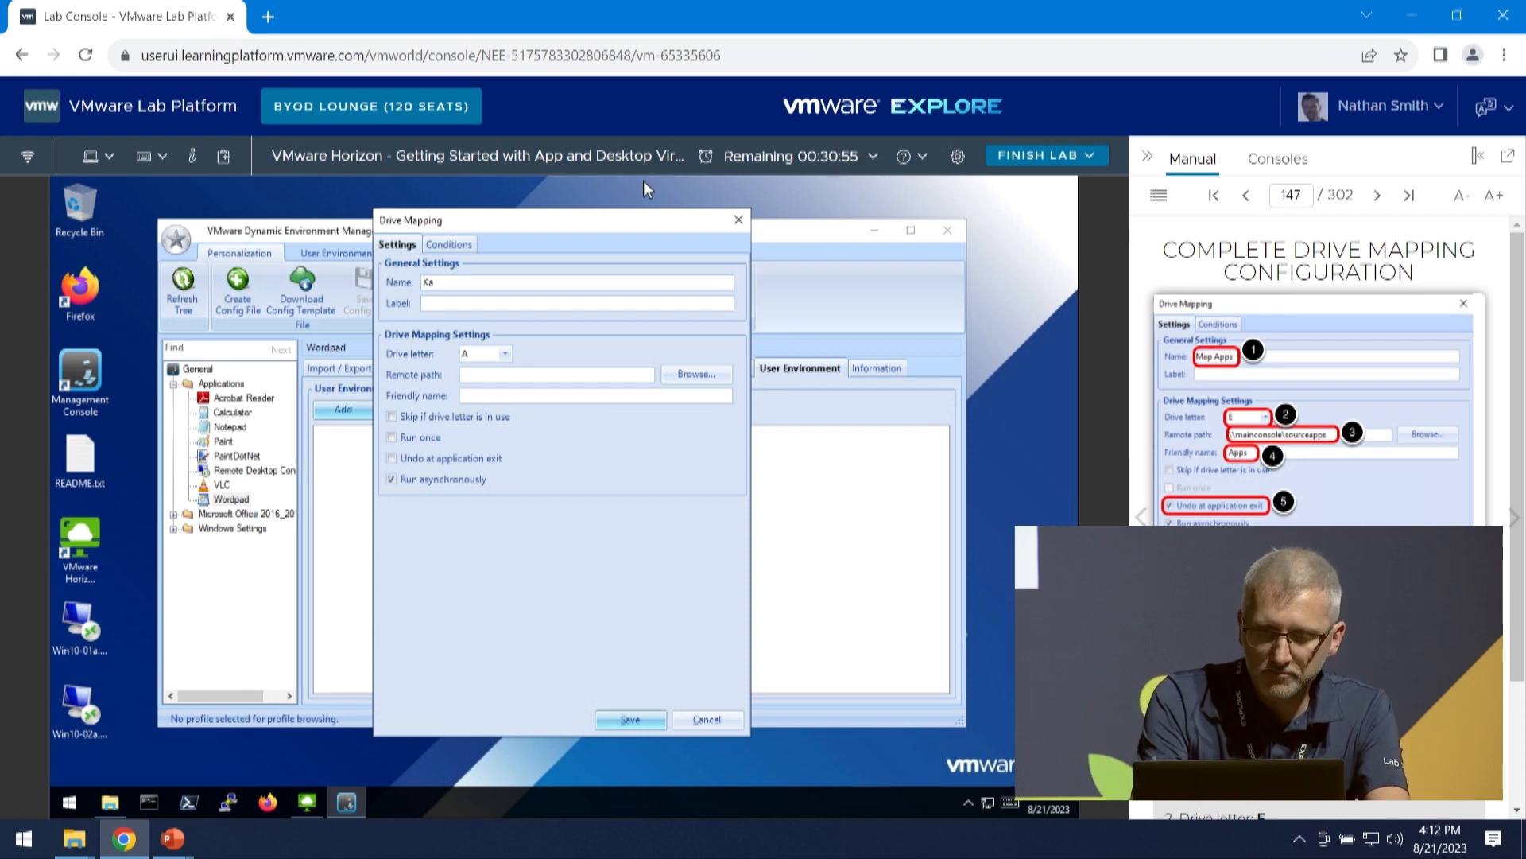
{"action": "type", "text": "p Apps"}
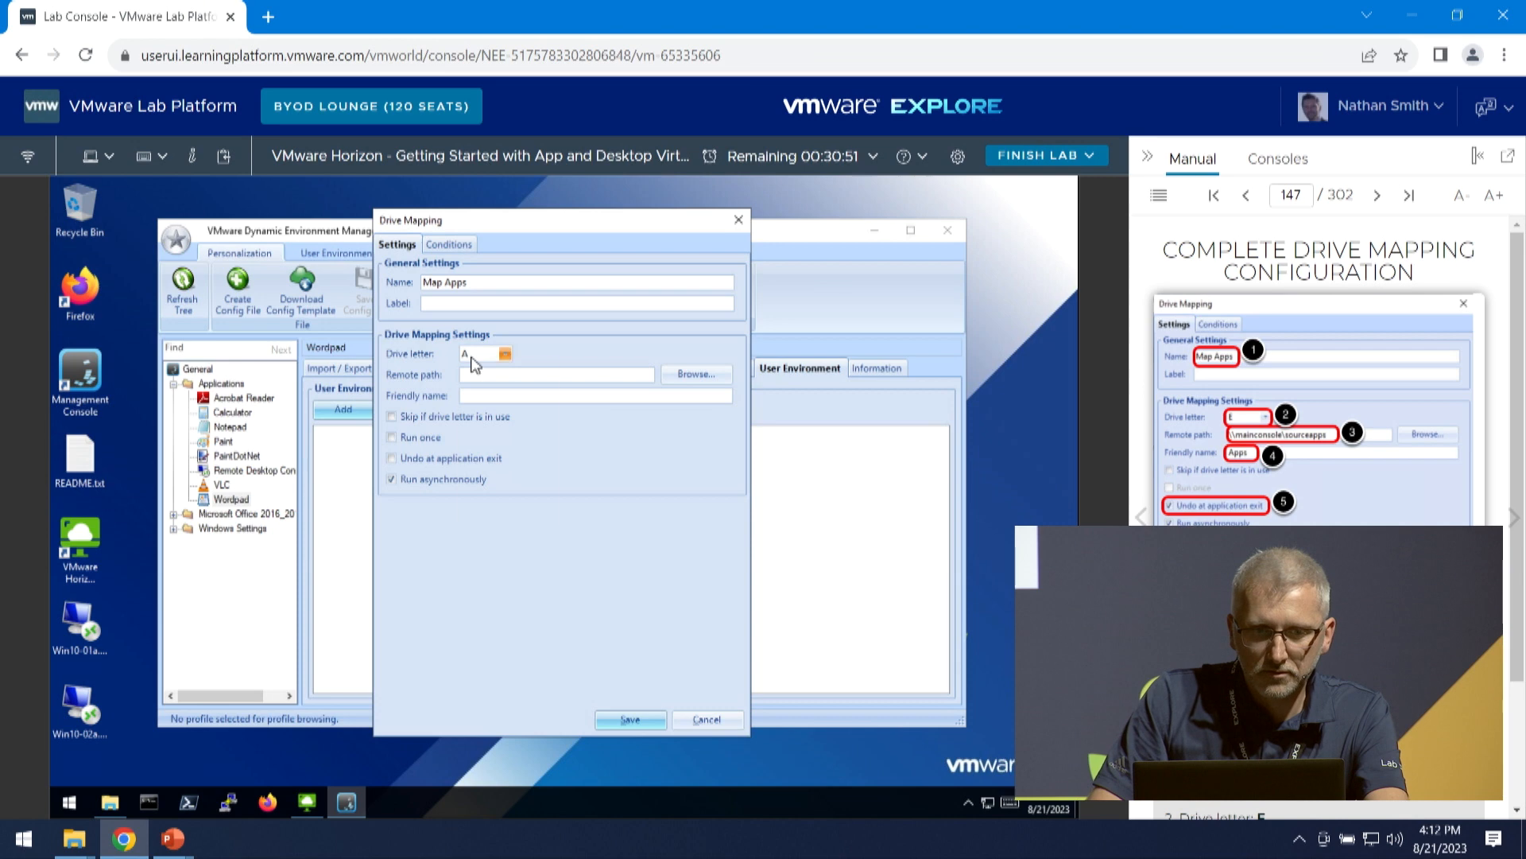
{"action": "left_click", "coordinate": [505, 353]}
{"action": "left_click", "coordinate": [493, 435]}
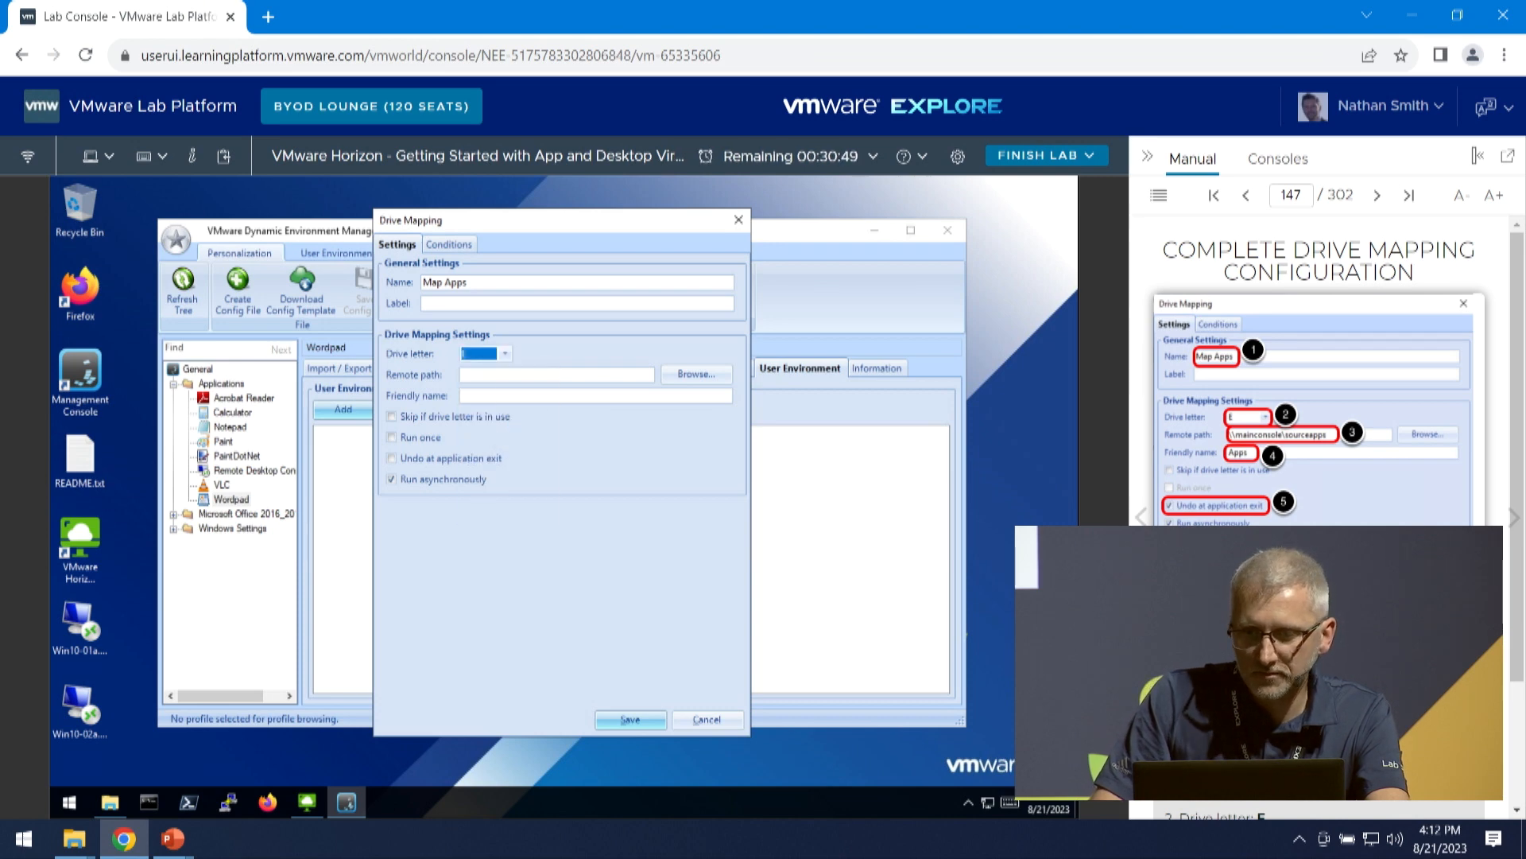
{"action": "scroll", "coordinate": [1319, 374], "scroll_direction": "down", "scroll_amount": 2}
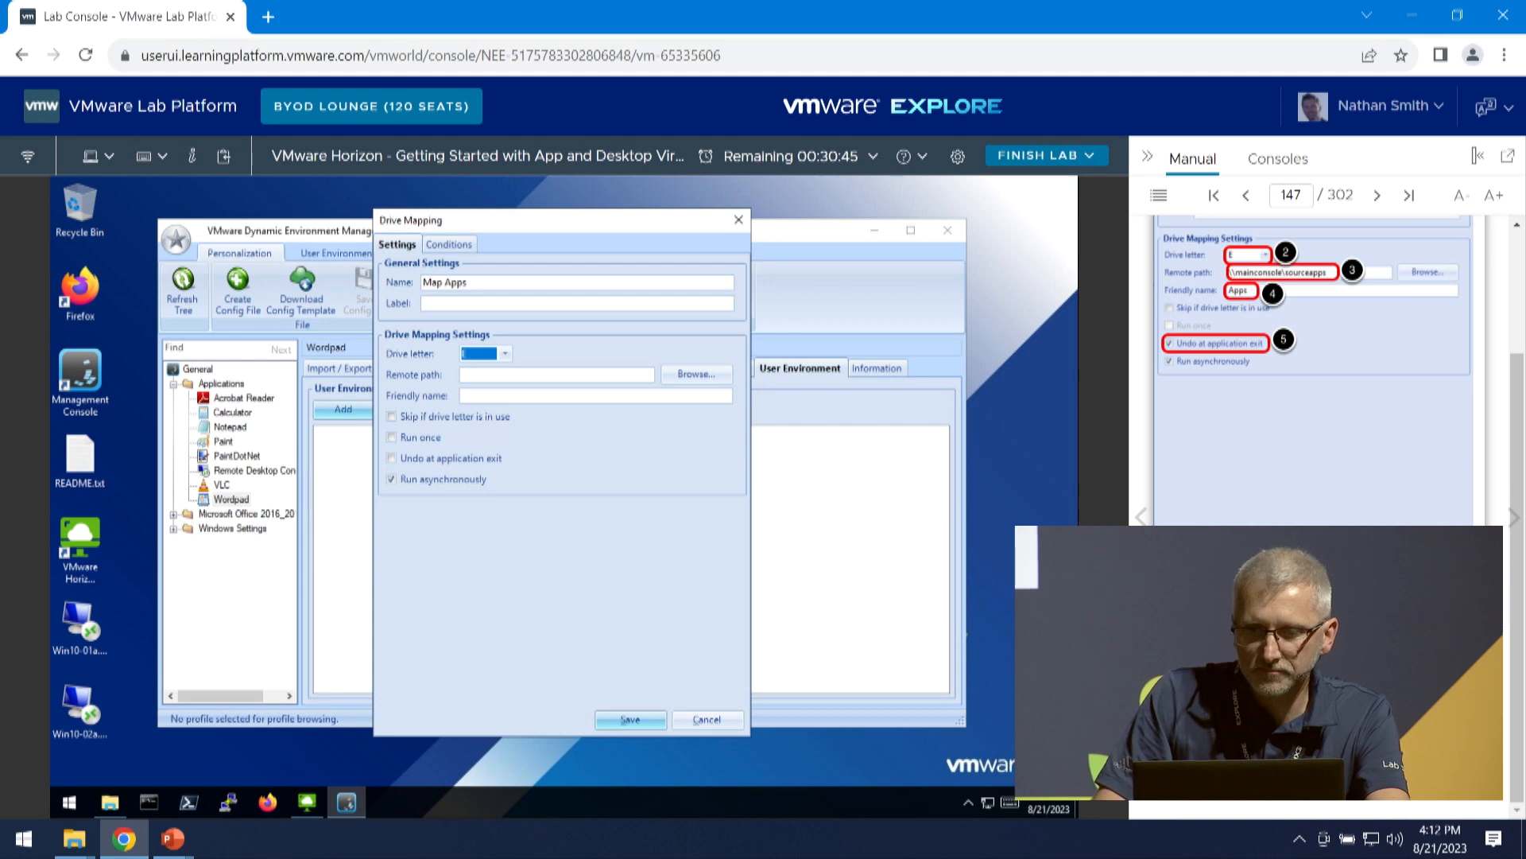
{"action": "left_click_drag", "start_coordinate": [1288, 629], "coordinate": [635, 379]}
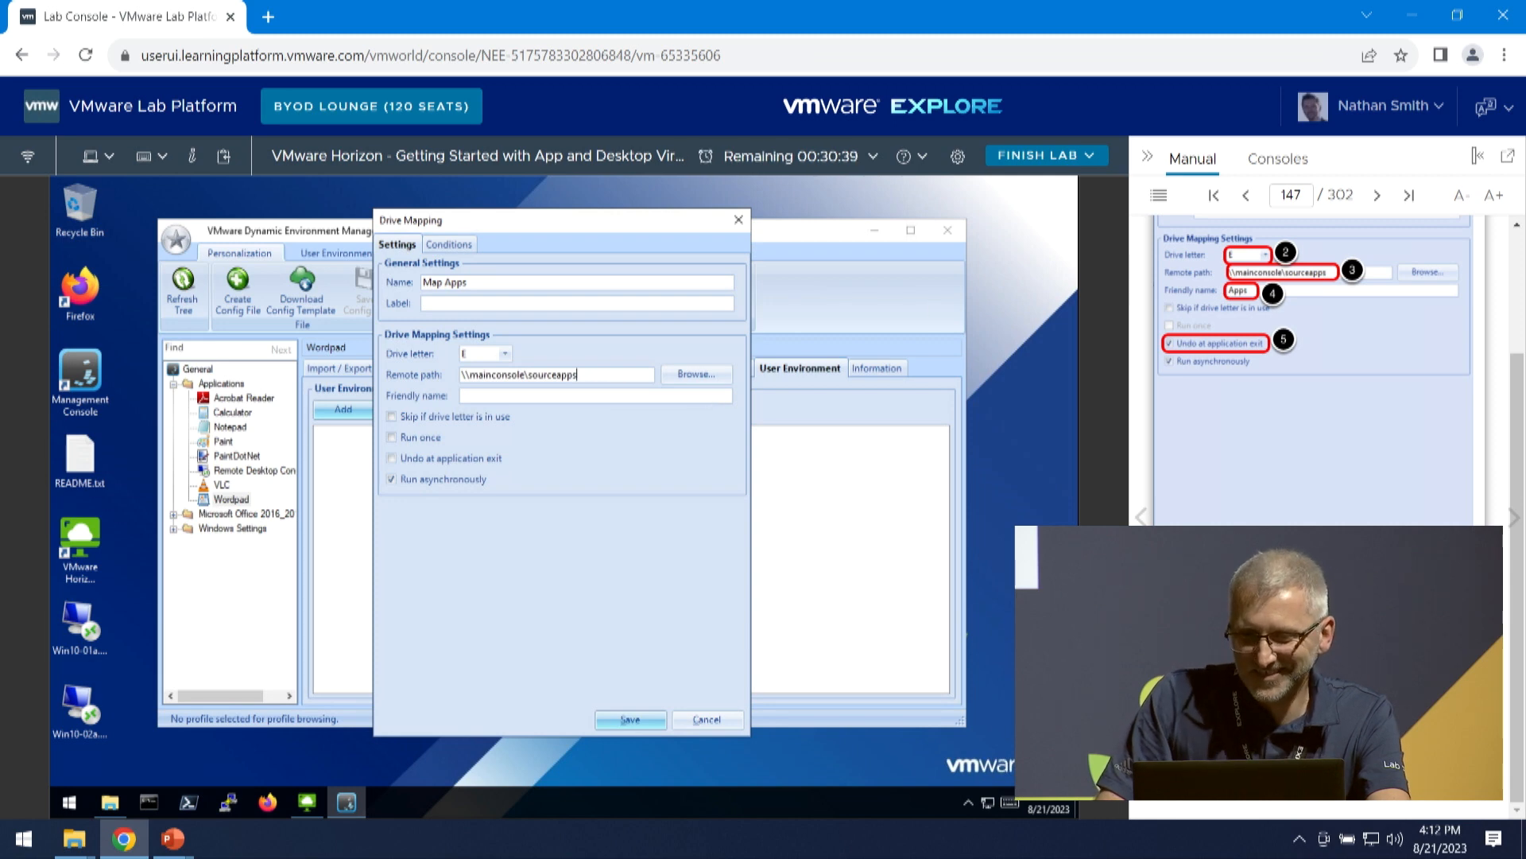
- Set the drive mapping's friendly name to Apps, enable Undo at application exit, and save the mapping
{"action": "left_click", "coordinate": [500, 395]}
{"action": "type", "text": "Apps"}
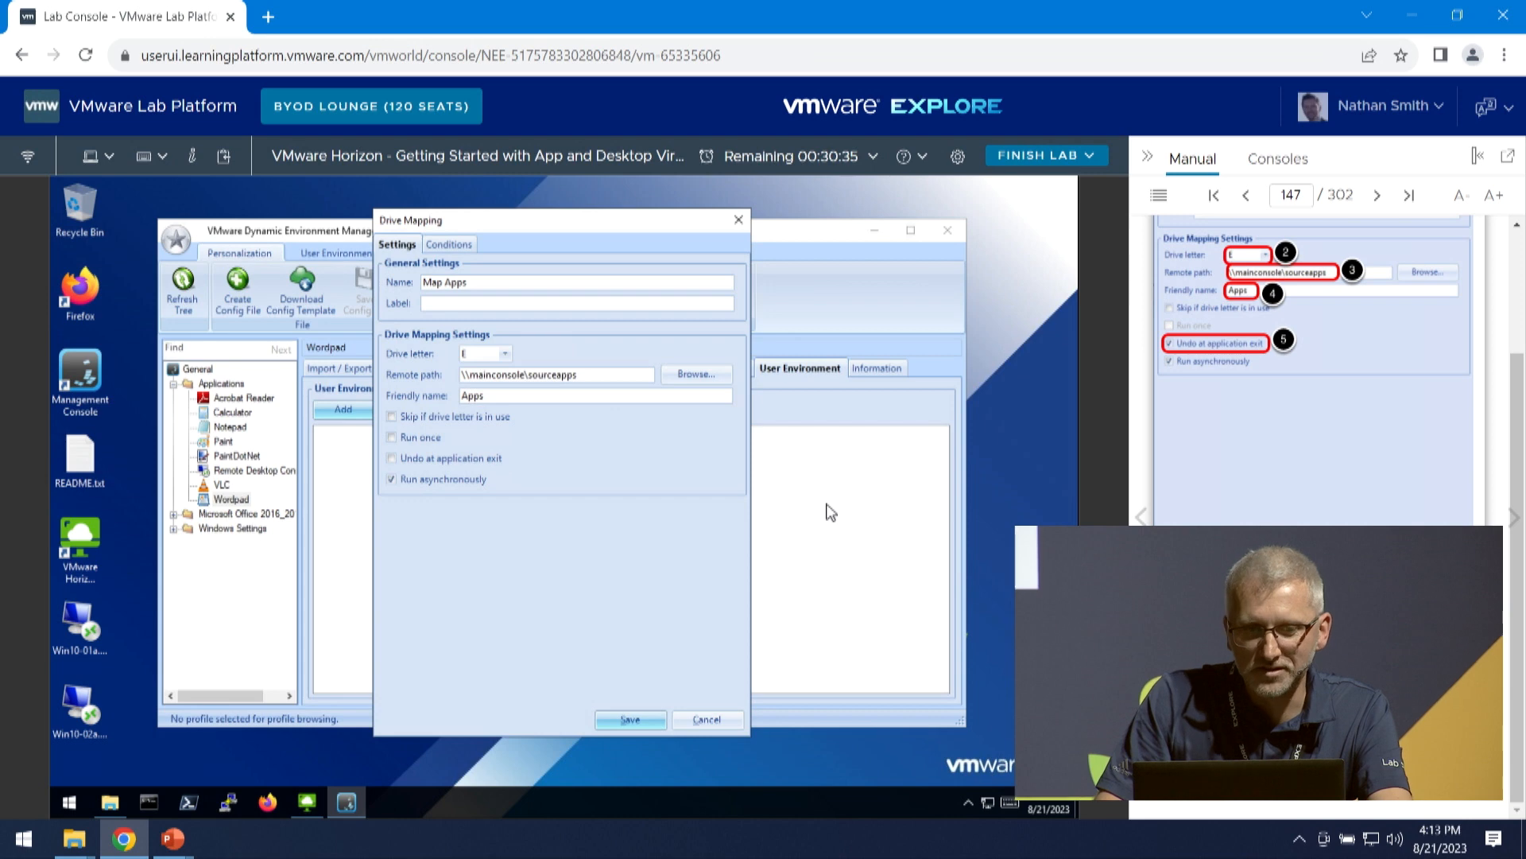
{"action": "left_click", "coordinate": [392, 458]}
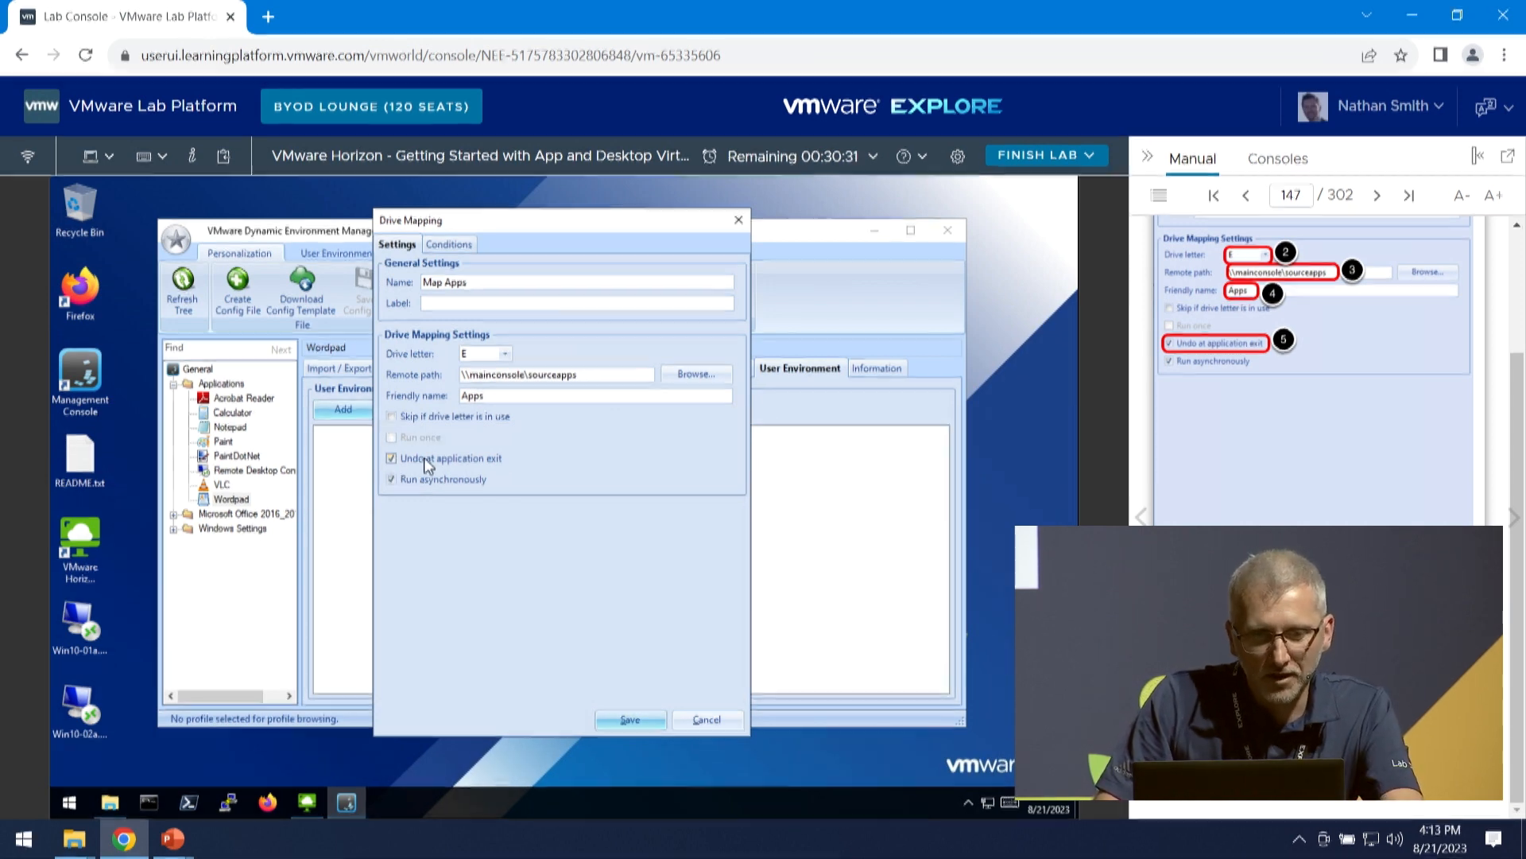
{"action": "left_click", "coordinate": [630, 720]}
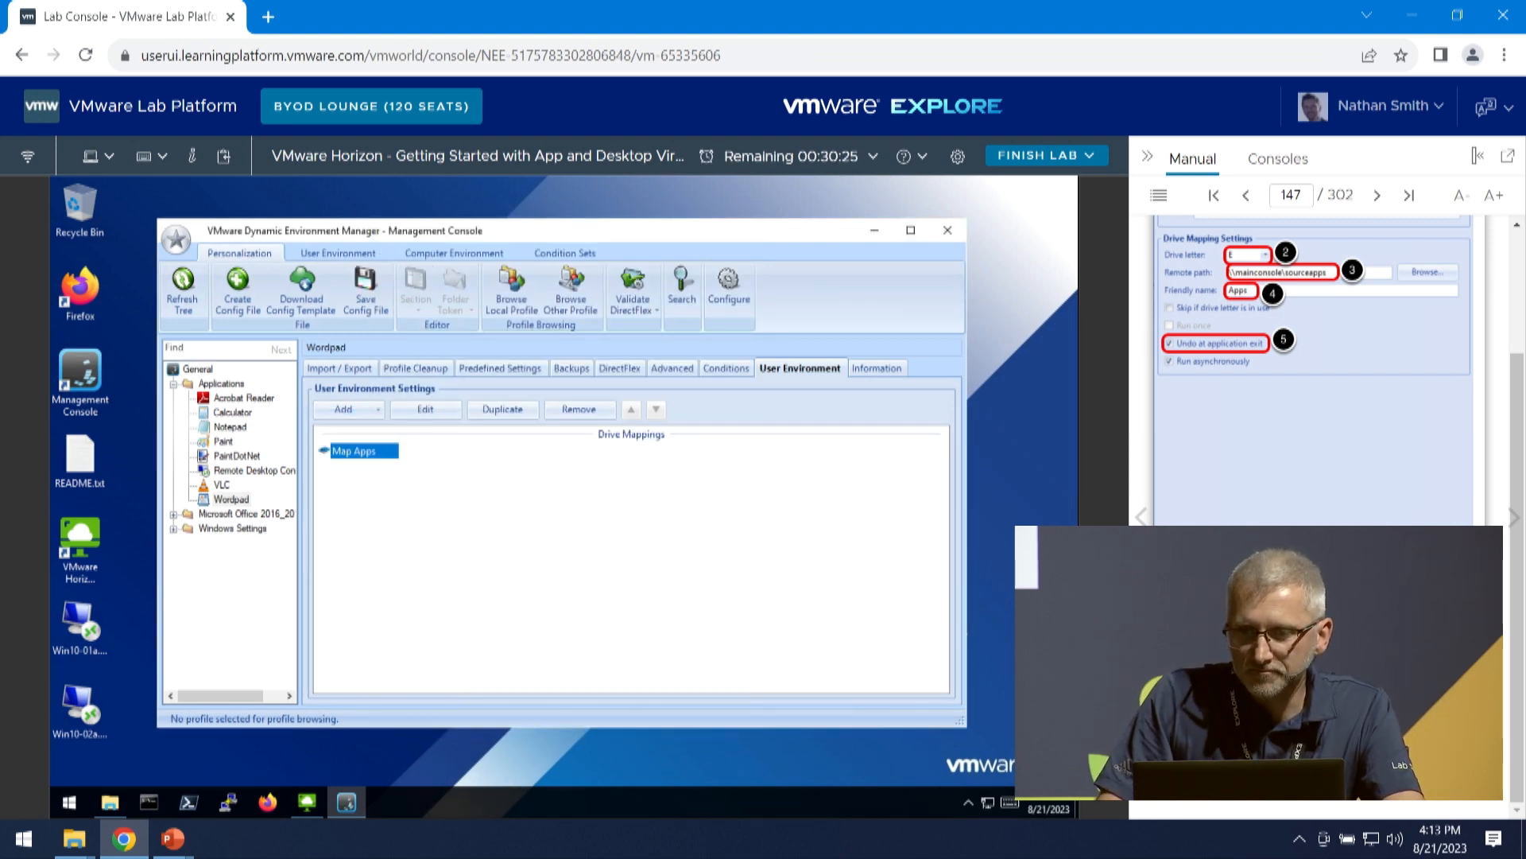
- Advance the manual to Save Config File and launch the Instant Clone Pool desktop from Horizon Client
{"action": "left_click", "coordinate": [1511, 519]}
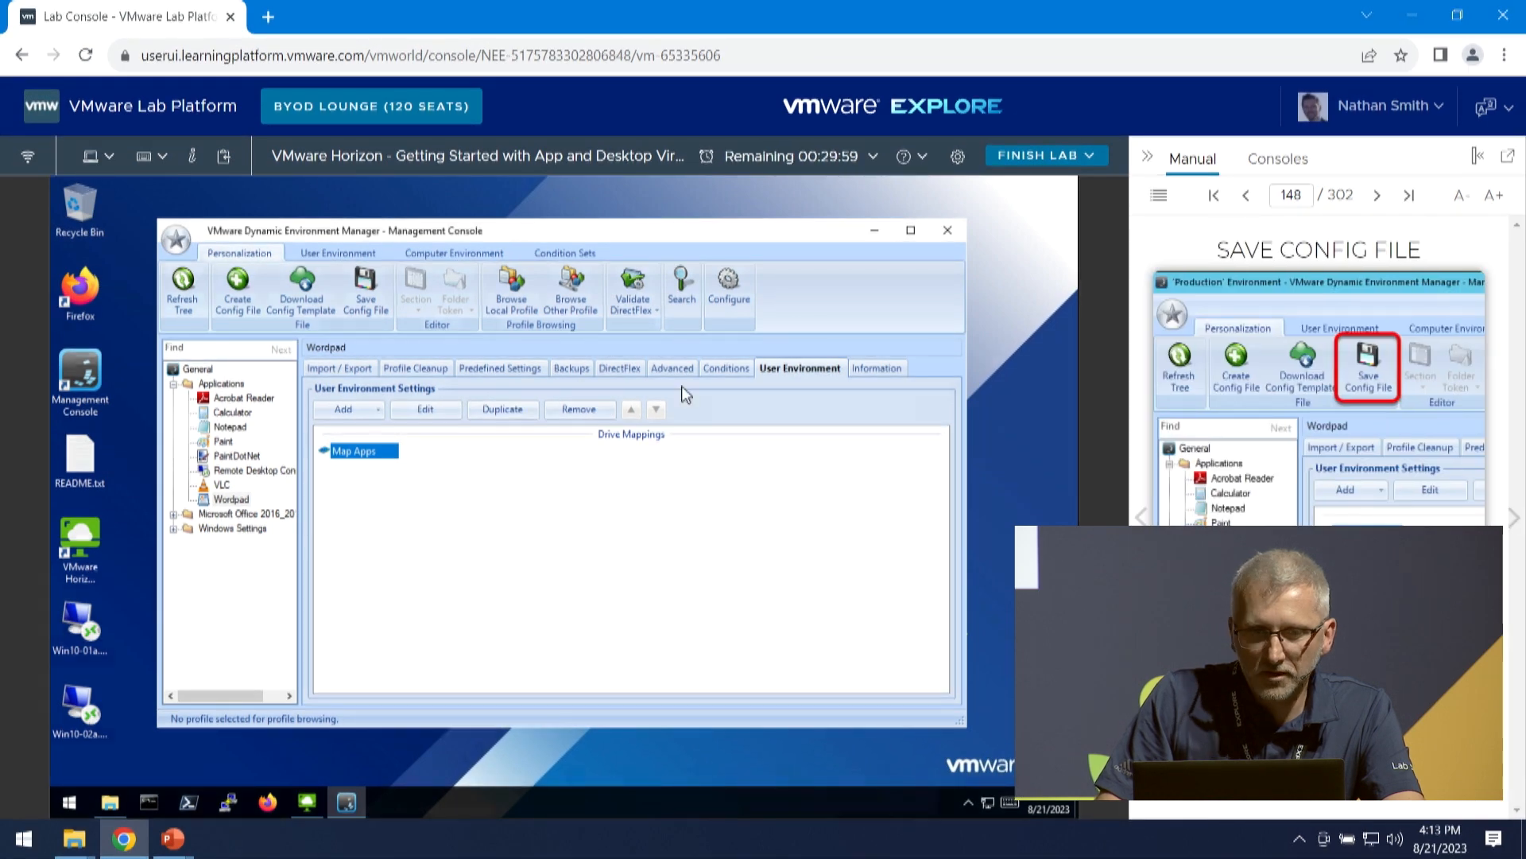
{"action": "left_click", "coordinate": [306, 804]}
{"action": "double_click", "coordinate": [321, 343]}
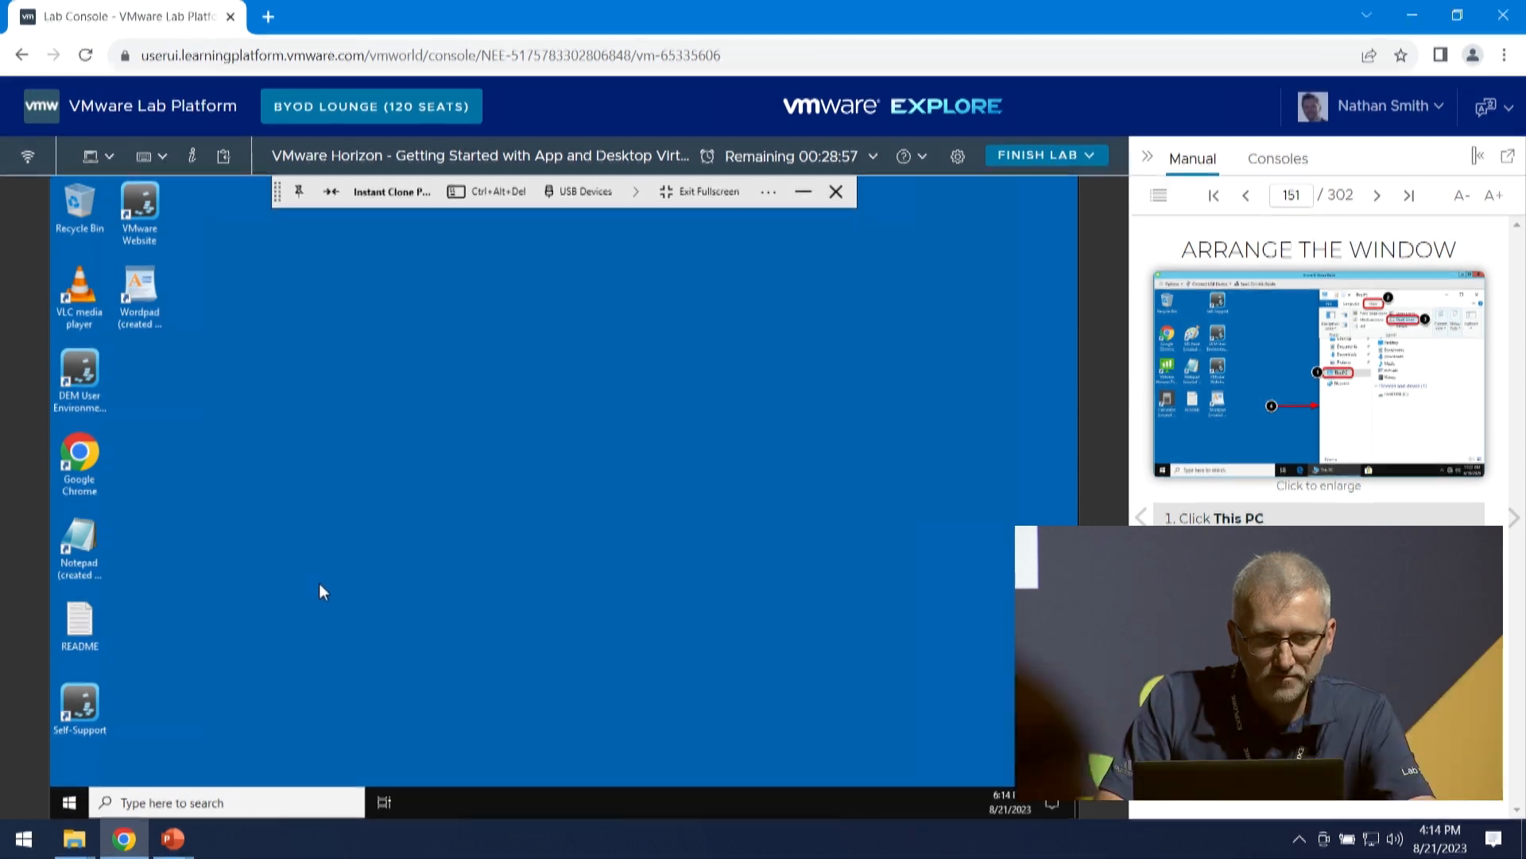
- Open File Explorer on the instant clone desktop and advance the manual to Open WordPad
{"action": "left_click", "coordinate": [71, 802]}
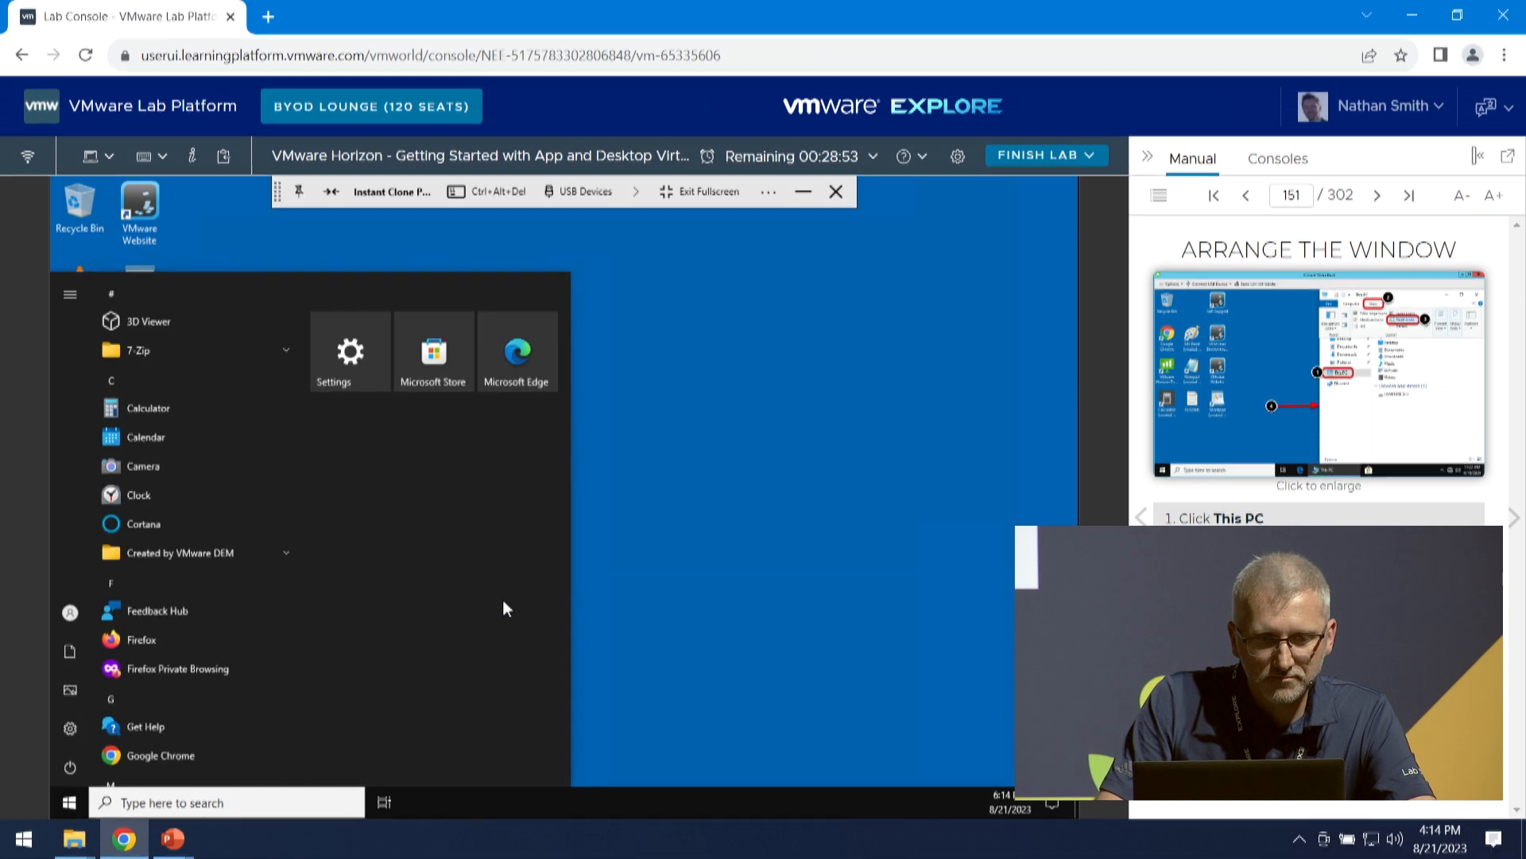
{"action": "scroll", "coordinate": [186, 485], "scroll_direction": "down", "scroll_amount": 3}
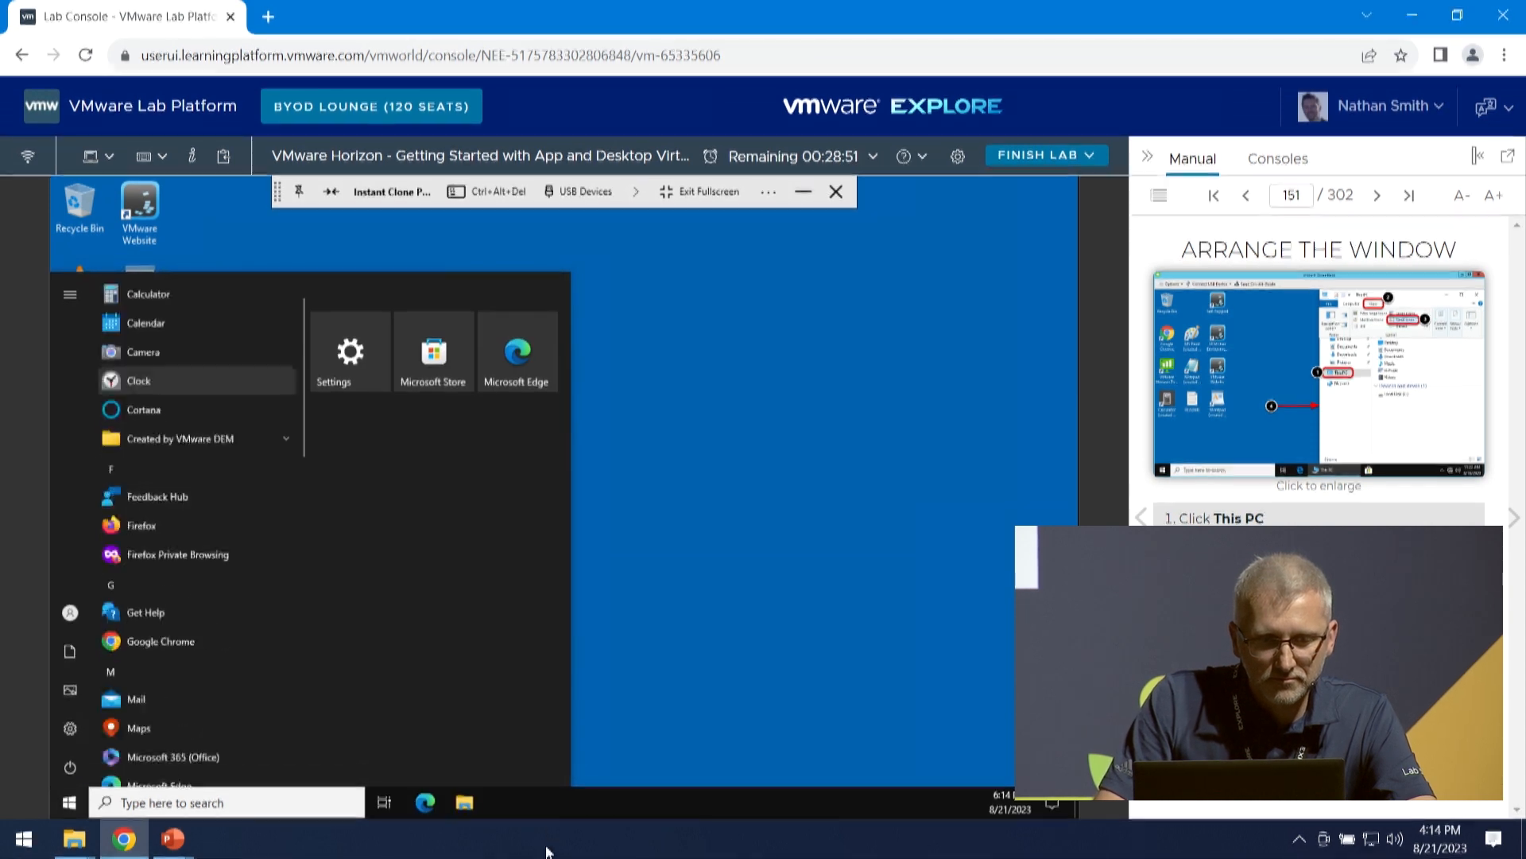
{"action": "left_click", "coordinate": [575, 728]}
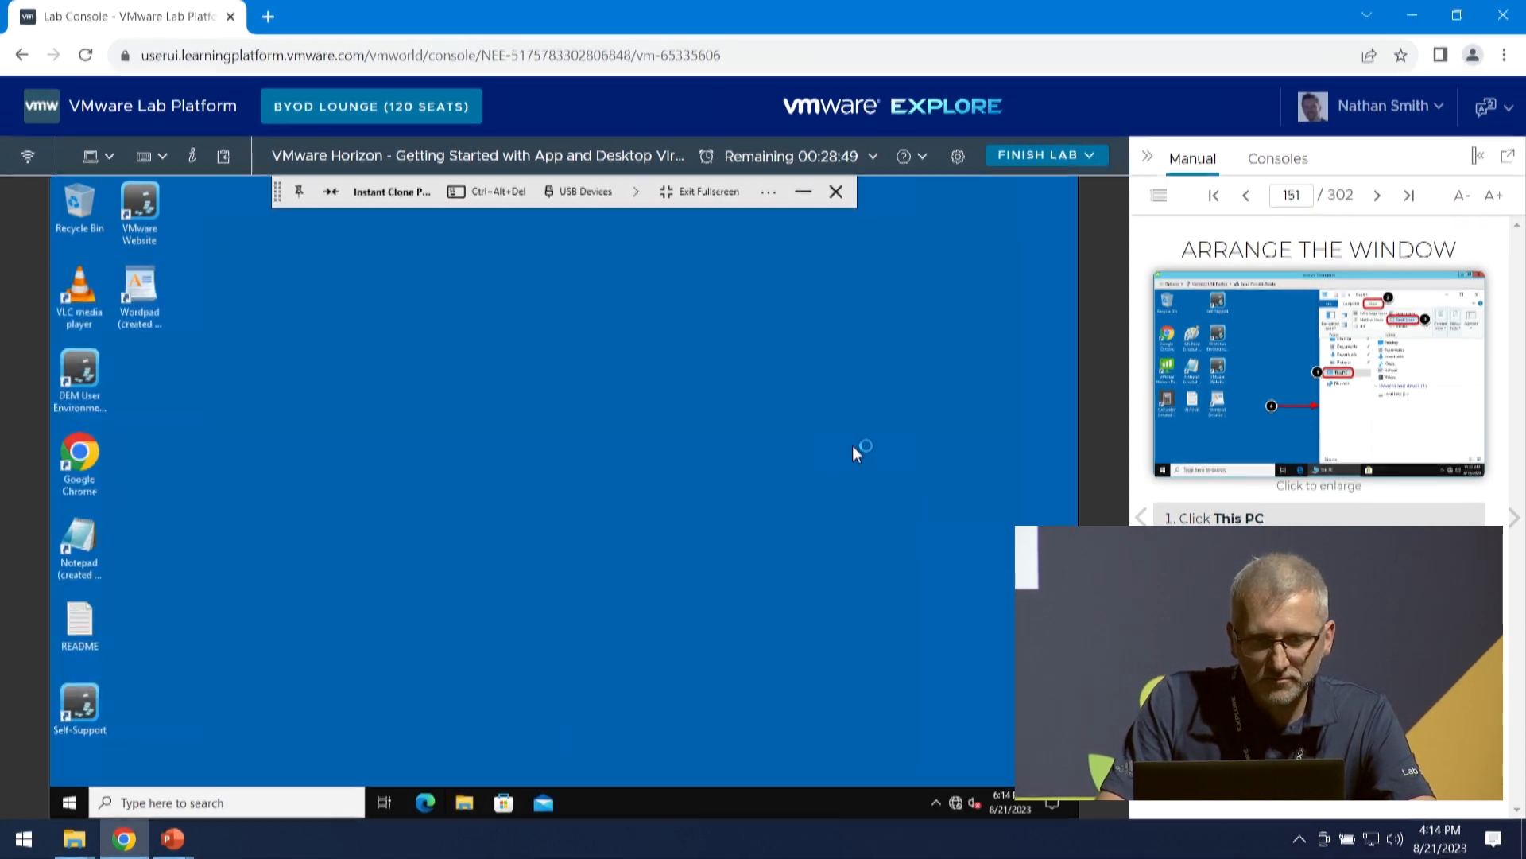
{"action": "left_click", "coordinate": [1513, 518]}
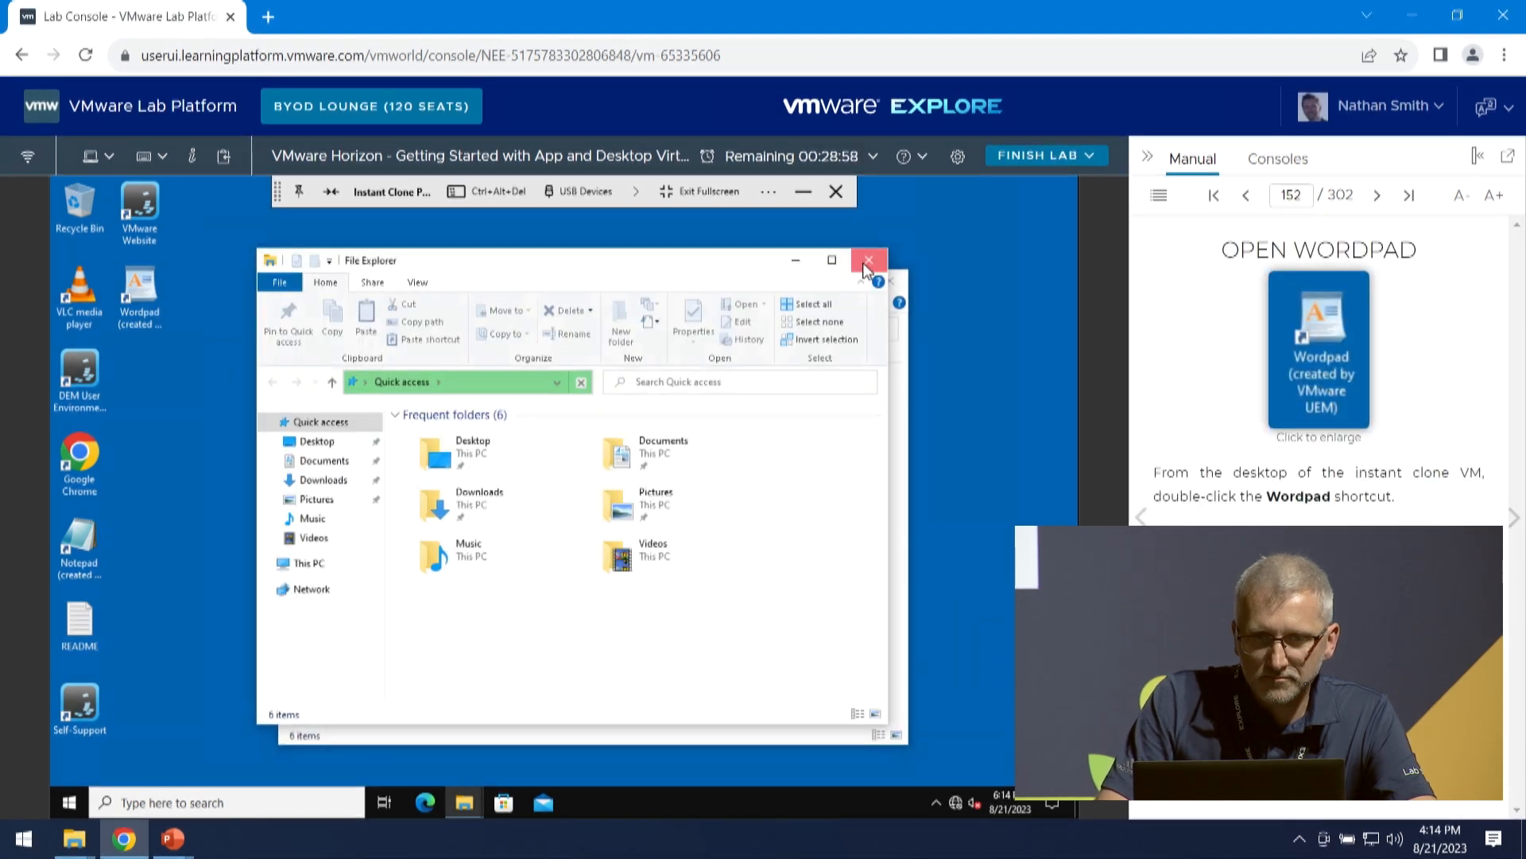
- Show This PC in File Explorer and open WordPad from its desktop shortcut, positioning the windows to check the drive mapping
{"action": "left_click_drag", "start_coordinate": [912, 268], "coordinate": [857, 235]}
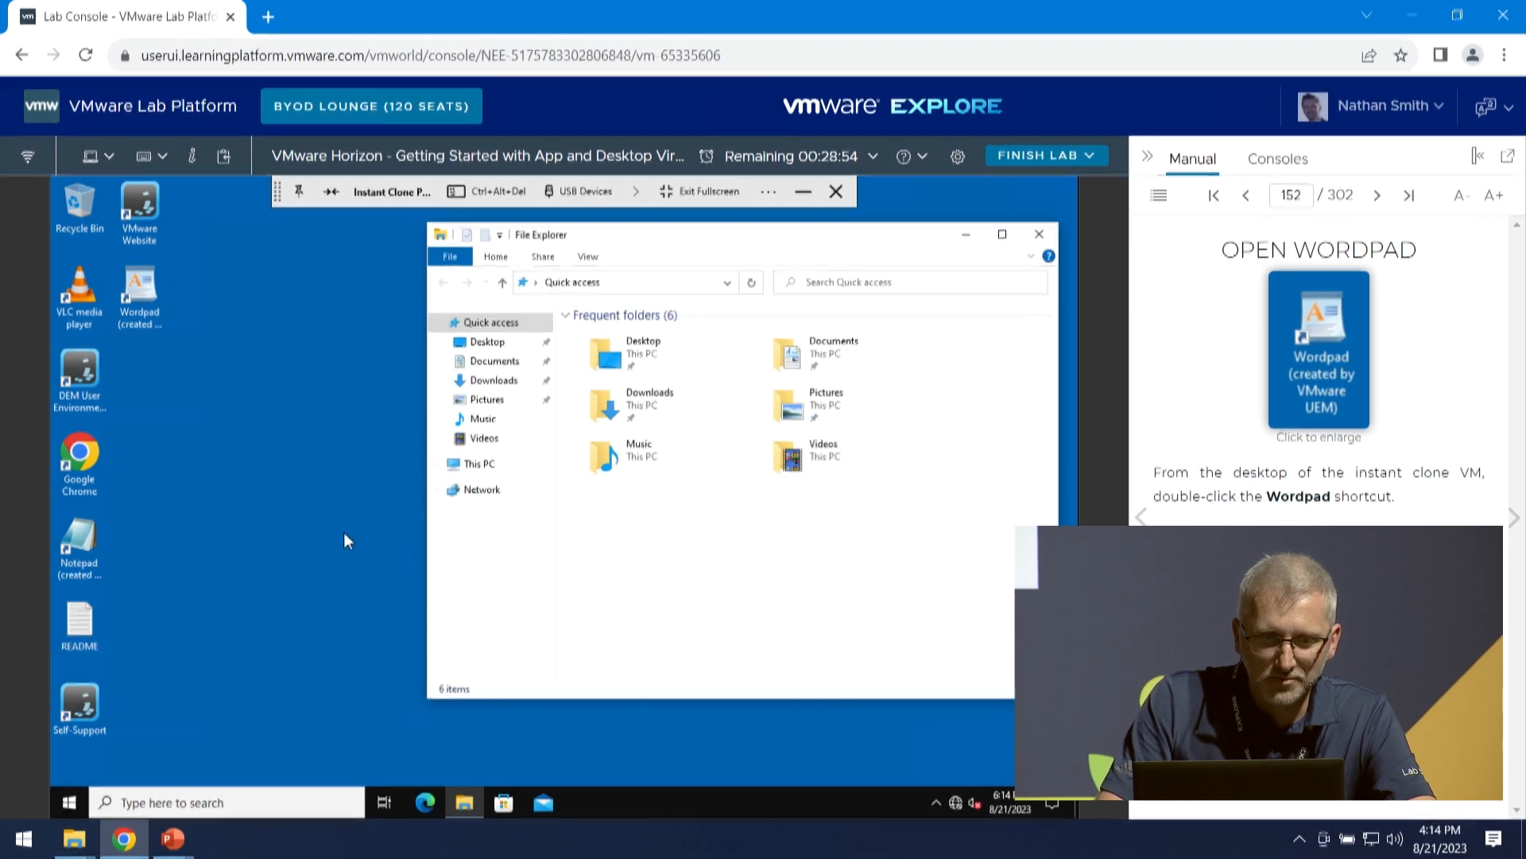
{"action": "left_click", "coordinate": [477, 463]}
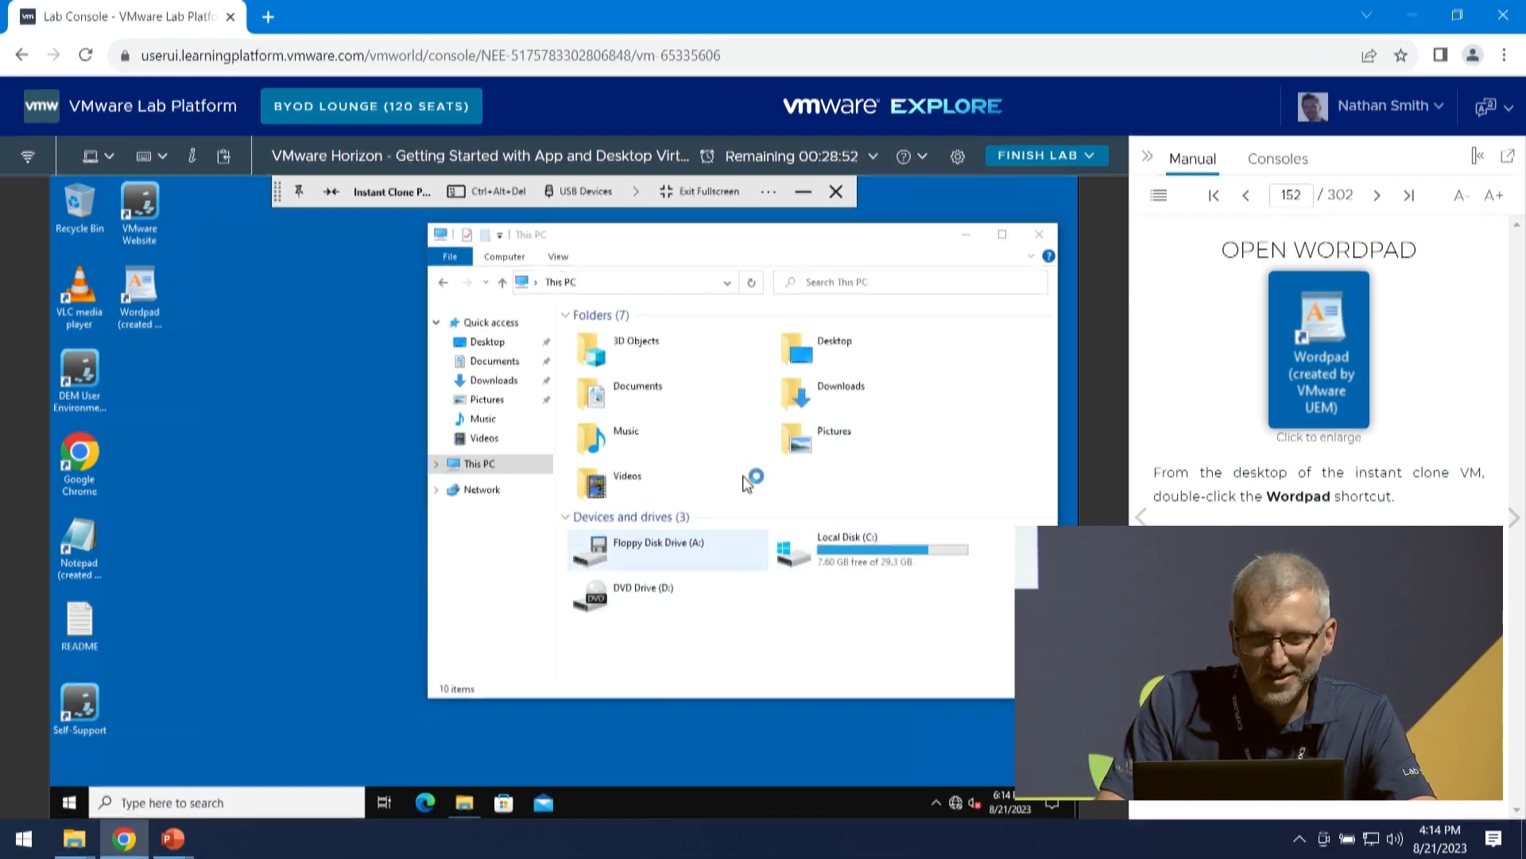
{"action": "double_click", "coordinate": [141, 293]}
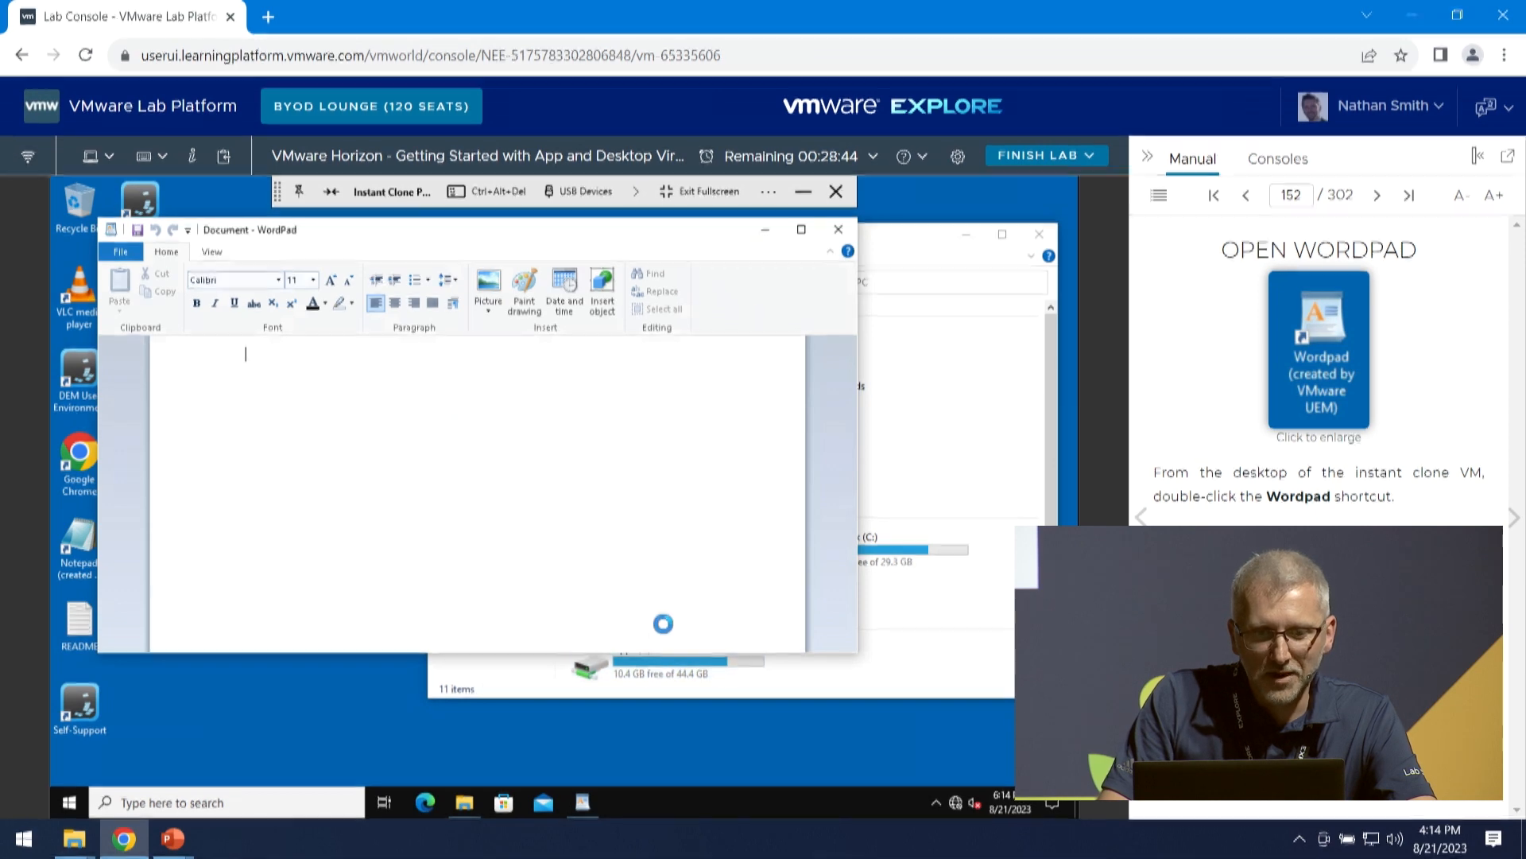
{"action": "left_click_drag", "start_coordinate": [699, 235], "coordinate": [540, 213]}
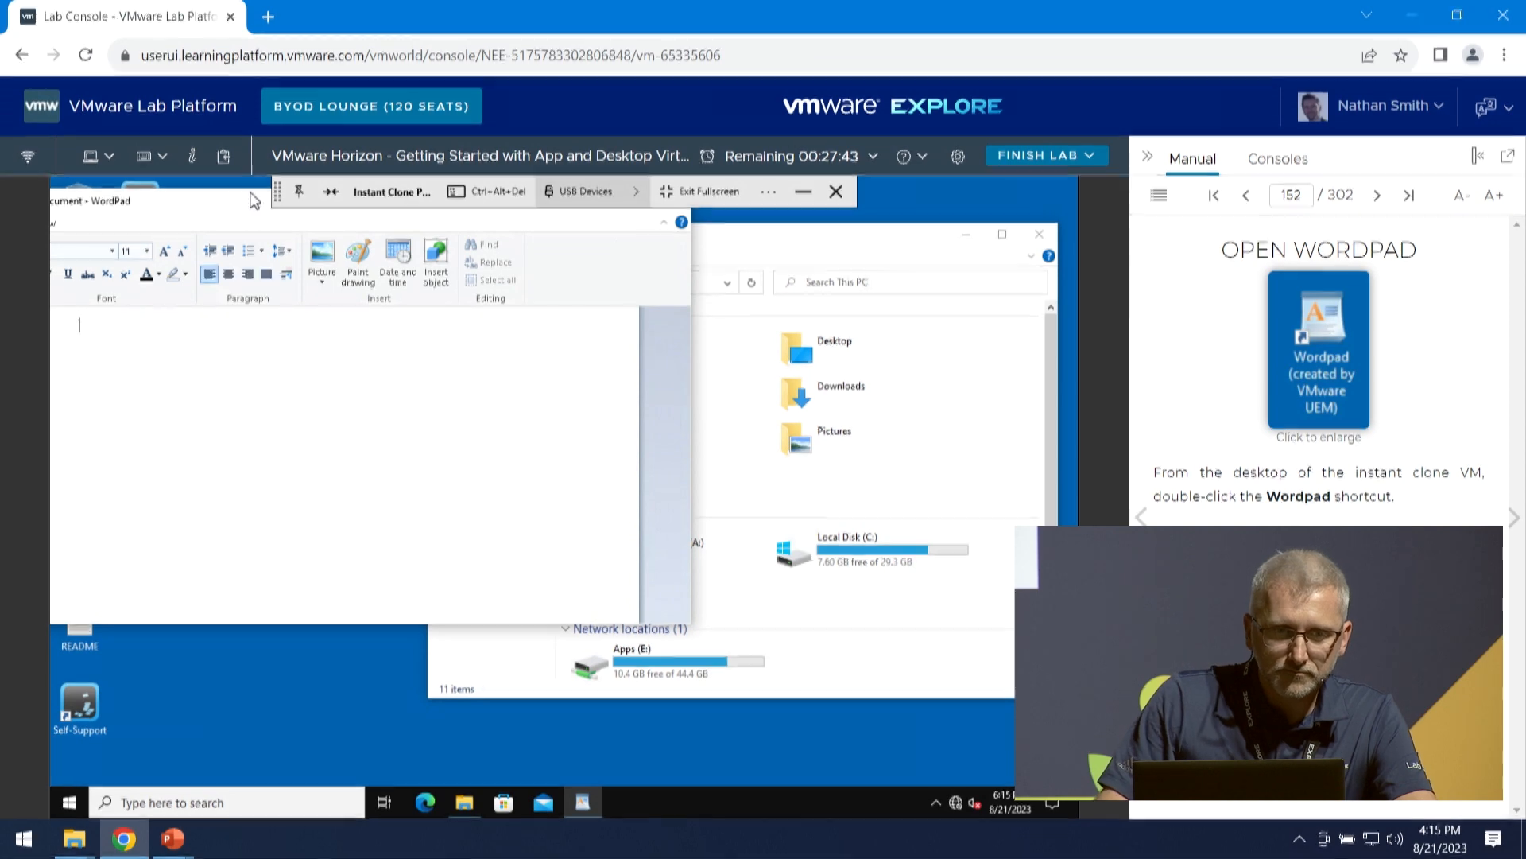
{"action": "left_click_drag", "start_coordinate": [236, 207], "coordinate": [416, 267]}
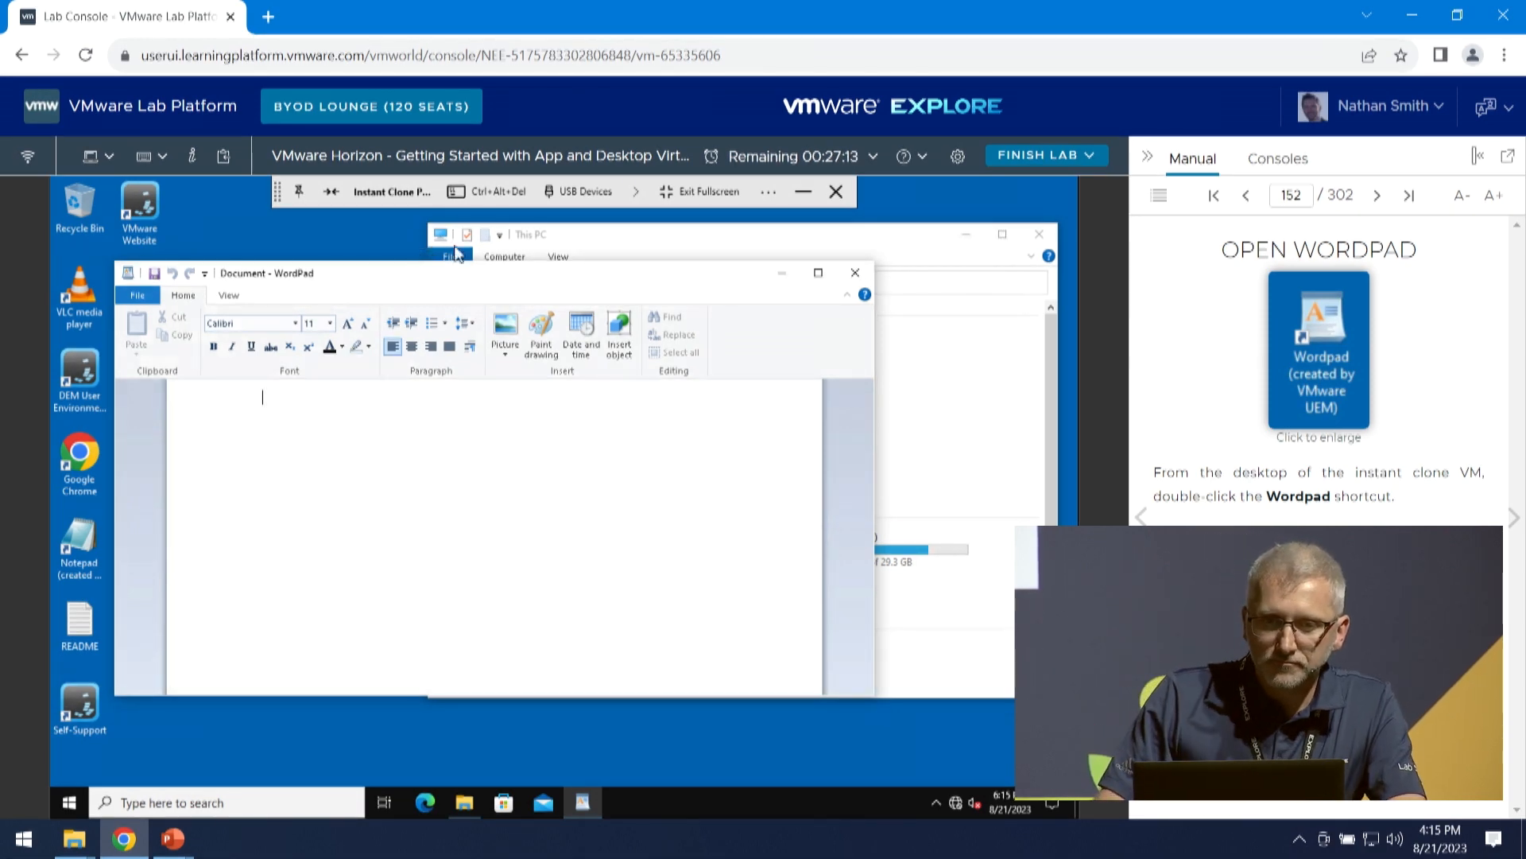
- Close WordPad to test the drive mapping's undo in This PC, and close File Explorer
{"action": "left_click", "coordinate": [856, 274]}
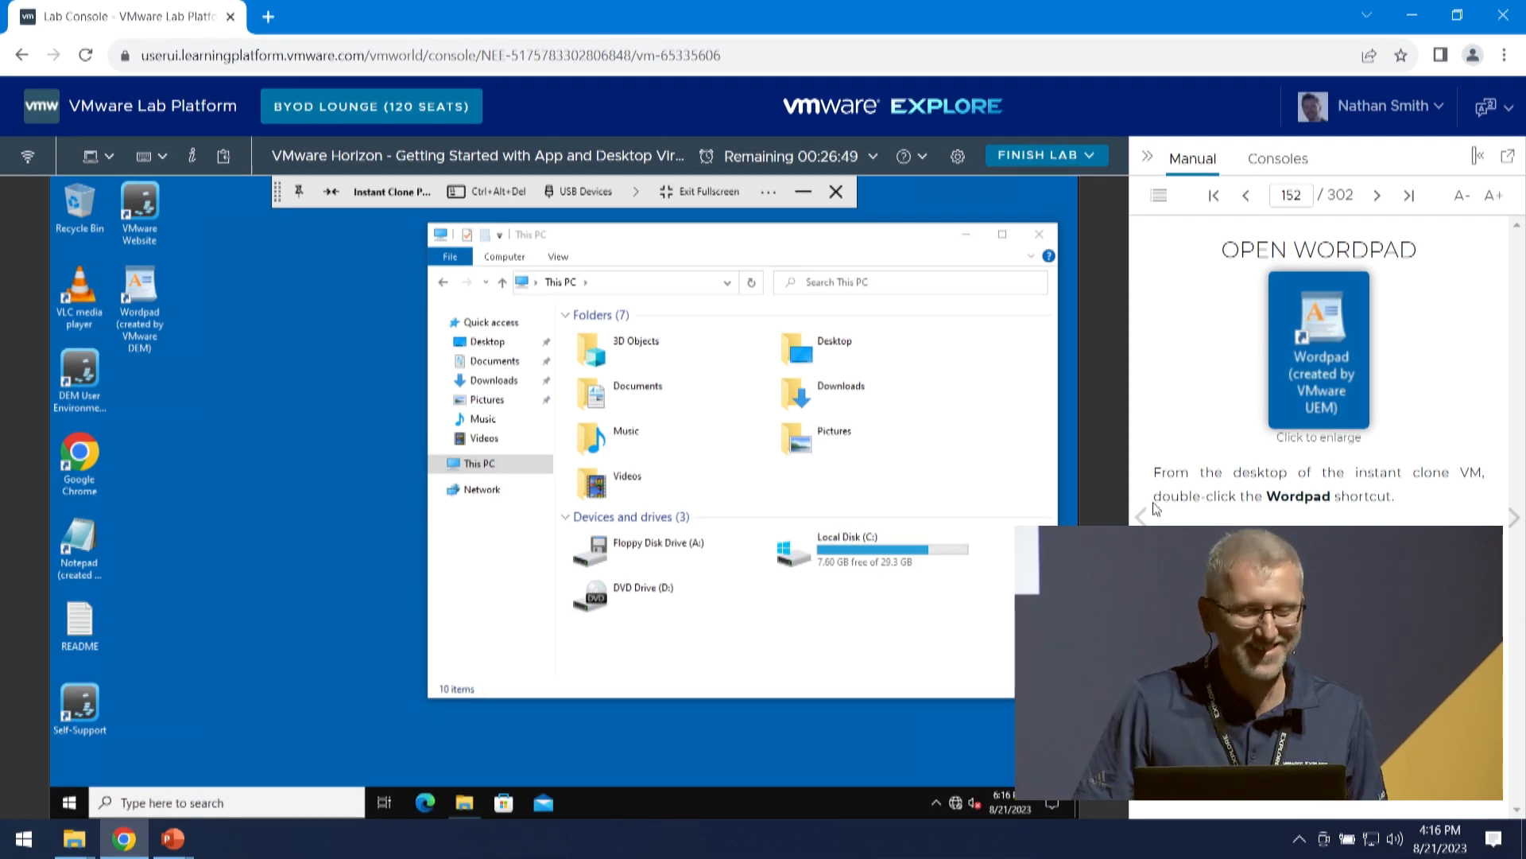
{"action": "left_click", "coordinate": [1040, 234]}
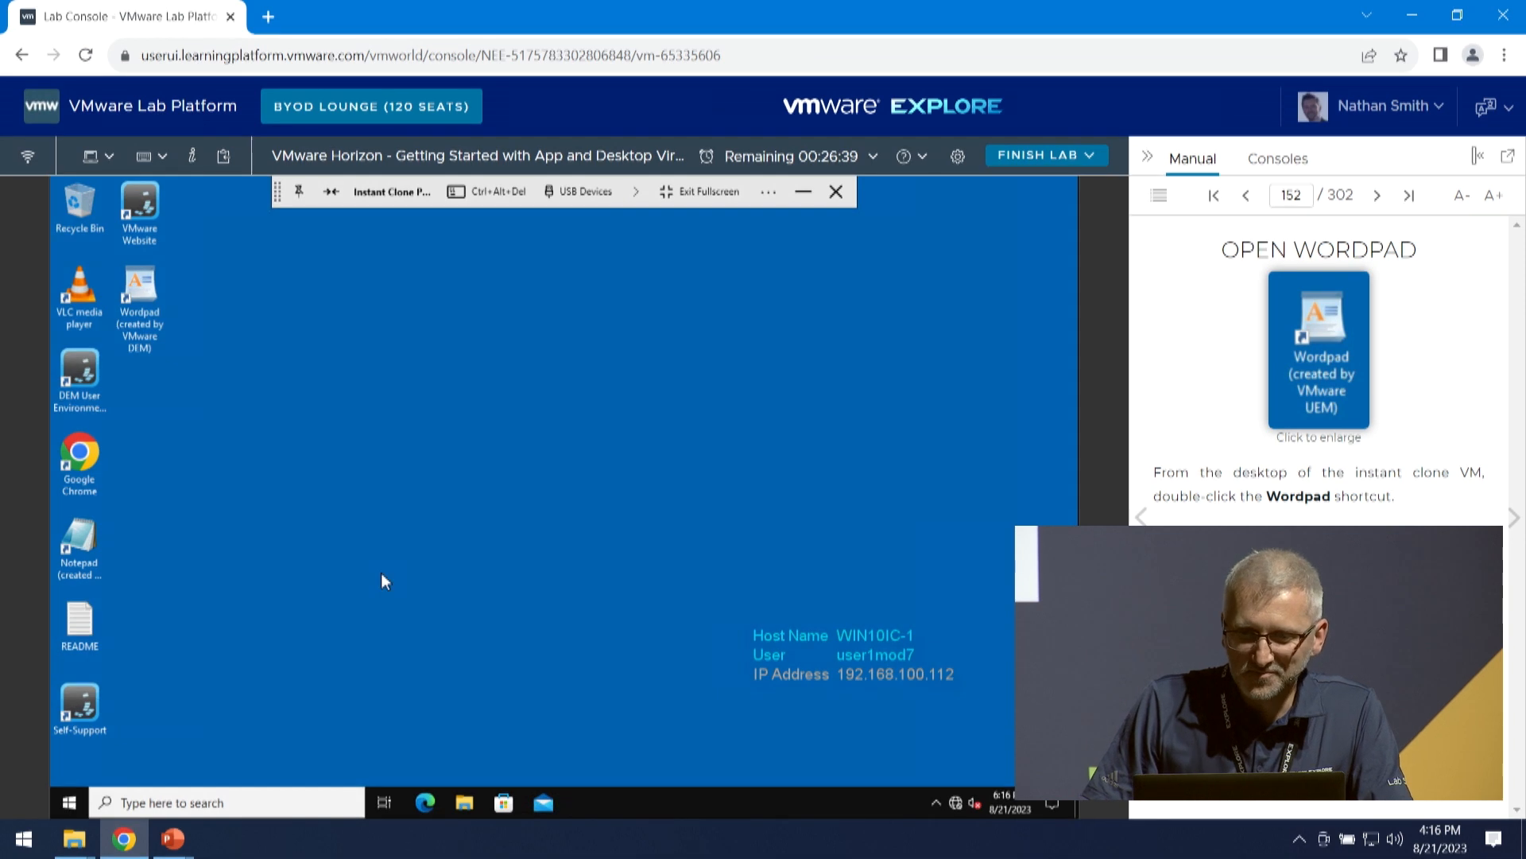
{"action": "mouse_move", "coordinate": [172, 839]}
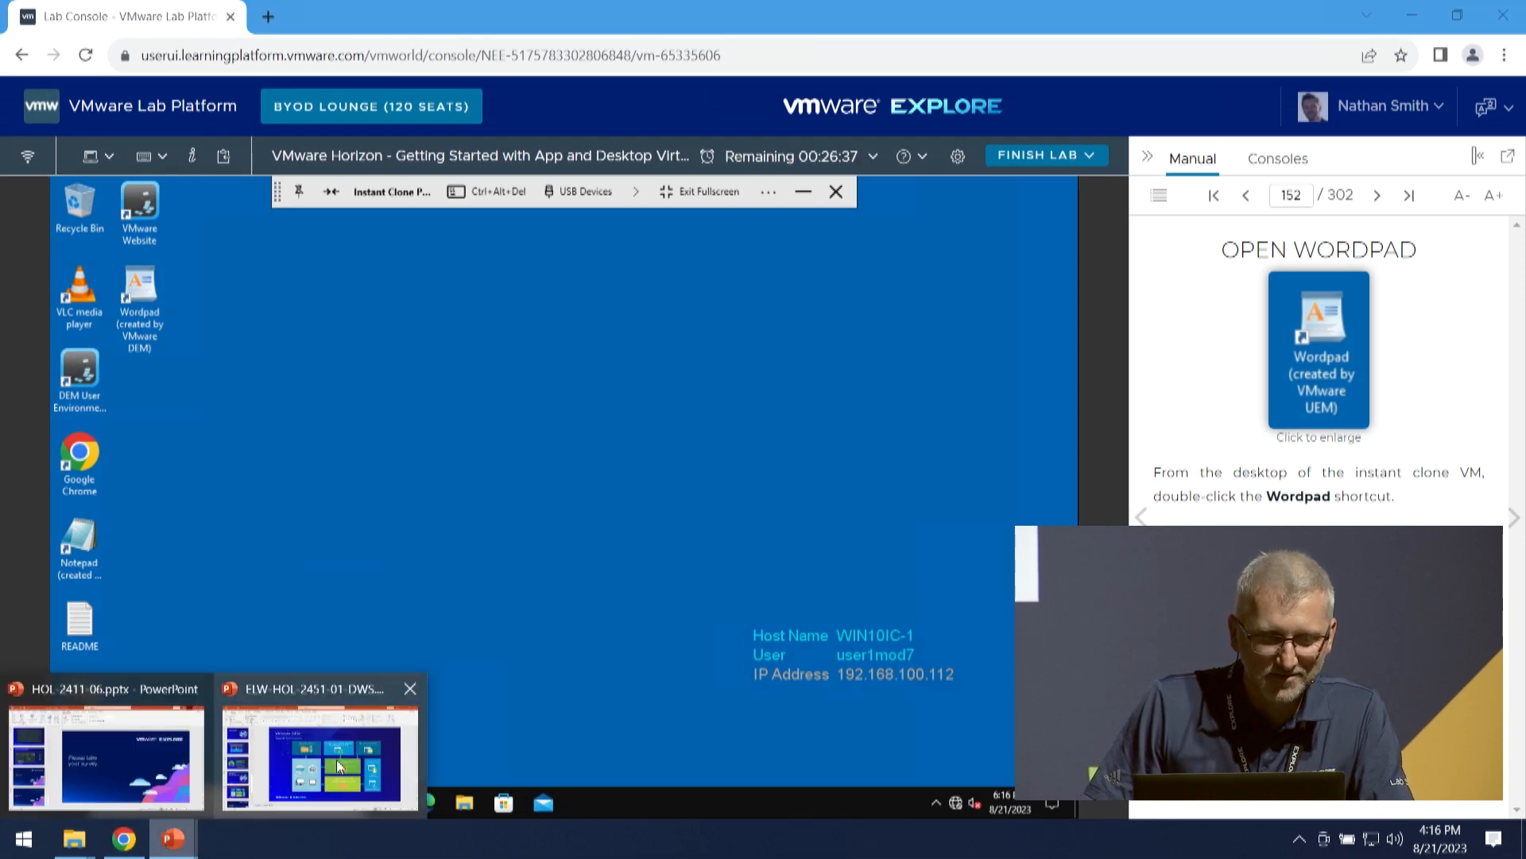